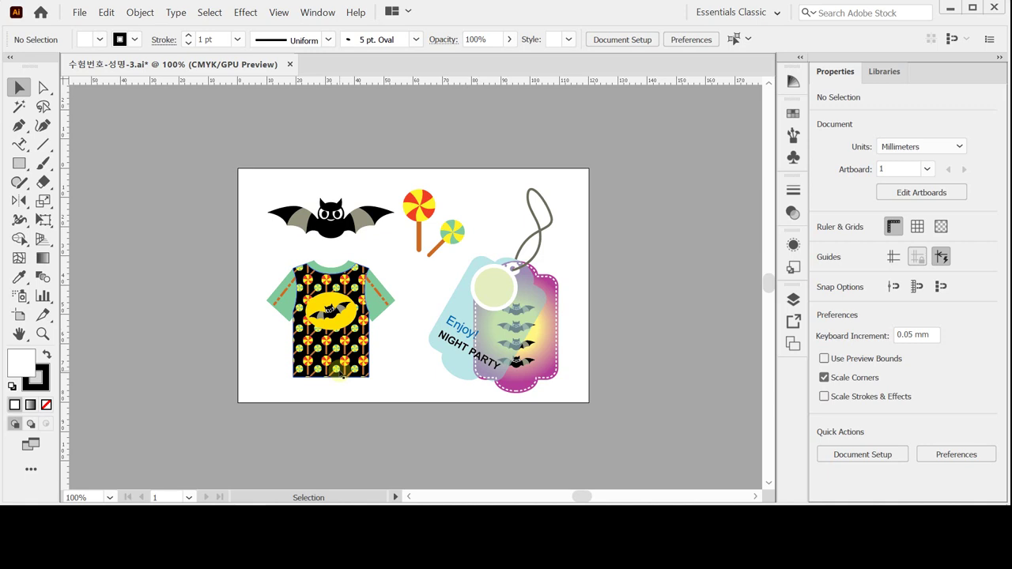
# Step: Examine the finished artwork up close, checking the bat blend on the purple tag and the light-blue tag shape
pyautogui.hotkey('ctrl', 'space')
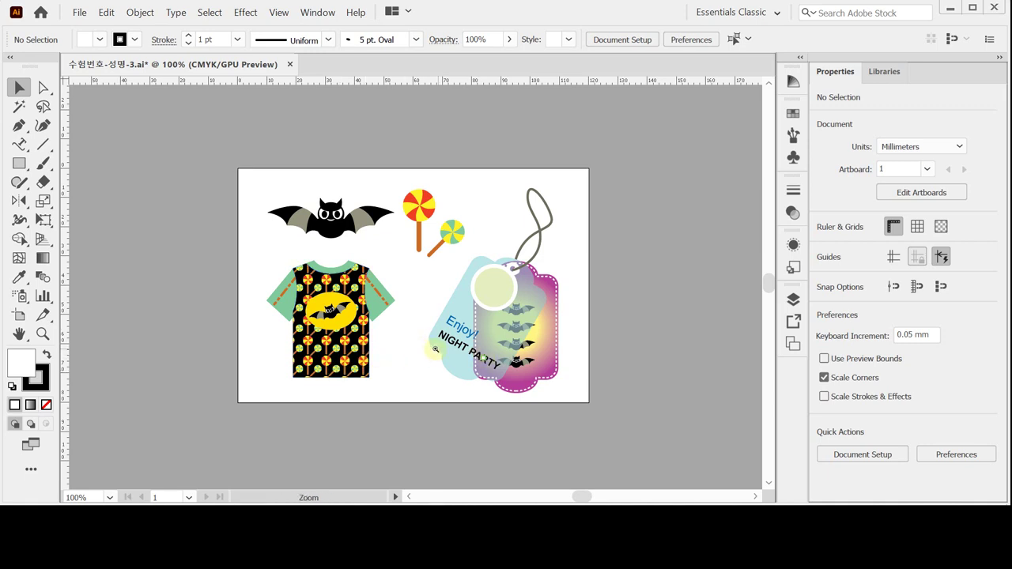
pyautogui.click(413, 346)
pyautogui.moveTo(429, 298); pyautogui.dragTo(408, 345)
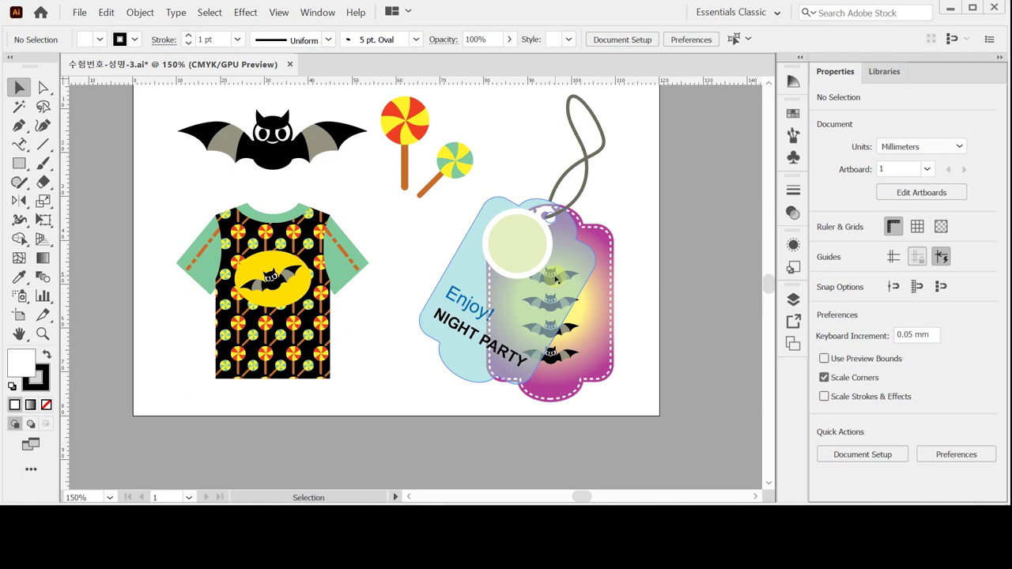
pyautogui.click(566, 361)
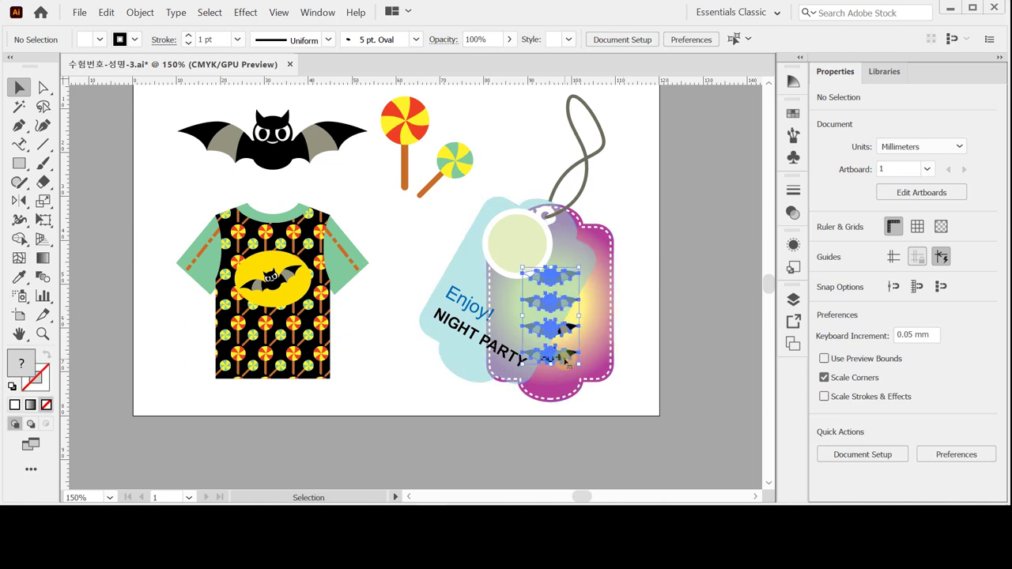
pyautogui.click(664, 310)
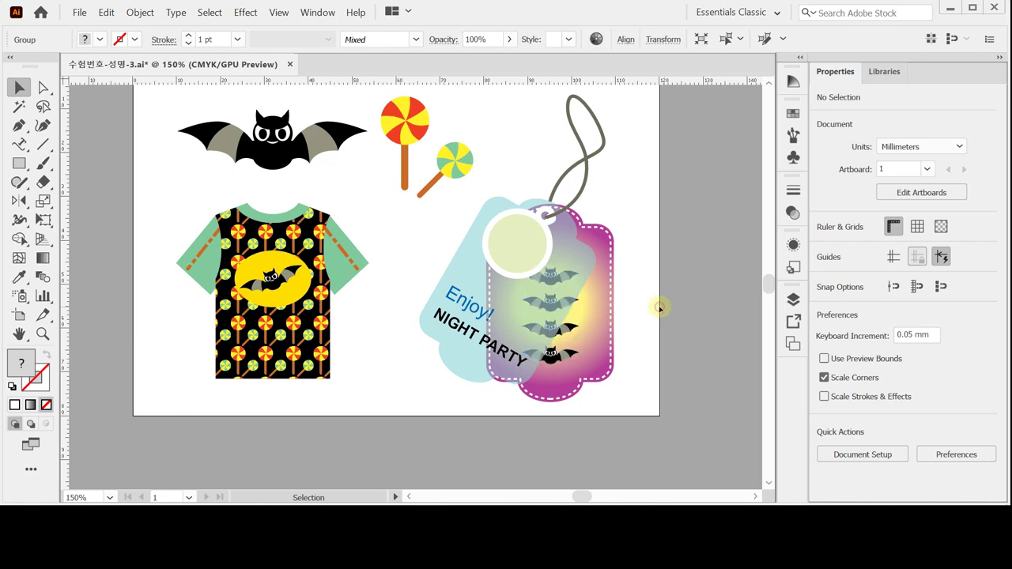
pyautogui.click(455, 273)
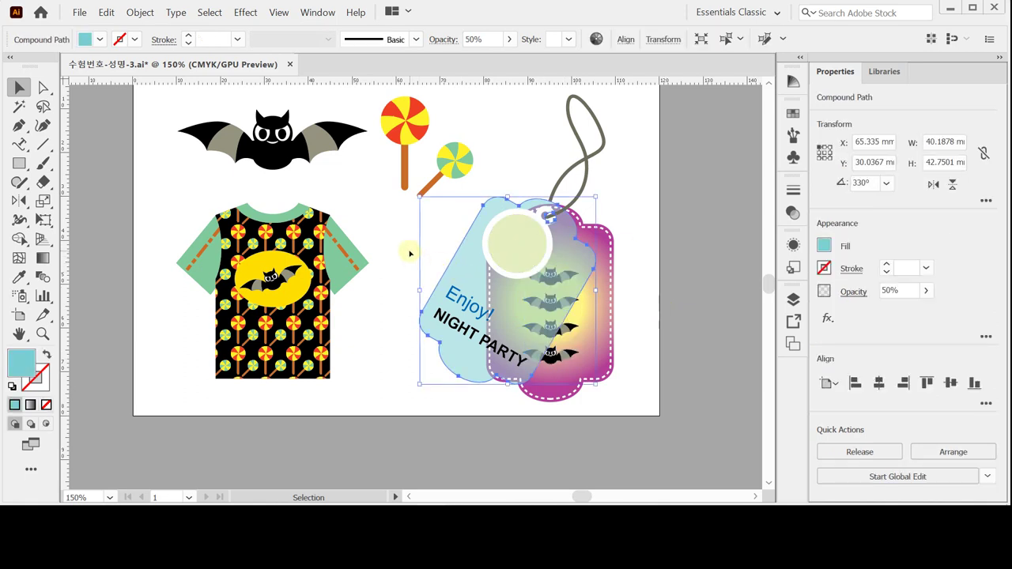
pyautogui.click(408, 251)
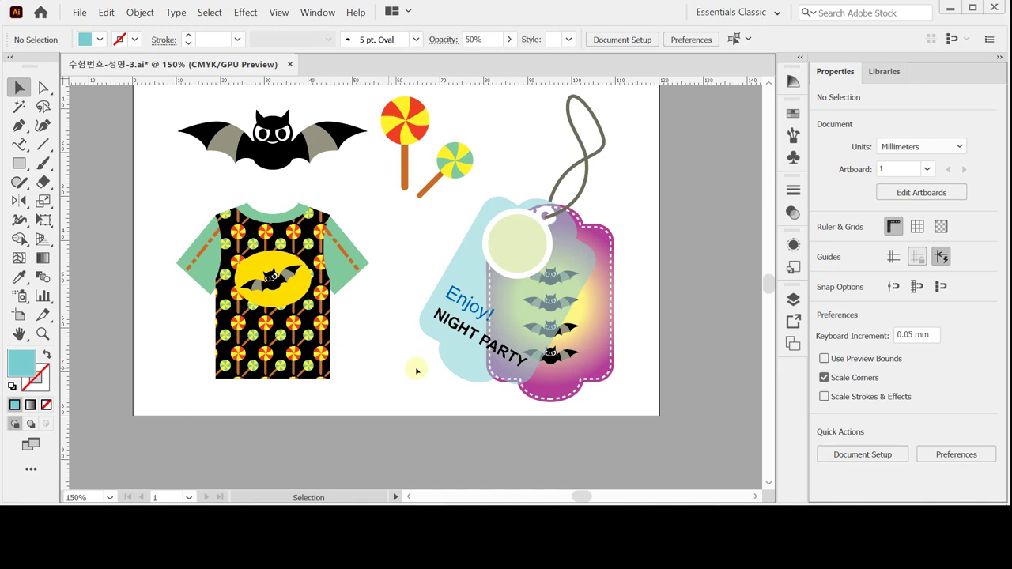
# Step: Create a new CMYK document in millimetres, 120 mm wide and 80 mm high
pyautogui.click(80, 12)
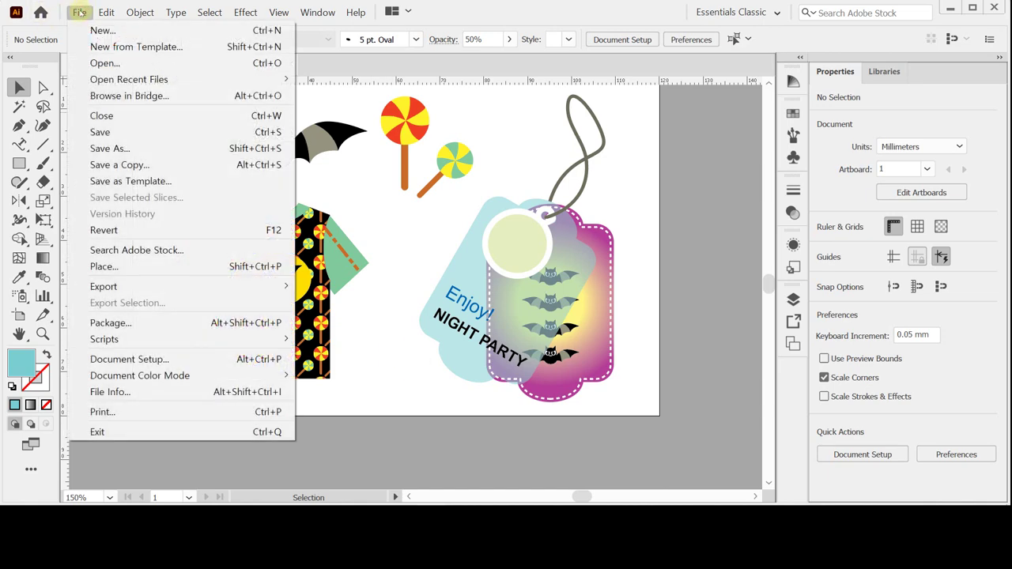
pyautogui.click(87, 30)
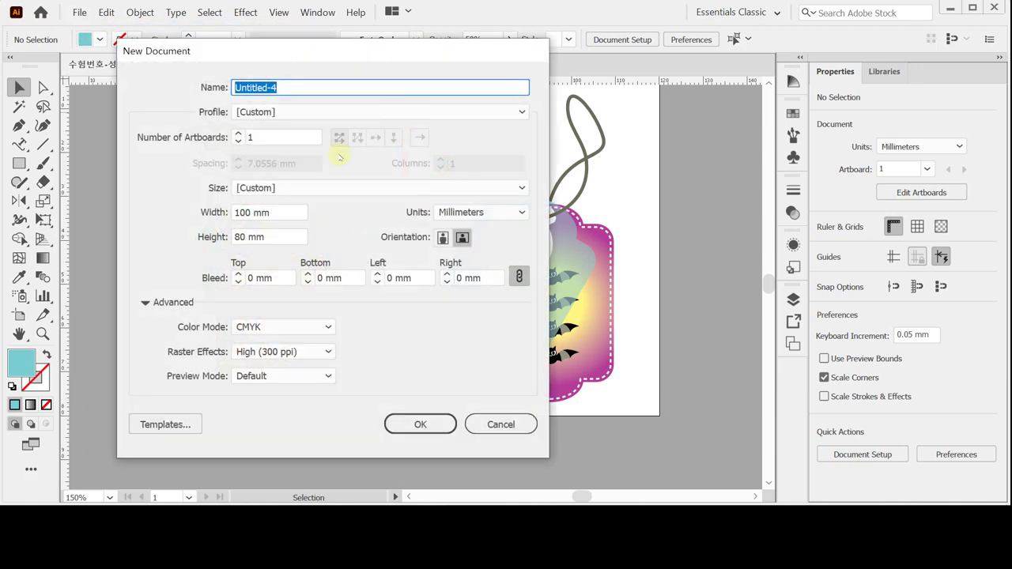
pyautogui.click(466, 212)
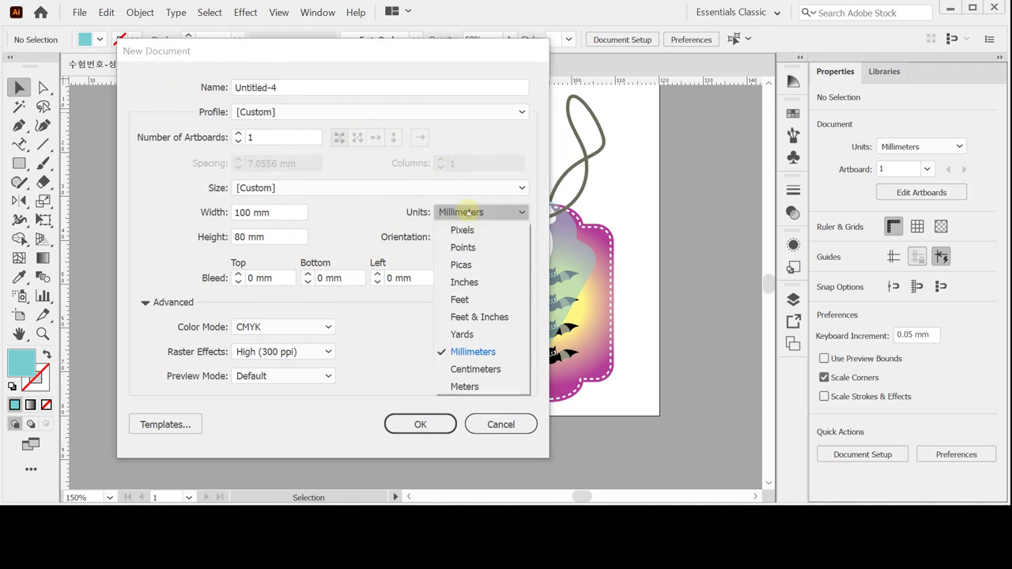
pyautogui.click(467, 213)
pyautogui.click(276, 211)
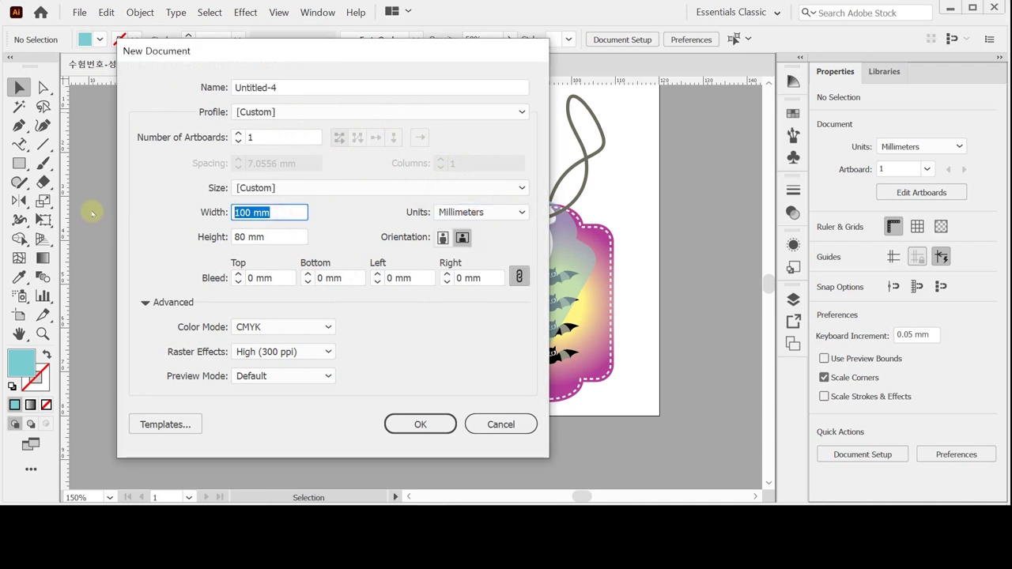
pyautogui.write('1200')
pyautogui.press('Tab')
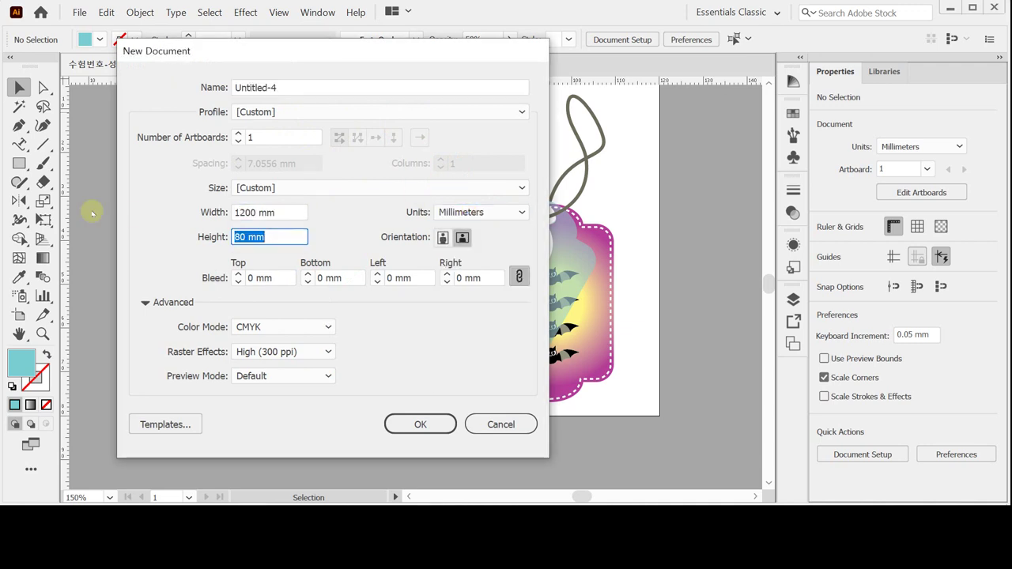
pyautogui.press('Tab')
pyautogui.hotkey('shift', 'Tab')
pyautogui.hotkey('shift', 'Tab')
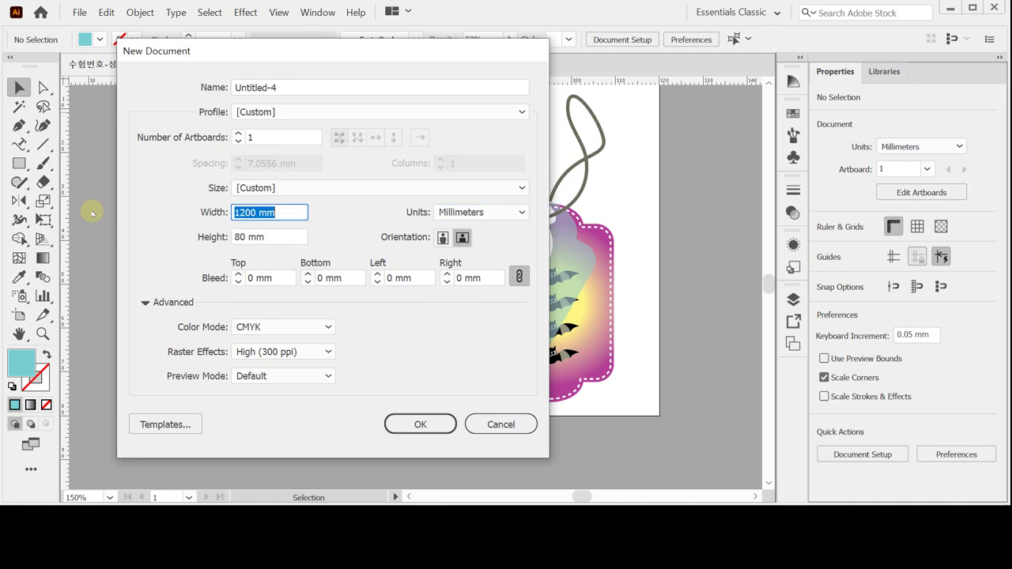
pyautogui.write('120')
pyautogui.press('Tab')
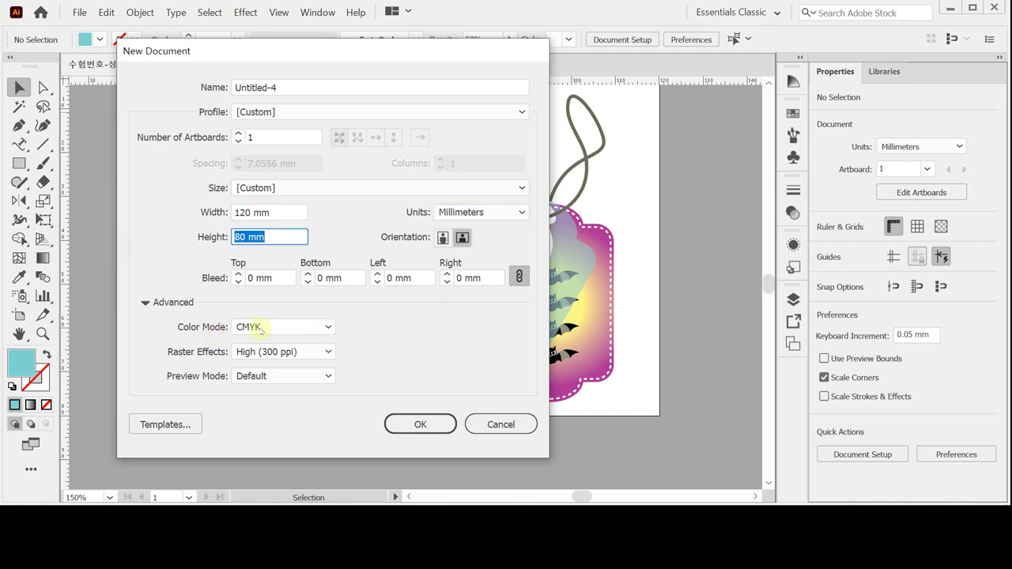
pyautogui.click(420, 425)
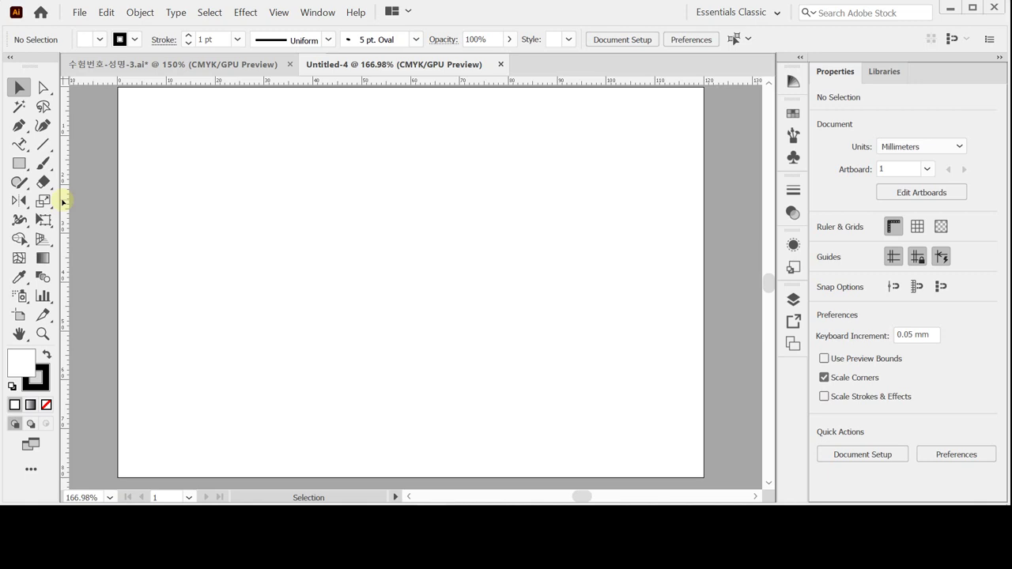
# Step: Paste the three vertical and one horizontal layout guides into the new document and save it as 수험번호-성명-3 in Illustrator 2020 format
pyautogui.hotkey('ctrl', 'v')
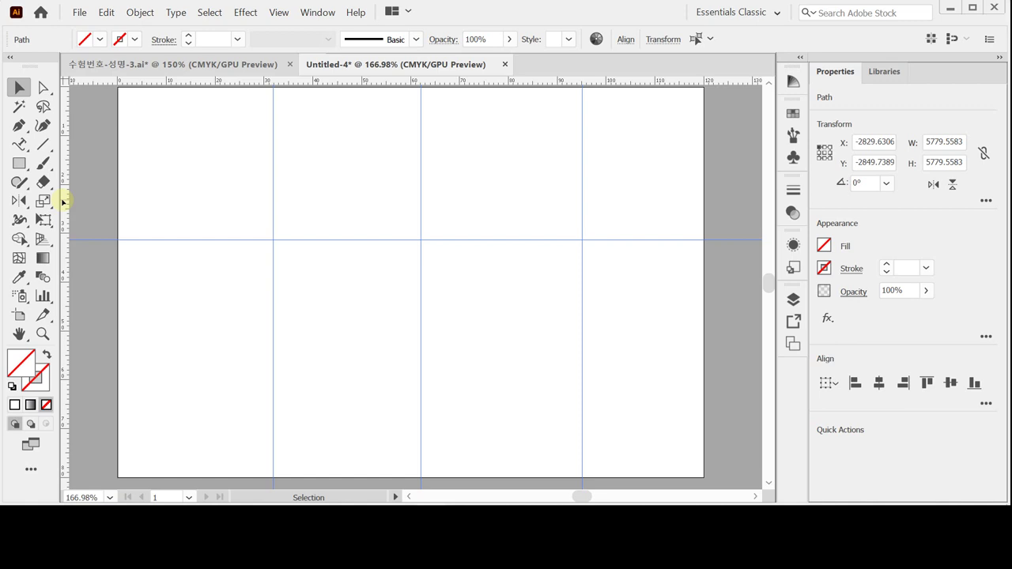
pyautogui.press('ctrl')
pyautogui.hotkey('ctrl', 's')
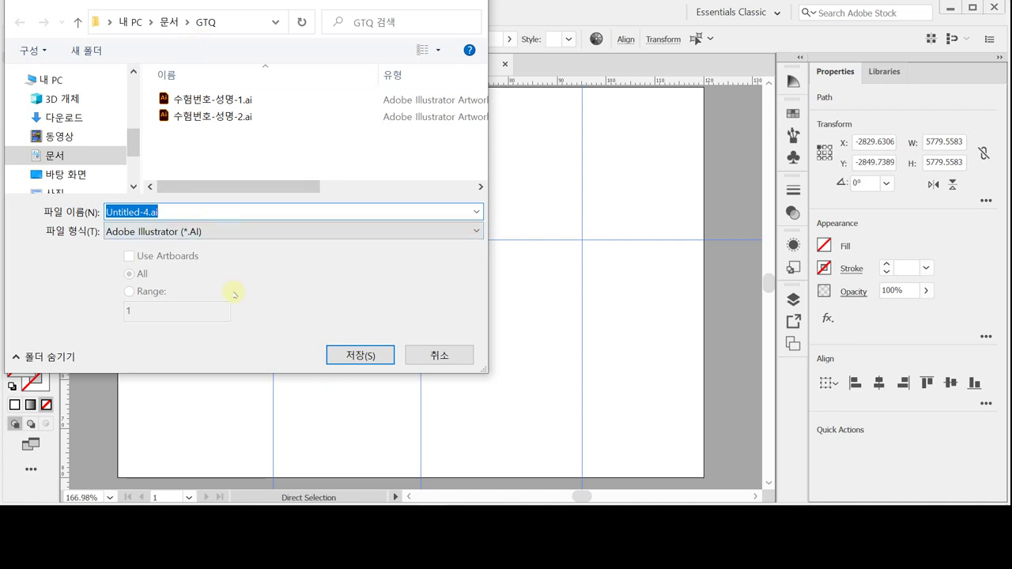
pyautogui.click(201, 117)
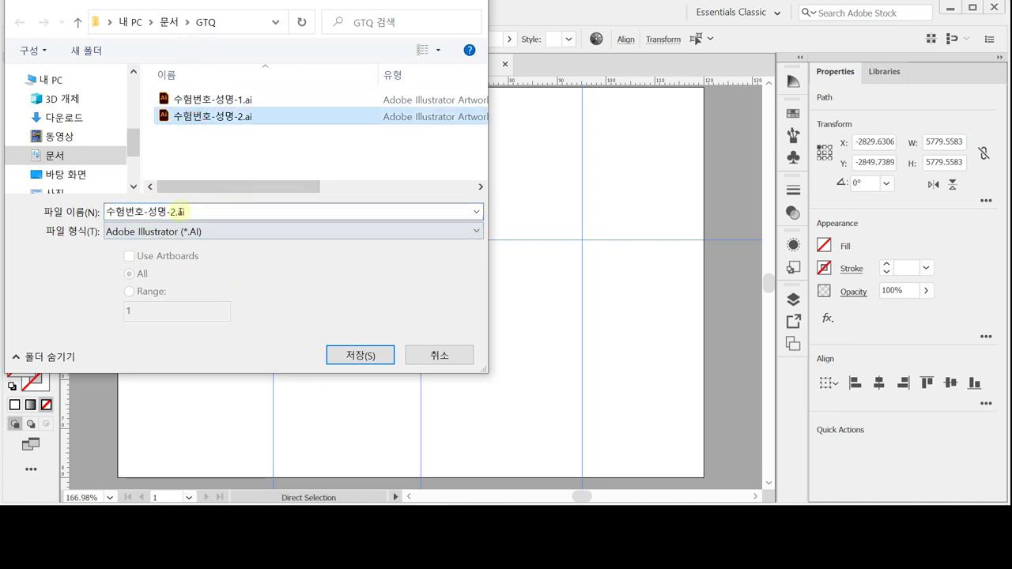
pyautogui.moveTo(172, 212); pyautogui.dragTo(226, 216)
pyautogui.write('3')
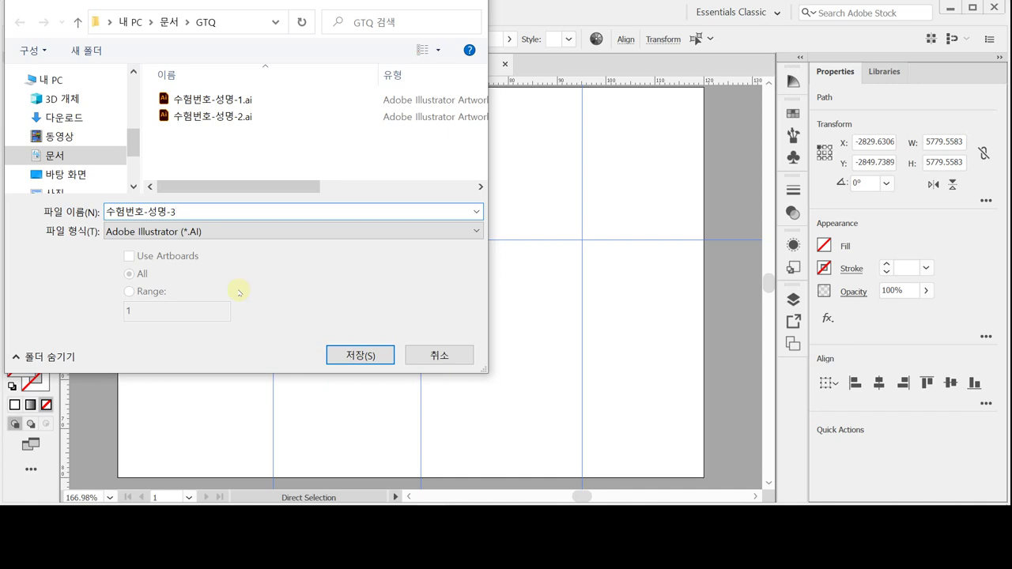
pyautogui.click(353, 355)
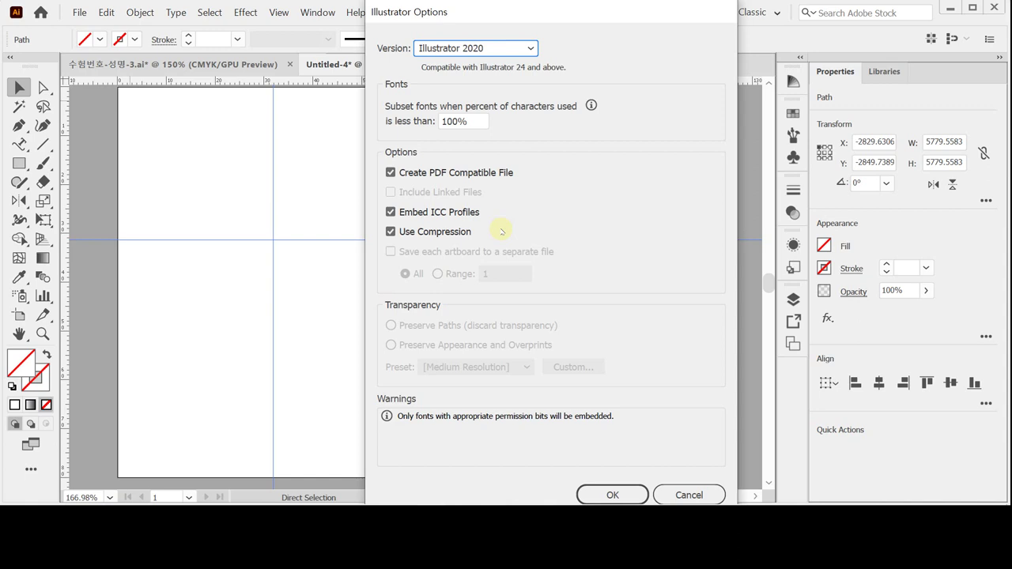
pyautogui.press('Return')
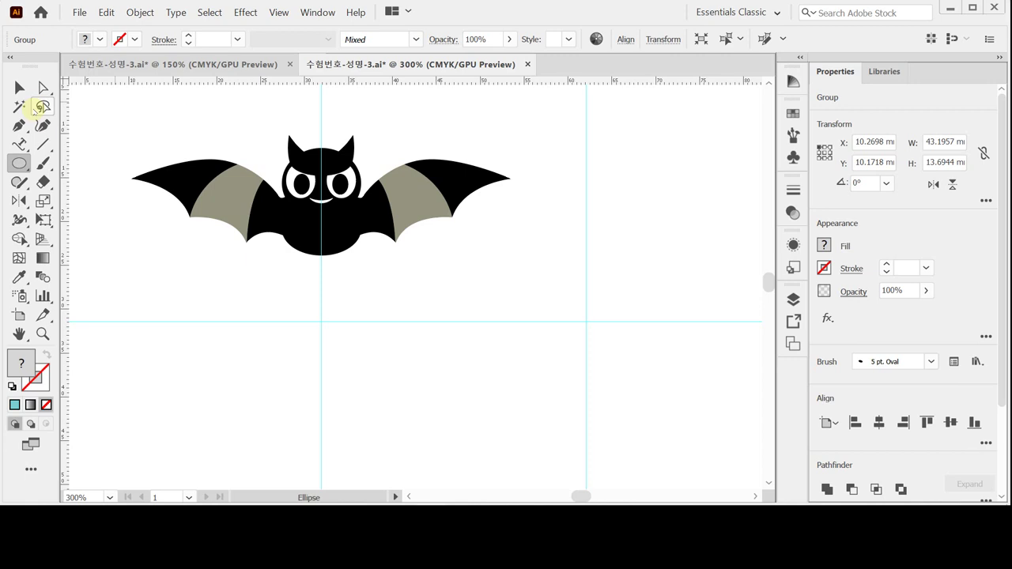
# Step: Convert the selected bat artwork into guides and deselect everything
pyautogui.hotkey('ctrl', 'y')
pyautogui.hotkey('ctrl', 'shift', 'a')
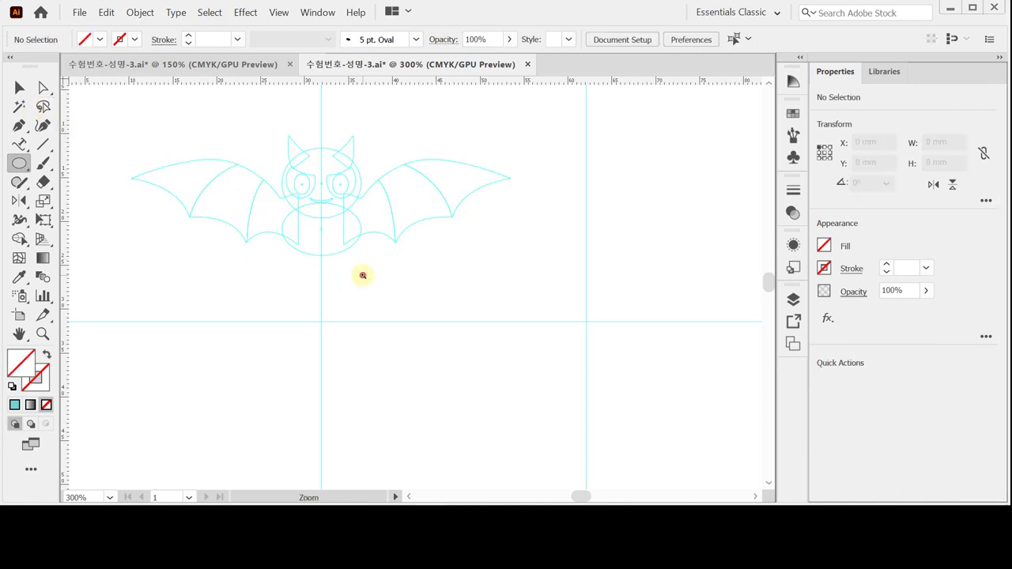
# Step: Draw a 9 × 8 mm ellipse centred on the bat's head guide
pyautogui.hotkey('ctrl', '=')
pyautogui.moveTo(374, 195); pyautogui.dragTo(401, 264)
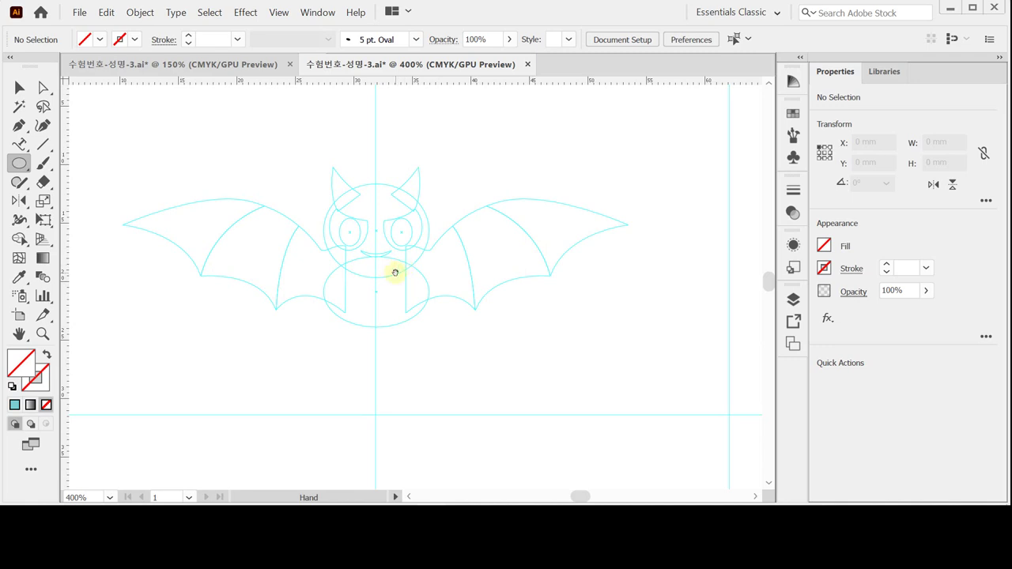
pyautogui.hotkey('ctrl', 'space')
pyautogui.click(20, 163)
pyautogui.click(375, 230)
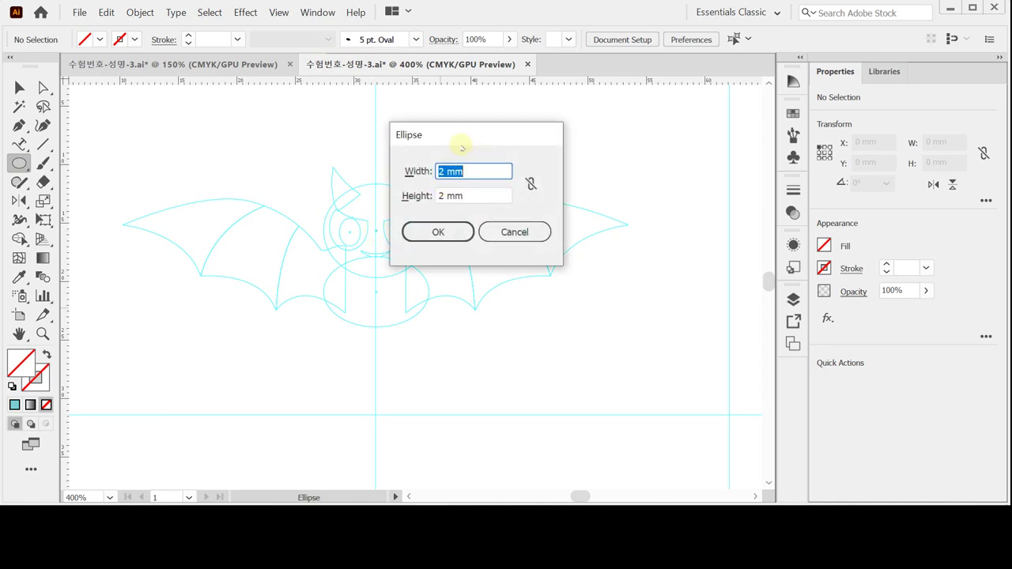
pyautogui.write('9')
pyautogui.press('Tab')
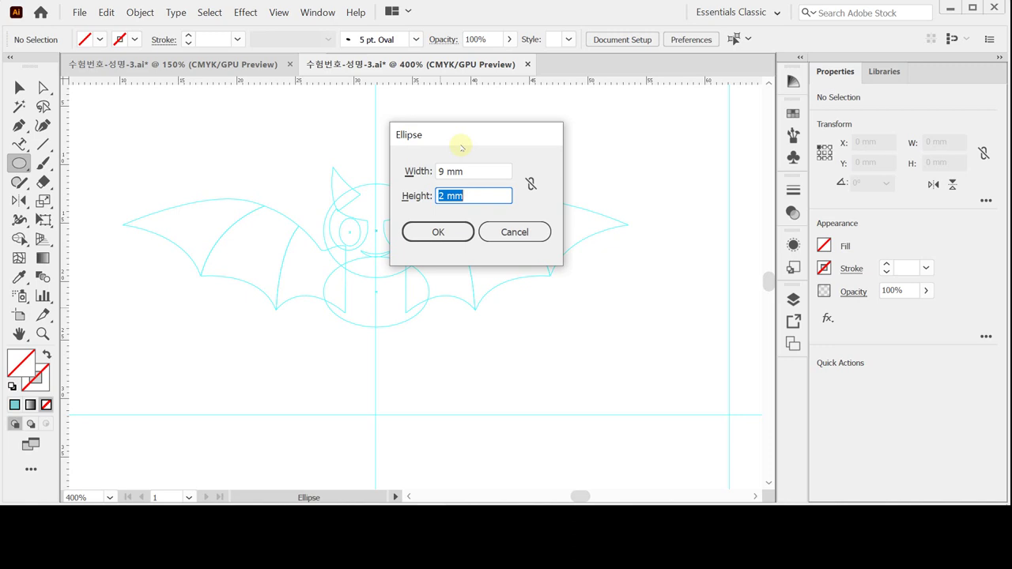
pyautogui.press('Return')
pyautogui.hotkey('shift', 'Tab')
pyautogui.write('8')
pyautogui.press('Return')
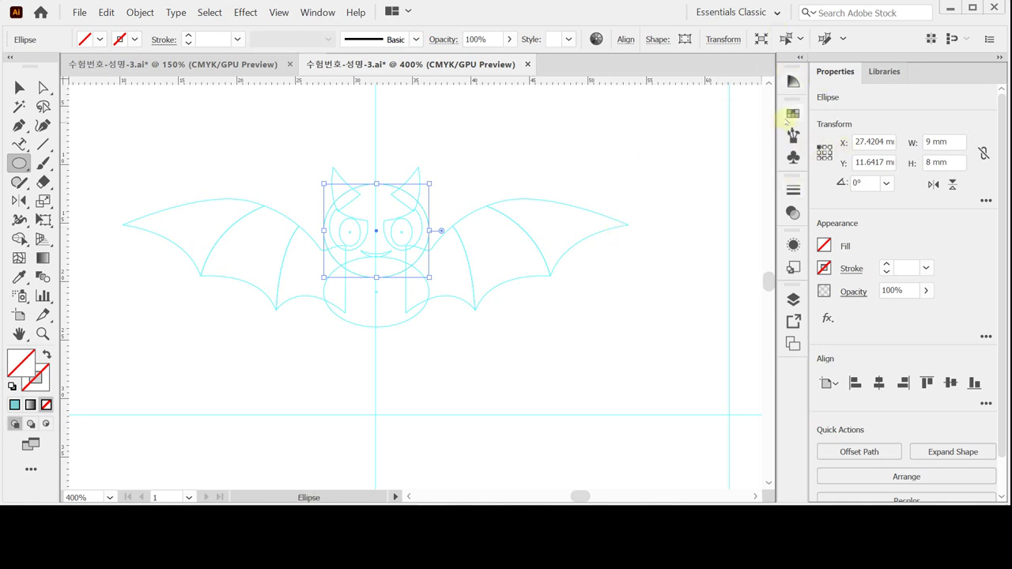
# Step: Switch the head ellipse's fill colour mixer to CMYK and fill the ellipse with black, K 100%
pyautogui.click(793, 115)
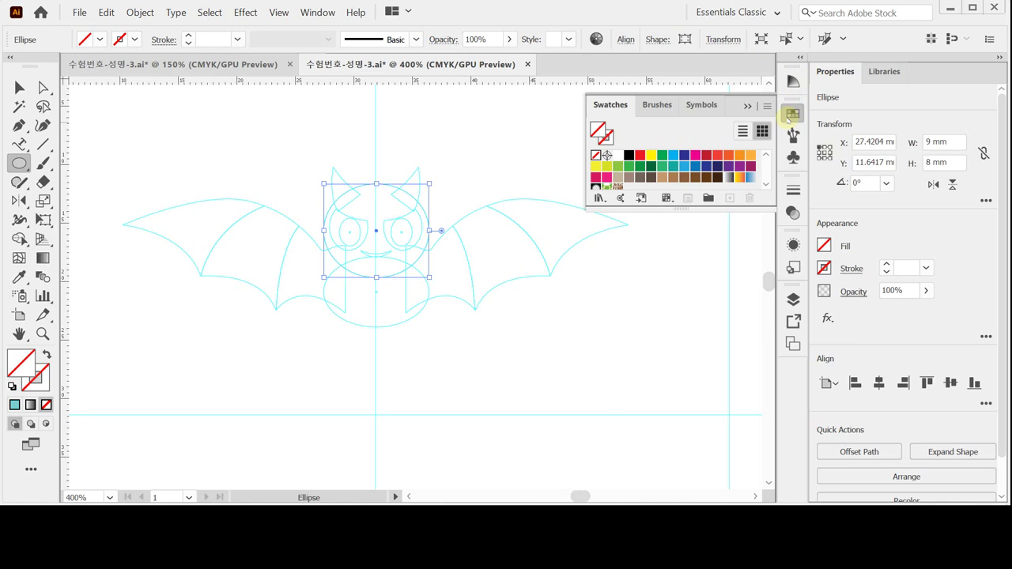
pyautogui.click(843, 270)
pyautogui.click(846, 268)
pyautogui.click(823, 245)
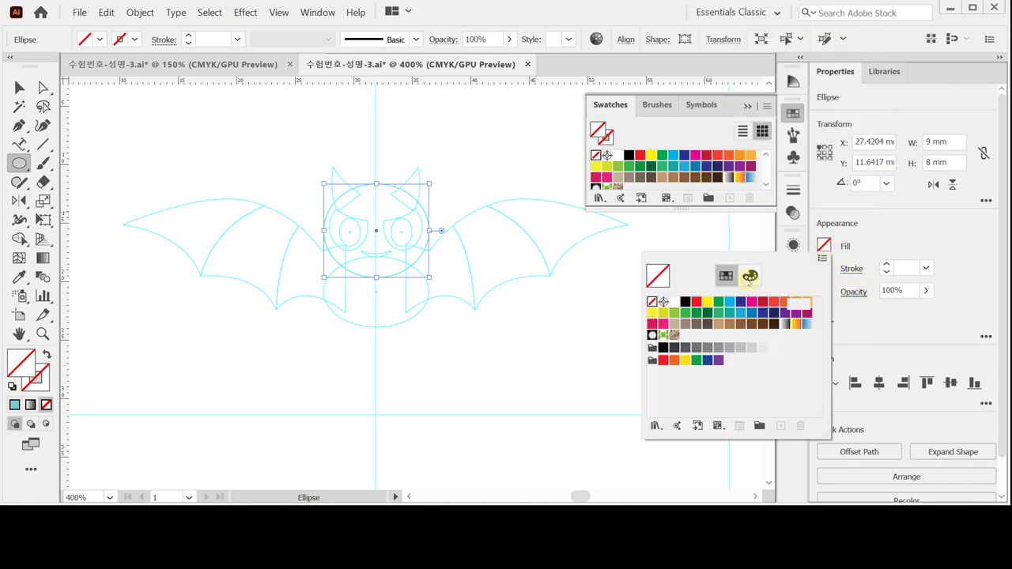
pyautogui.click(751, 275)
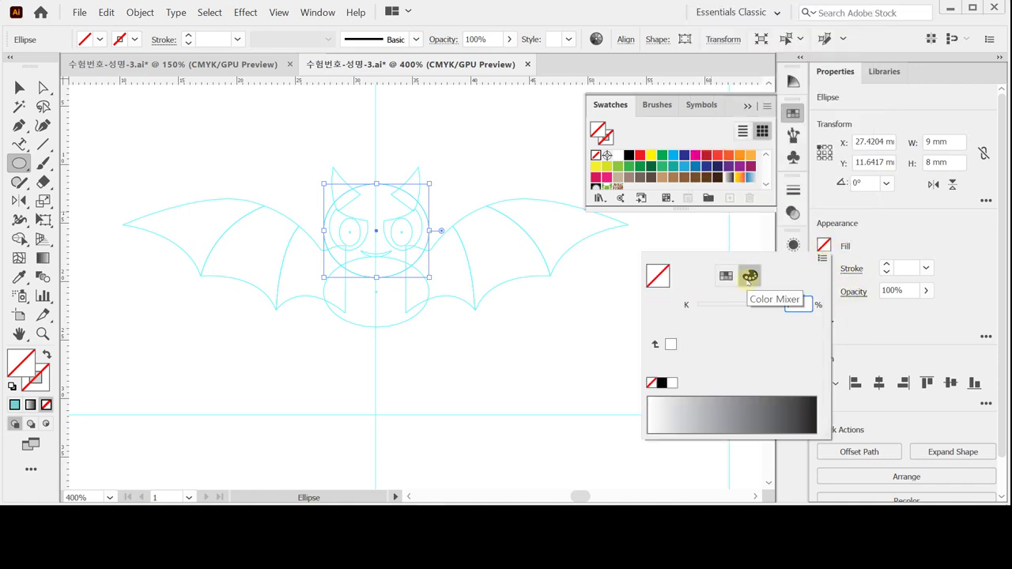
pyautogui.click(822, 259)
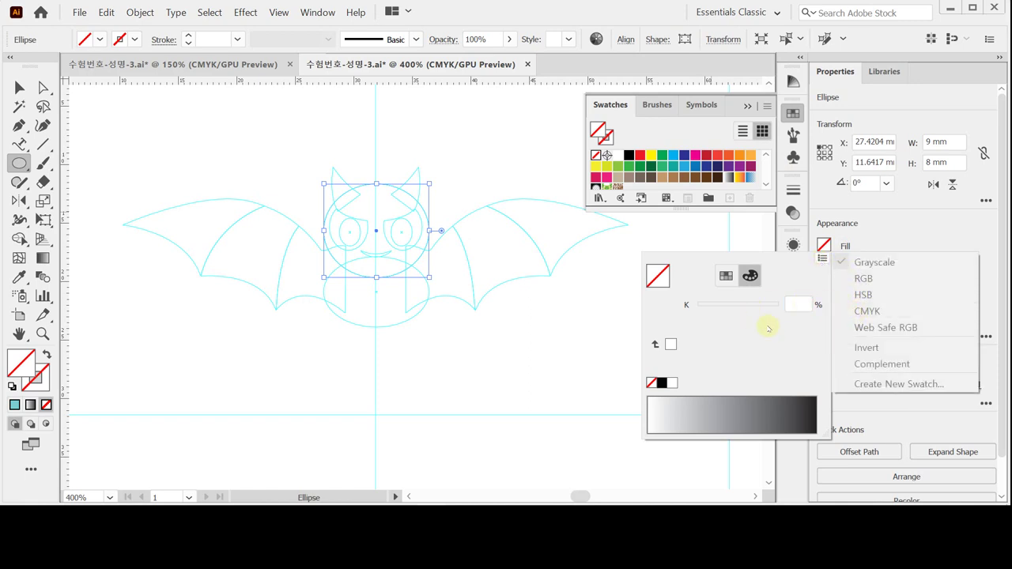
pyautogui.click(671, 344)
pyautogui.click(822, 258)
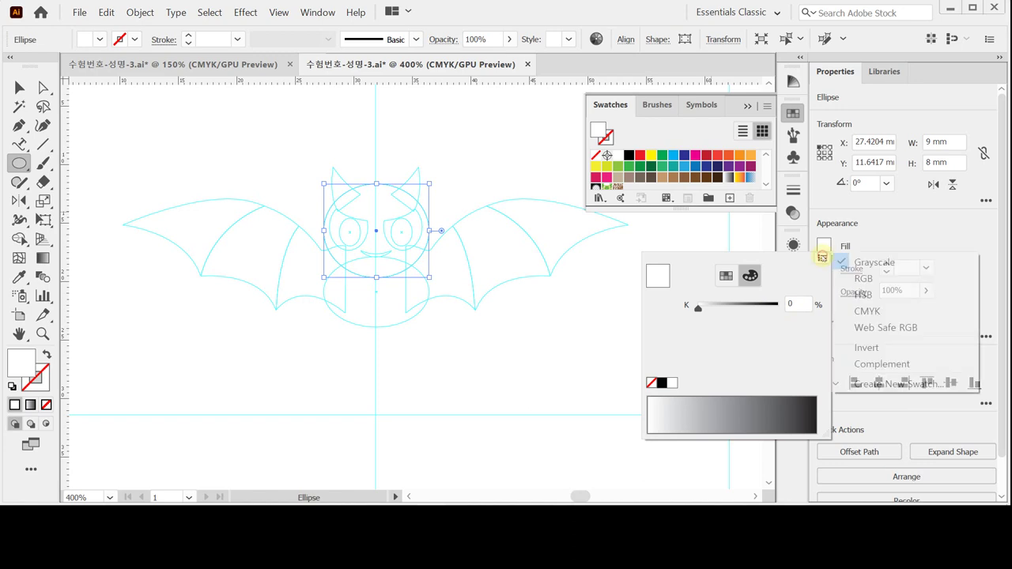
pyautogui.click(866, 311)
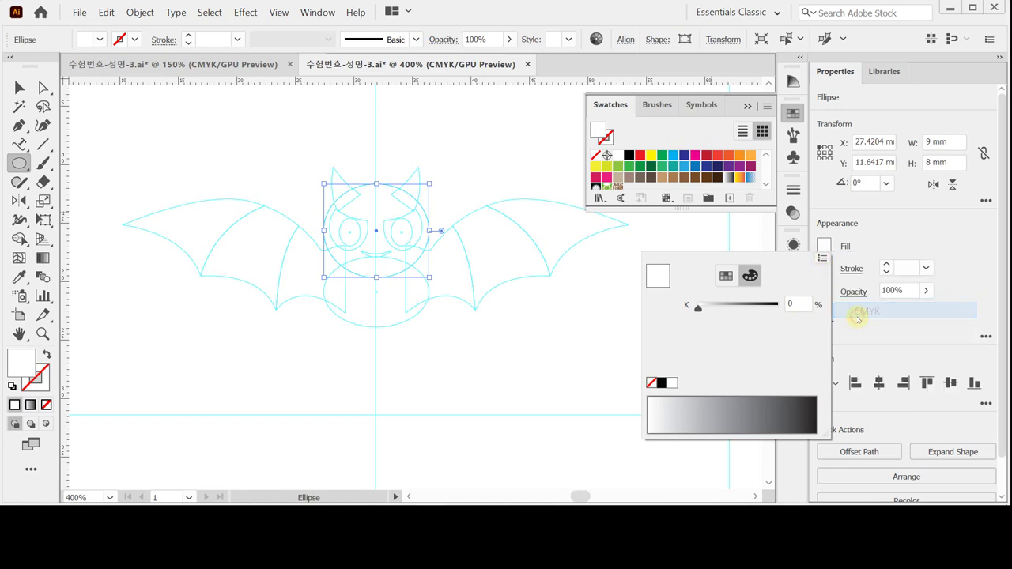
pyautogui.click(661, 383)
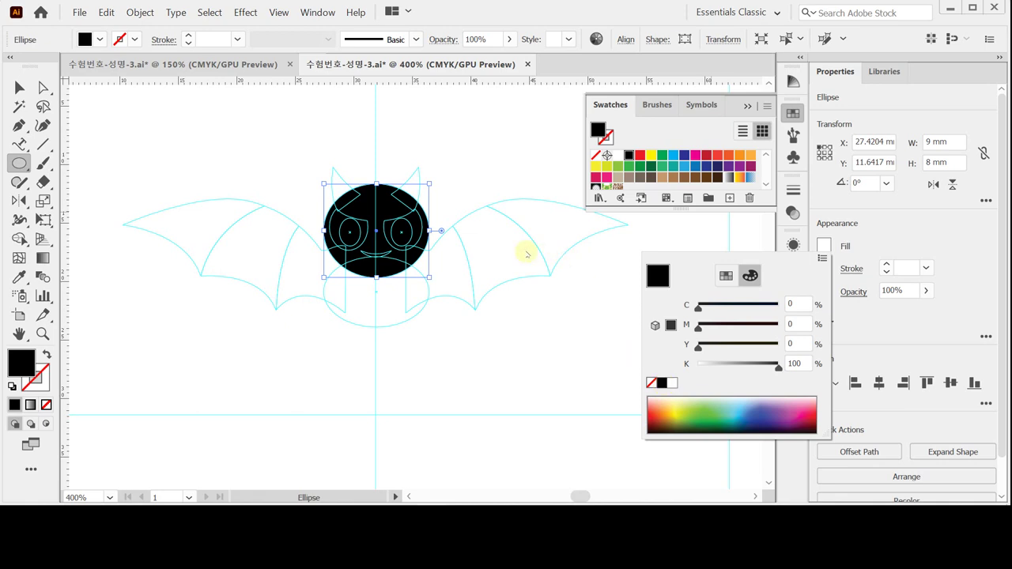
# Step: Draw a 9 × 6 mm black ellipse for the bat's body on the vertical guide below the head
pyautogui.click(377, 297)
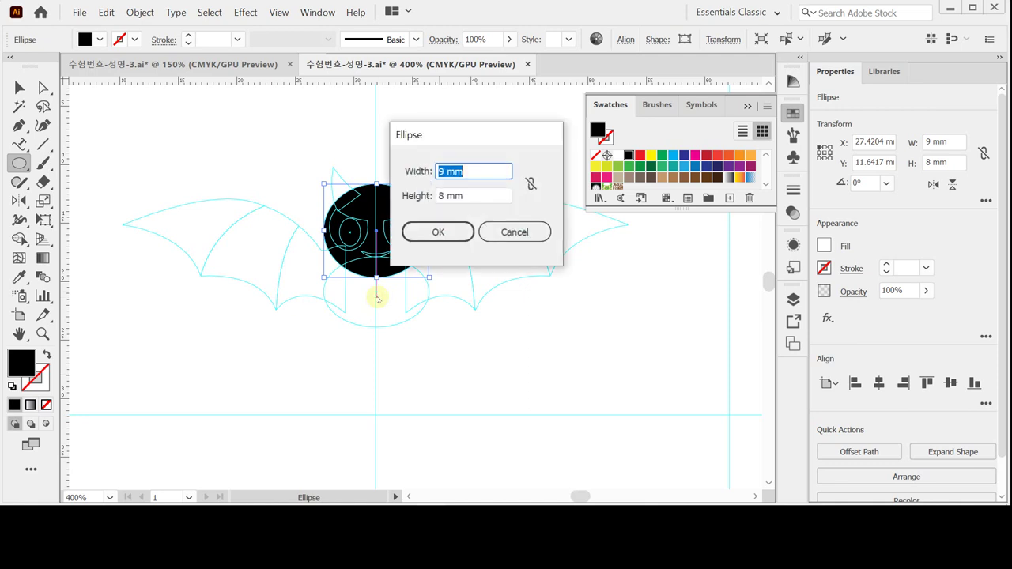
pyautogui.write('9')
pyautogui.press('Tab')
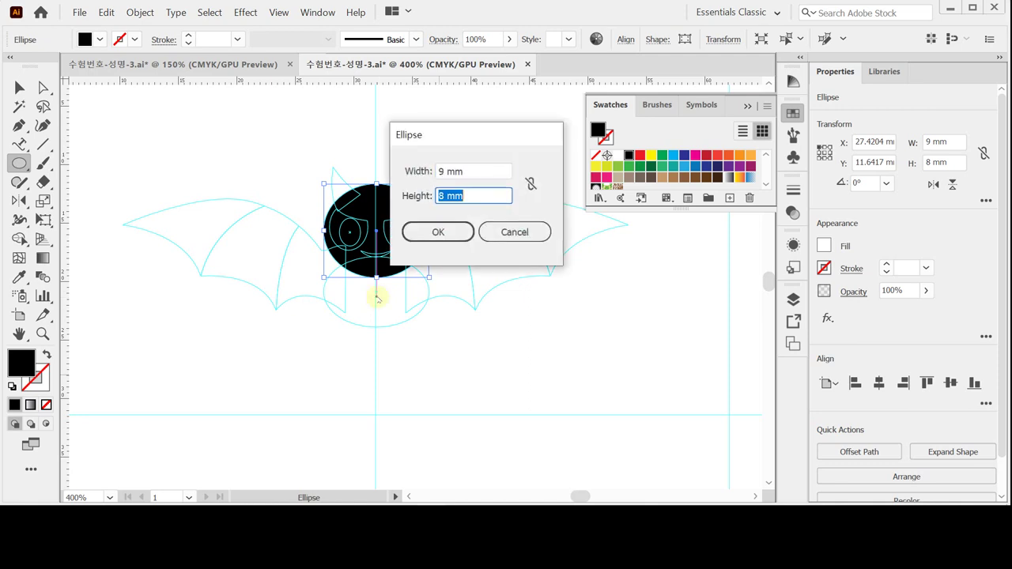
pyautogui.write('6')
pyautogui.press('Return')
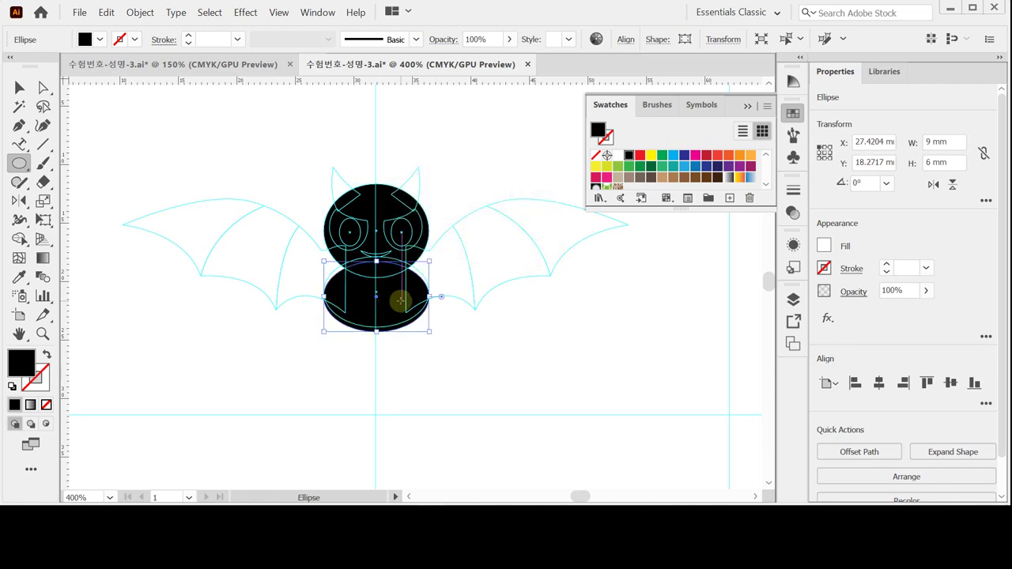
# Step: Nudge the body ellipse up onto its guide, centre it horizontally with the head ellipse, and deselect both
pyautogui.press('Up')
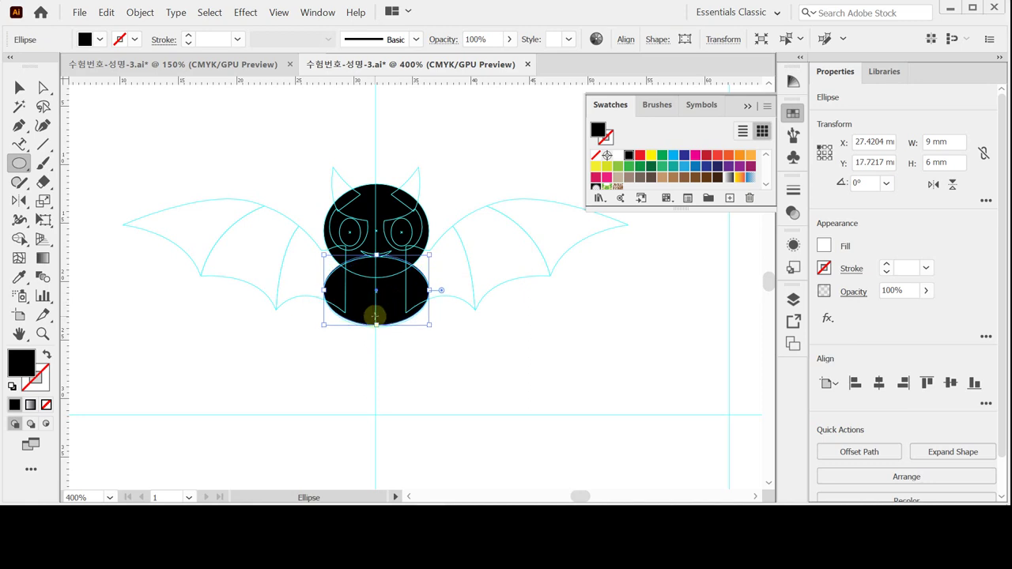
pyautogui.keyDown('shift'); pyautogui.click(400, 222); pyautogui.keyUp('shift')
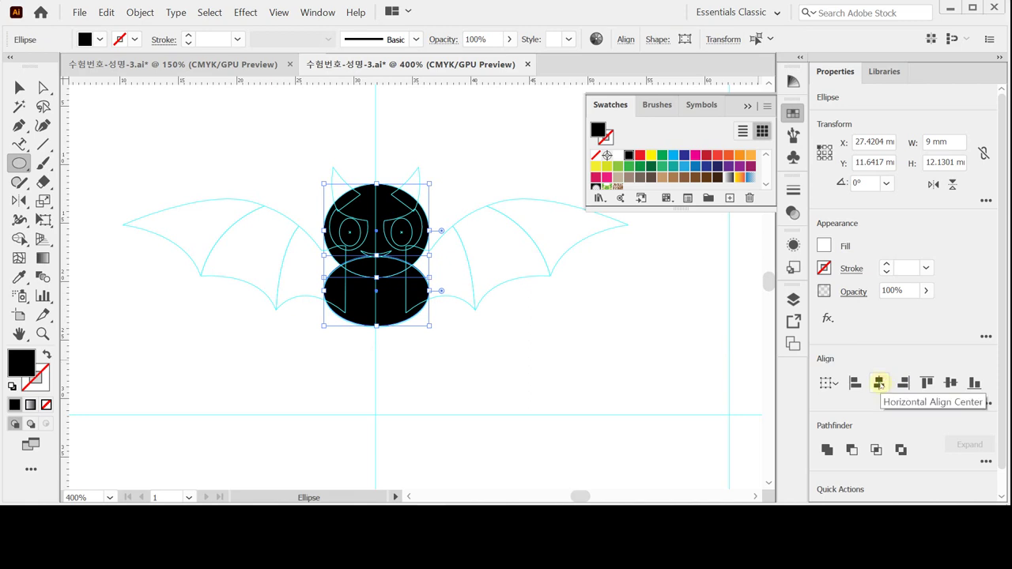
pyautogui.click(878, 384)
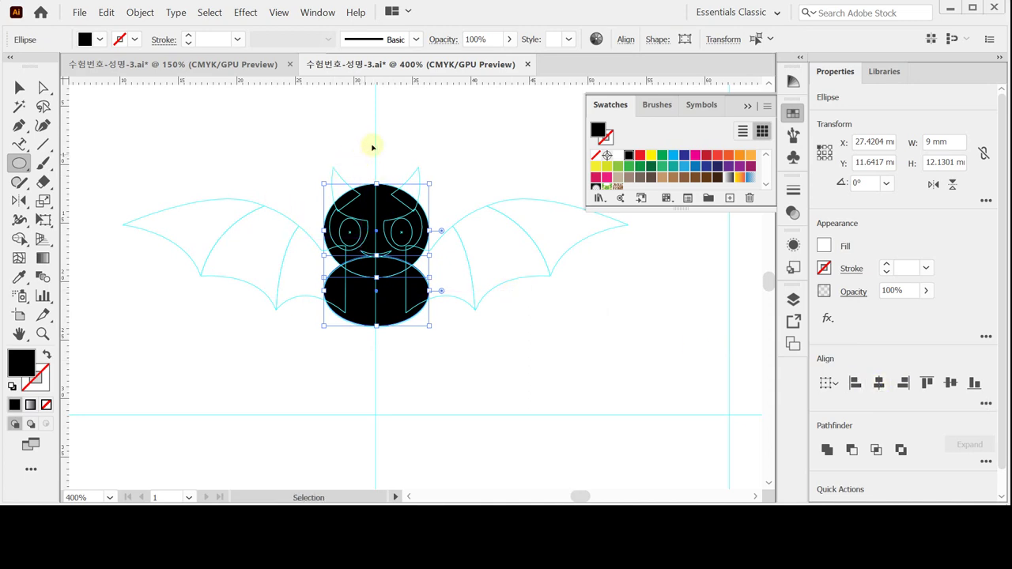
pyautogui.hotkey('ctrl', 'shift', 'a')
# Step: With the Pen tool set to no fill and a black 1 pt stroke, trace the left ear's outer curve from tip to base
pyautogui.click(445, 271)
pyautogui.click(384, 267)
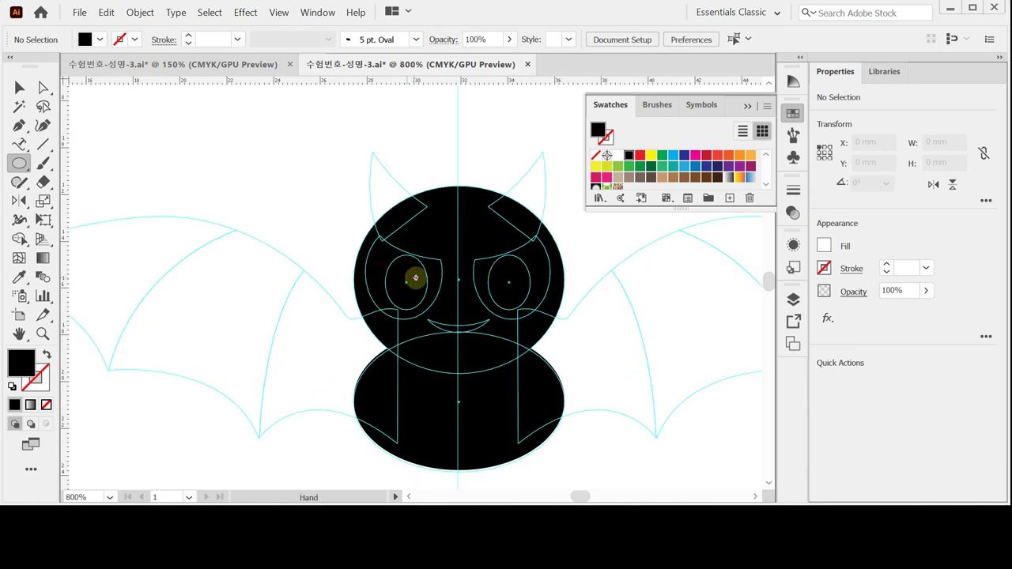
pyautogui.moveTo(415, 277); pyautogui.dragTo(481, 269)
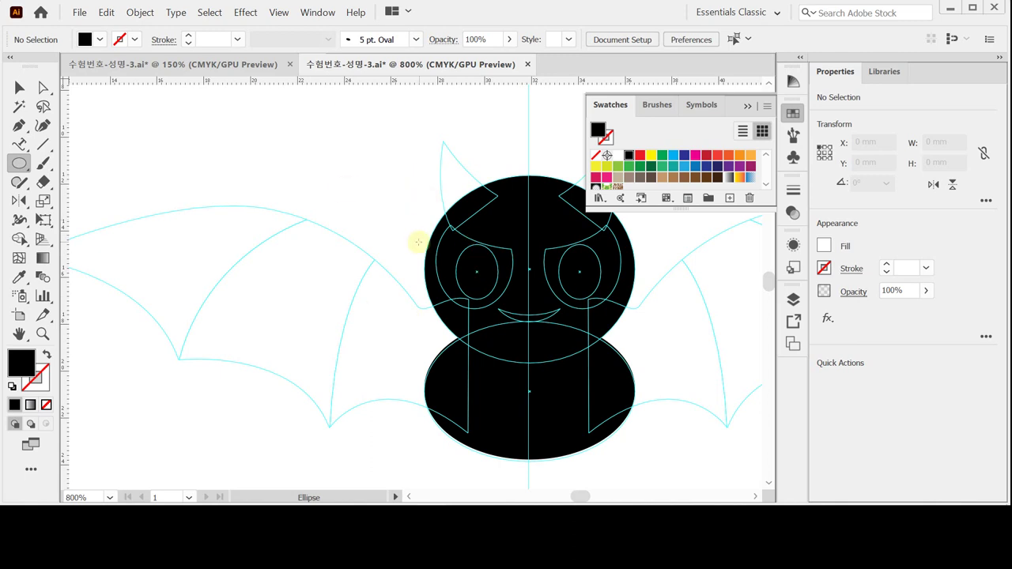
pyautogui.moveTo(365, 218); pyautogui.dragTo(427, 219)
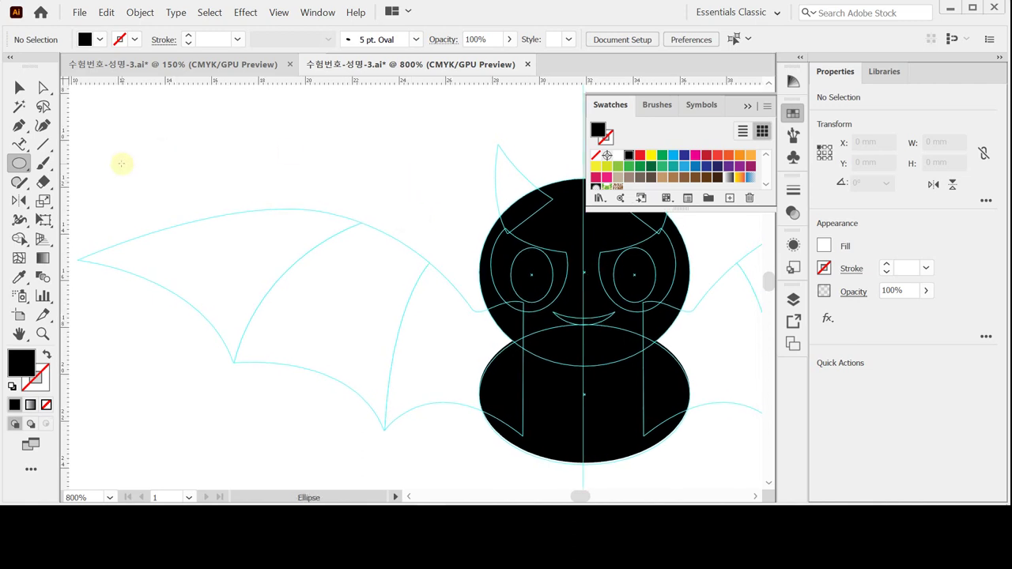
pyautogui.click(19, 126)
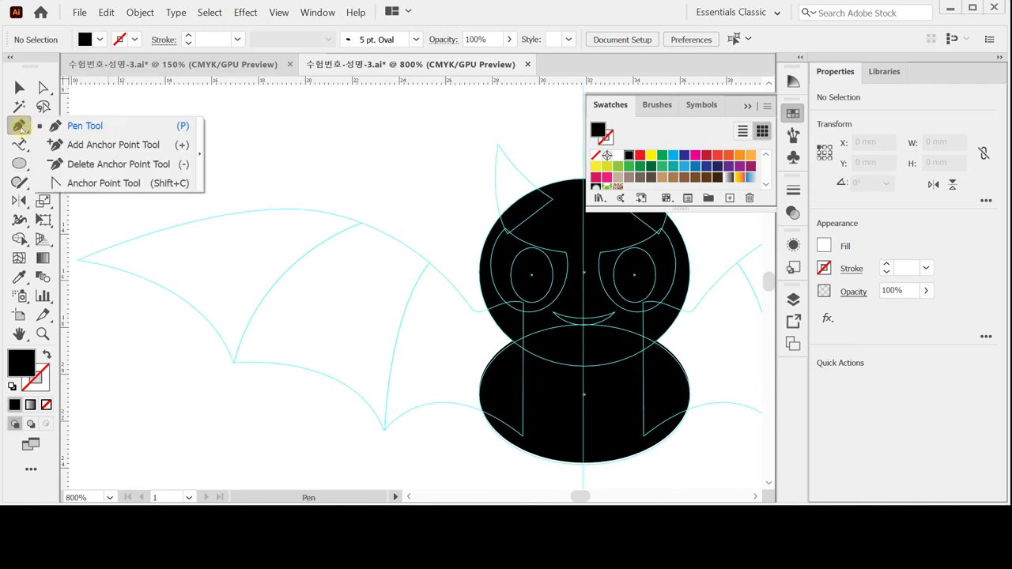
pyautogui.click(68, 130)
pyautogui.click(48, 354)
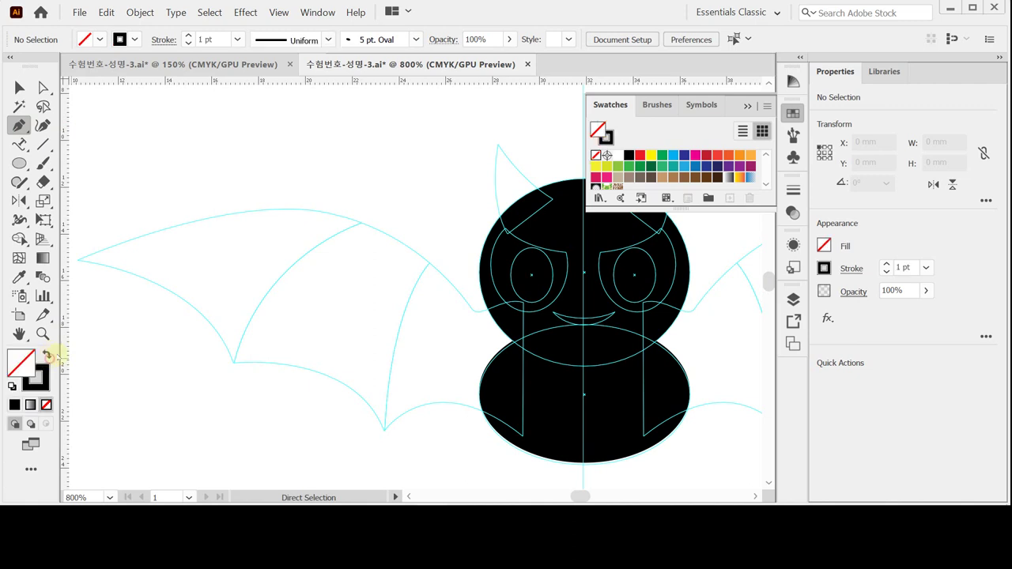
pyautogui.moveTo(316, 189); pyautogui.dragTo(300, 199)
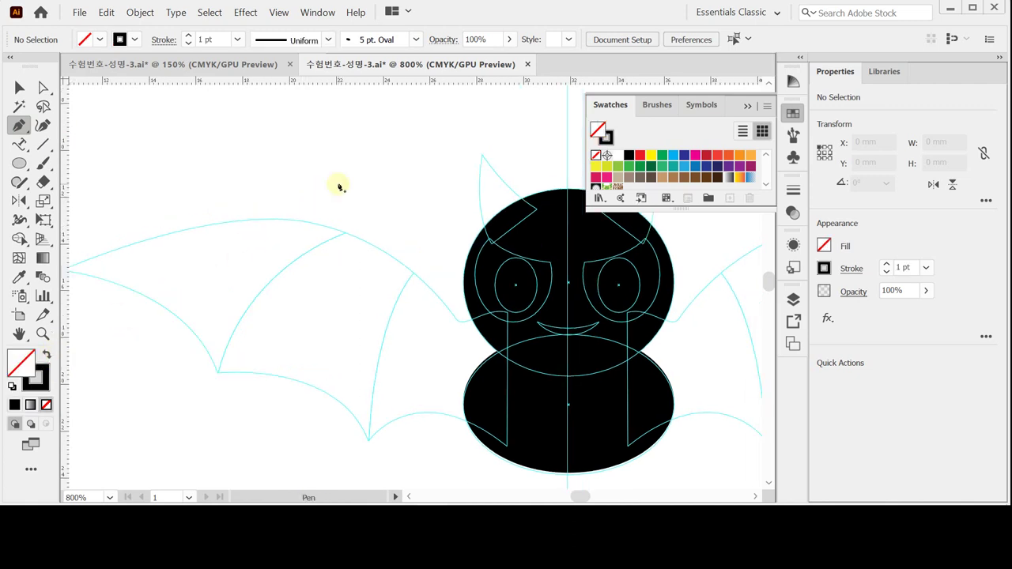
pyautogui.click(481, 156)
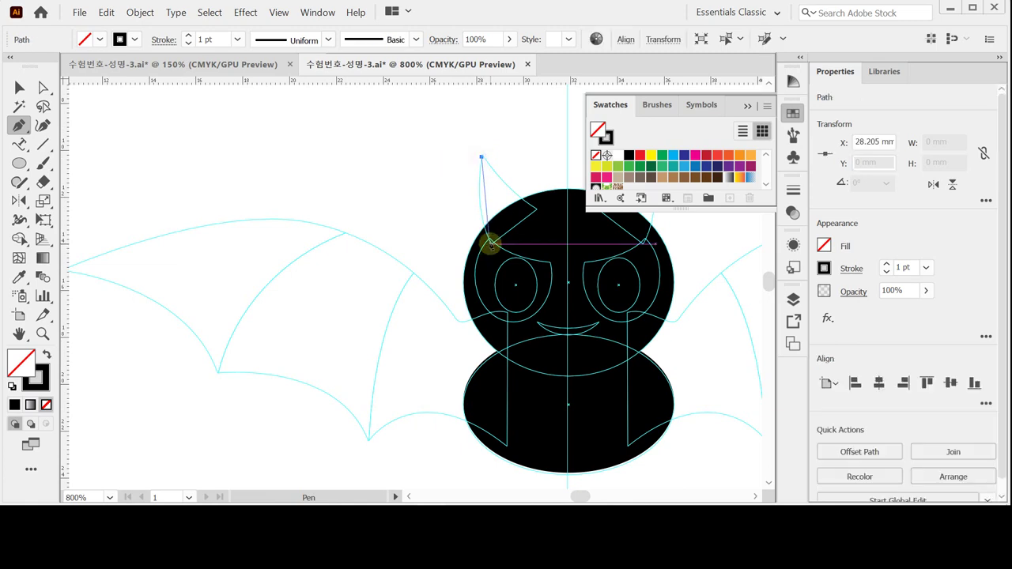
pyautogui.moveTo(490, 243); pyautogui.dragTo(513, 275)
# Step: Turn the ear's base anchor into a corner and close the outline along the guide back to the tip
pyautogui.click(490, 245)
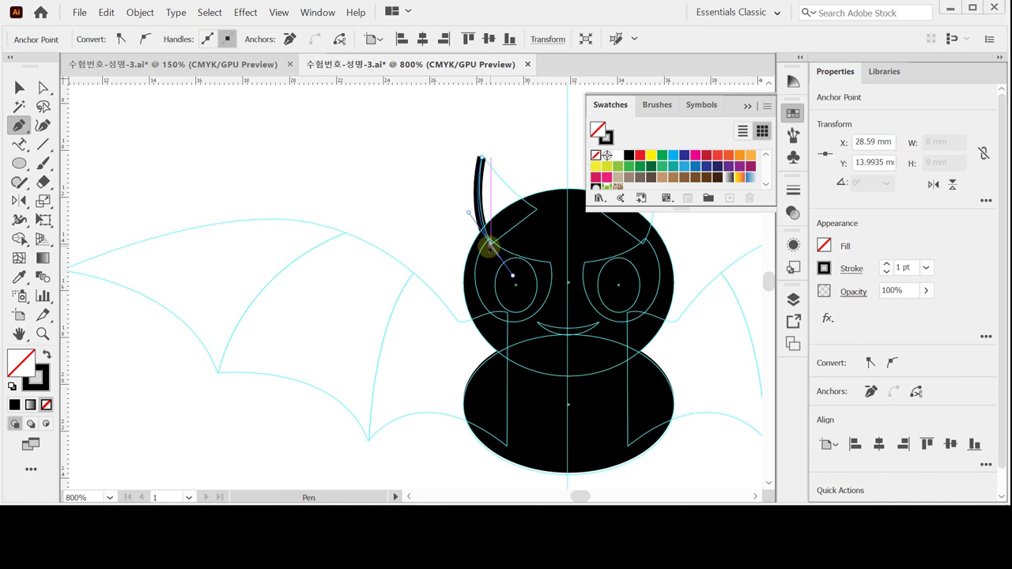
pyautogui.press('ctrl')
pyautogui.keyDown('ctrl'); pyautogui.click(490, 248); pyautogui.keyUp('ctrl')
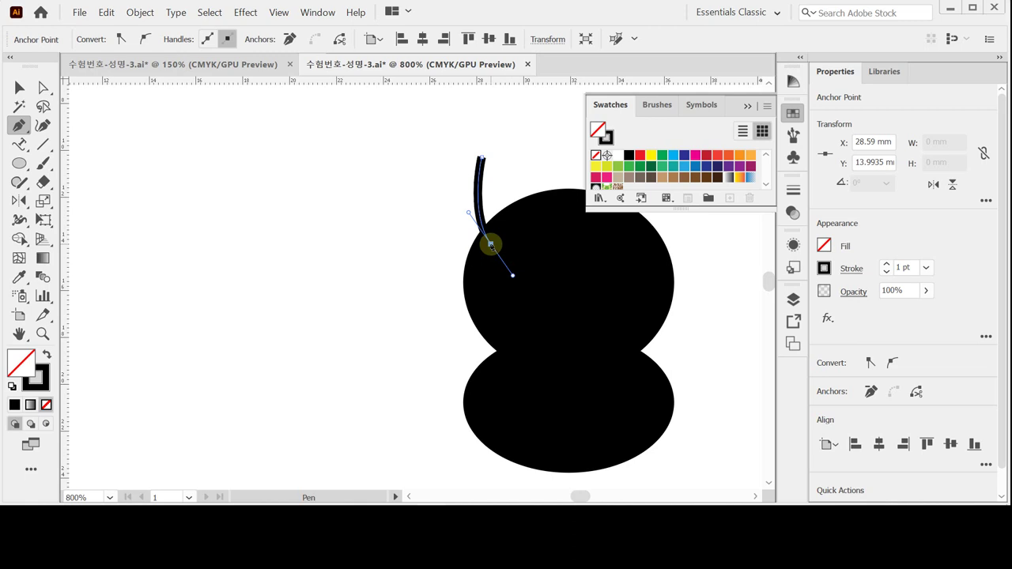
pyautogui.click(490, 244)
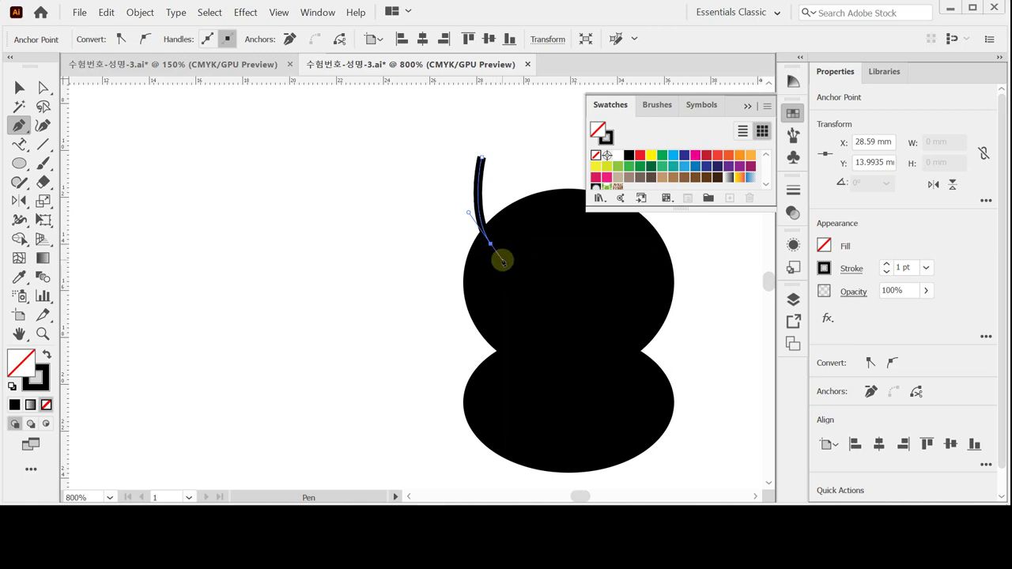
pyautogui.hotkey('ctrl', ';')
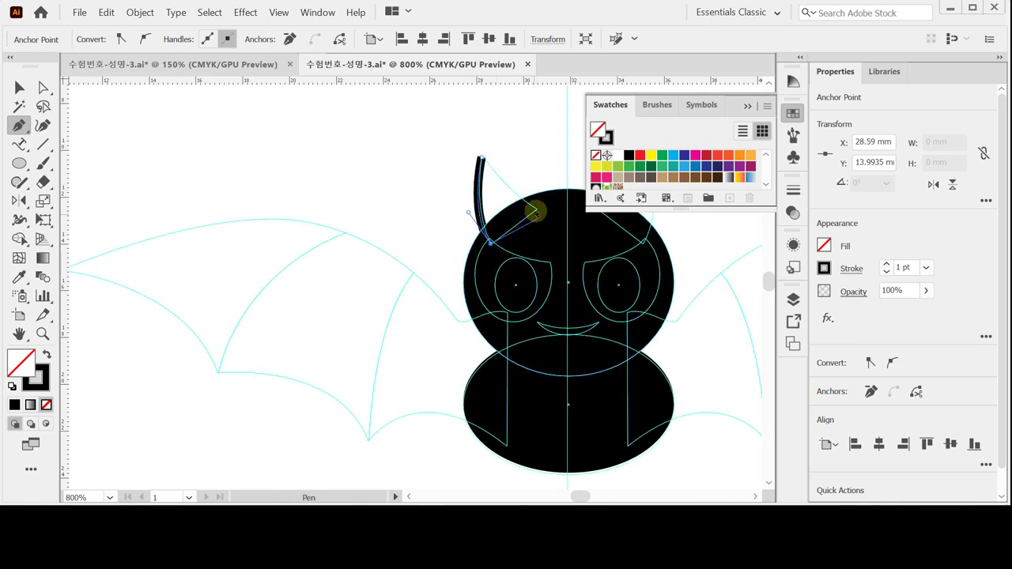
pyautogui.click(536, 208)
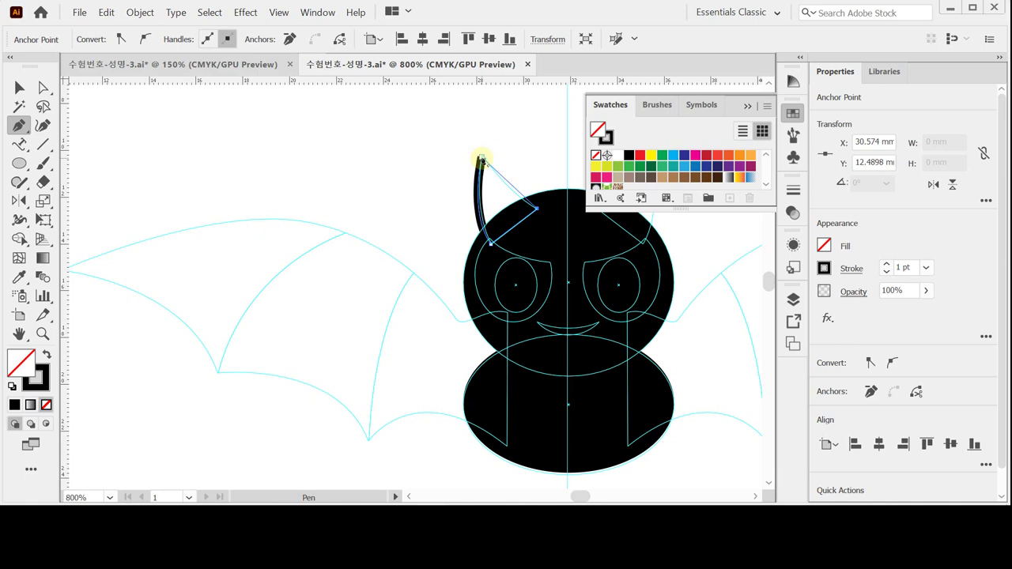
pyautogui.moveTo(480, 160); pyautogui.dragTo(470, 135)
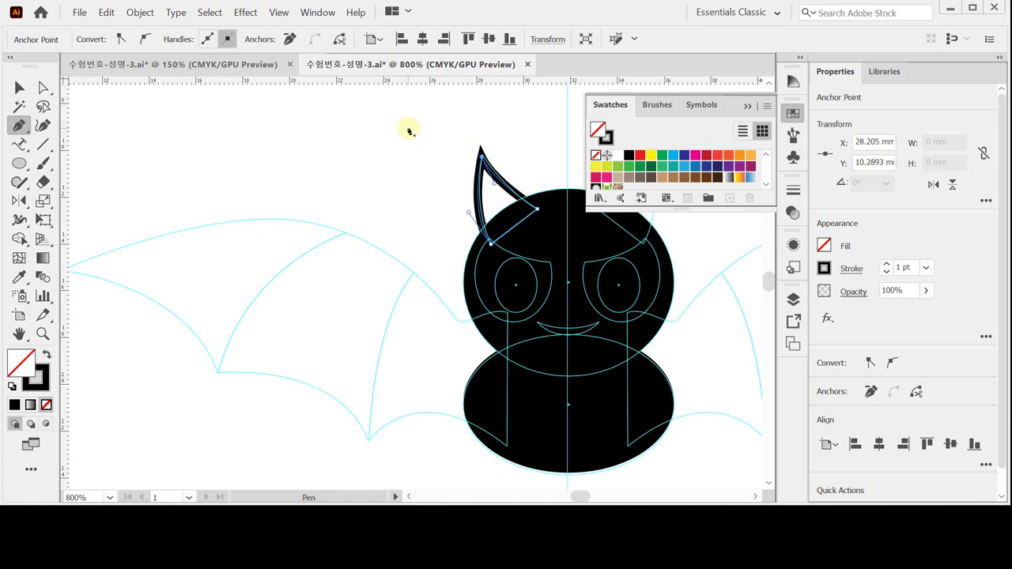
# Step: Give the left ear a black fill with no stroke and deselect it
pyautogui.press('capslock')
pyautogui.press('capslock')
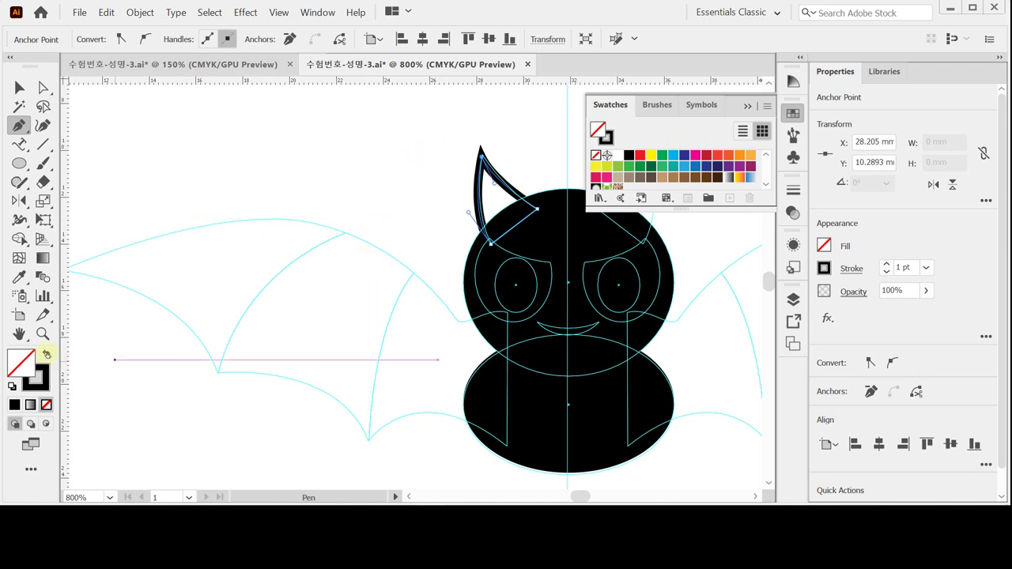
pyautogui.click(47, 355)
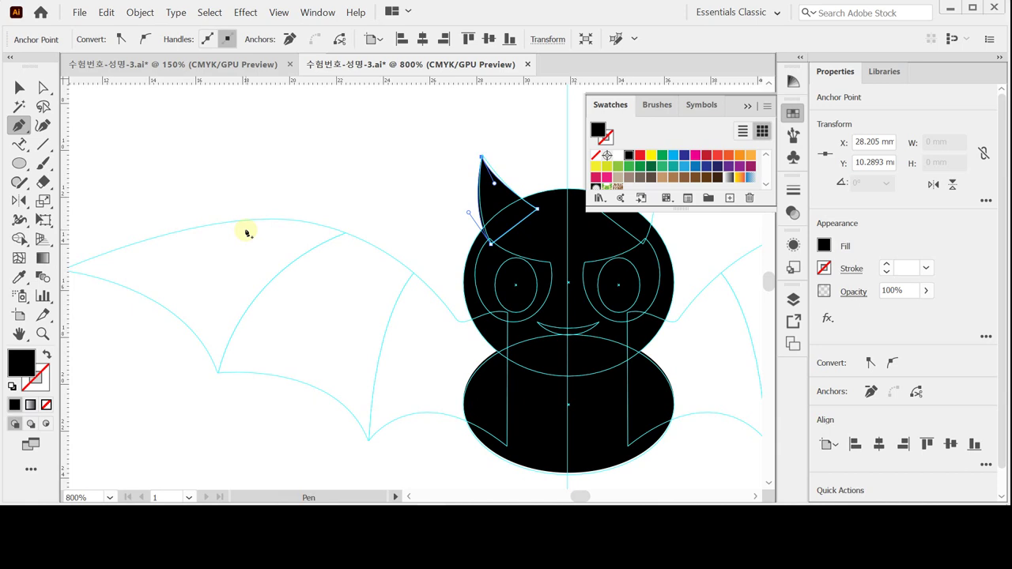
pyautogui.keyDown('ctrl'); pyautogui.click(229, 184); pyautogui.keyUp('ctrl')
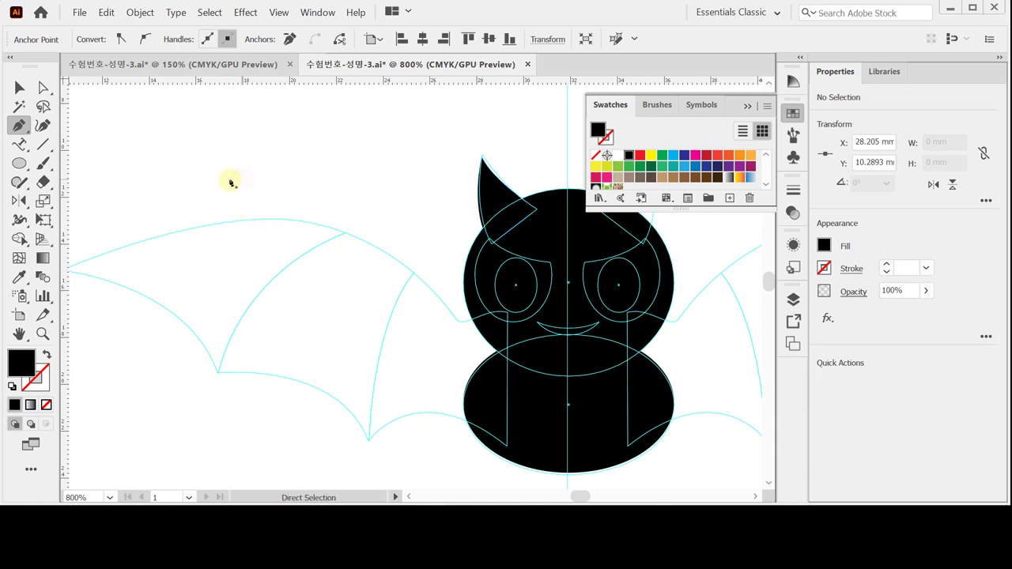
# Step: Using no fill and a black 1 pt stroke, start the left wing outline with the short shoulder curve beside the head
pyautogui.click(12, 387)
pyautogui.click(46, 404)
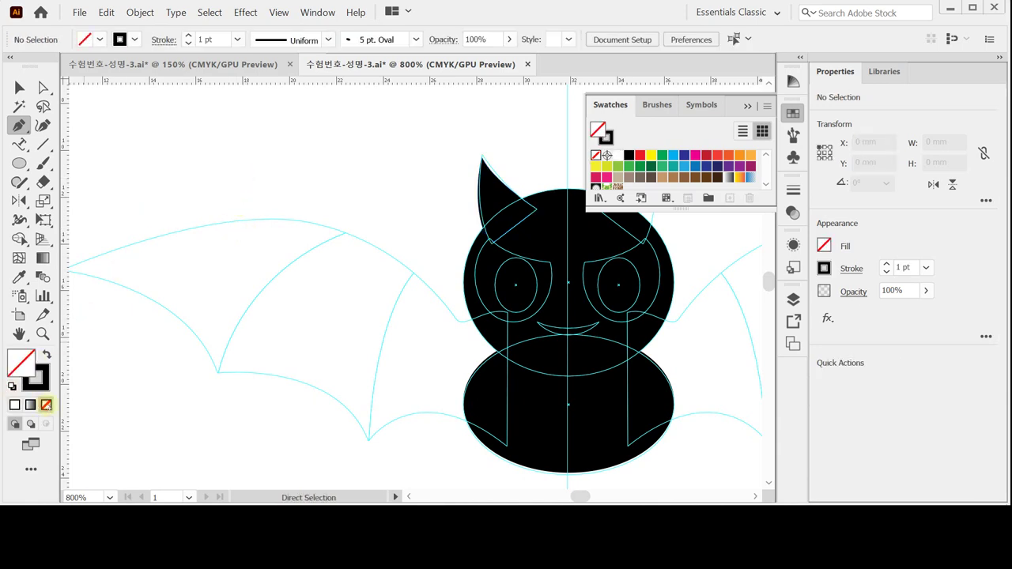
pyautogui.moveTo(413, 312); pyautogui.dragTo(438, 293)
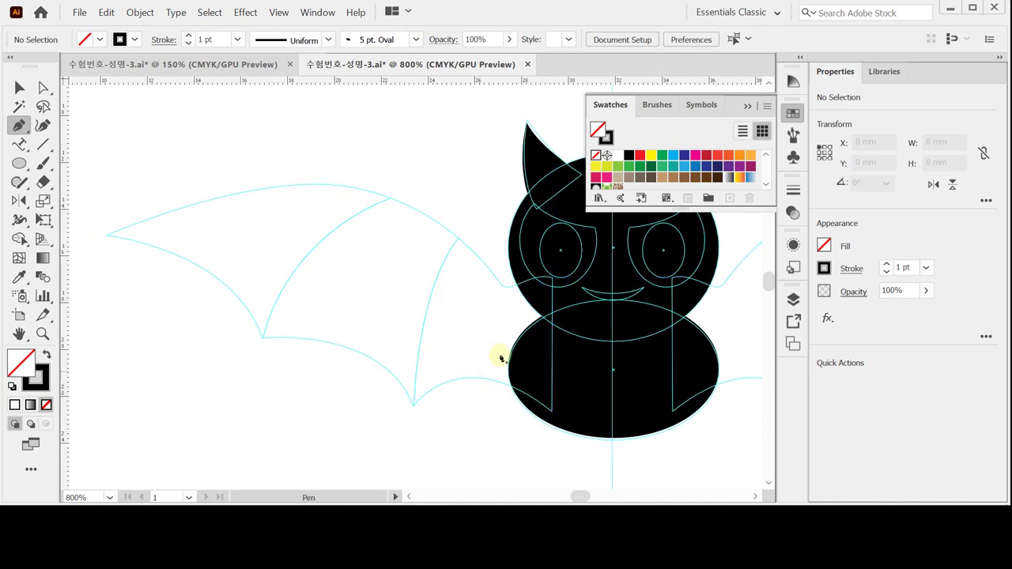
pyautogui.click(551, 279)
pyautogui.moveTo(496, 292); pyautogui.dragTo(477, 251)
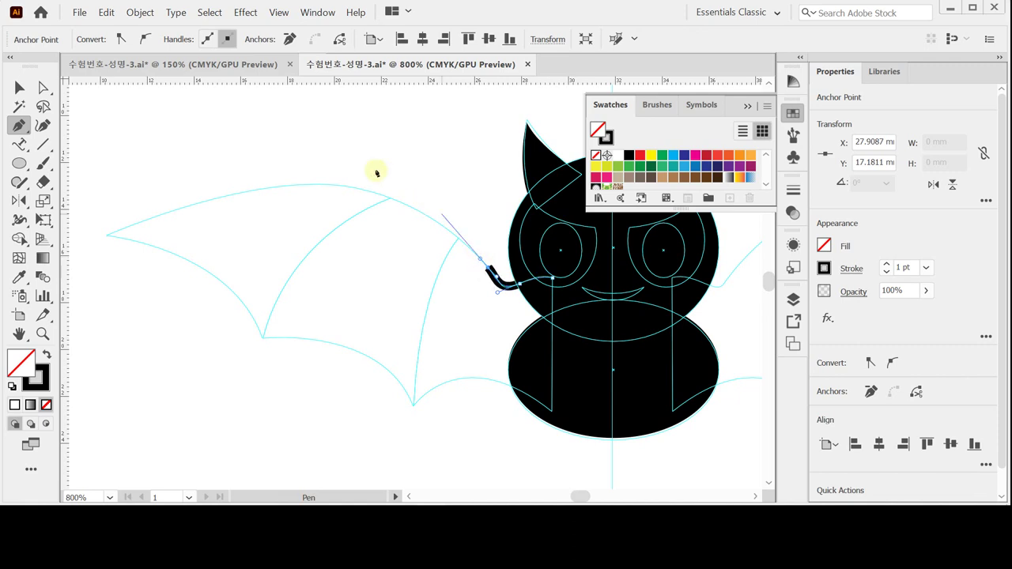
# Step: Continue the left wing outline along the guide's upper edge, over the crest to the wing tip
pyautogui.keyDown('ctrl'); pyautogui.click(338, 185); pyautogui.keyUp('ctrl')
pyautogui.moveTo(325, 187); pyautogui.dragTo(273, 190)
pyautogui.moveTo(321, 226); pyautogui.dragTo(371, 214)
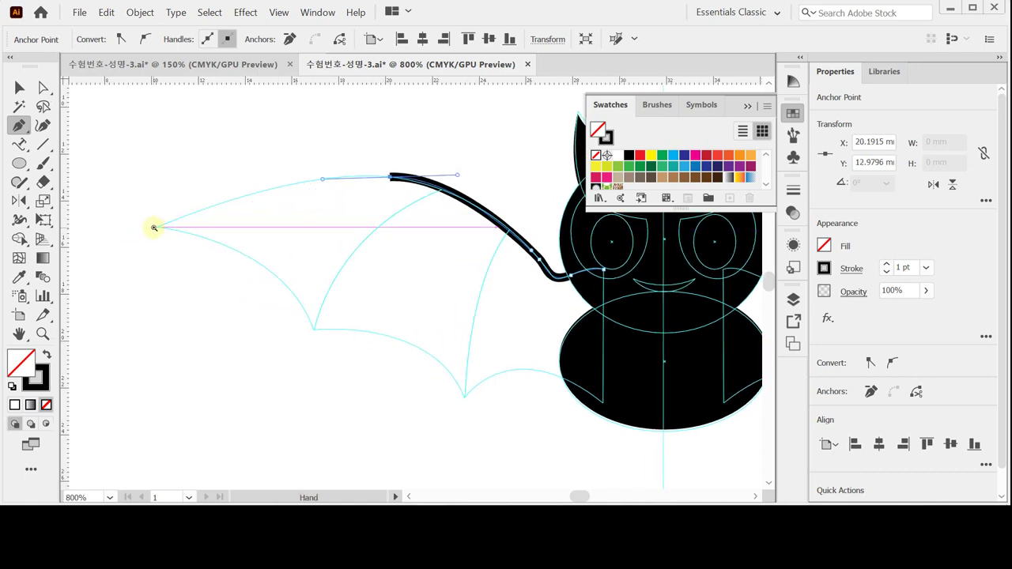
pyautogui.hotkey('ctrl', '-')
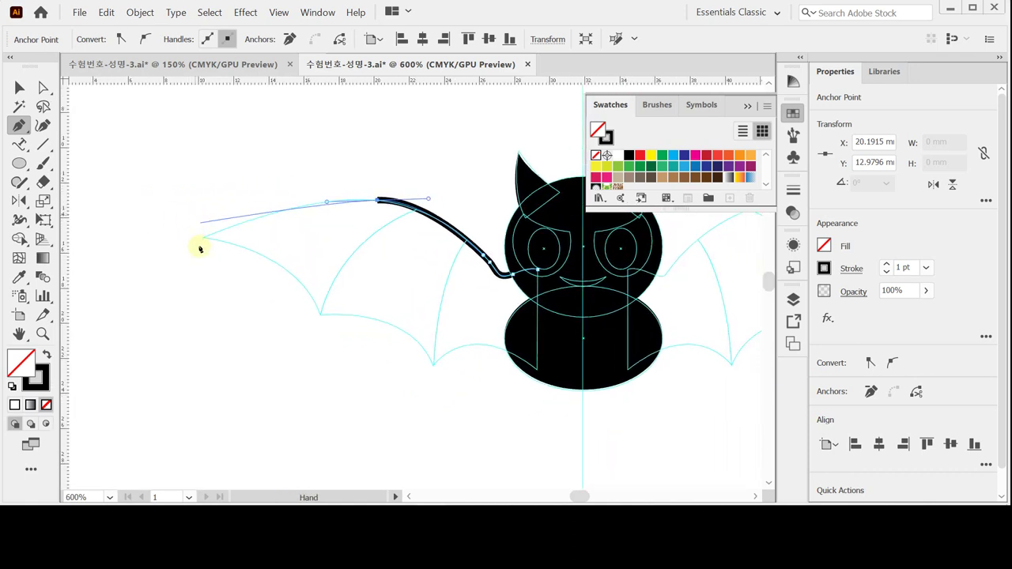
pyautogui.click(203, 237)
pyautogui.moveTo(172, 249); pyautogui.dragTo(130, 273)
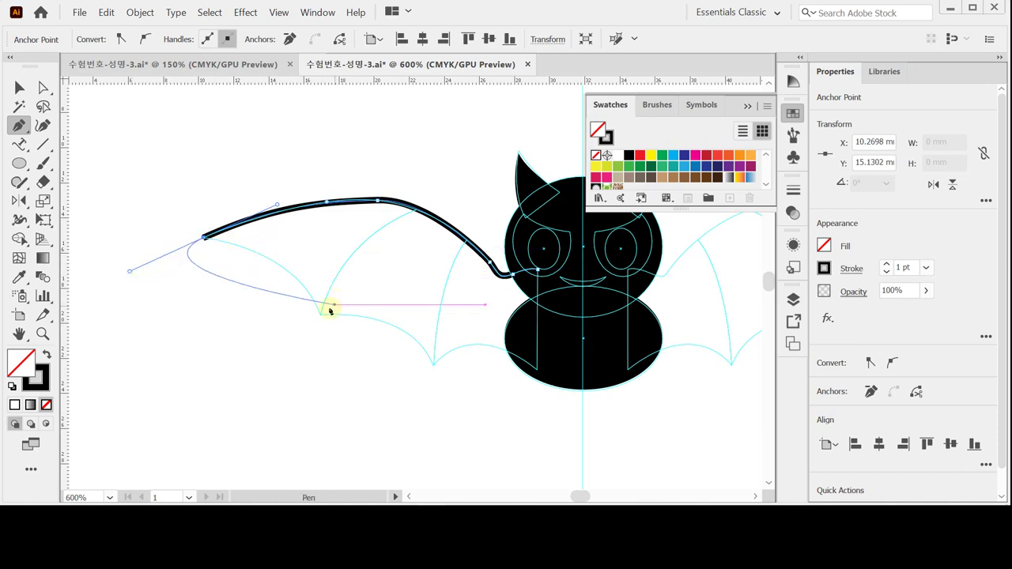
# Step: Make the wing tip a corner anchor and trace the lower edge's first curve to the guide's outermost lower point
pyautogui.moveTo(320, 315); pyautogui.dragTo(359, 396)
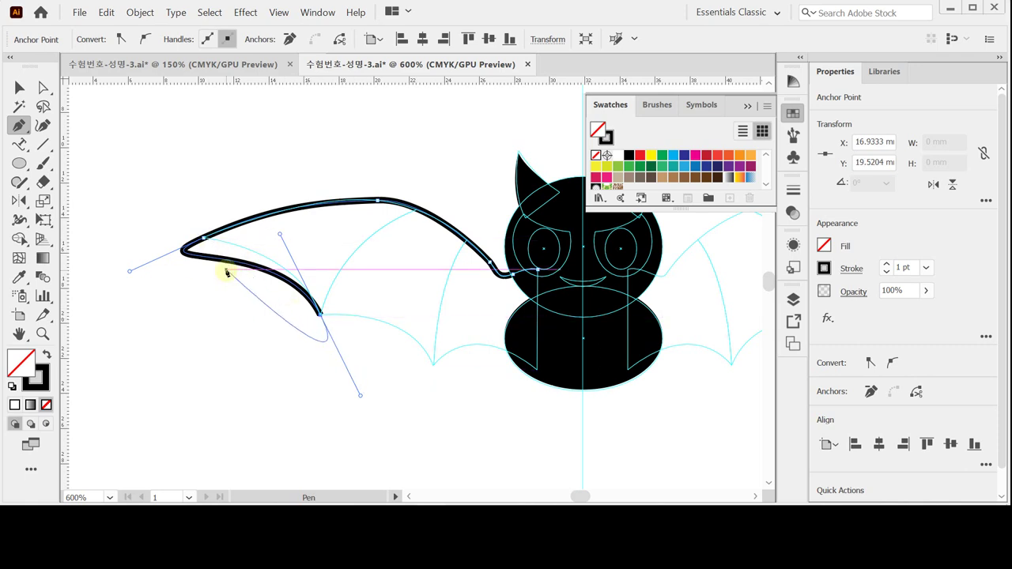
pyautogui.hotkey('ctrl', 'z')
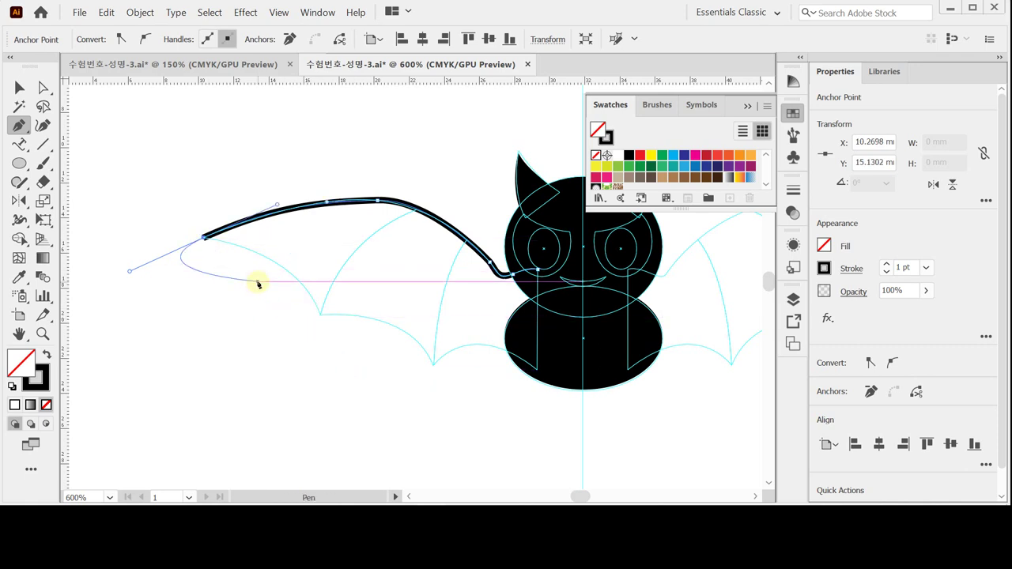
pyautogui.click(204, 238)
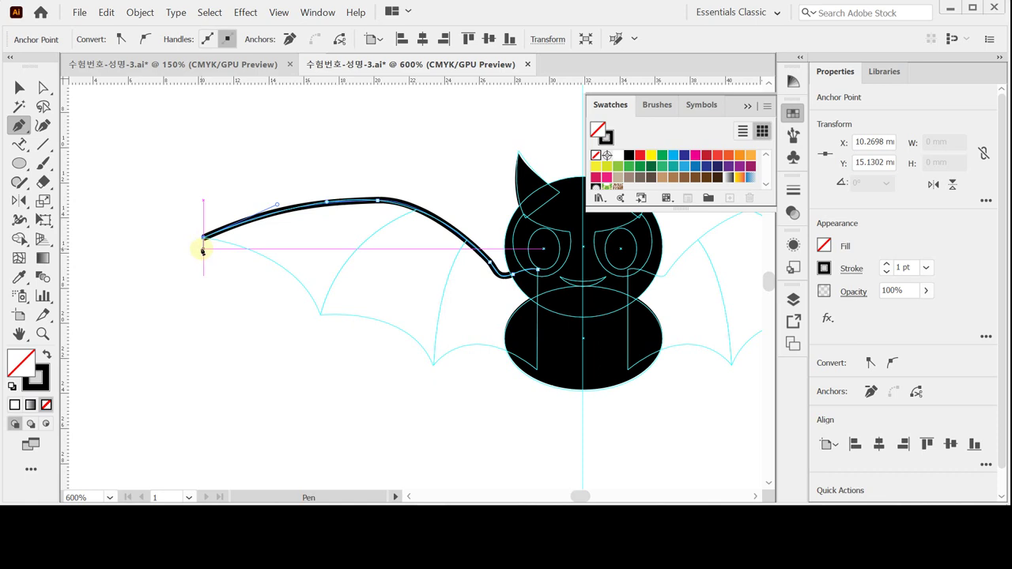
pyautogui.moveTo(202, 250)
pyautogui.mouseDown()
pyautogui.moveTo(219, 273)
pyautogui.moveTo(176, 240)
pyautogui.moveTo(160, 266)
pyautogui.moveTo(320, 337)
pyautogui.moveTo(355, 393)
pyautogui.mouseUp()
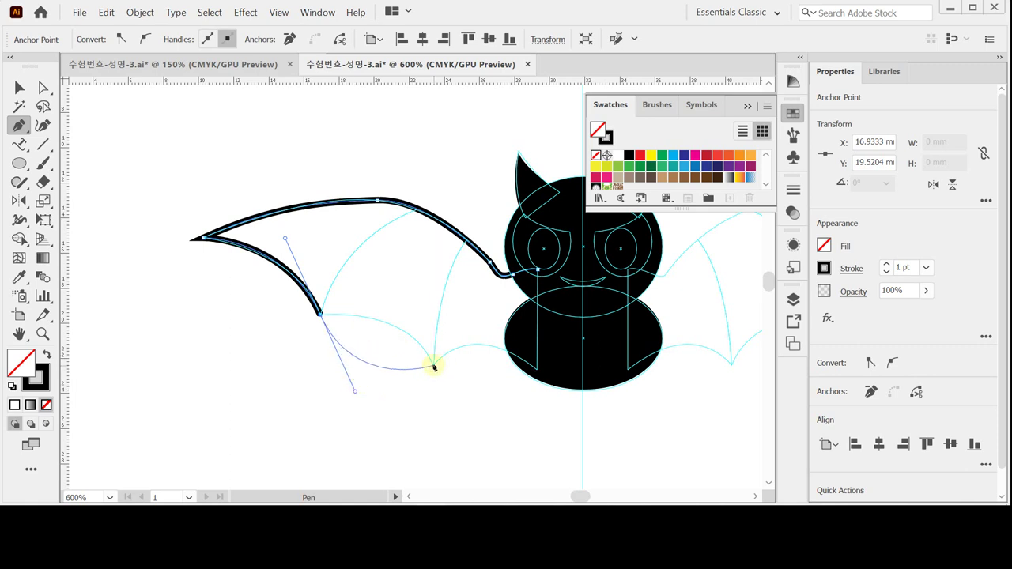
pyautogui.moveTo(434, 366); pyautogui.dragTo(479, 445)
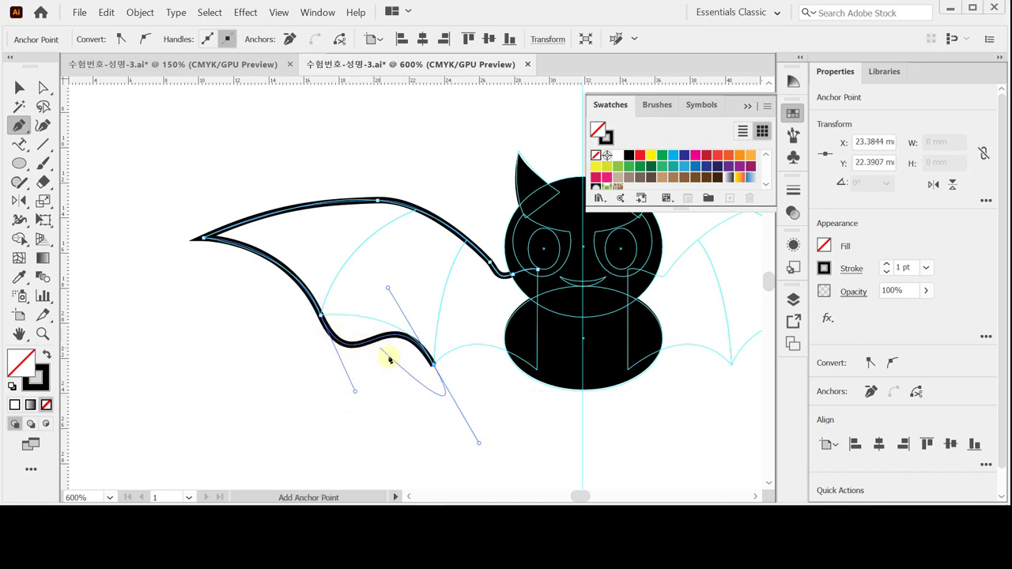
pyautogui.hotkey('ctrl', 'z')
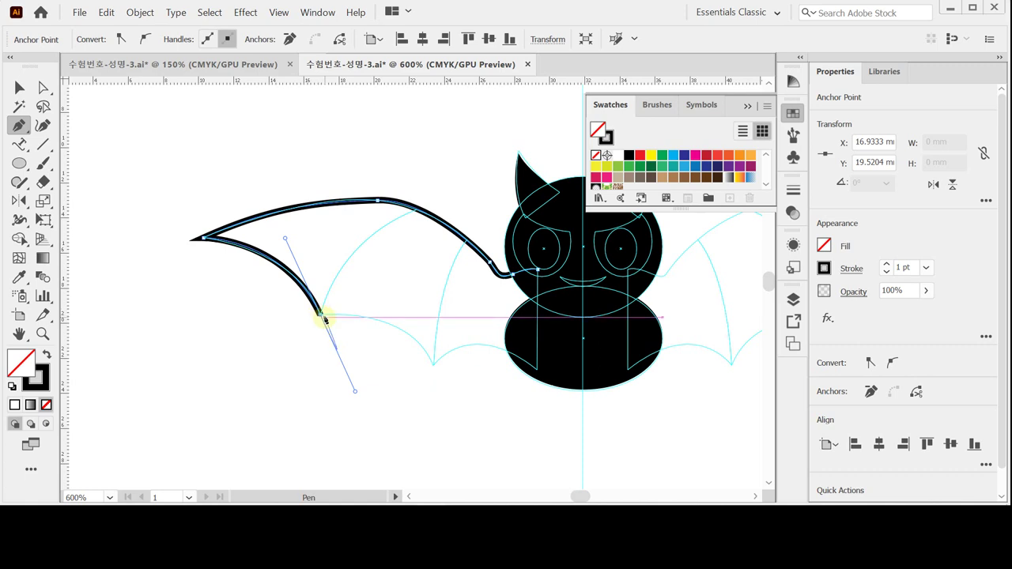
pyautogui.click(338, 351)
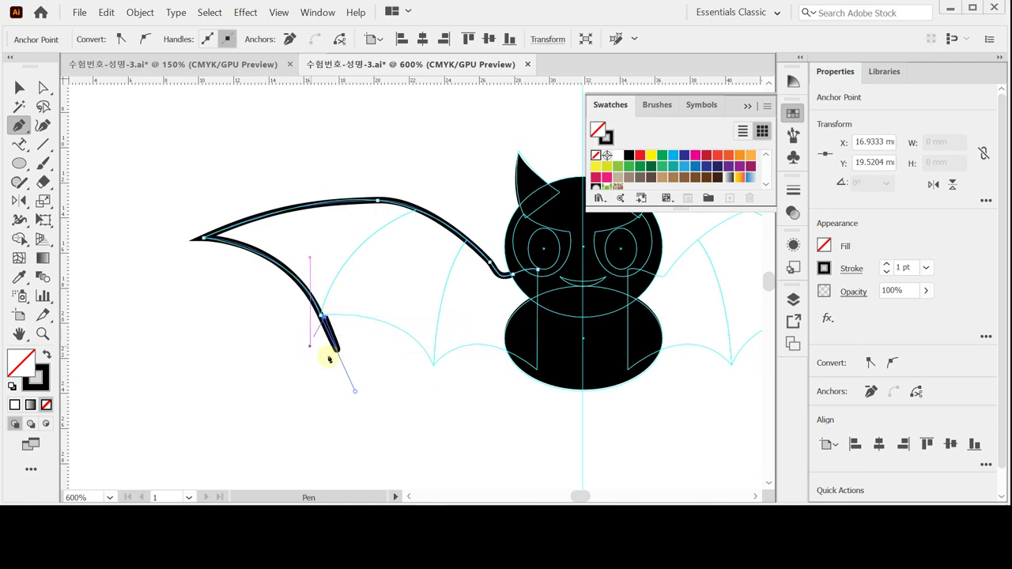
pyautogui.hotkey('ctrl', 'z')
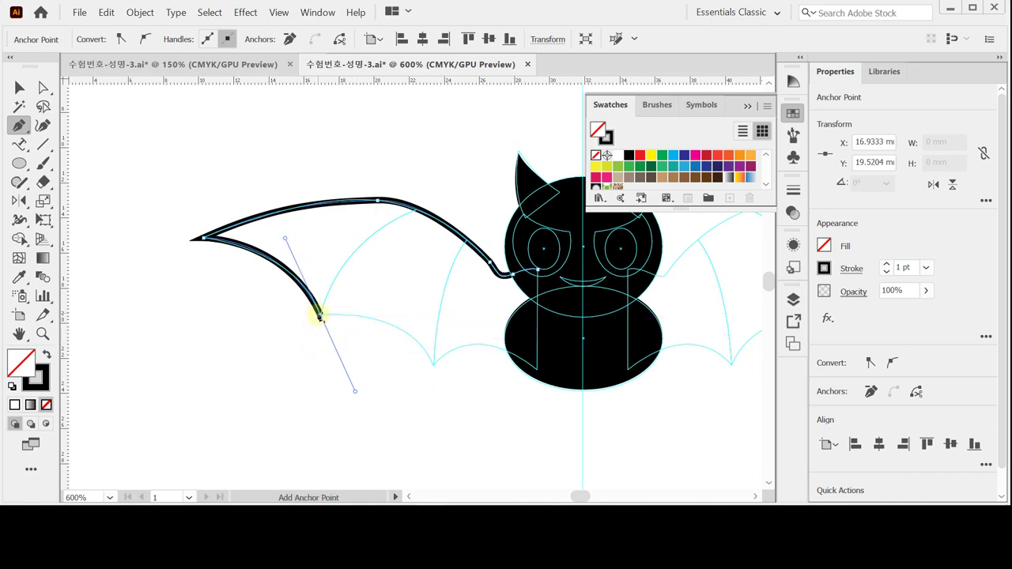
# Step: Make the outermost lower point a corner anchor and trace the second curve to the wing's next lower point
pyautogui.click(320, 316)
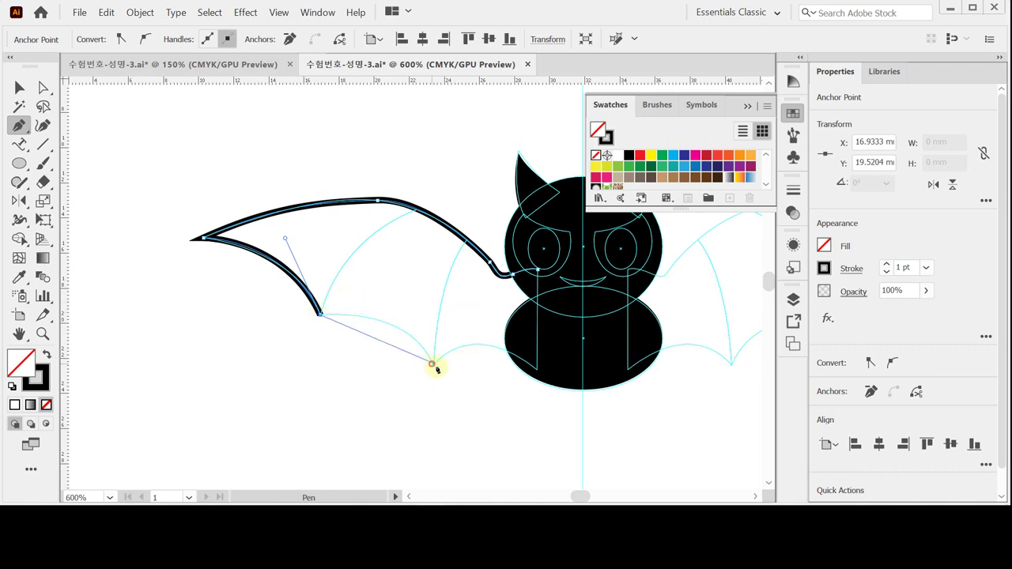
pyautogui.moveTo(433, 365); pyautogui.dragTo(473, 429)
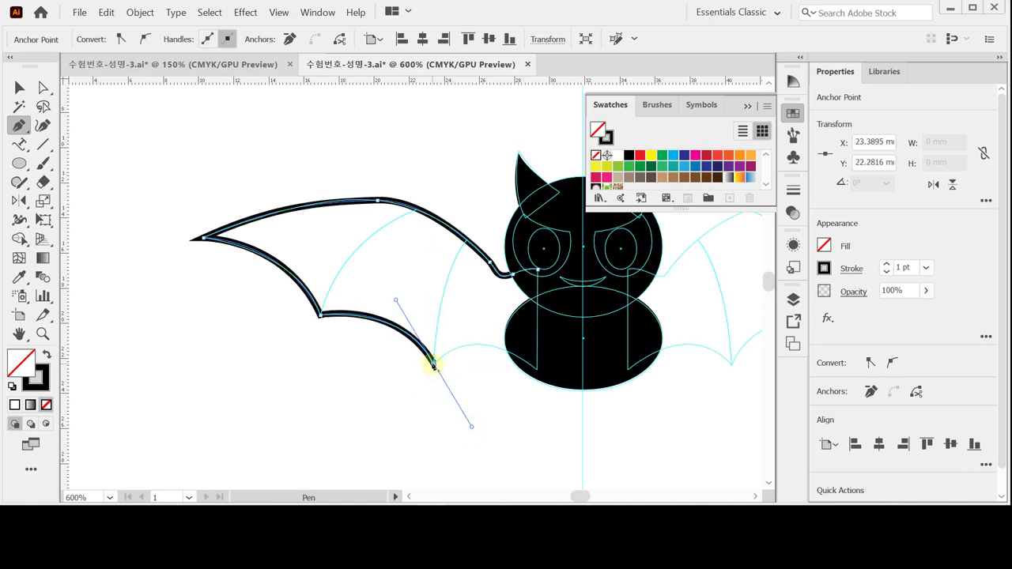
# Step: Make the second lower point a corner, trace the third curve to the wing's inner lower corner, and close the outline at its start point
pyautogui.click(433, 365)
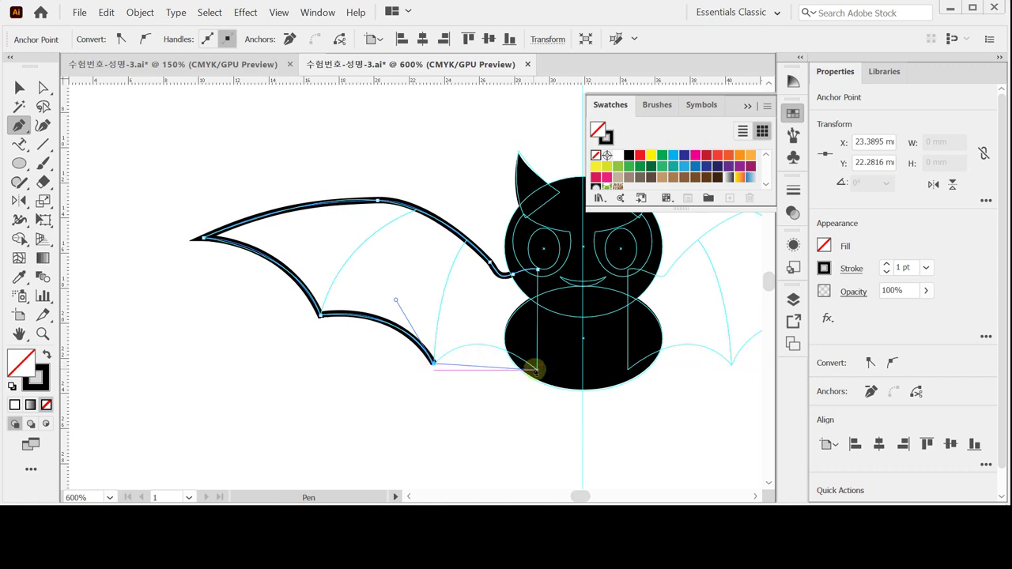
pyautogui.moveTo(537, 370)
pyautogui.mouseDown()
pyautogui.moveTo(592, 430)
pyautogui.moveTo(603, 425)
pyautogui.mouseUp()
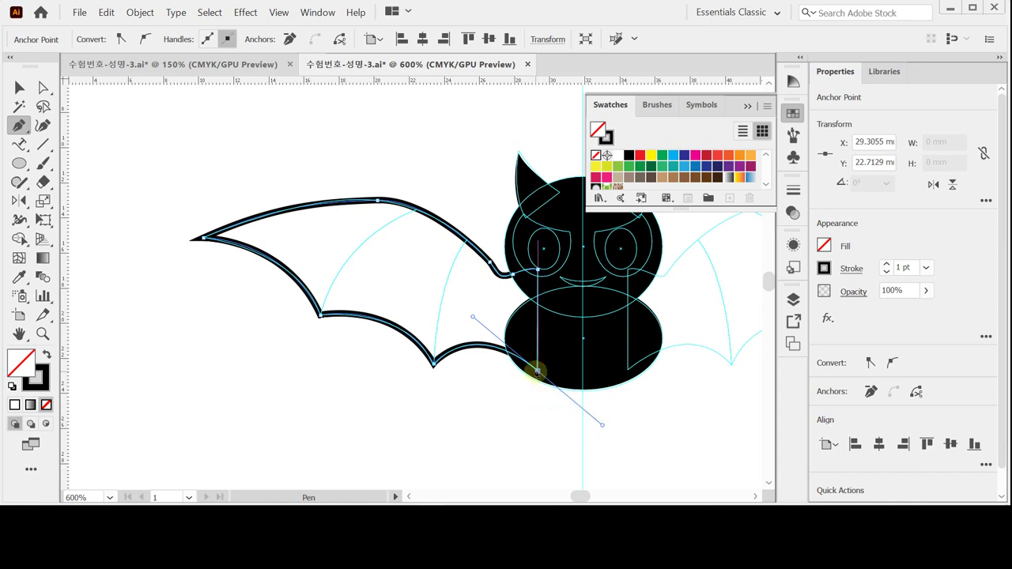
pyautogui.click(537, 370)
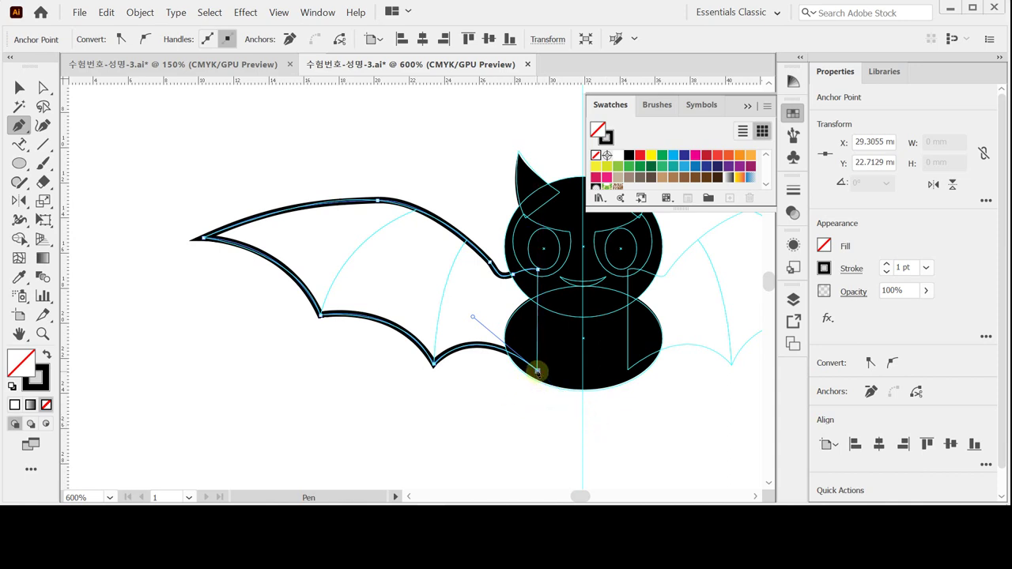
pyautogui.click(538, 271)
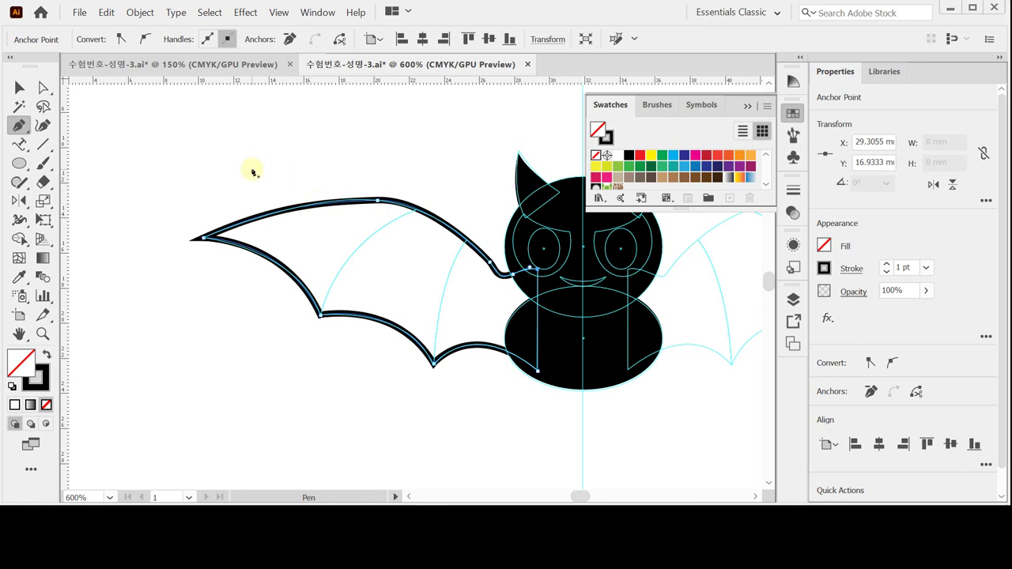
pyautogui.press('ctrl')
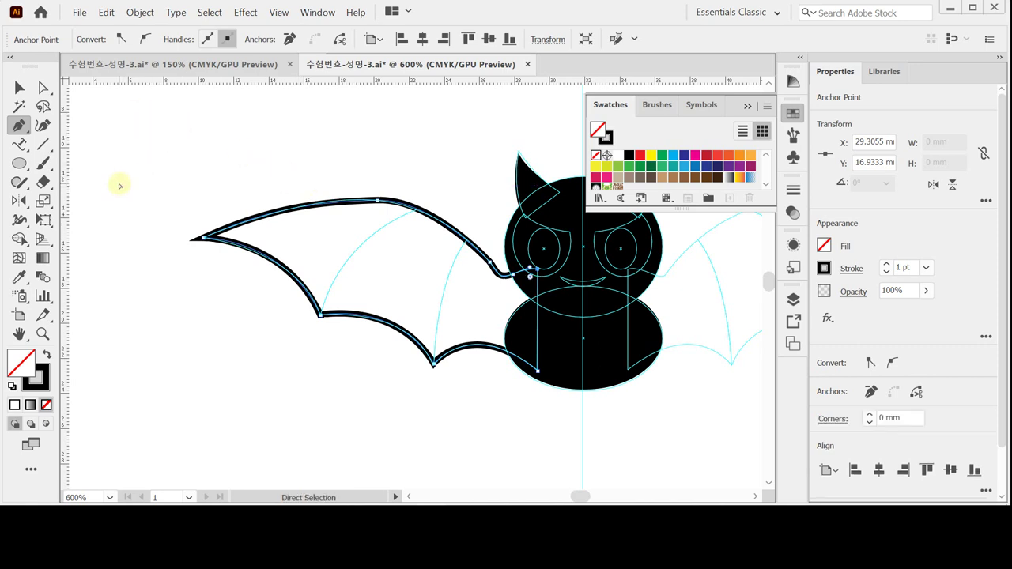
pyautogui.keyDown('ctrl'); pyautogui.click(150, 162); pyautogui.keyUp('ctrl')
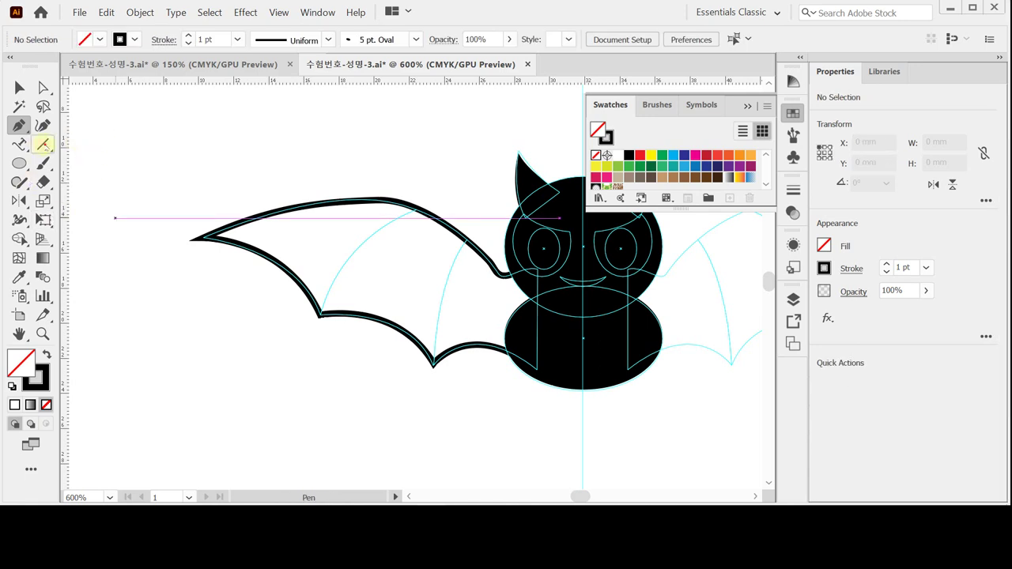
# Step: Draw two arcs along the wing's rib guides, extending past its upper and lower edges, the inner one about 3.5 × 10.1 mm
pyautogui.click(43, 144)
pyautogui.moveTo(44, 145); pyautogui.dragTo(110, 149)
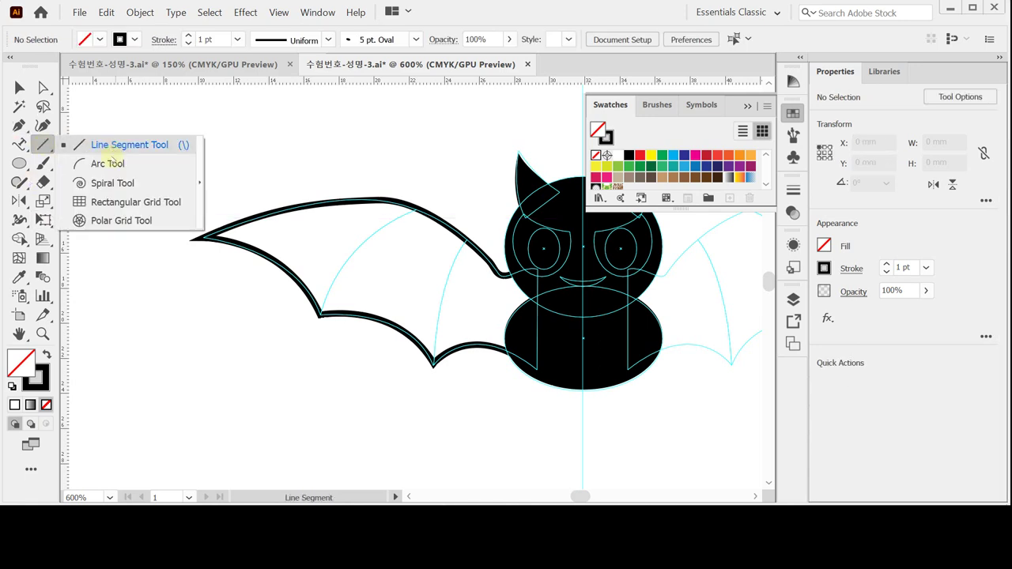
pyautogui.click(108, 164)
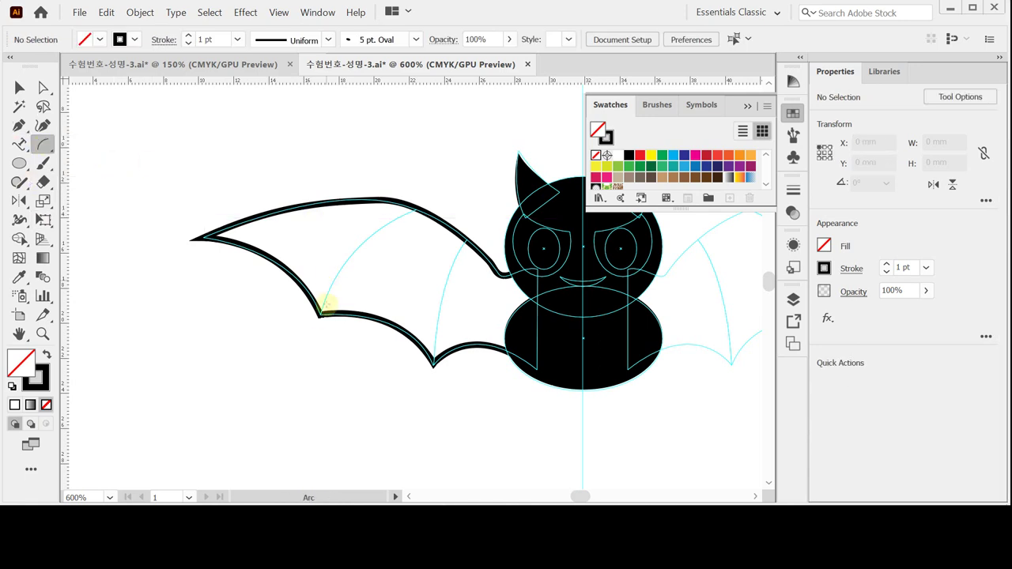
pyautogui.hscroll(3, 222, 334)
pyautogui.moveTo(239, 347)
pyautogui.mouseDown()
pyautogui.moveTo(340, 204)
pyautogui.moveTo(414, 189)
pyautogui.moveTo(226, 332)
pyautogui.moveTo(212, 358)
pyautogui.mouseUp()
pyautogui.hotkey('ctrl', 'z')
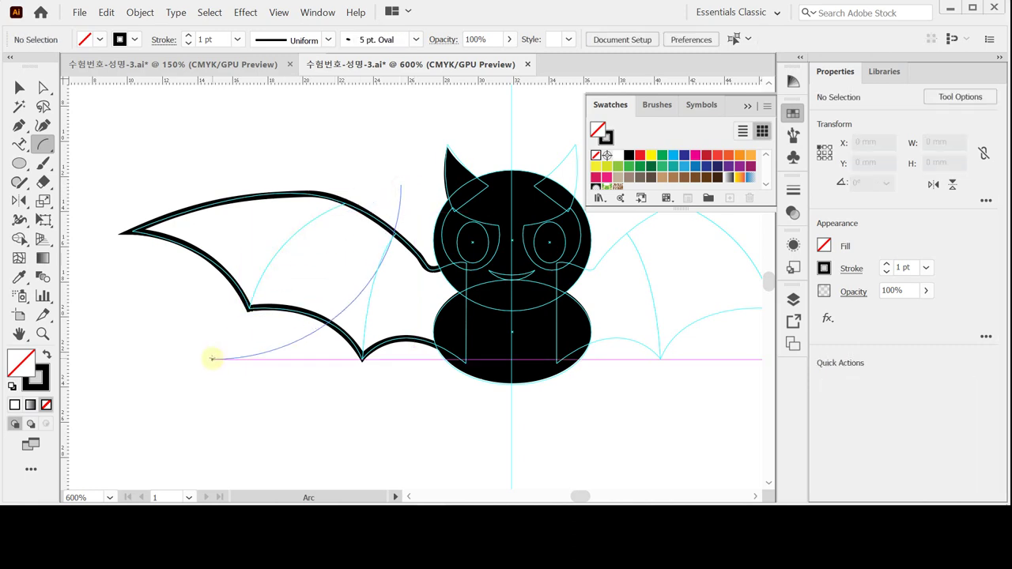
pyautogui.moveTo(212, 358)
pyautogui.mouseDown()
pyautogui.moveTo(368, 173)
pyautogui.moveTo(409, 192)
pyautogui.mouseUp()
pyautogui.moveTo(362, 387)
pyautogui.mouseDown()
pyautogui.moveTo(362, 253)
pyautogui.moveTo(377, 293)
pyautogui.moveTo(413, 203)
pyautogui.moveTo(422, 212)
pyautogui.mouseUp()
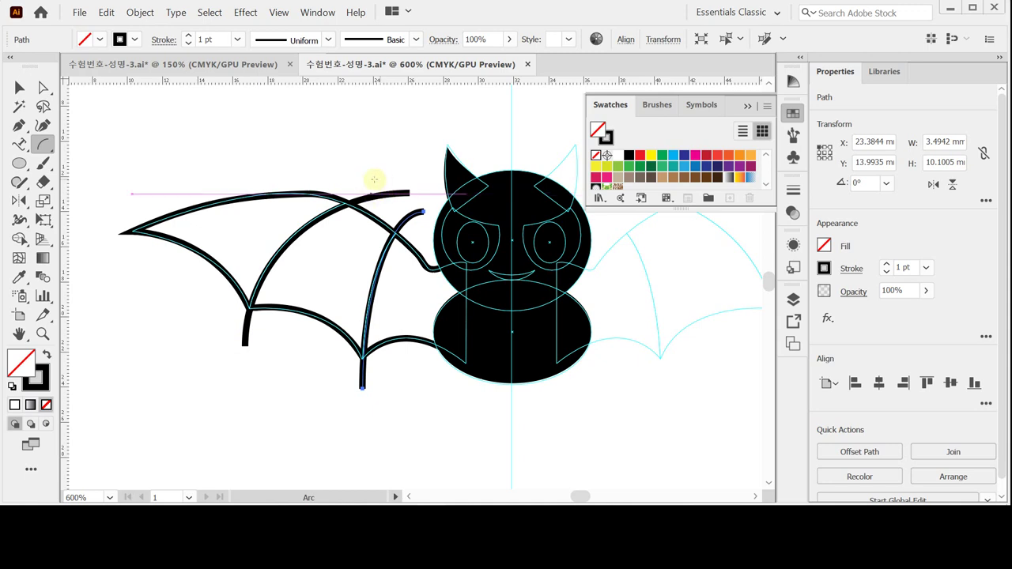
# Step: Split the wing outline along both arcs into separate sections with Pathfinder Divide
pyautogui.press('v')
pyautogui.moveTo(285, 148); pyautogui.dragTo(397, 293)
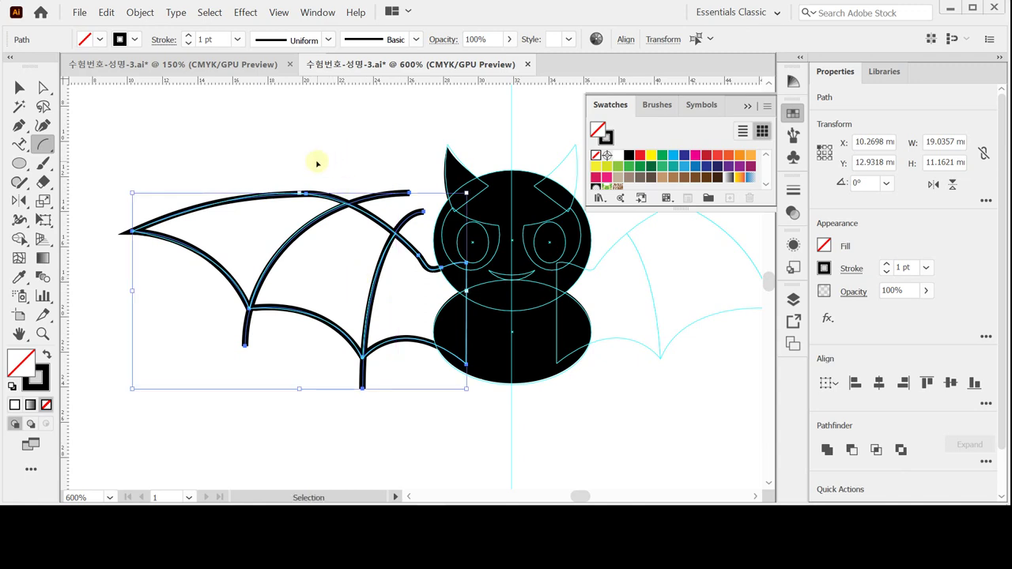
pyautogui.press('ctrl')
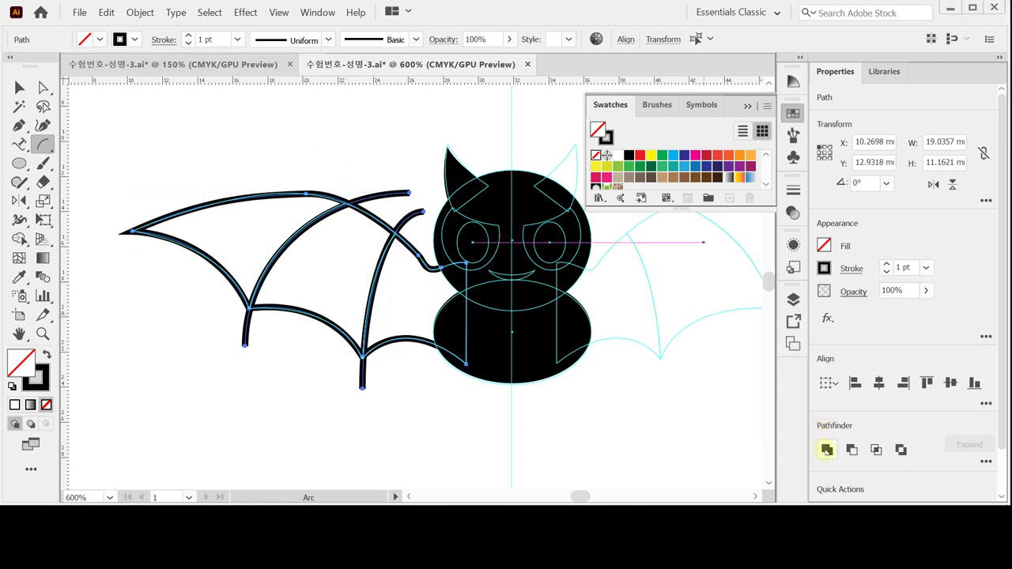
pyautogui.click(985, 462)
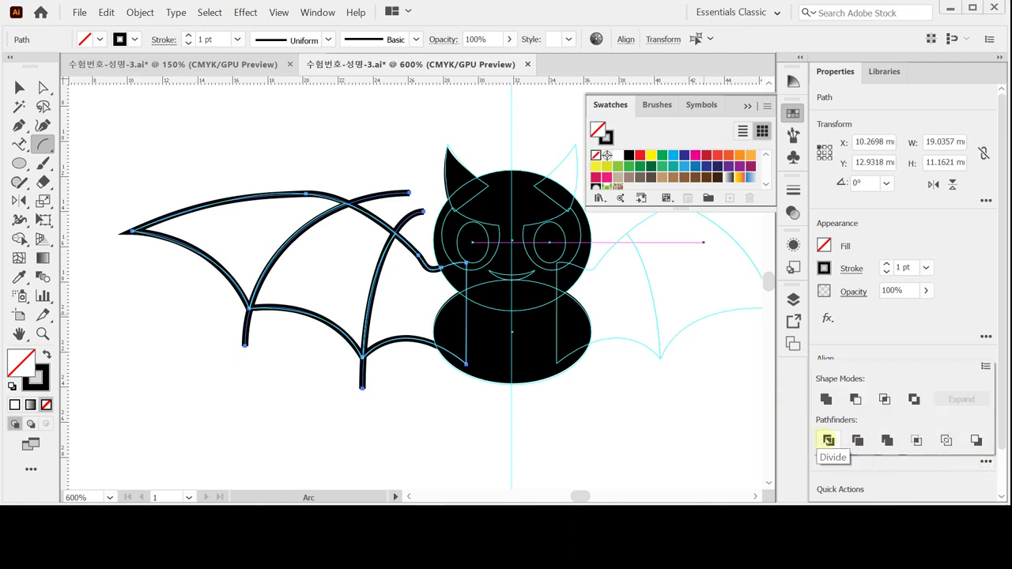
pyautogui.click(828, 440)
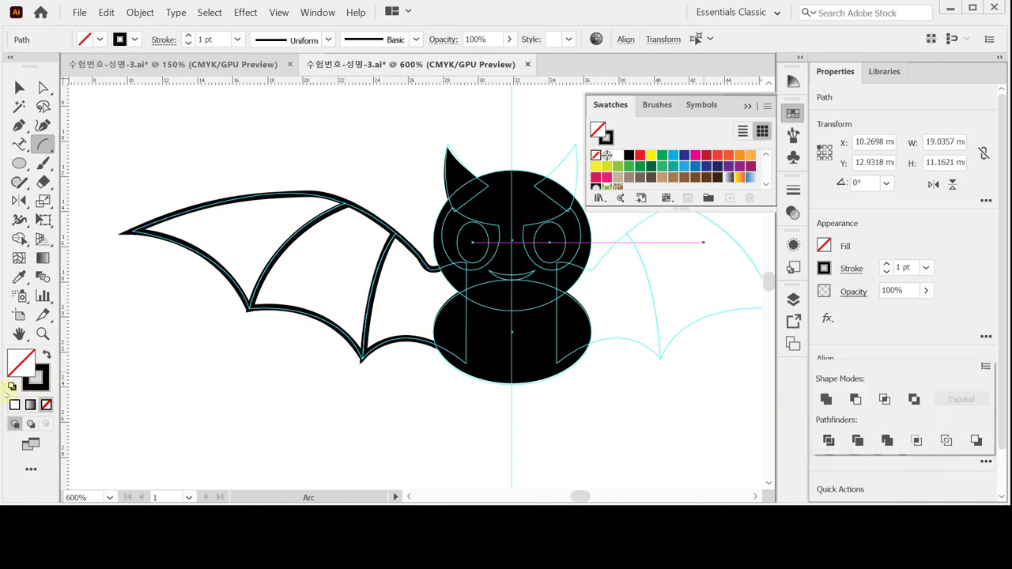
pyautogui.hotkey('ctrl', 'shift', 'a')
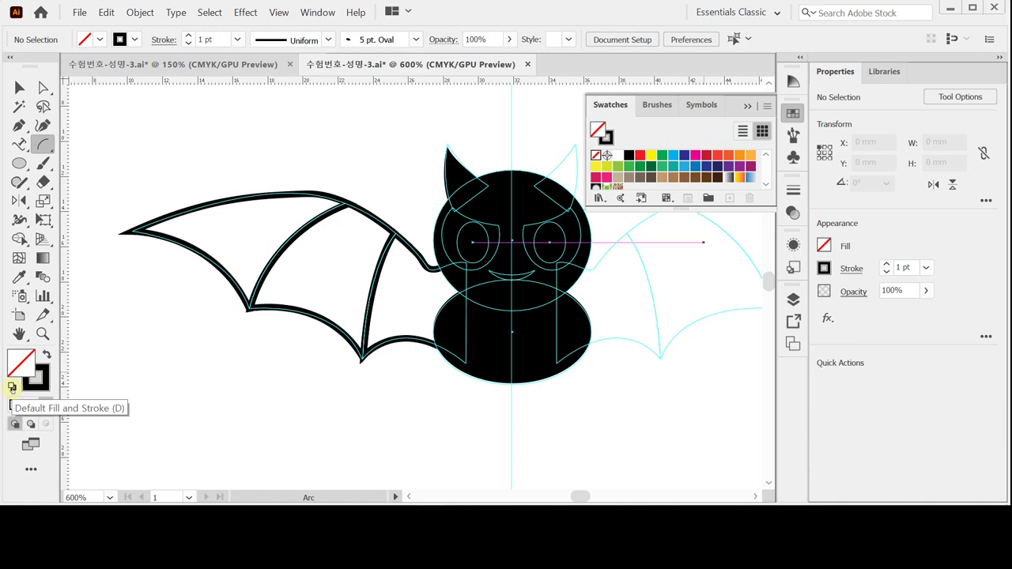
# Step: Isolate the divided wing group and give all its sections a black fill with no stroke
pyautogui.click(12, 387)
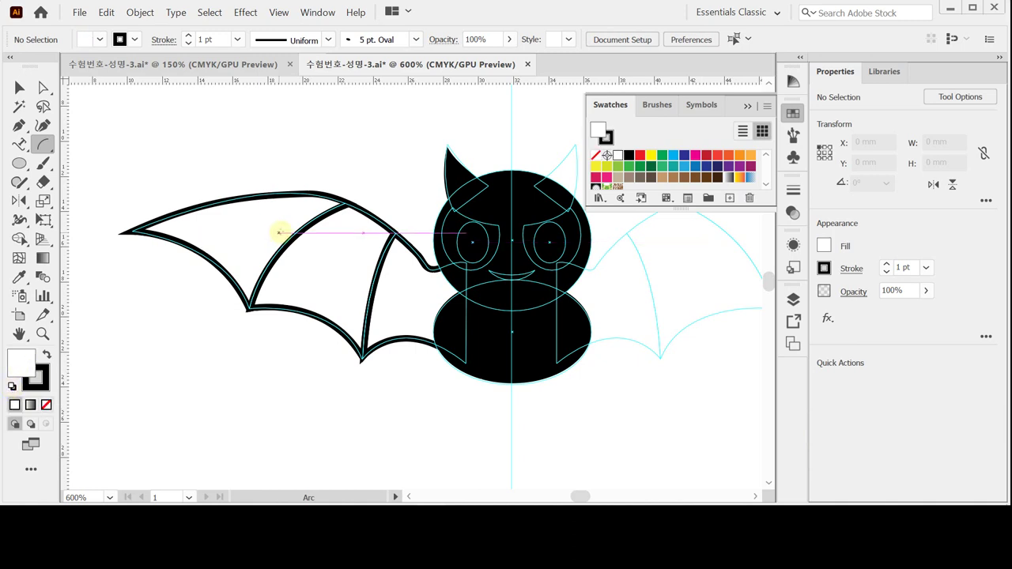
pyautogui.press('ctrl')
pyautogui.doubleClick(330, 198)
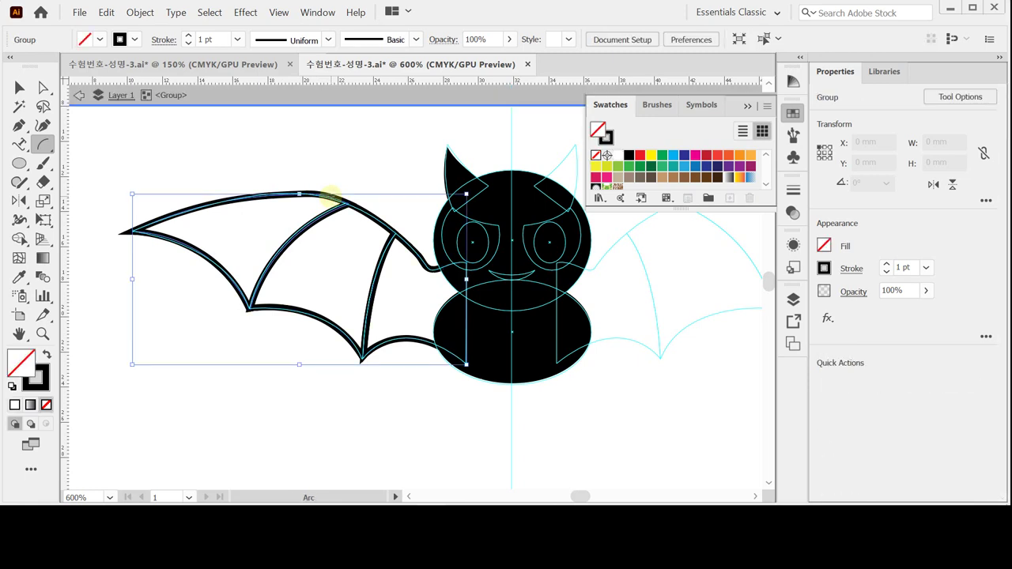
pyautogui.click(330, 197)
pyautogui.click(12, 387)
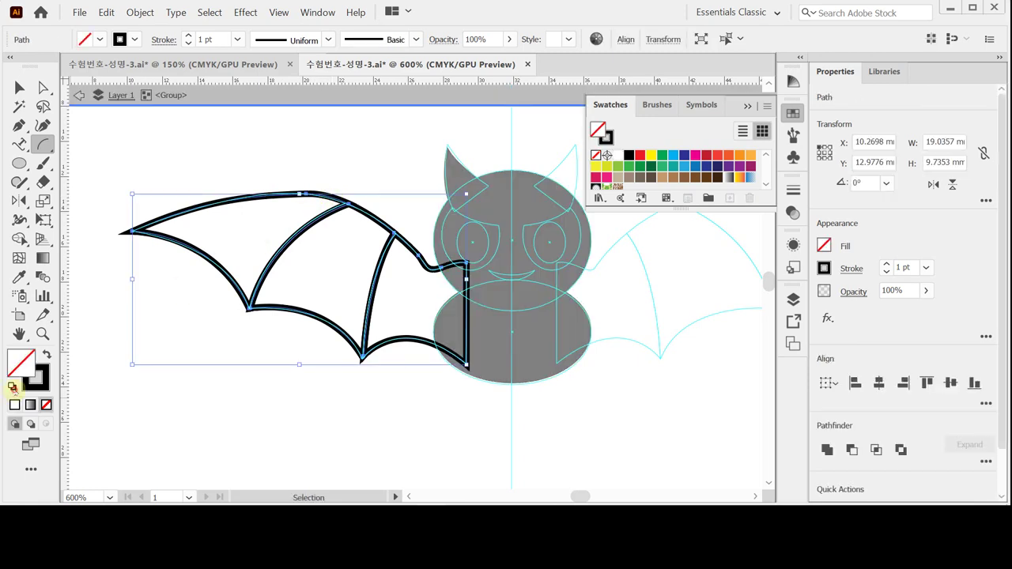
pyautogui.click(12, 386)
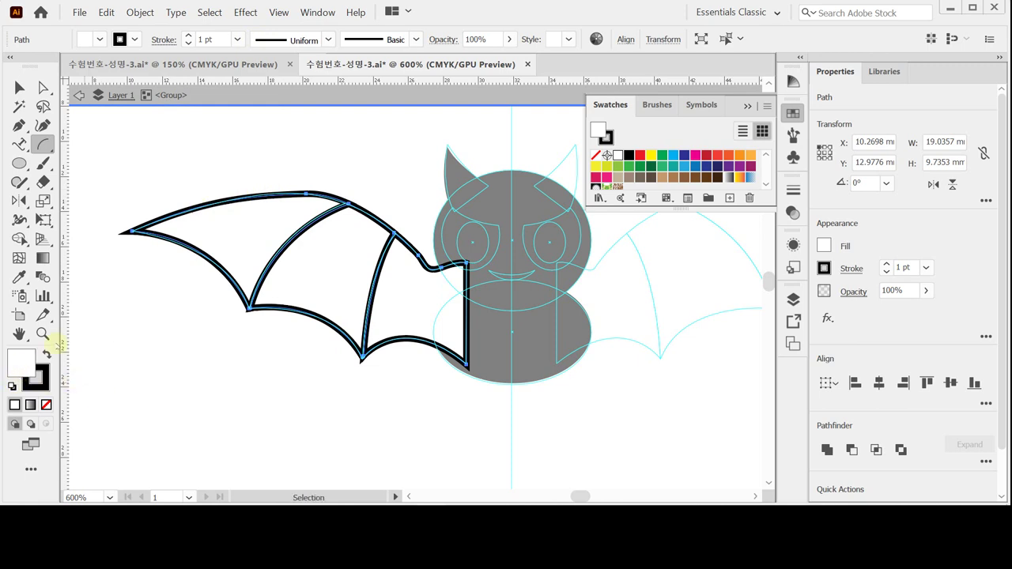
pyautogui.click(46, 355)
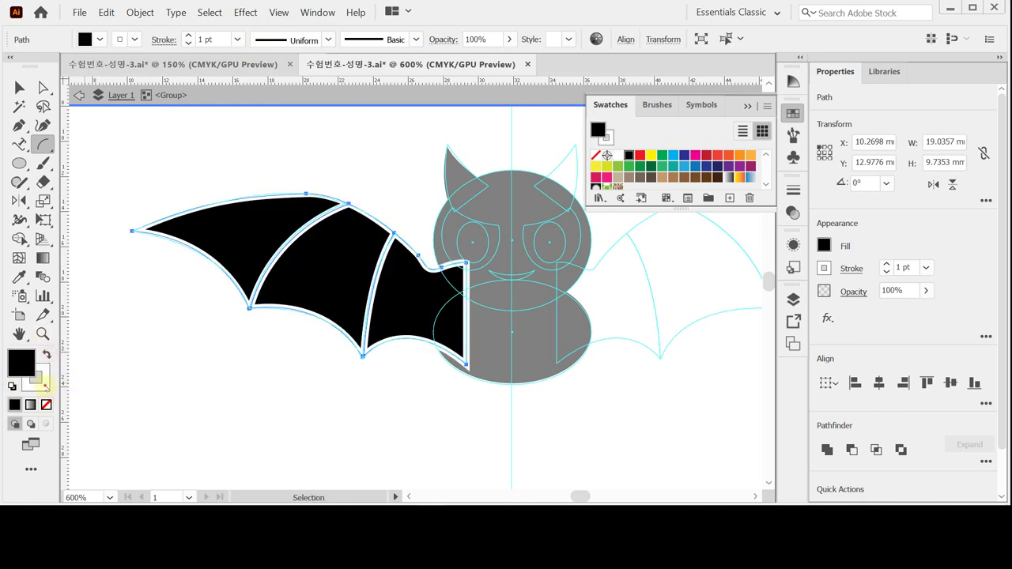
pyautogui.click(45, 386)
pyautogui.press('/')
pyautogui.click(19, 365)
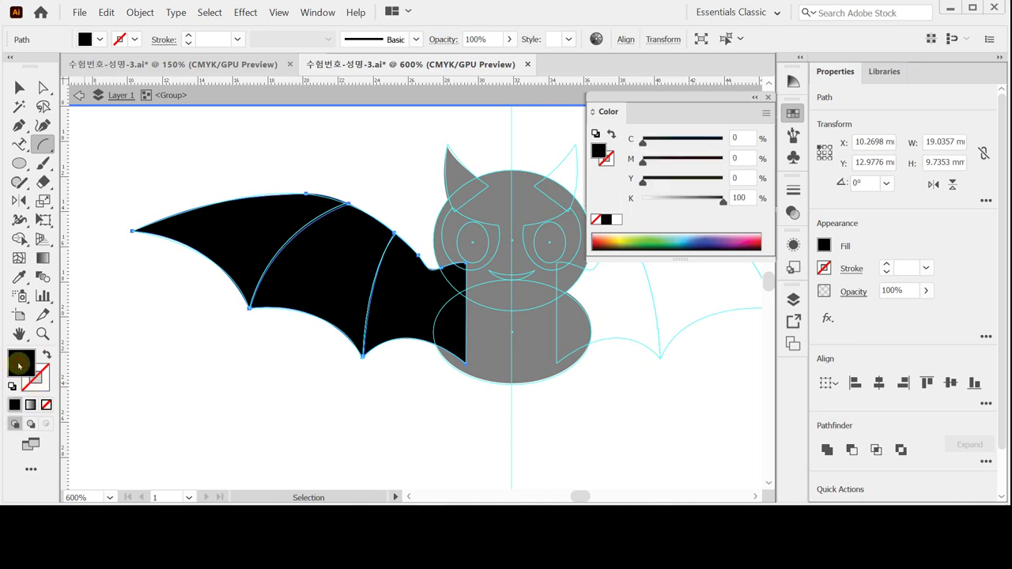
# Step: Fill only the wing's middle section with C0 M0 Y20 K50 and leave the group's isolation
pyautogui.keyDown('ctrl'); pyautogui.click(332, 158); pyautogui.keyUp('ctrl')
pyautogui.keyDown('ctrl'); pyautogui.click(345, 245); pyautogui.keyUp('ctrl')
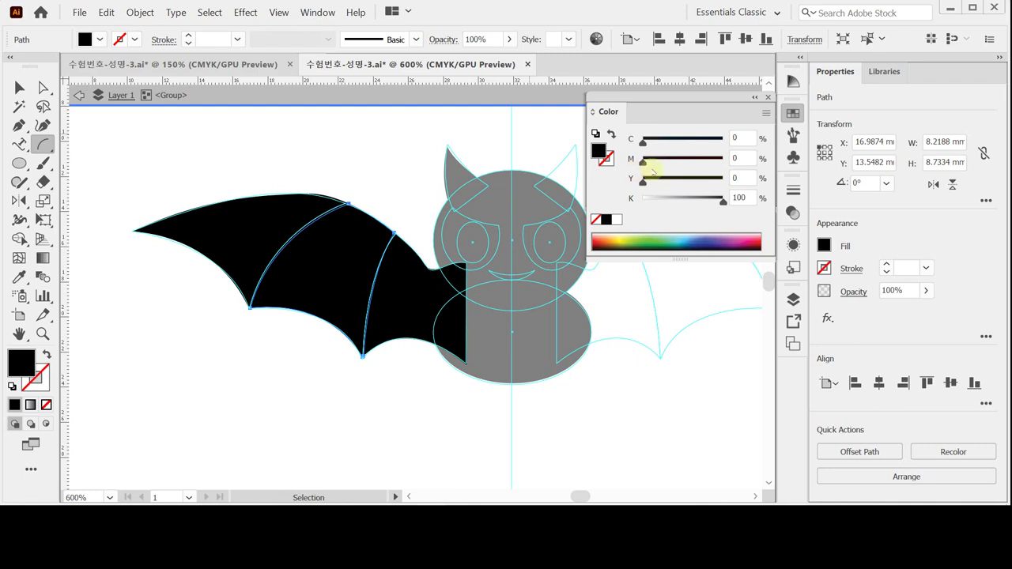
pyautogui.click(745, 157)
pyautogui.press('Return')
pyautogui.click(741, 177)
pyautogui.write('20')
pyautogui.press('Tab')
pyautogui.write('50')
pyautogui.press('Return')
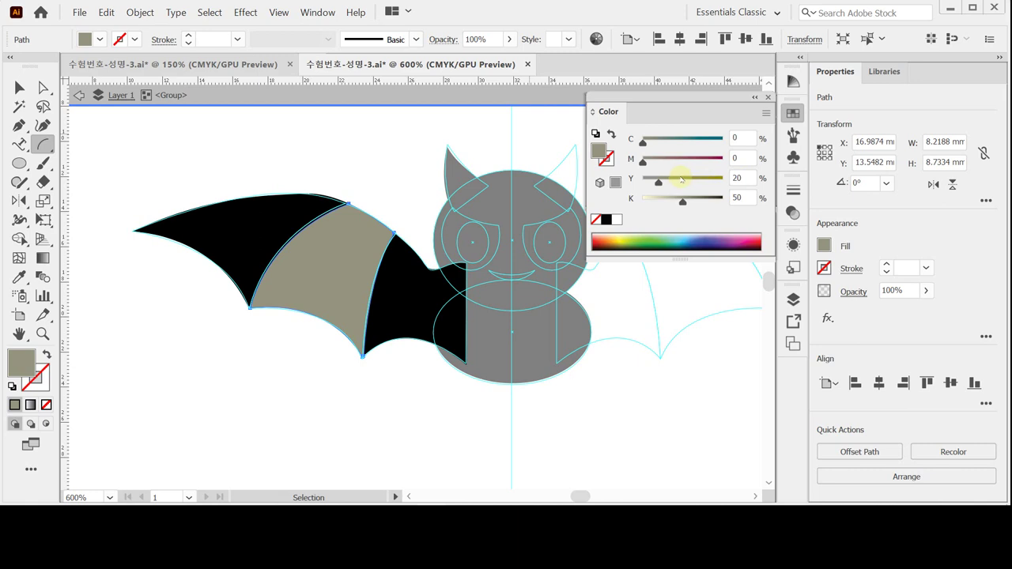
pyautogui.press('Escape')
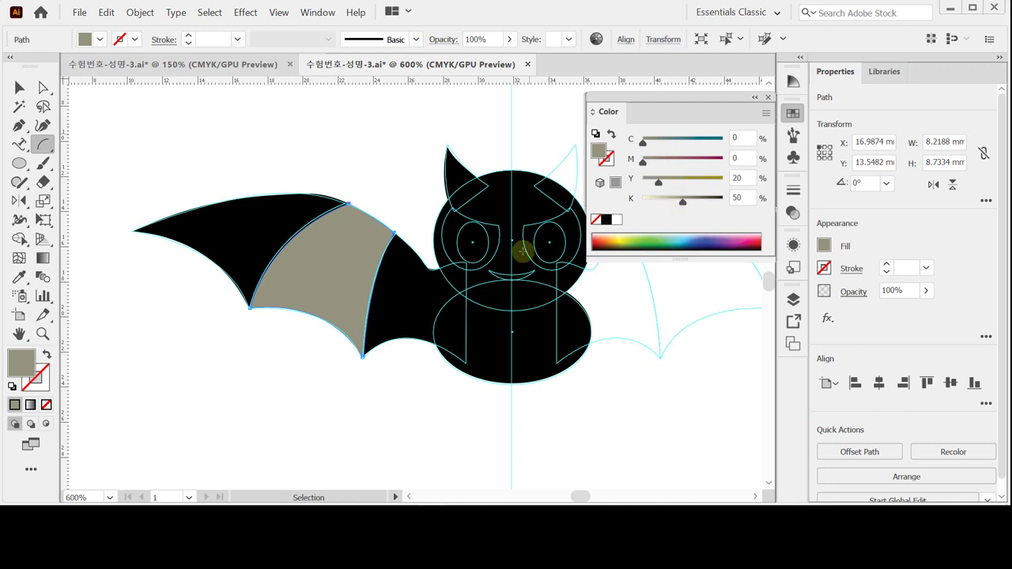
# Step: Draw an ellipse about 3.3 × 3.9 mm fitted to the left eye's outer guide and fill it white
pyautogui.moveTo(456, 221); pyautogui.dragTo(494, 224)
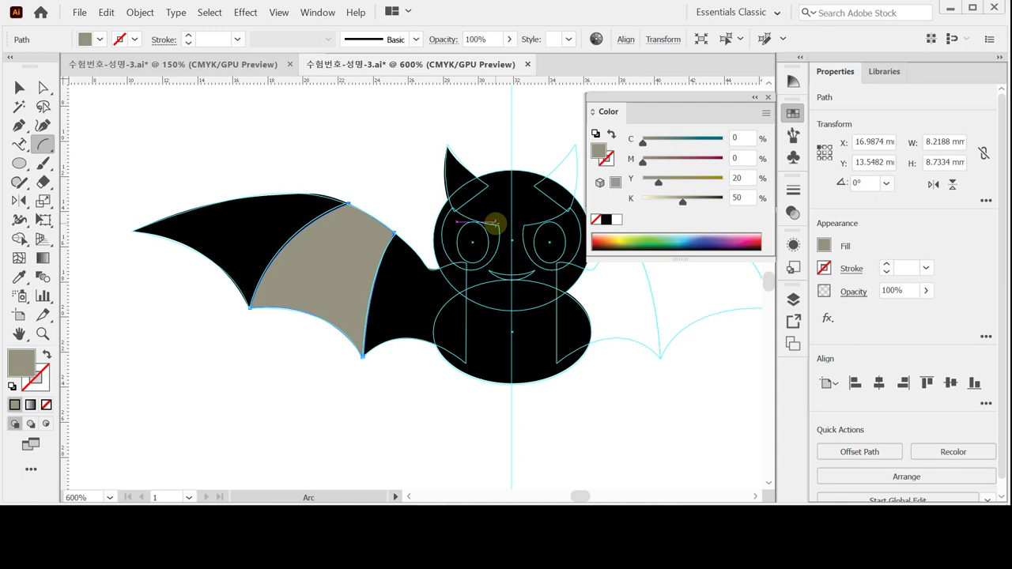
pyautogui.moveTo(494, 224); pyautogui.dragTo(454, 218)
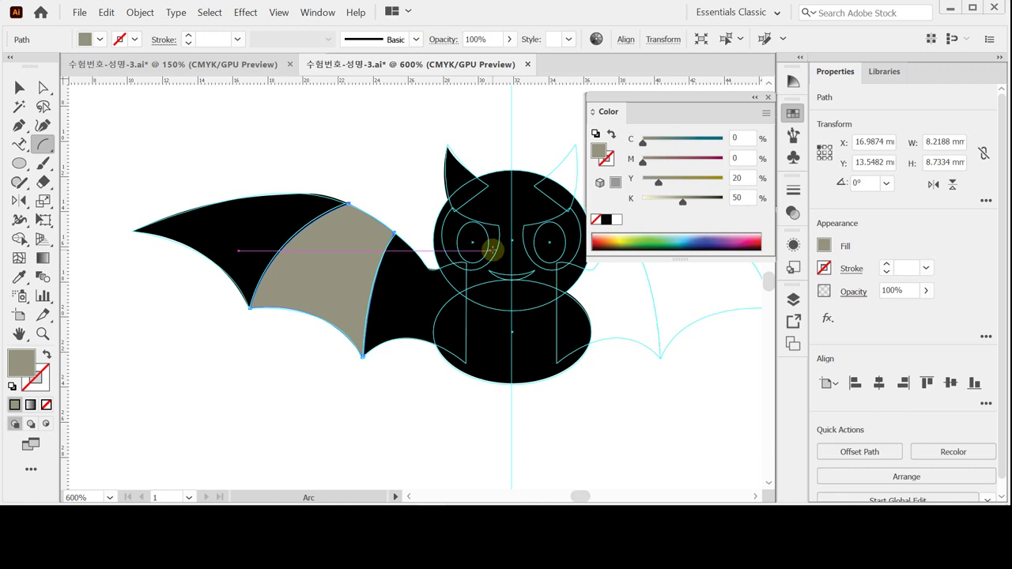
pyautogui.scroll(2, 498, 254)
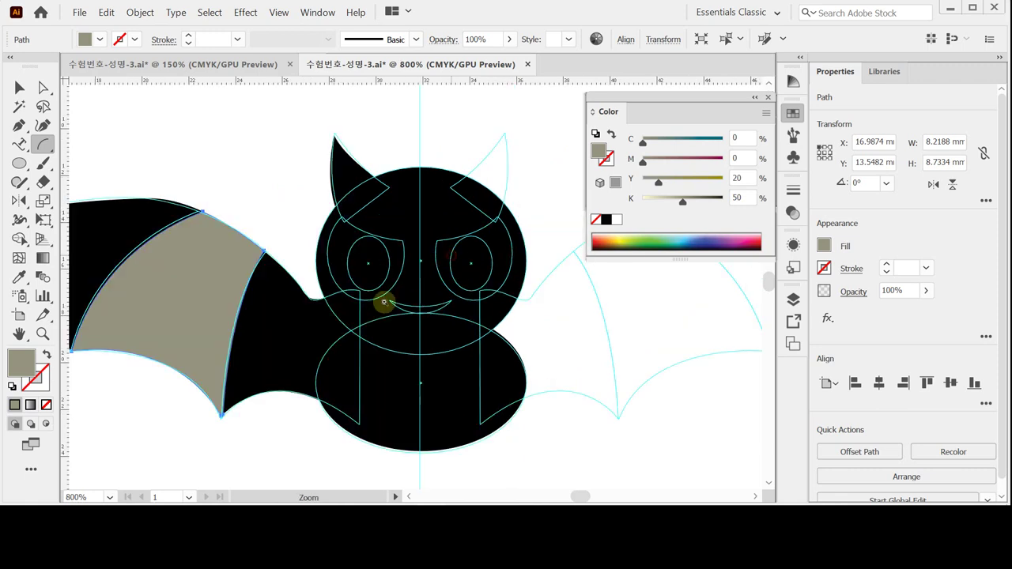
pyautogui.scroll(2, 380, 296)
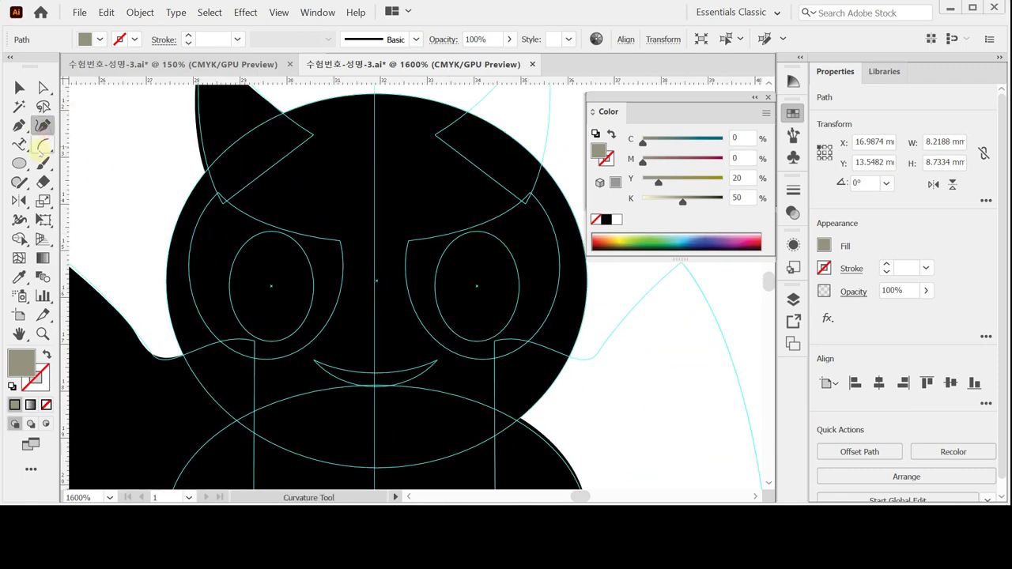
pyautogui.click(19, 163)
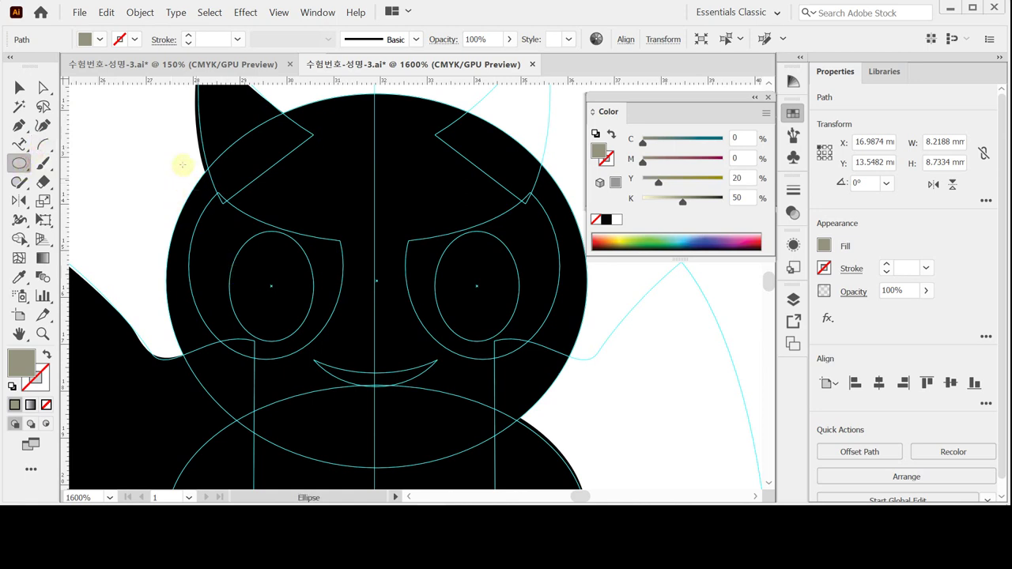
pyautogui.moveTo(176, 148); pyautogui.dragTo(343, 354)
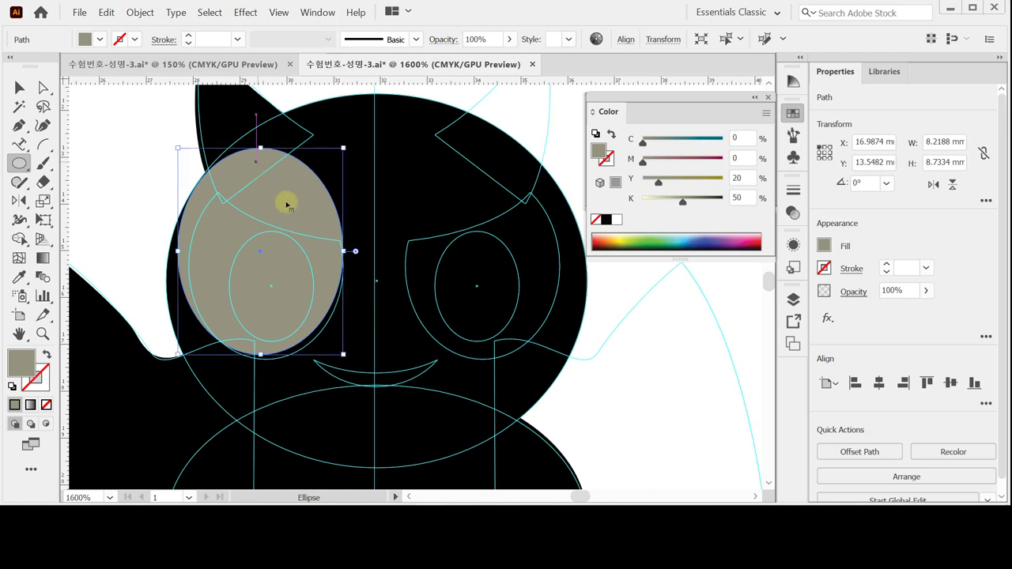
pyautogui.moveTo(286, 201); pyautogui.dragTo(294, 203)
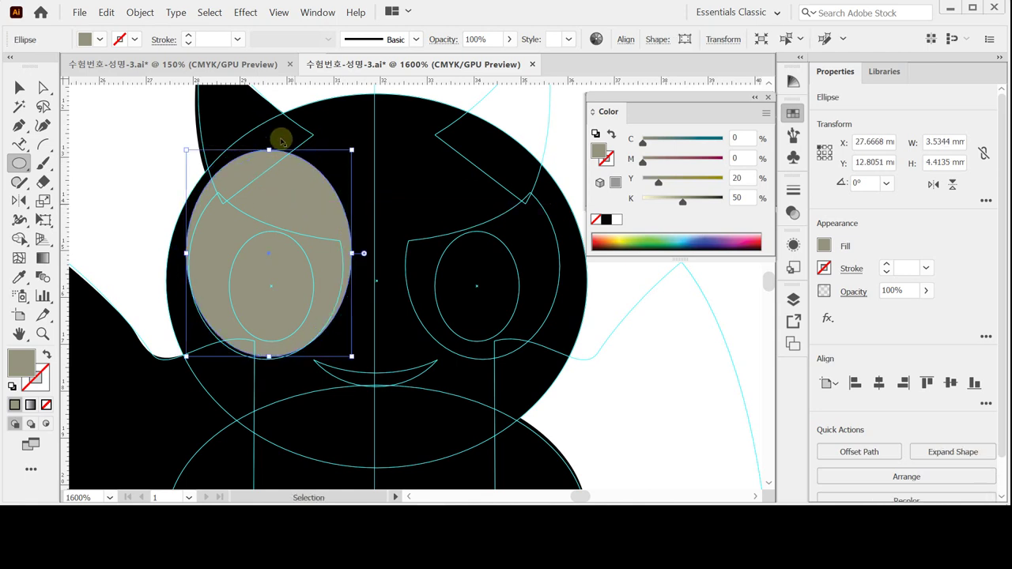
pyautogui.moveTo(343, 158); pyautogui.dragTo(342, 166)
pyautogui.moveTo(186, 166); pyautogui.dragTo(188, 173)
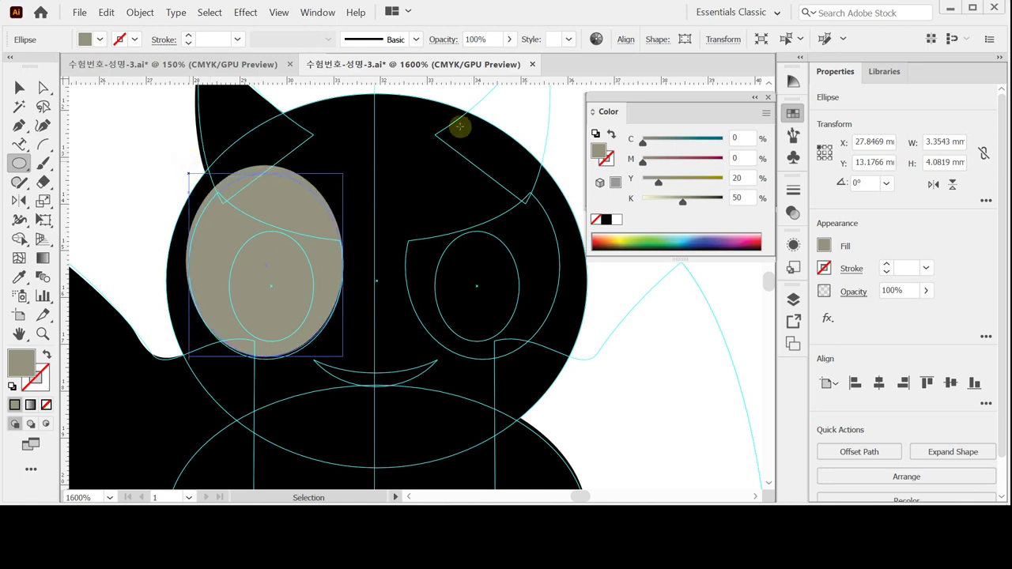
pyautogui.click(617, 221)
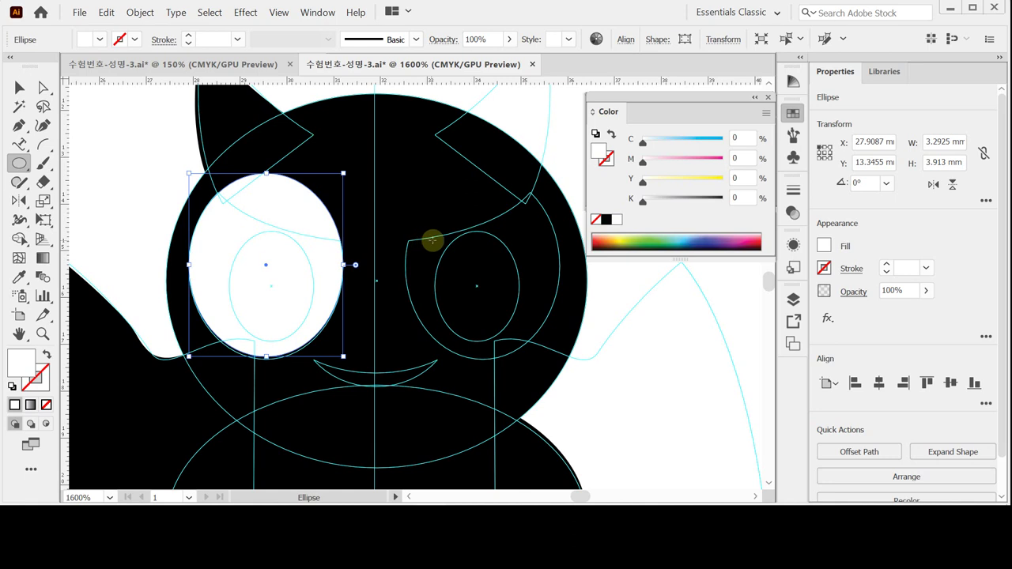
pyautogui.keyDown('ctrl'); pyautogui.click(463, 94); pyautogui.keyUp('ctrl')
# Step: Draw an ellipse about 9.1 × 5.2 mm with its lower edge following the eyes' slanted brow guide, filled with C0 M0 Y45 K0
pyautogui.keyDown('ctrl'); pyautogui.keyDown('alt'); pyautogui.click(403, 225); pyautogui.keyUp('alt'); pyautogui.keyUp('ctrl')
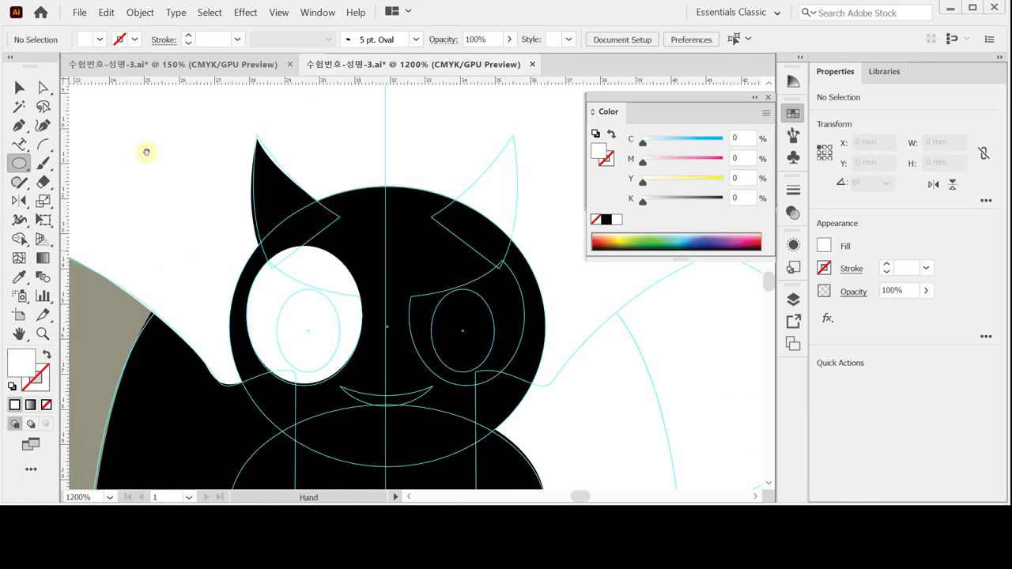
pyautogui.moveTo(213, 119); pyautogui.dragTo(538, 301)
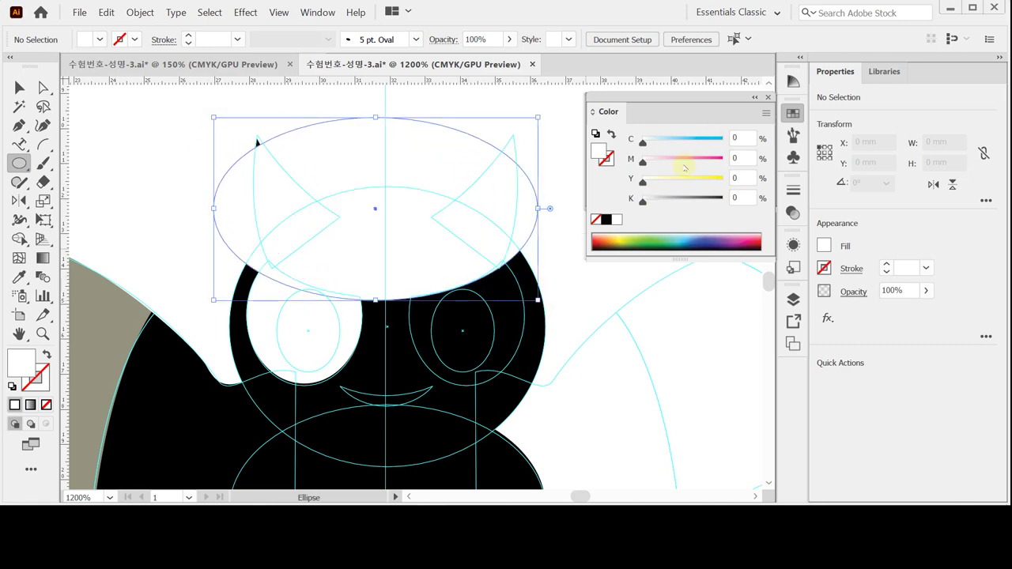
pyautogui.click(679, 181)
pyautogui.moveTo(307, 244); pyautogui.dragTo(354, 243)
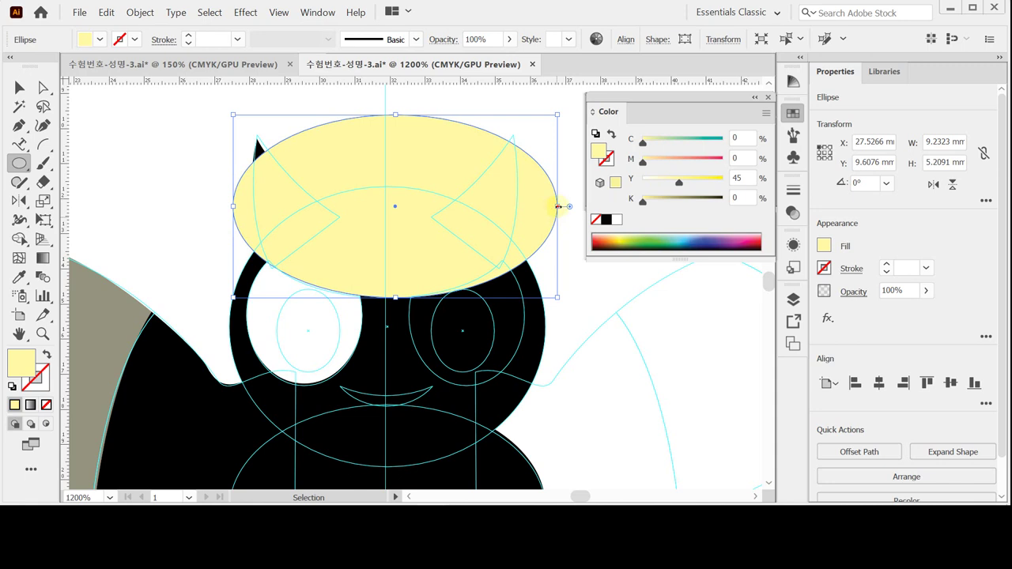
pyautogui.moveTo(557, 207); pyautogui.dragTo(551, 207)
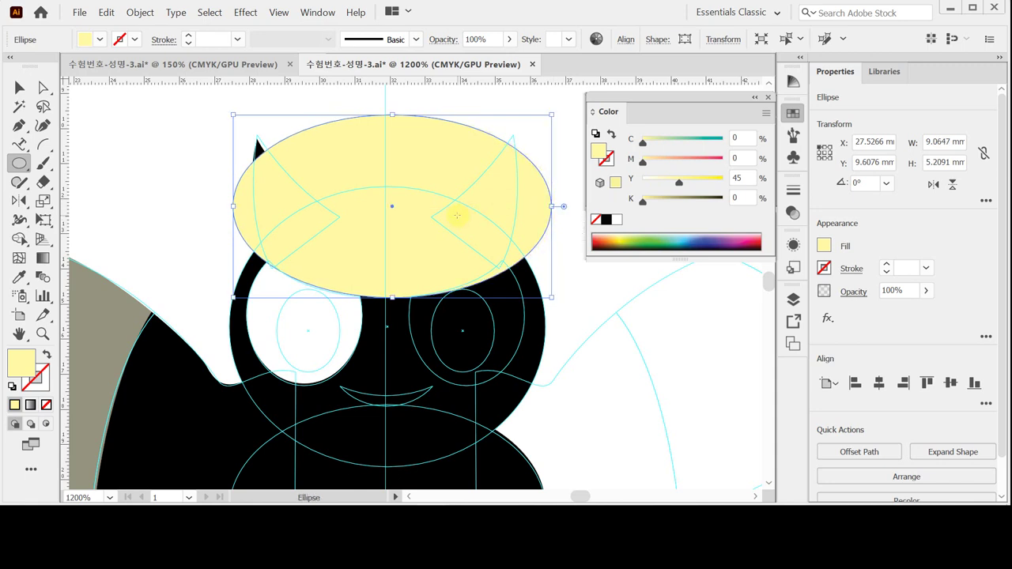
# Step: Subtract the pale yellow ellipse from the white left eye to cut its slanted upper edge
pyautogui.click(457, 215)
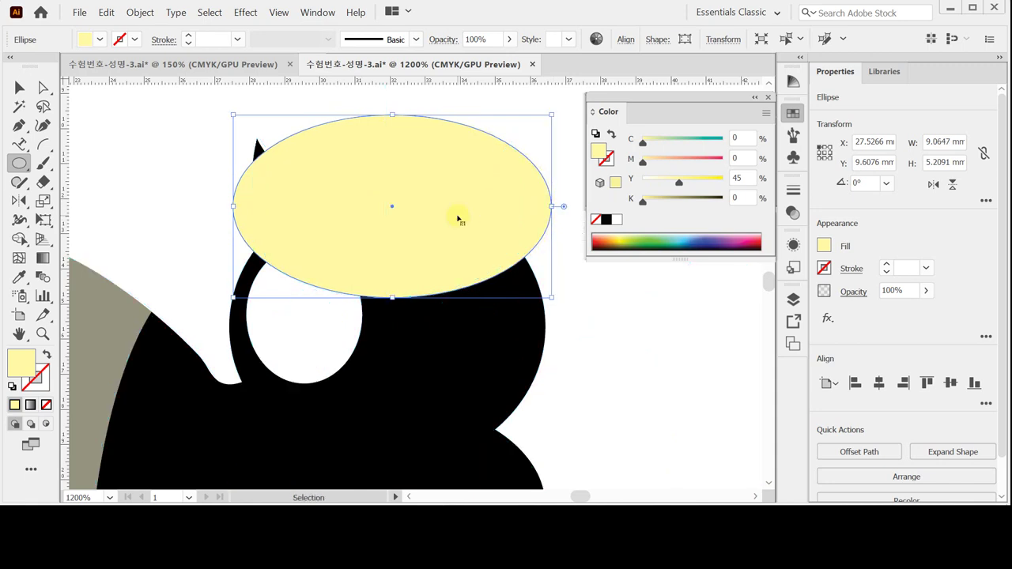
pyautogui.keyDown('ctrl'); pyautogui.keyDown('shift'); pyautogui.click(316, 347); pyautogui.keyUp('shift'); pyautogui.keyUp('ctrl')
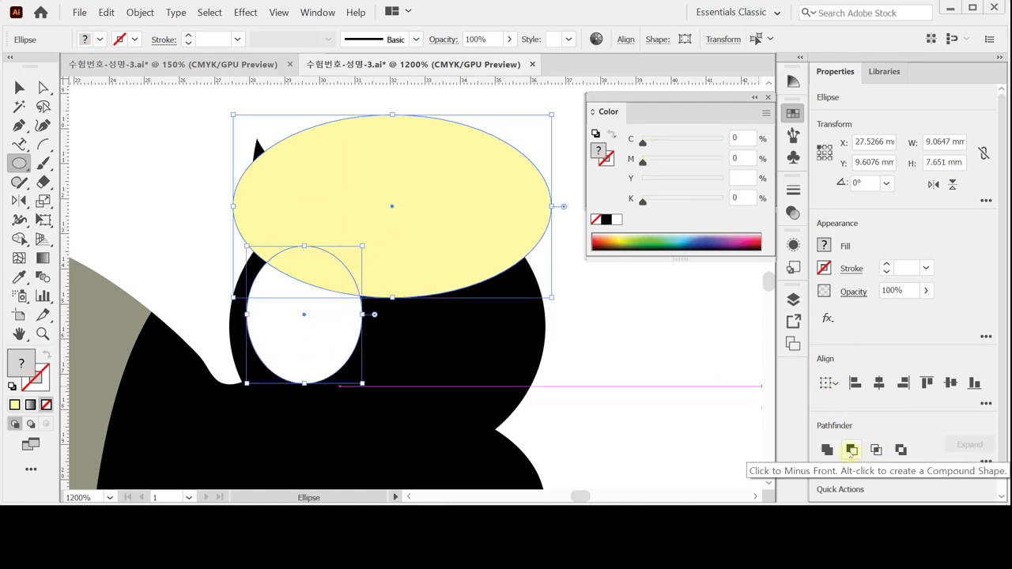
pyautogui.click(852, 450)
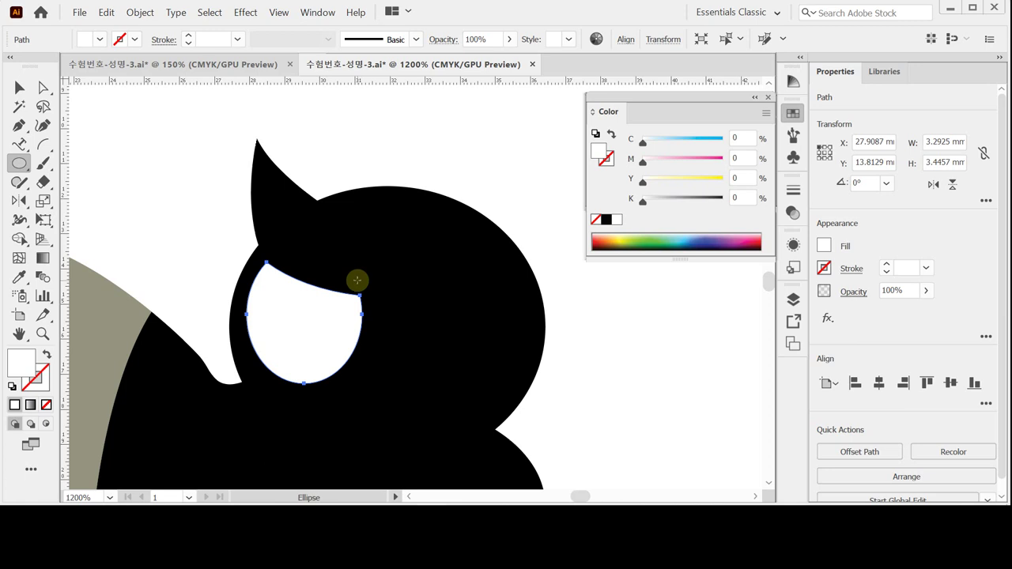
# Step: Draw the left pupil as an ellipse about 1.8 × 2.35 mm fitted to the inner eye guide and fill it black
pyautogui.hotkey('ctrl', 'shift', 'w')
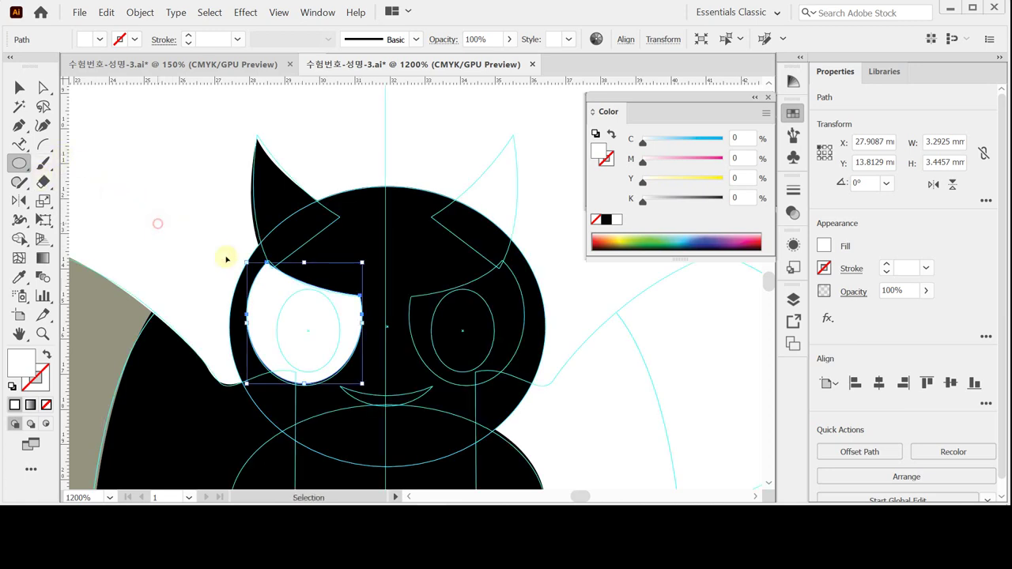
pyautogui.hotkey('ctrl', 'shift', 'a')
pyautogui.moveTo(307, 333); pyautogui.dragTo(340, 372)
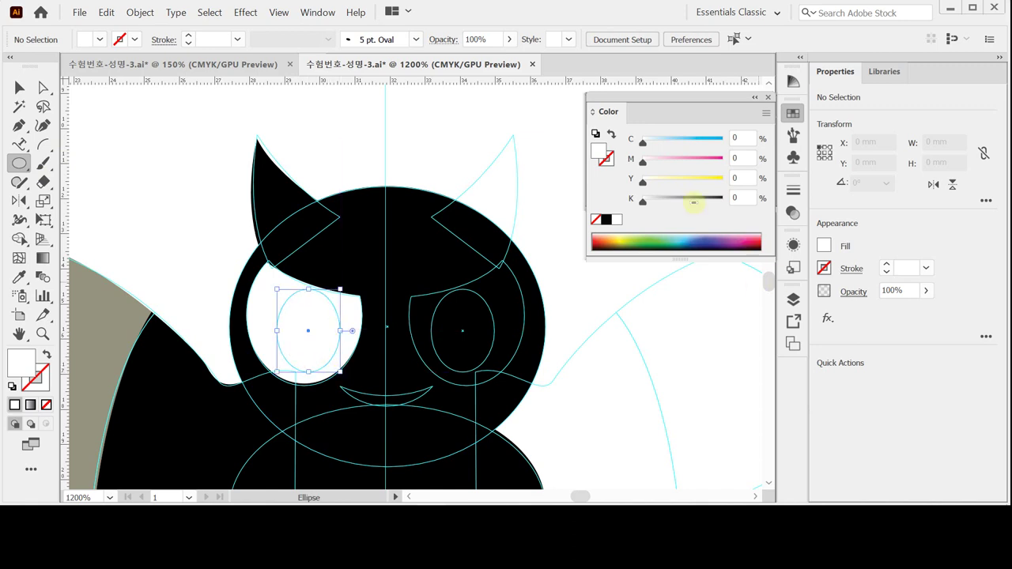
pyautogui.click(605, 220)
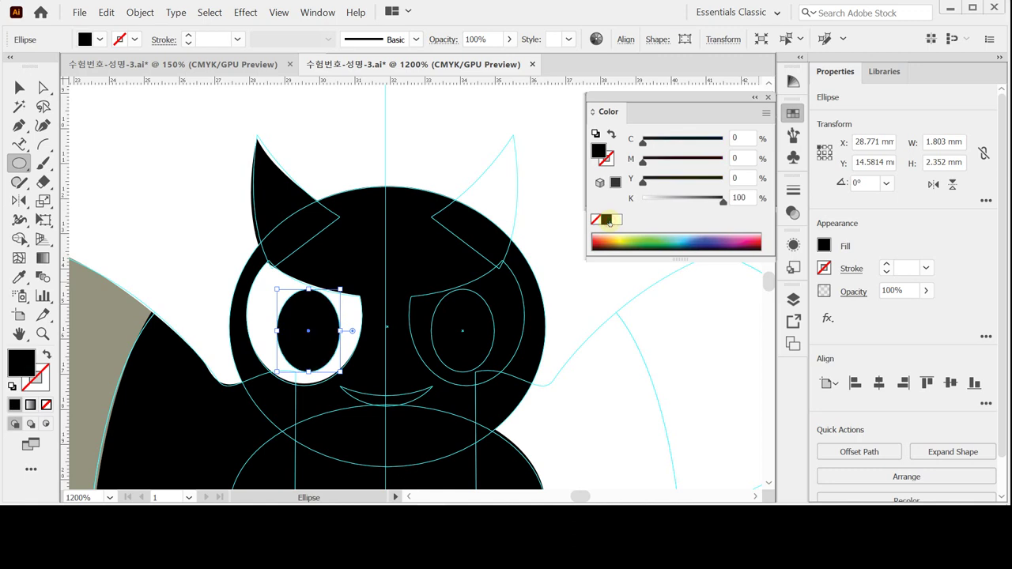
pyautogui.hotkey('ctrl', ';')
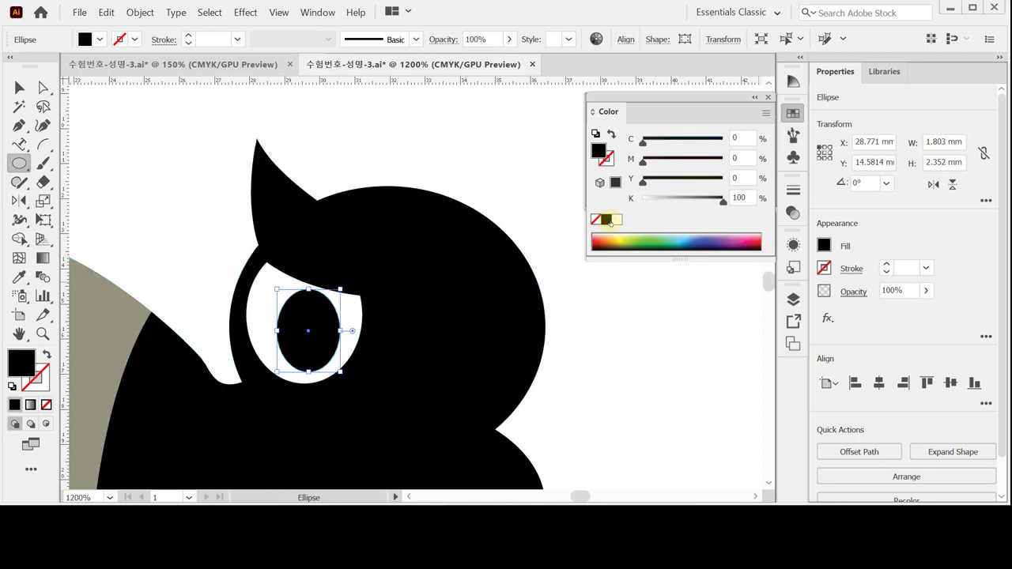
# Step: Reflect a copy of the left wing, ear, eye and pupil across the vertical axis on the bat's centre line, excluding the head and body ellipses
pyautogui.hotkey('ctrl', 'space')
pyautogui.keyDown('alt'); pyautogui.click(426, 301); pyautogui.keyUp('alt')
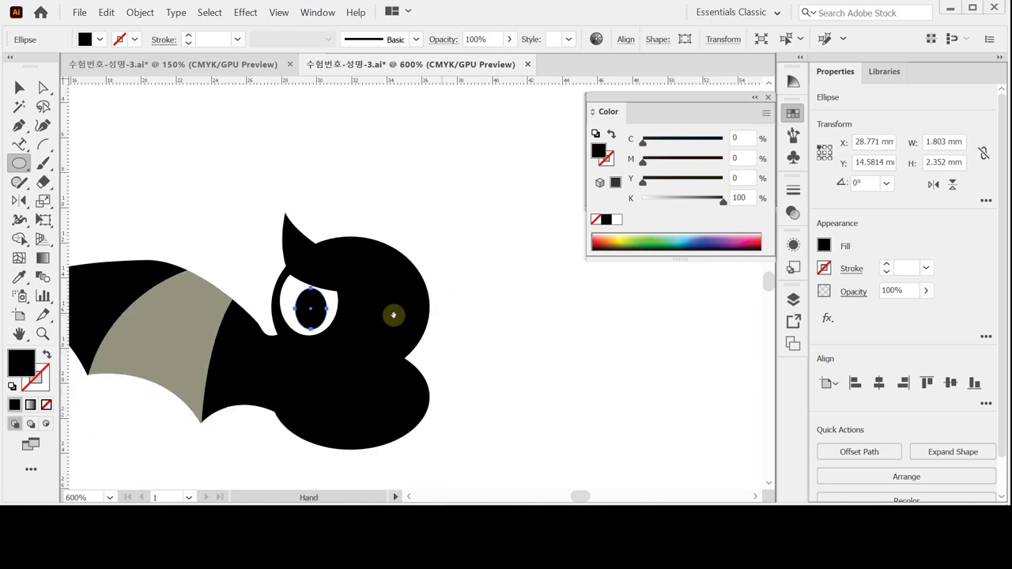
pyautogui.moveTo(374, 310); pyautogui.dragTo(467, 242)
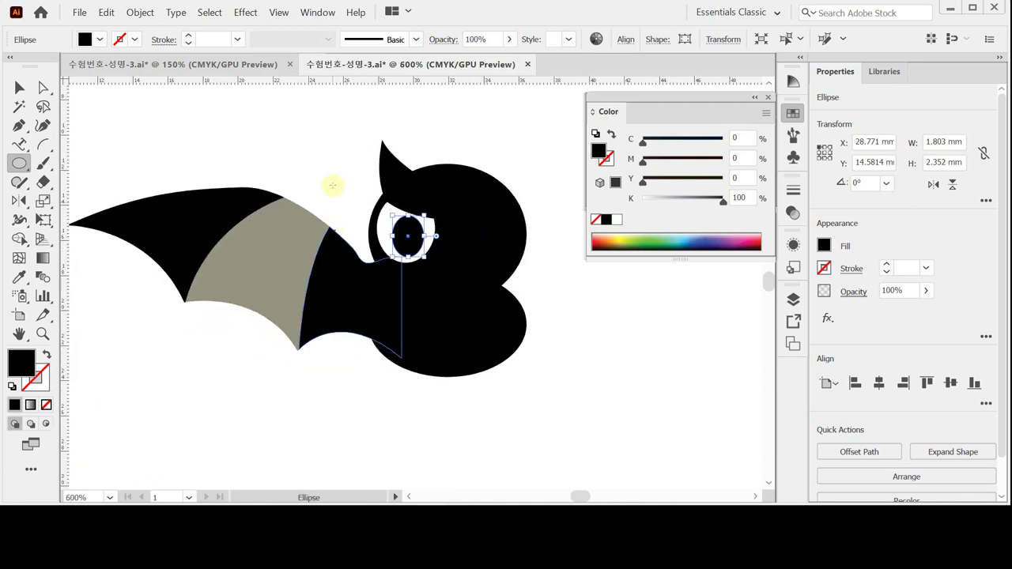
pyautogui.click(19, 88)
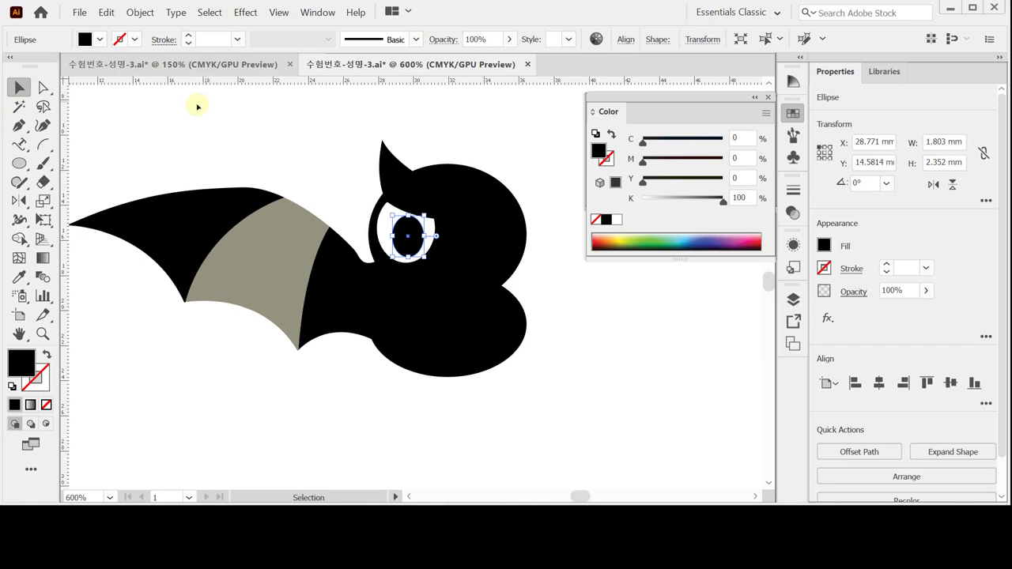
pyautogui.moveTo(196, 102); pyautogui.dragTo(411, 399)
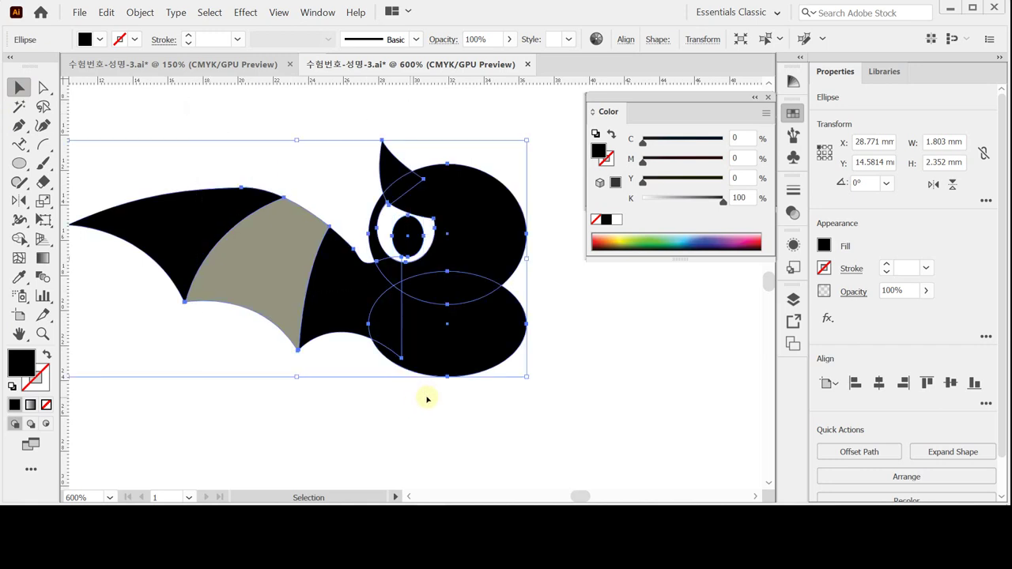
pyautogui.moveTo(188, 124); pyautogui.dragTo(427, 384)
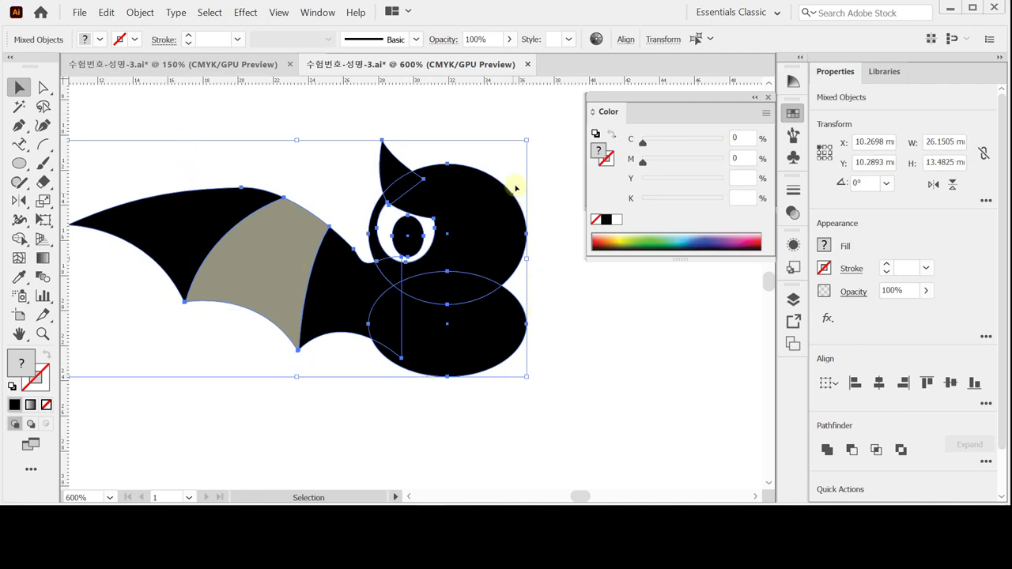
pyautogui.moveTo(542, 155); pyautogui.dragTo(472, 358)
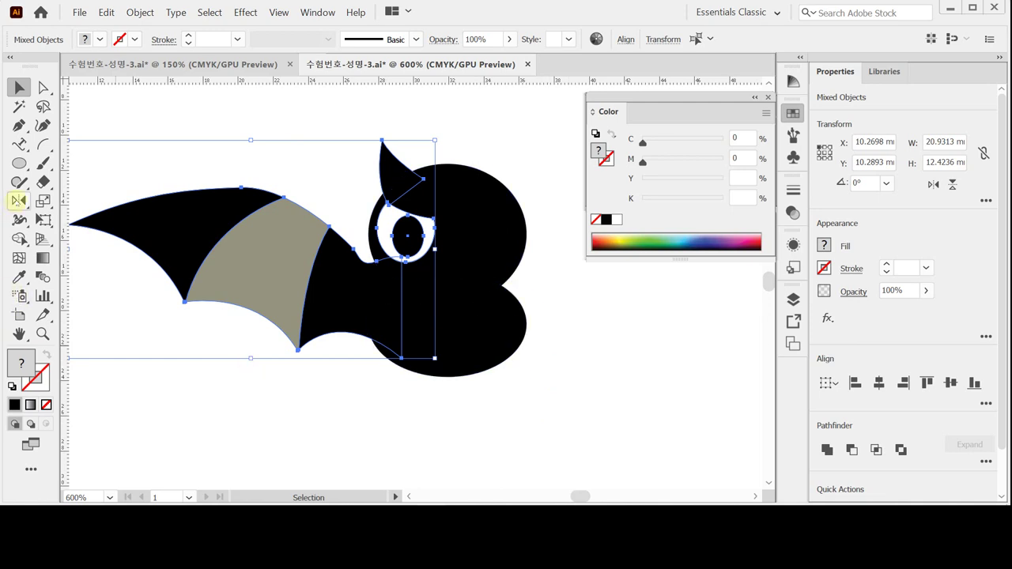
pyautogui.click(20, 201)
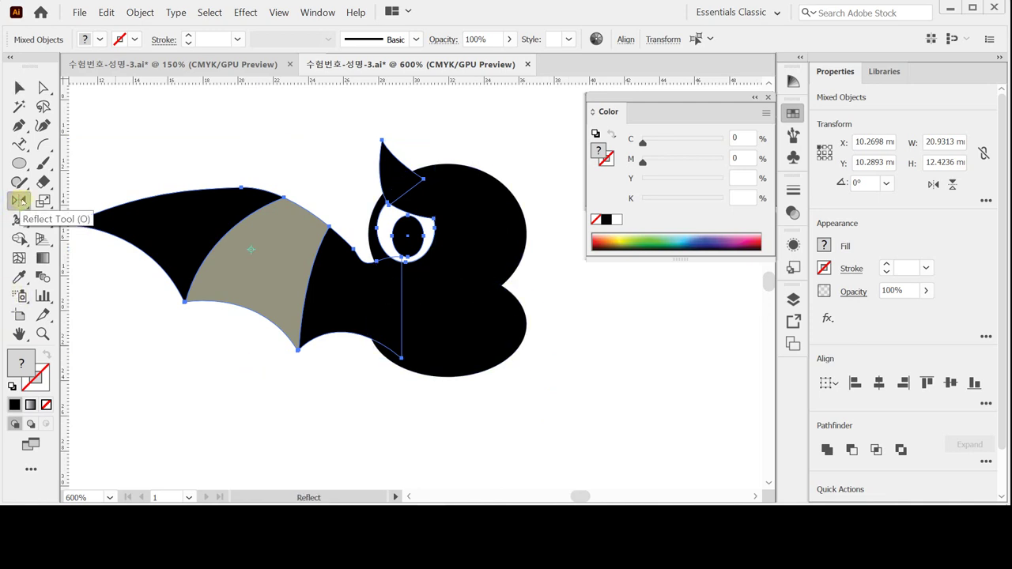
pyautogui.moveTo(446, 148)
pyautogui.mouseDown()
pyautogui.moveTo(361, 108)
pyautogui.moveTo(458, 153)
pyautogui.moveTo(446, 147)
pyautogui.mouseUp()
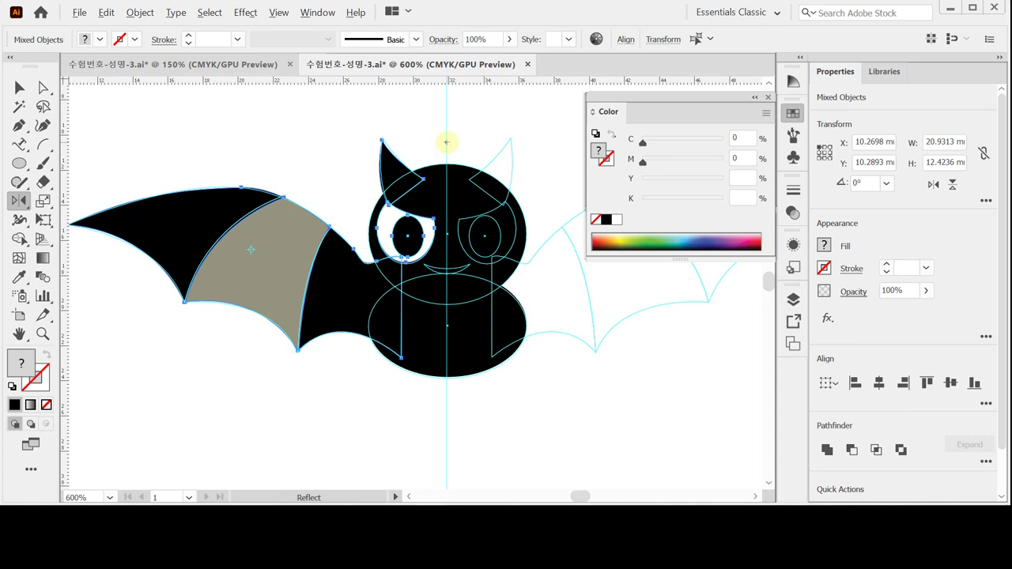
pyautogui.moveTo(447, 142); pyautogui.dragTo(446, 142)
pyautogui.keyDown('alt'); pyautogui.click(446, 142); pyautogui.keyUp('alt')
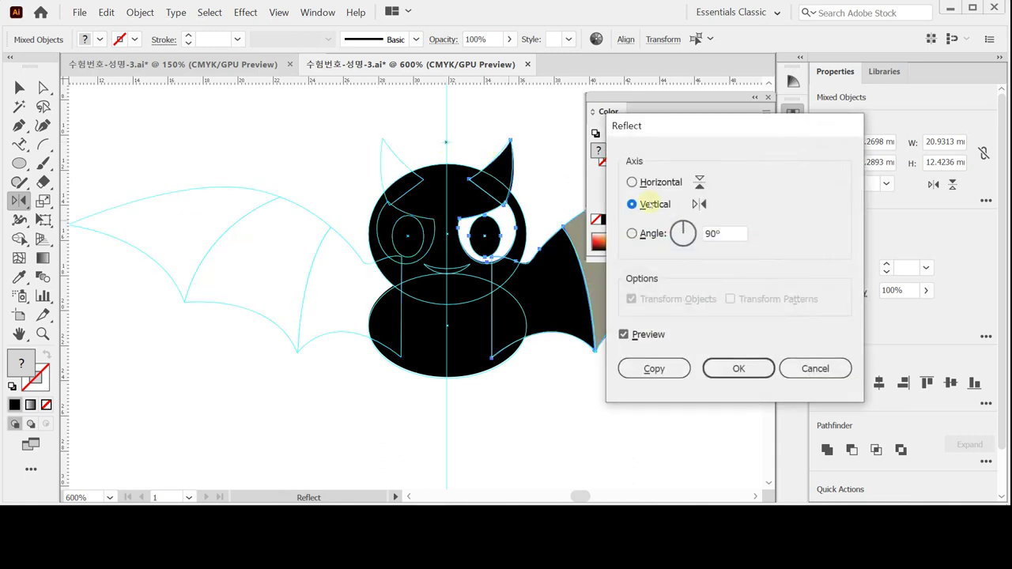
pyautogui.click(654, 368)
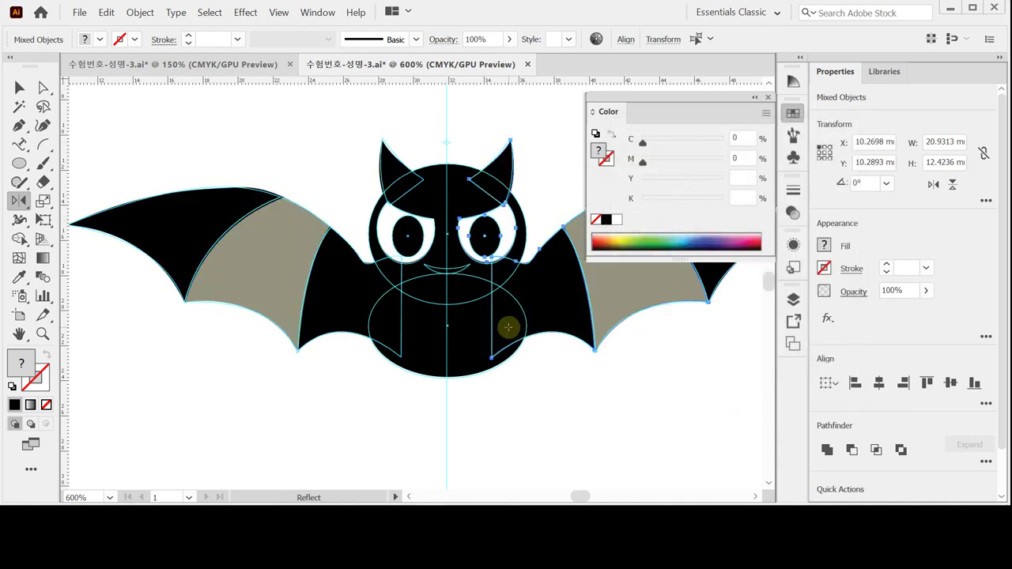
pyautogui.press('v')
pyautogui.press('o')
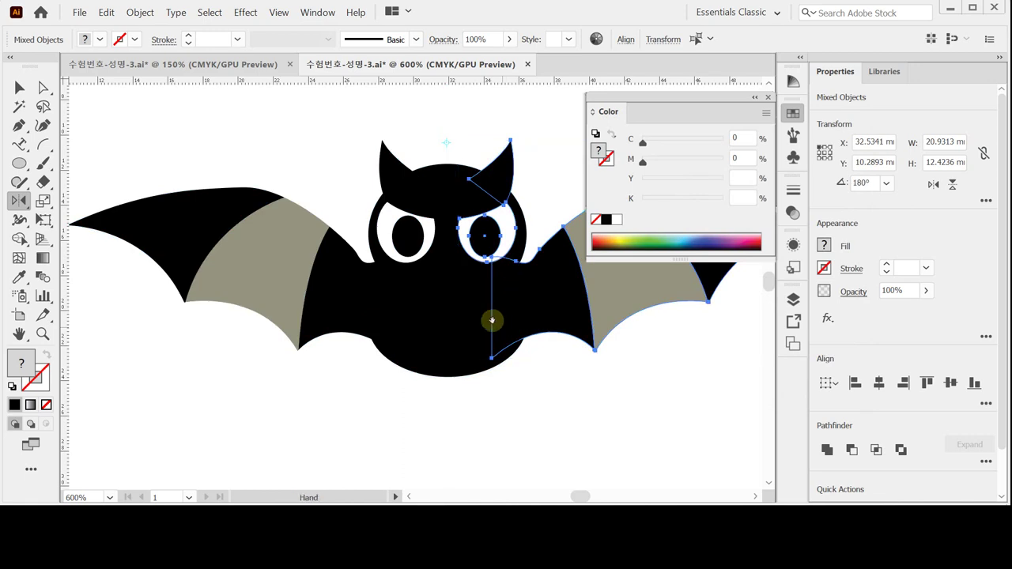
# Step: Draw an ellipse about 2.9 × 2.1 mm centred between the eyes, its bottom fitted to the mouth's lower guide curve
pyautogui.hscroll(3, 366, 332)
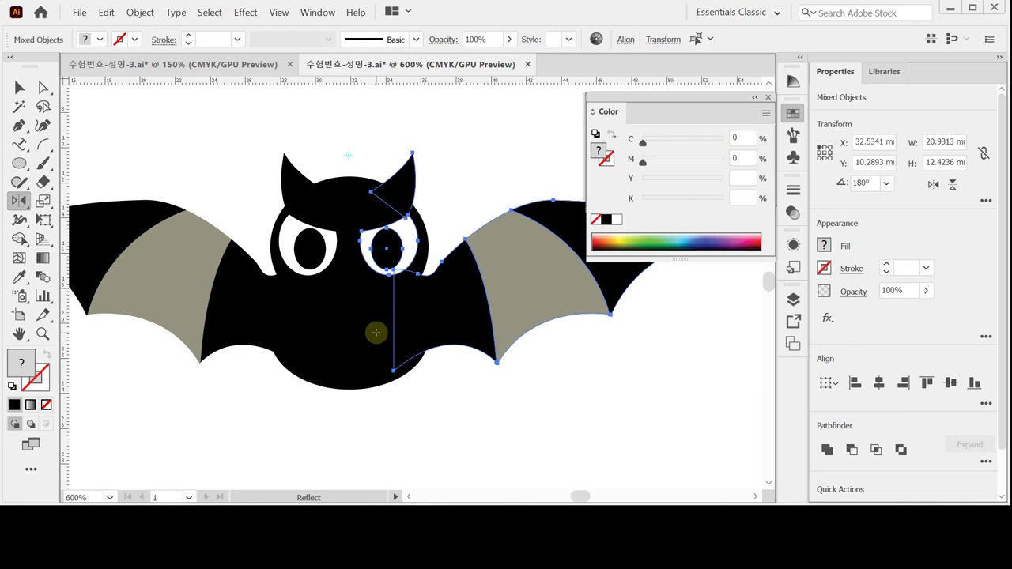
pyautogui.moveTo(375, 332); pyautogui.dragTo(366, 253)
pyautogui.hotkey('ctrl', '+')
pyautogui.hotkey('ctrl', '+')
pyautogui.hotkey('ctrl', '+')
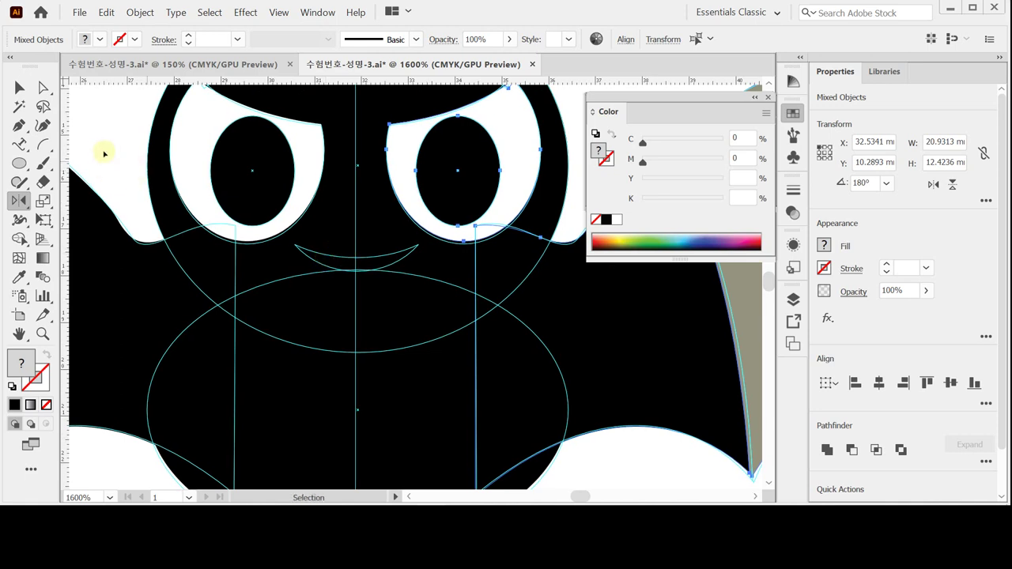
pyautogui.hotkey('ctrl', 'shift', 'a')
pyautogui.click(19, 163)
pyautogui.moveTo(246, 205); pyautogui.dragTo(246, 268)
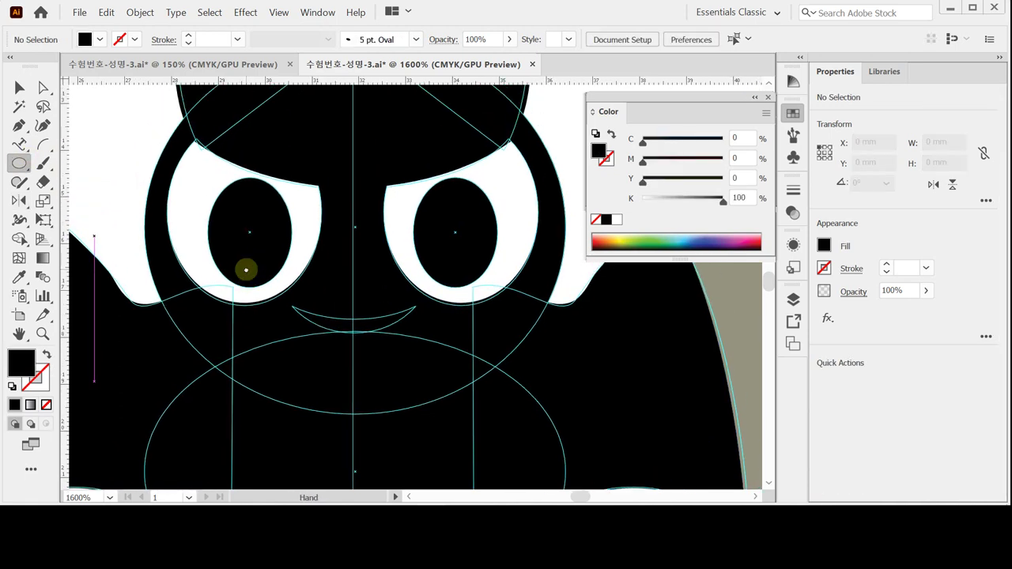
pyautogui.moveTo(350, 308); pyautogui.dragTo(427, 335)
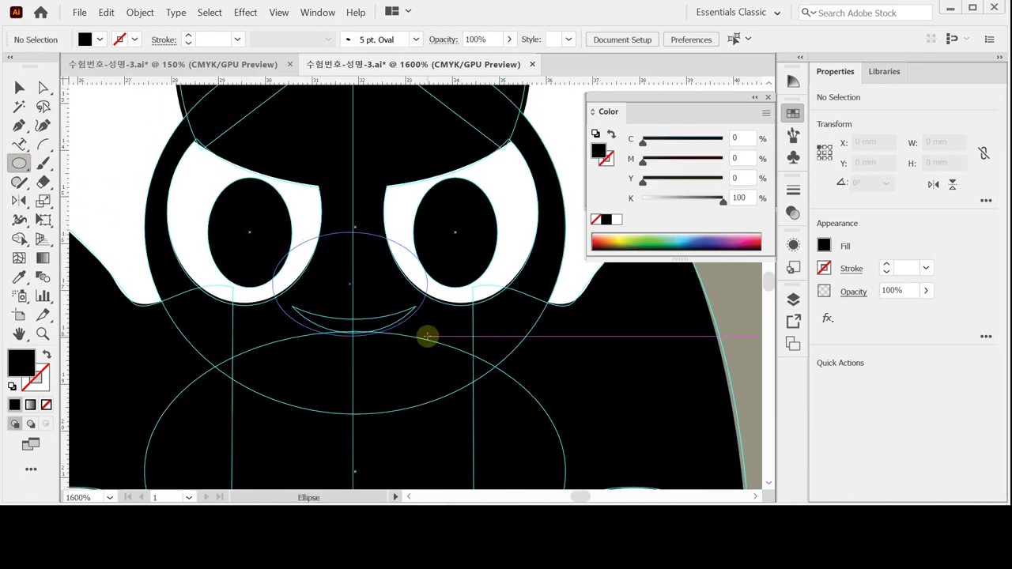
pyautogui.moveTo(272, 283); pyautogui.dragTo(287, 284)
pyautogui.moveTo(427, 286); pyautogui.dragTo(421, 283)
pyautogui.moveTo(355, 335); pyautogui.dragTo(355, 330)
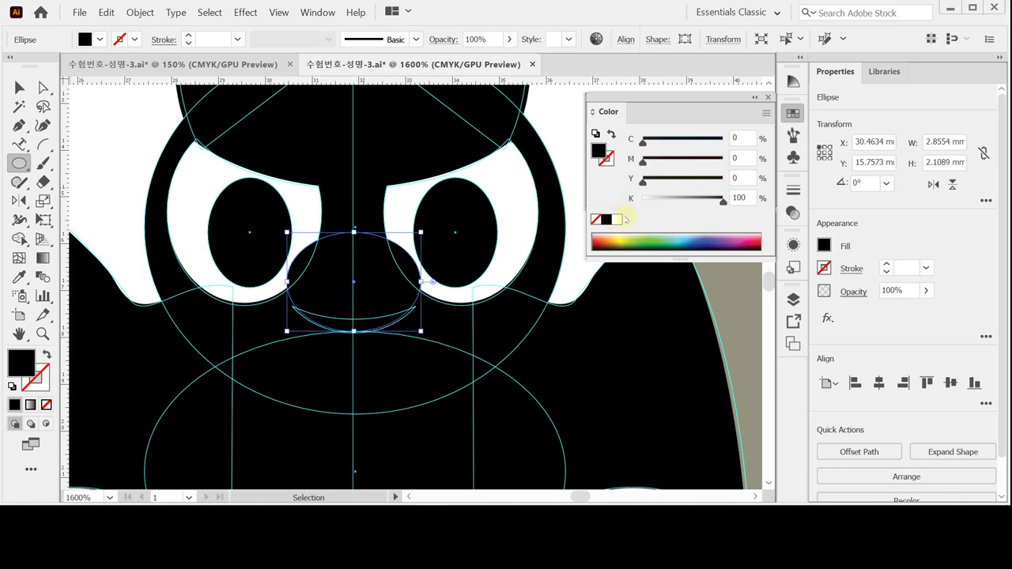
# Step: Fill the mouth ellipse white and widen it on both sides to about 3.1 mm
pyautogui.click(618, 221)
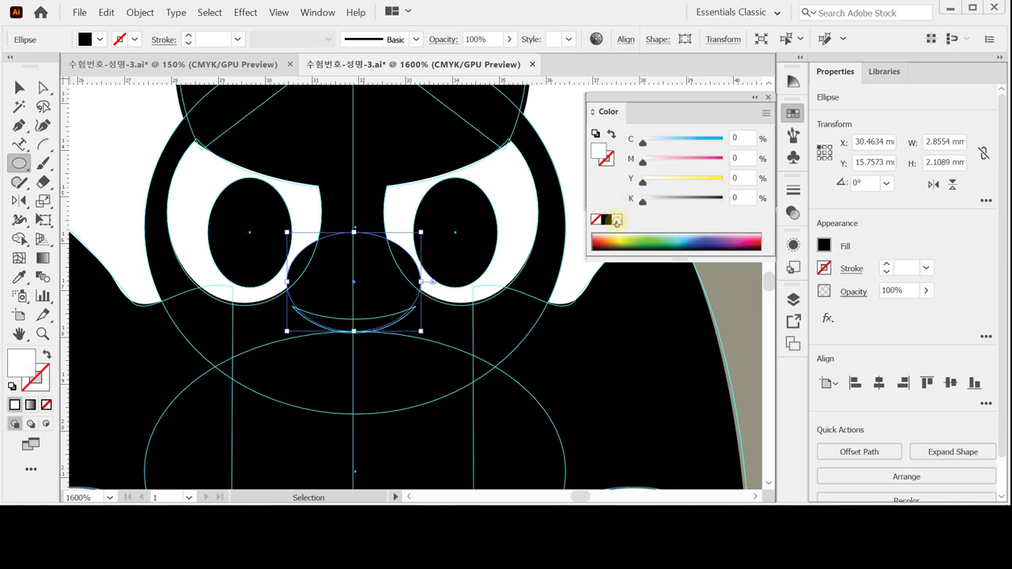
pyautogui.moveTo(287, 282); pyautogui.dragTo(281, 281)
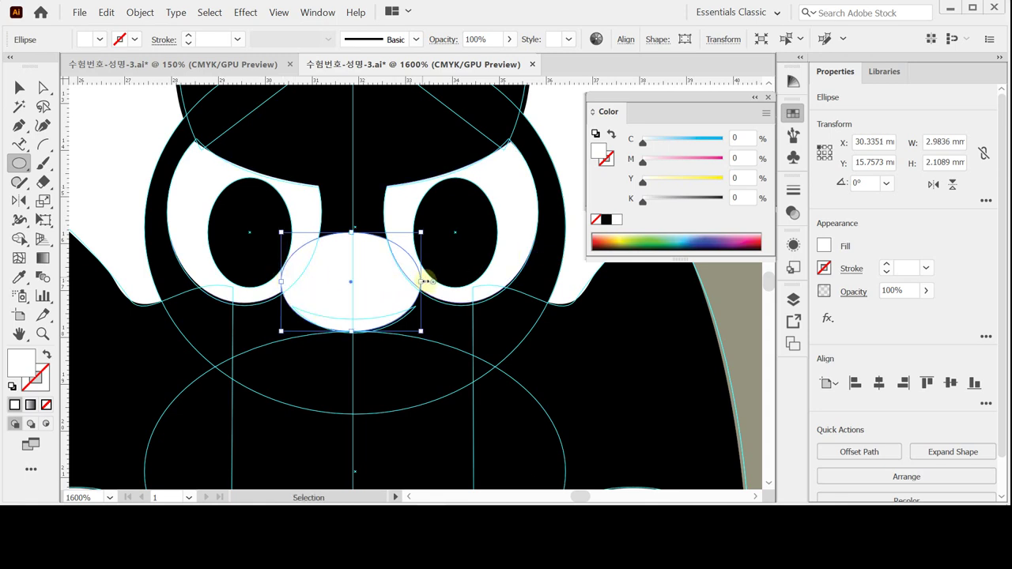
pyautogui.moveTo(425, 281); pyautogui.dragTo(432, 281)
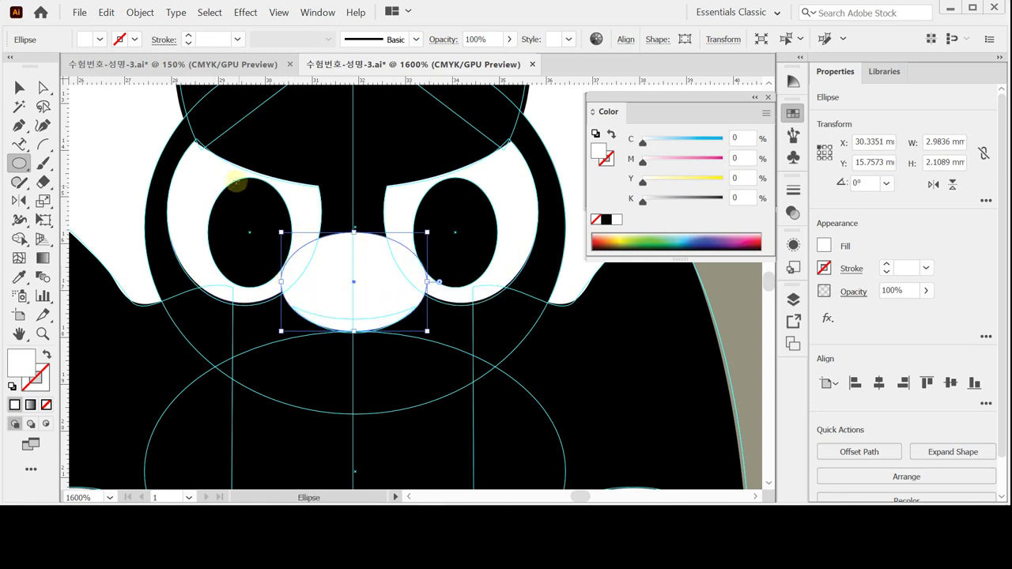
# Step: Cut the white mouth ellipse into a smile by subtracting a horizontally centred yellow (Y89) ellipse about 5.2 × 3.5 mm drawn over its upper part
pyautogui.moveTo(227, 154); pyautogui.dragTo(469, 317)
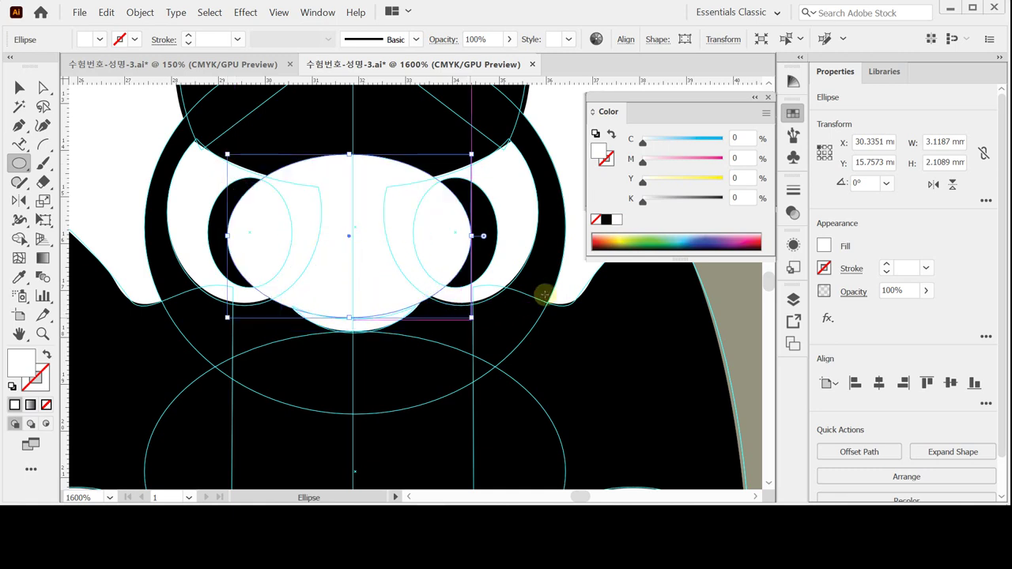
pyautogui.moveTo(682, 182); pyautogui.dragTo(714, 183)
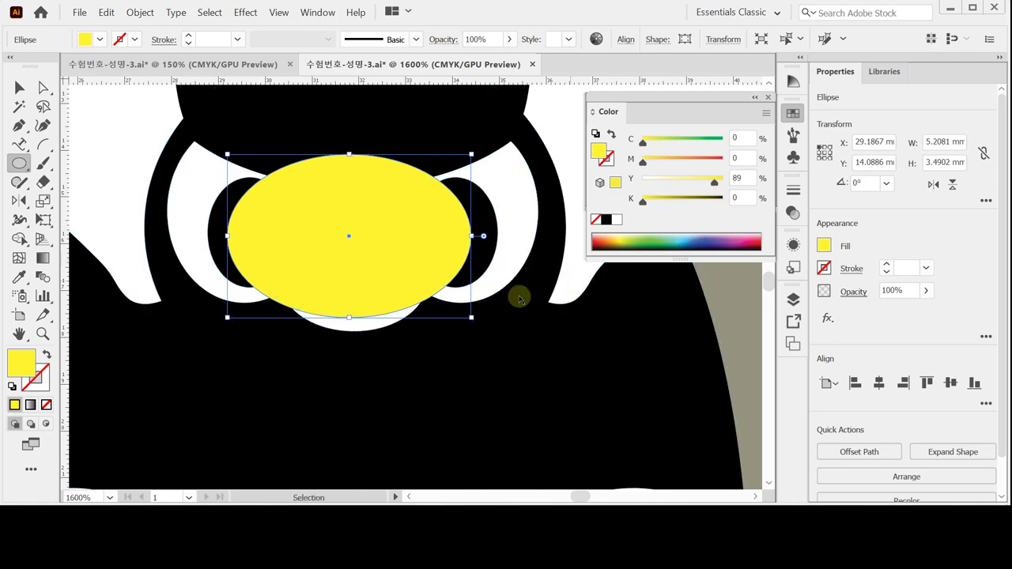
pyautogui.keyDown('ctrl'); pyautogui.keyDown('shift'); pyautogui.click(369, 330); pyautogui.keyUp('shift'); pyautogui.keyUp('ctrl')
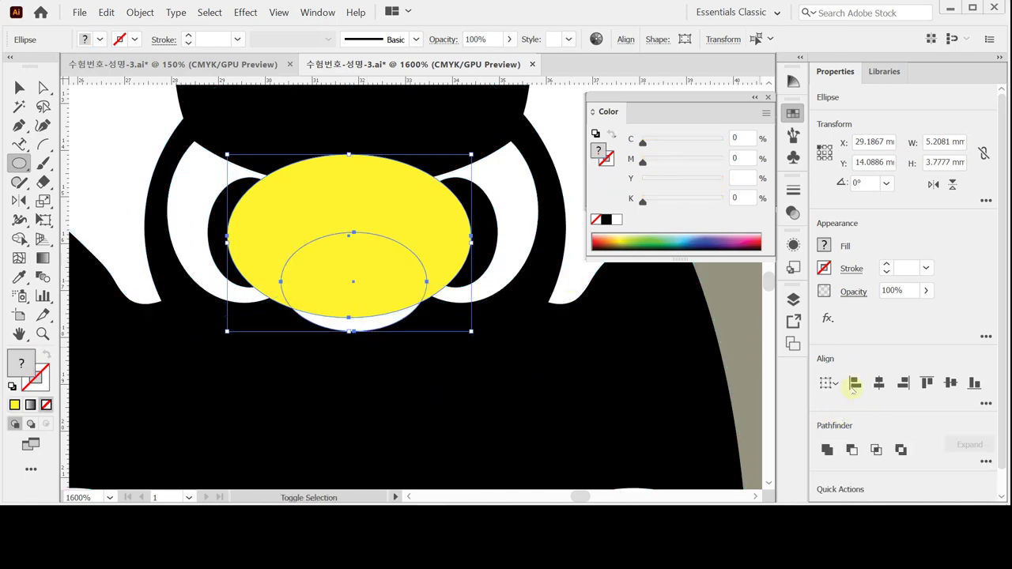
pyautogui.click(878, 383)
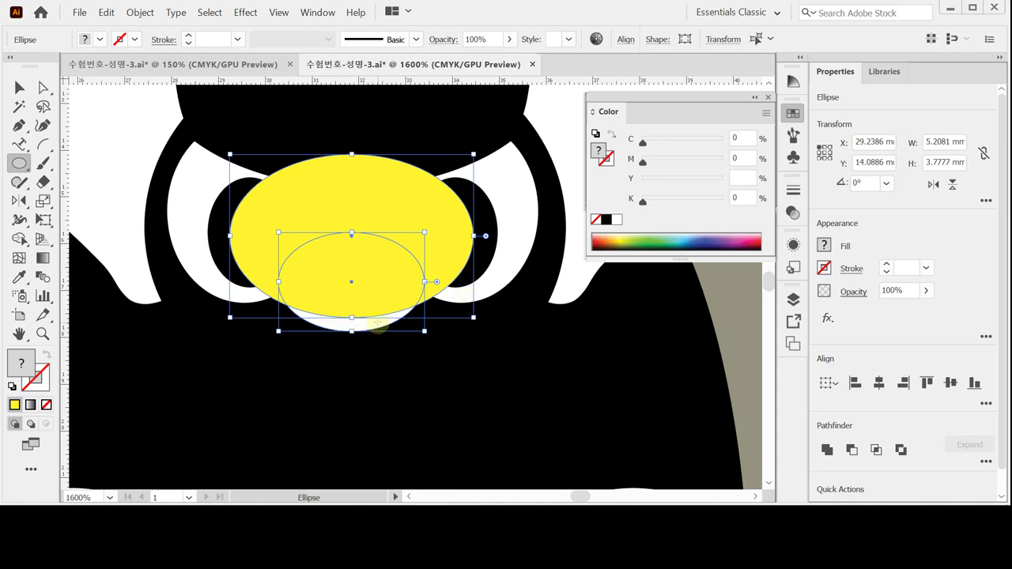
pyautogui.click(851, 450)
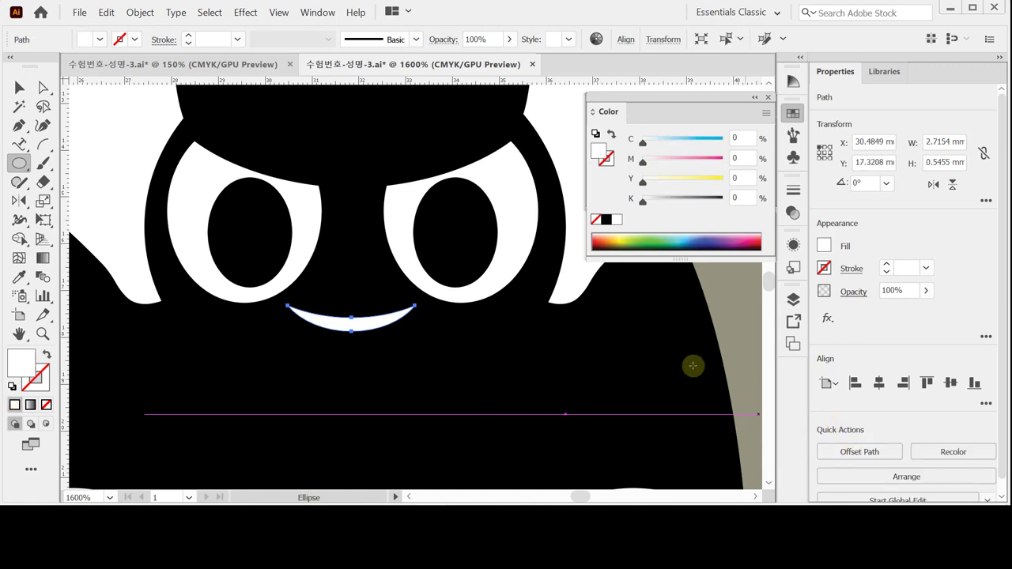
# Step: Group all the parts of the bat and save the document
pyautogui.press('ctrl')
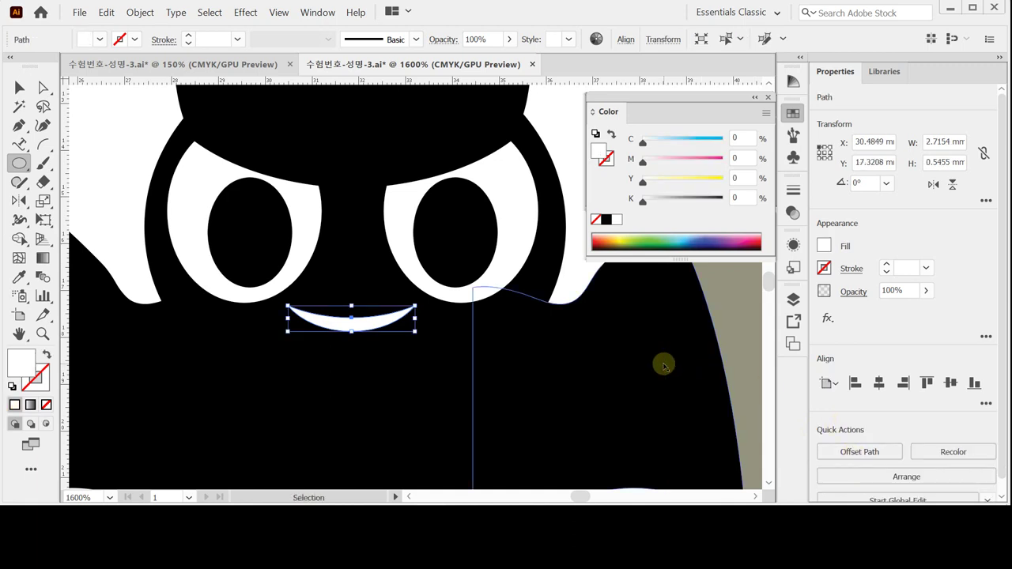
pyautogui.hotkey('ctrl', 's')
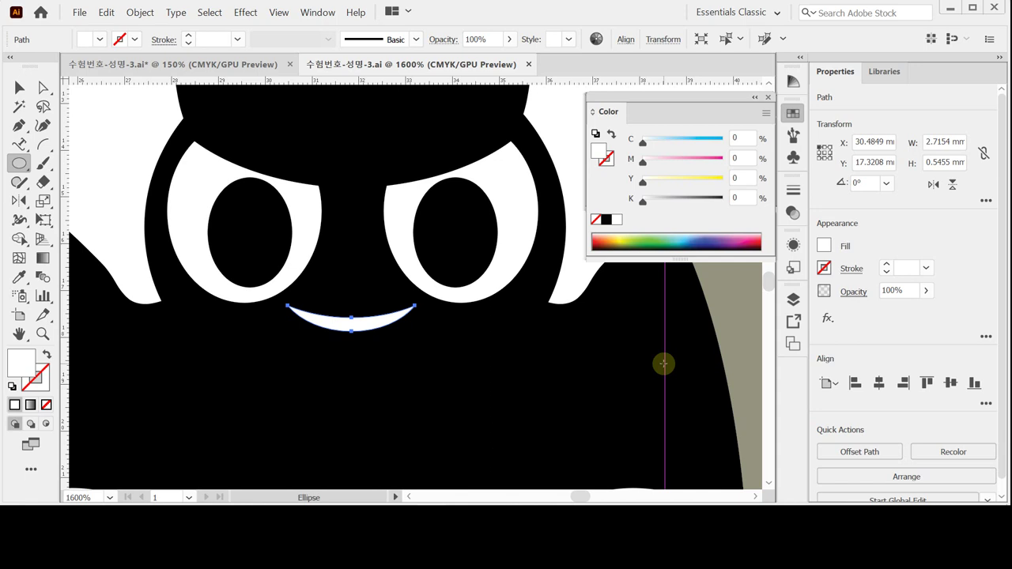
pyautogui.keyDown('ctrl'); pyautogui.keyDown('alt'); pyautogui.click(414, 323); pyautogui.keyUp('alt'); pyautogui.keyUp('ctrl')
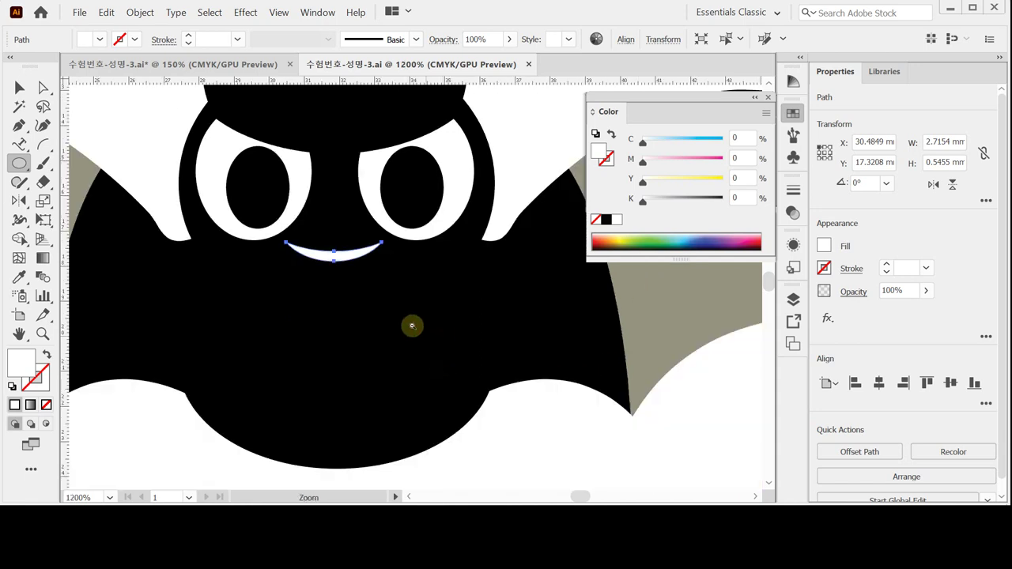
pyautogui.keyDown('ctrl'); pyautogui.keyDown('alt'); pyautogui.click(396, 305); pyautogui.keyUp('alt'); pyautogui.keyUp('ctrl')
pyautogui.keyDown('ctrl'); pyautogui.keyDown('alt'); pyautogui.click(399, 288); pyautogui.keyUp('alt'); pyautogui.keyUp('ctrl')
pyautogui.keyDown('ctrl'); pyautogui.keyDown('alt'); pyautogui.click(403, 269); pyautogui.keyUp('alt'); pyautogui.keyUp('ctrl')
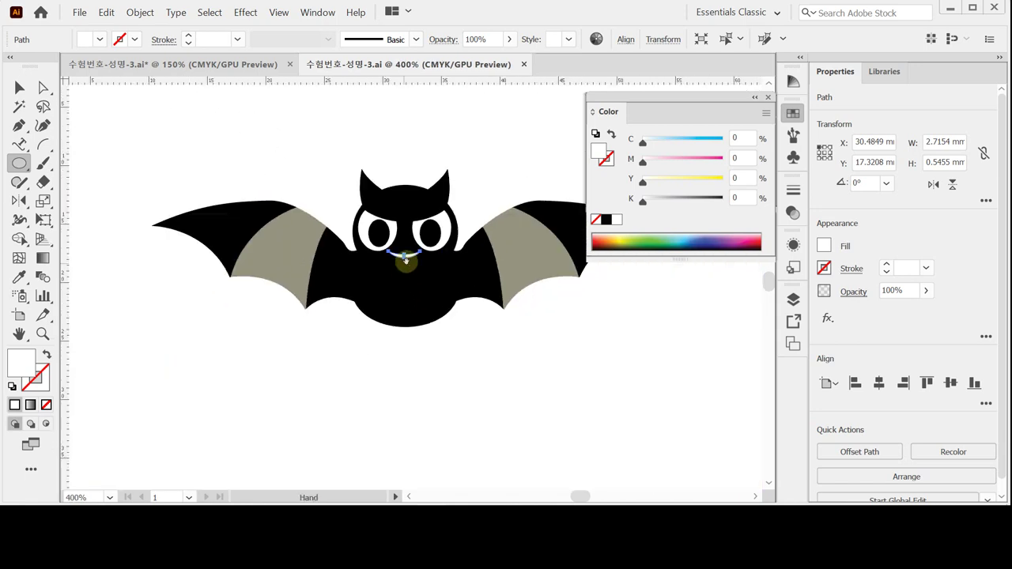
pyautogui.hotkey('ctrl', 'a')
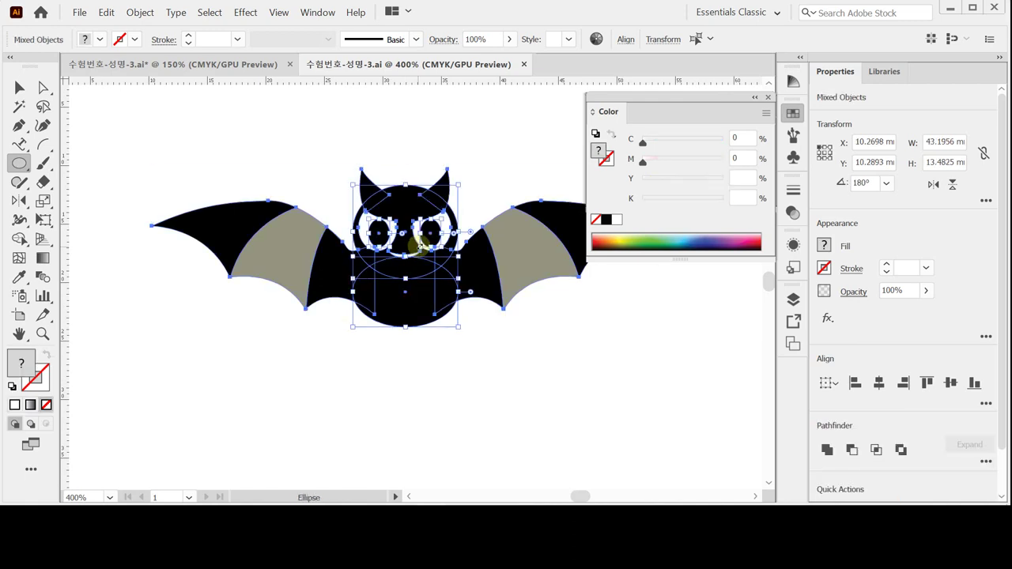
pyautogui.click(467, 378)
pyautogui.click(479, 291)
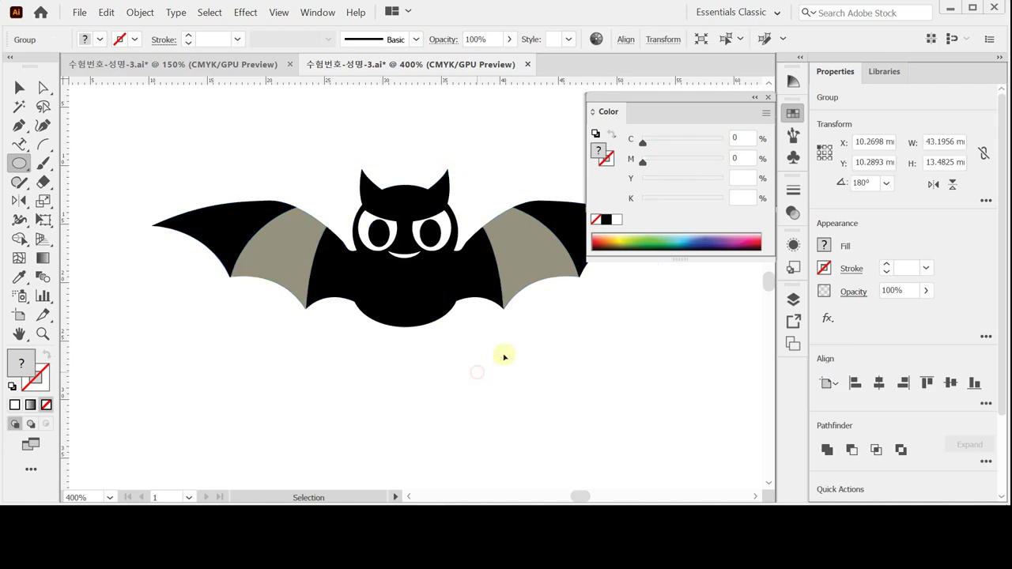
pyautogui.click(501, 355)
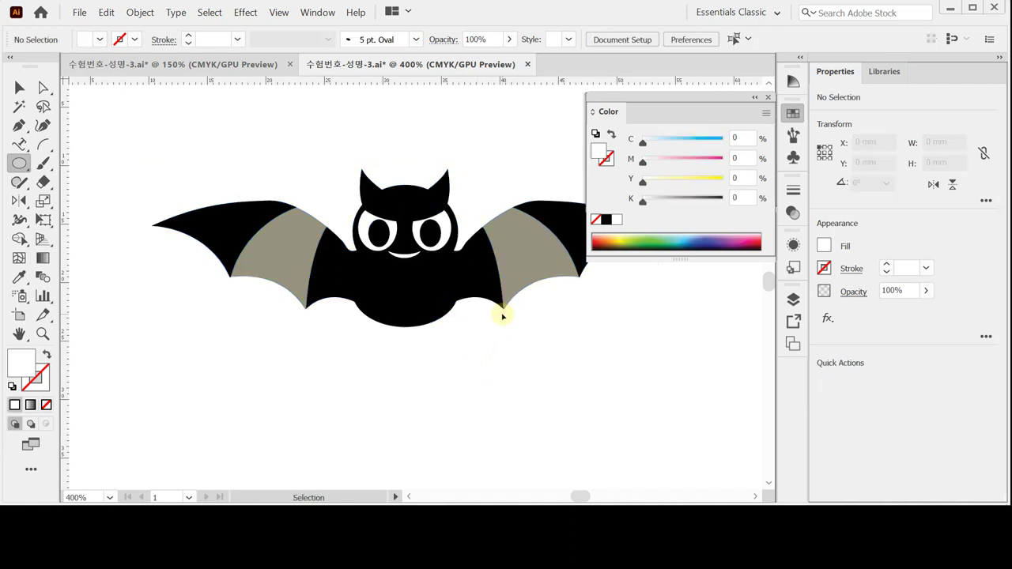
pyautogui.hotkey('ctrl', 's')
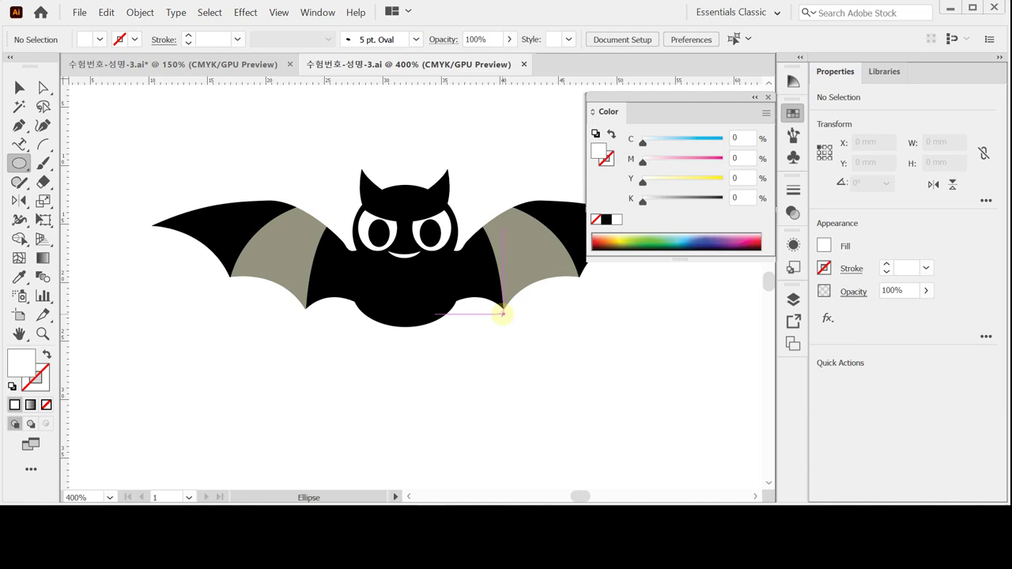
# Step: Show the guides and set the fill colour to yellow with C0 M0 Y90 K0
pyautogui.hotkey('ctrl', ';')
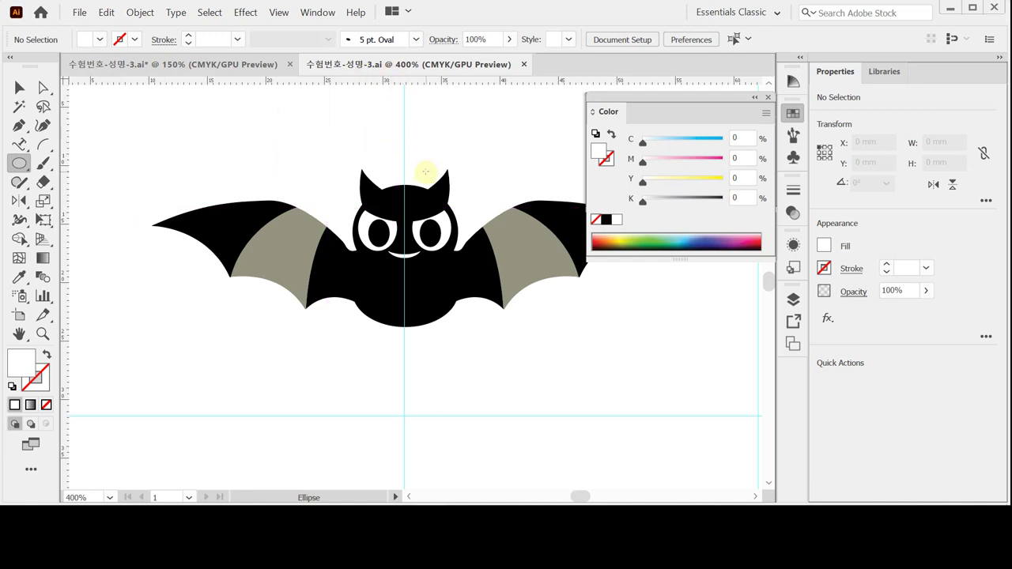
pyautogui.press('space')
pyautogui.click(513, 193)
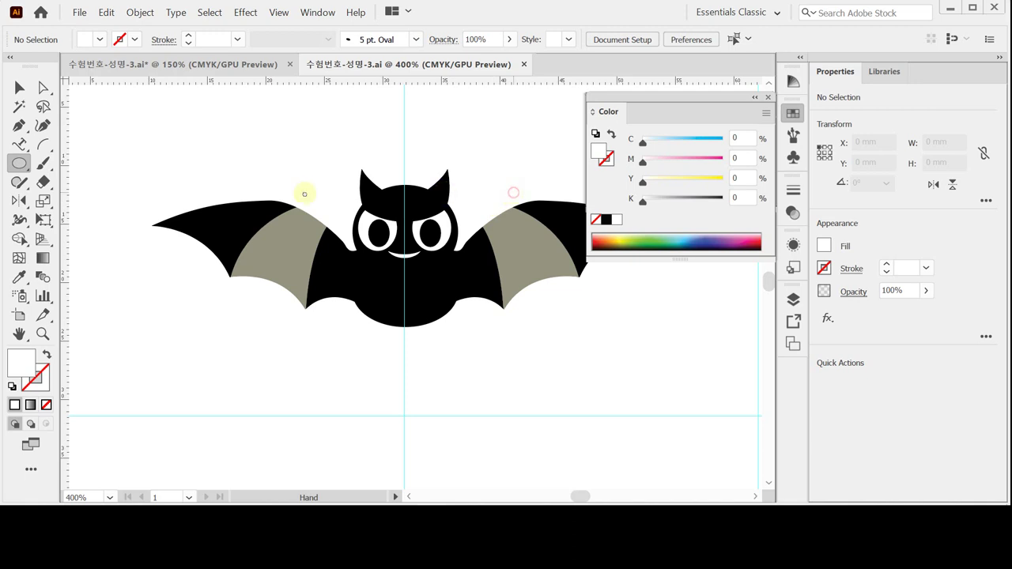
pyautogui.hscroll(10, 305, 193)
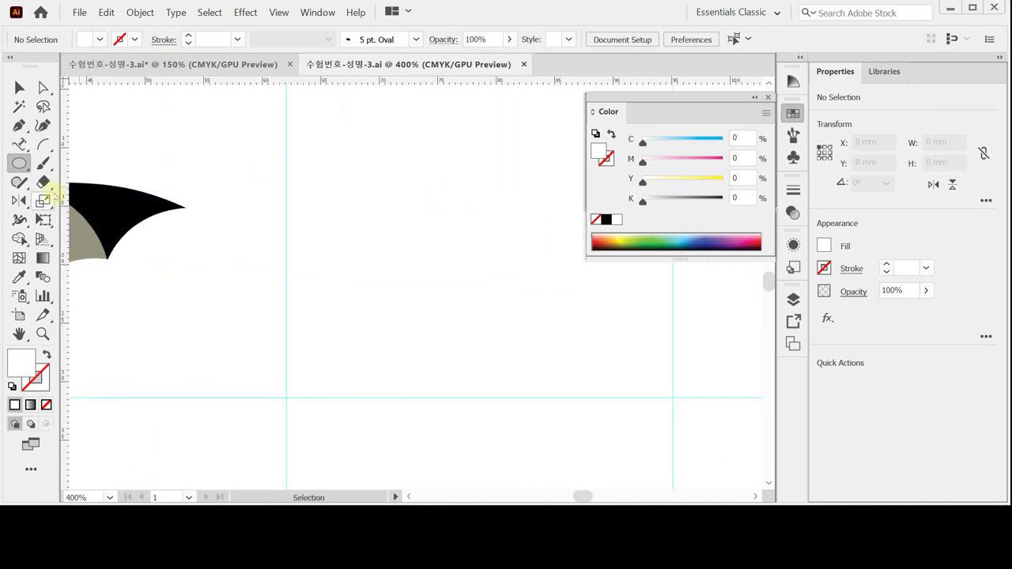
pyautogui.click(19, 163)
pyautogui.click(745, 177)
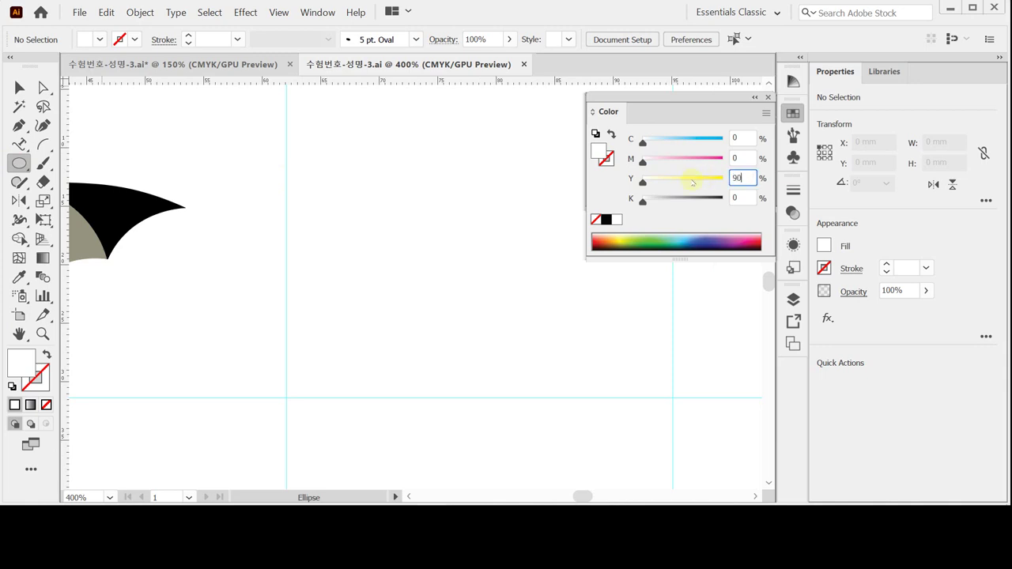
pyautogui.press('Return')
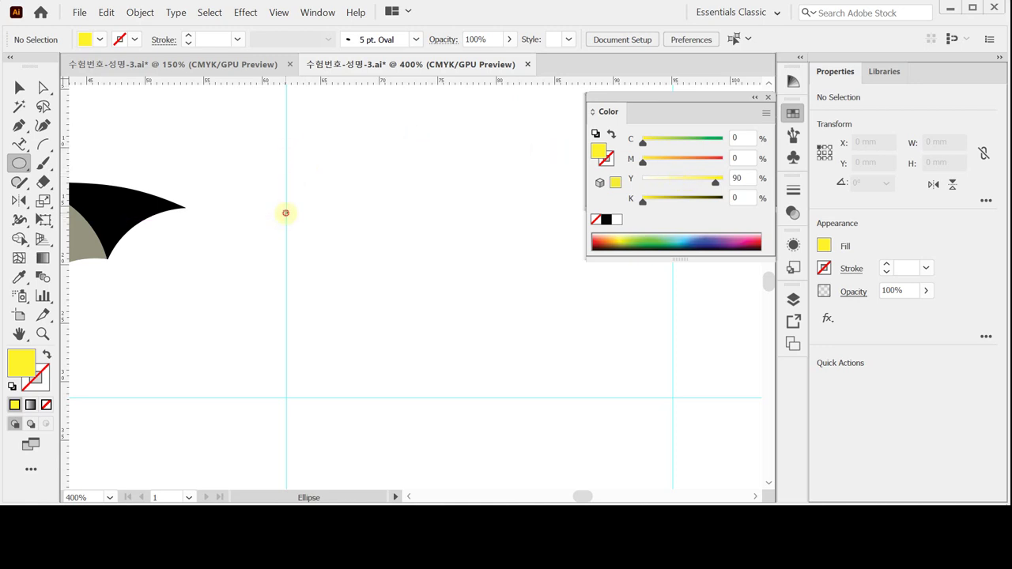
# Step: Create an 11 × 11 mm yellow circle on the vertical guide just beyond the tip of the bat's mirrored wing
pyautogui.click(285, 213)
pyautogui.write('11')
pyautogui.press('Tab')
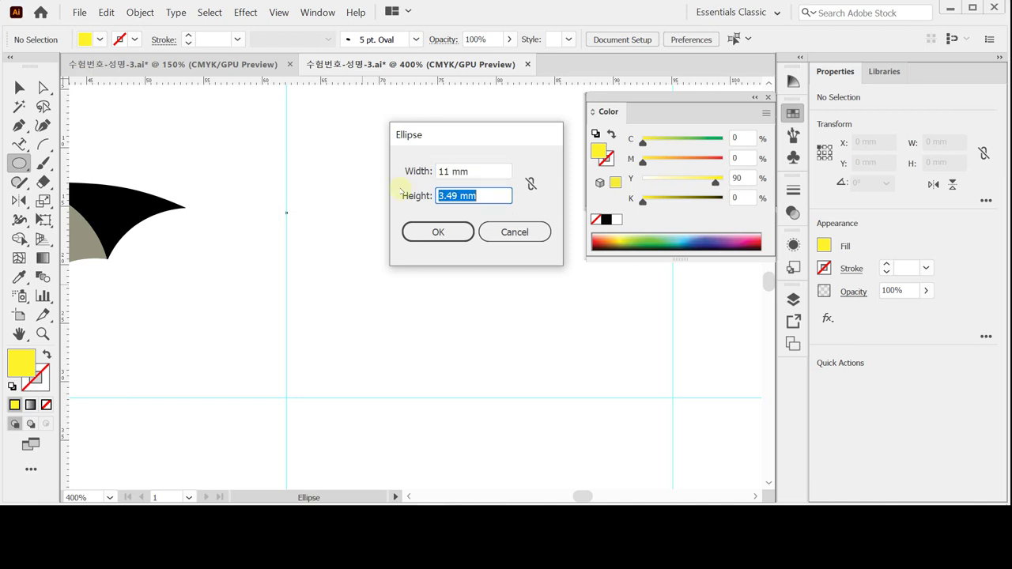
pyautogui.write('11')
pyautogui.press('Return')
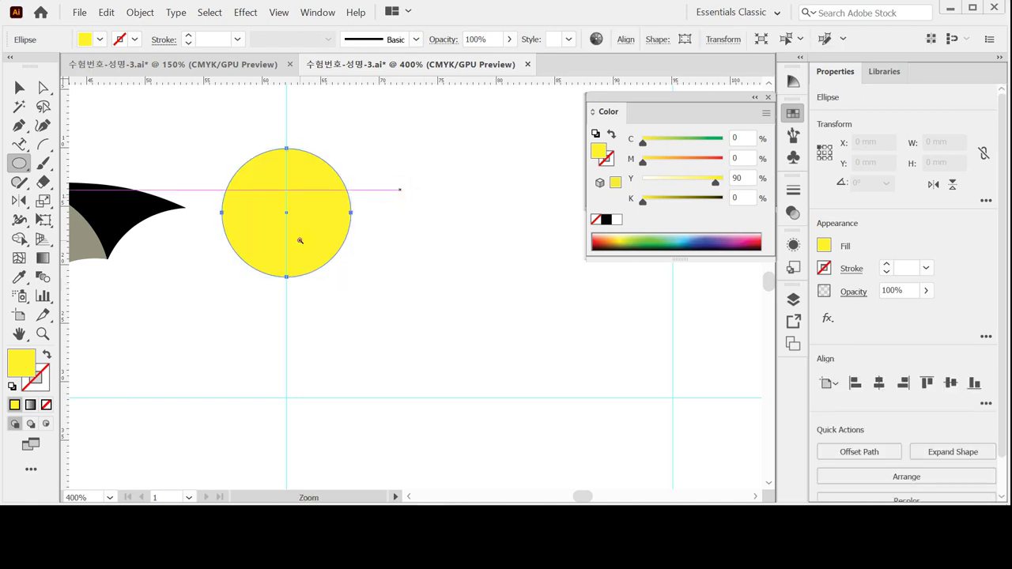
# Step: Examine the two lollipops in the reference design document and return to the working document
pyautogui.hotkey('ctrl', '=')
pyautogui.moveTo(451, 293); pyautogui.dragTo(415, 264)
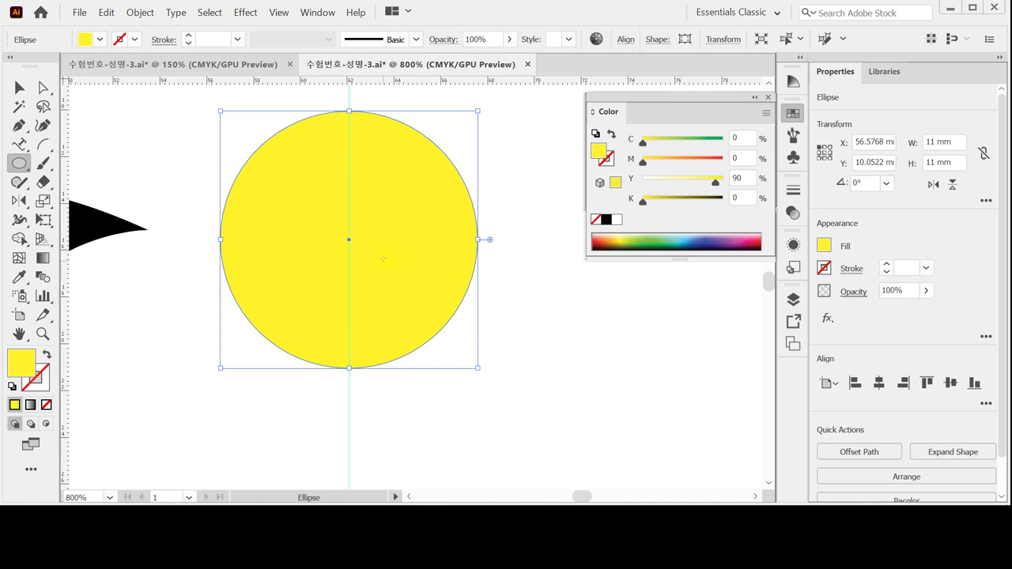
pyautogui.click(158, 65)
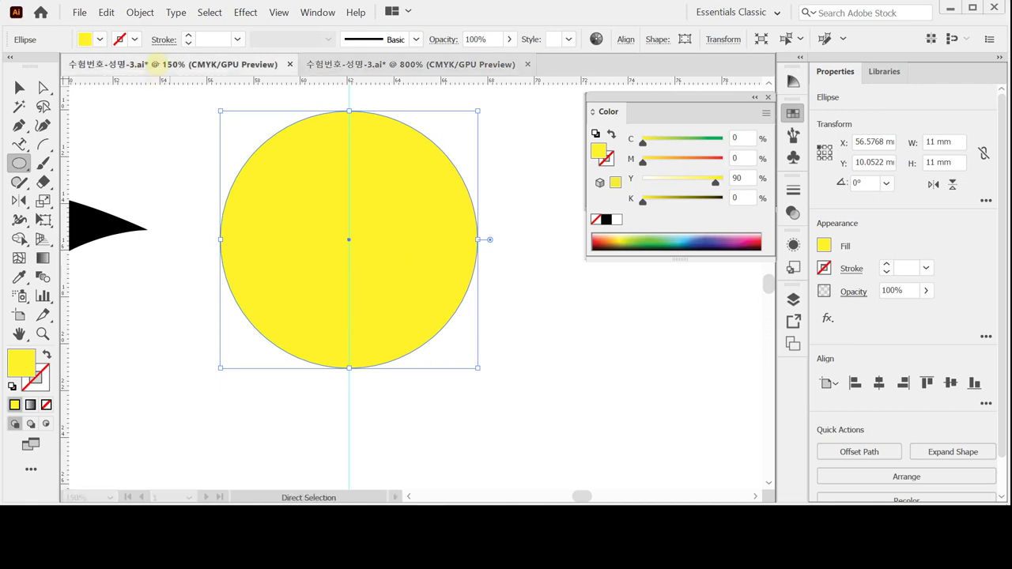
pyautogui.keyDown('ctrl'); pyautogui.click(362, 190); pyautogui.keyUp('ctrl')
pyautogui.keyDown('ctrl'); pyautogui.click(431, 163); pyautogui.keyUp('ctrl')
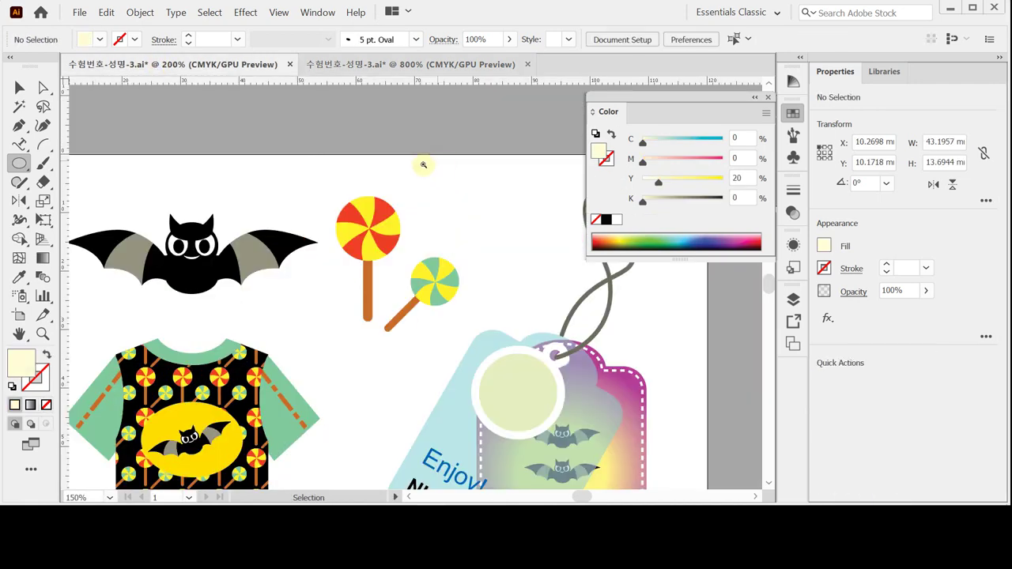
pyautogui.keyDown('ctrl'); pyautogui.click(397, 251); pyautogui.keyUp('ctrl')
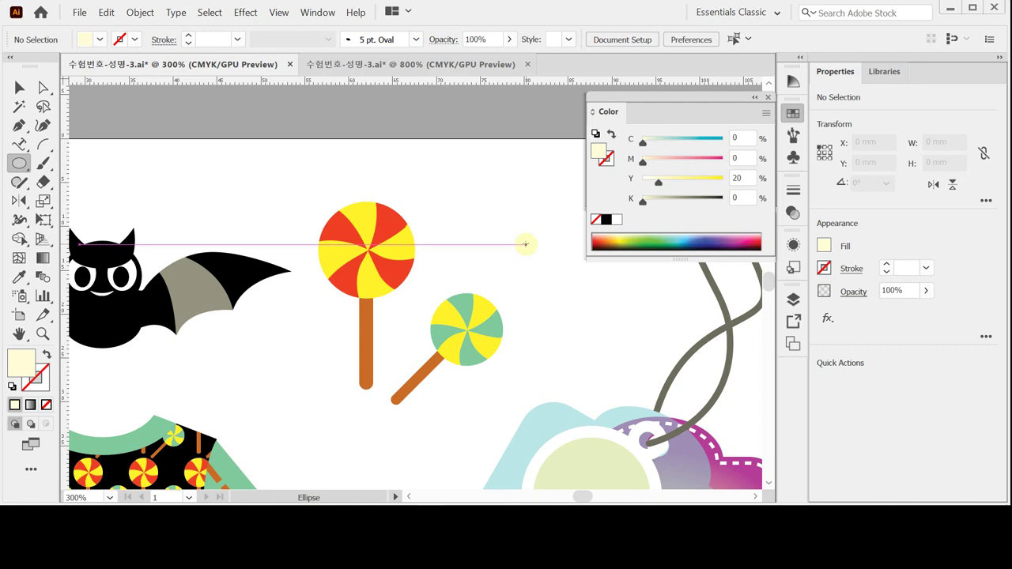
pyautogui.click(403, 66)
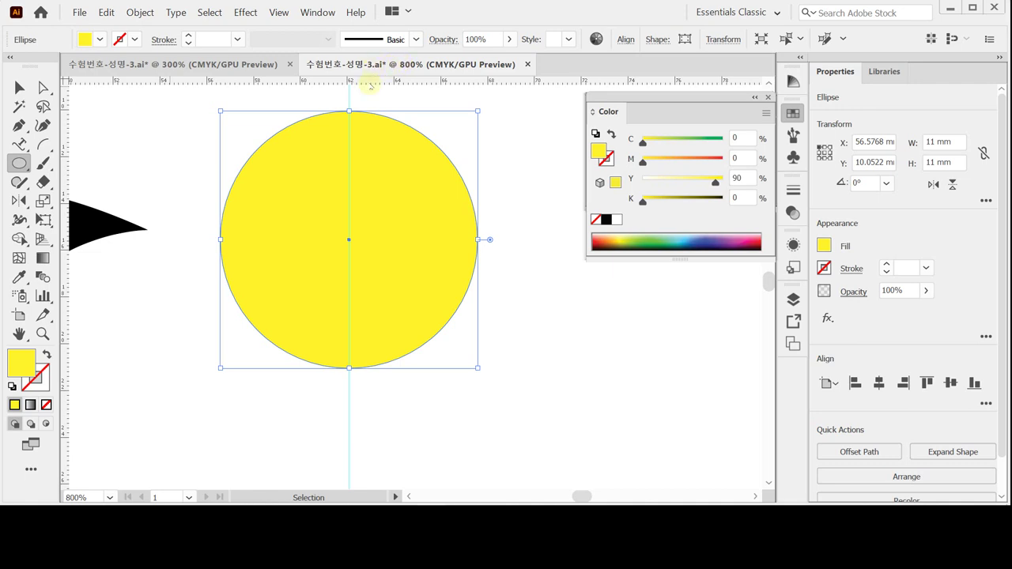
# Step: Create a 16 mm line at 90° on the vertical guide above the yellow circle and give it a black stroke
pyautogui.hotkey('ctrl', '-')
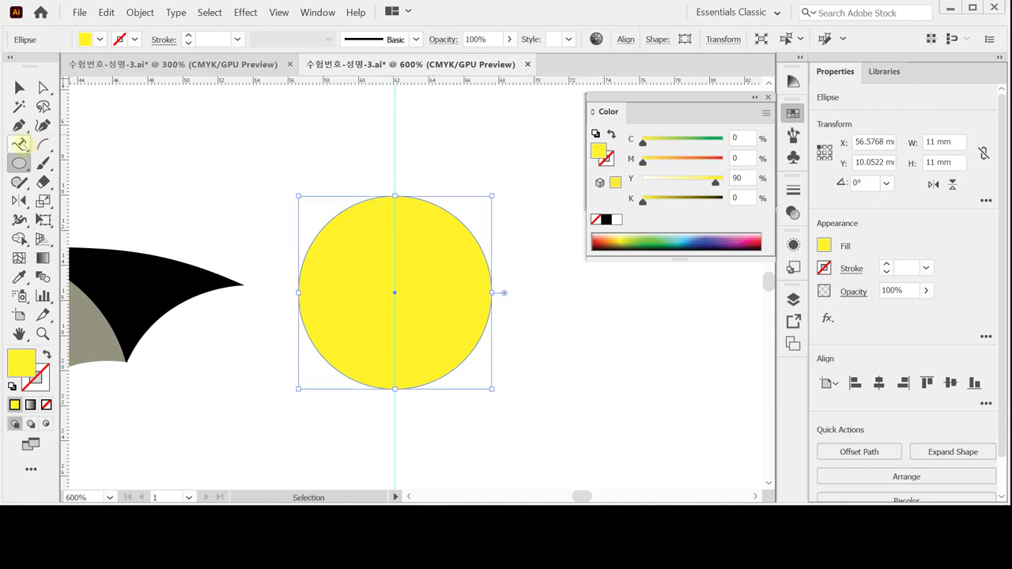
pyautogui.click(40, 144)
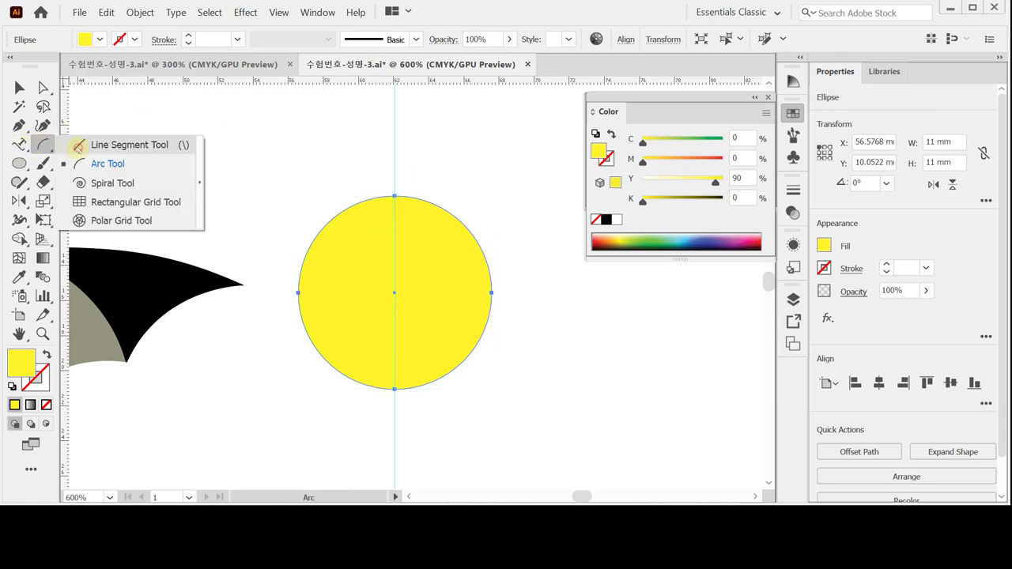
pyautogui.click(78, 146)
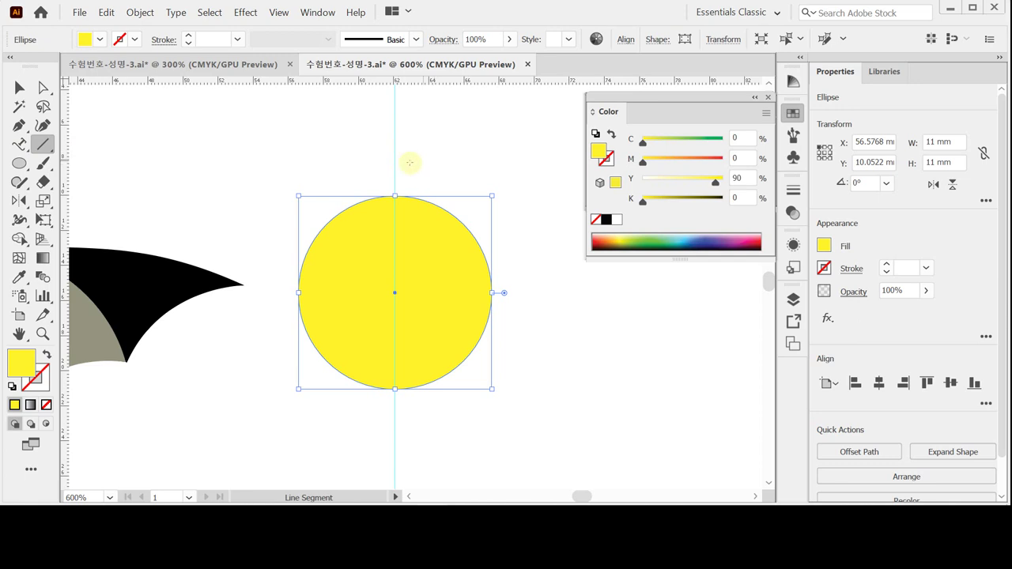
pyautogui.click(394, 150)
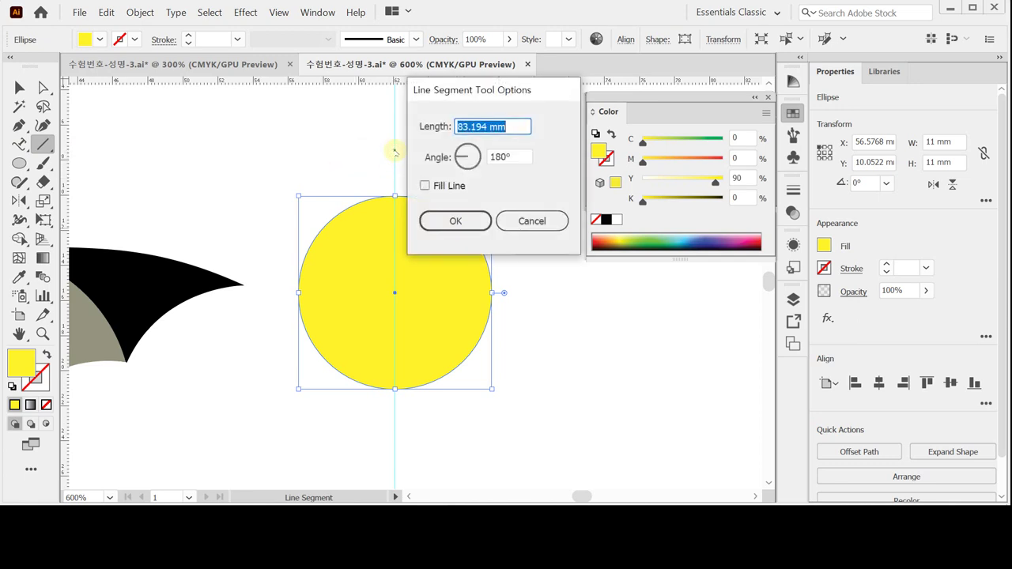
pyautogui.write('16')
pyautogui.press('Tab')
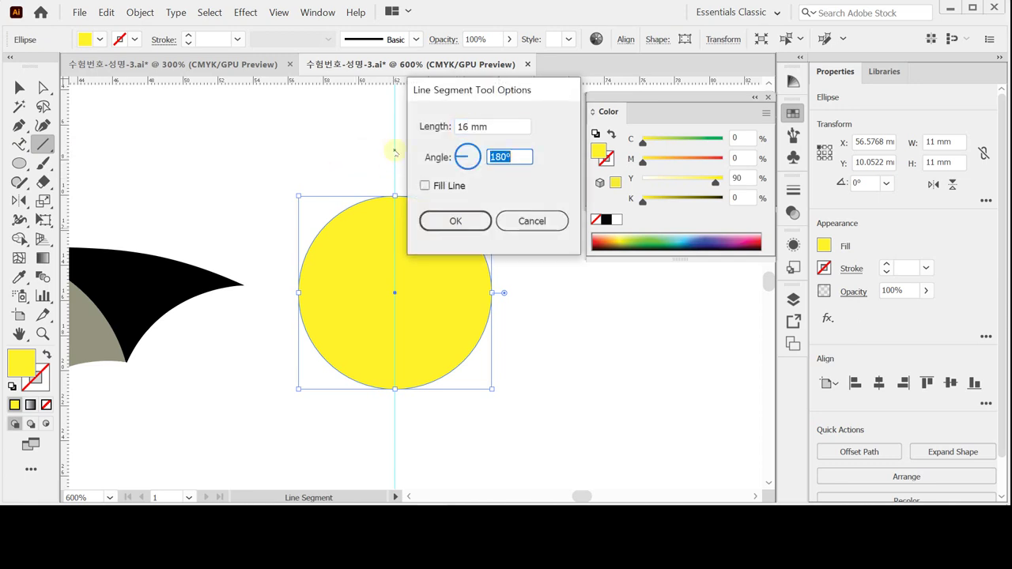
pyautogui.write('90')
pyautogui.press('Return')
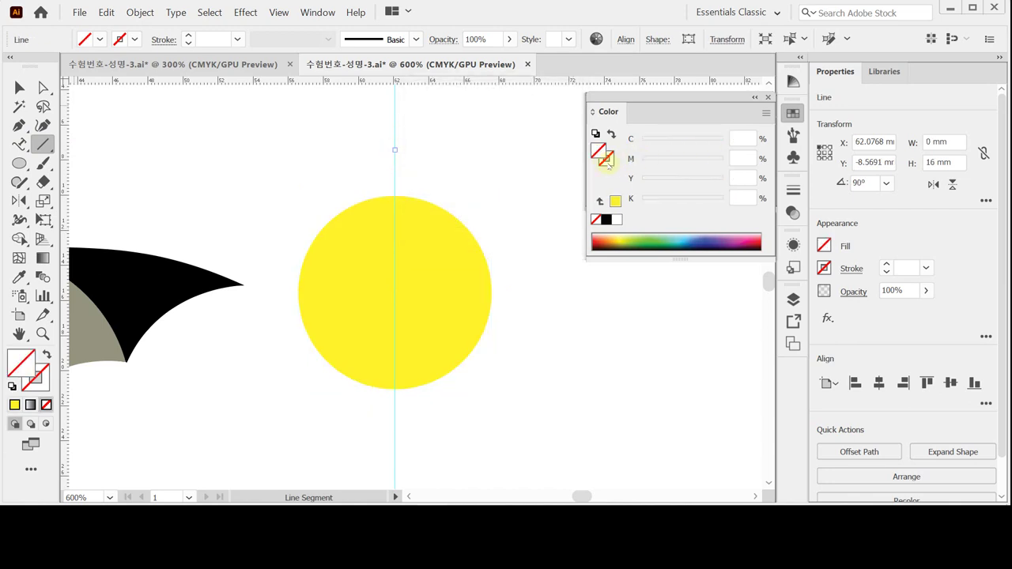
pyautogui.click(606, 220)
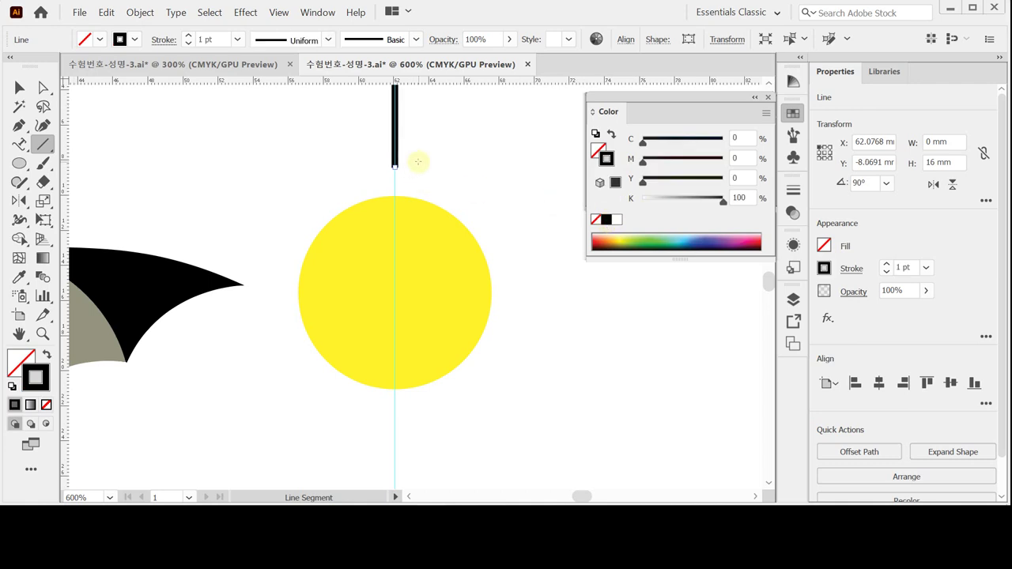
# Step: Move the black line down across the yellow circle and align the centres of the line and circle
pyautogui.press('Down')
pyautogui.press('Down')
pyautogui.press('Down')
pyautogui.press('Down')
pyautogui.press('Down')
pyautogui.press('Down')
pyautogui.press('Down')
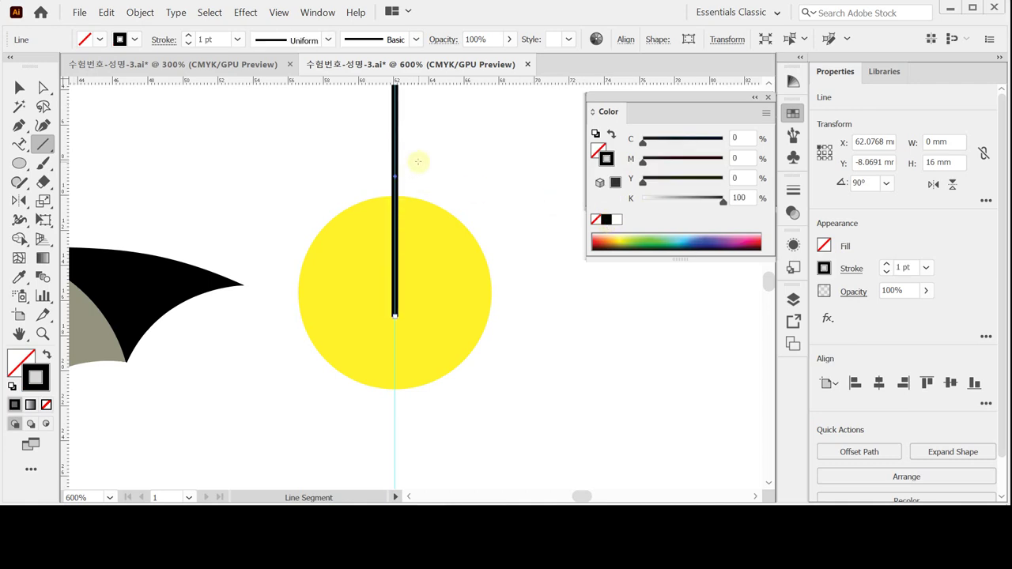
pyautogui.press('Down')
pyautogui.press('Down')
pyautogui.press('Down')
pyautogui.press('Down')
pyautogui.press('Down')
pyautogui.press('Down')
pyautogui.press('Down')
pyautogui.press('Down')
pyautogui.press('Down')
pyautogui.press('Down')
pyautogui.press('Down')
pyautogui.press('Down')
pyautogui.press('Down')
pyautogui.press('Down')
pyautogui.press('Down')
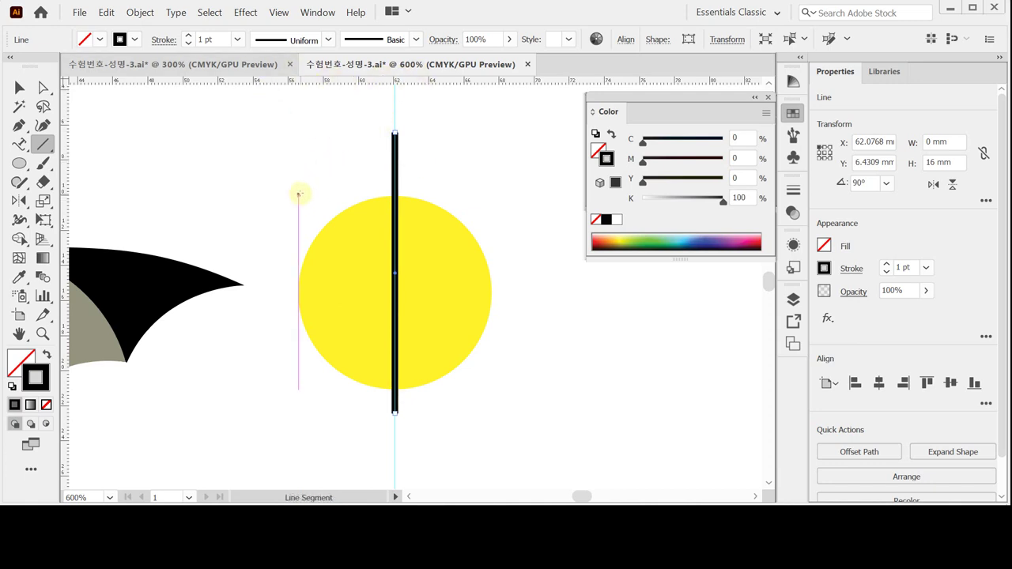
pyautogui.moveTo(292, 174); pyautogui.dragTo(522, 375)
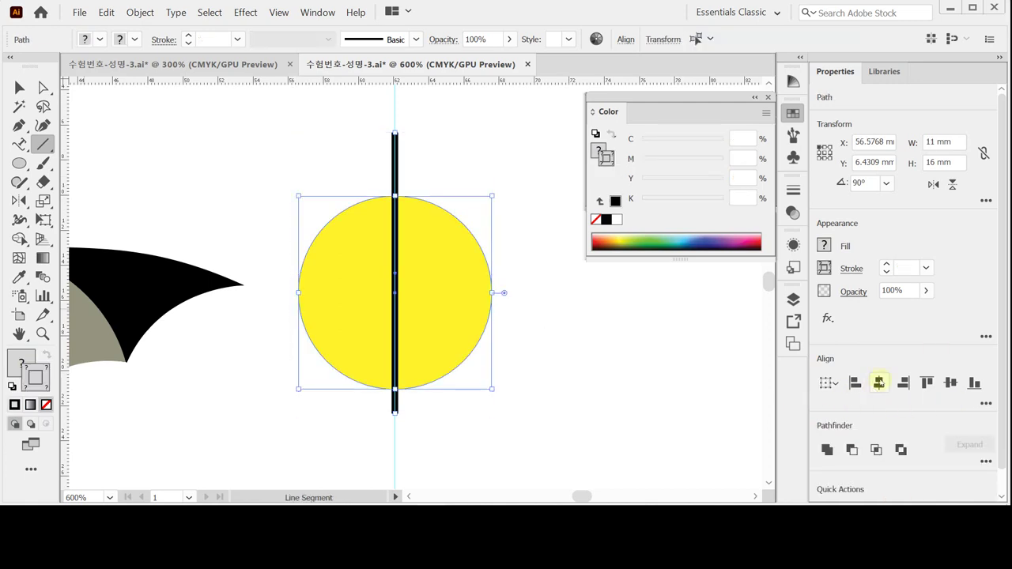
pyautogui.click(950, 382)
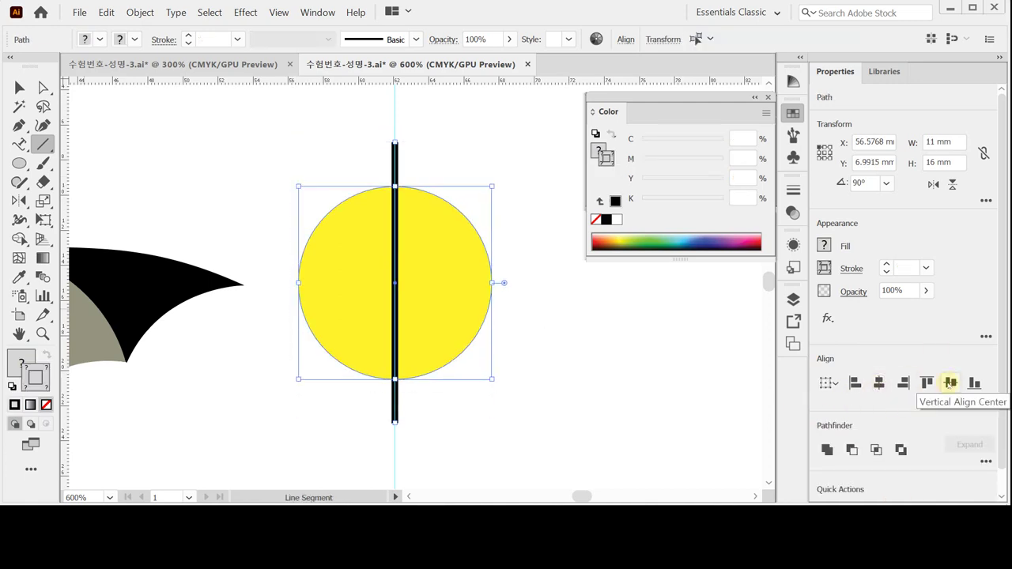
# Step: Copy the black line rotated 45° about the yellow circle's centre and repeat the copy twice for four evenly crossing lines
pyautogui.click(19, 87)
pyautogui.click(402, 155)
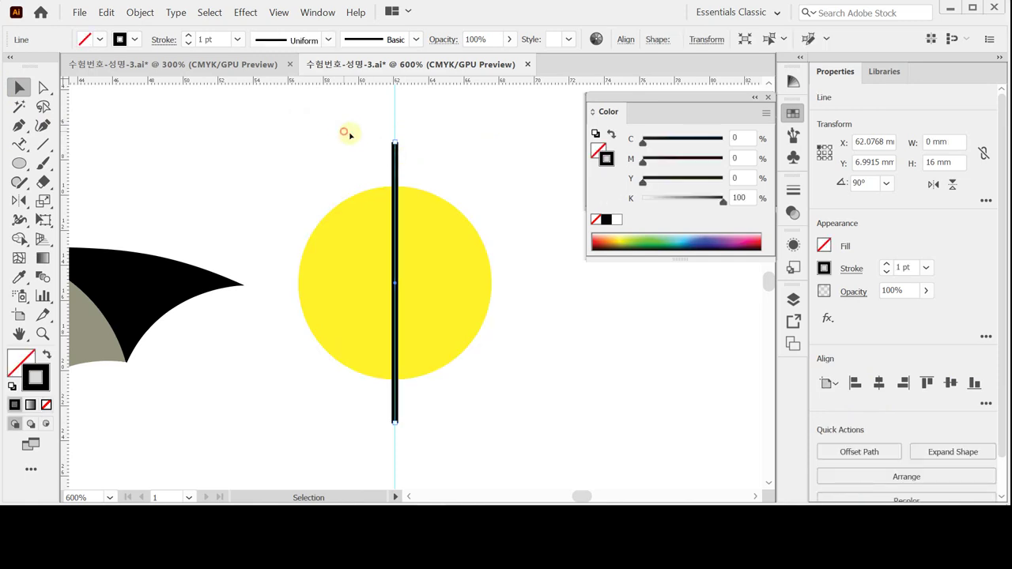
pyautogui.moveTo(345, 132); pyautogui.dragTo(459, 164)
pyautogui.click(44, 202)
pyautogui.click(46, 201)
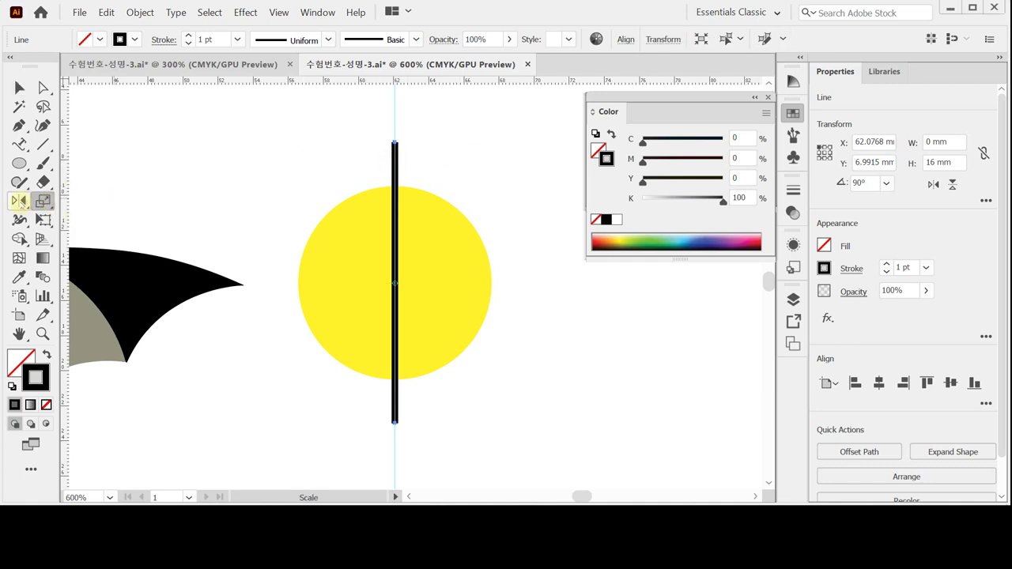
pyautogui.click(20, 202)
pyautogui.moveTo(21, 204); pyautogui.dragTo(74, 198)
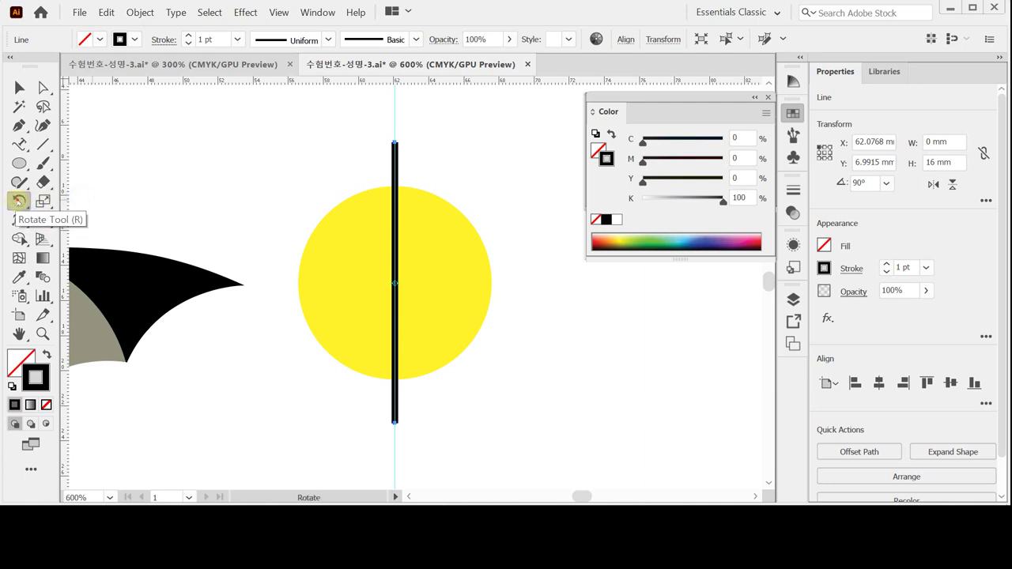
pyautogui.keyDown('alt'); pyautogui.click(395, 283); pyautogui.keyUp('alt')
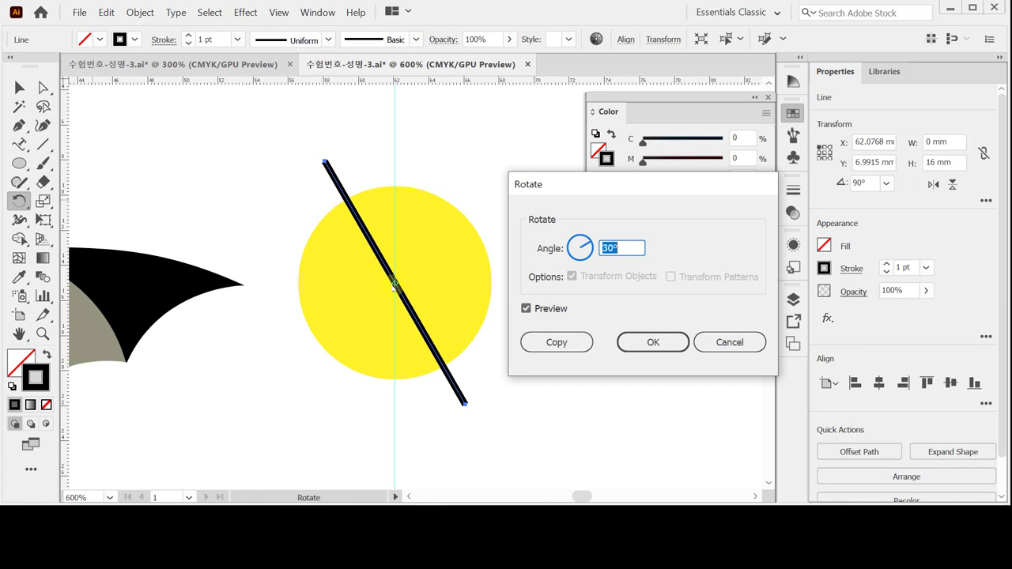
pyautogui.write('45')
pyautogui.click(636, 346)
pyautogui.click(569, 346)
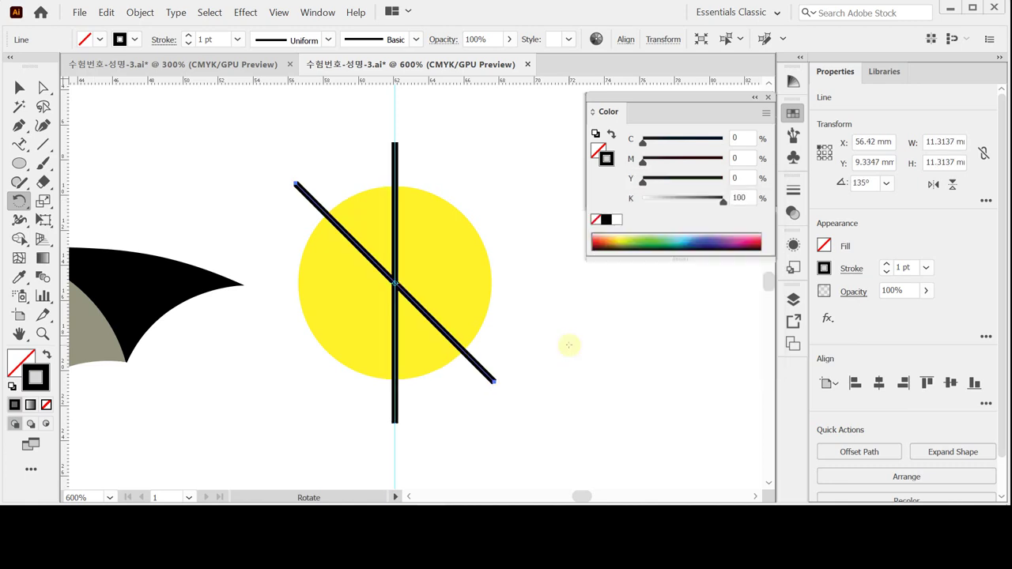
pyautogui.hotkey('ctrl', 'd')
pyautogui.hotkey('ctrl', 'd')
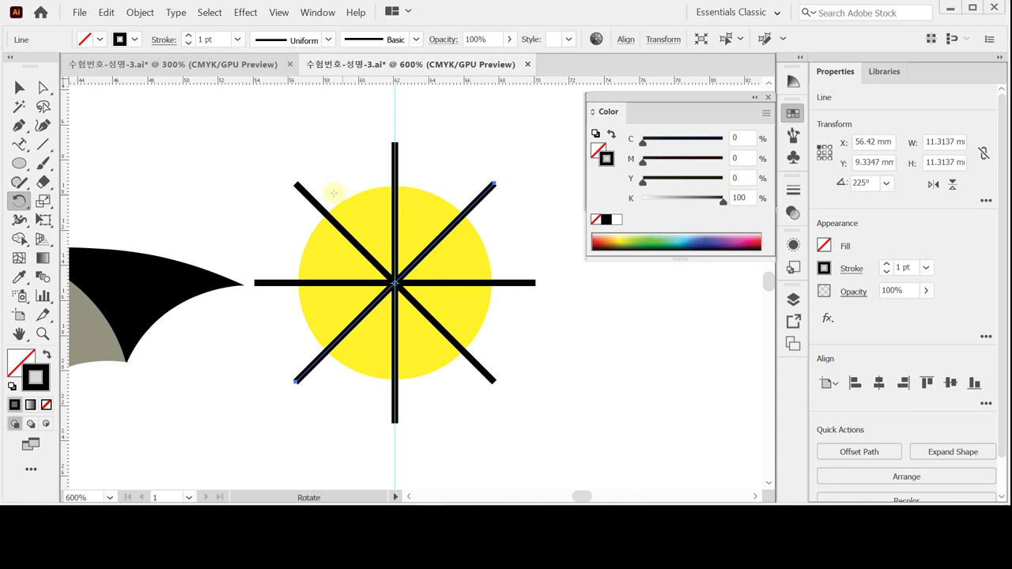
# Step: Select the four crossing black lines without the yellow circle and save the document
pyautogui.press('v')
pyautogui.moveTo(284, 143); pyautogui.dragTo(491, 381)
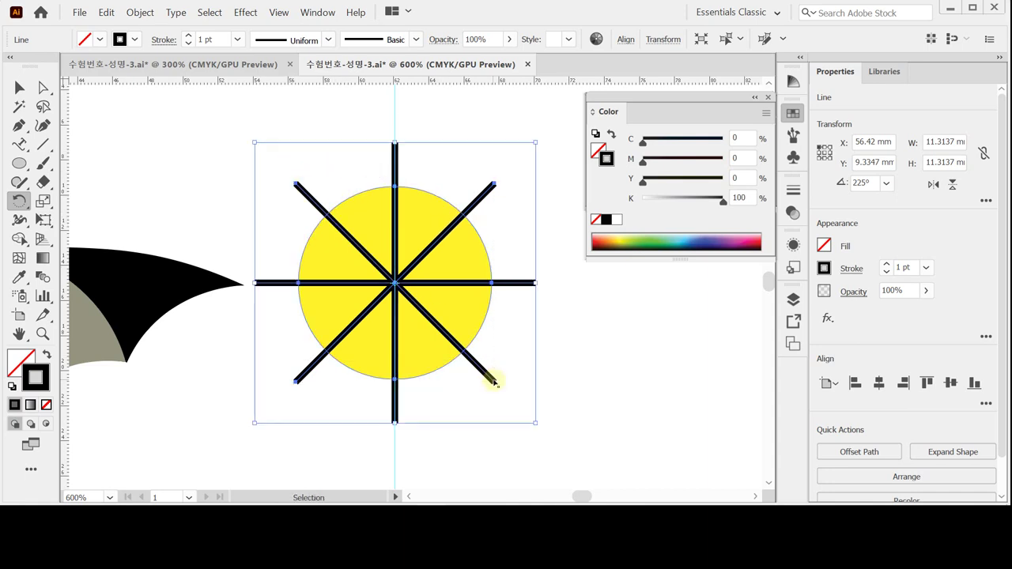
pyautogui.moveTo(282, 155); pyautogui.dragTo(495, 387)
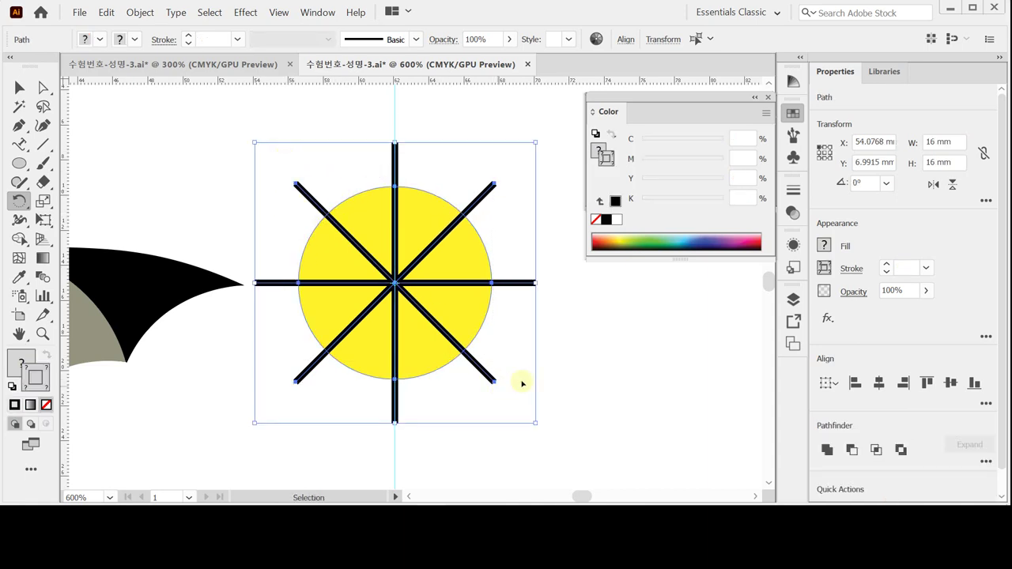
pyautogui.keyDown('shift'); pyautogui.click(470, 262); pyautogui.keyUp('shift')
pyautogui.press('r')
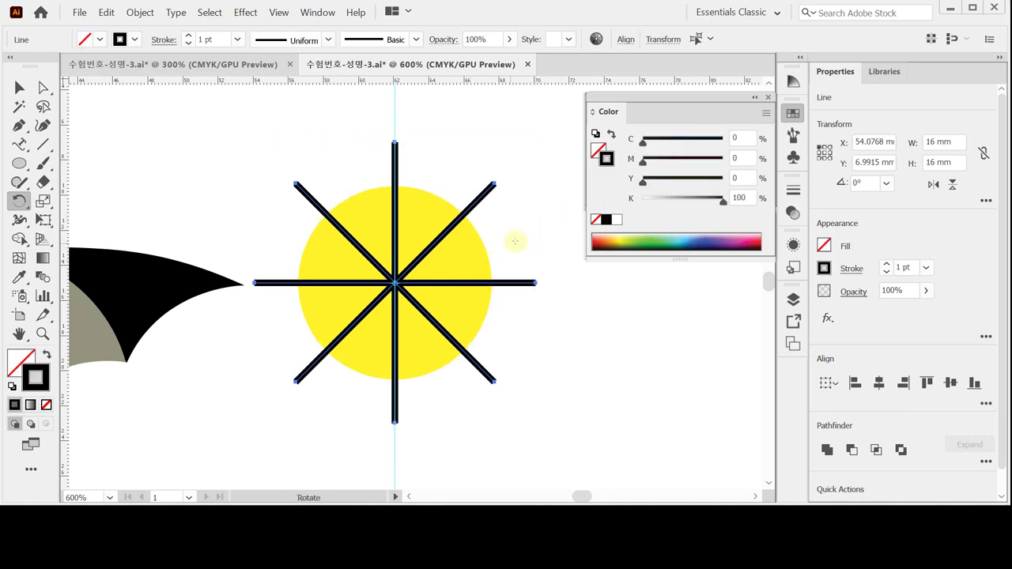
pyautogui.hotkey('ctrl', 's')
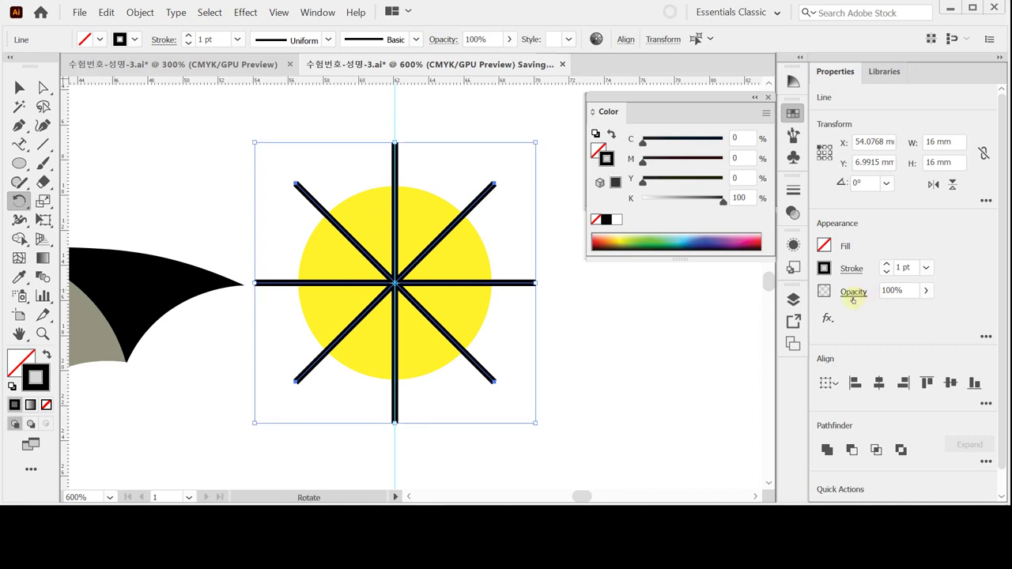
# Step: Apply a Twist effect of 30° to the four black lines and expand their appearance into paths
pyautogui.click(827, 317)
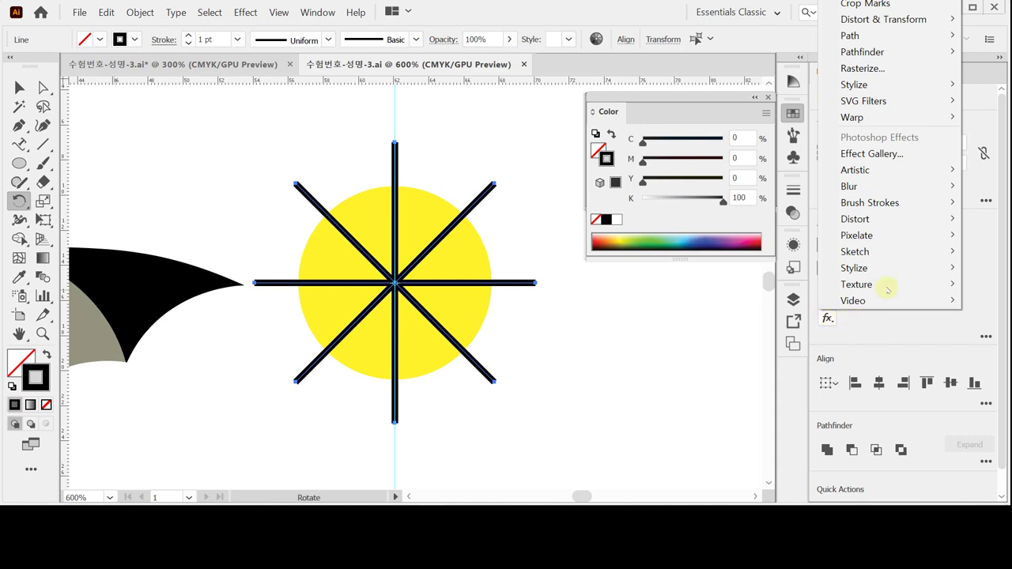
pyautogui.moveTo(925, 26)
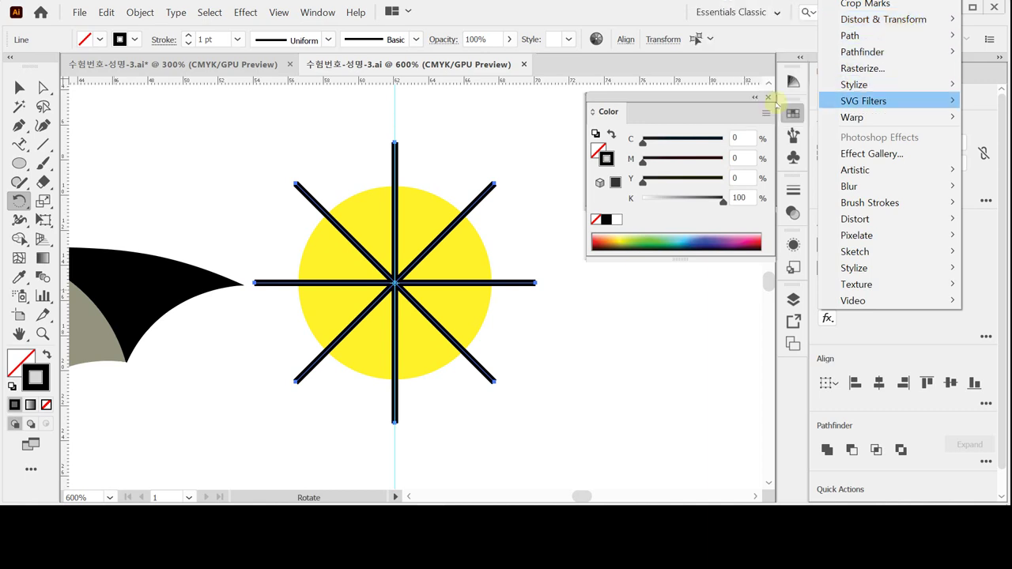
pyautogui.moveTo(852, 23)
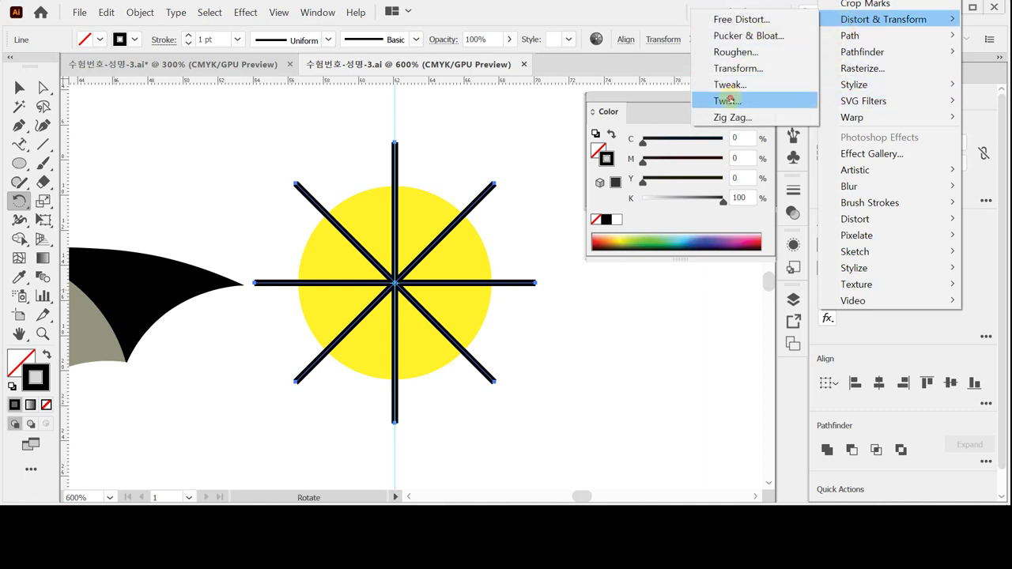
pyautogui.click(727, 97)
pyautogui.moveTo(312, 163); pyautogui.dragTo(176, 114)
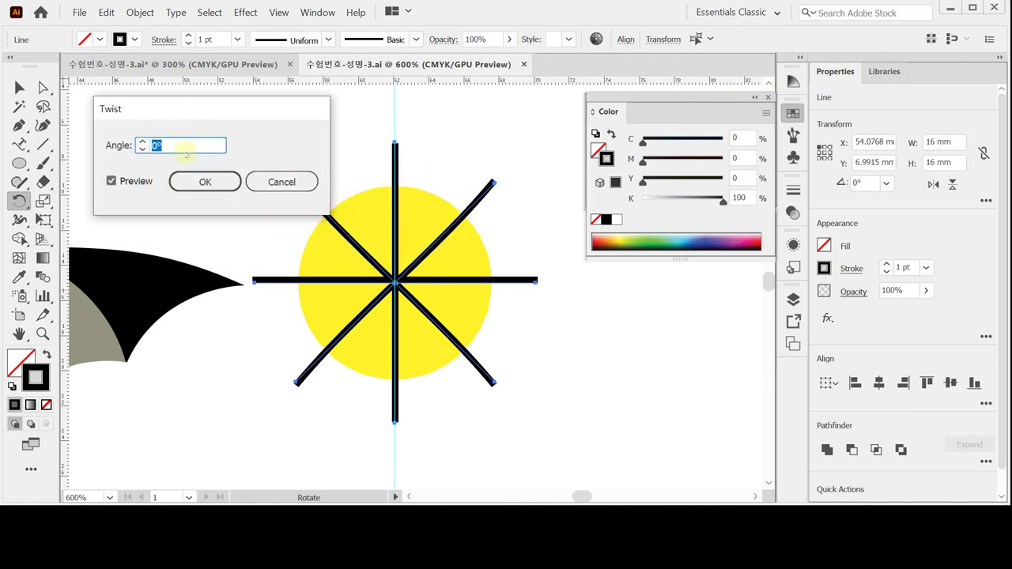
pyautogui.click(143, 142)
pyautogui.click(142, 142)
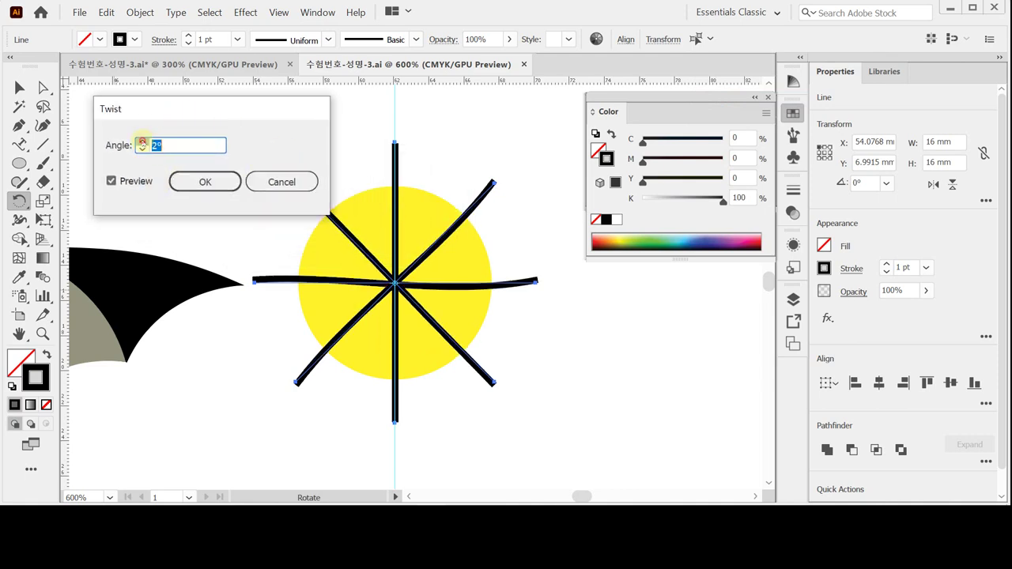
pyautogui.click(142, 142)
pyautogui.click(142, 142)
pyautogui.click(143, 142)
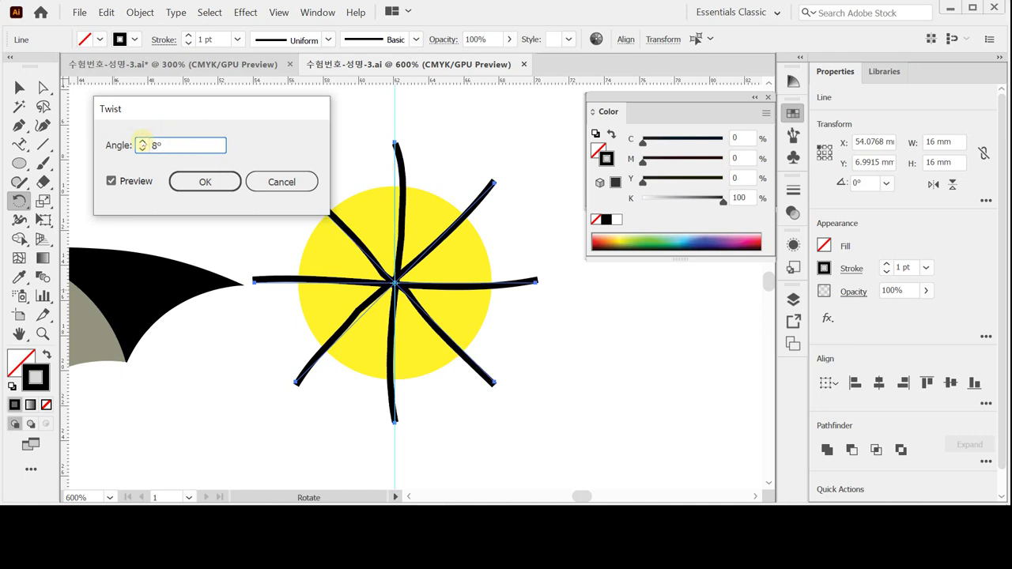
pyautogui.click(143, 142)
pyautogui.click(142, 141)
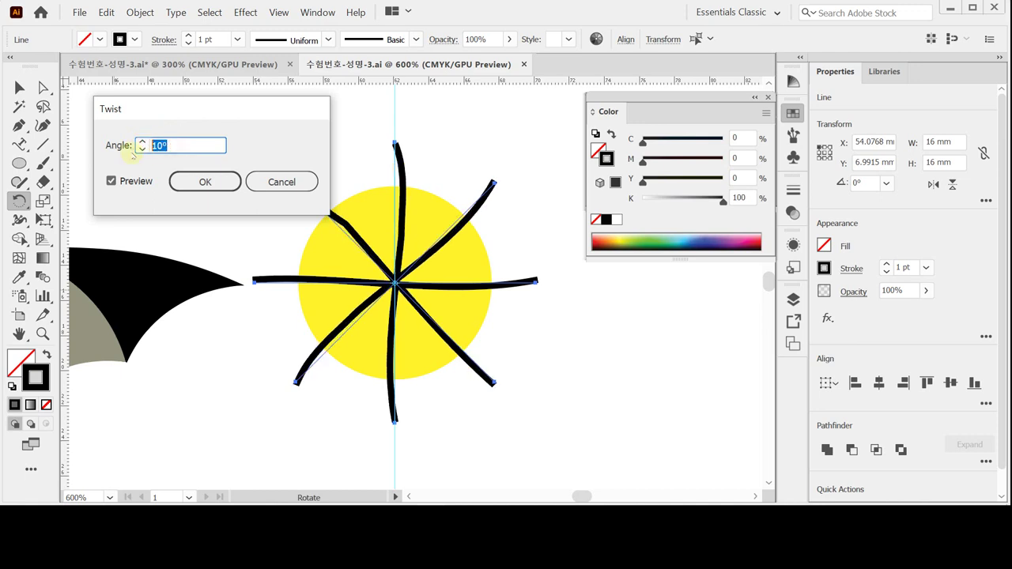
pyautogui.write('30')
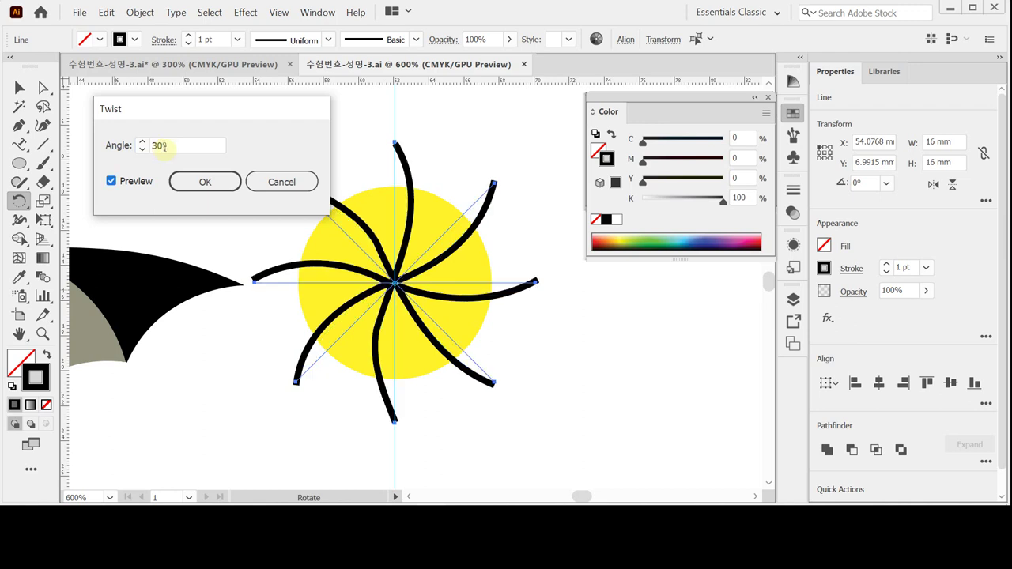
pyautogui.click(204, 181)
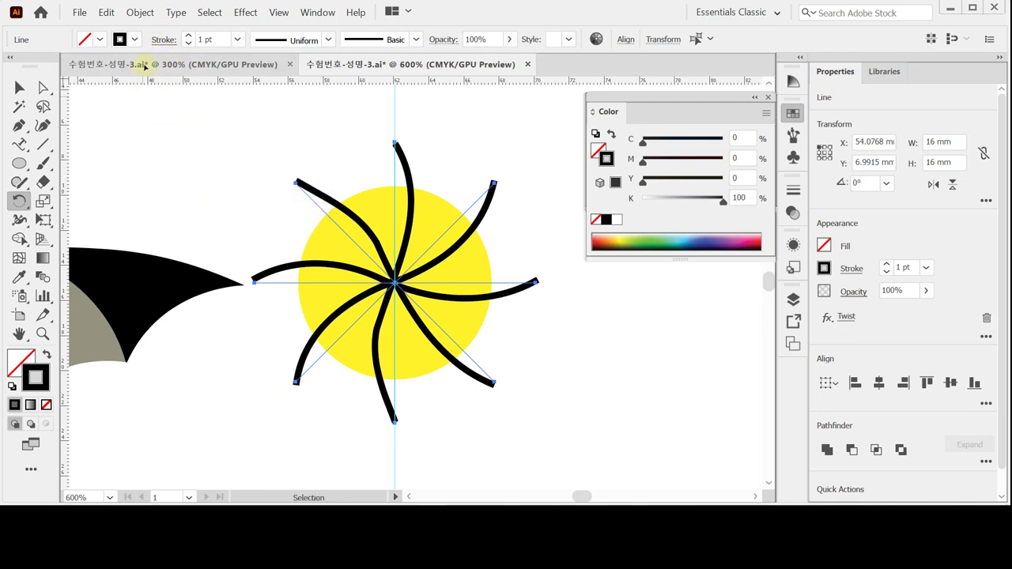
pyautogui.click(140, 12)
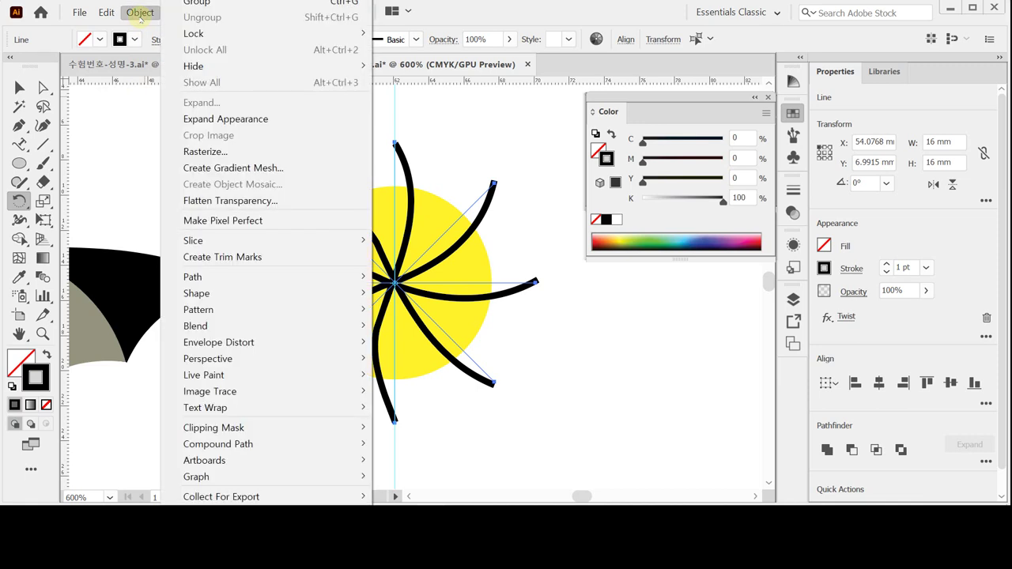
pyautogui.click(245, 120)
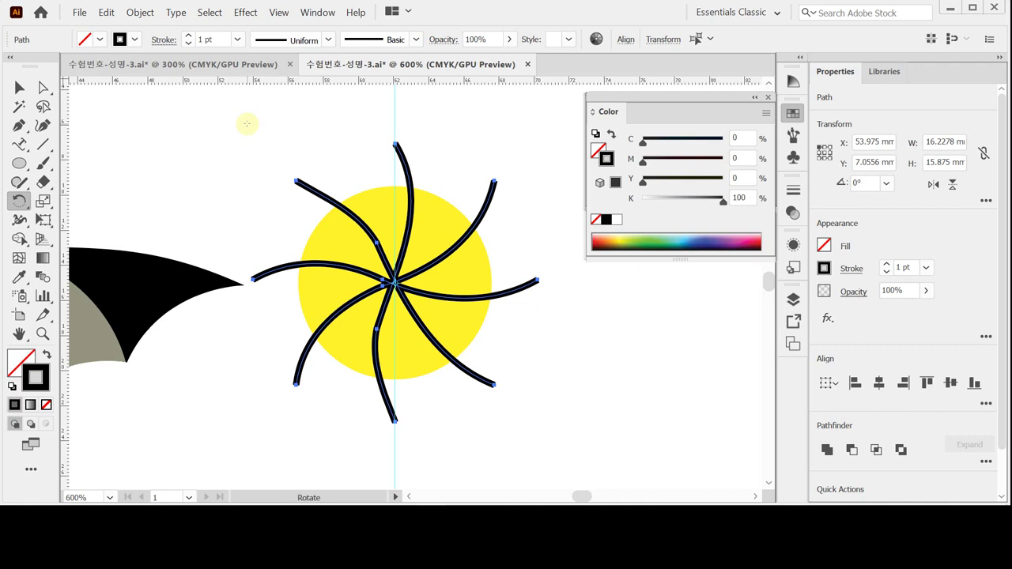
pyautogui.moveTo(252, 141); pyautogui.dragTo(490, 357)
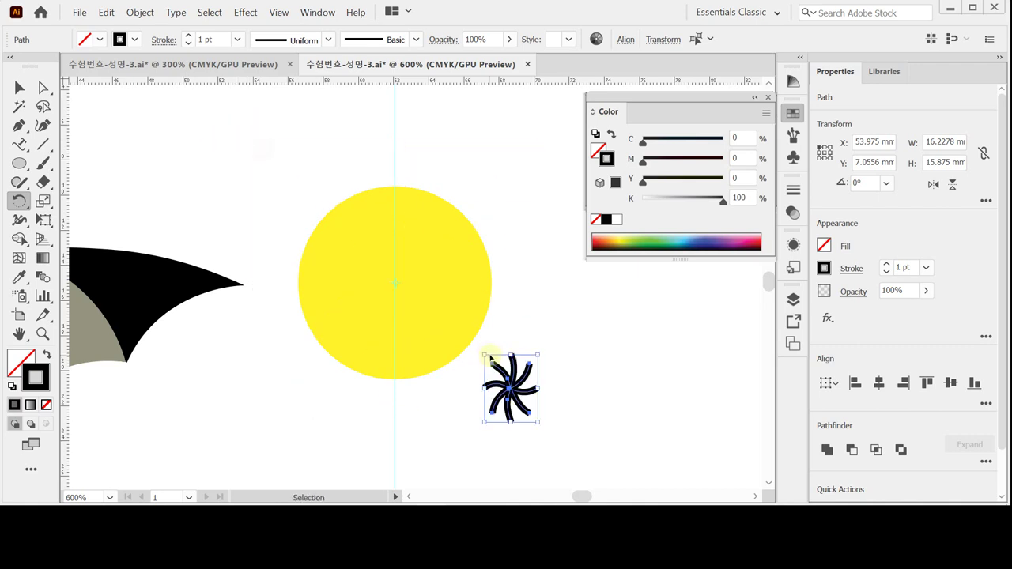
pyautogui.hotkey('ctrl', 'z')
pyautogui.click(226, 128)
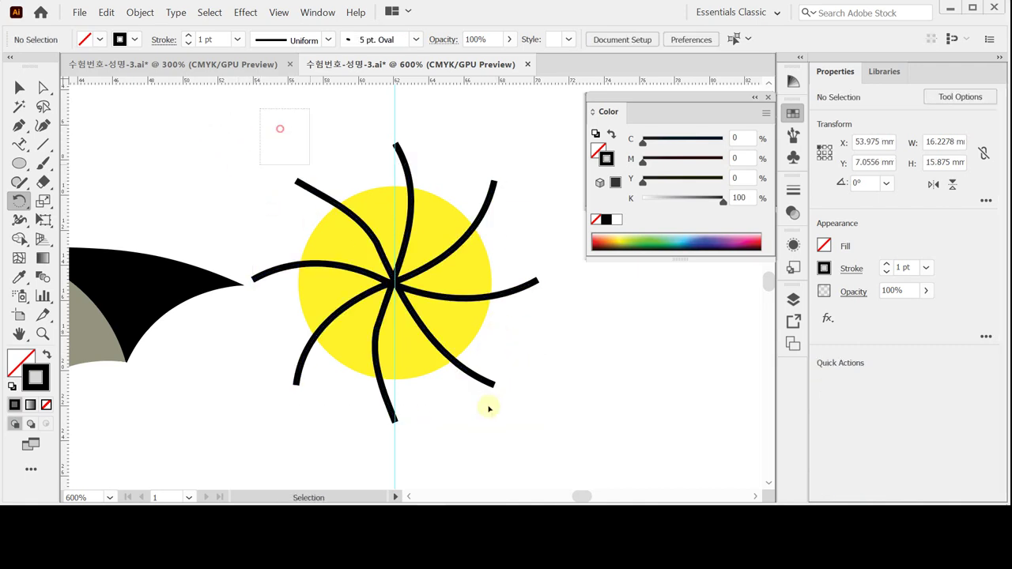
# Step: Select the twisted lines together with the yellow circle and align all their centres horizontally and vertically
pyautogui.hotkey('ctrl', 'a')
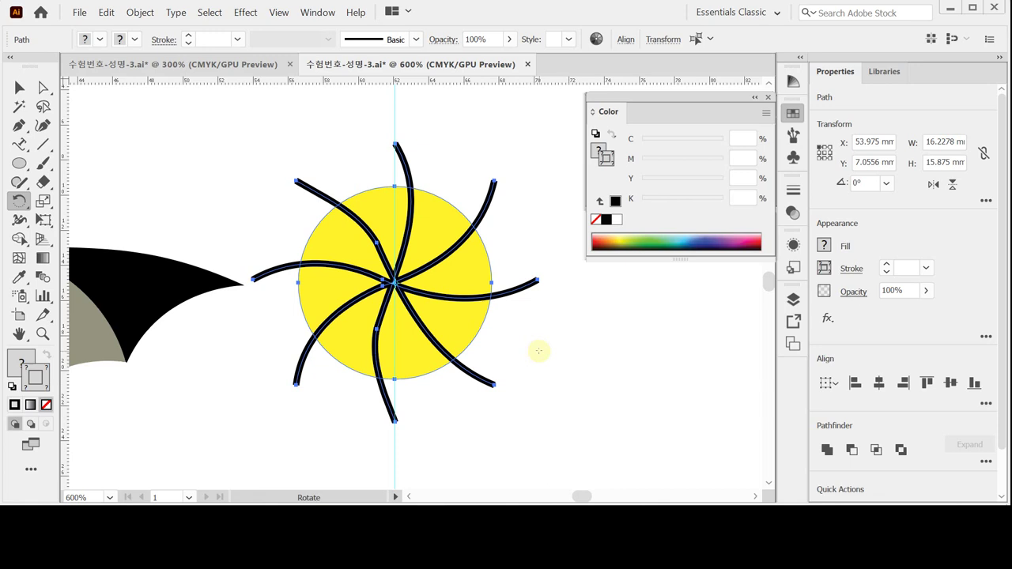
pyautogui.click(878, 382)
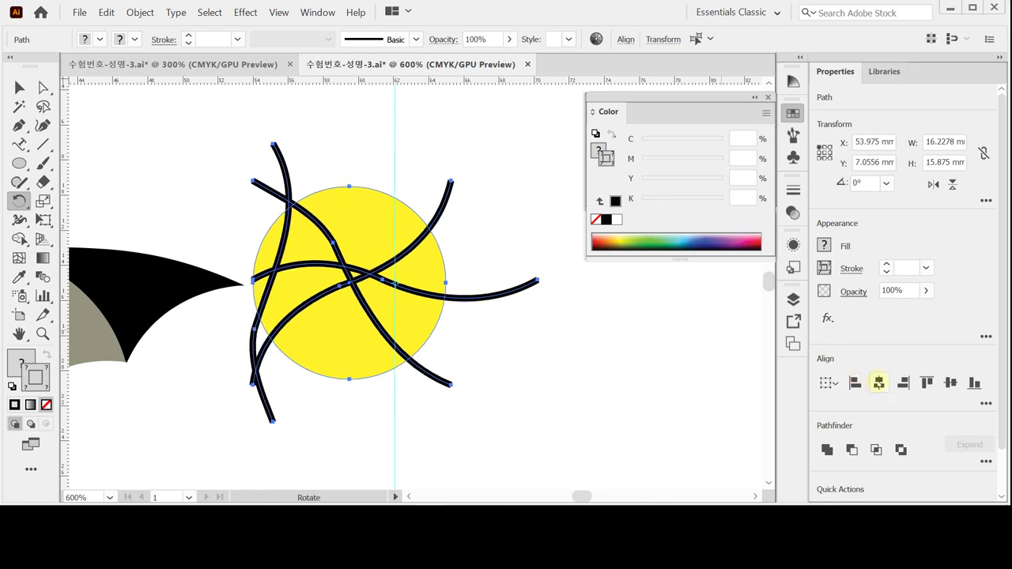
pyautogui.click(878, 383)
pyautogui.click(950, 383)
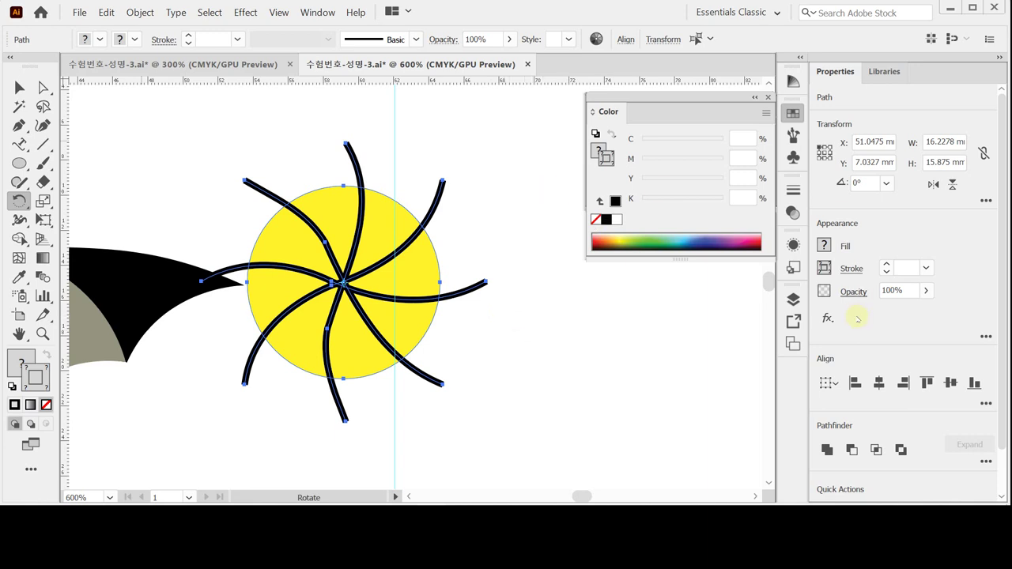
# Step: Divide the yellow circle into curved segments along the twisted lines with the Pathfinder Divide operation and deselect the result
pyautogui.click(985, 461)
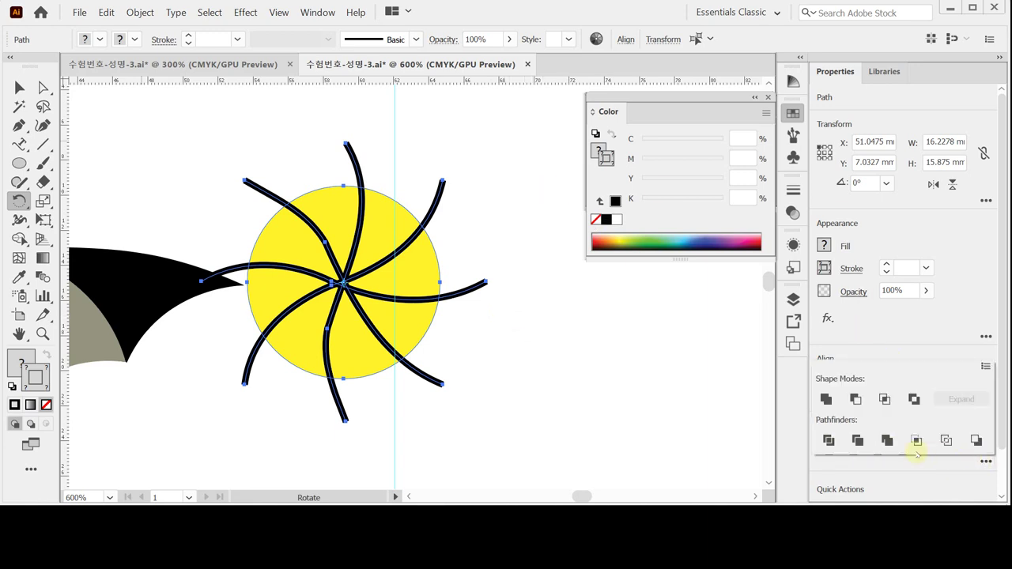
pyautogui.click(828, 440)
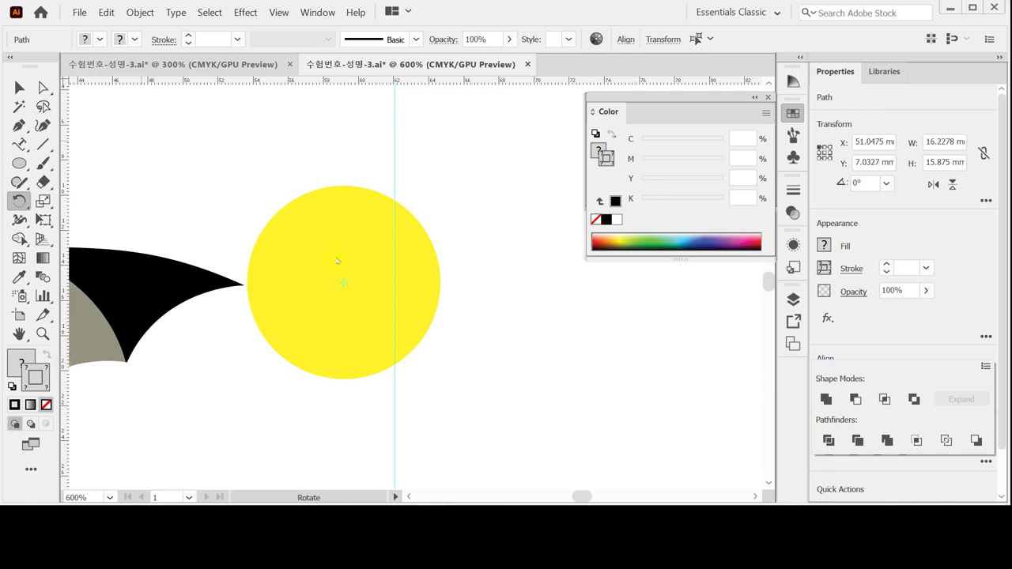
pyautogui.click(22, 87)
pyautogui.click(182, 174)
# Step: Isolate the divided circle's group and fill four alternating segments with red, magenta 90% and yellow 100%
pyautogui.click(320, 272)
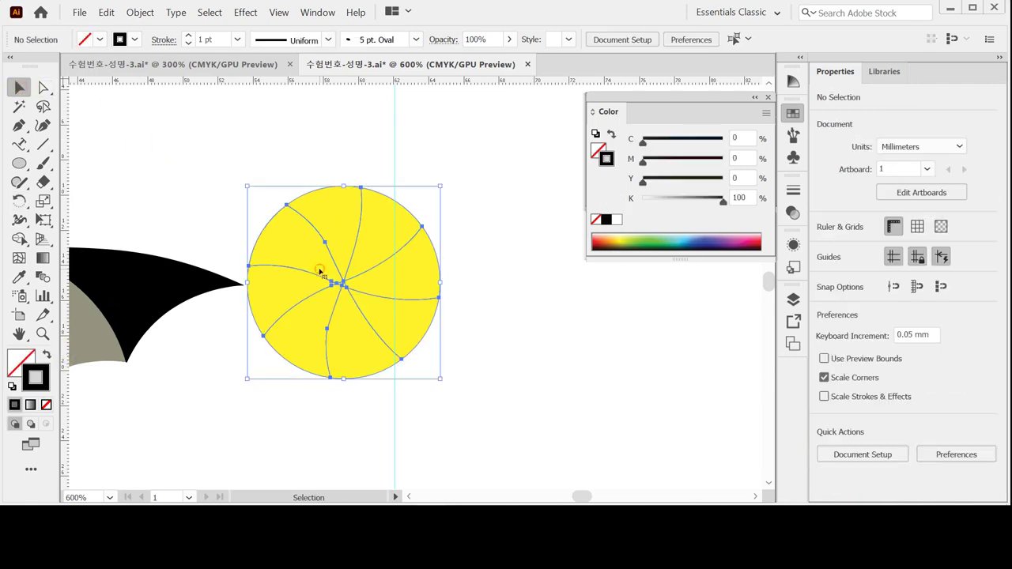
pyautogui.doubleClick(320, 272)
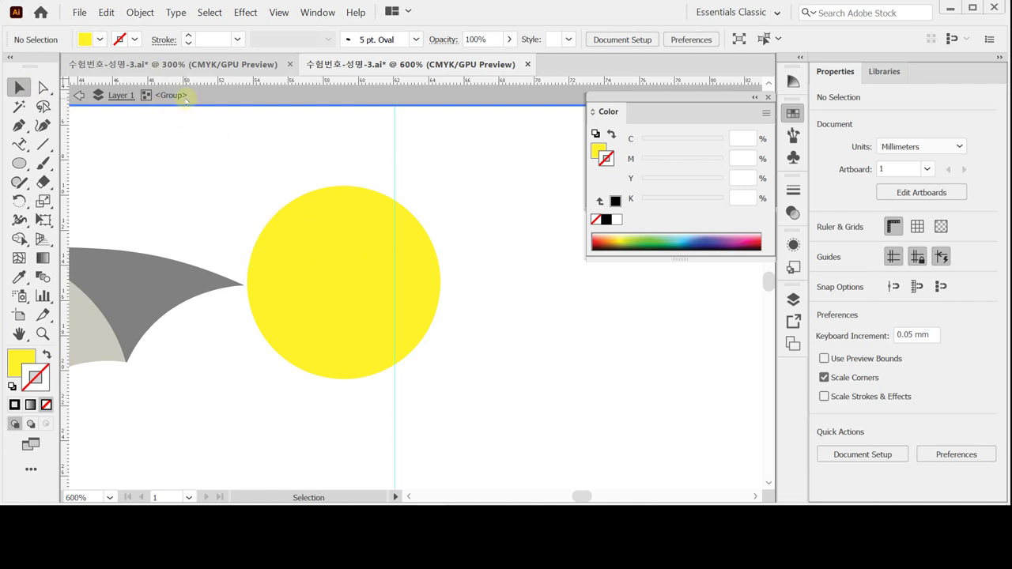
pyautogui.click(336, 273)
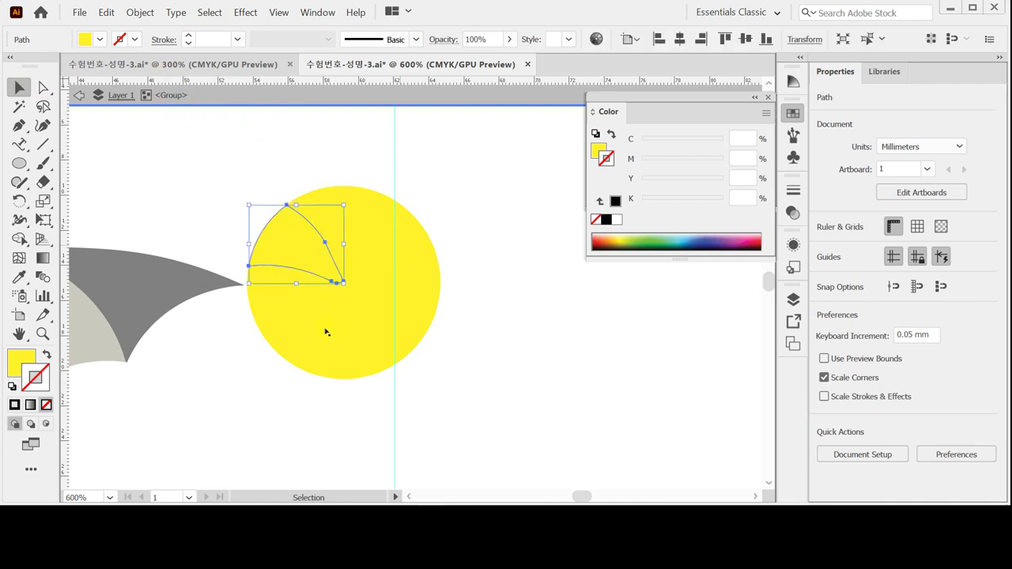
pyautogui.keyDown('shift'); pyautogui.click(395, 326); pyautogui.keyUp('shift')
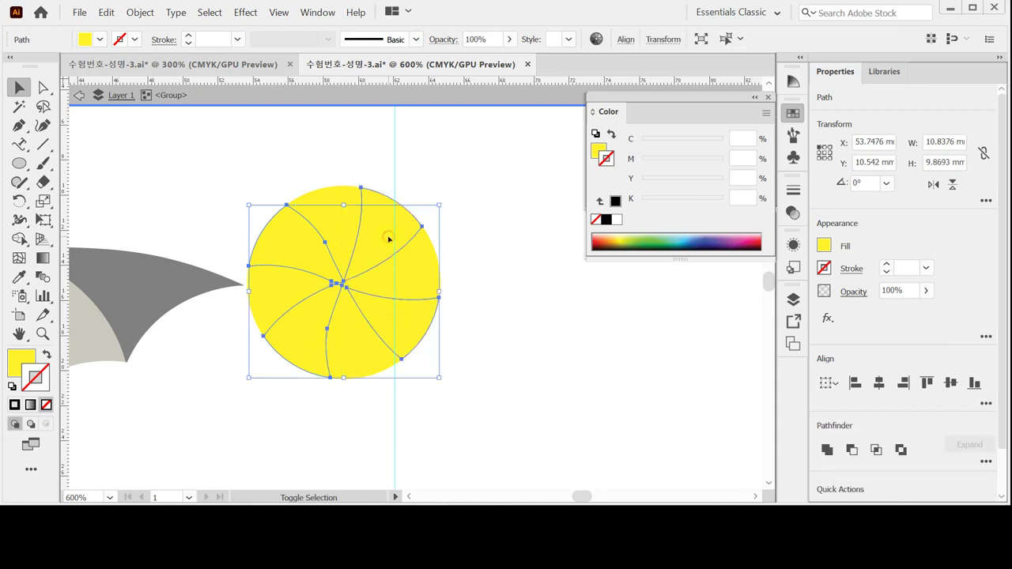
pyautogui.keyDown('shift'); pyautogui.click(388, 238); pyautogui.keyUp('shift')
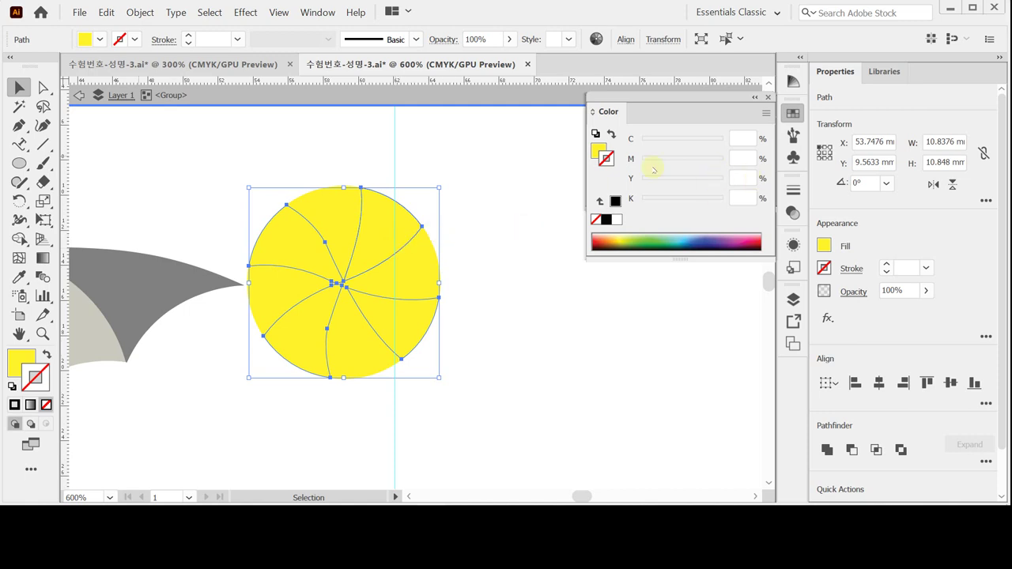
pyautogui.click(600, 149)
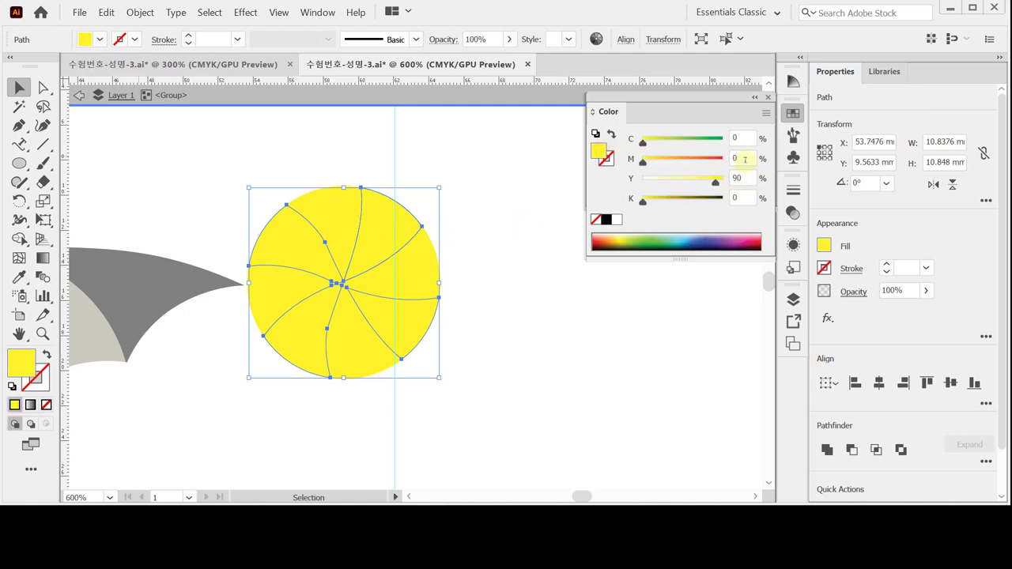
pyautogui.click(744, 159)
pyautogui.write('90')
pyautogui.press('Tab')
pyautogui.write('100')
pyautogui.press('Return')
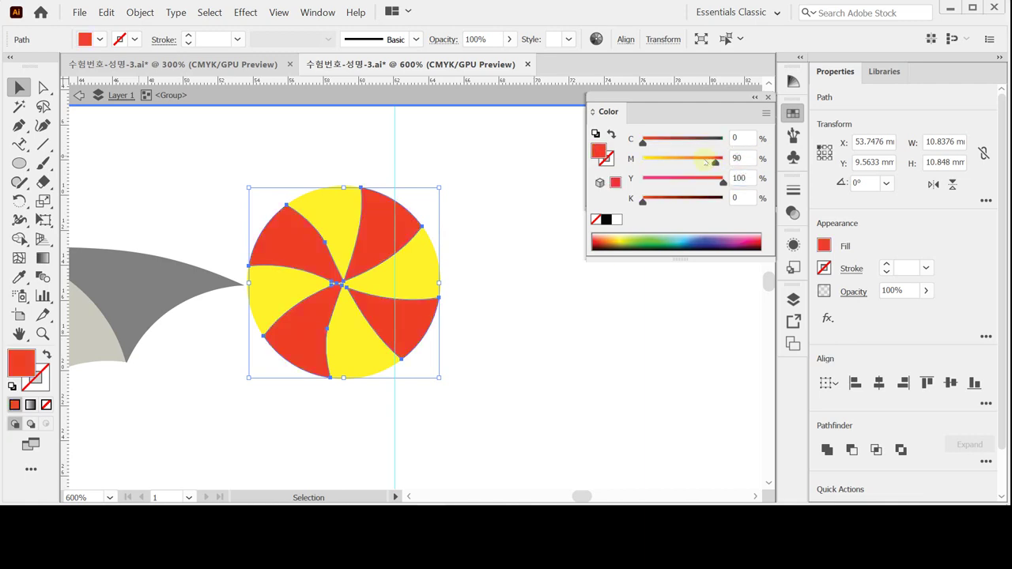
# Step: Leave the group's isolation and move the whole candy circle sideways onto the vertical guide
pyautogui.press('Escape')
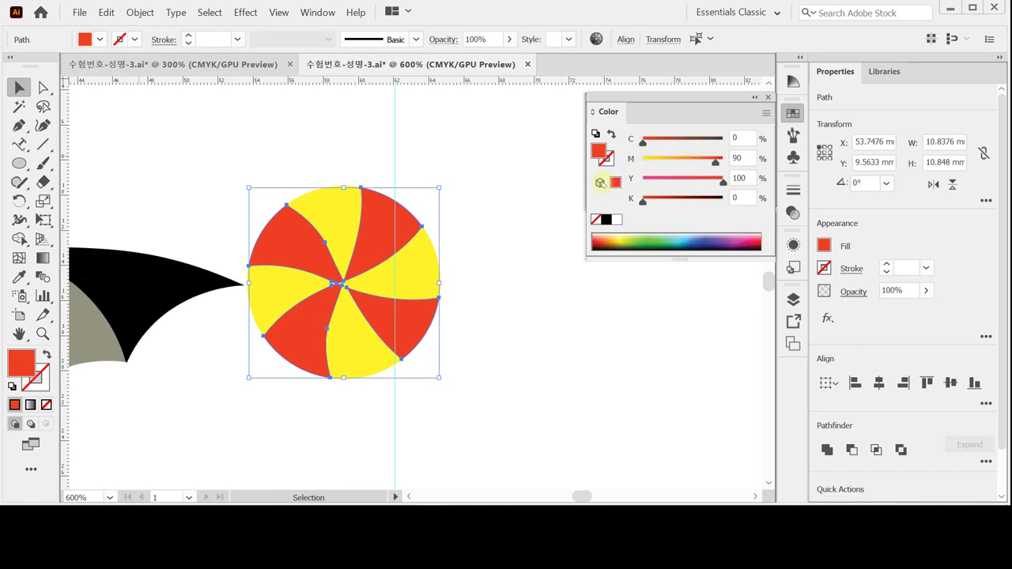
pyautogui.click(451, 266)
pyautogui.moveTo(405, 267); pyautogui.dragTo(470, 203)
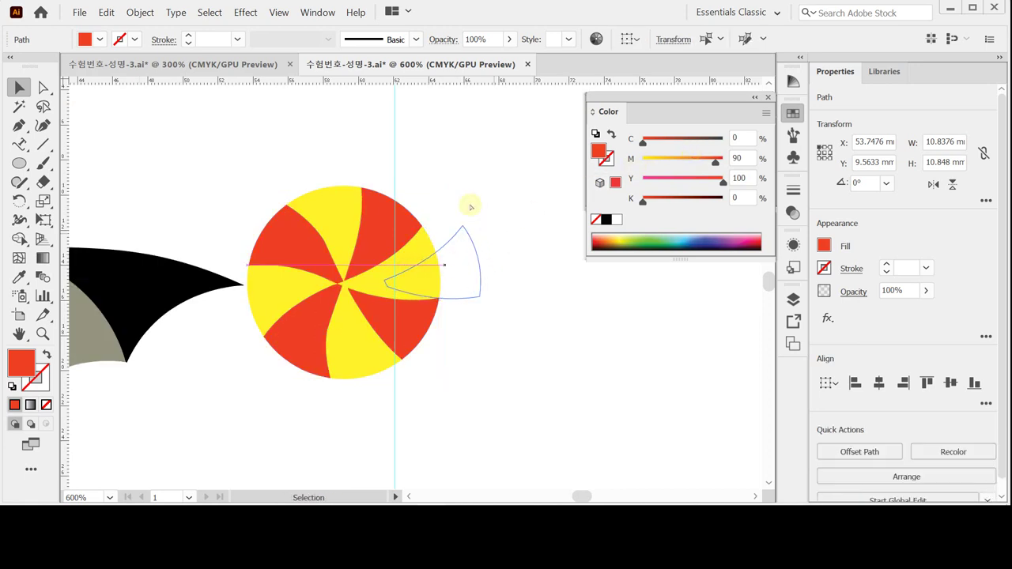
pyautogui.press('Escape')
pyautogui.click(260, 140)
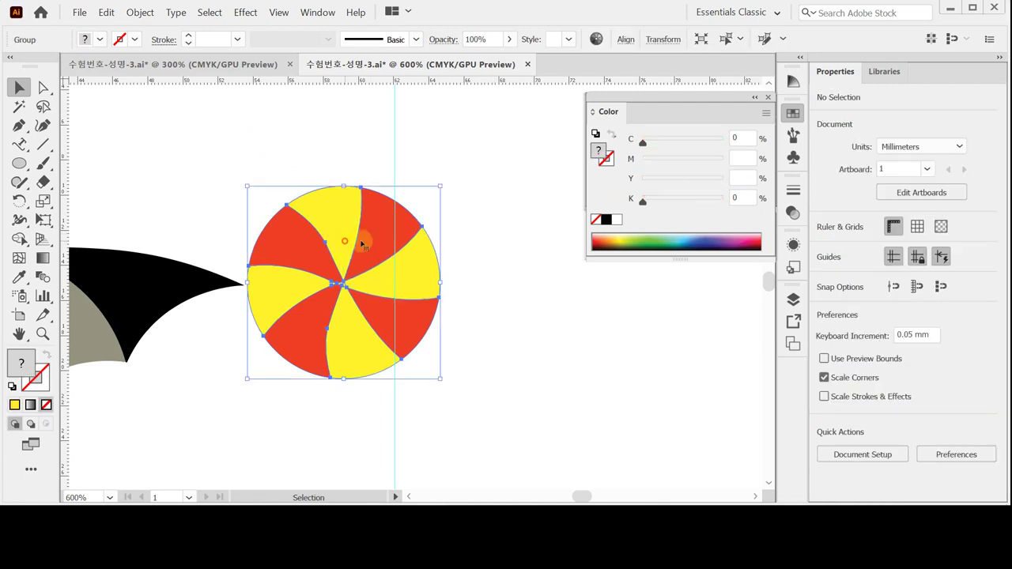
pyautogui.moveTo(361, 237); pyautogui.dragTo(407, 240)
pyautogui.click(532, 314)
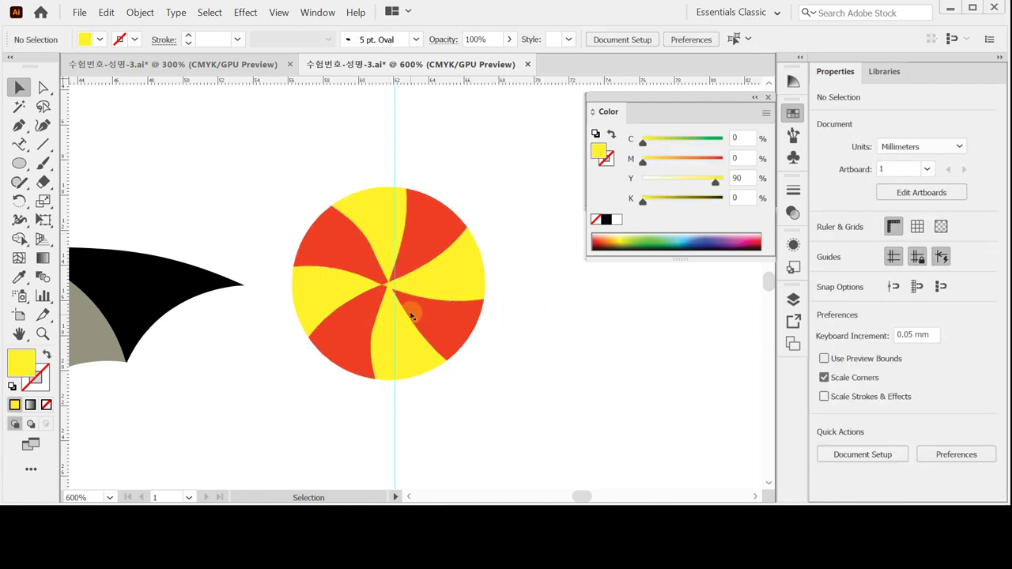
# Step: Isolate the candy circle's group, tidy its centre so the red and yellow segments meet at one point, and leave isolation
pyautogui.doubleClick(389, 294)
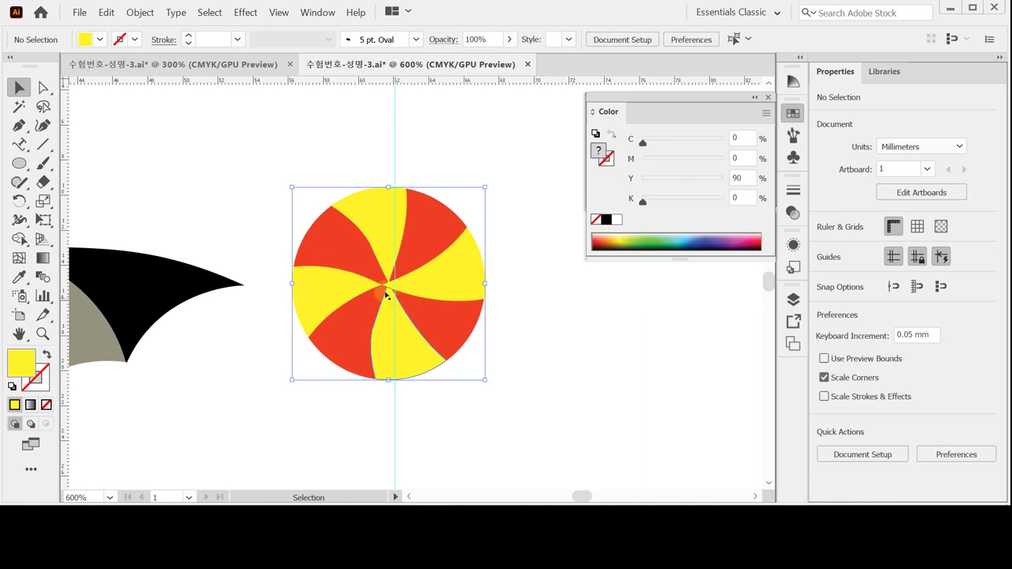
pyautogui.hotkey('ctrl', '=')
pyautogui.hotkey('ctrl', '=')
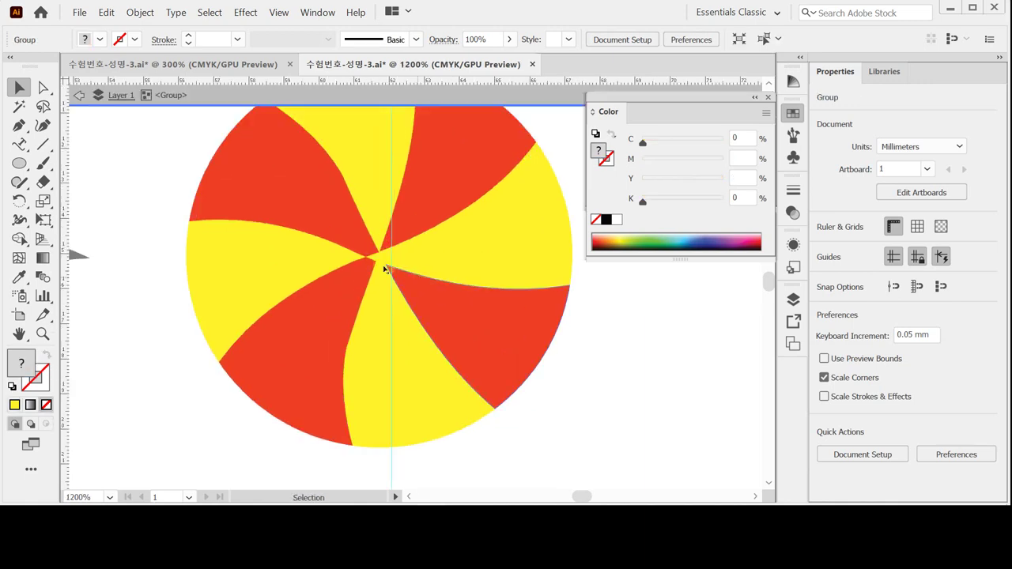
pyautogui.click(379, 257)
pyautogui.click(377, 257)
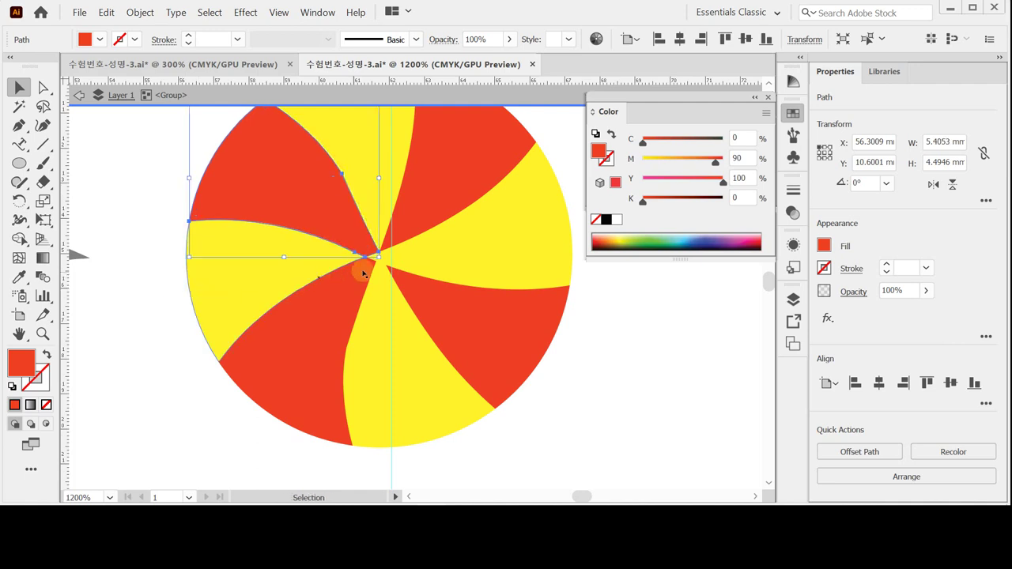
pyautogui.moveTo(372, 256); pyautogui.dragTo(378, 254)
pyautogui.click(136, 310)
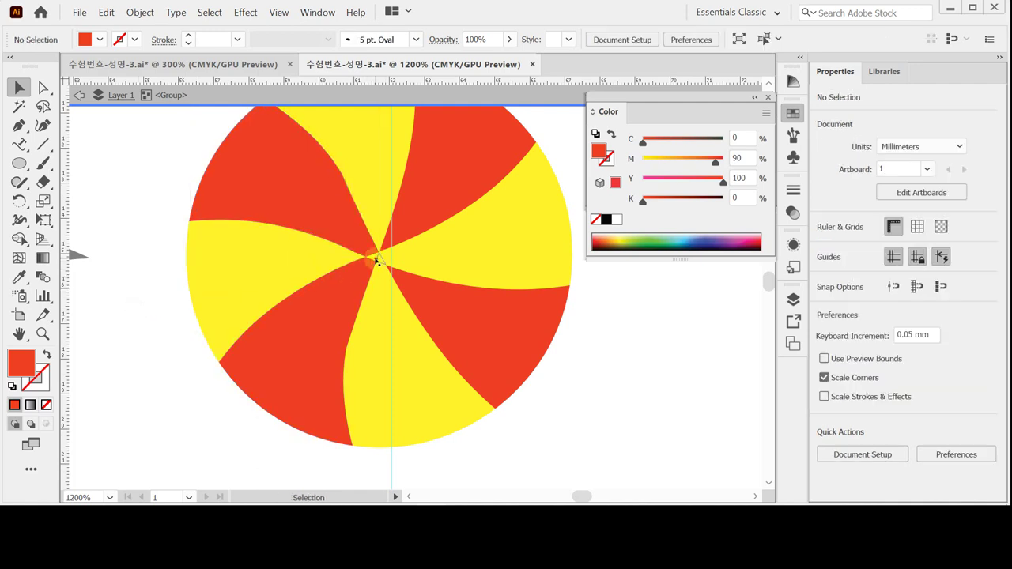
pyautogui.click(379, 257)
pyautogui.click(388, 295)
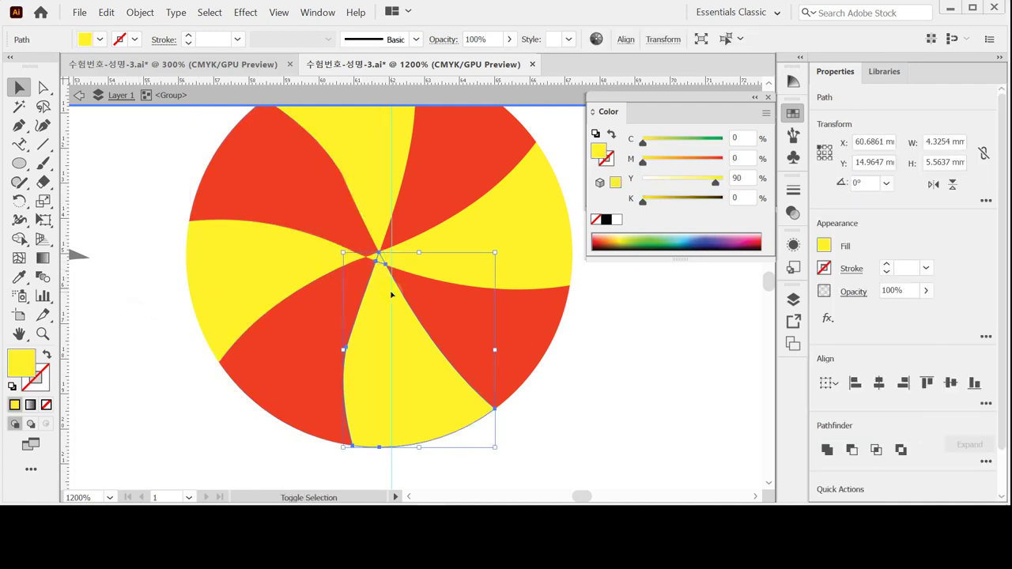
pyautogui.click(125, 309)
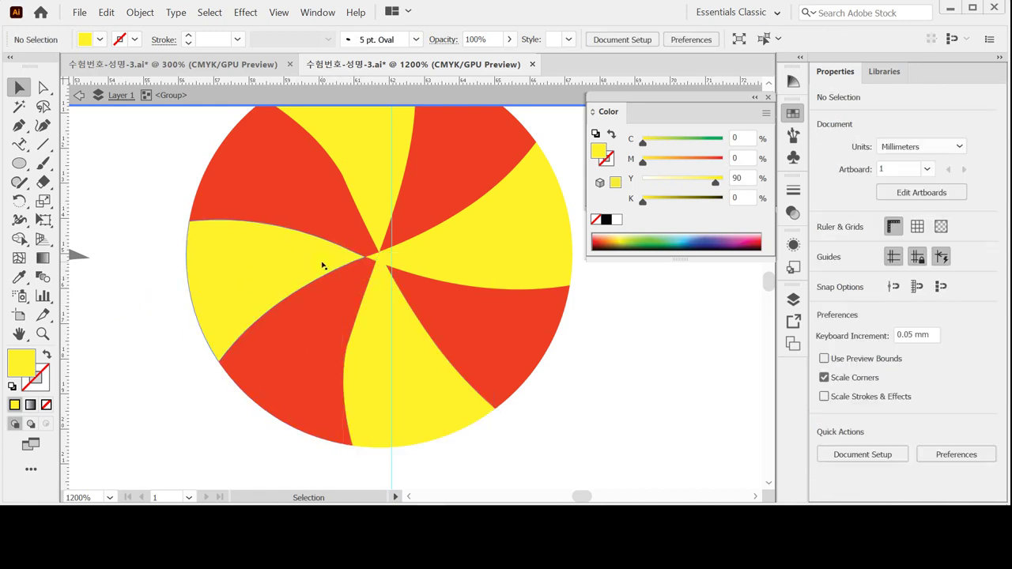
pyautogui.hotkey('ctrl', '-')
pyautogui.click(403, 270)
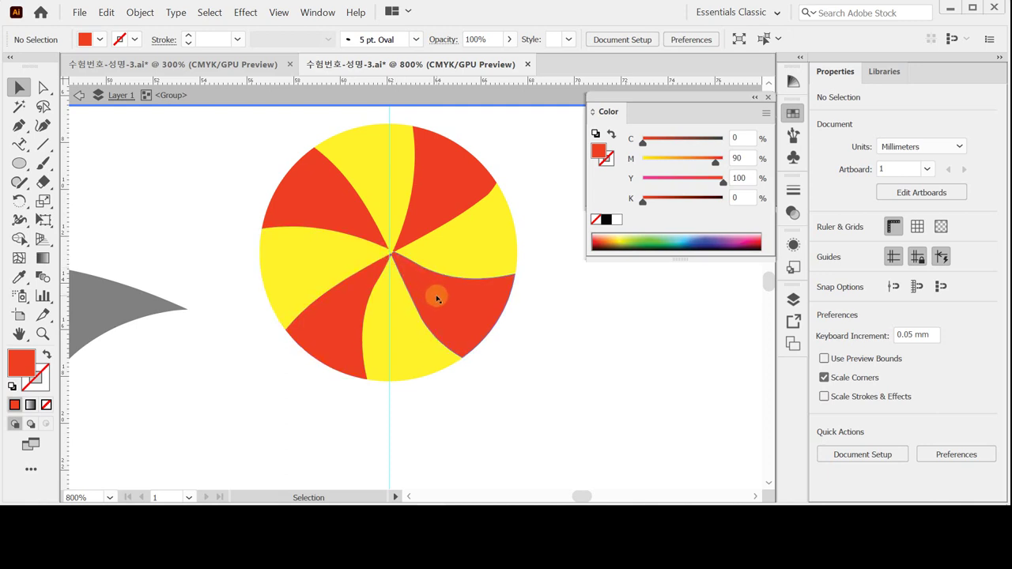
pyautogui.doubleClick(544, 330)
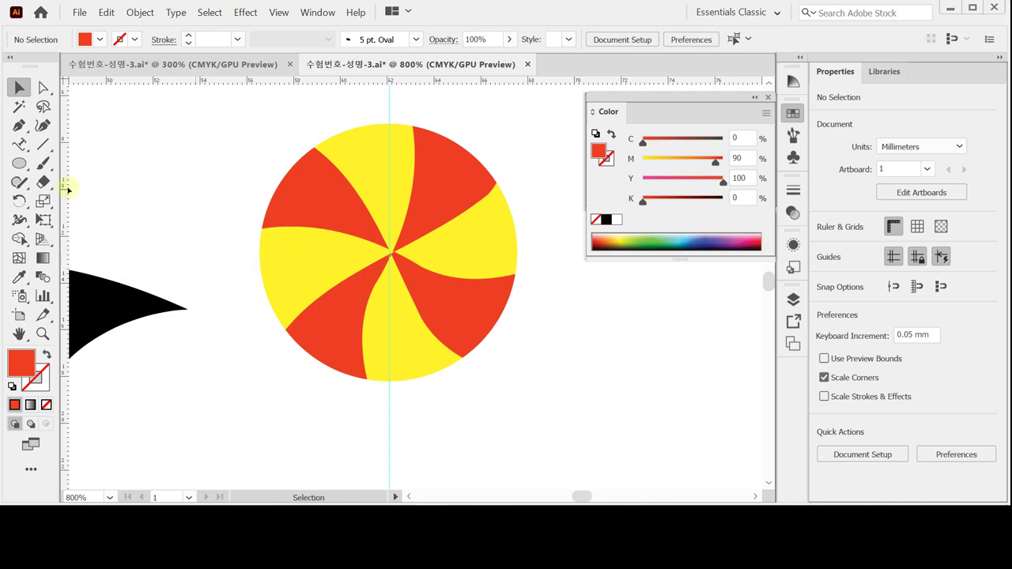
# Step: Draw a rounded rectangle about 1.2 × 12.3 mm as the lollipop stick, running down along the vertical guide from the candy circle's lower edge
pyautogui.click(19, 163)
pyautogui.click(19, 163)
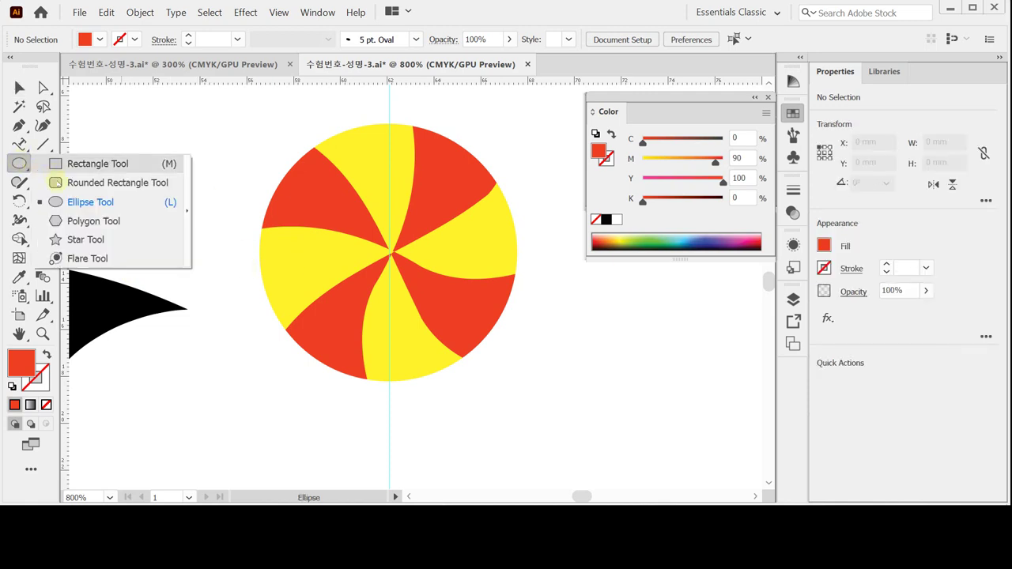
pyautogui.click(60, 184)
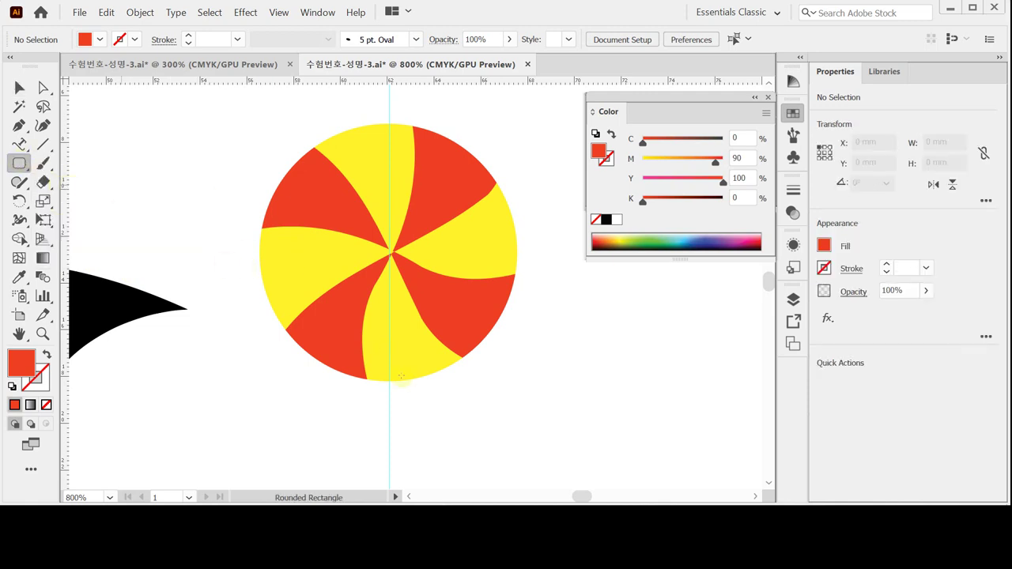
pyautogui.hotkey('ctrl', '-')
pyautogui.hotkey('ctrl', '-')
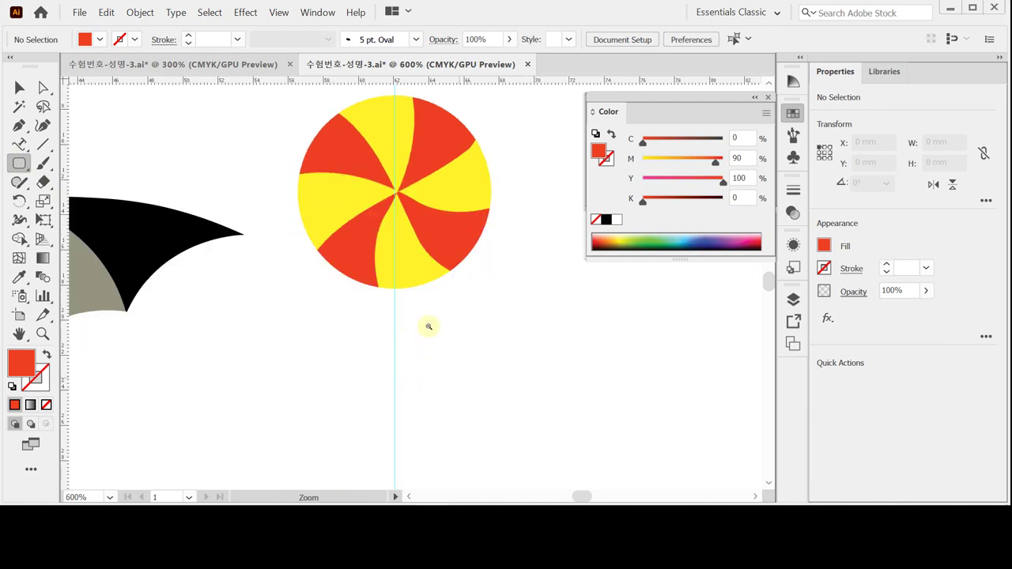
pyautogui.moveTo(384, 240); pyautogui.dragTo(398, 382)
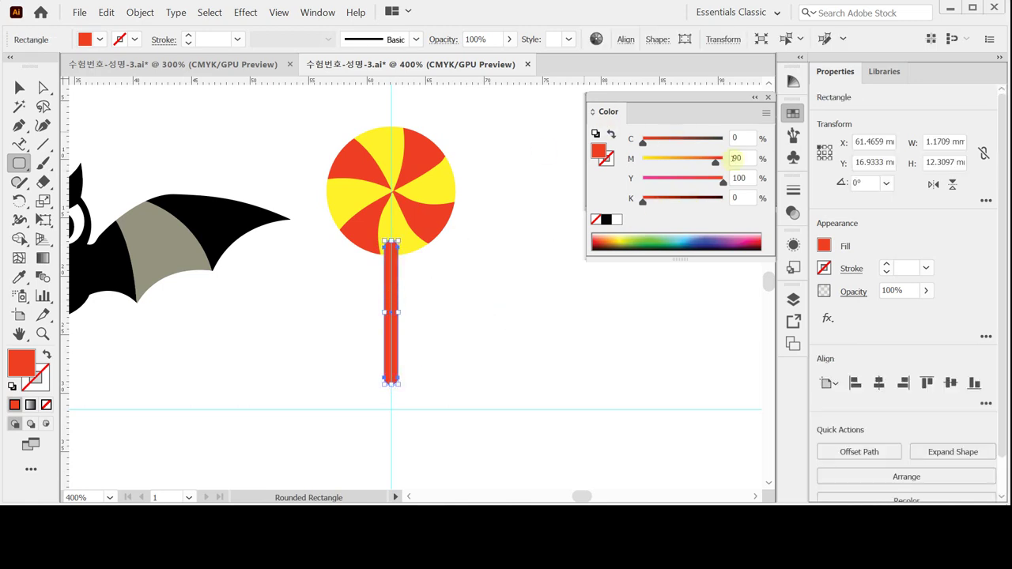
# Step: Fill the lollipop stick with magenta 60%, yellow 90% and black 20%
pyautogui.click(744, 158)
pyautogui.write('60')
pyautogui.press('Tab')
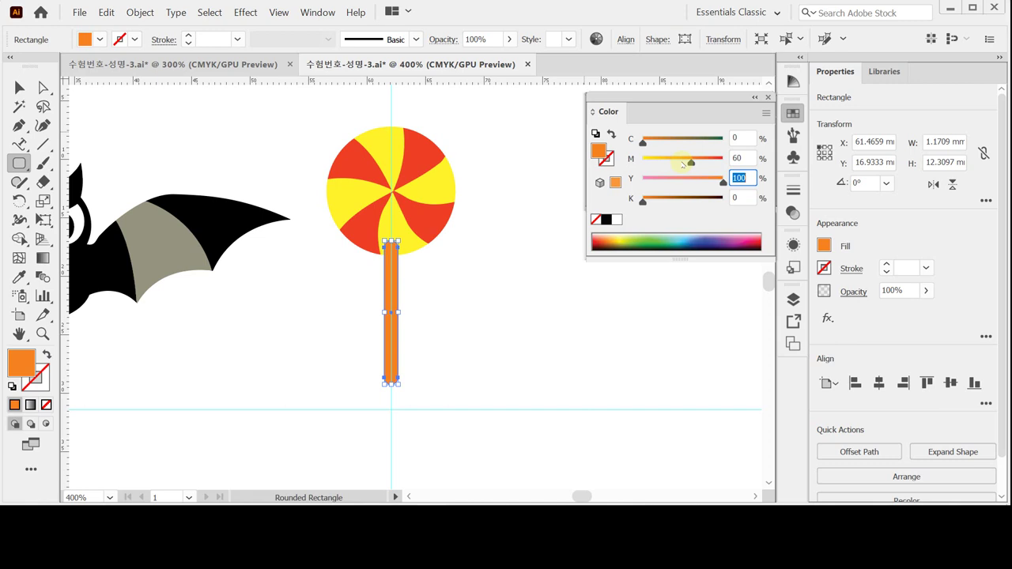
pyautogui.write('90')
pyautogui.press('Tab')
pyautogui.write('20')
pyautogui.press('Return')
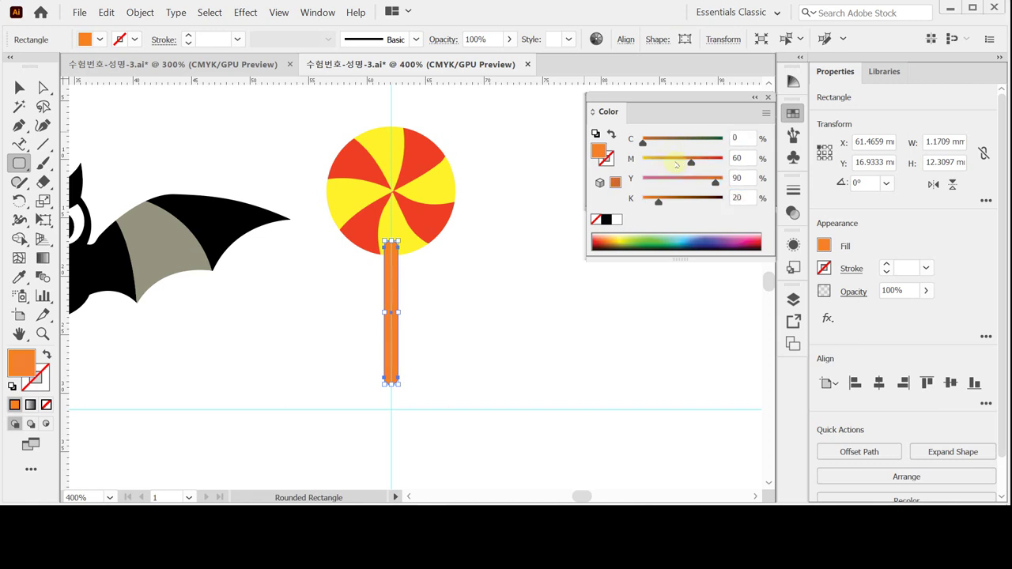
# Step: Send the stick to the back and align it with the candy circle on their horizontal centres
pyautogui.rightClick(390, 291)
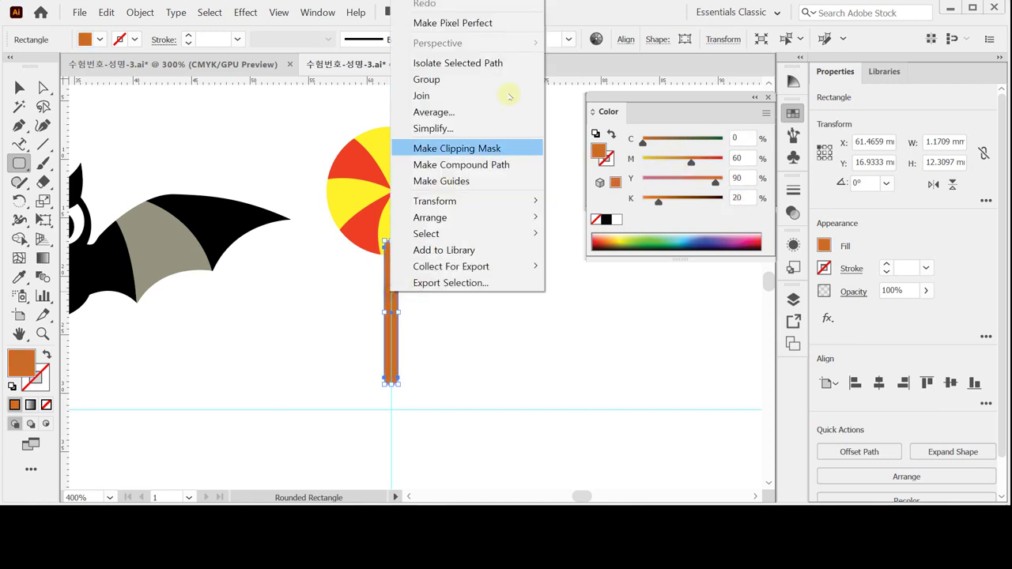
pyautogui.moveTo(486, 217)
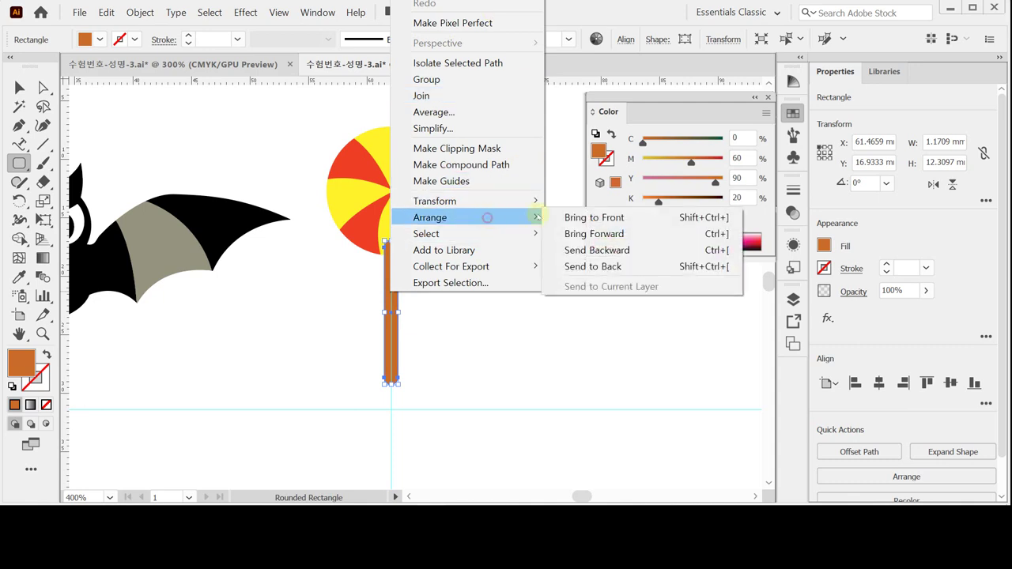
pyautogui.click(582, 263)
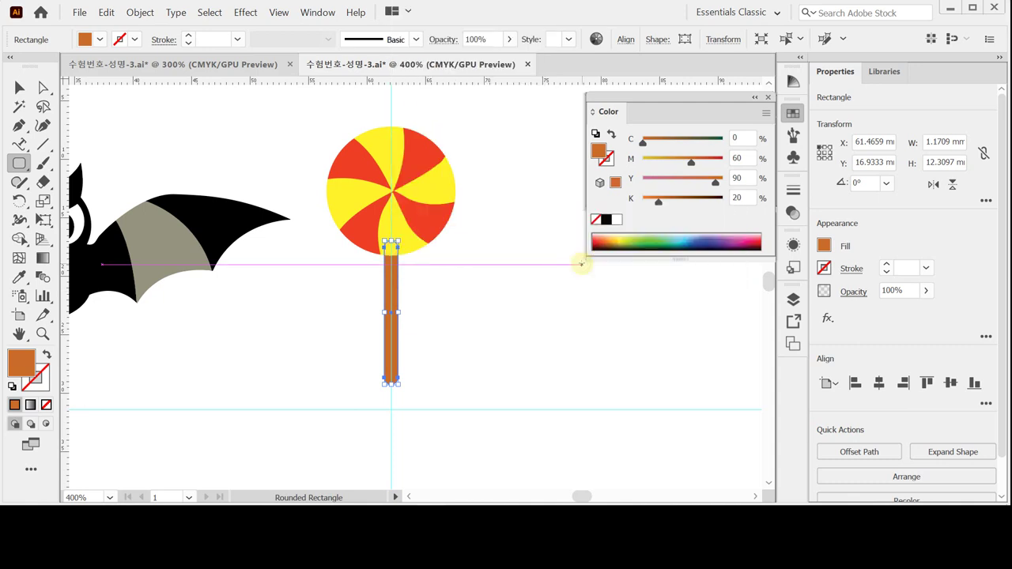
pyautogui.click(19, 87)
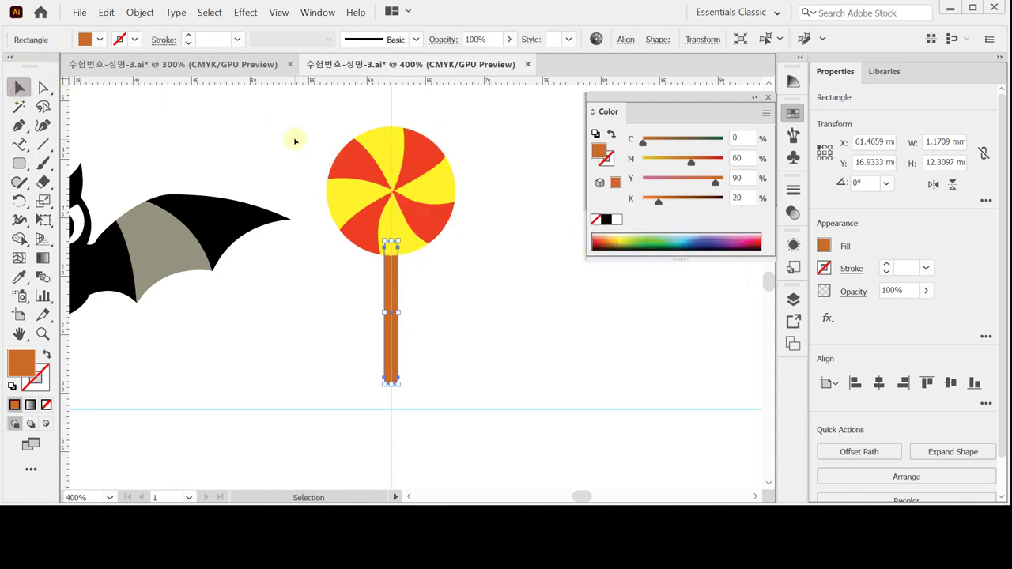
pyautogui.moveTo(300, 138); pyautogui.dragTo(471, 309)
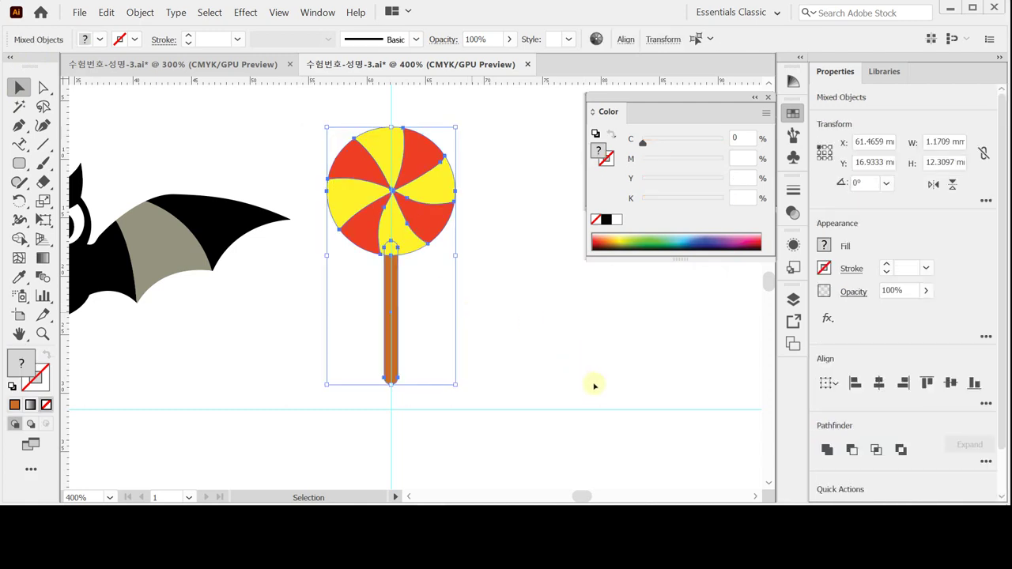
pyautogui.click(878, 381)
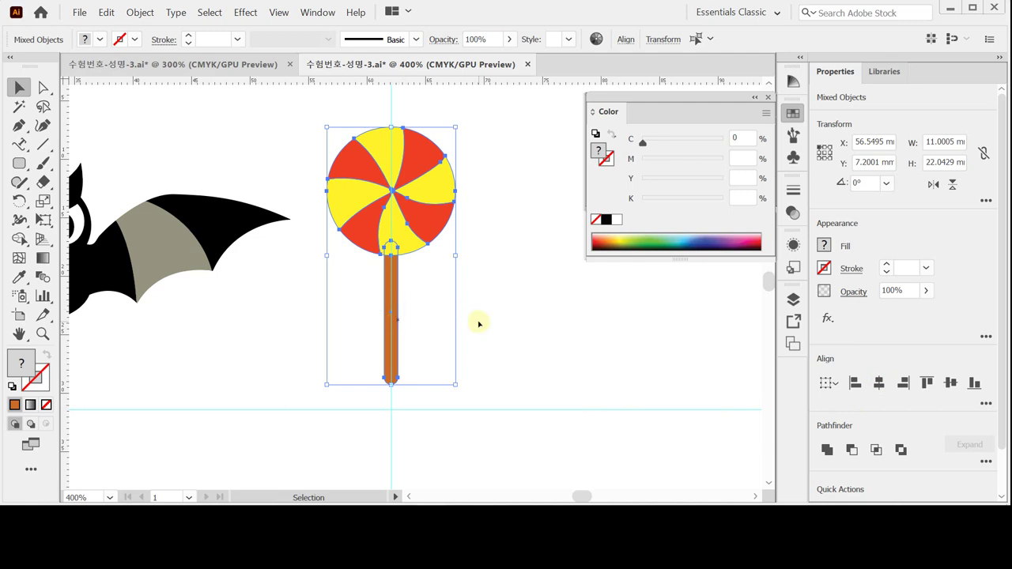
pyautogui.click(508, 362)
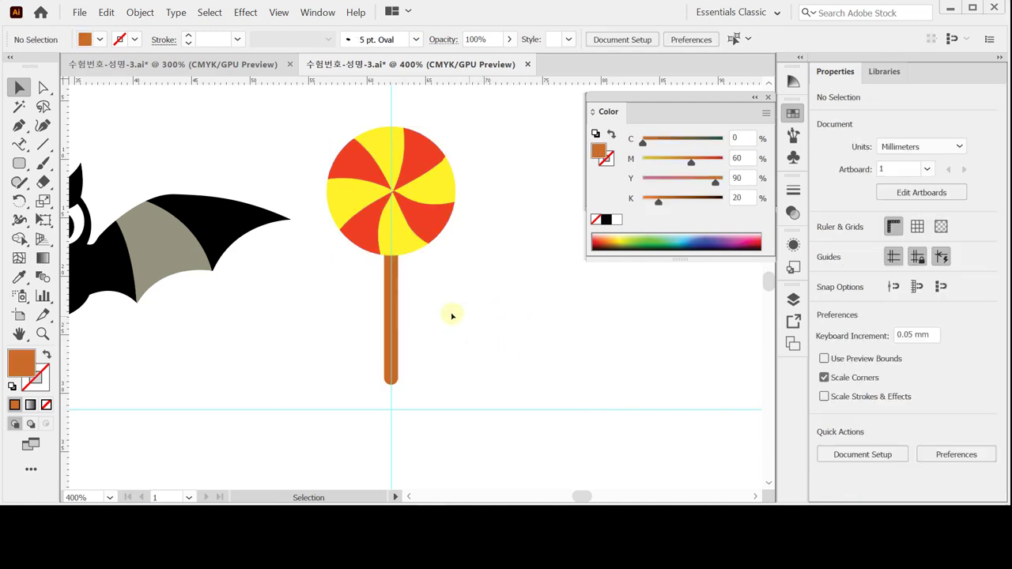
# Step: Make a copy of the whole lollipop scaled uniformly to 75%
pyautogui.moveTo(305, 140); pyautogui.dragTo(420, 286)
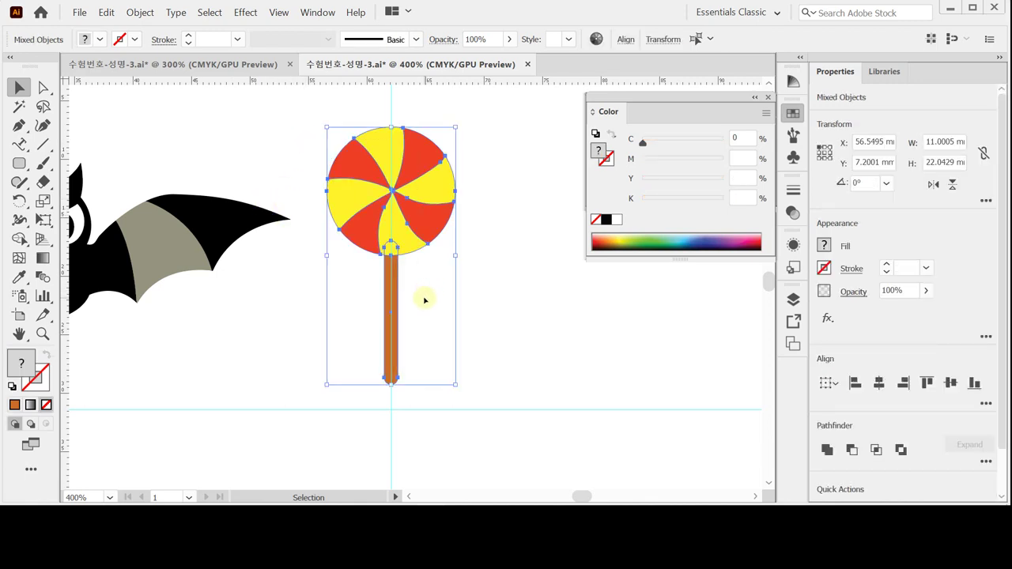
pyautogui.click(43, 201)
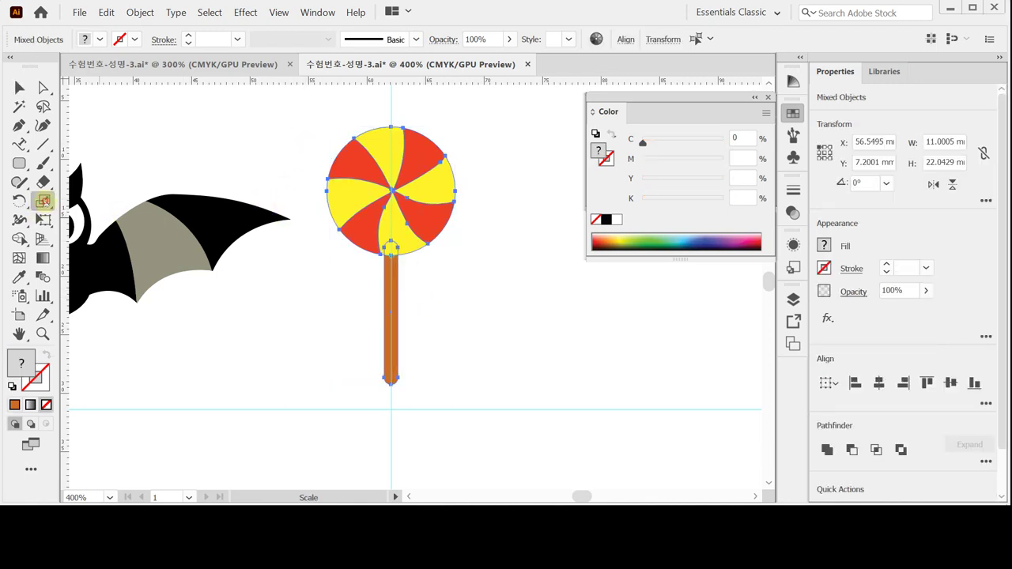
pyautogui.doubleClick(44, 203)
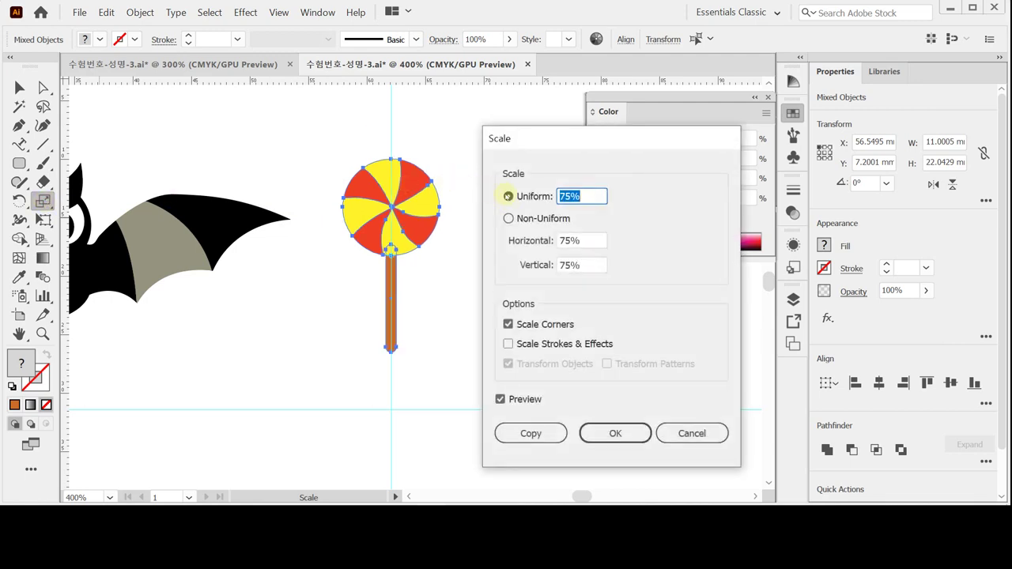
pyautogui.click(531, 434)
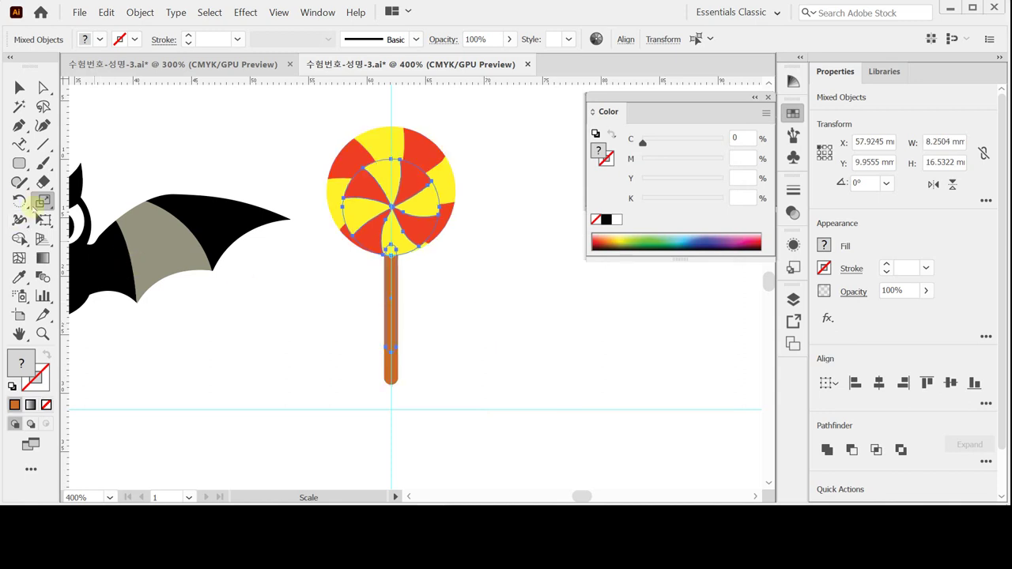
# Step: Rotate the smaller lollipop by -45°, place it to the lower right of the large one, and deselect it
pyautogui.doubleClick(20, 201)
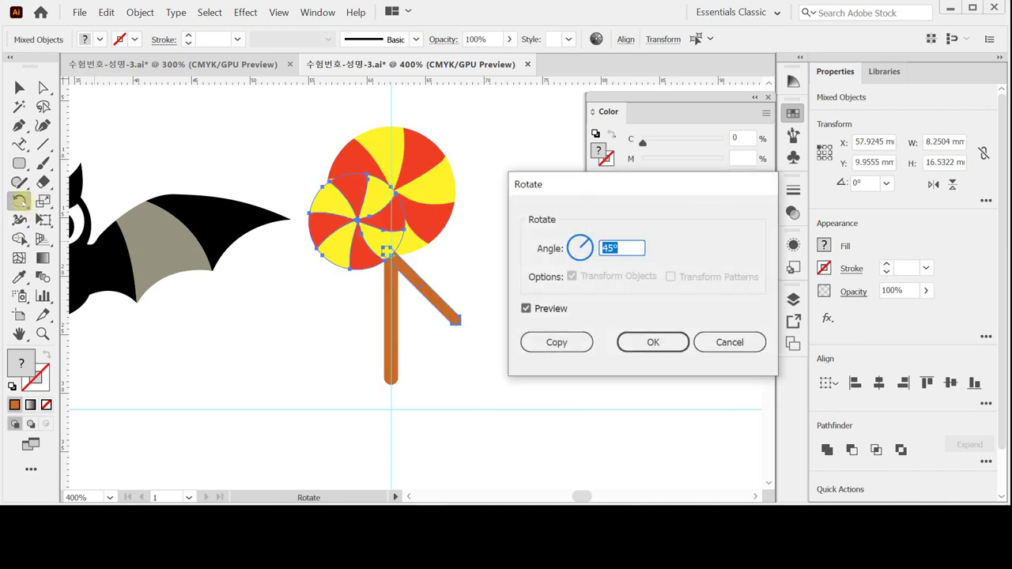
pyautogui.write('-45')
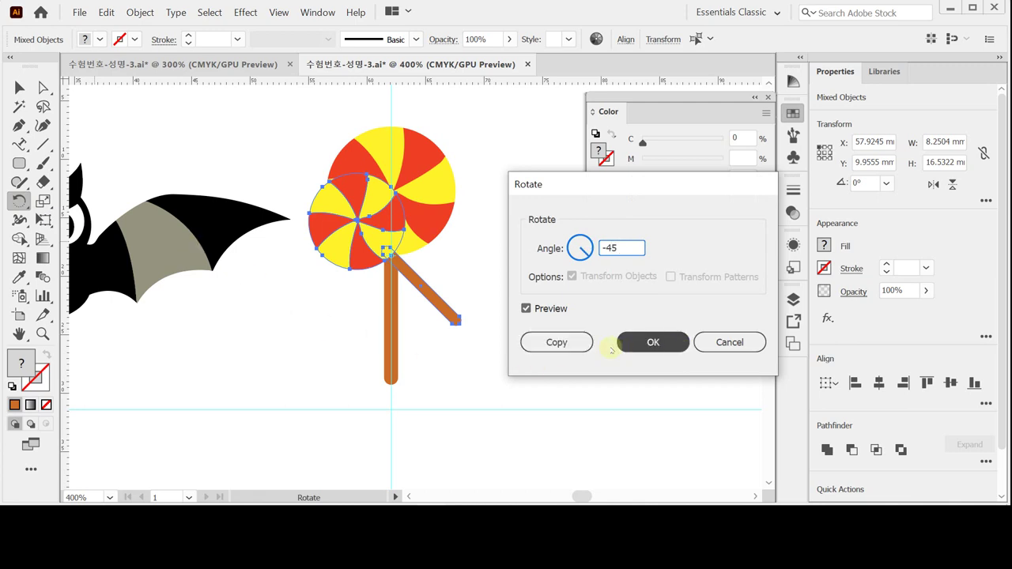
pyautogui.click(642, 350)
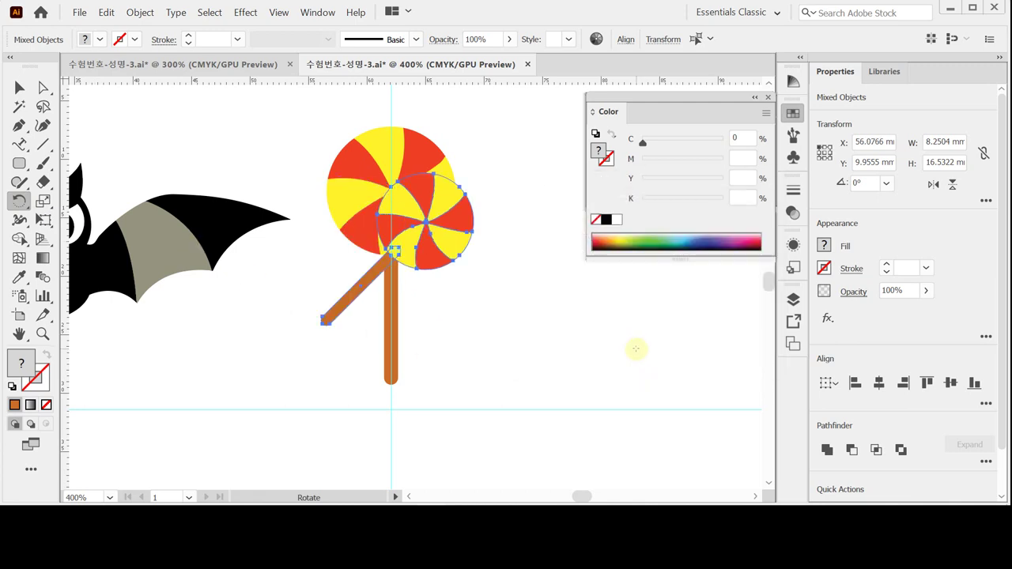
pyautogui.moveTo(422, 245); pyautogui.dragTo(528, 310)
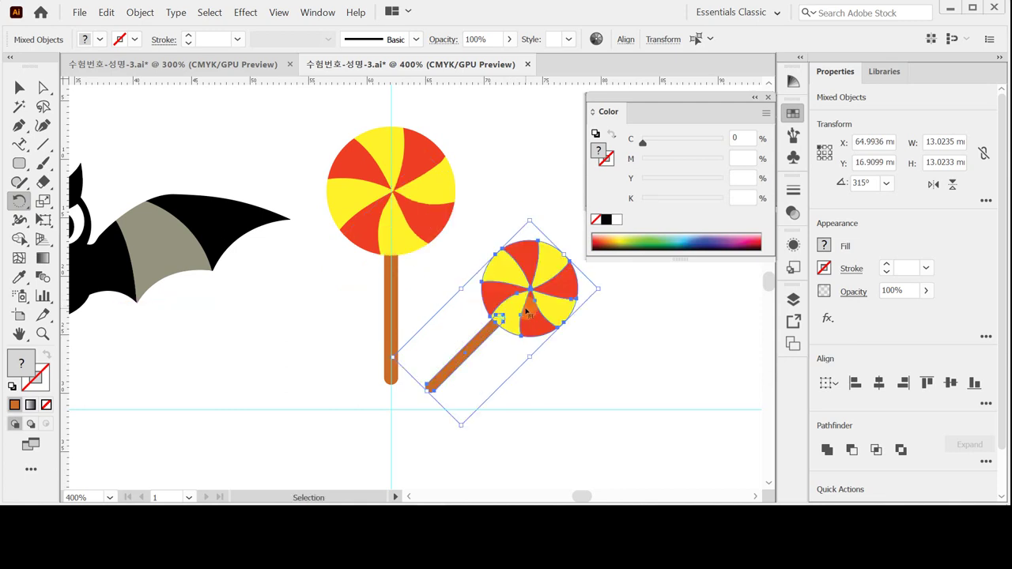
pyautogui.press('ctrl')
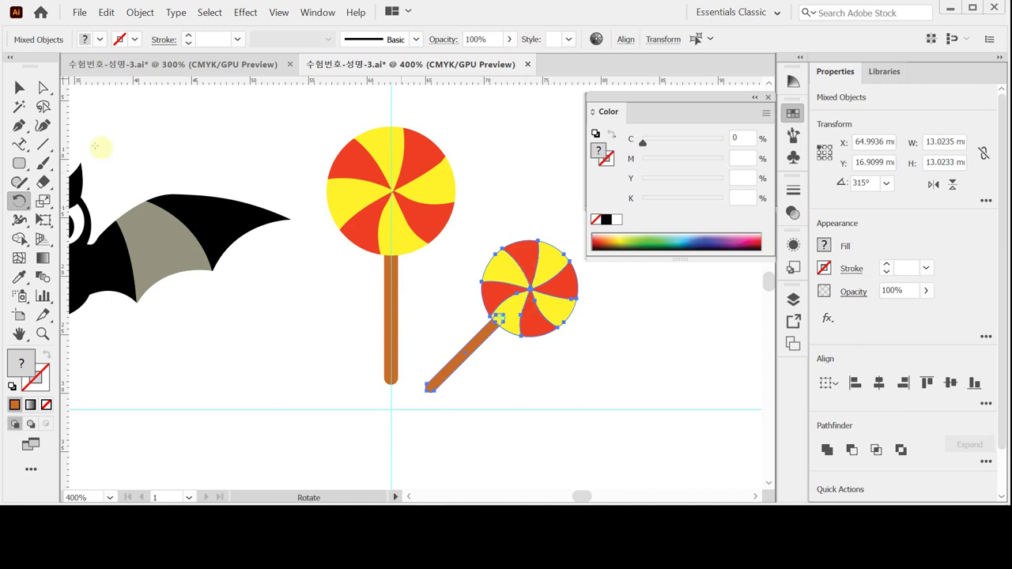
pyautogui.click(20, 87)
pyautogui.click(589, 338)
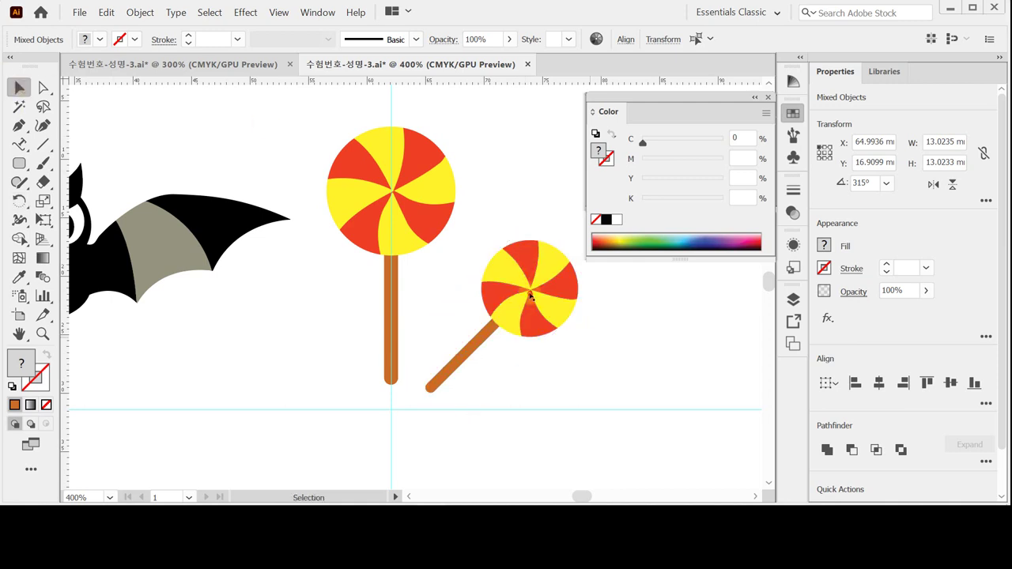
# Step: Recolour the smaller lollipop's red segments to cyan 50%, magenta 0%, yellow 50% and black 0%, leave the group, and save the document
pyautogui.doubleClick(529, 294)
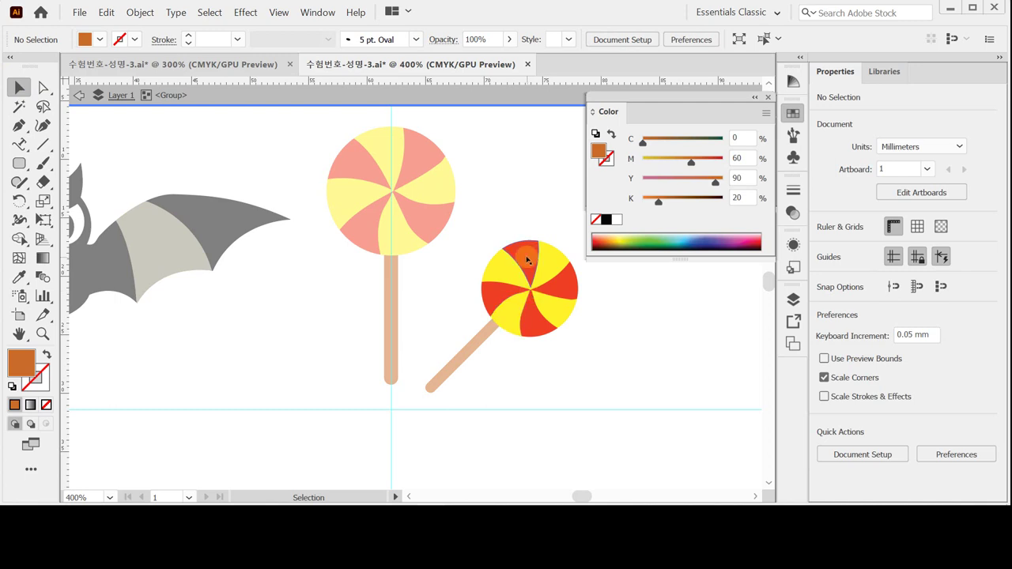
pyautogui.click(494, 291)
pyautogui.keyDown('shift'); pyautogui.click(543, 329); pyautogui.keyUp('shift')
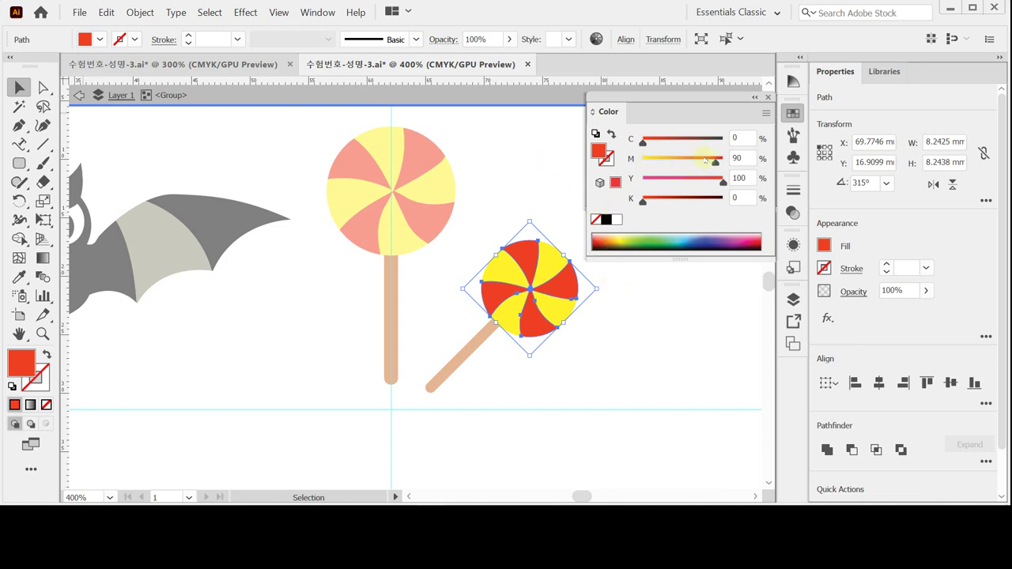
pyautogui.click(615, 221)
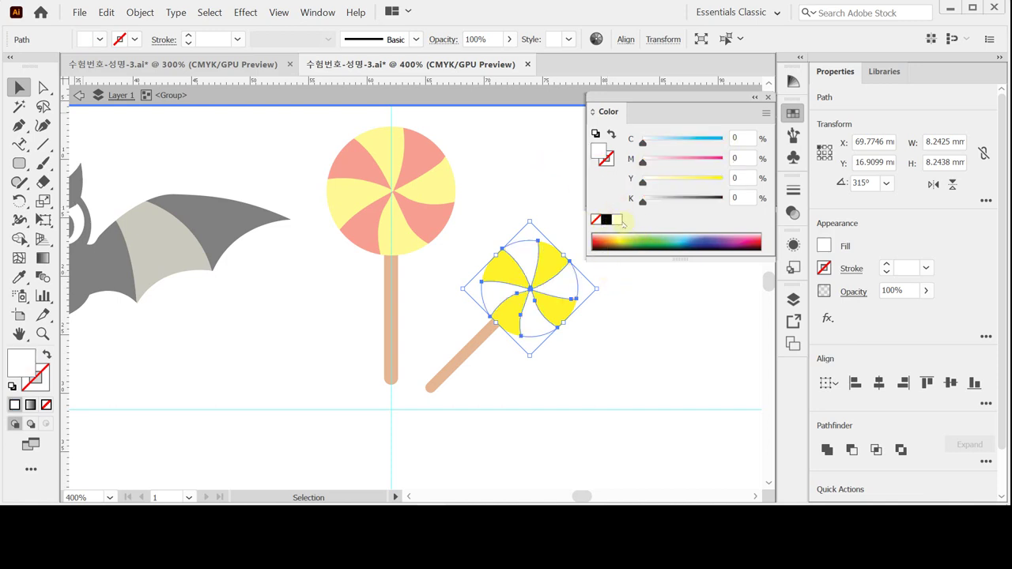
pyautogui.click(751, 140)
pyautogui.write('50')
pyautogui.press('Tab')
pyautogui.press('Tab')
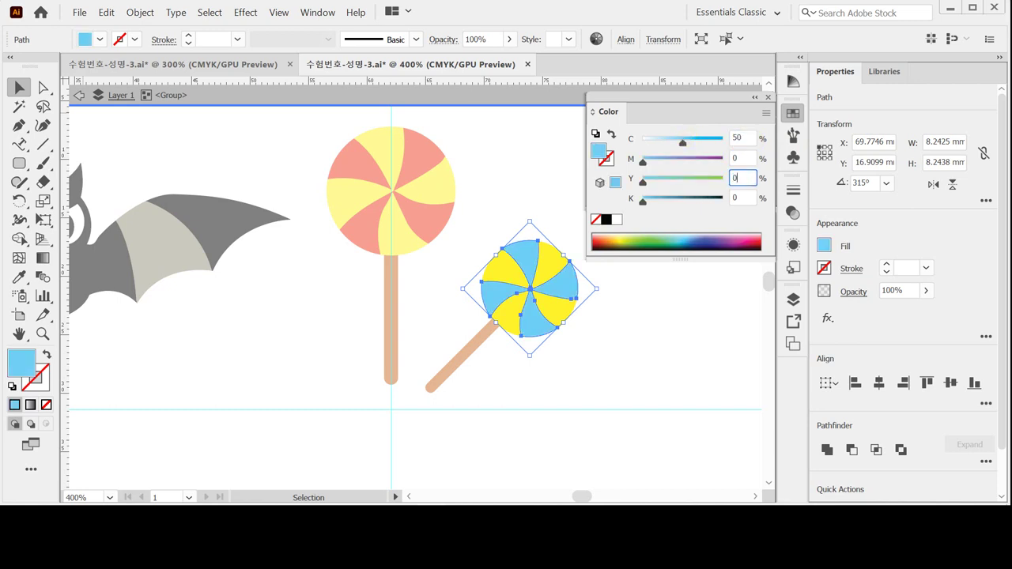
pyautogui.write('50')
pyautogui.press('Return')
pyautogui.doubleClick(500, 200)
pyautogui.click(504, 202)
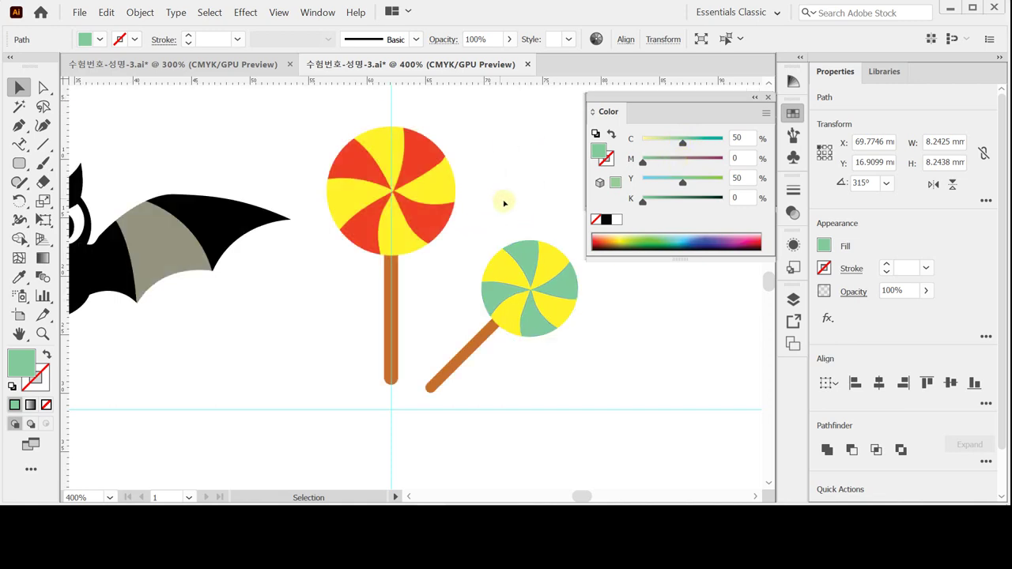
pyautogui.hotkey('ctrl', 's')
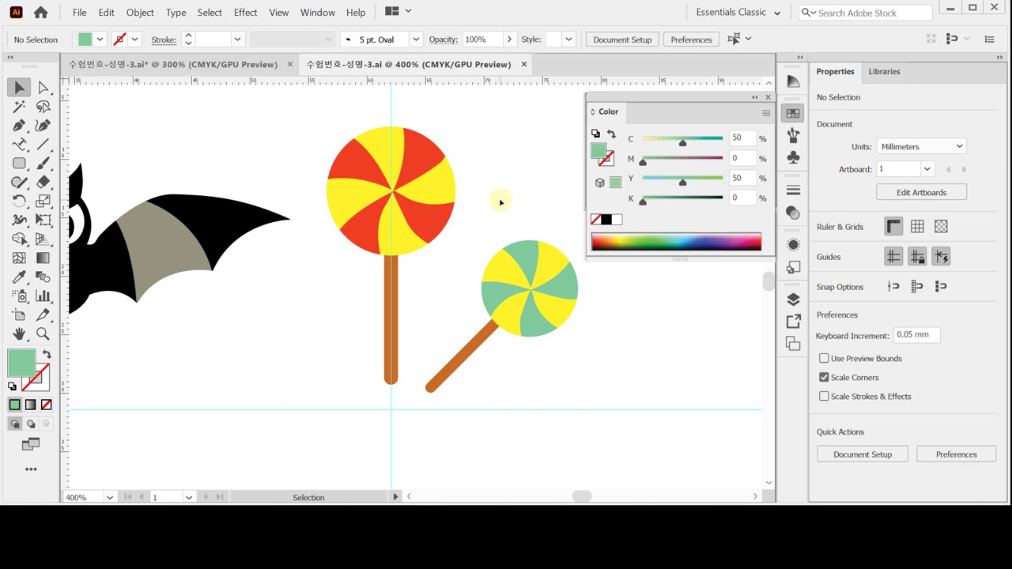
# Step: Create a 26 × 40 mm rectangle for the T-shirt body below the bat, starting on the horizontal guide
pyautogui.press('m')
pyautogui.scroll(-3, 499, 198)
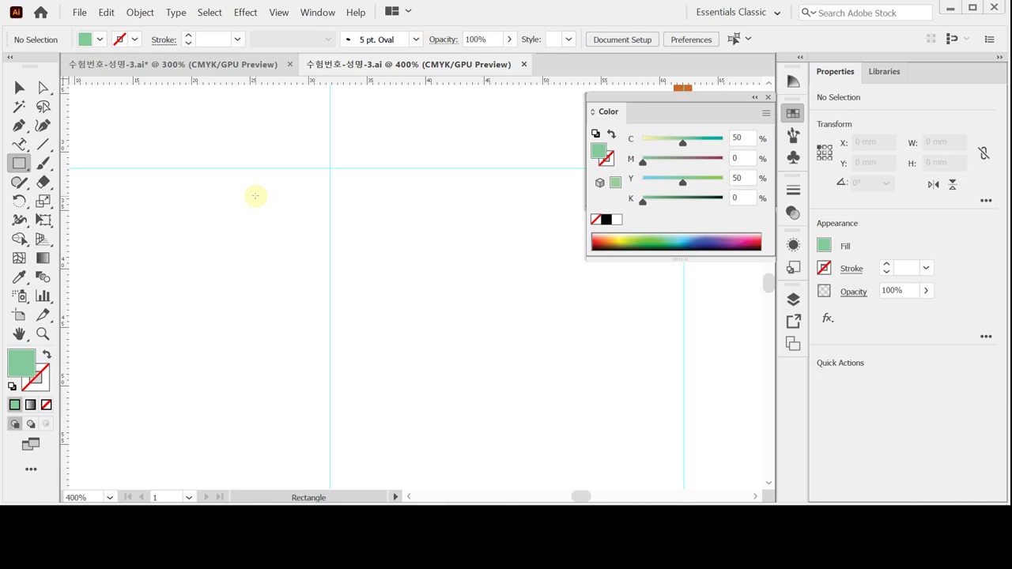
pyautogui.click(204, 168)
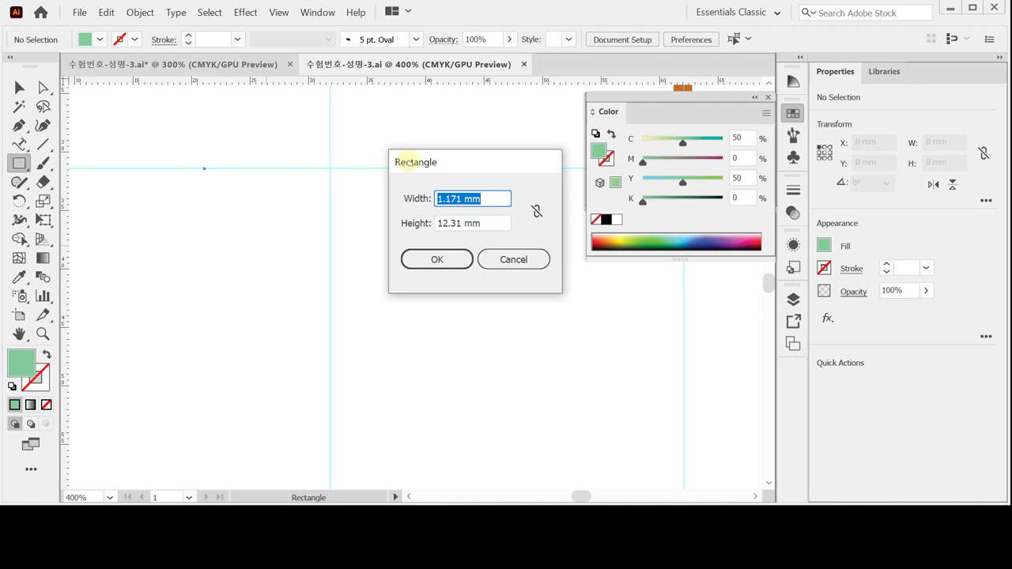
pyautogui.moveTo(415, 162); pyautogui.dragTo(390, 164)
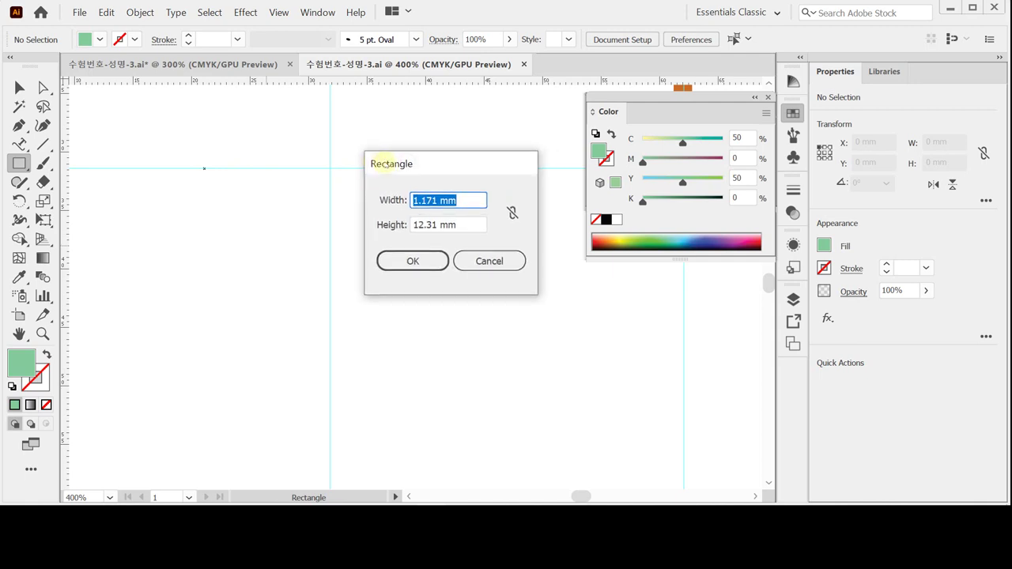
pyautogui.write('266')
pyautogui.press('Tab')
pyautogui.write('40')
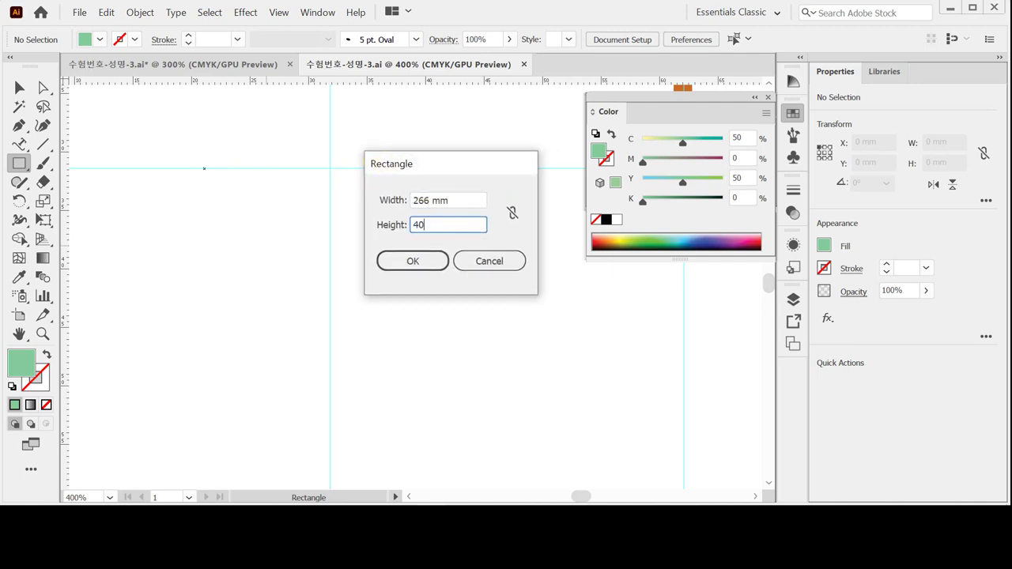
pyautogui.hotkey('shift', 'Tab')
pyautogui.write('26')
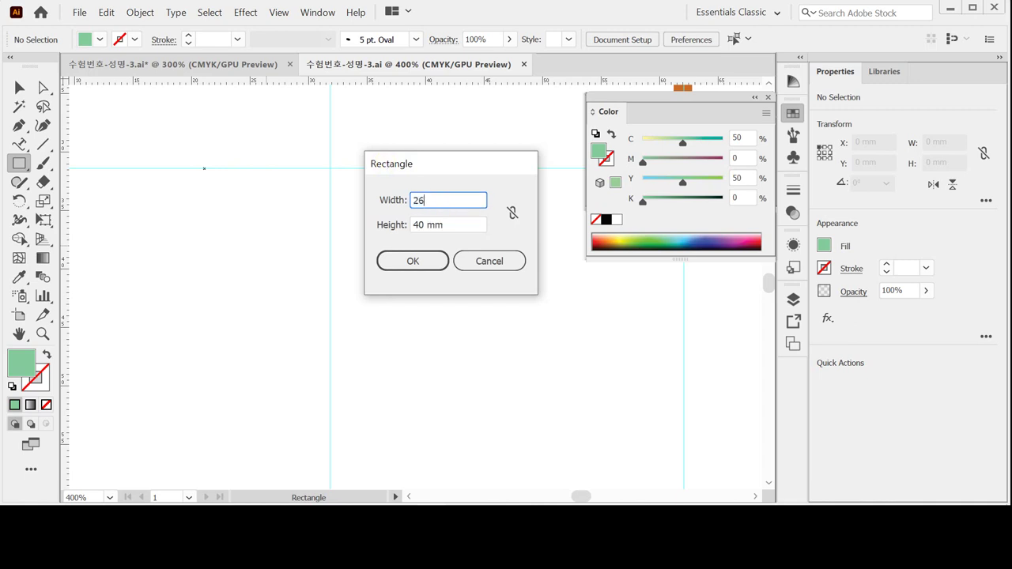
pyautogui.press('Return')
# Step: Position the rectangle with its top edge on the horizontal guide and its centre on the vertical guide
pyautogui.moveTo(418, 307)
pyautogui.mouseDown()
pyautogui.moveTo(398, 303)
pyautogui.moveTo(422, 302)
pyautogui.moveTo(414, 302)
pyautogui.mouseUp()
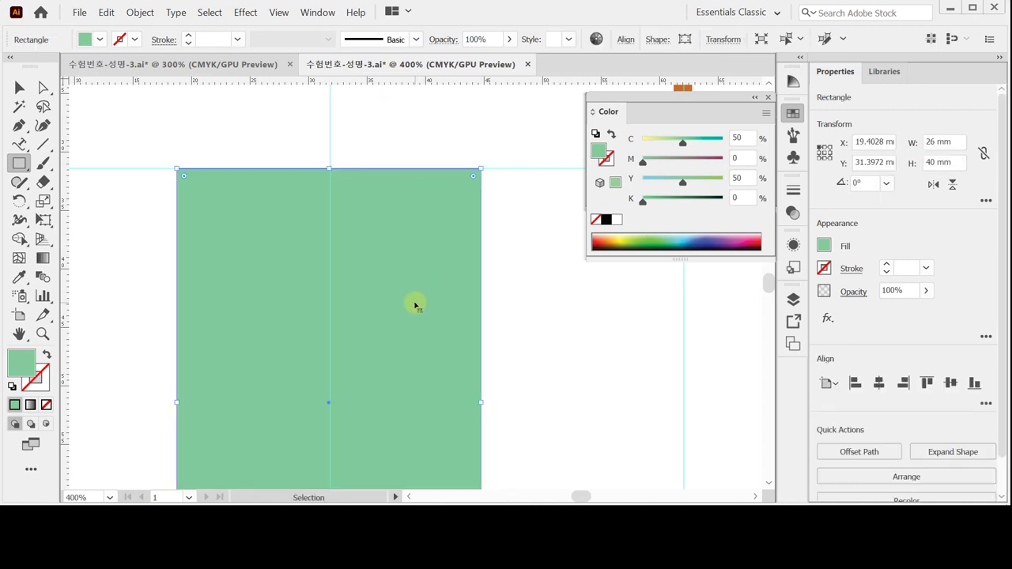
pyautogui.press('Right')
pyautogui.press('Right')
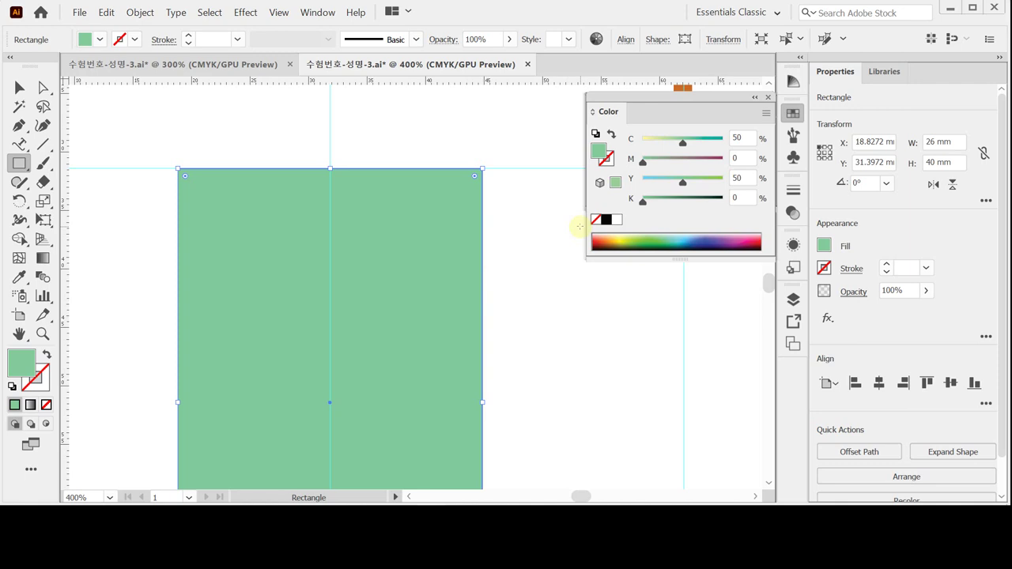
# Step: Give the T-shirt rectangle a black stroke and deselect it
pyautogui.click(36, 378)
pyautogui.click(605, 219)
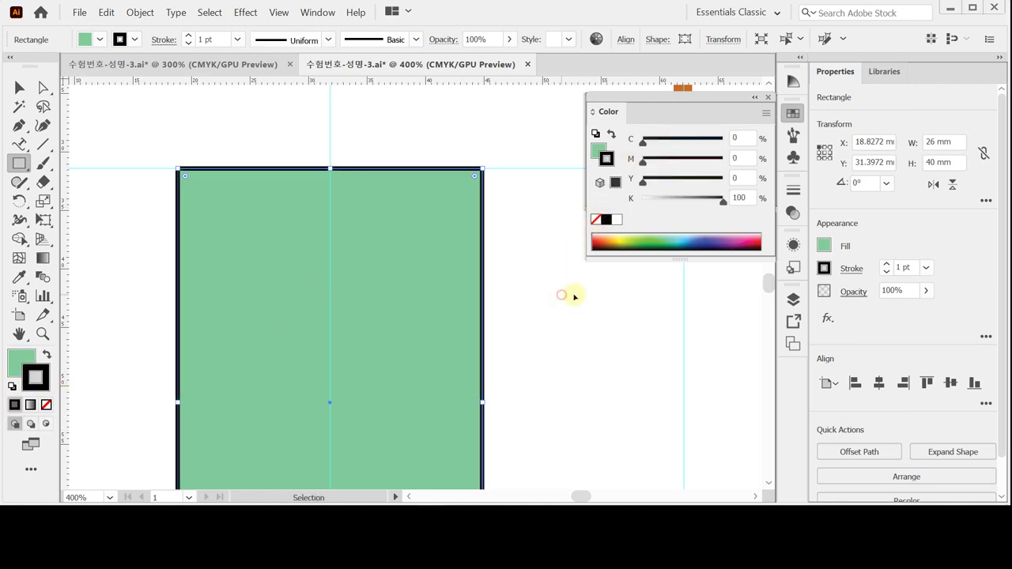
pyautogui.hotkey('ctrl', 'shift', 'a')
pyautogui.moveTo(395, 232); pyautogui.dragTo(398, 274)
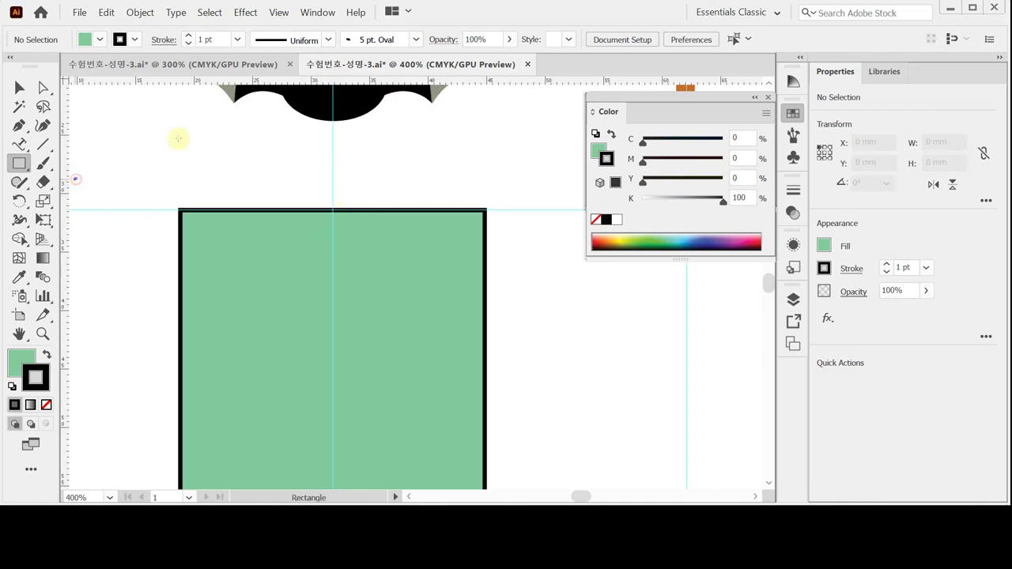
pyautogui.moveTo(115, 177); pyautogui.dragTo(117, 178)
pyautogui.keyDown('ctrl'); pyautogui.click(139, 181); pyautogui.keyUp('ctrl')
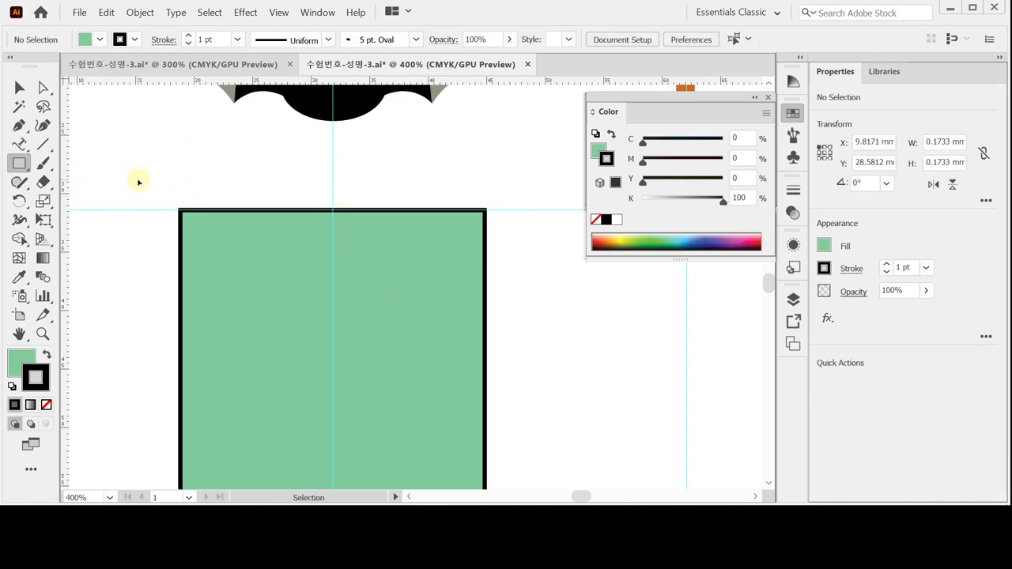
# Step: Create a 13 × 9 mm ellipse without fill, centred on the vertical guide and overlapping the rectangle's top edge
pyautogui.moveTo(23, 166); pyautogui.dragTo(53, 201)
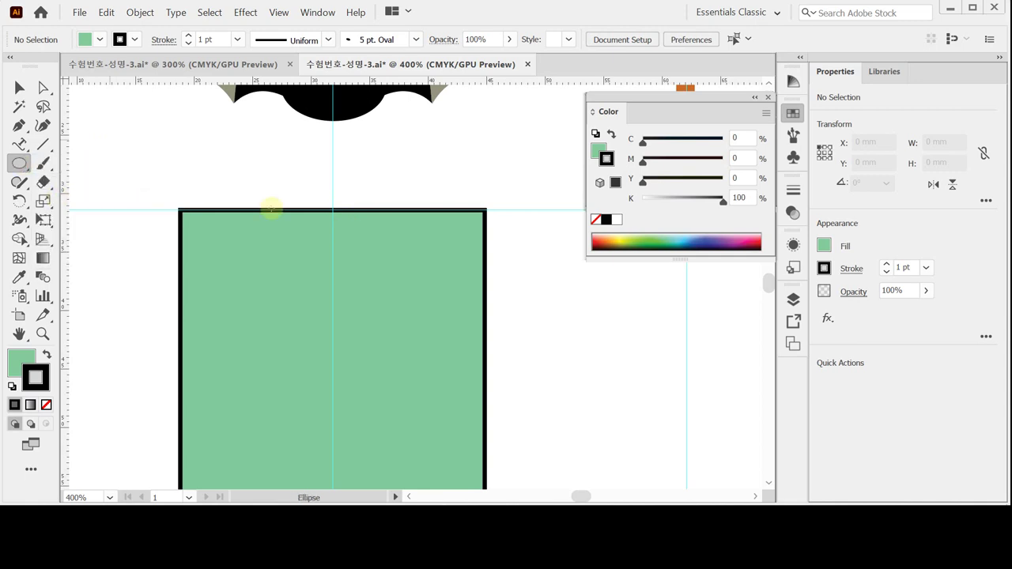
pyautogui.click(334, 191)
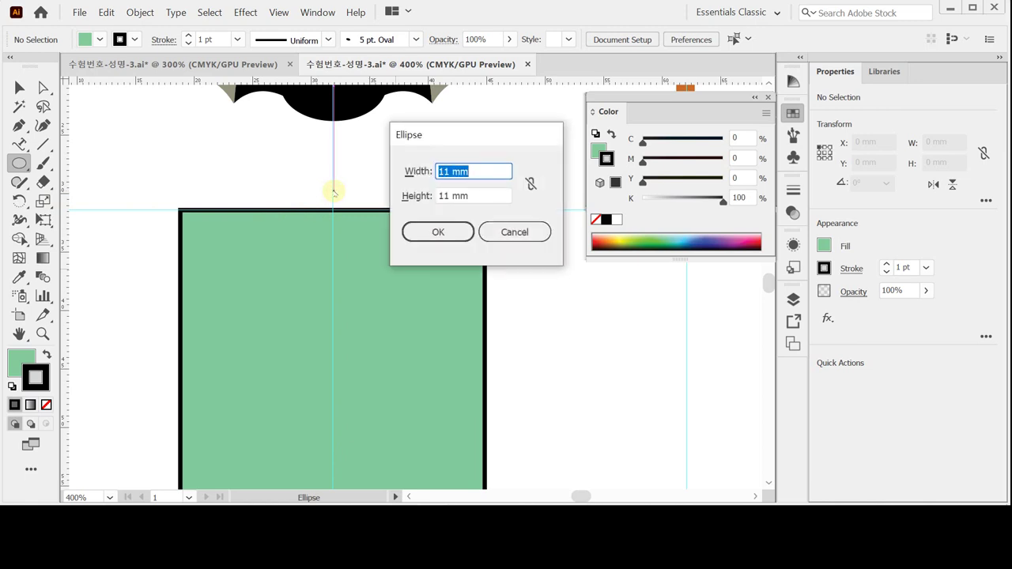
pyautogui.write('13')
pyautogui.press('Tab')
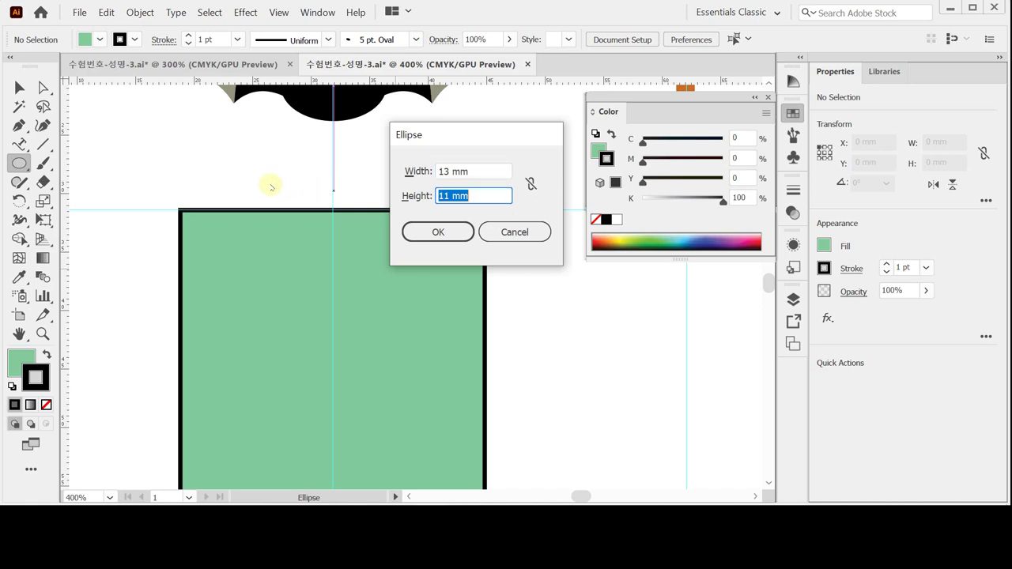
pyautogui.write('9')
pyautogui.press('Return')
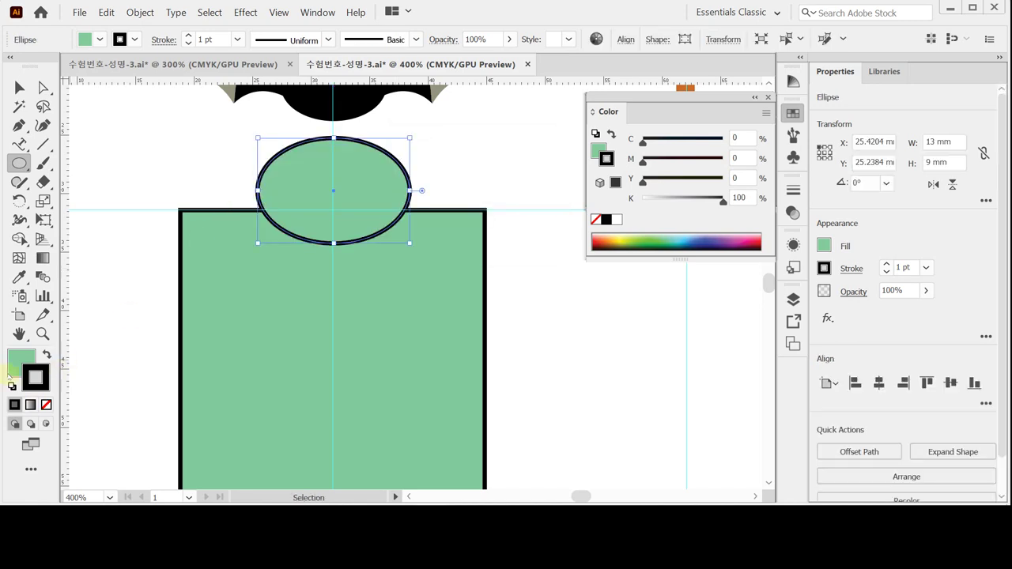
pyautogui.click(15, 368)
pyautogui.click(45, 405)
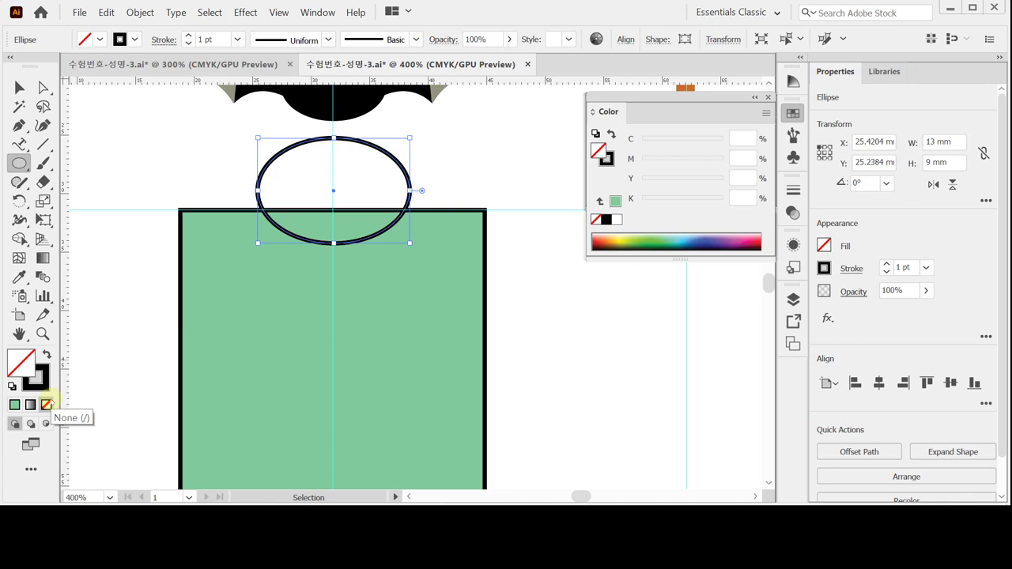
# Step: Nudge the ellipse onto the vertical guide, align it with the rectangle on their horizontal centres, and deselect both
pyautogui.press('Left')
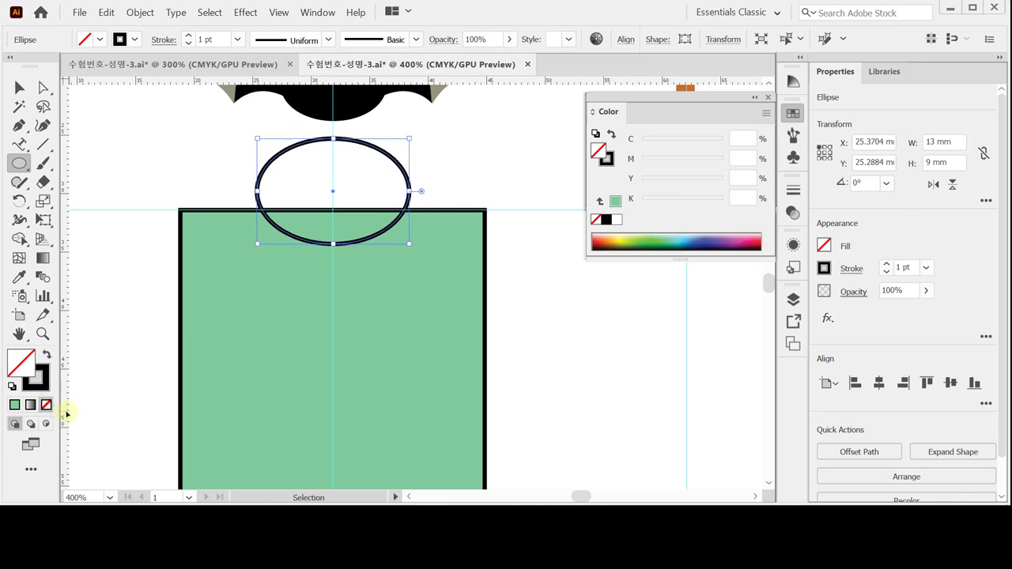
pyautogui.click(19, 87)
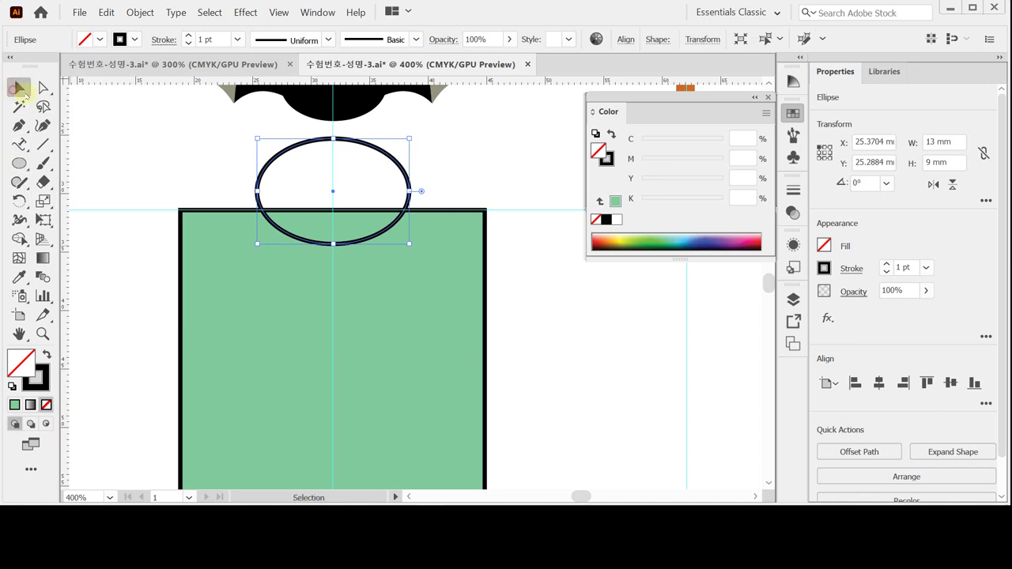
pyautogui.moveTo(190, 183); pyautogui.dragTo(333, 315)
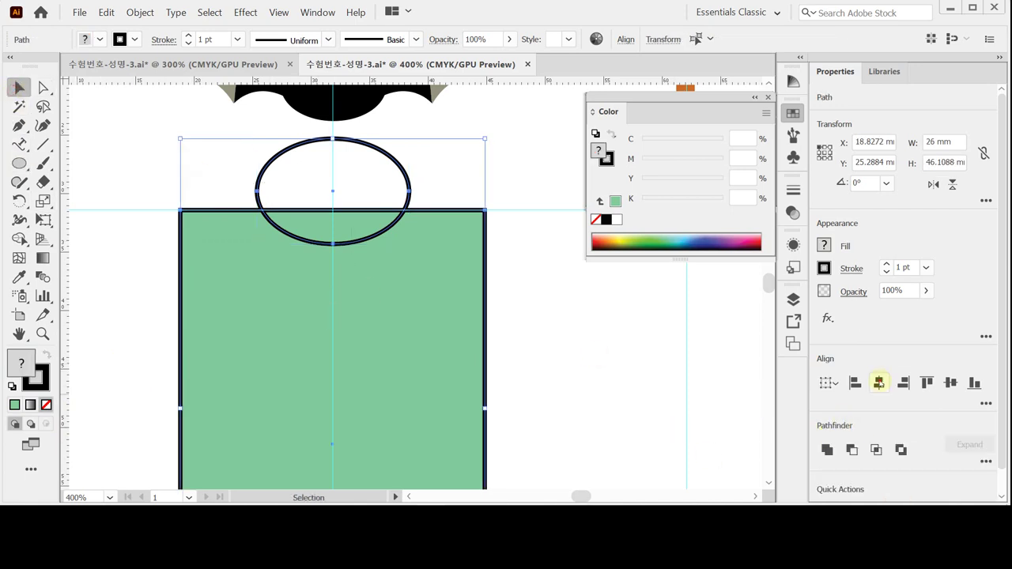
pyautogui.click(878, 383)
pyautogui.click(448, 164)
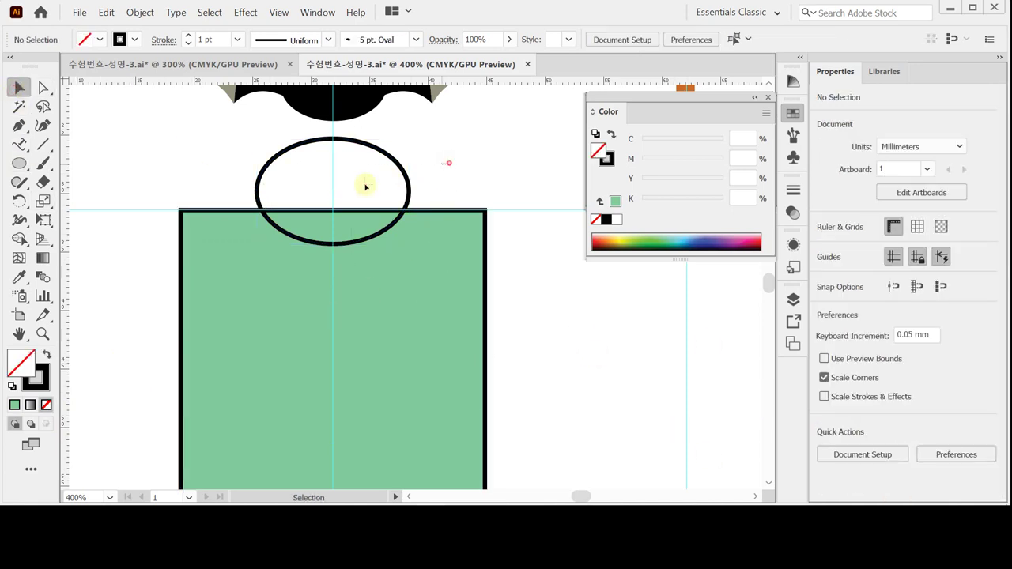
# Step: Make a copy of the neck ellipse scaled uniformly to 145% and save the document
pyautogui.click(367, 188)
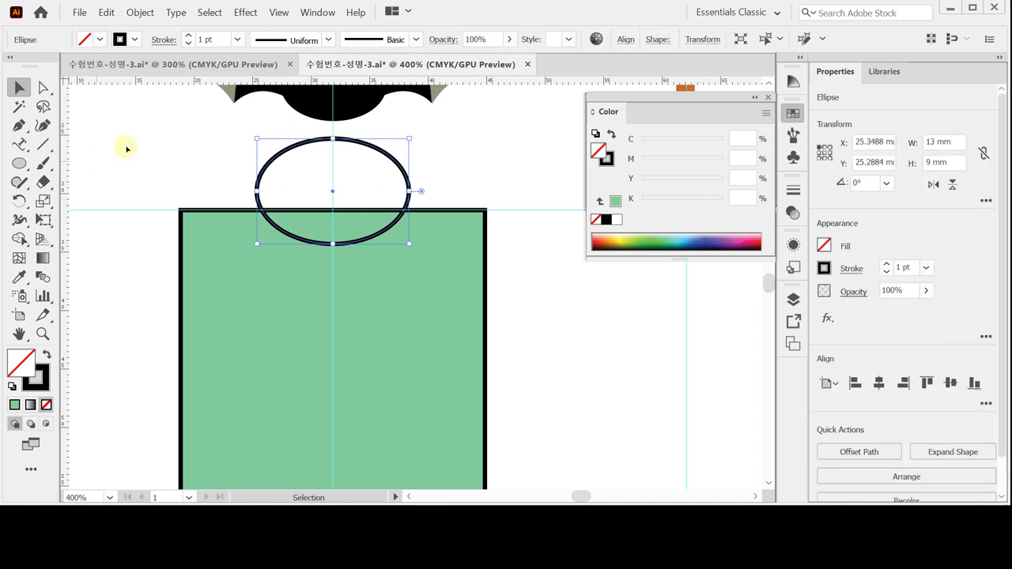
pyautogui.doubleClick(43, 201)
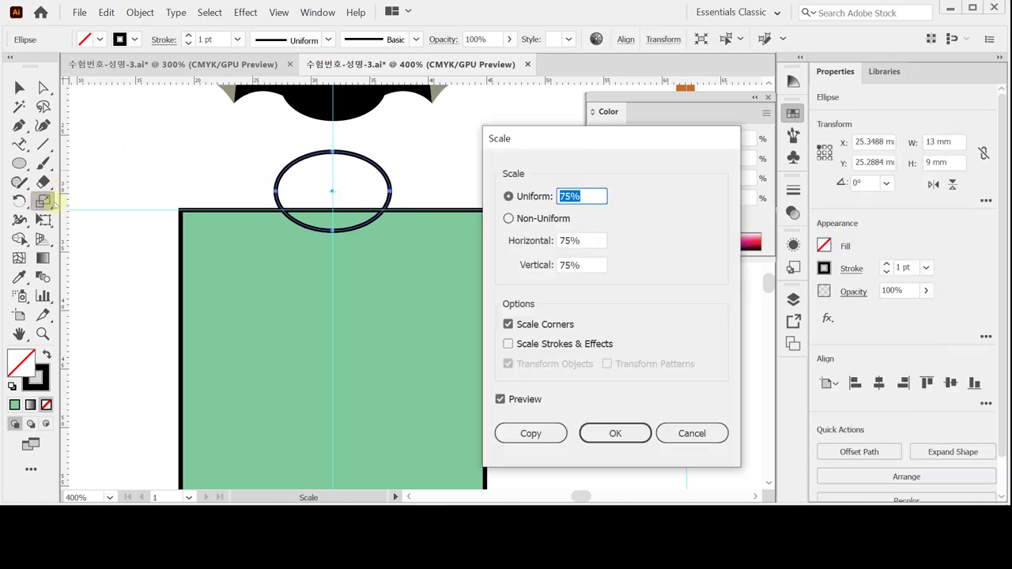
pyautogui.write('145')
pyautogui.click(509, 433)
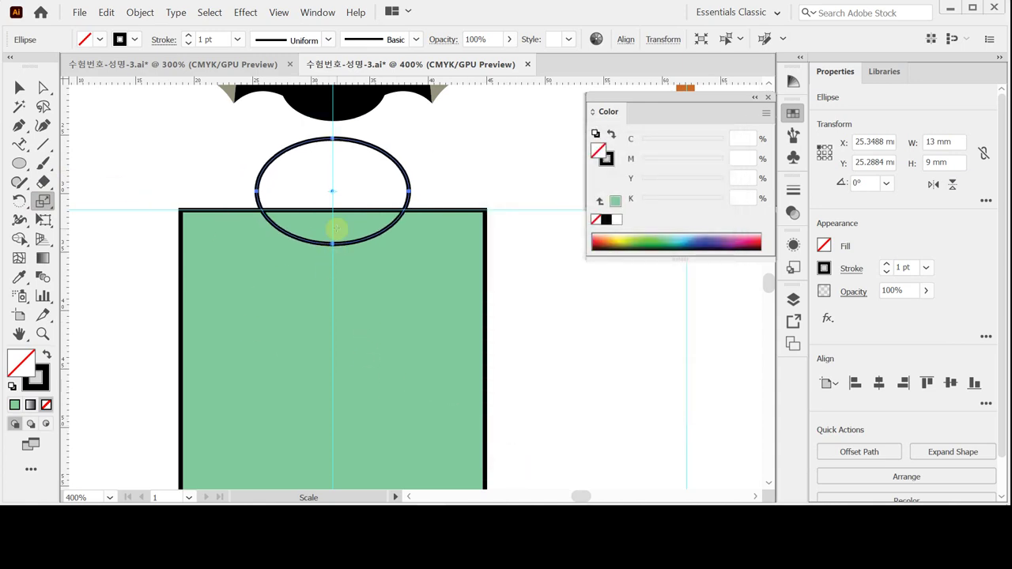
pyautogui.press('v')
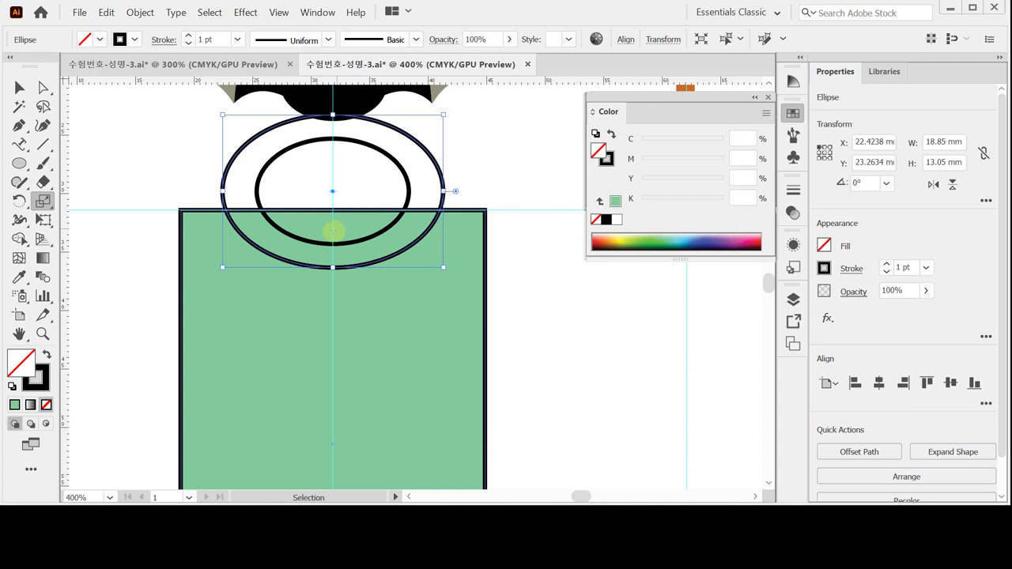
pyautogui.hotkey('ctrl', 's')
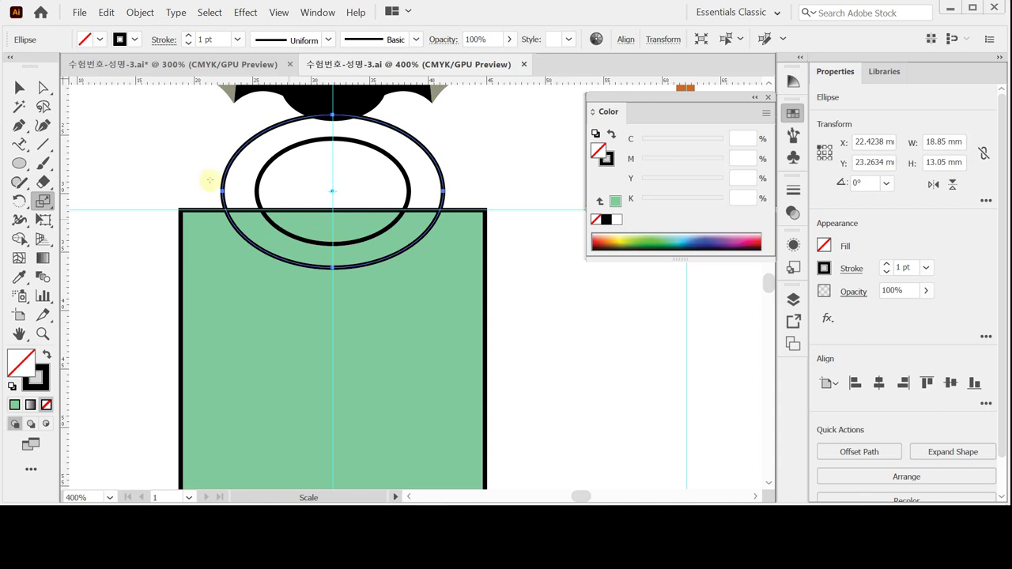
# Step: Subtract the smaller ellipse from the rectangle with Minus Front to cut the T-shirt's neckline
pyautogui.click(19, 87)
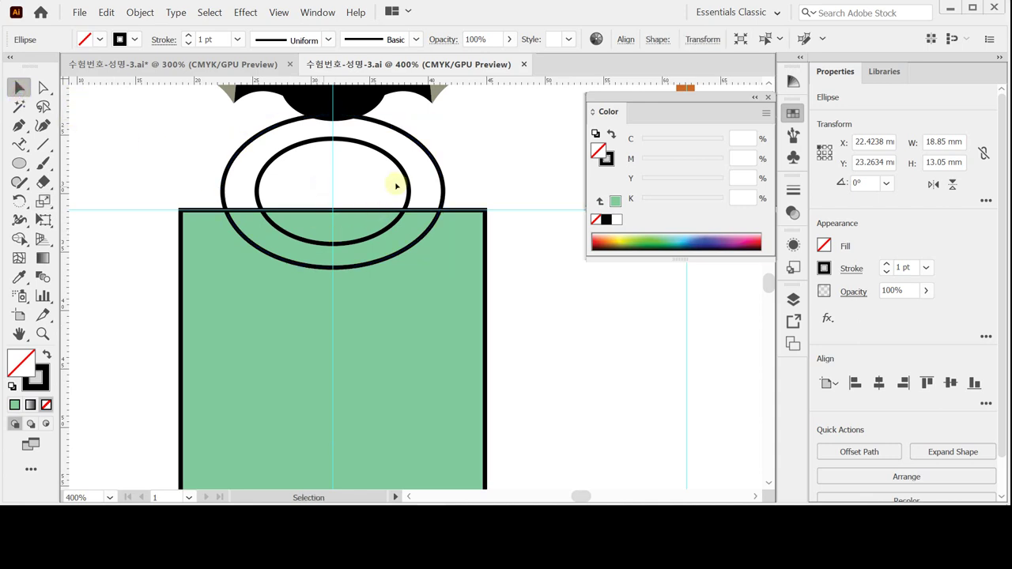
pyautogui.click(415, 185)
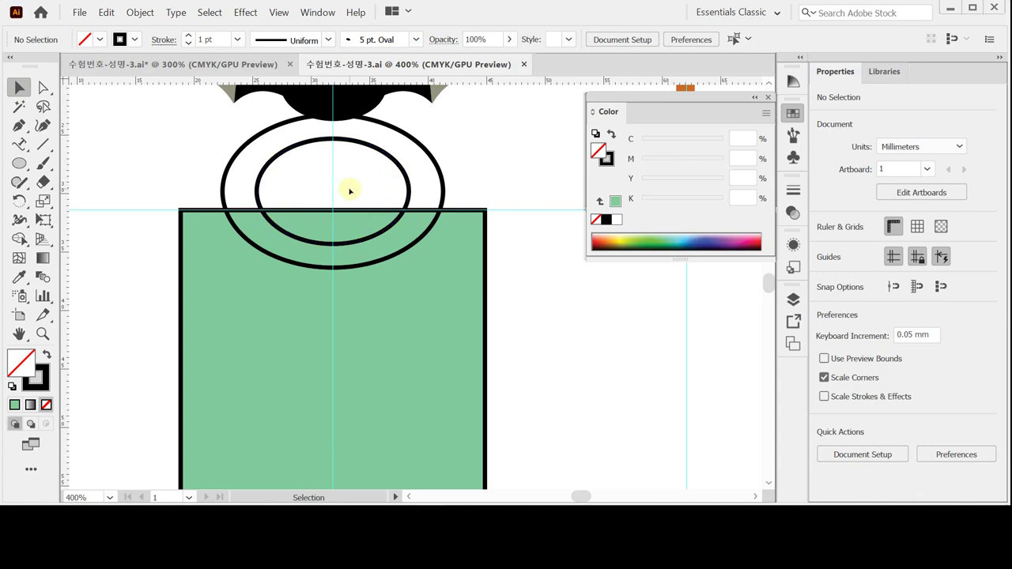
pyautogui.click(384, 240)
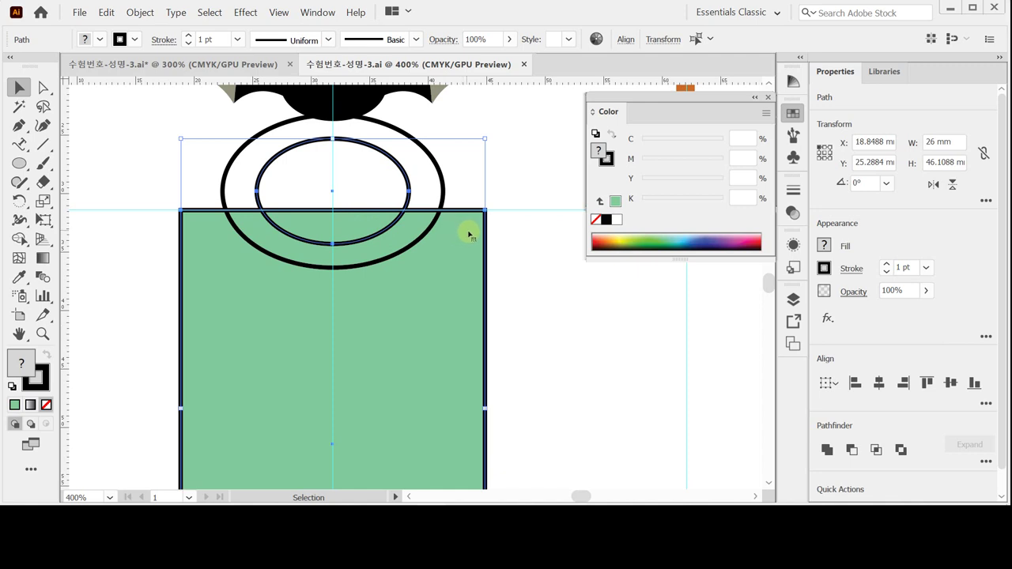
pyautogui.click(852, 450)
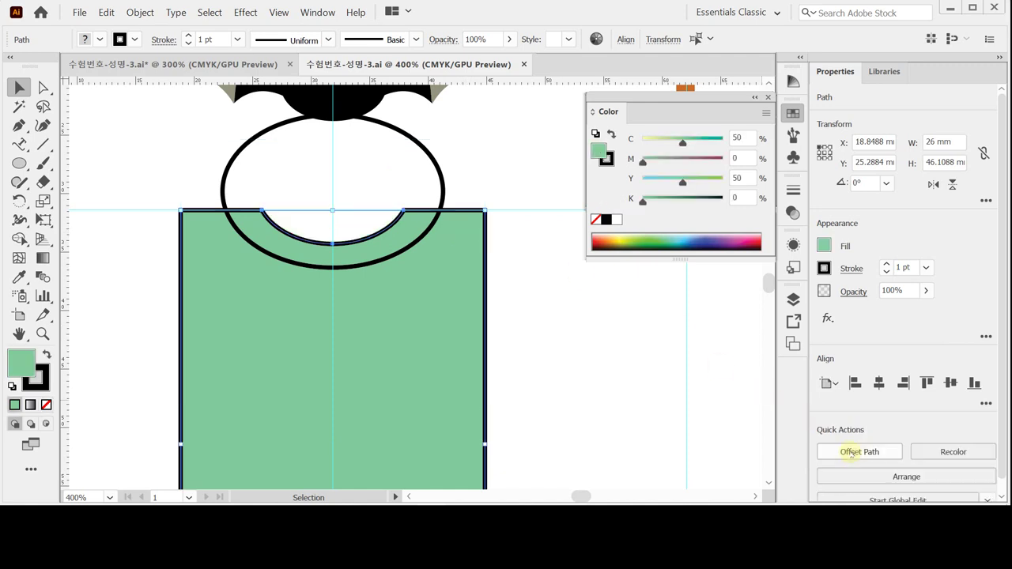
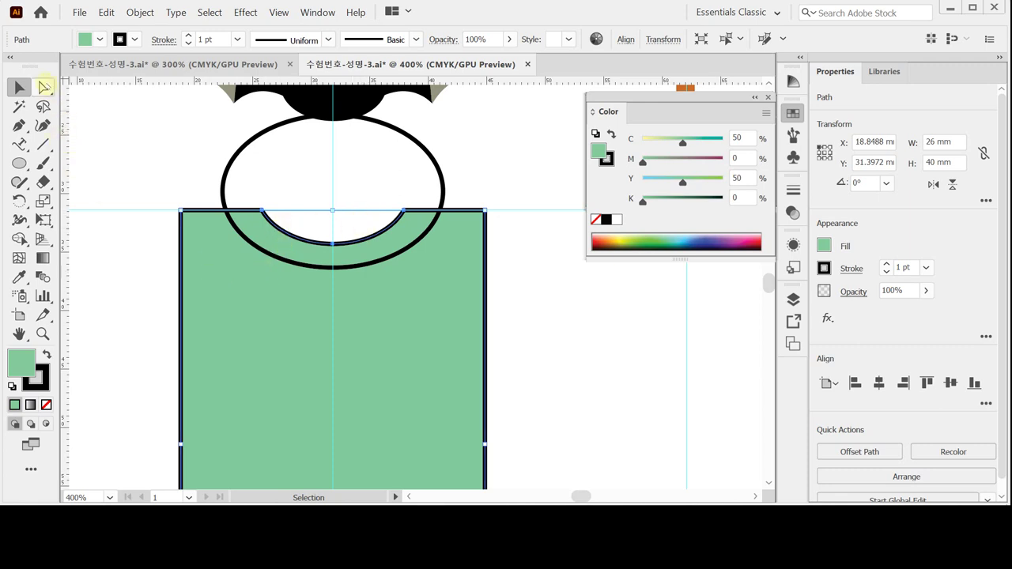
# Step: Move the T-shirt body's two outer shoulder corner points down together so both shoulders slope away from the neckline
pyautogui.click(45, 87)
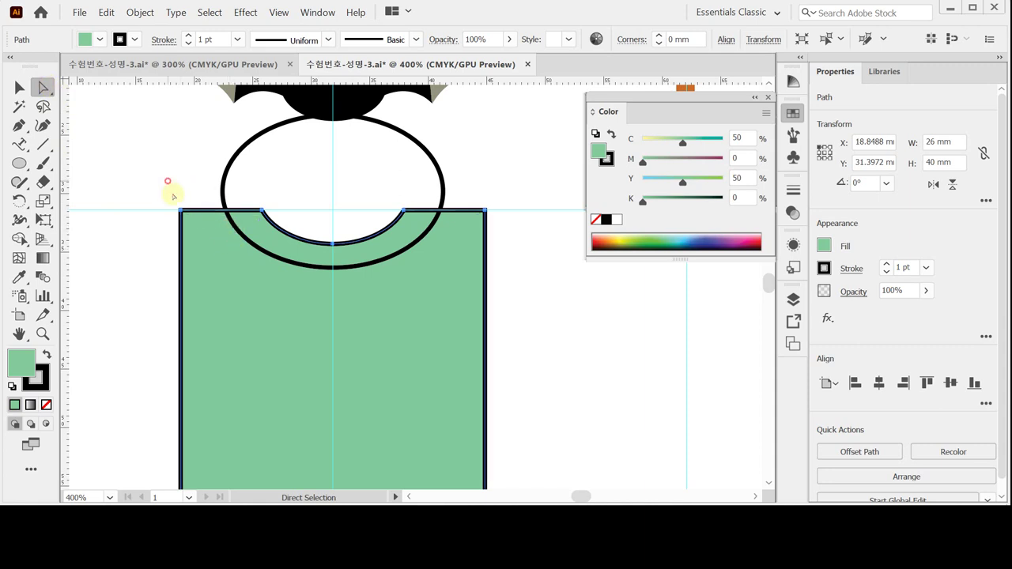
pyautogui.moveTo(167, 181); pyautogui.dragTo(199, 251)
pyautogui.moveTo(515, 179); pyautogui.dragTo(476, 237)
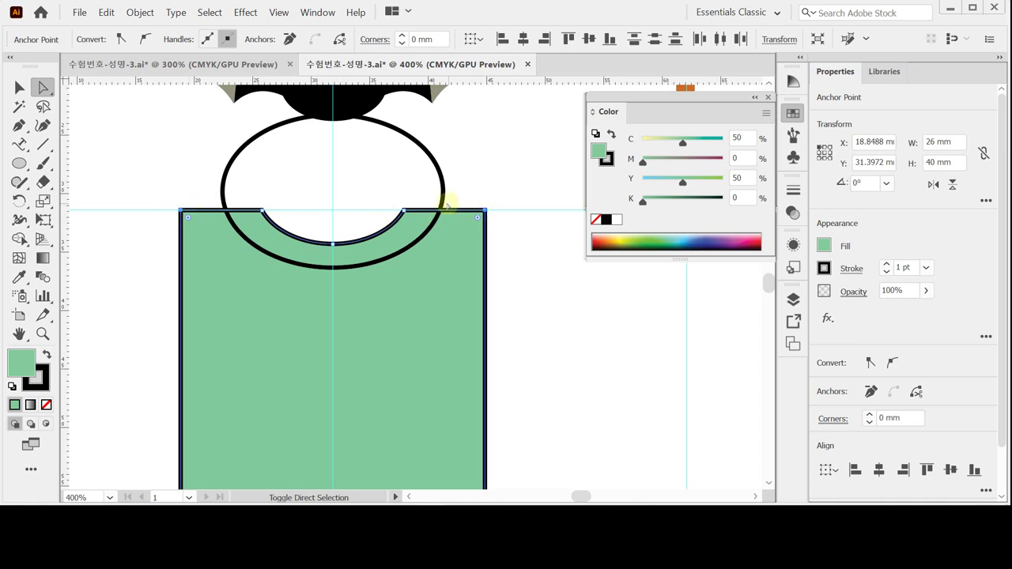
pyautogui.press('Down')
pyautogui.press('Down')
pyautogui.press('Down')
pyautogui.press('Down')
pyautogui.press('Down')
pyautogui.press('Down')
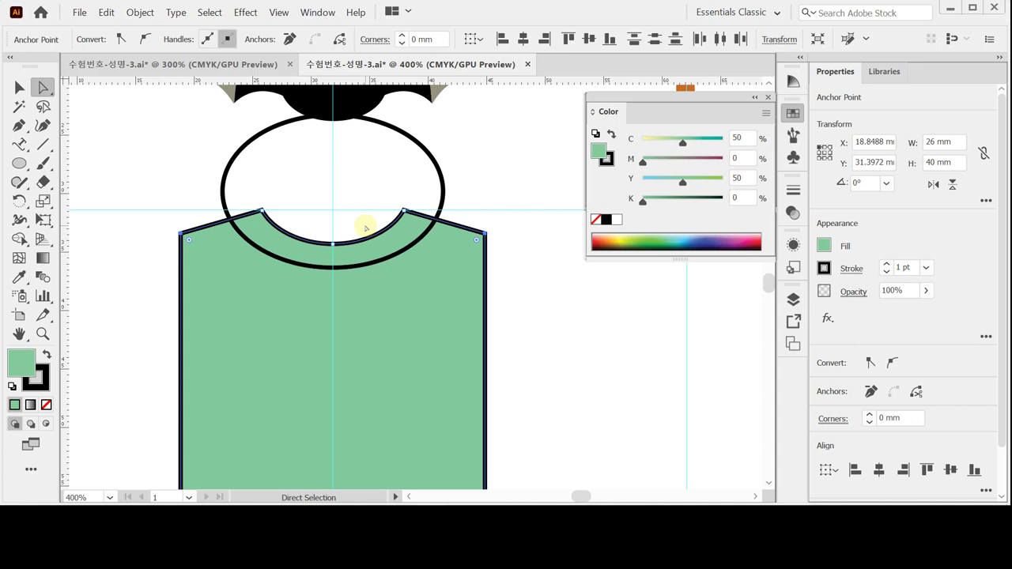
pyautogui.press('Down')
pyautogui.press('Down')
pyautogui.press('Down')
pyautogui.press('Down')
pyautogui.press('Down')
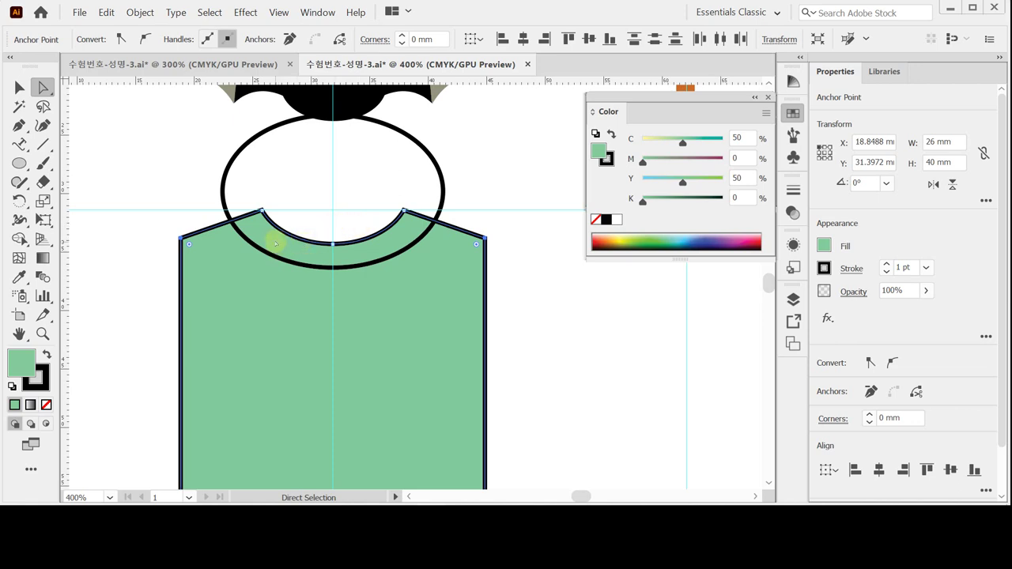
# Step: Divide the T-shirt body and the larger neck ellipse where they overlap, using Pathfinder Divide
pyautogui.click(19, 88)
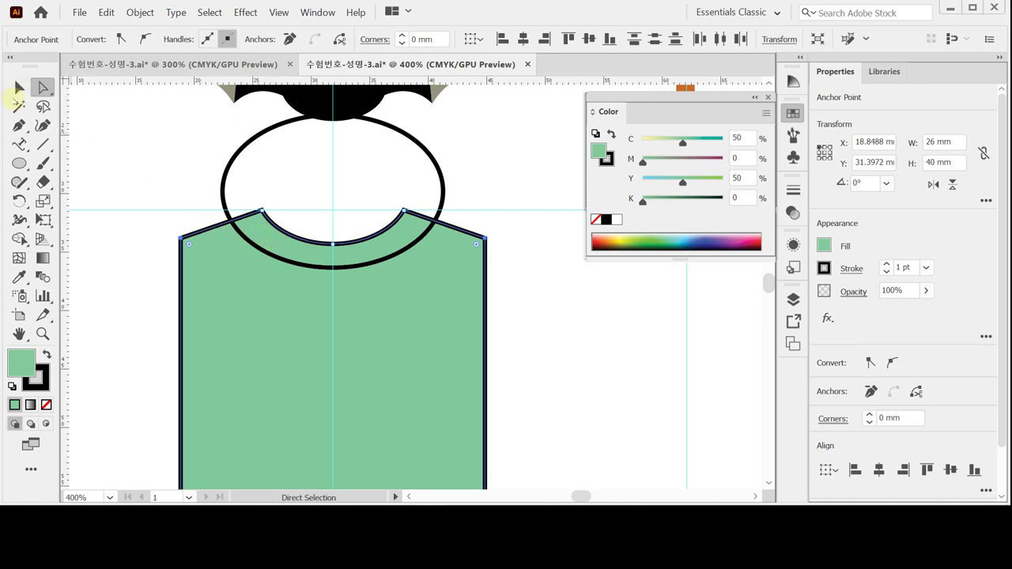
pyautogui.click(183, 174)
pyautogui.click(268, 273)
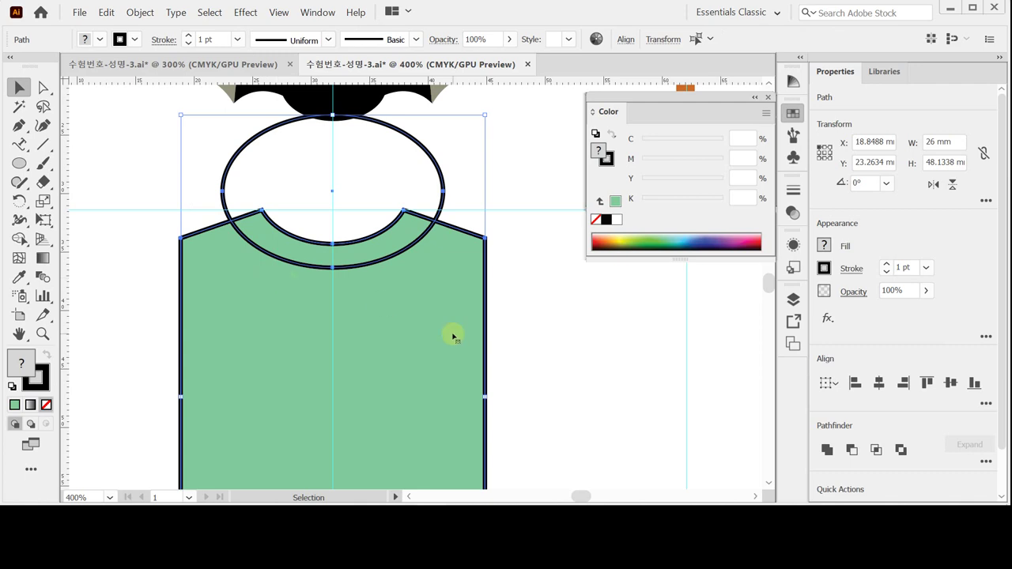
pyautogui.click(985, 461)
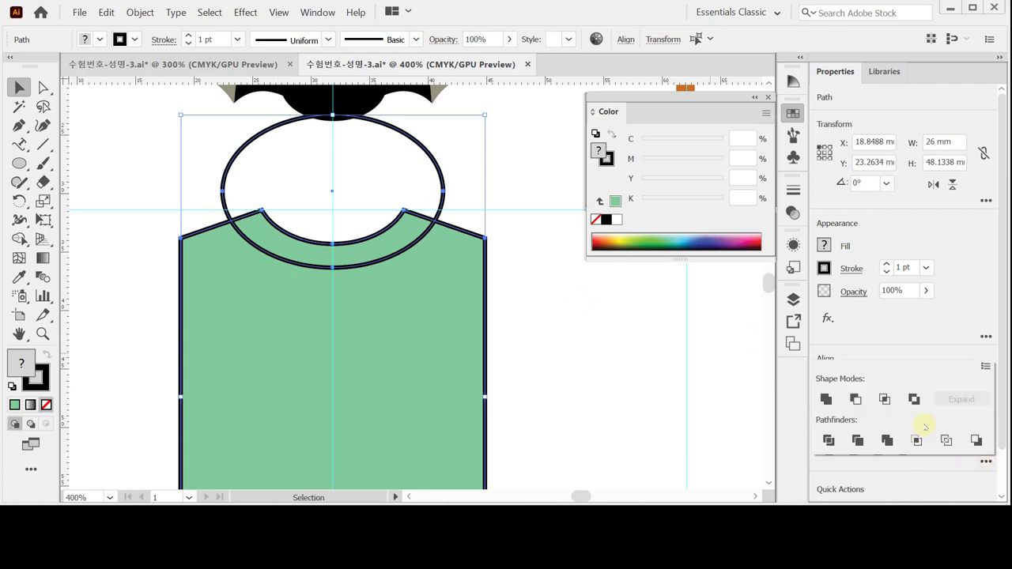
pyautogui.click(828, 440)
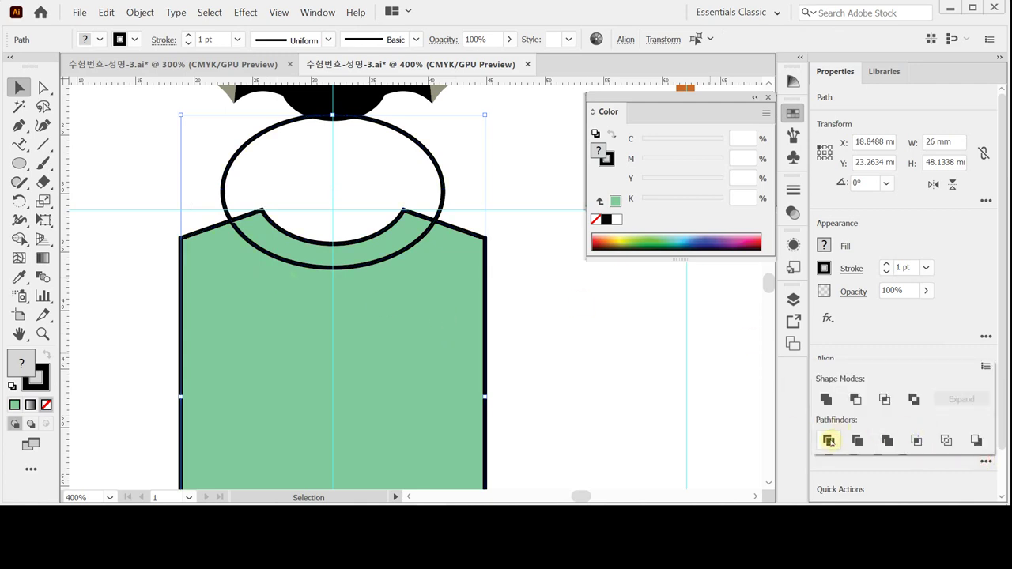
# Step: Isolate the divided group and delete the leftover unfilled ellipse piece above the collar
pyautogui.click(307, 315)
pyautogui.doubleClick(307, 314)
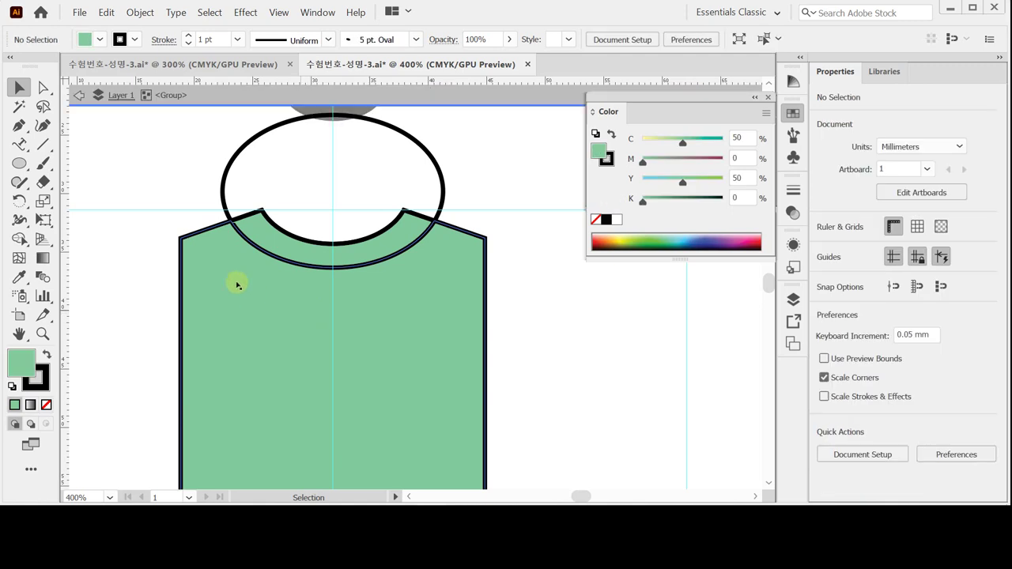
pyautogui.moveTo(204, 159); pyautogui.dragTo(243, 184)
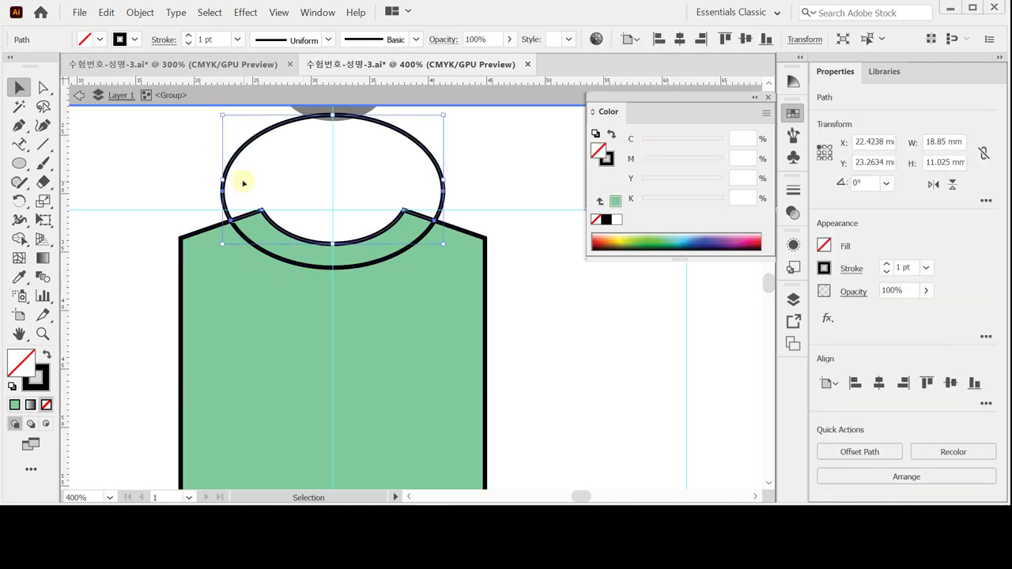
pyautogui.press('Delete')
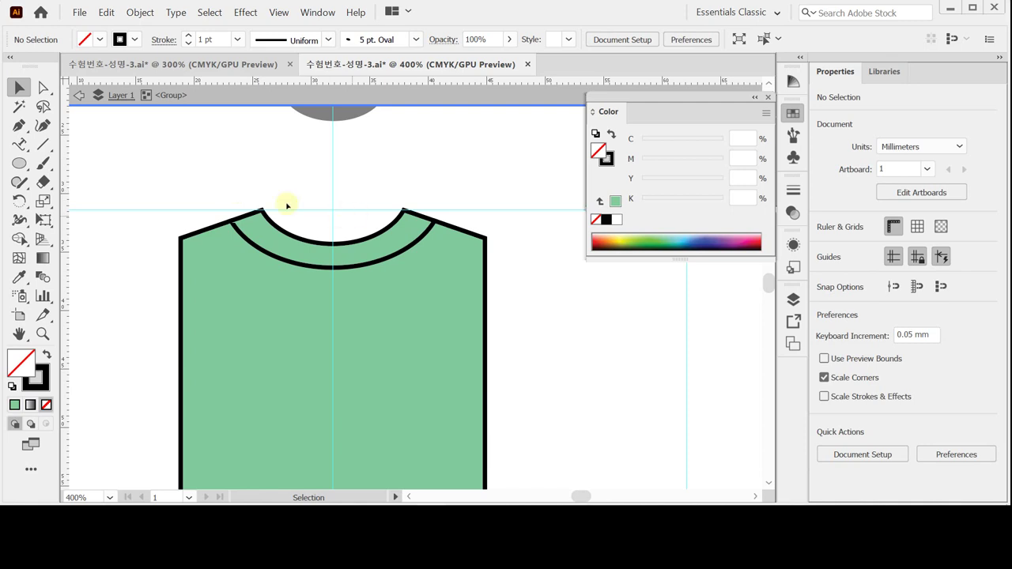
# Step: Fill the T-shirt body below the collar band with black
pyautogui.click(296, 253)
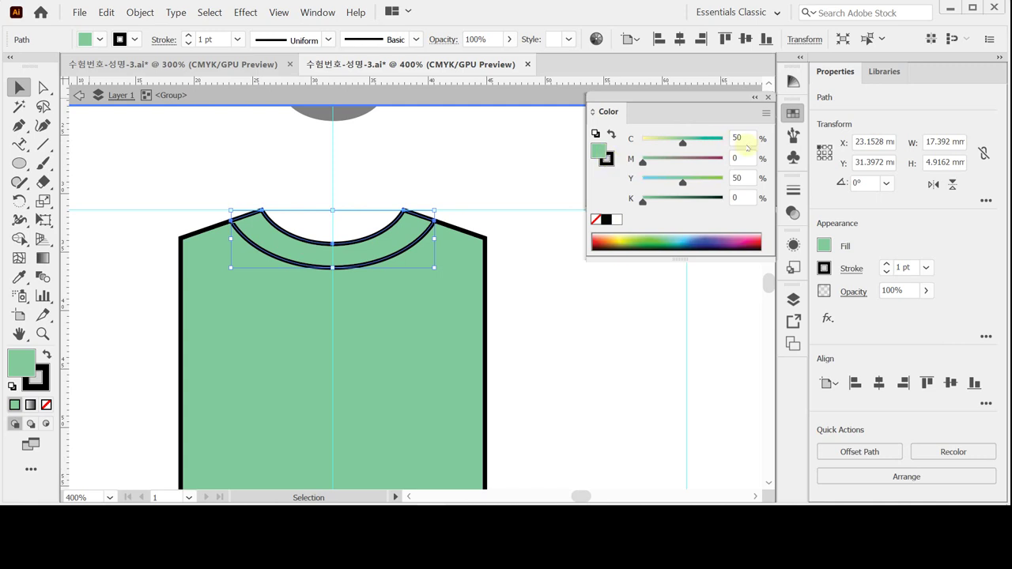
pyautogui.click(745, 176)
pyautogui.click(397, 282)
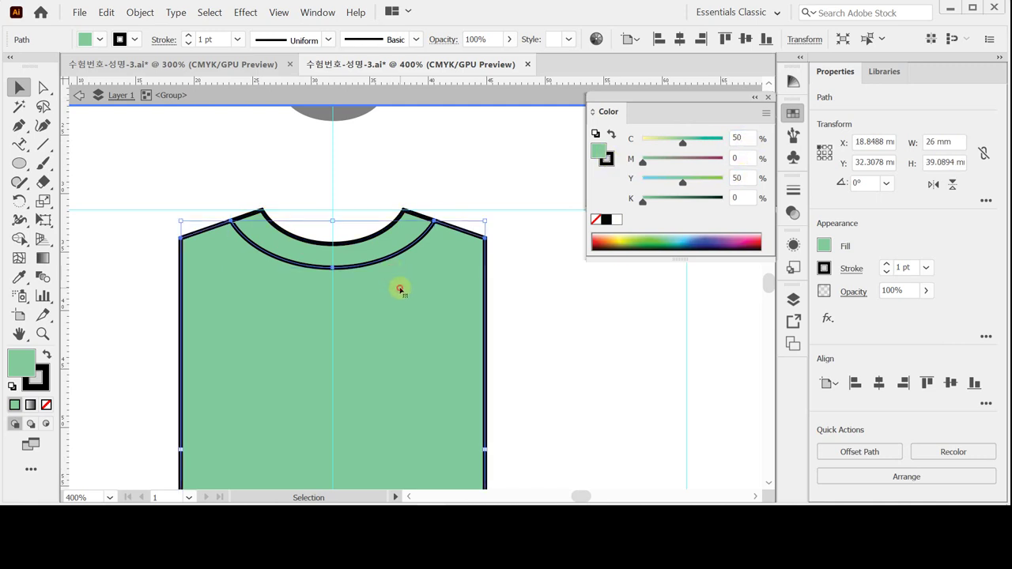
pyautogui.click(606, 219)
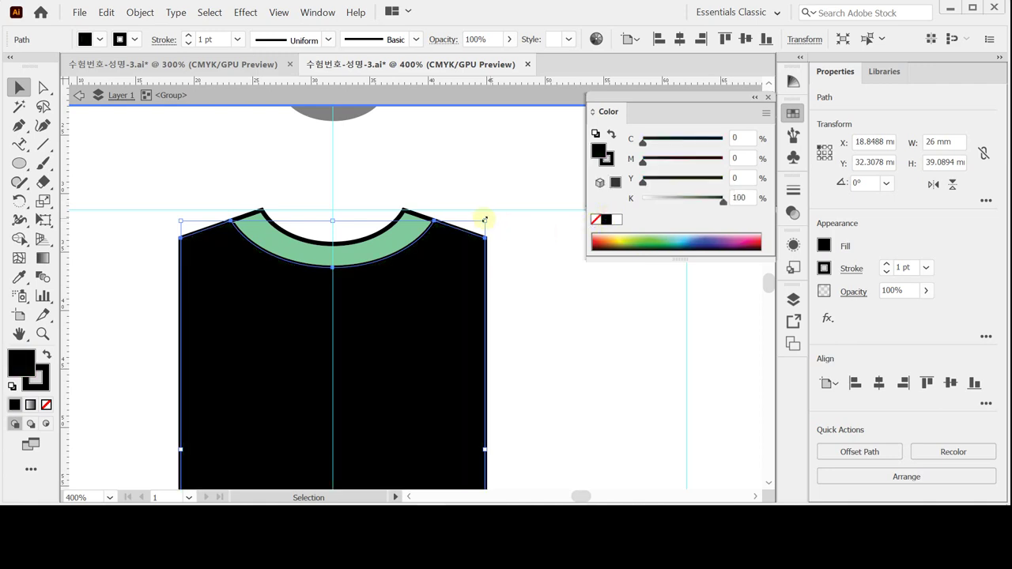
# Step: Remove the stroke from both the T-shirt body and the collar band, and deselect them
pyautogui.keyDown('shift'); pyautogui.click(382, 266); pyautogui.keyUp('shift')
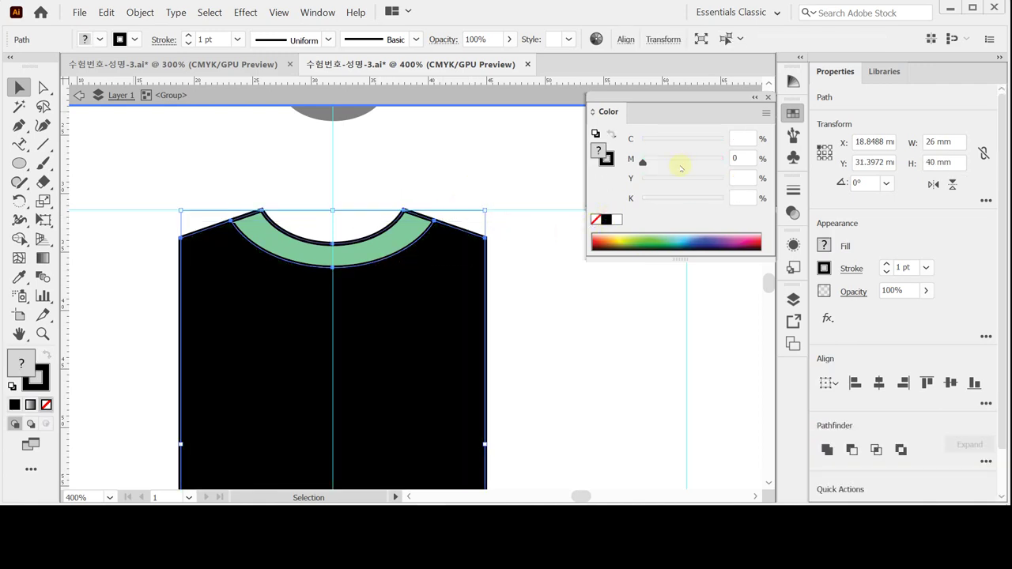
pyautogui.click(606, 159)
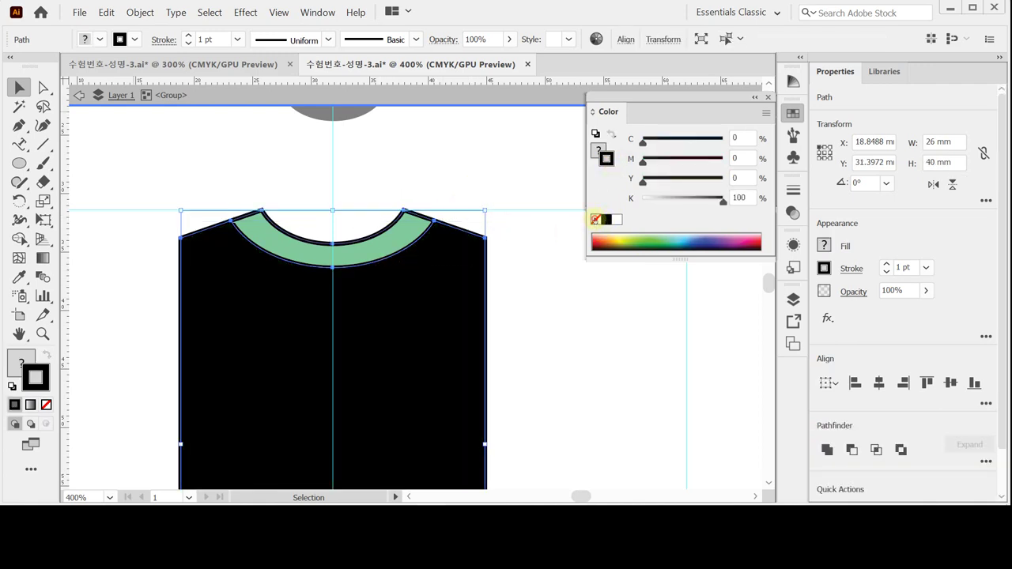
pyautogui.click(595, 219)
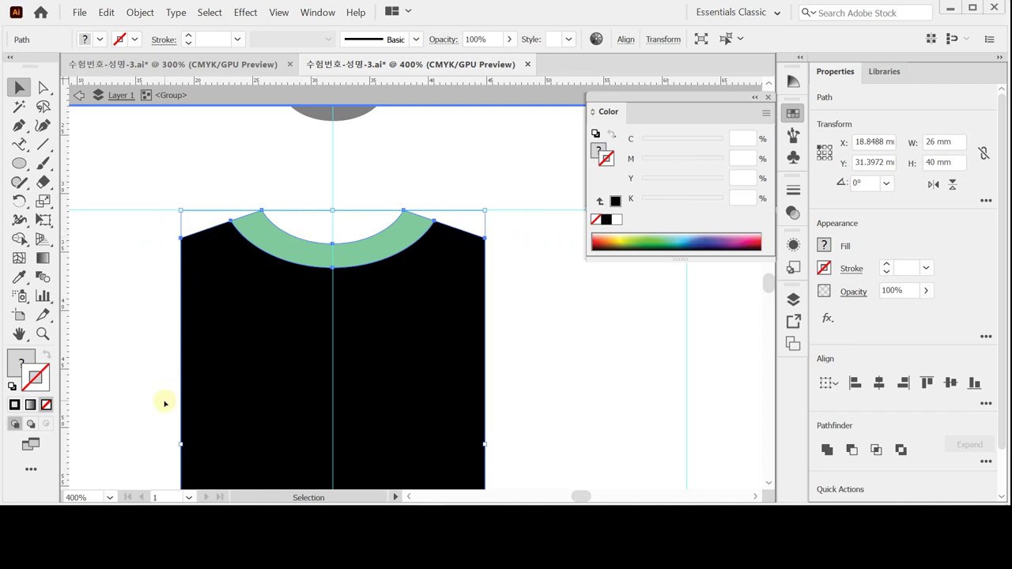
pyautogui.scroll(-2, 200, 390)
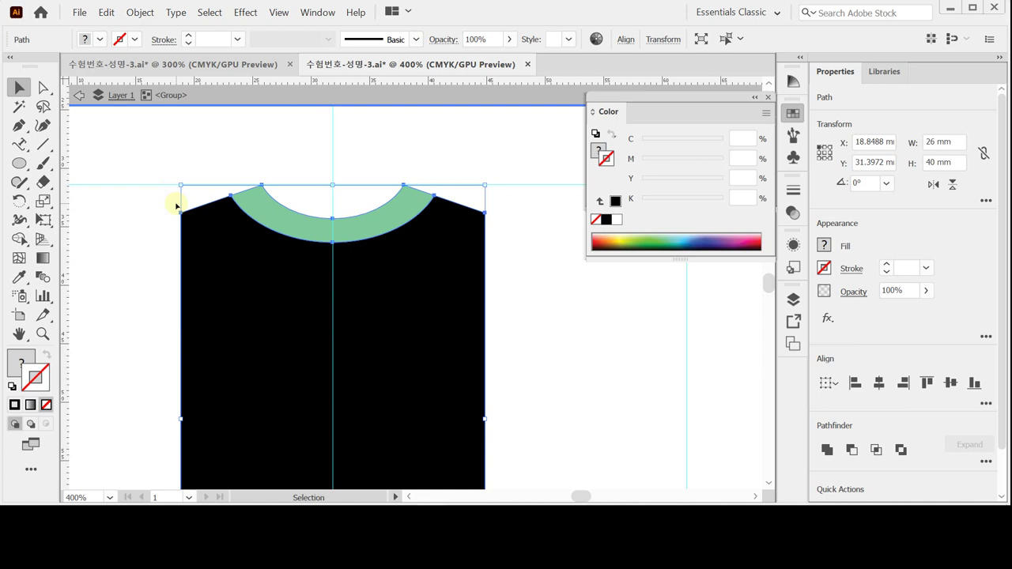
pyautogui.click(136, 234)
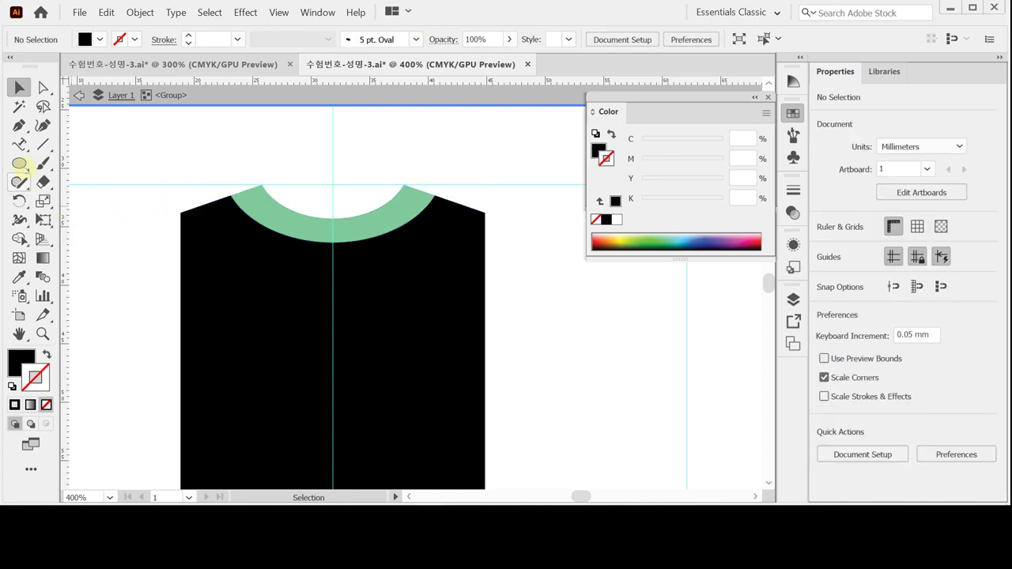
# Step: Draw a narrow upright ellipse about 5.4 × 16.6 mm overlapping the body's left edge just below the shoulder
pyautogui.click(20, 164)
pyautogui.click(162, 271)
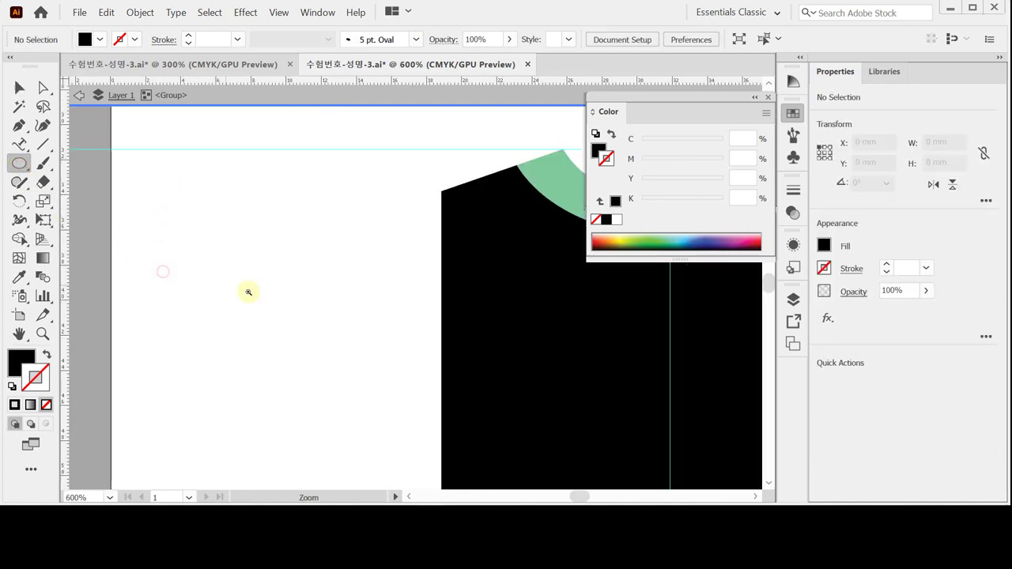
pyautogui.hscroll(4, 320, 274)
pyautogui.scroll(-1, 321, 274)
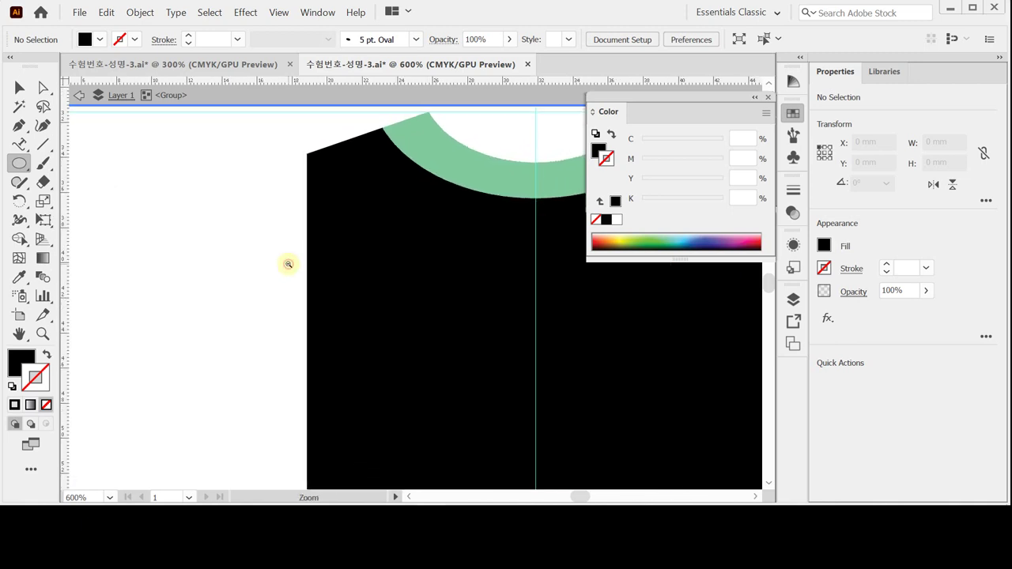
pyautogui.keyDown('ctrl'); pyautogui.keyDown('alt'); pyautogui.click(288, 264); pyautogui.keyUp('alt'); pyautogui.keyUp('ctrl')
pyautogui.moveTo(388, 282); pyautogui.dragTo(285, 260)
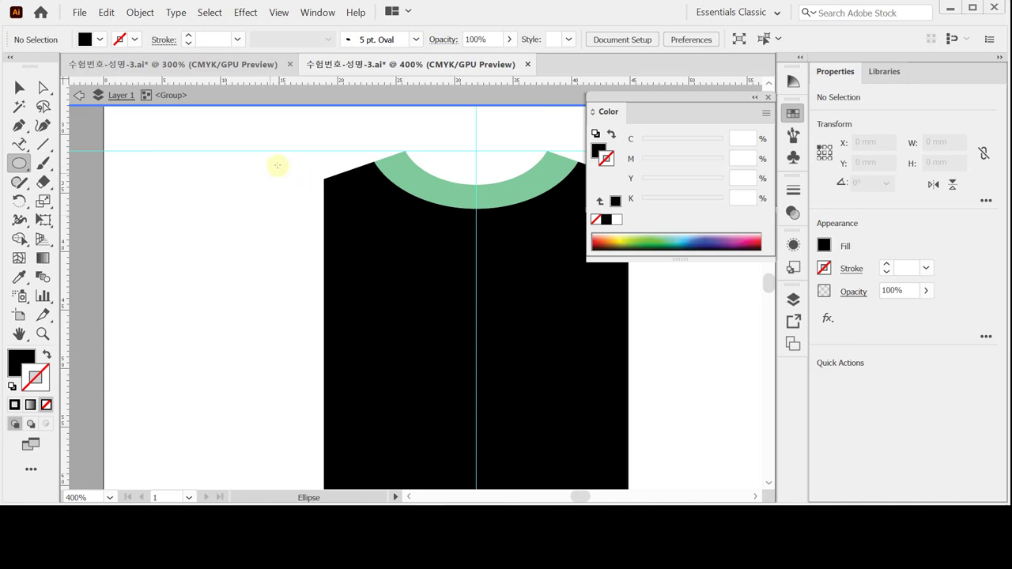
pyautogui.moveTo(277, 163); pyautogui.dragTo(301, 252)
pyautogui.moveTo(324, 316); pyautogui.dragTo(340, 355)
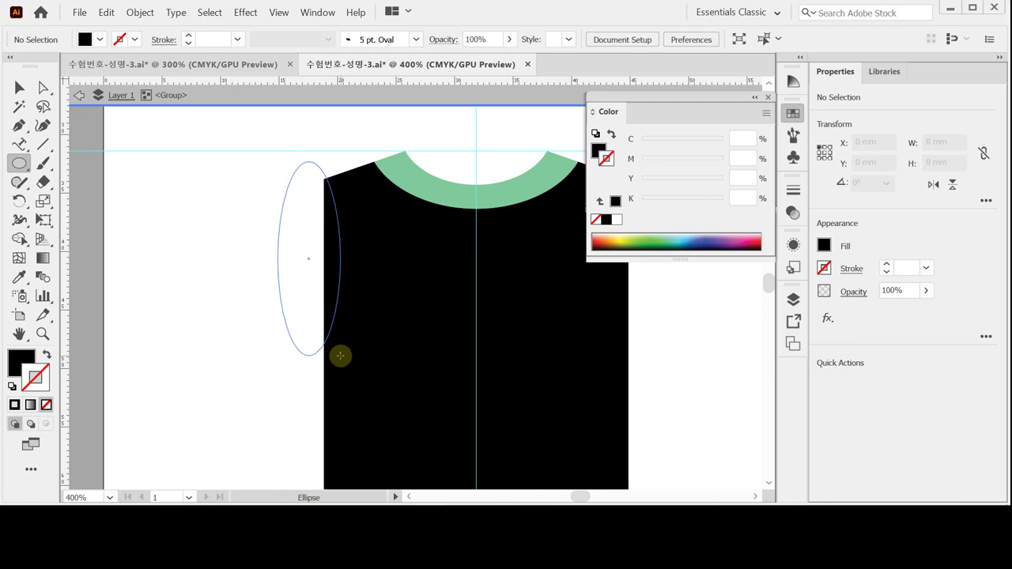
pyautogui.moveTo(340, 355); pyautogui.dragTo(339, 354)
# Step: Fill the armhole ellipse with light yellow (C 3.53, Y 65.1) and stretch it downward to about 17 mm tall
pyautogui.hotkey('ctrl', '-')
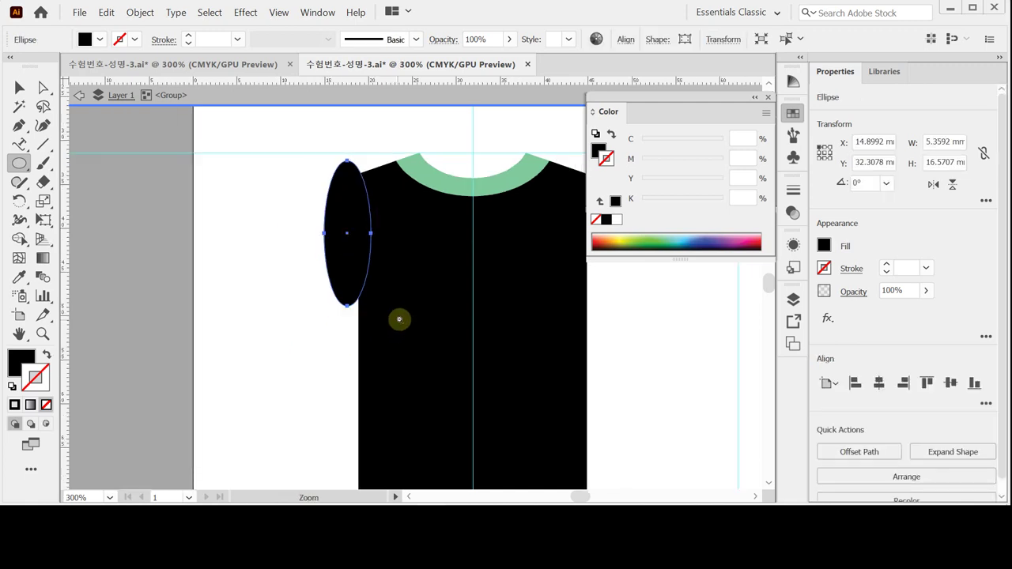
pyautogui.hotkey('ctrl', '-')
pyautogui.click(598, 150)
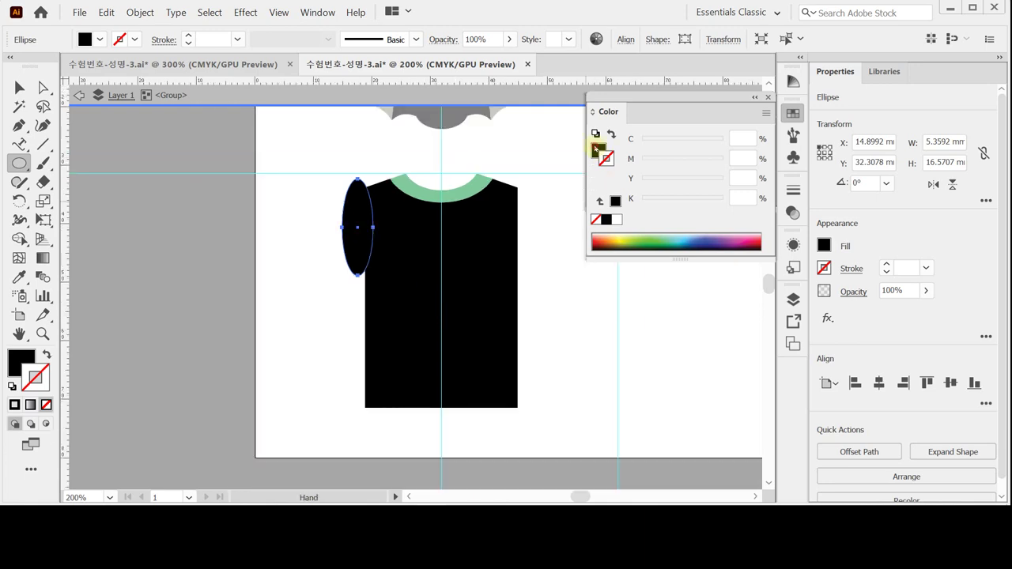
pyautogui.click(618, 236)
pyautogui.hotkey('ctrl', '+')
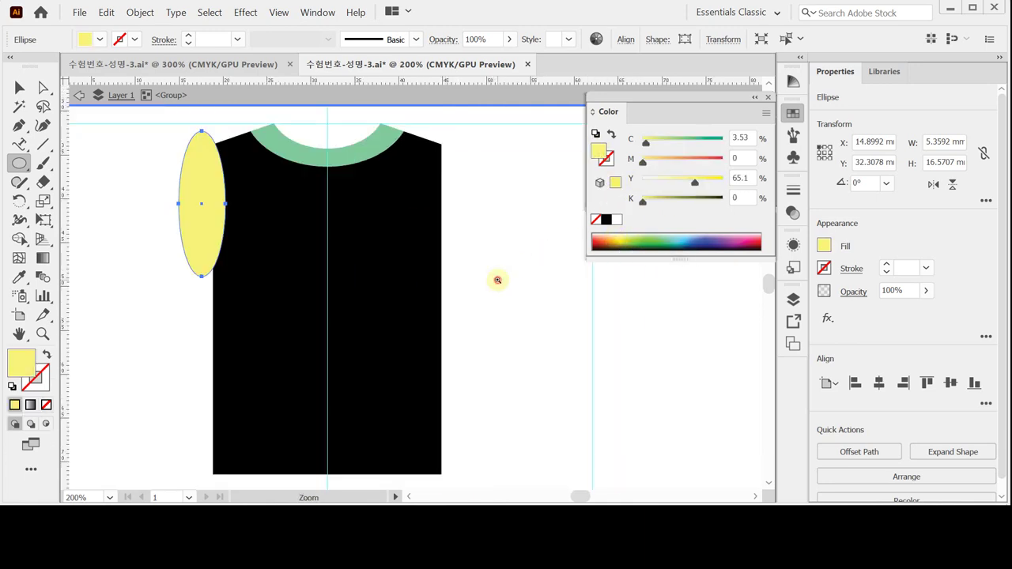
pyautogui.press('space')
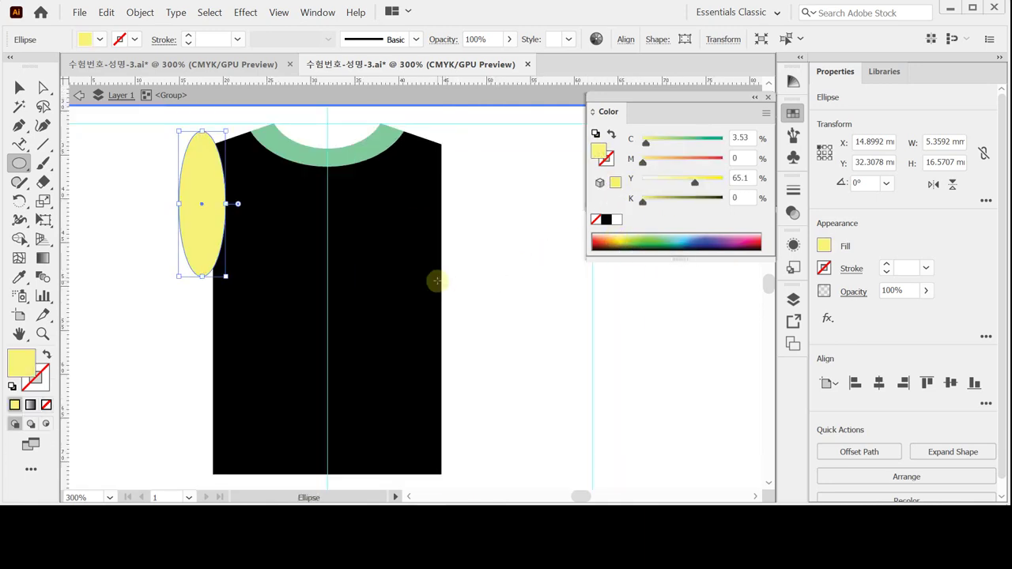
pyautogui.click(19, 87)
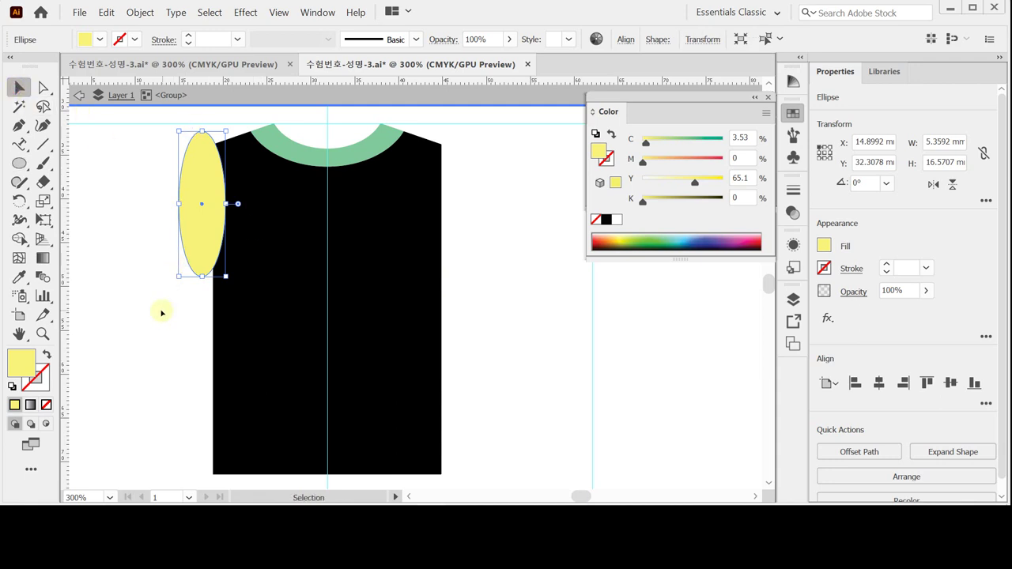
pyautogui.moveTo(201, 277); pyautogui.dragTo(202, 280)
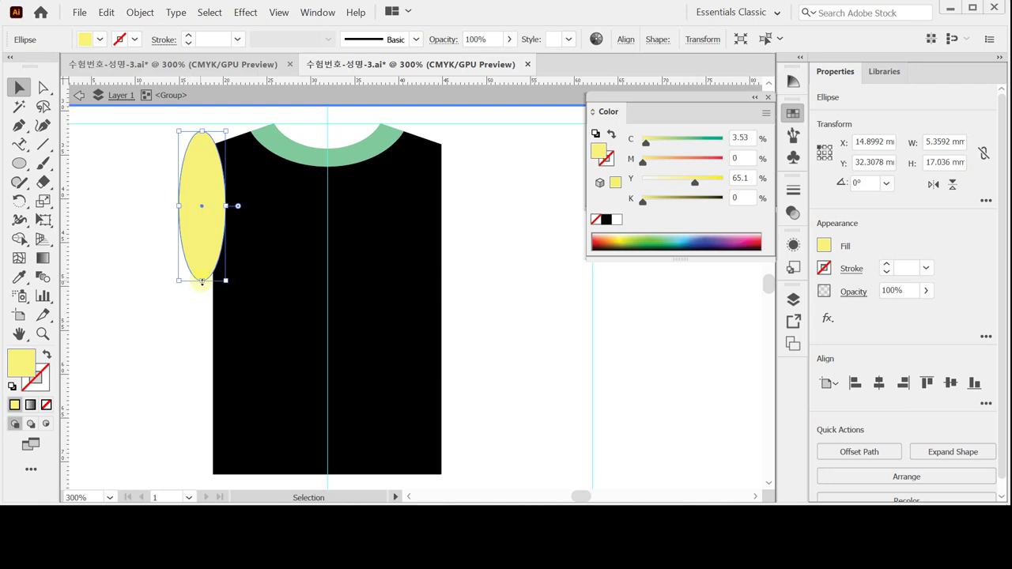
# Step: Reflect a copy of the yellow ellipse across the vertical centre guide onto the body's right edge
pyautogui.click(19, 201)
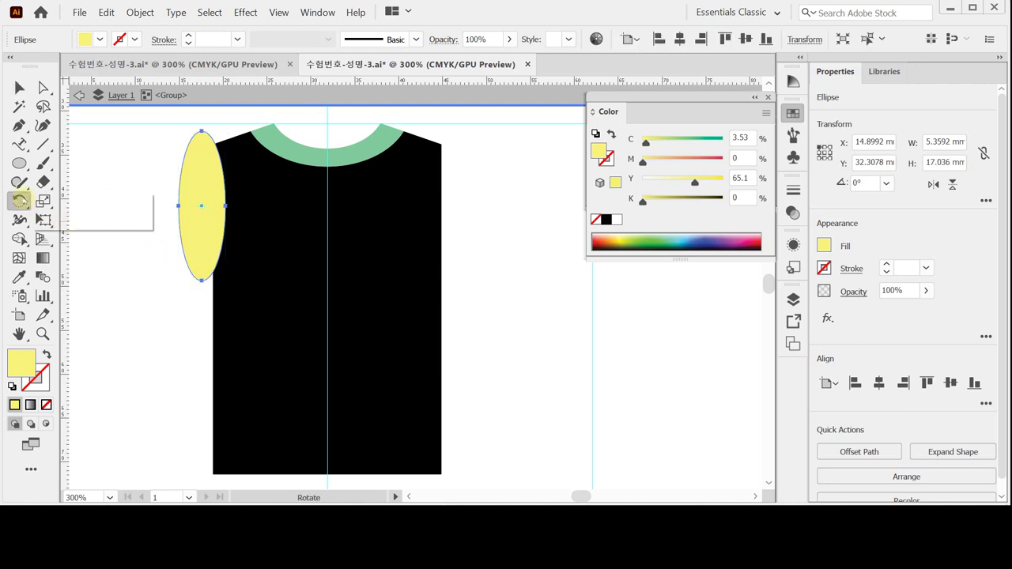
pyautogui.moveTo(19, 201); pyautogui.dragTo(82, 219)
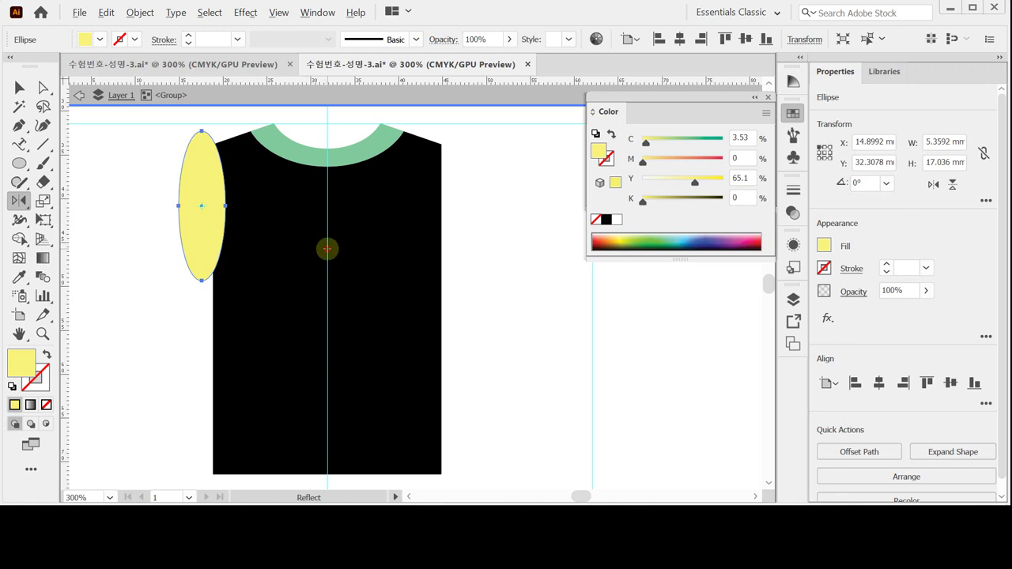
pyautogui.keyDown('alt'); pyautogui.click(327, 248); pyautogui.keyUp('alt')
pyautogui.click(654, 369)
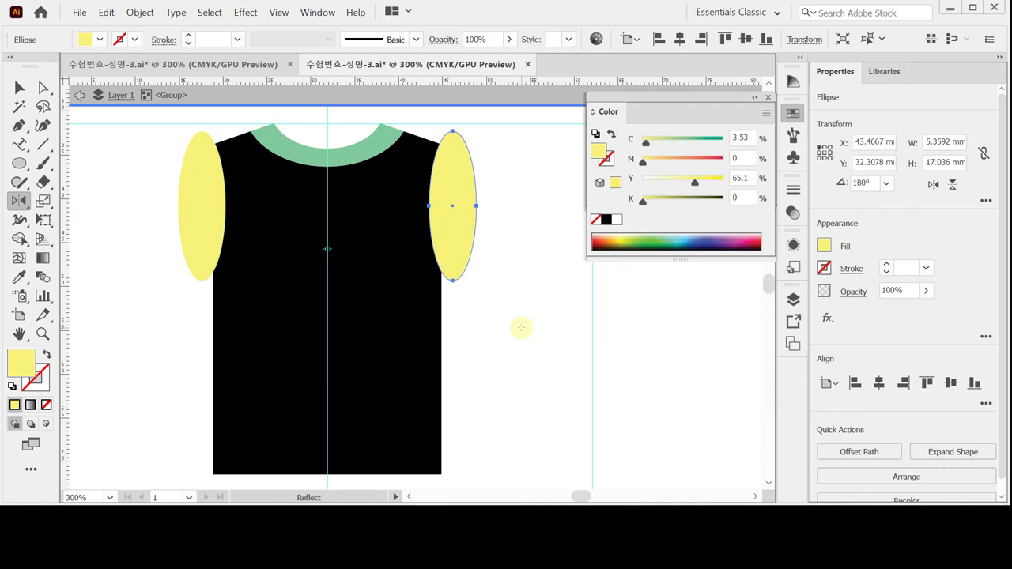
pyautogui.press('v')
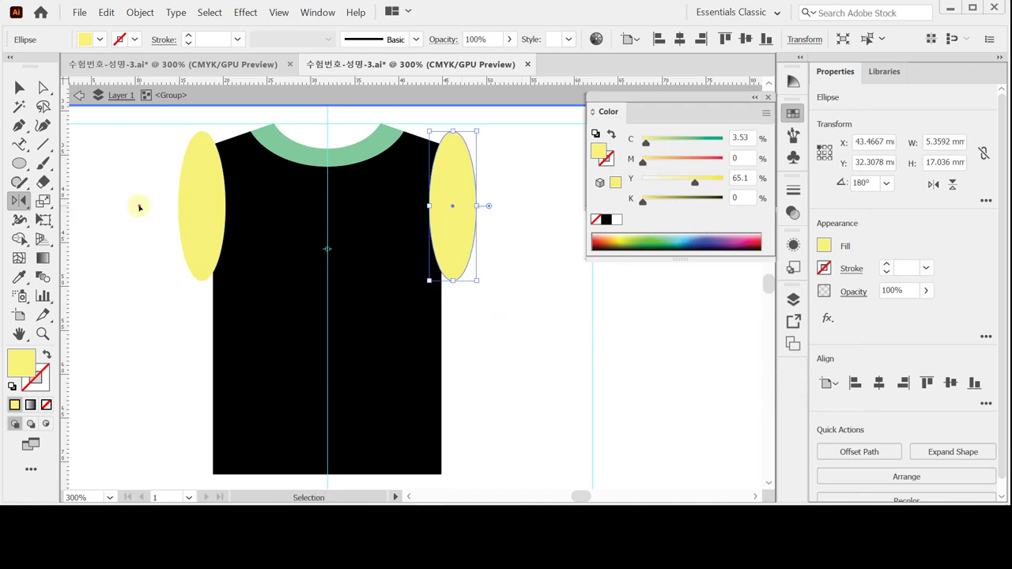
# Step: Subtract both yellow ellipses from the black body with Minus Front to cut the armholes, leave isolation mode and save the document
pyautogui.moveTo(139, 207); pyautogui.dragTo(492, 296)
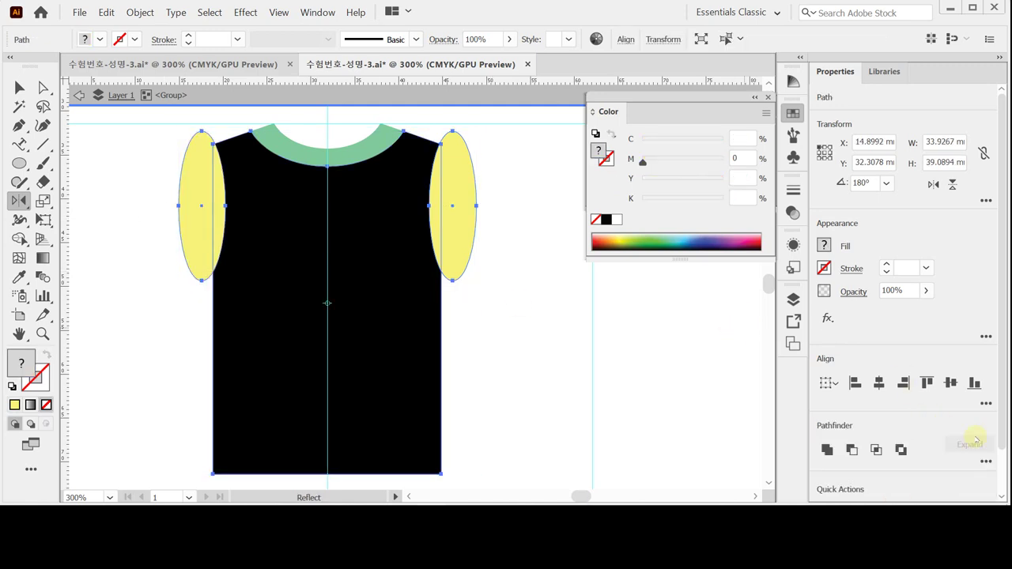
pyautogui.click(851, 448)
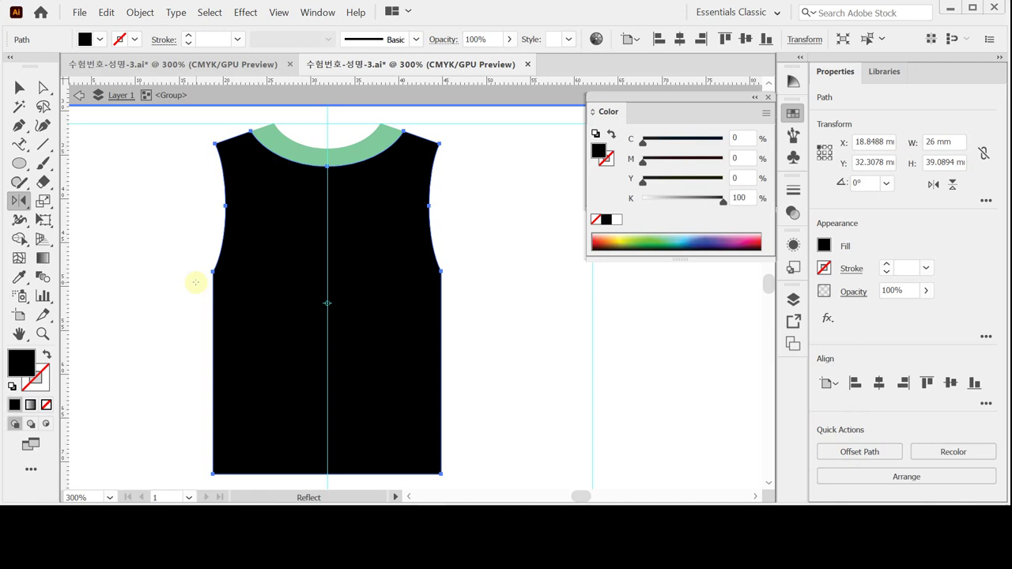
pyautogui.press('Escape')
pyautogui.press('v')
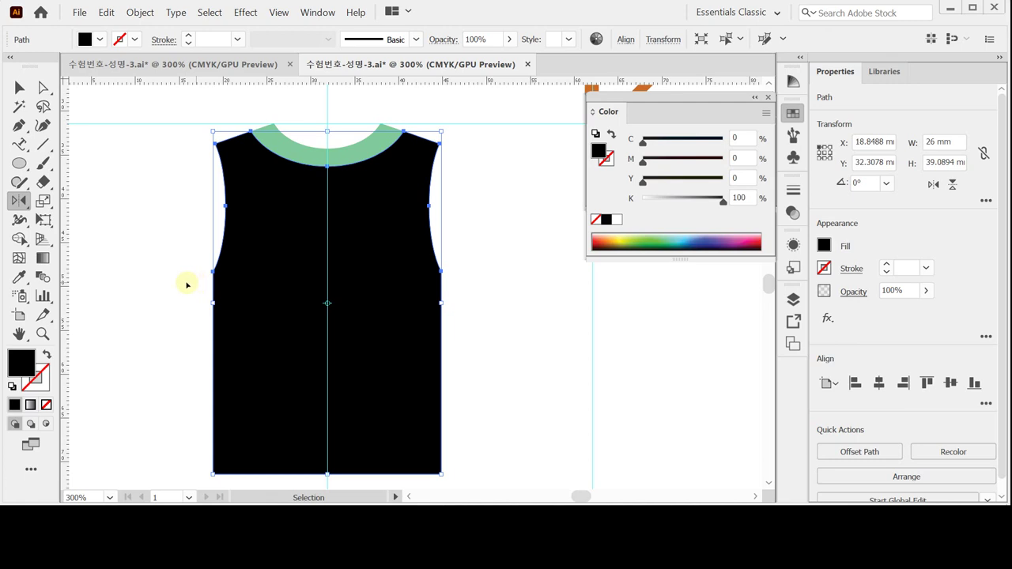
pyautogui.press('o')
pyautogui.hotkey('ctrl', 's')
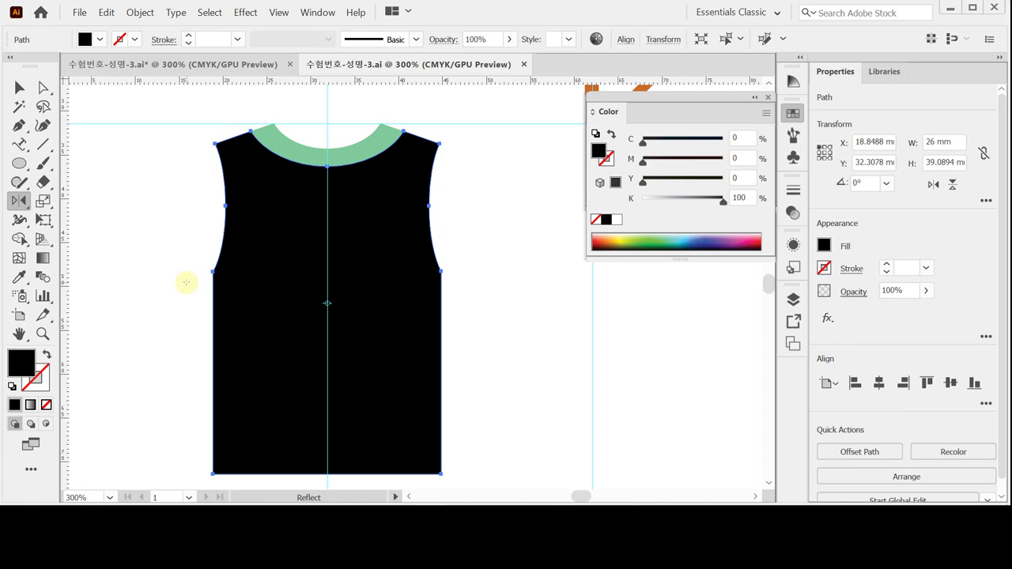
# Step: Pick up the collar's green fill without stroke as the current colours and activate the Pen tool with nothing selected
pyautogui.press('v')
pyautogui.click(179, 177)
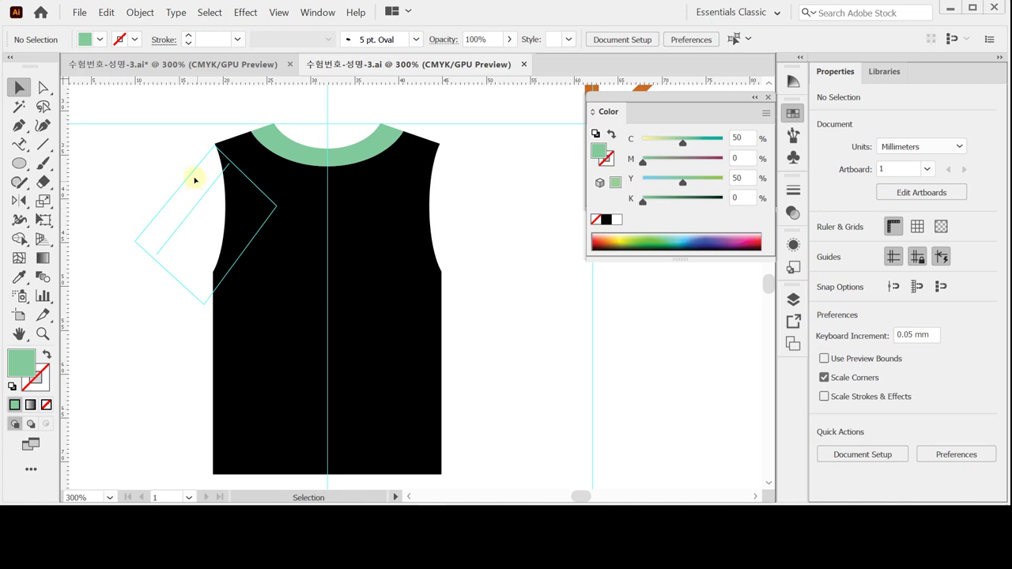
pyautogui.press('ctrl')
pyautogui.click(19, 125)
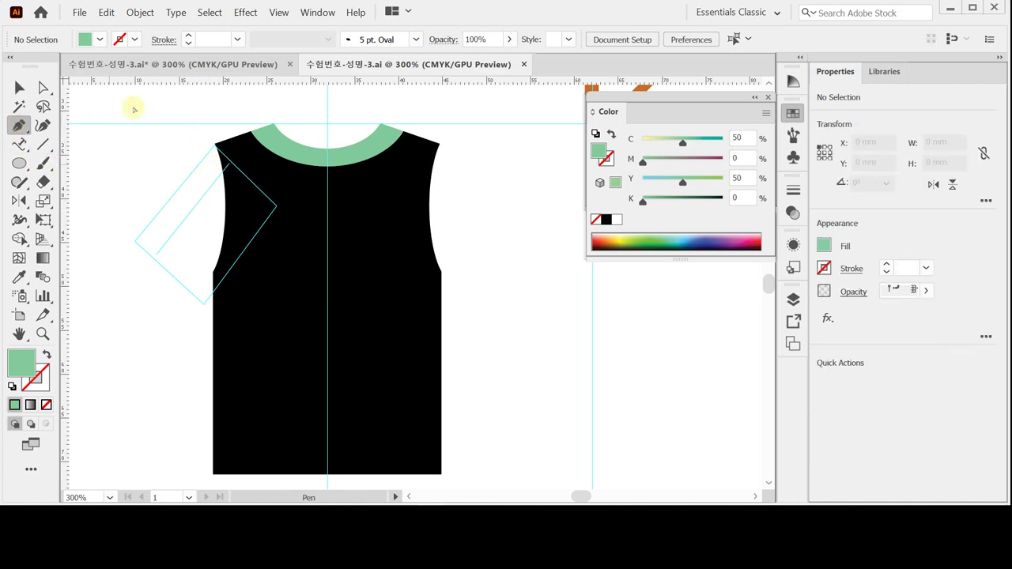
pyautogui.keyDown('ctrl'); pyautogui.click(273, 146); pyautogui.keyUp('ctrl')
pyautogui.keyDown('ctrl'); pyautogui.click(192, 115); pyautogui.keyUp('ctrl')
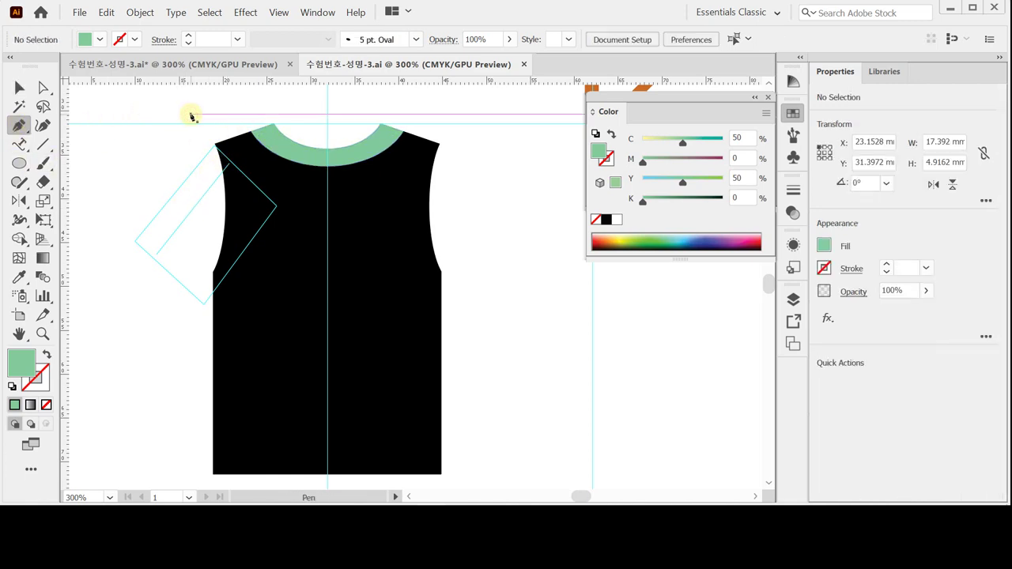
# Step: Draw a closed four-cornered green sleeve, about 16.4 × 18.3 mm, over the guide outline at the shirt's left shoulder with the Pen tool and deselect it
pyautogui.click(133, 240)
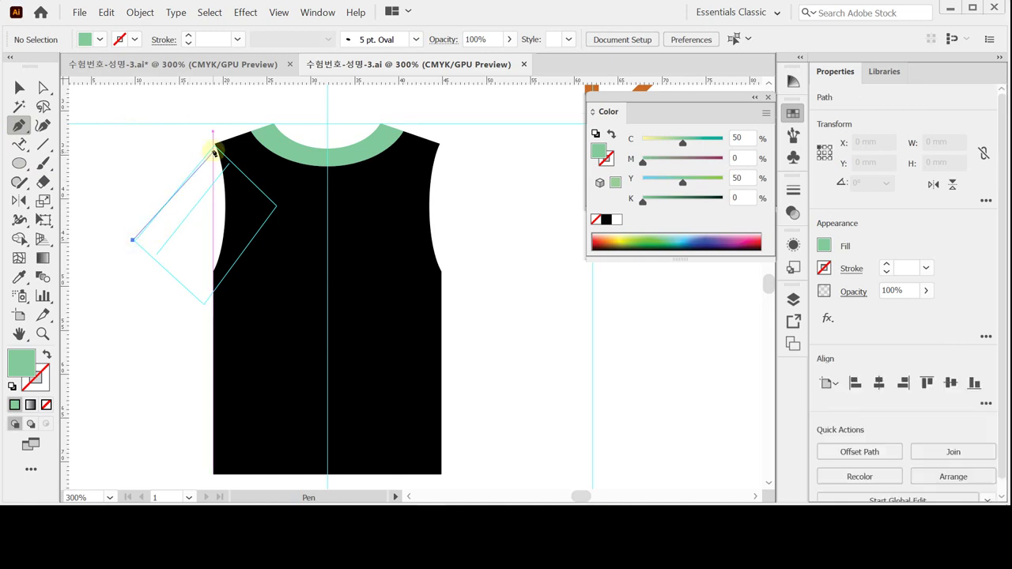
pyautogui.click(213, 146)
pyautogui.click(277, 207)
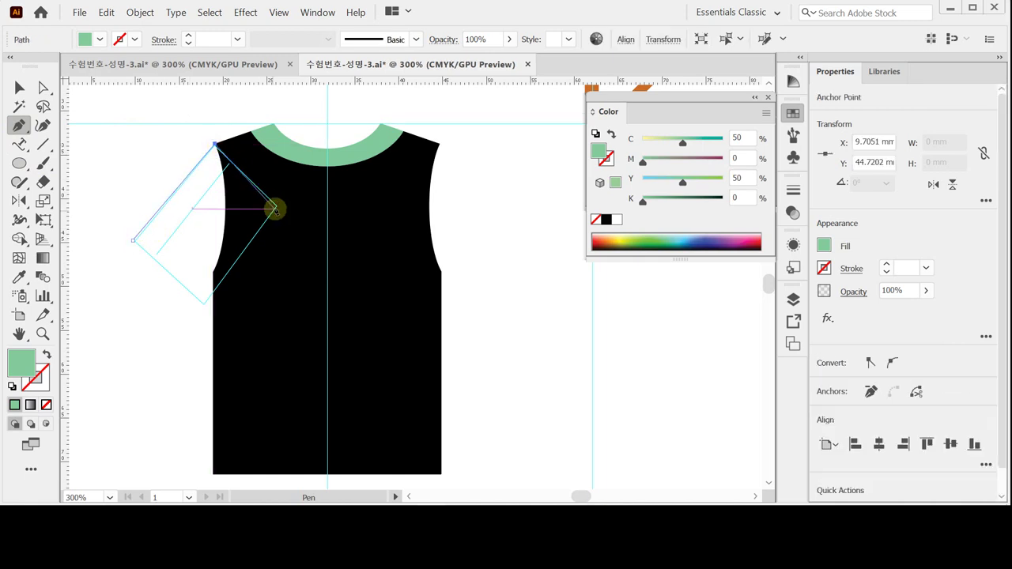
pyautogui.click(203, 303)
pyautogui.click(133, 240)
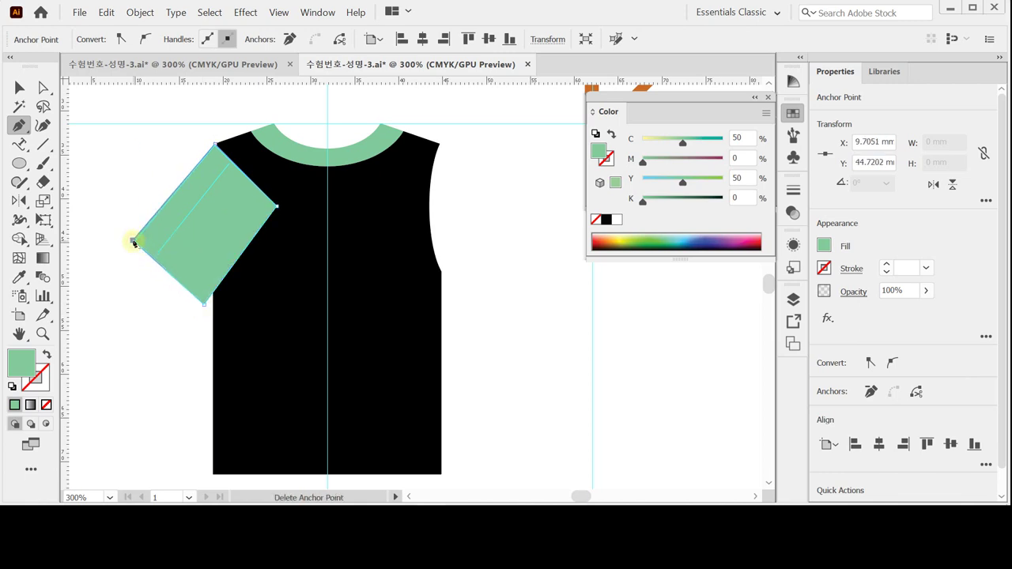
pyautogui.press('ctrl')
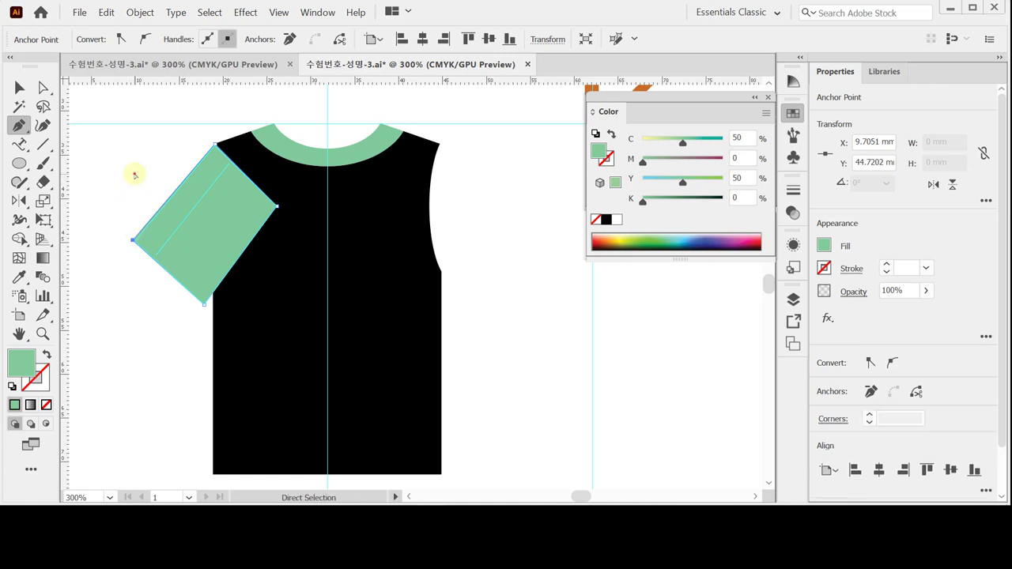
pyautogui.keyDown('ctrl'); pyautogui.click(134, 174); pyautogui.keyUp('ctrl')
# Step: Draw a slanted line along the sleeve's inner guide and give it a C0 M60 Y90 K20 stroke
pyautogui.click(44, 145)
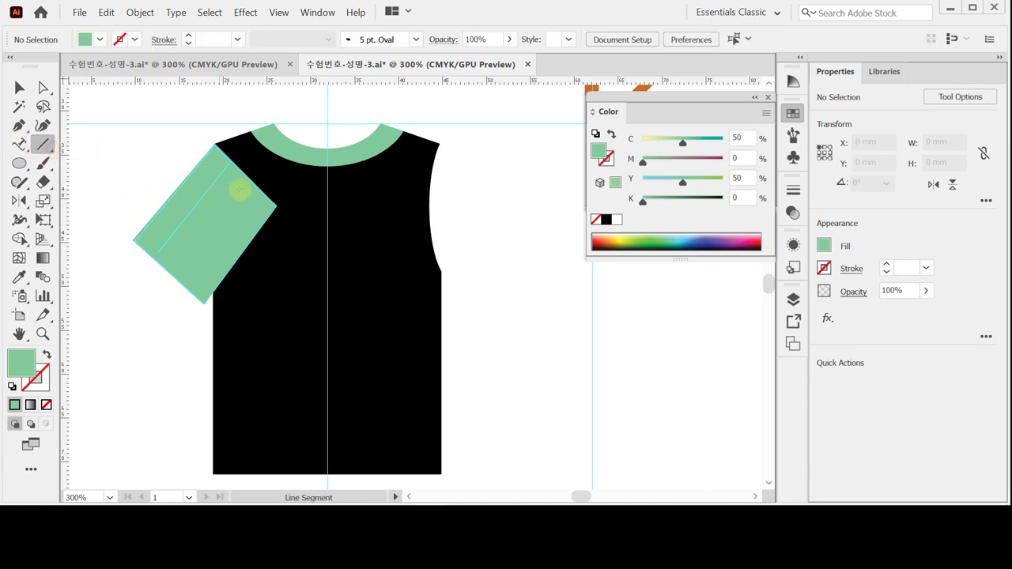
pyautogui.moveTo(229, 165)
pyautogui.mouseDown()
pyautogui.moveTo(406, 163)
pyautogui.moveTo(154, 162)
pyautogui.moveTo(163, 242)
pyautogui.moveTo(152, 258)
pyautogui.mouseUp()
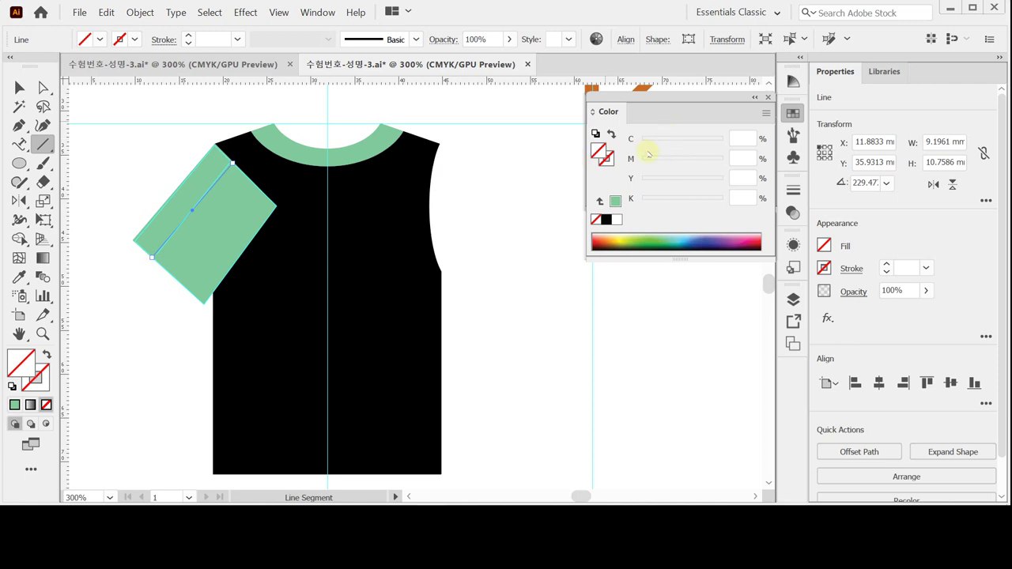
pyautogui.click(606, 159)
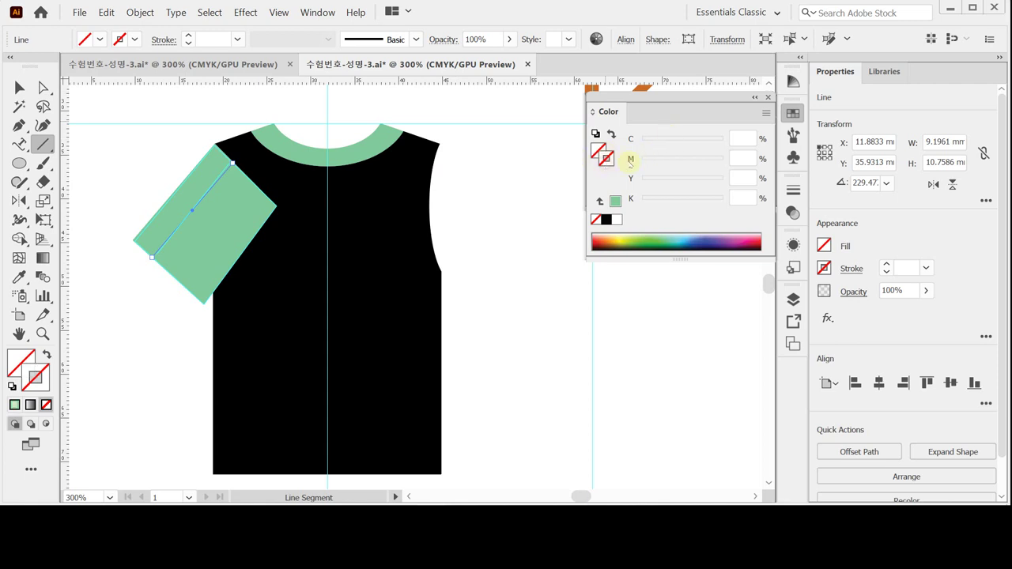
pyautogui.click(616, 219)
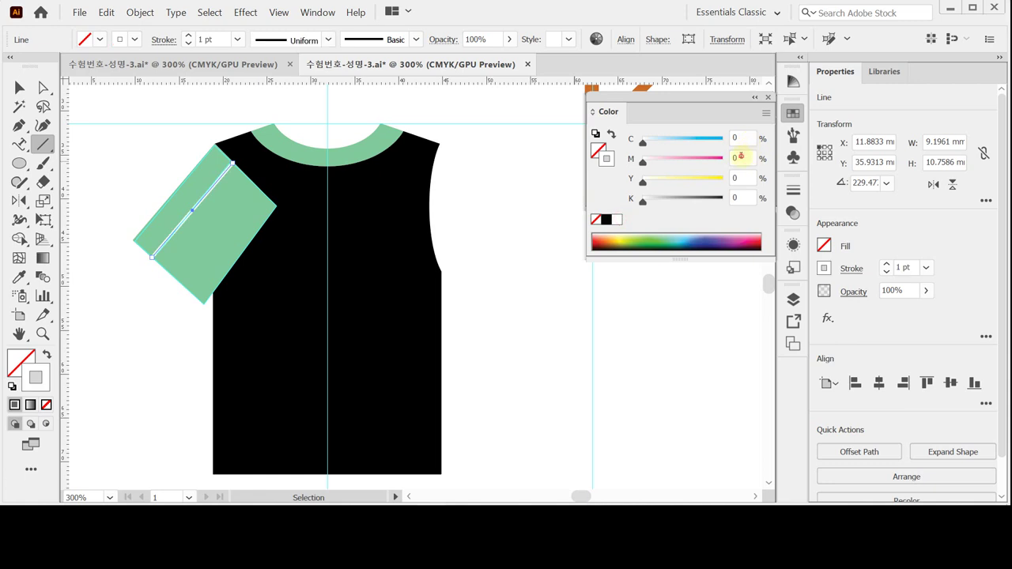
pyautogui.click(740, 157)
pyautogui.write('60')
pyautogui.press('Tab')
pyautogui.write('90')
pyautogui.press('Tab')
pyautogui.write('20')
pyautogui.press('Tab')
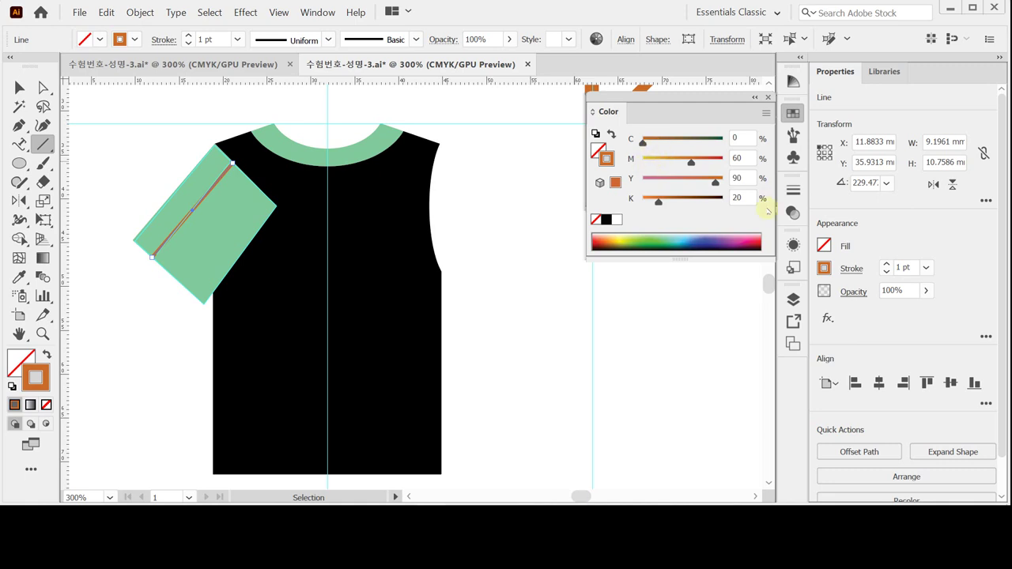
# Step: Set the sleeve line's stroke weight to 2 pt and make it dashed with dash 10, gap 2, dash 3, gap 2 pt, leaving the last pair empty
pyautogui.click(851, 268)
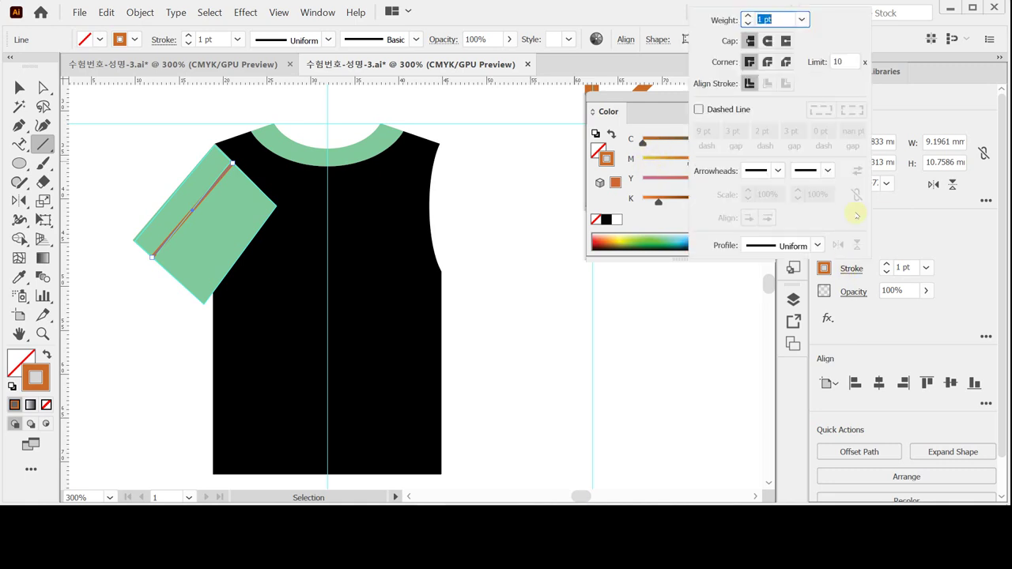
pyautogui.click(747, 16)
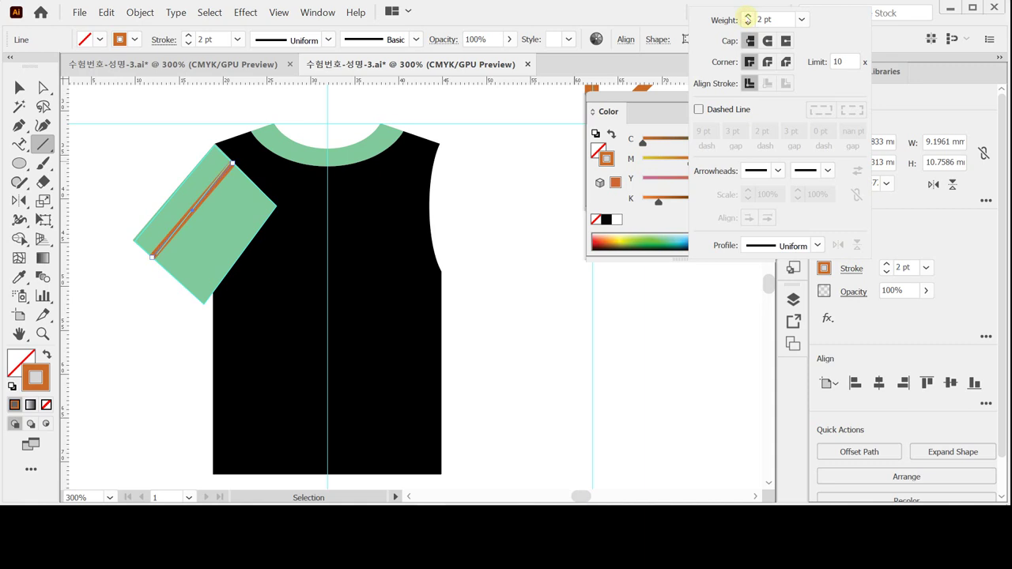
pyautogui.click(723, 115)
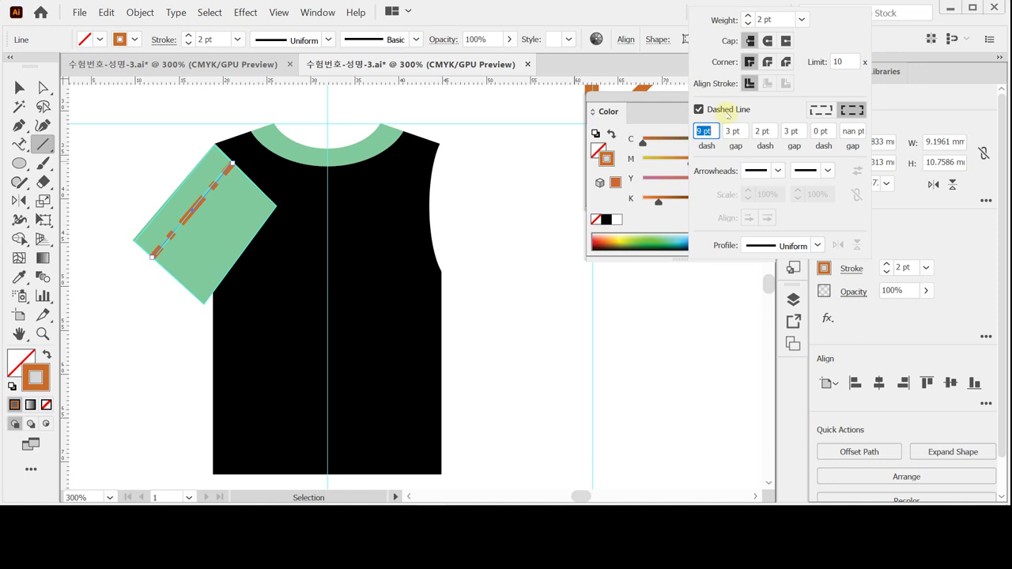
pyautogui.write('10')
pyautogui.press('Tab')
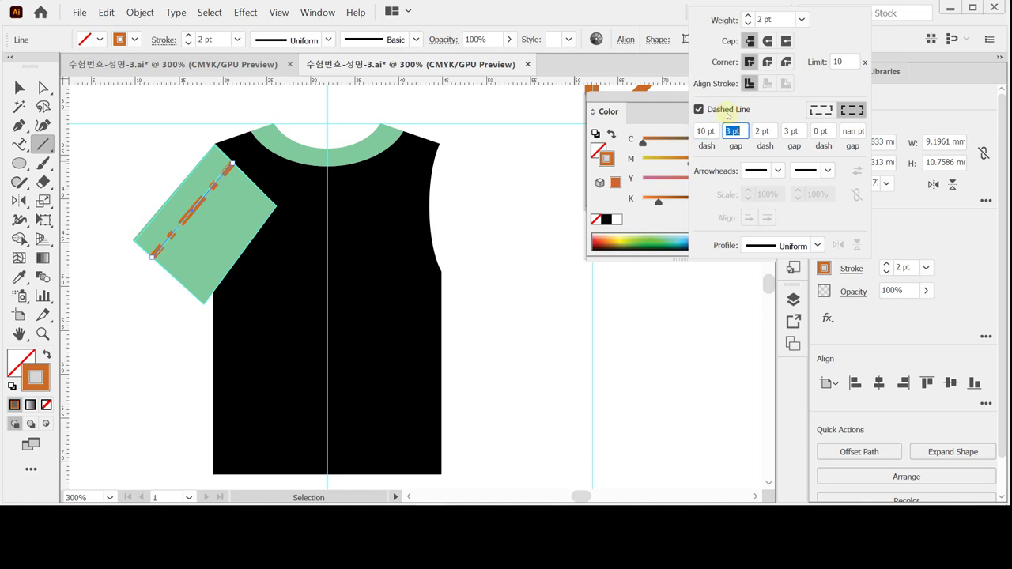
pyautogui.write('2')
pyautogui.press('Tab')
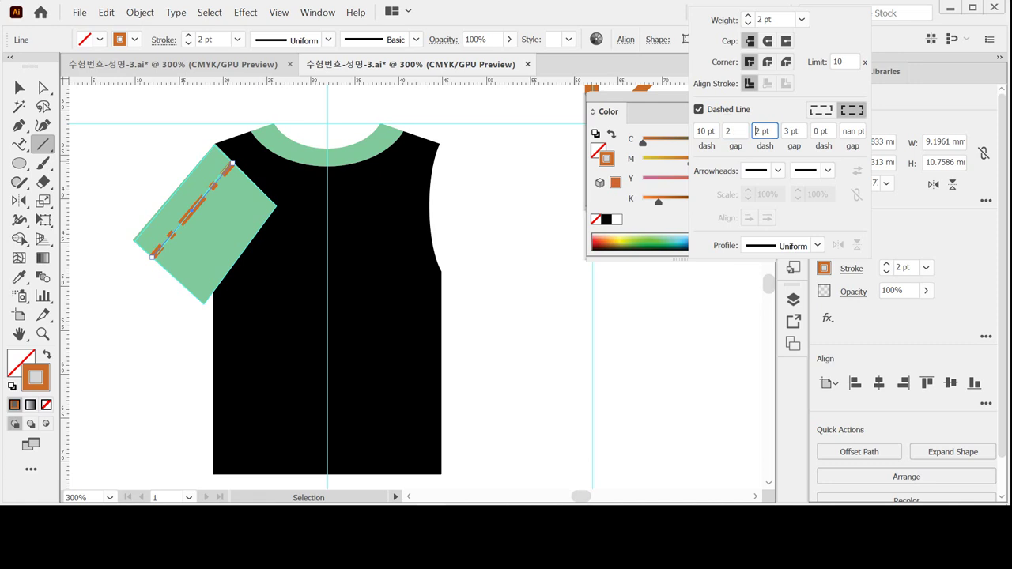
pyautogui.write('3')
pyautogui.press('Tab')
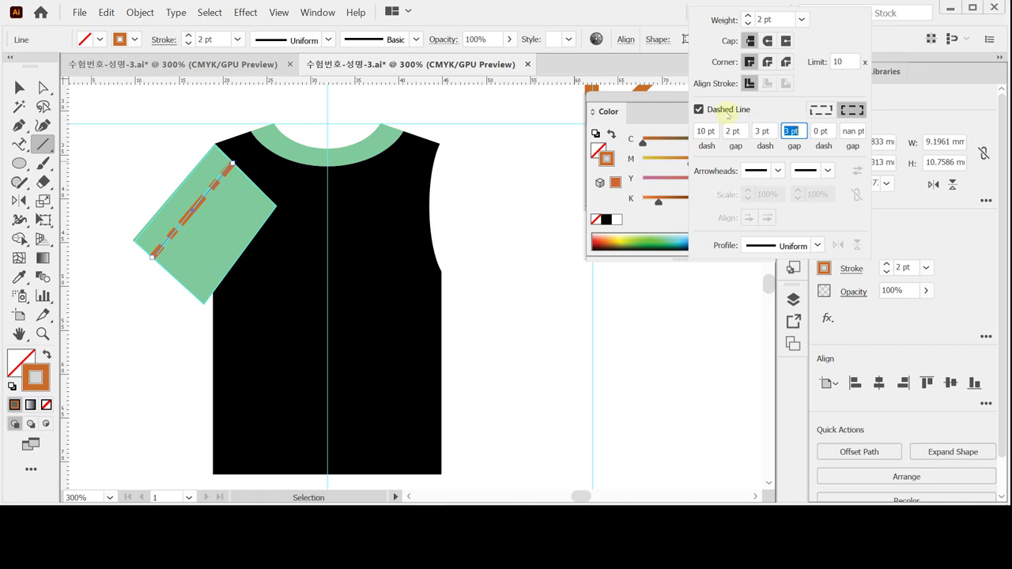
pyautogui.write('2')
pyautogui.press('Tab')
pyautogui.press('BackSpace')
pyautogui.press('Tab')
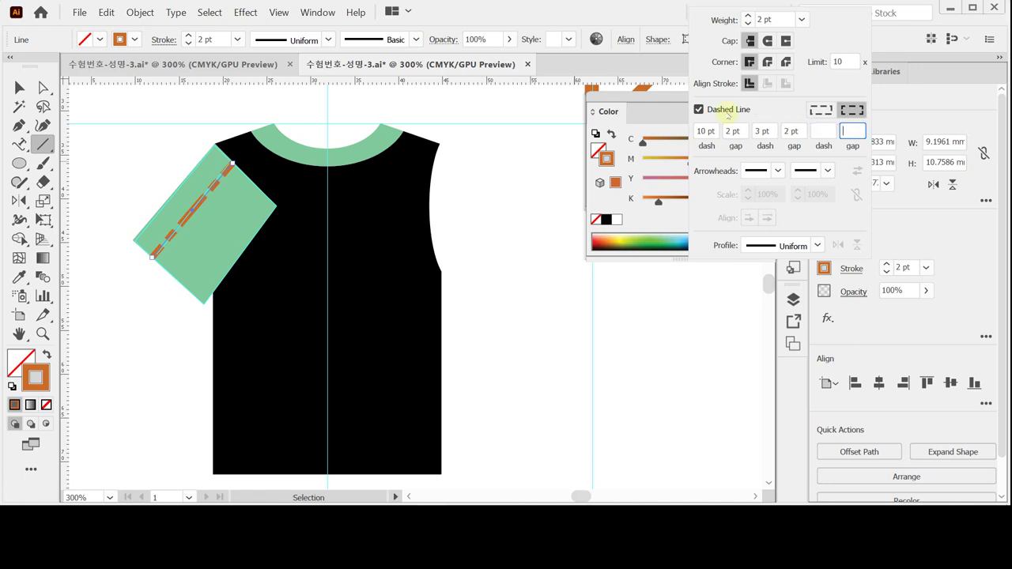
pyautogui.press('Return')
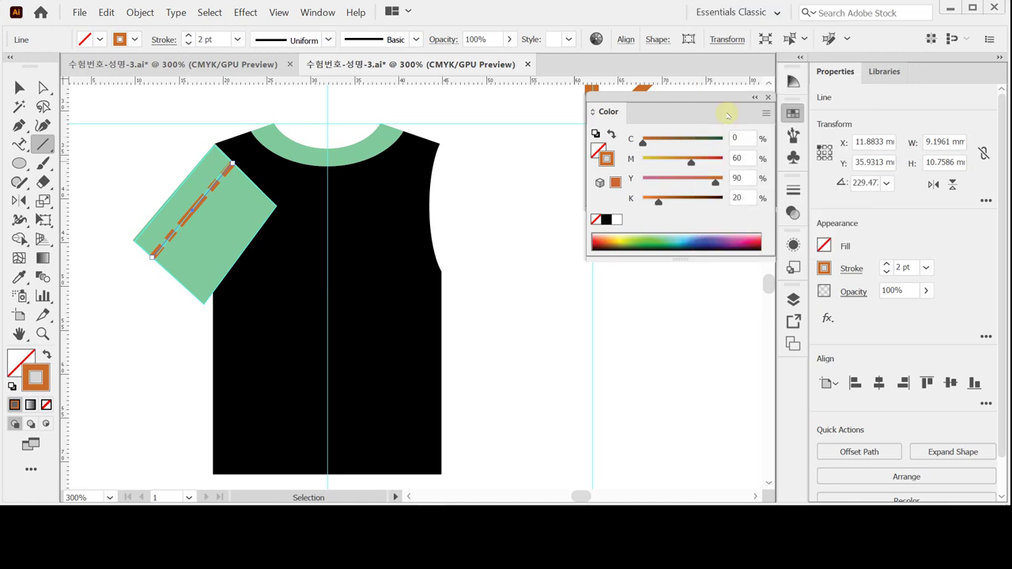
# Step: Hide the guides and send the left sleeve and its dashed line behind the shirt body
pyautogui.hotkey('ctrl', ';')
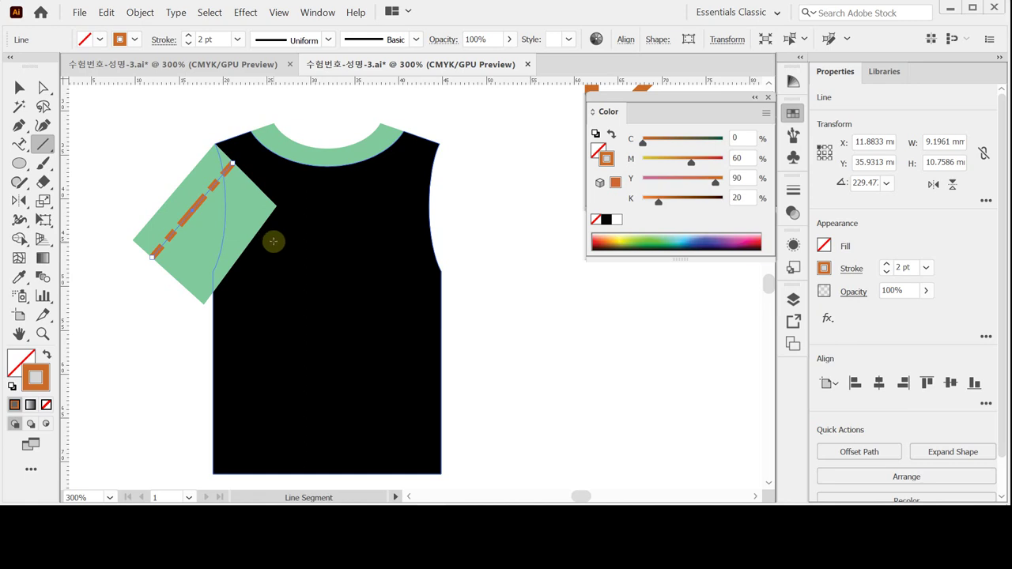
pyautogui.click(19, 87)
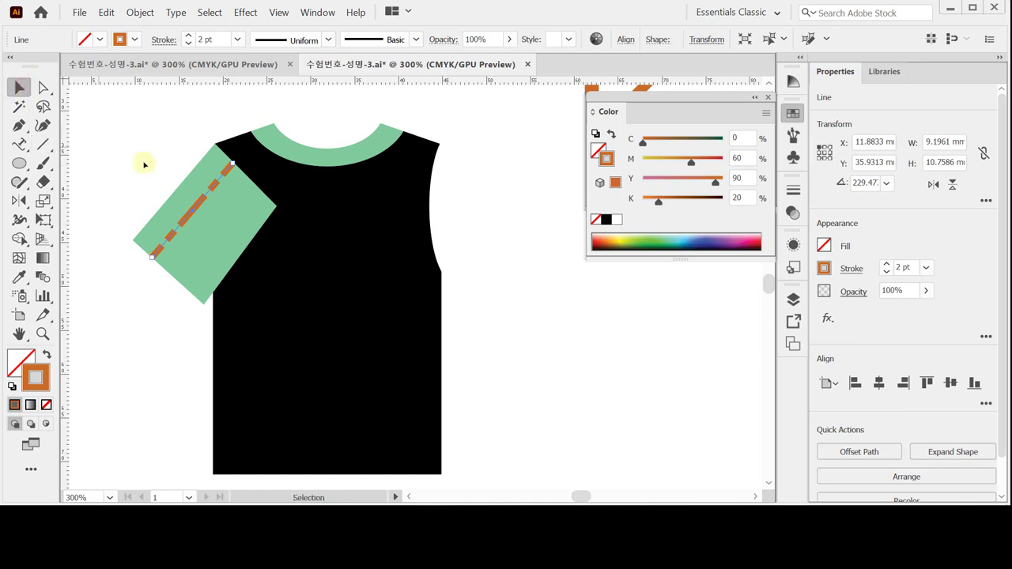
pyautogui.rightClick(183, 257)
pyautogui.moveTo(249, 177)
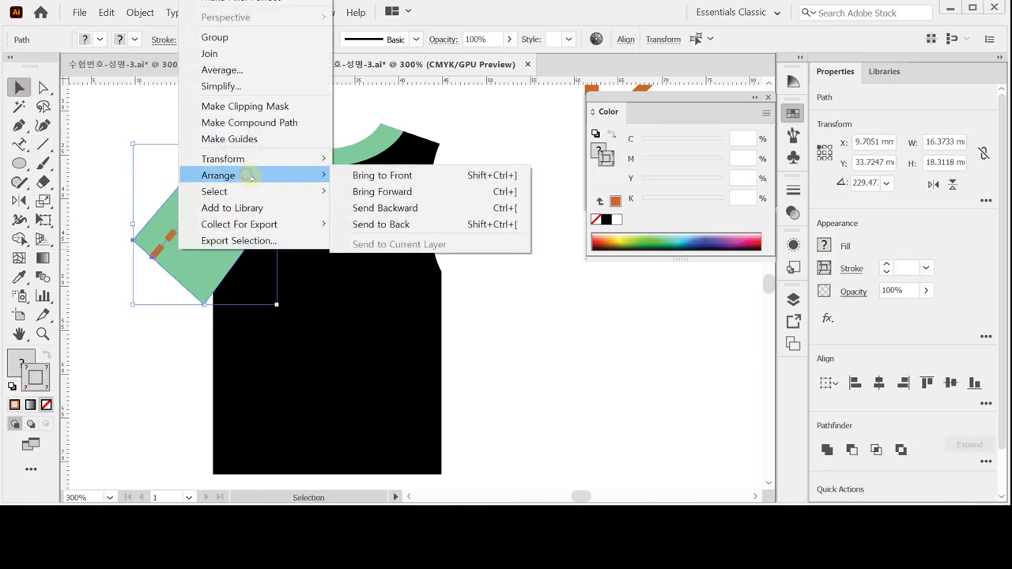
pyautogui.click(381, 225)
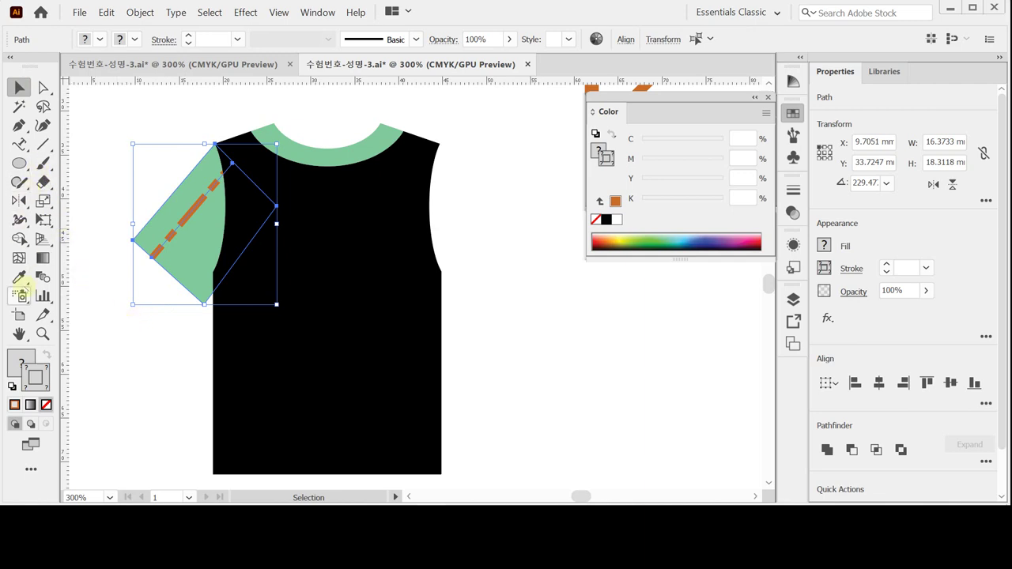
# Step: Reflect a copy of the sleeve and dashed line across the vertical axis through the neckline's centre, using outline view, and save the document
pyautogui.click(19, 200)
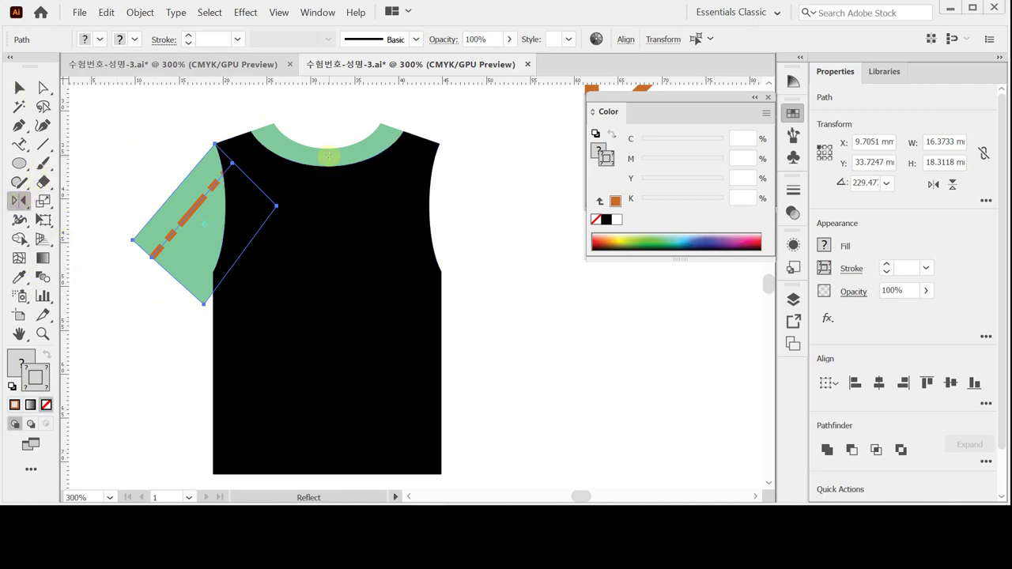
pyautogui.press('v')
pyautogui.hotkey('ctrl', 'y')
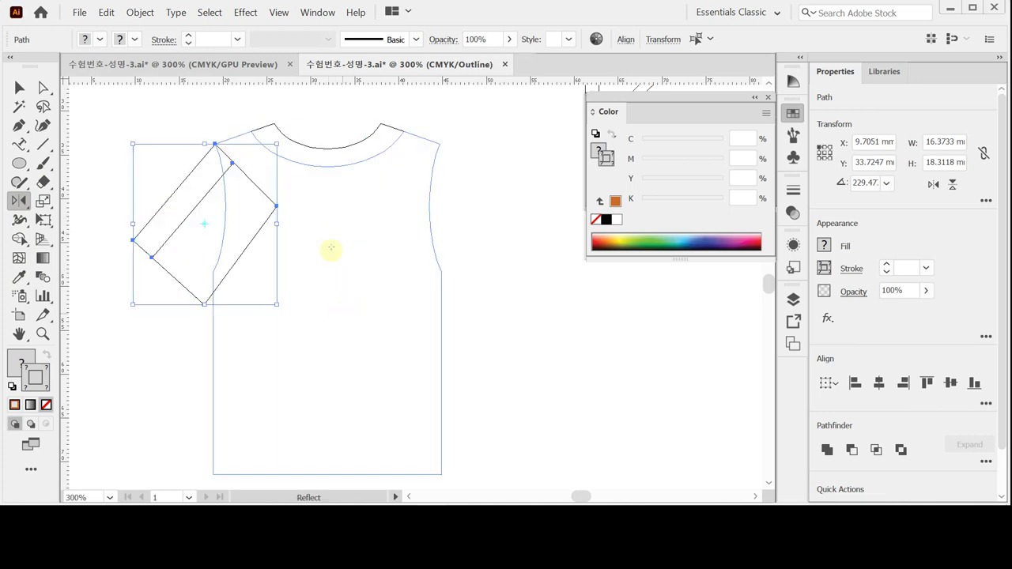
pyautogui.press('o')
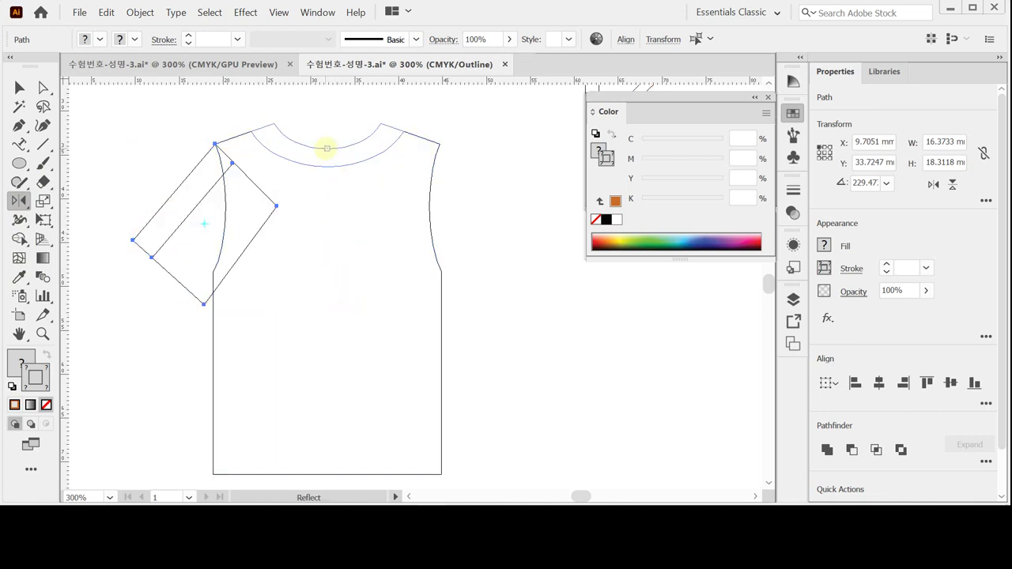
pyautogui.keyDown('alt'); pyautogui.click(327, 148); pyautogui.keyUp('alt')
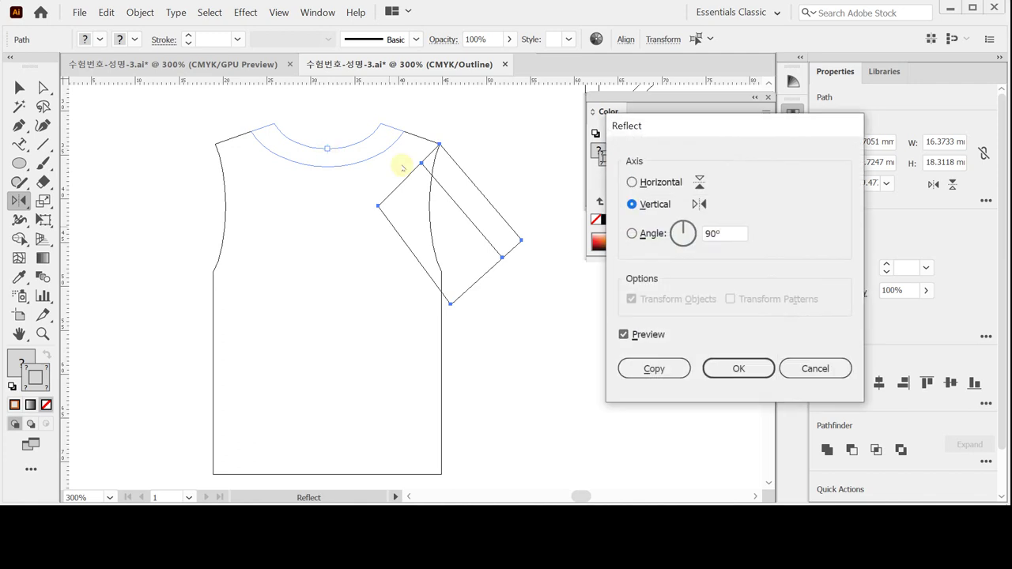
pyautogui.click(654, 369)
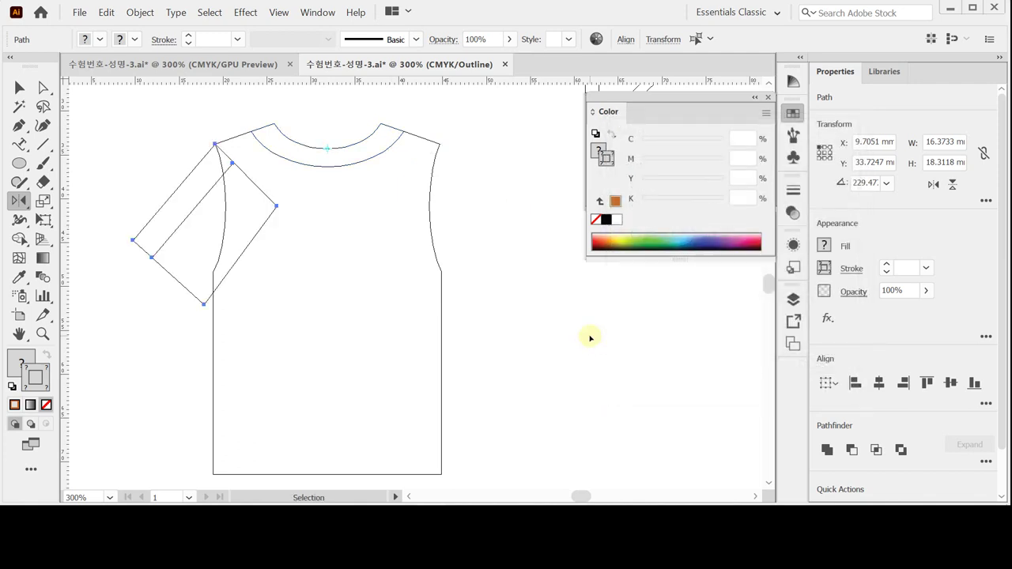
pyautogui.hotkey('ctrl', 'y')
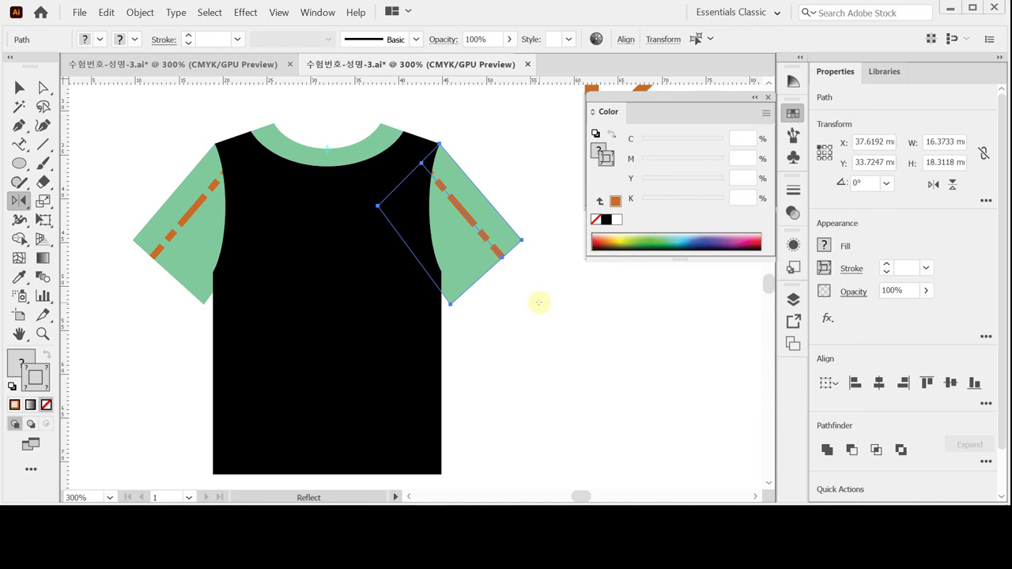
pyautogui.press('ctrl')
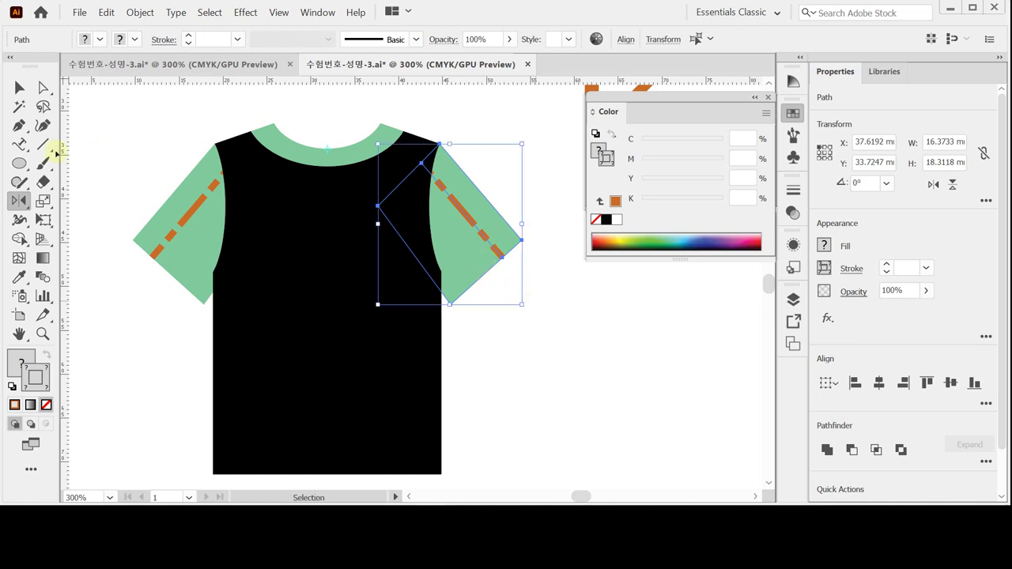
pyautogui.hotkey('ctrl', 's')
# Step: Show the guides, draw a yellow ellipse about 18.5 × 13.1 mm centred on the shirt's vertical guide, and save the document
pyautogui.click(22, 163)
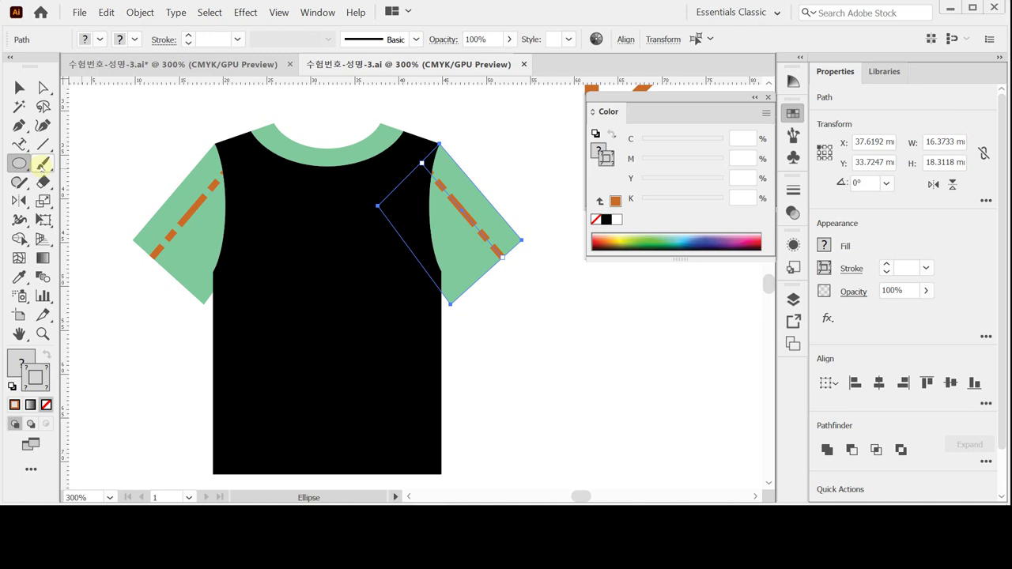
pyautogui.click(328, 277)
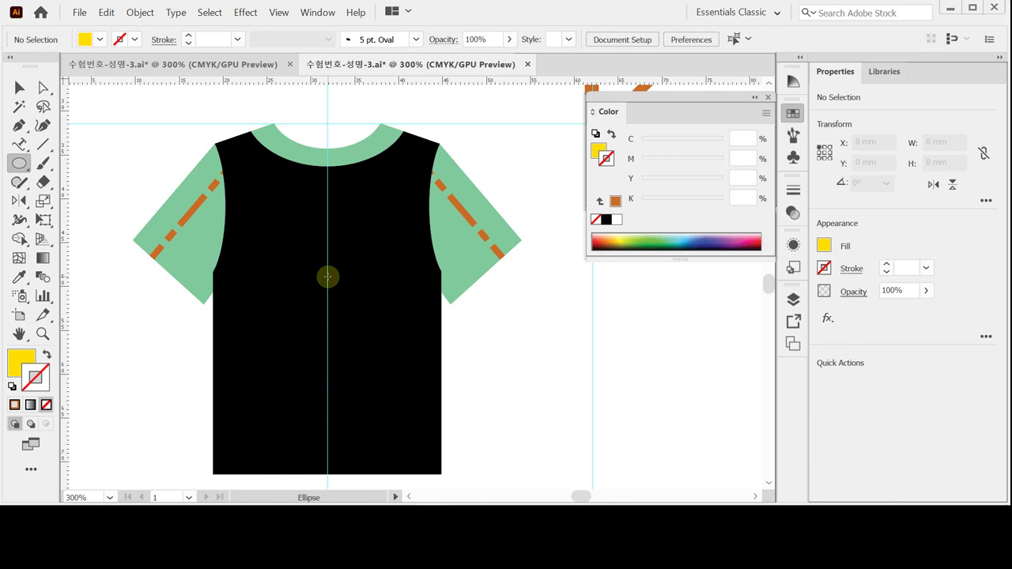
pyautogui.moveTo(327, 276); pyautogui.dragTo(408, 333)
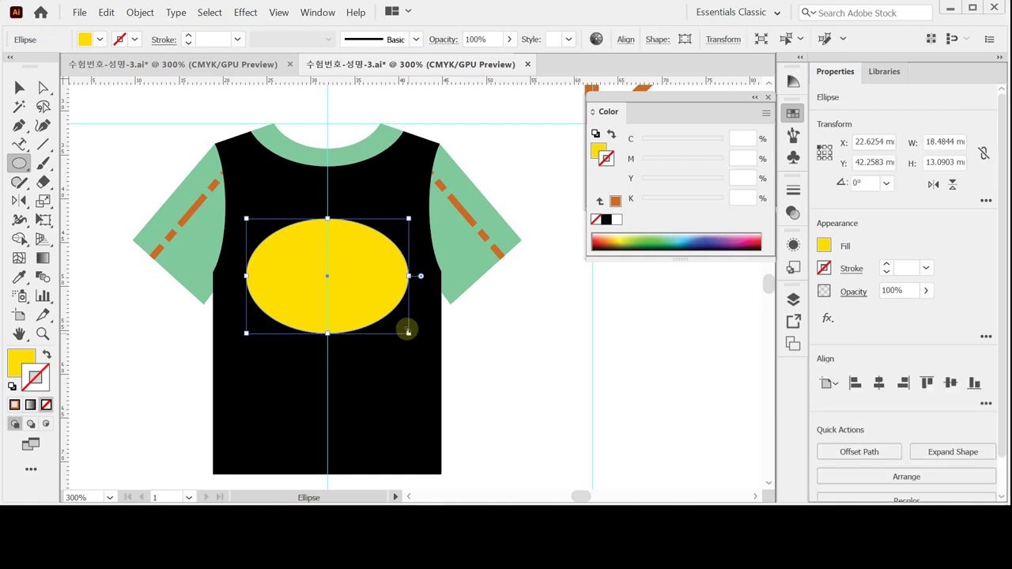
pyautogui.press('ctrl')
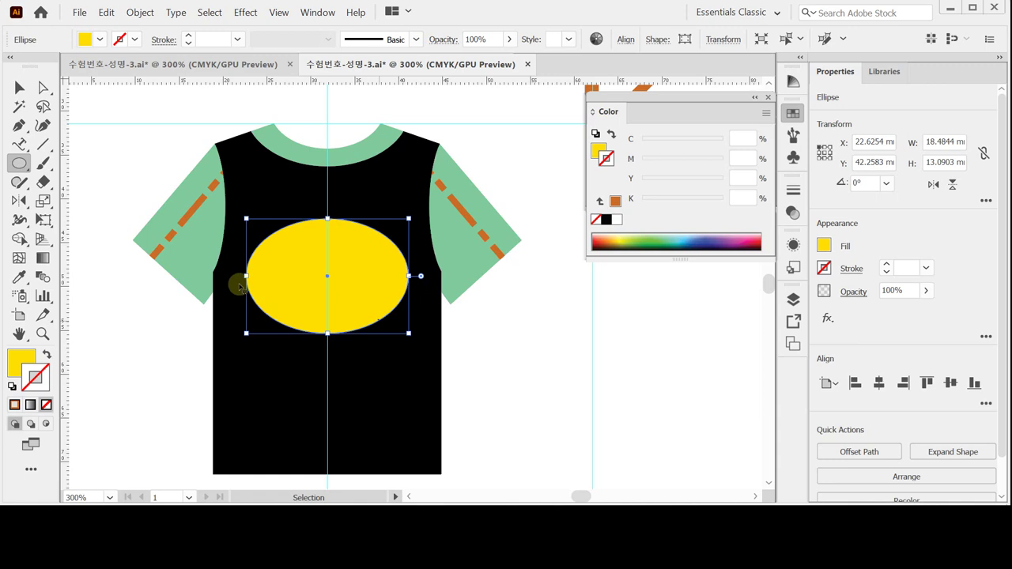
pyautogui.hotkey('ctrl', 's')
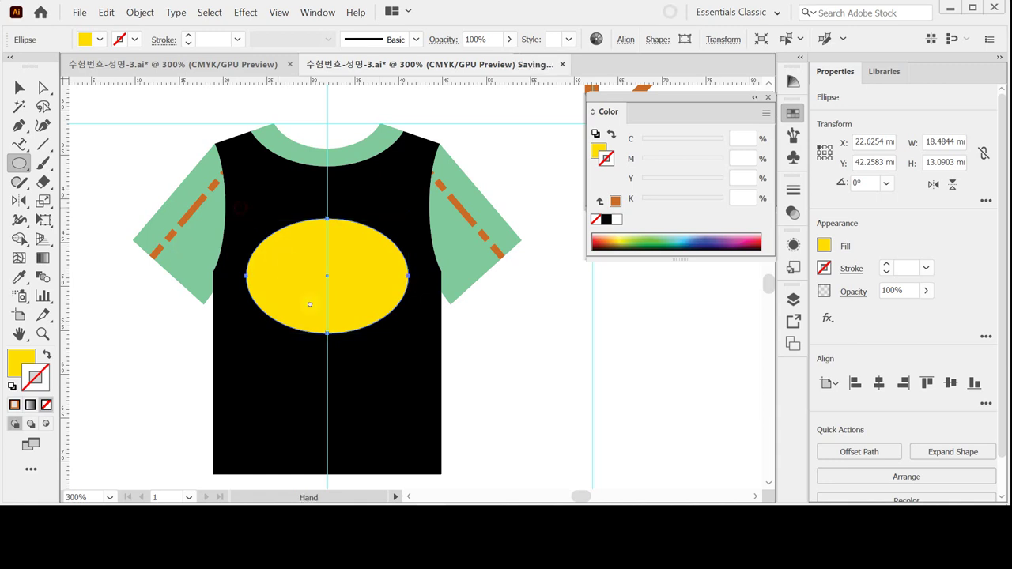
# Step: Copy the bat artwork, paste it onto the shirt and position it over the yellow chest ellipse
pyautogui.scroll(3, 291, 229)
pyautogui.hscroll(-2, 291, 229)
pyautogui.scroll(3, 163, 140)
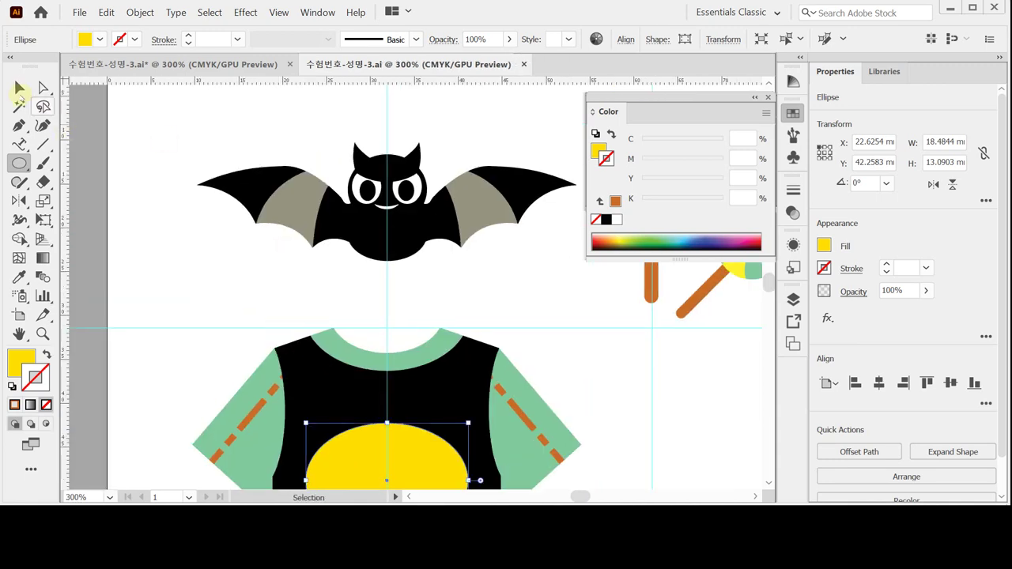
pyautogui.click(19, 89)
pyautogui.click(359, 220)
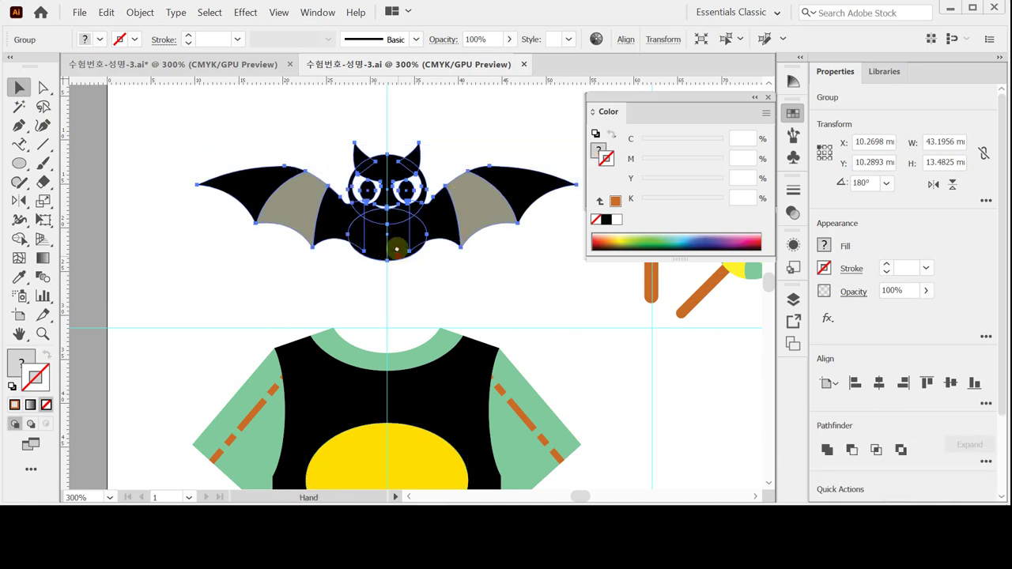
pyautogui.moveTo(382, 229); pyautogui.dragTo(311, 81)
pyautogui.hotkey('ctrl', 'v')
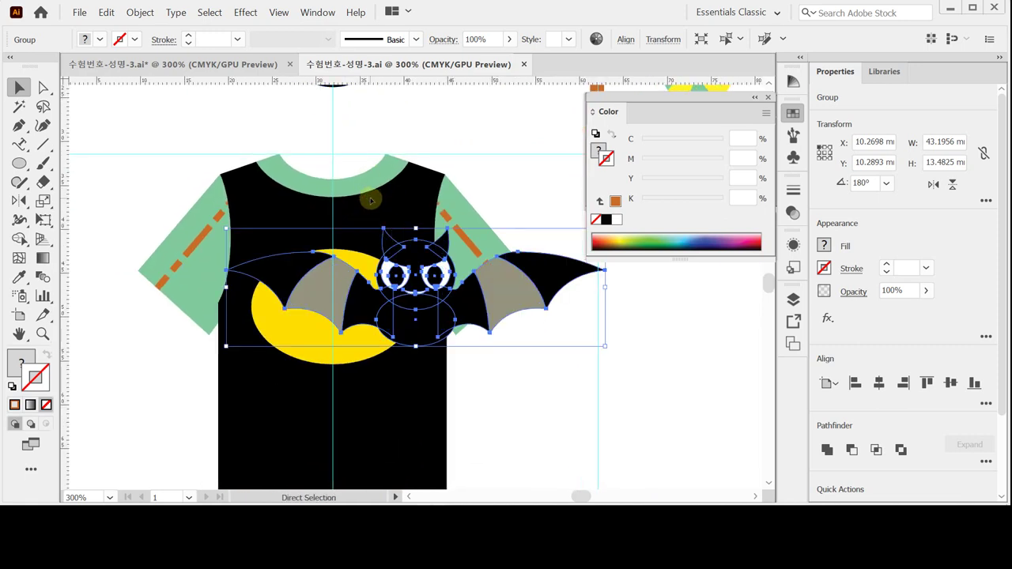
pyautogui.moveTo(418, 326); pyautogui.dragTo(350, 329)
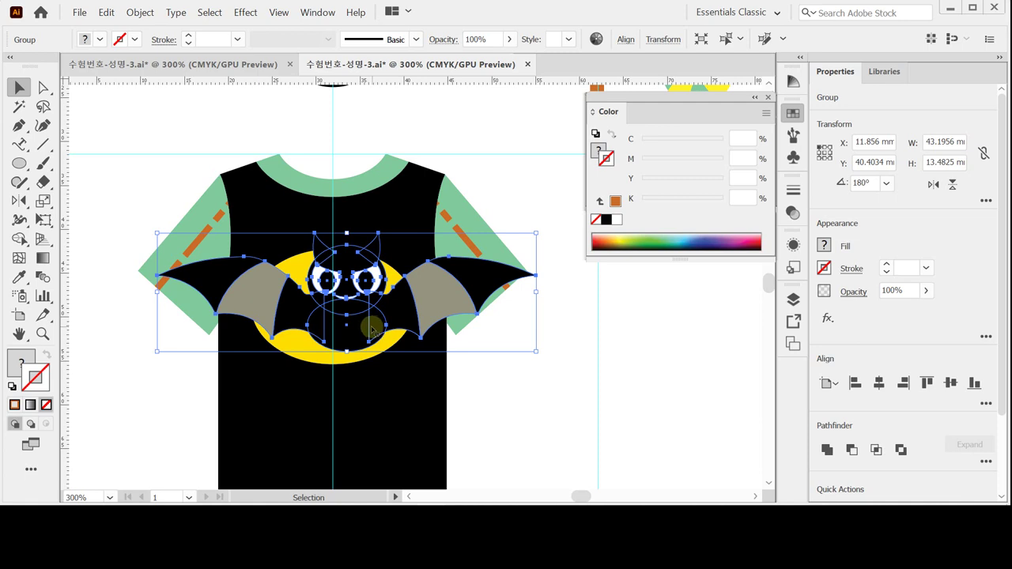
# Step: Scale the pasted bat uniformly to 35%
pyautogui.click(43, 201)
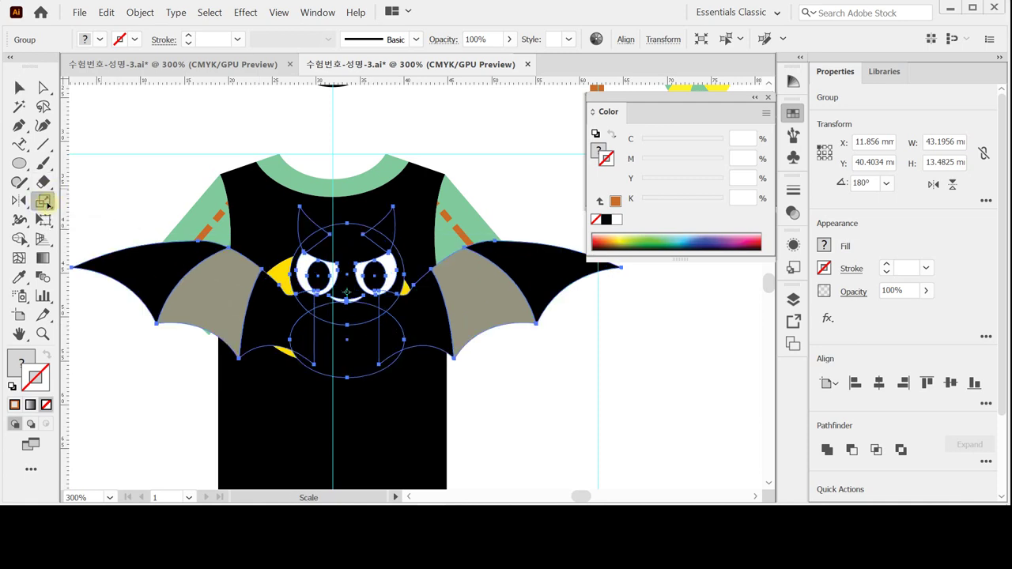
pyautogui.doubleClick(43, 202)
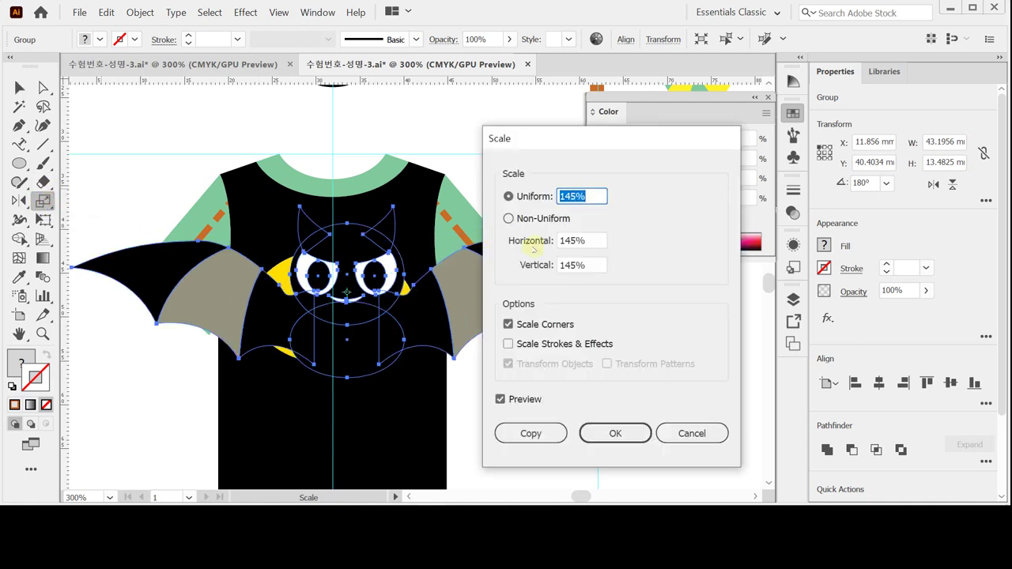
pyautogui.write('35')
pyautogui.click(610, 433)
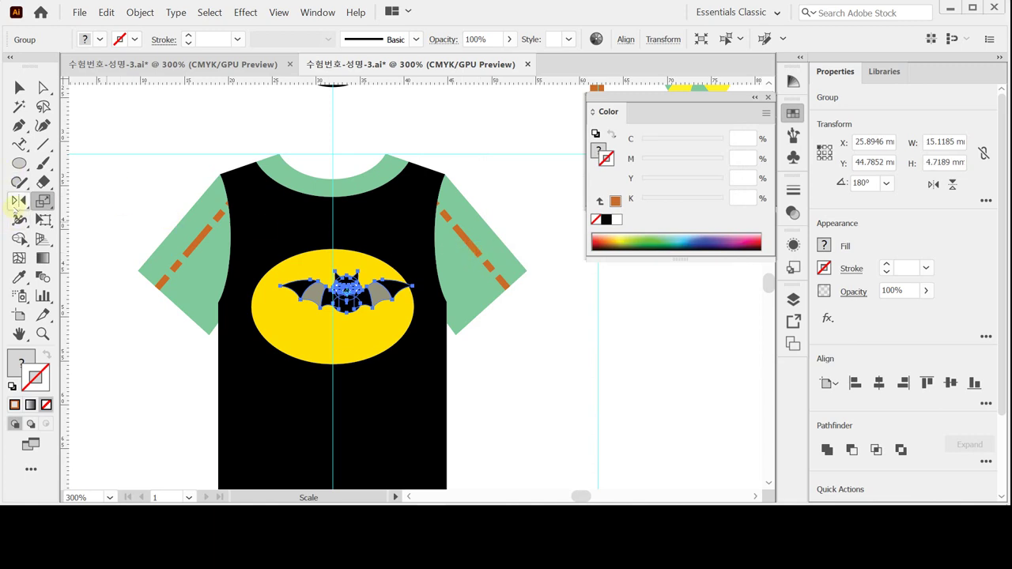
# Step: Rotate the small bat on the chest by 20°
pyautogui.click(18, 202)
pyautogui.moveTo(17, 203); pyautogui.dragTo(60, 201)
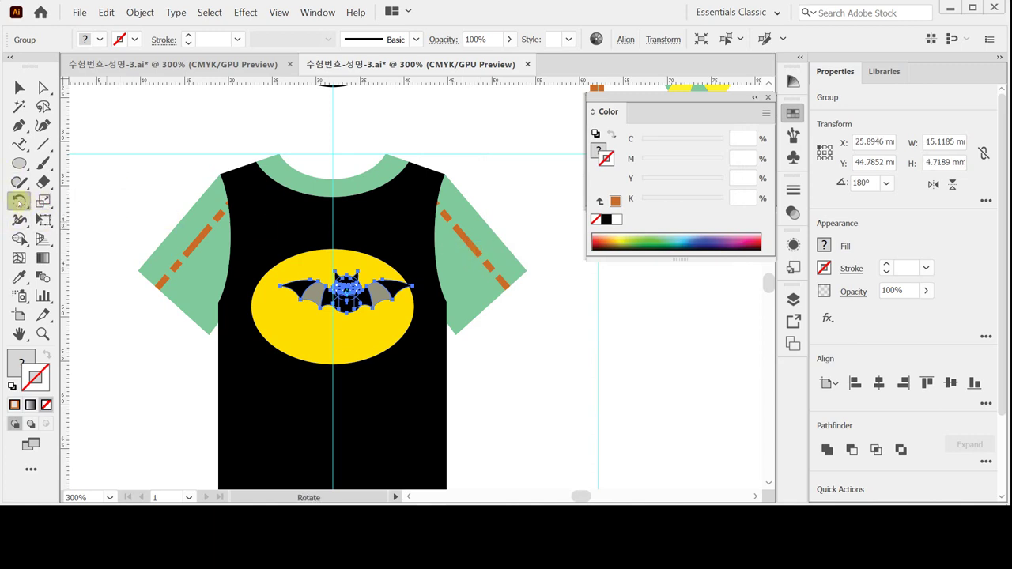
pyautogui.doubleClick(17, 203)
pyautogui.write('20')
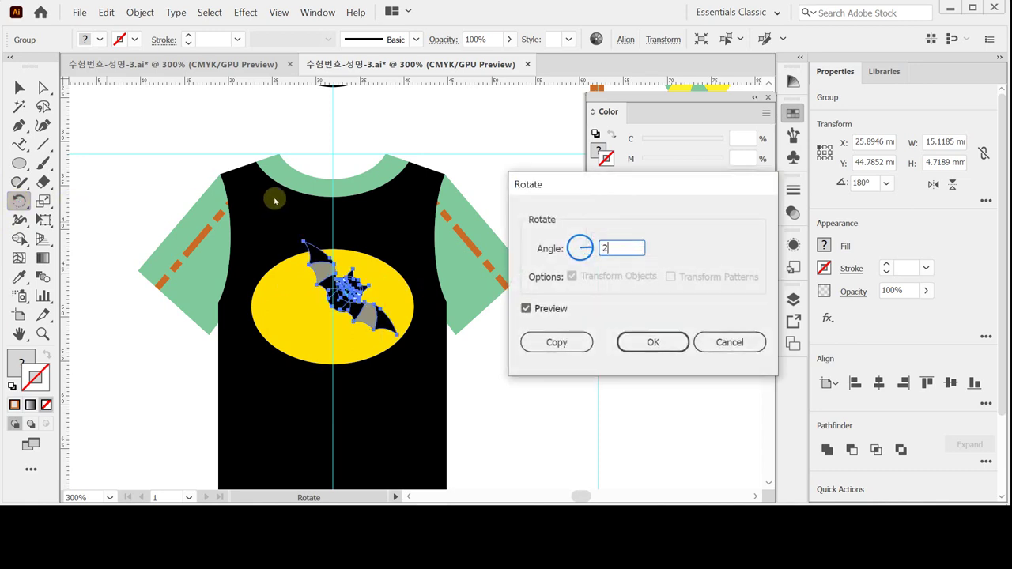
pyautogui.click(650, 345)
# Step: Move the rotated bat to the middle of the yellow ellipse and deselect it
pyautogui.press('v')
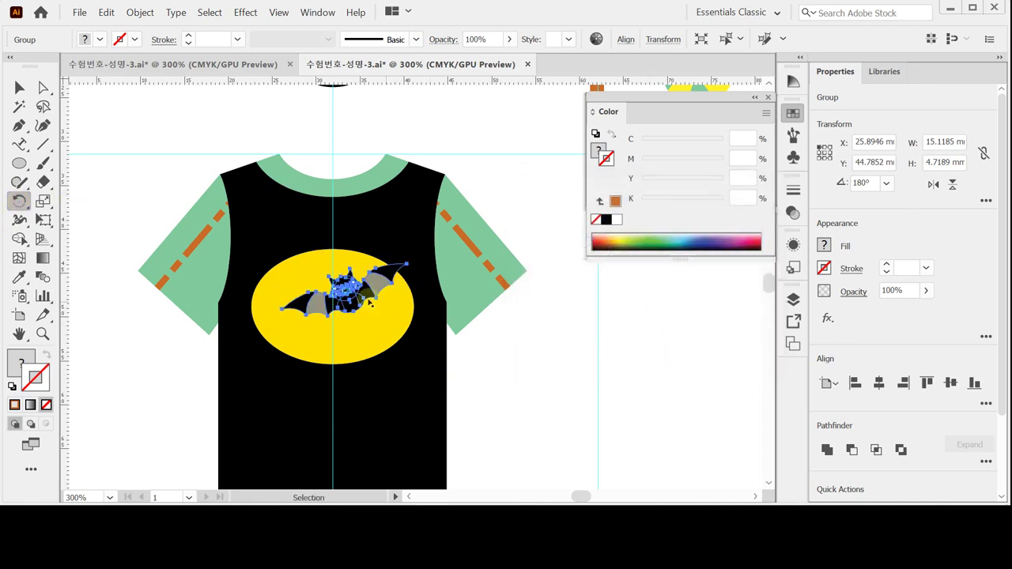
pyautogui.moveTo(337, 315); pyautogui.dragTo(384, 320)
pyautogui.press('Right')
pyautogui.press('r')
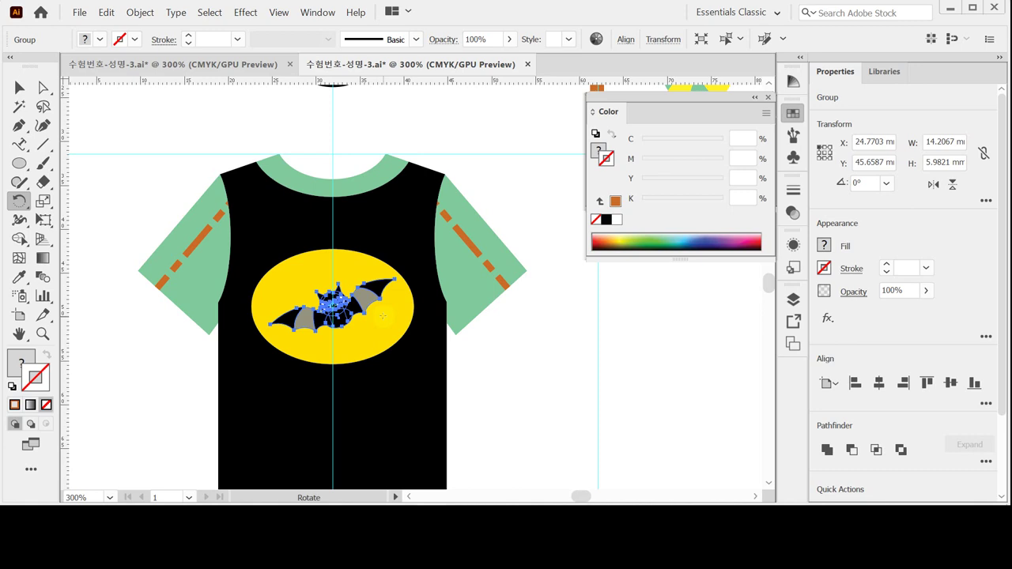
pyautogui.scroll(3, 371, 233)
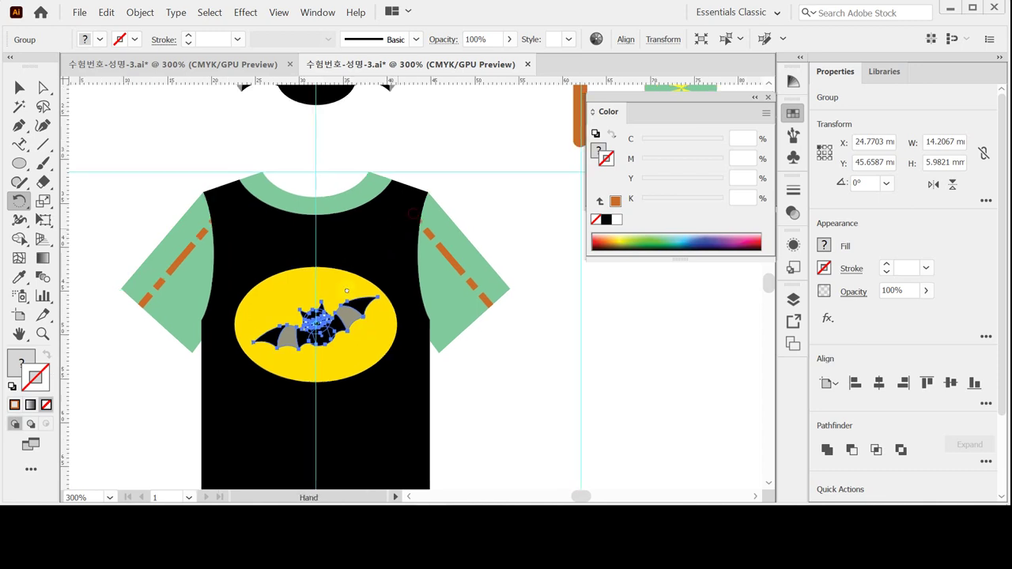
pyautogui.keyDown('ctrl'); pyautogui.keyDown('alt'); pyautogui.click(434, 264); pyautogui.keyUp('alt'); pyautogui.keyUp('ctrl')
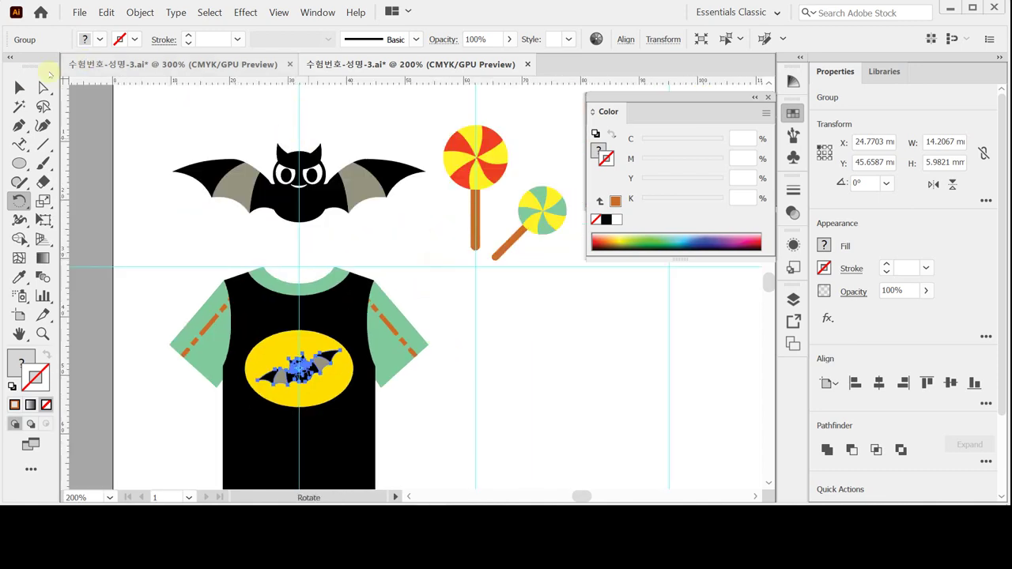
pyautogui.click(19, 87)
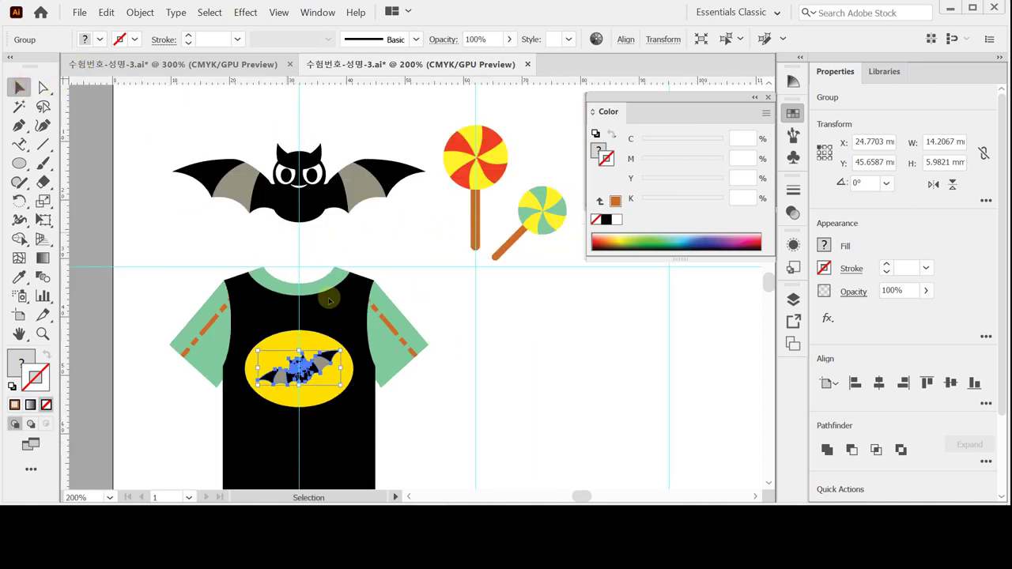
pyautogui.click(424, 248)
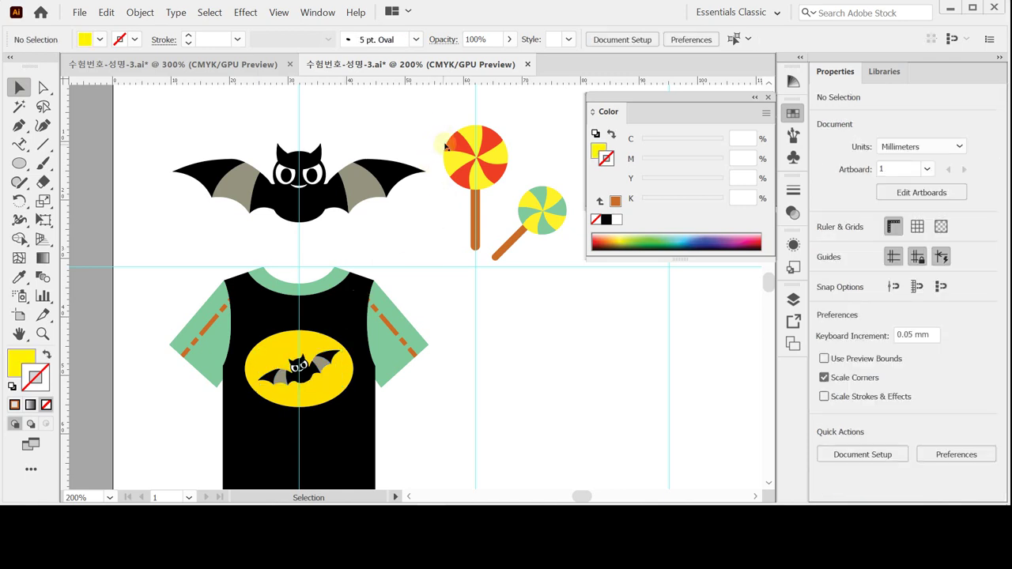
# Step: Make a grid pattern from the two lollipops and keep the original tile size
pyautogui.moveTo(447, 113); pyautogui.dragTo(558, 248)
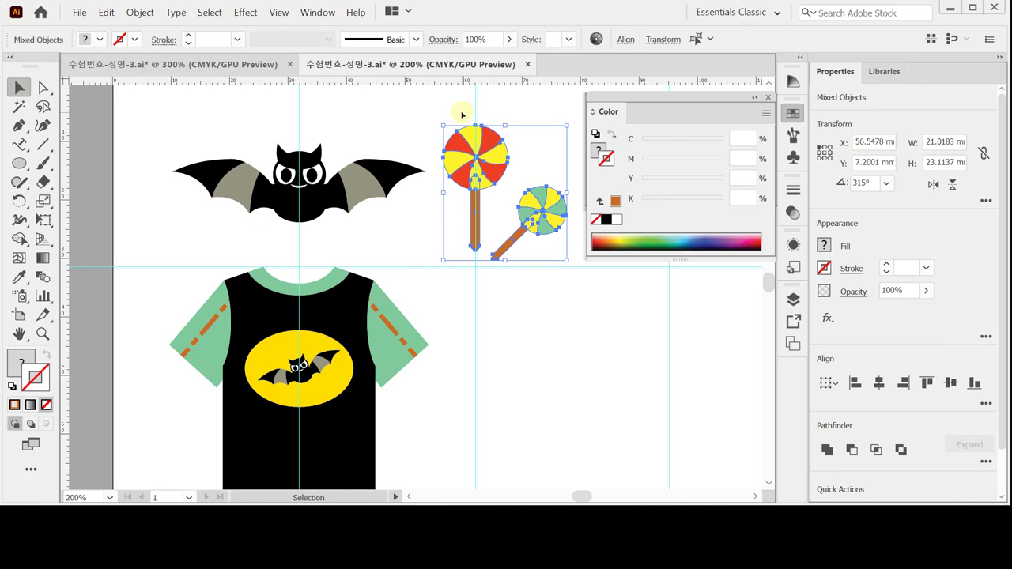
pyautogui.click(139, 13)
pyautogui.moveTo(225, 308)
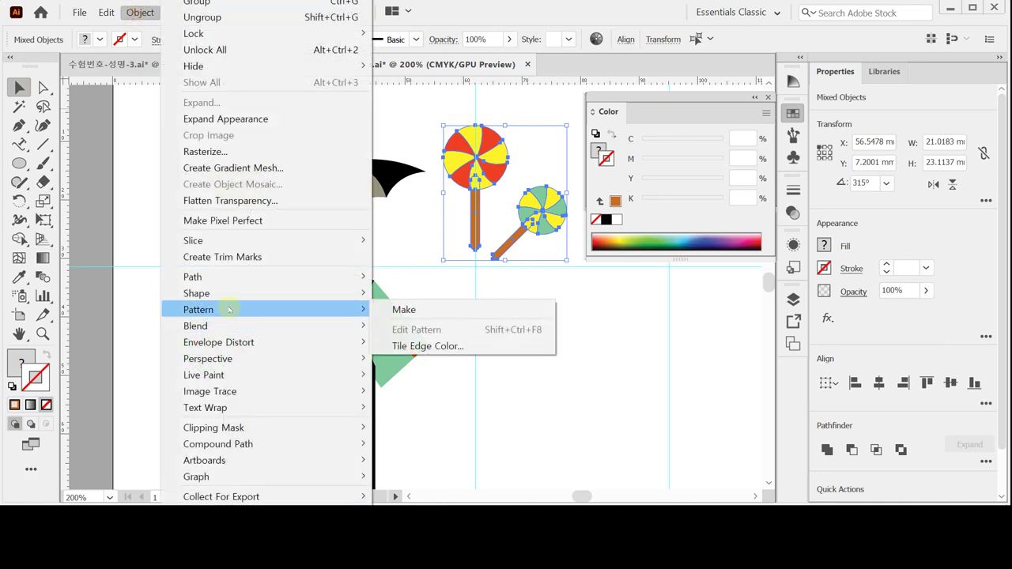
pyautogui.click(403, 309)
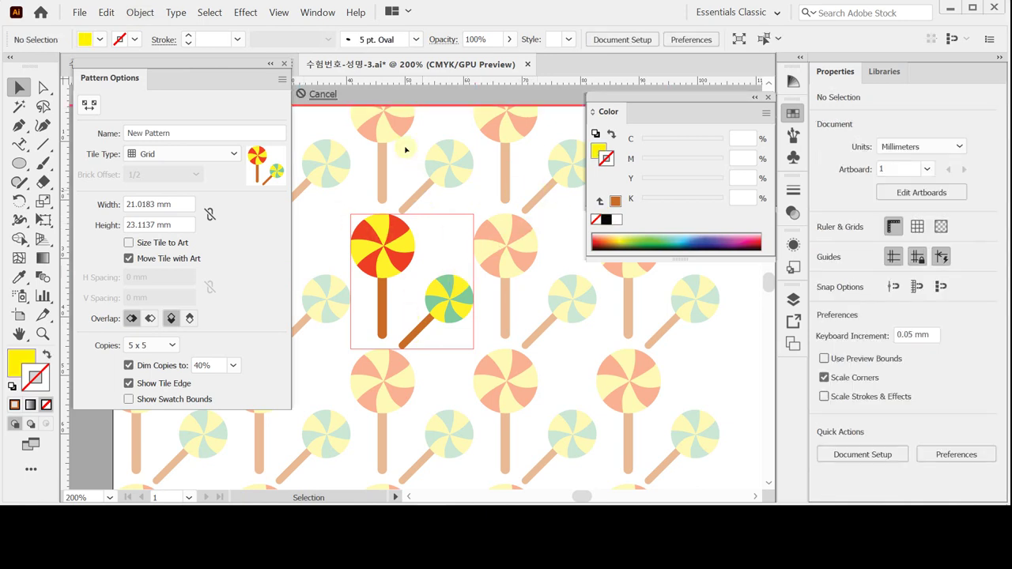
pyautogui.moveTo(205, 65); pyautogui.dragTo(212, 127)
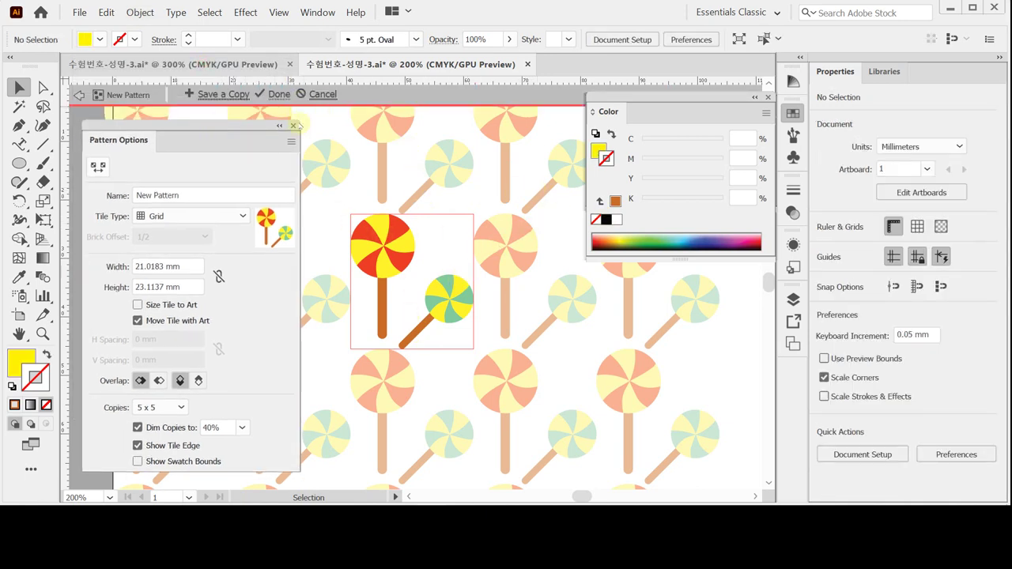
# Step: Name the lollipop pattern 막대 사탕, finish editing it and check for it among the swatches
pyautogui.moveTo(193, 194); pyautogui.dragTo(127, 195)
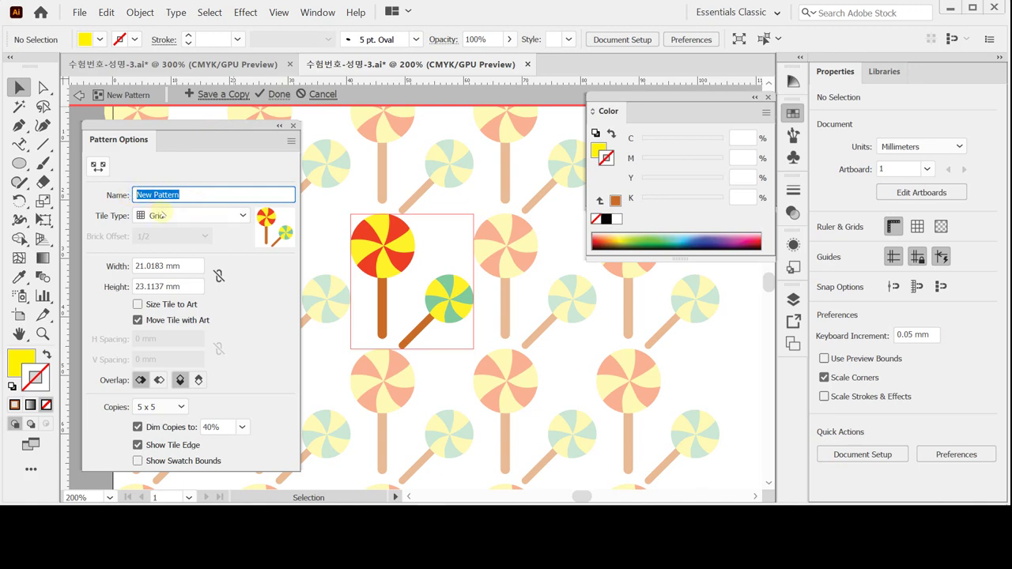
pyautogui.write('막대 ㅅ')
pyautogui.press('BackSpace')
pyautogui.write('사탕')
pyautogui.press('Return')
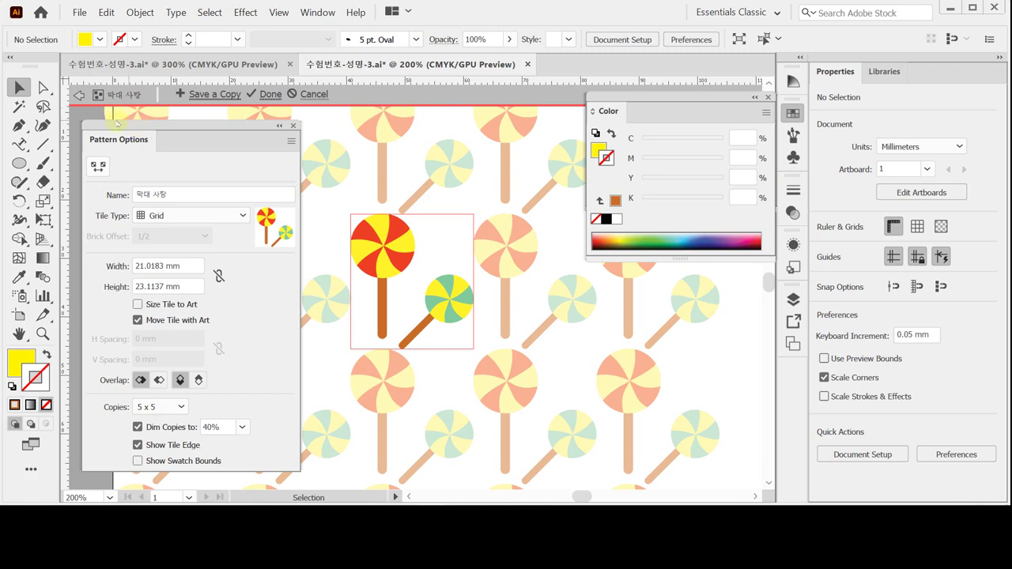
pyautogui.click(78, 96)
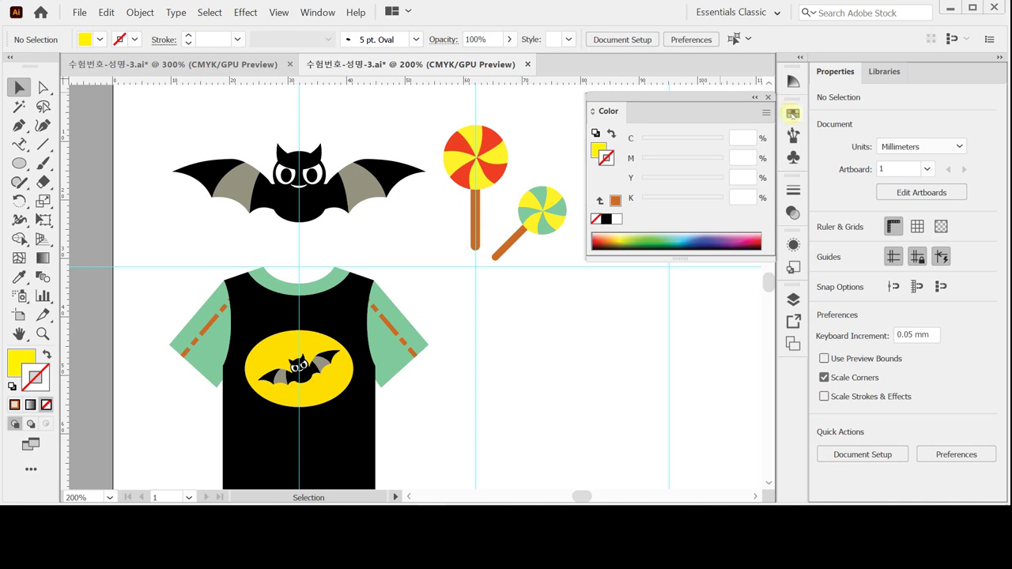
pyautogui.click(793, 114)
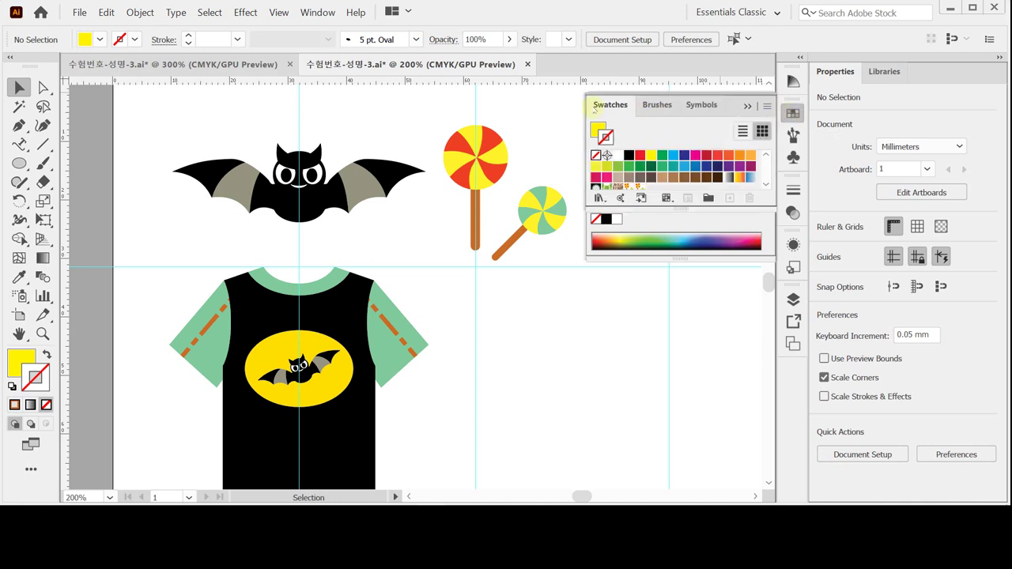
pyautogui.moveTo(648, 208); pyautogui.dragTo(644, 225)
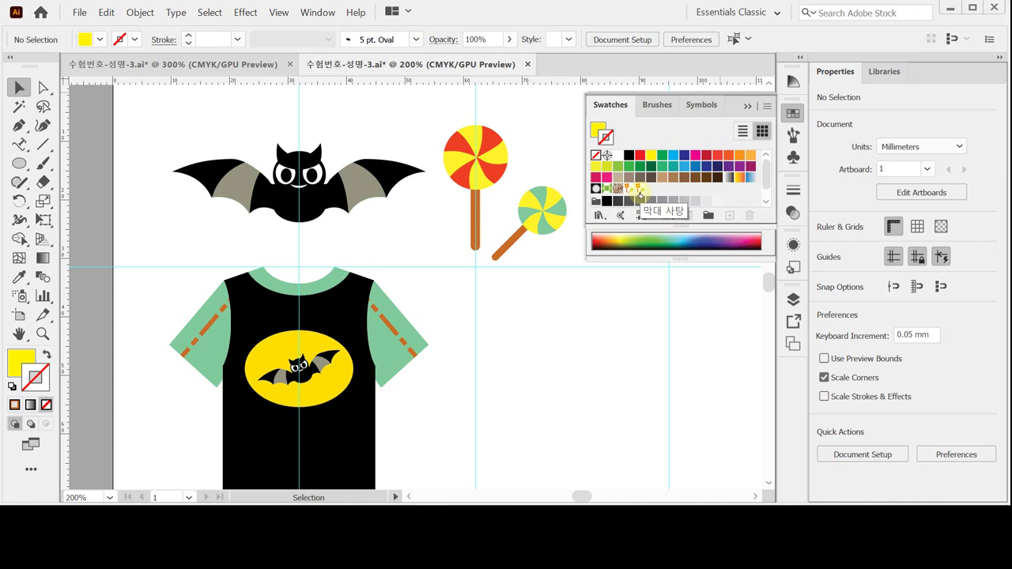
pyautogui.click(791, 113)
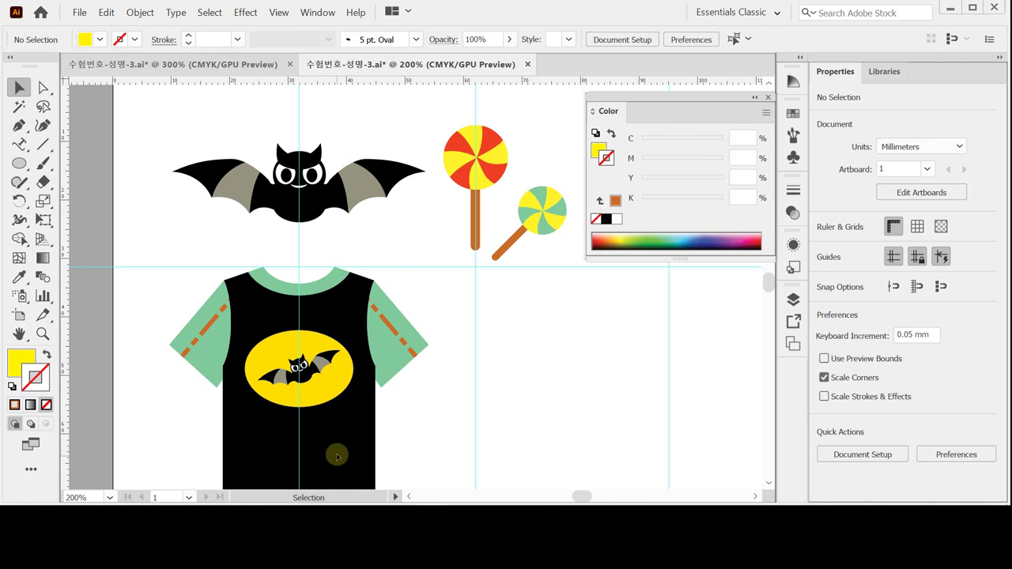
# Step: Isolate the black shirt body and paste a copy of it in place in front of the original
pyautogui.scroll(-3, 340, 431)
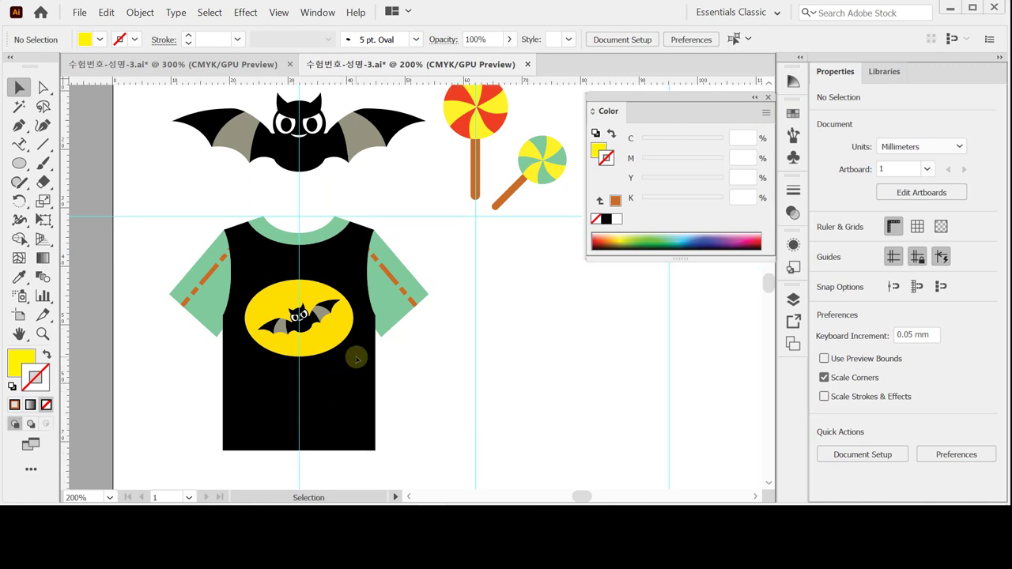
pyautogui.click(356, 359)
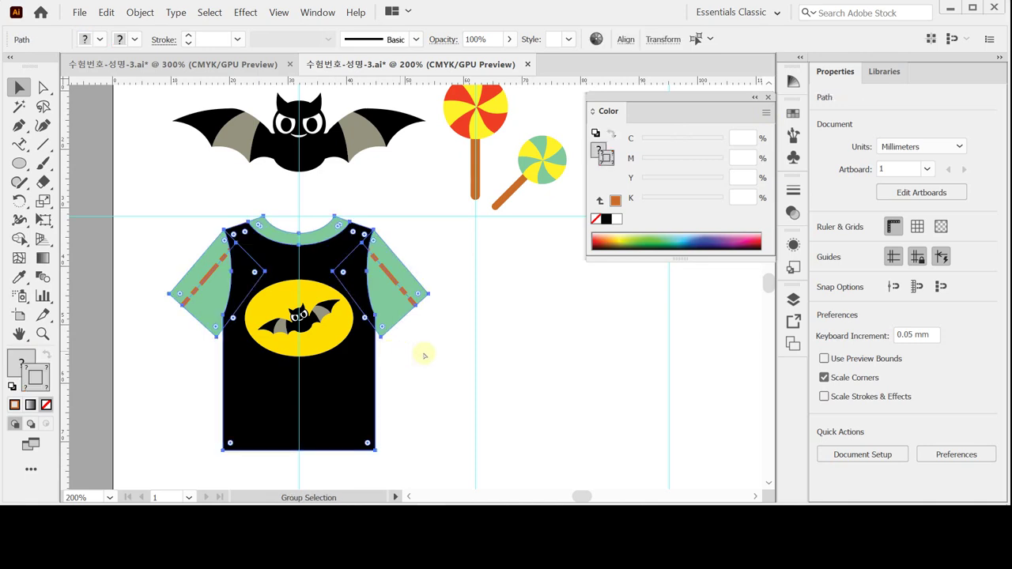
pyautogui.hotkey('ctrl', 'shift', 'a')
pyautogui.click(344, 402)
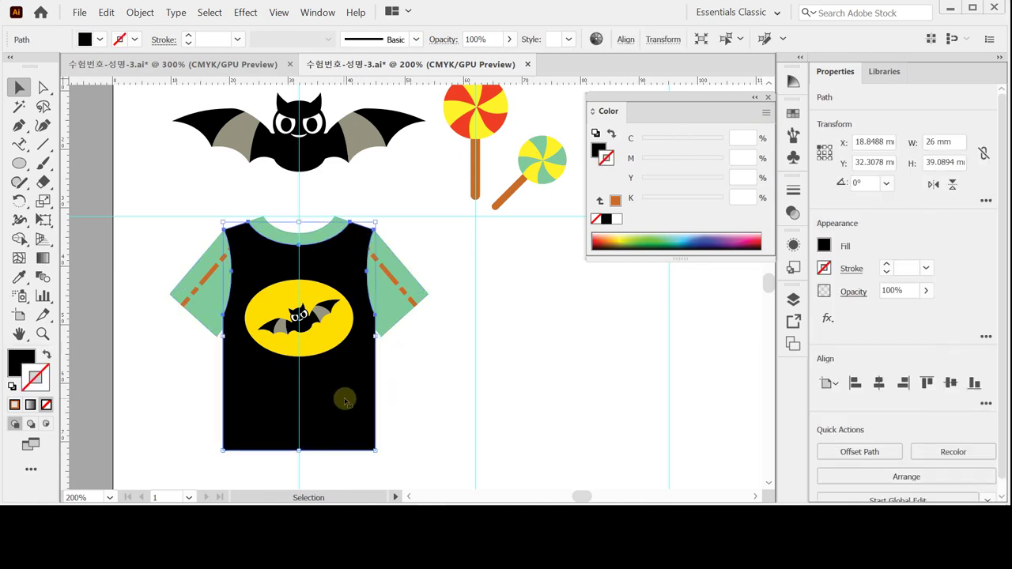
pyautogui.doubleClick(344, 400)
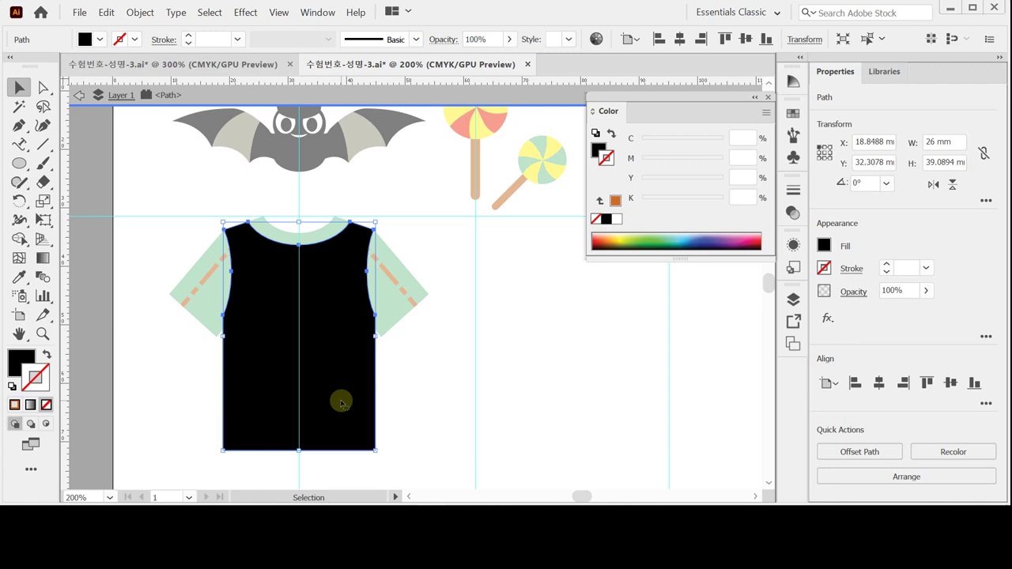
pyautogui.press('a')
pyautogui.press('v')
pyautogui.press('a')
pyautogui.press('v')
pyautogui.press('a')
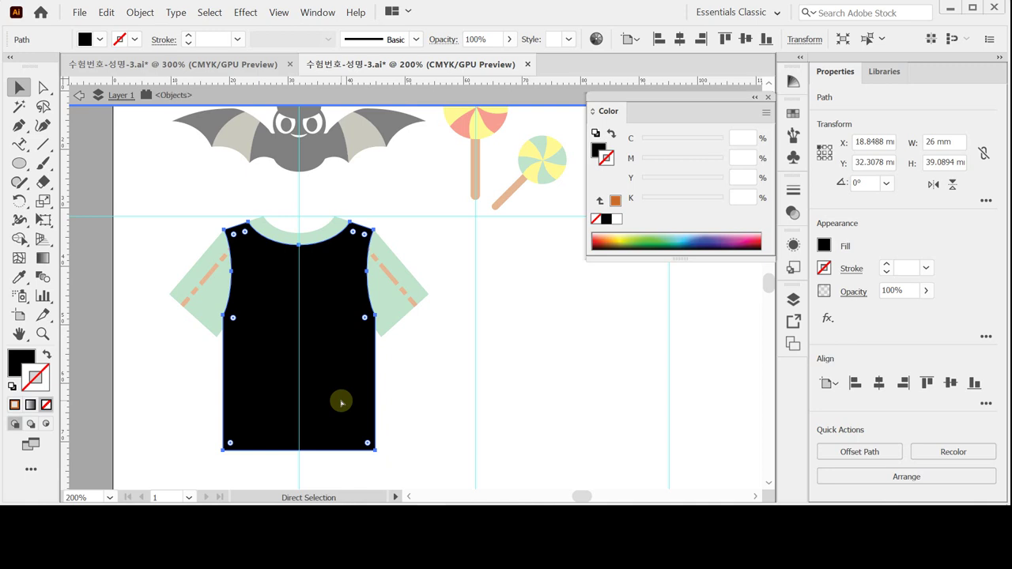
pyautogui.press('v')
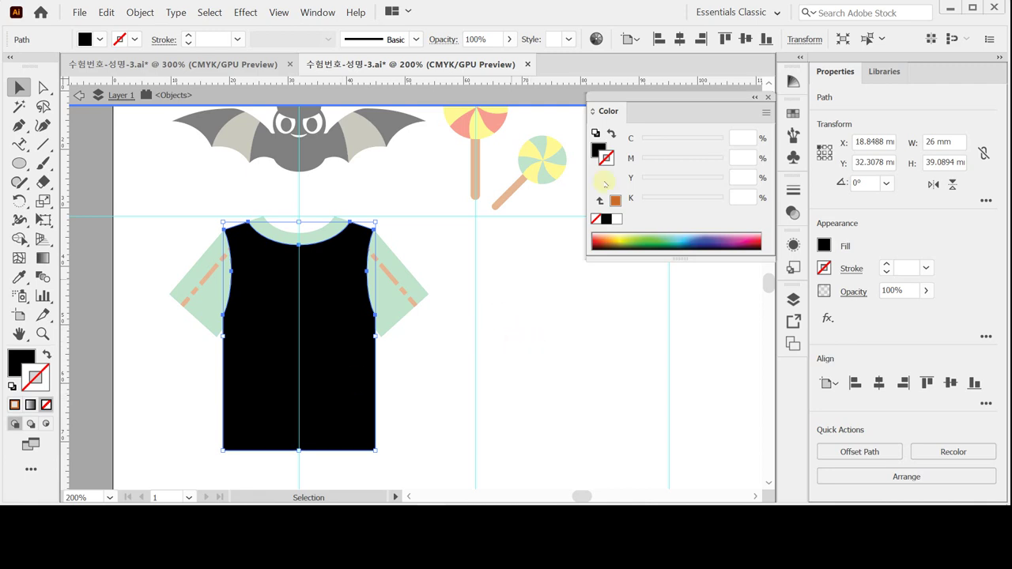
# Step: Fill the front copy of the shirt body with the 막대 사탕 pattern swatch
pyautogui.click(598, 148)
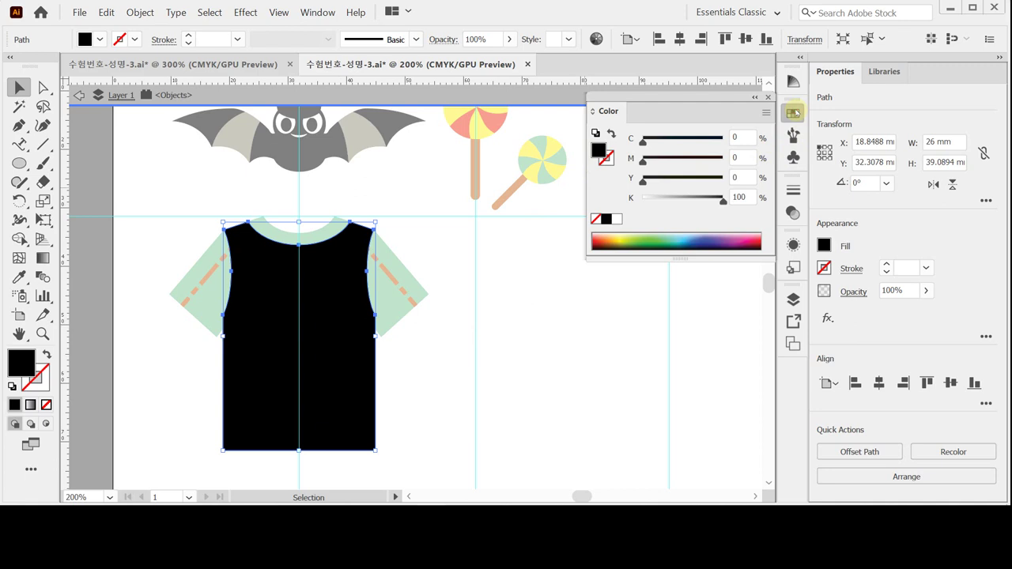
pyautogui.click(793, 113)
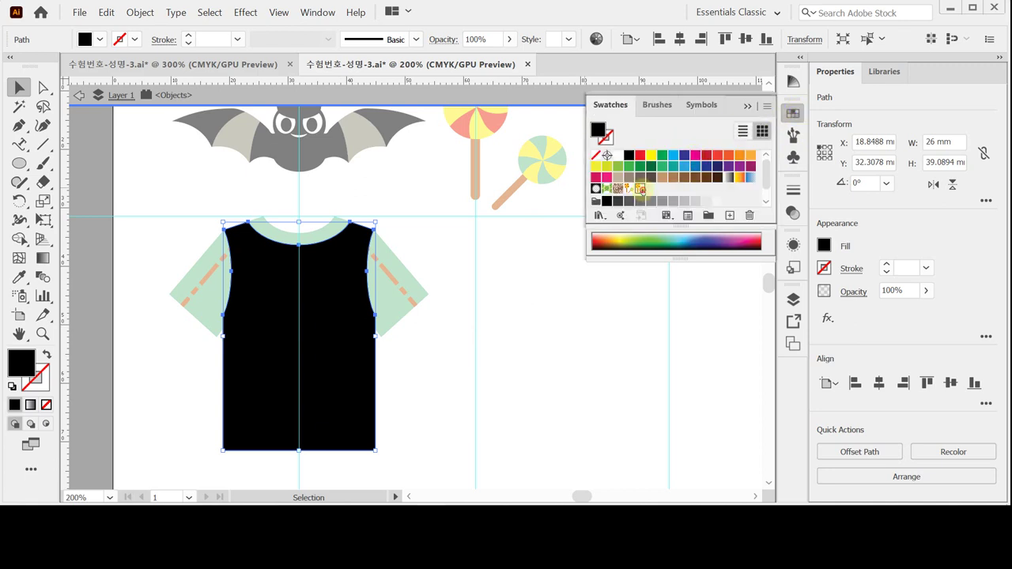
pyautogui.click(640, 188)
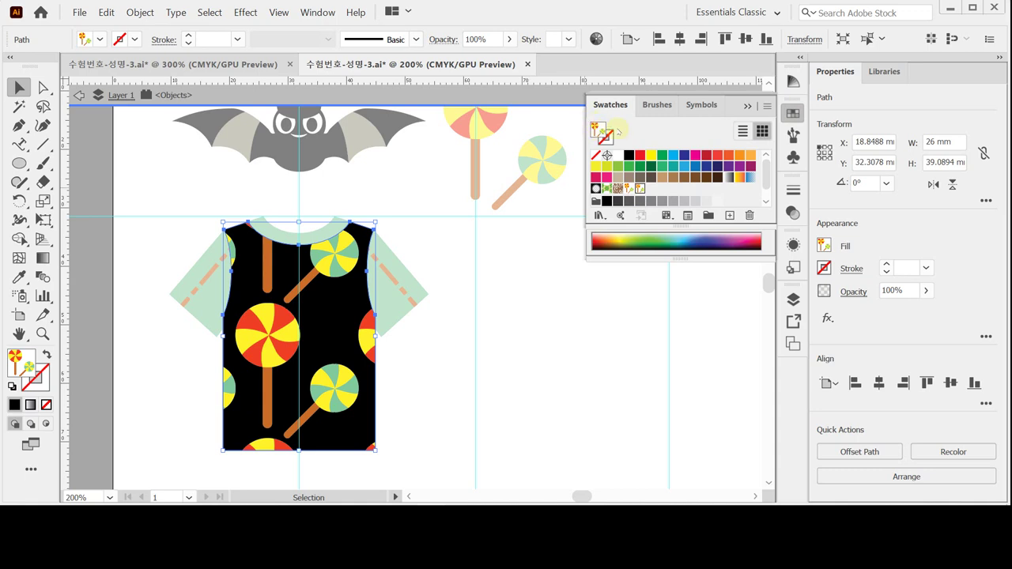
pyautogui.press('F6')
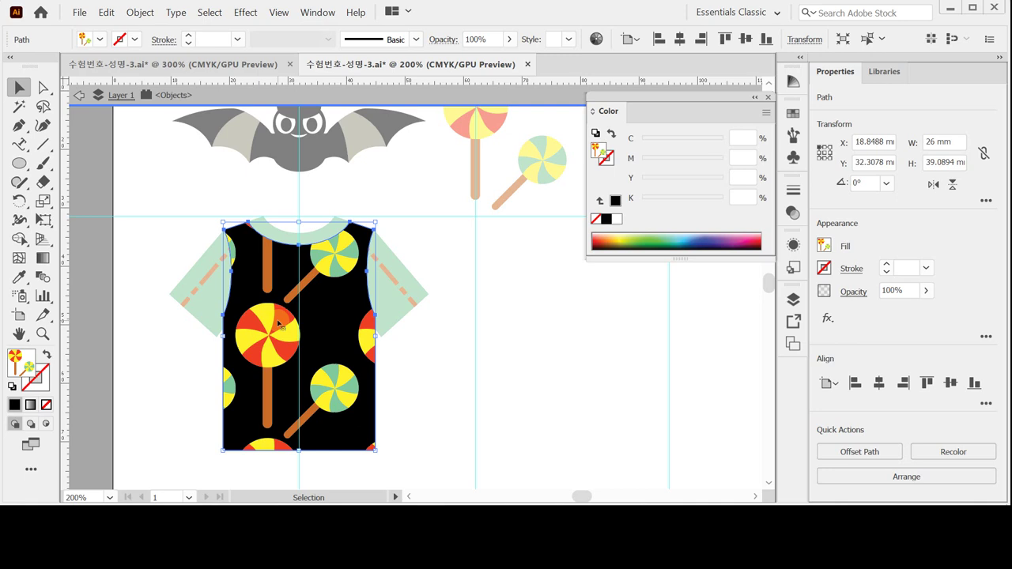
# Step: Scale only the lollipop pattern inside the shirt body uniformly to 30%, leaving the object itself untransformed
pyautogui.click(45, 202)
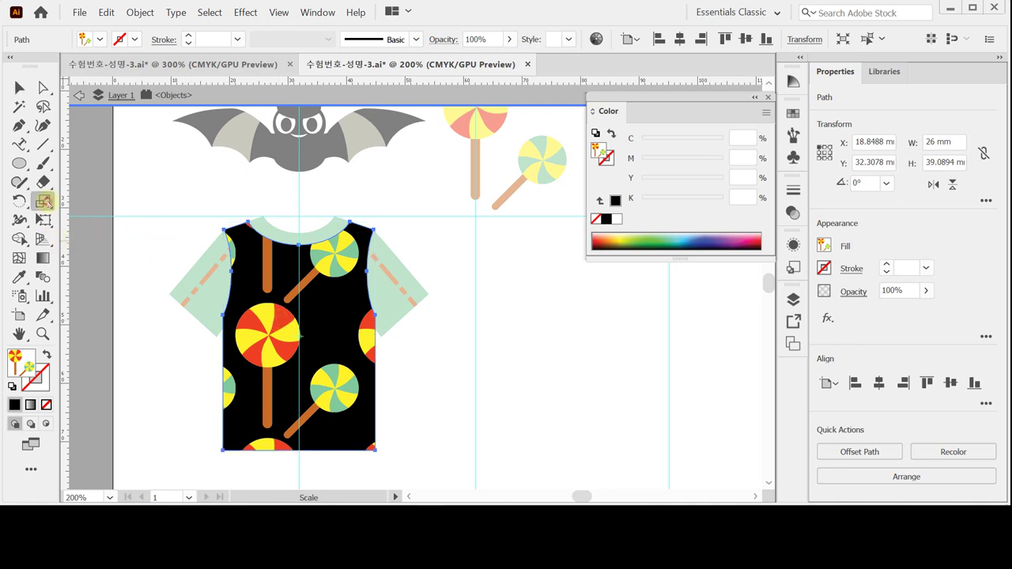
pyautogui.doubleClick(44, 202)
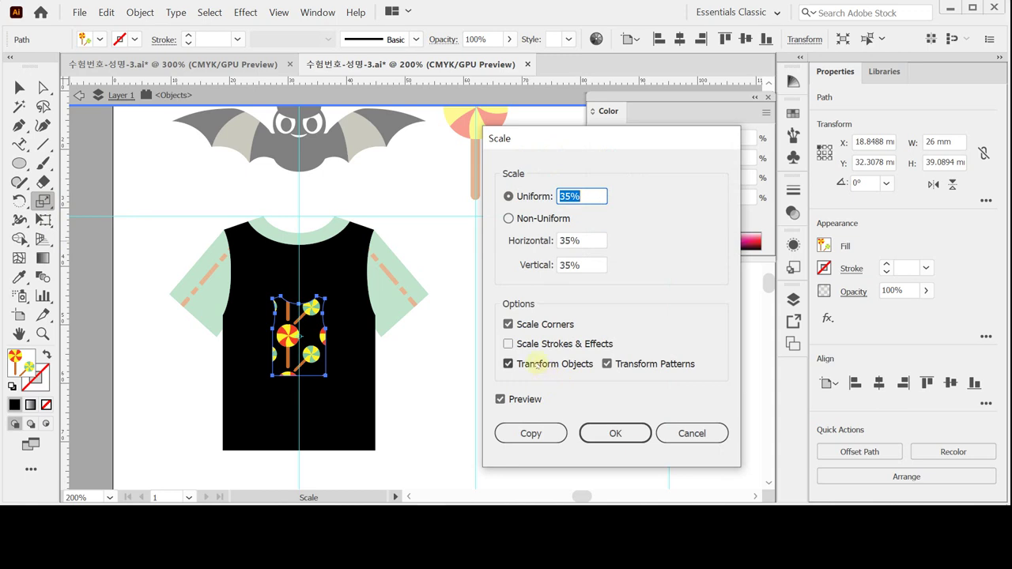
pyautogui.click(536, 363)
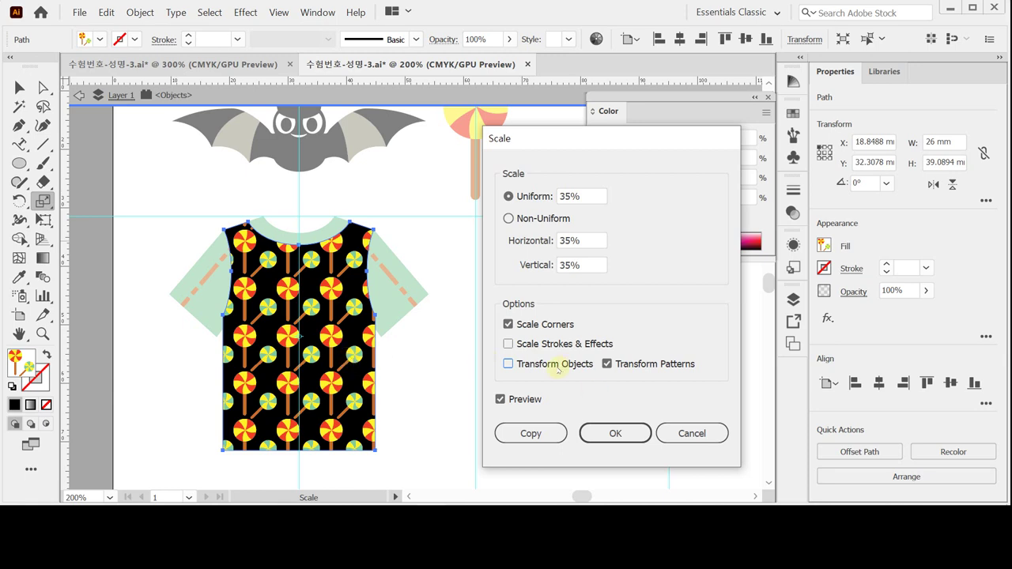
pyautogui.moveTo(591, 196); pyautogui.dragTo(510, 202)
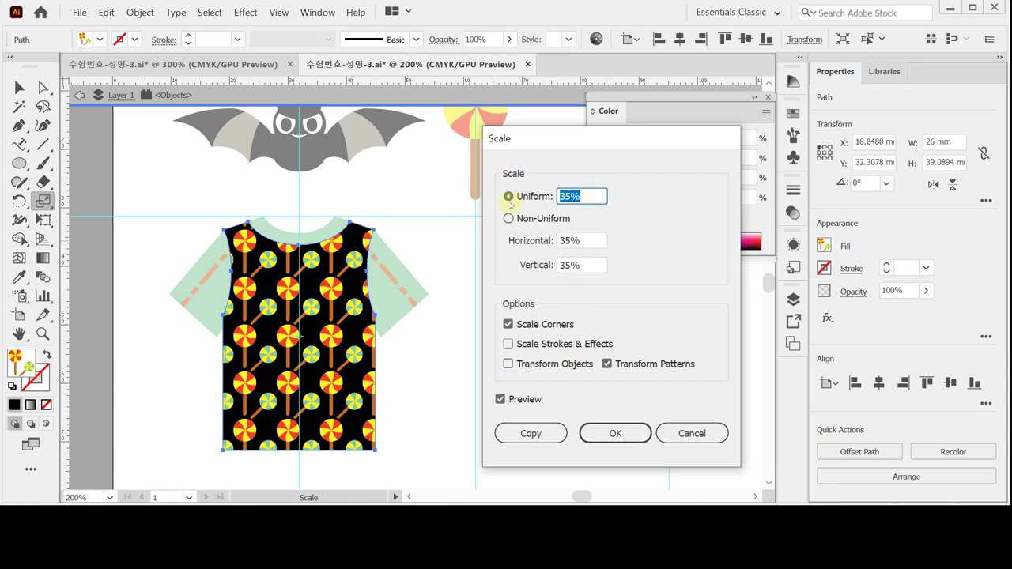
pyautogui.write('30')
pyautogui.click(609, 439)
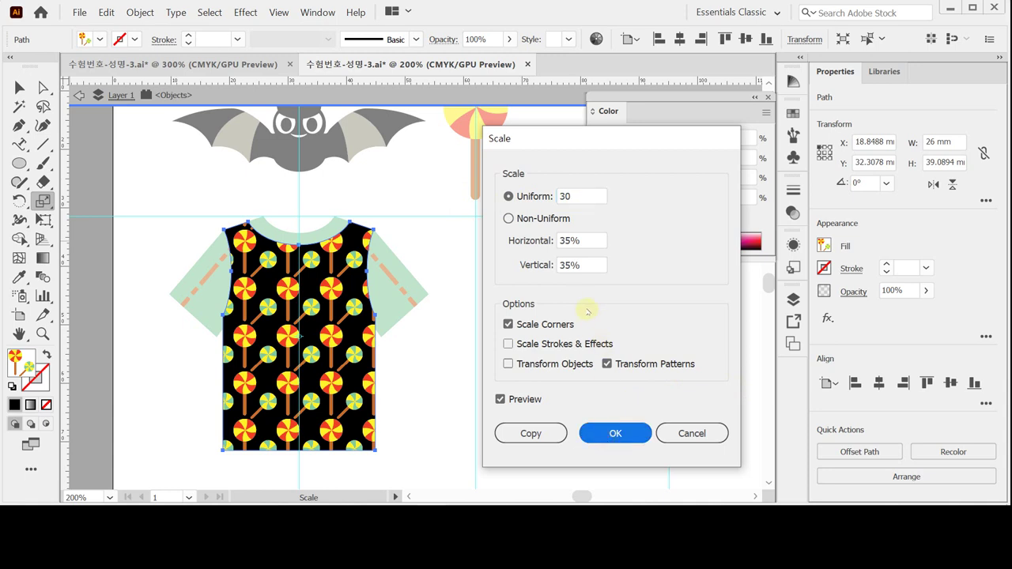
pyautogui.press('Return')
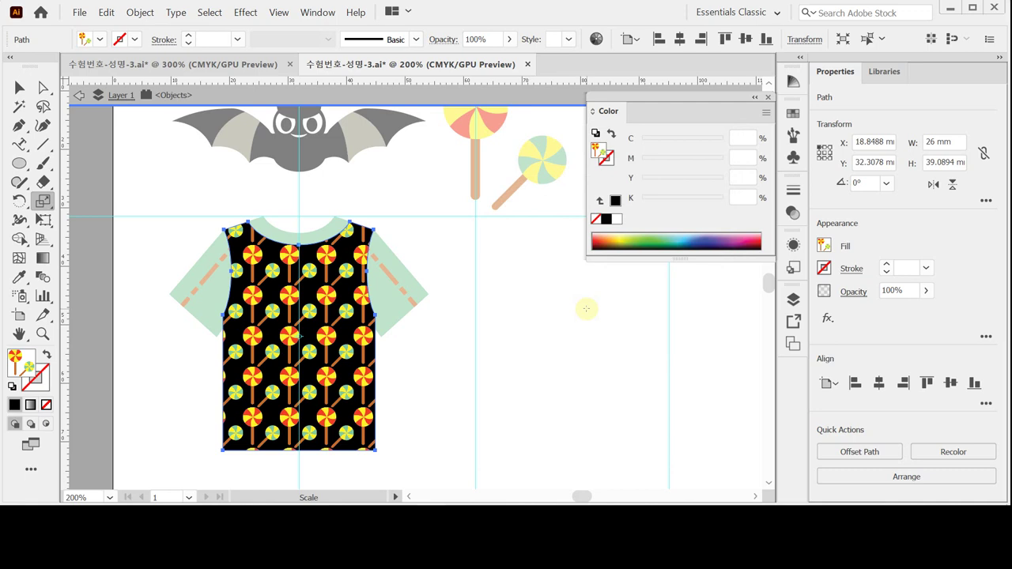
# Step: Leave isolation mode on the shirt body and save the document
pyautogui.press('v')
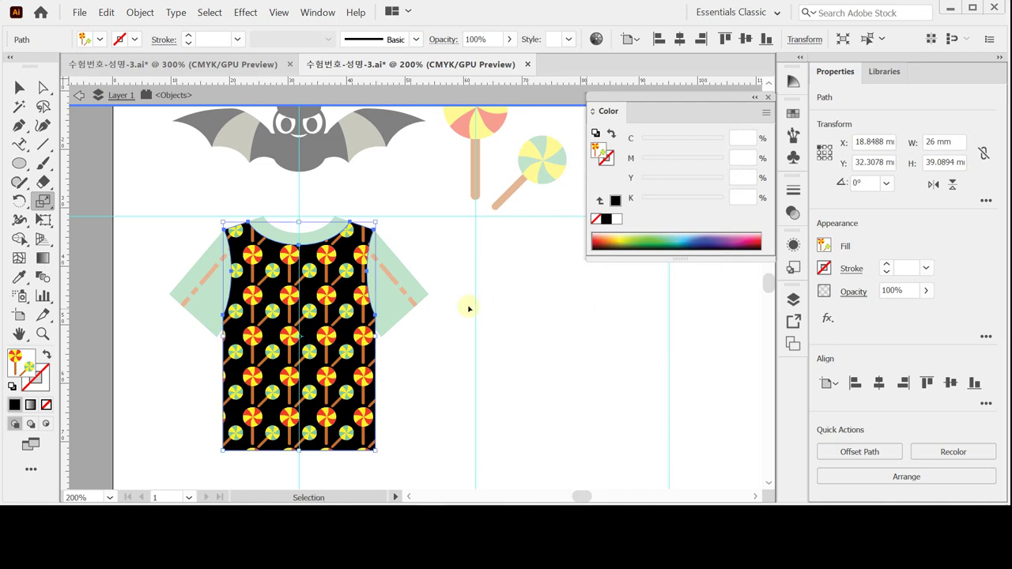
pyautogui.doubleClick(507, 359)
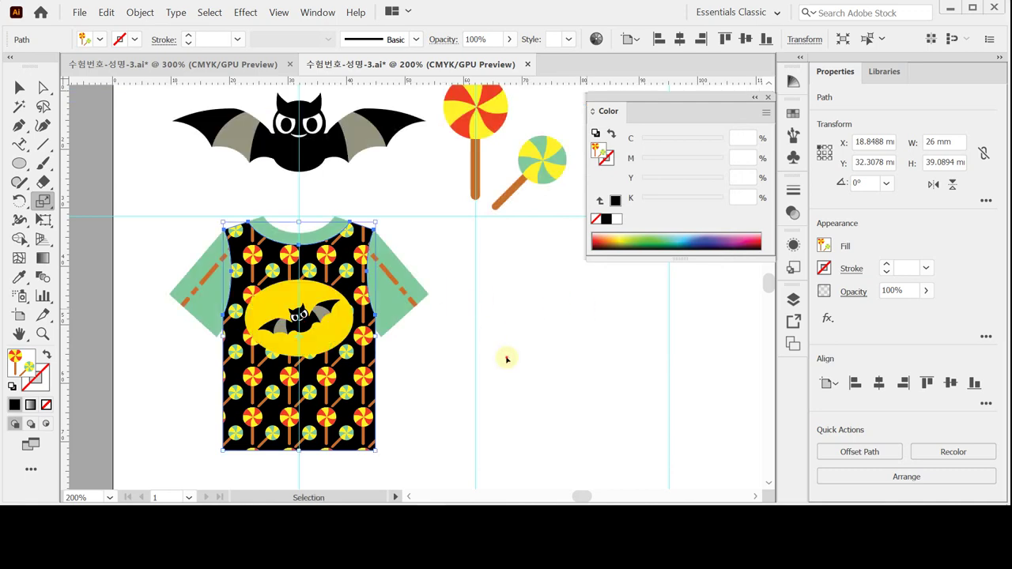
pyautogui.hotkey('ctrl', 's')
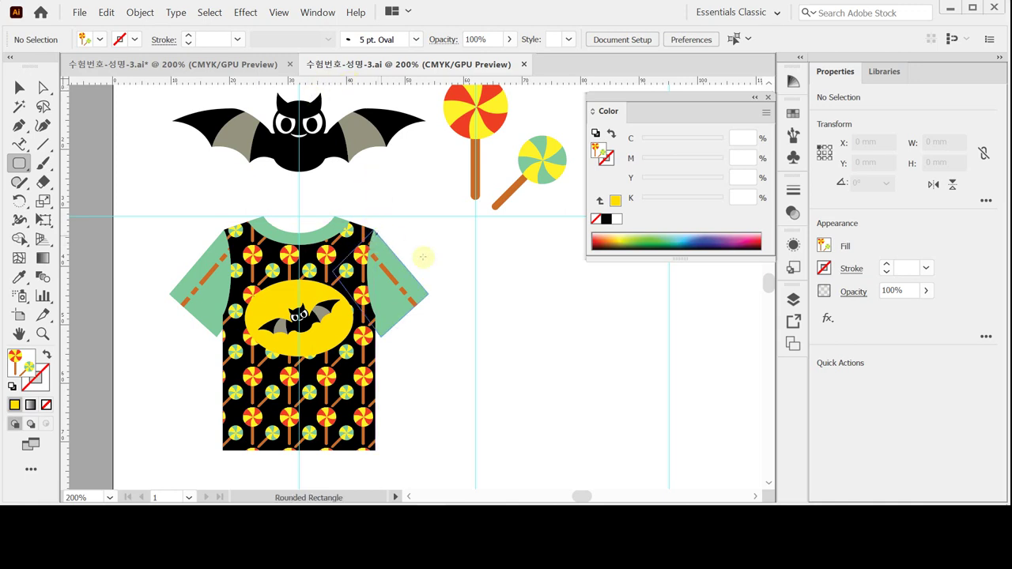
# Step: Create a 29 × 36 mm rounded rectangle with 4 mm corner radius, default white fill and black stroke, centred on the vertical guide beyond the lollipops
pyautogui.click(10, 386)
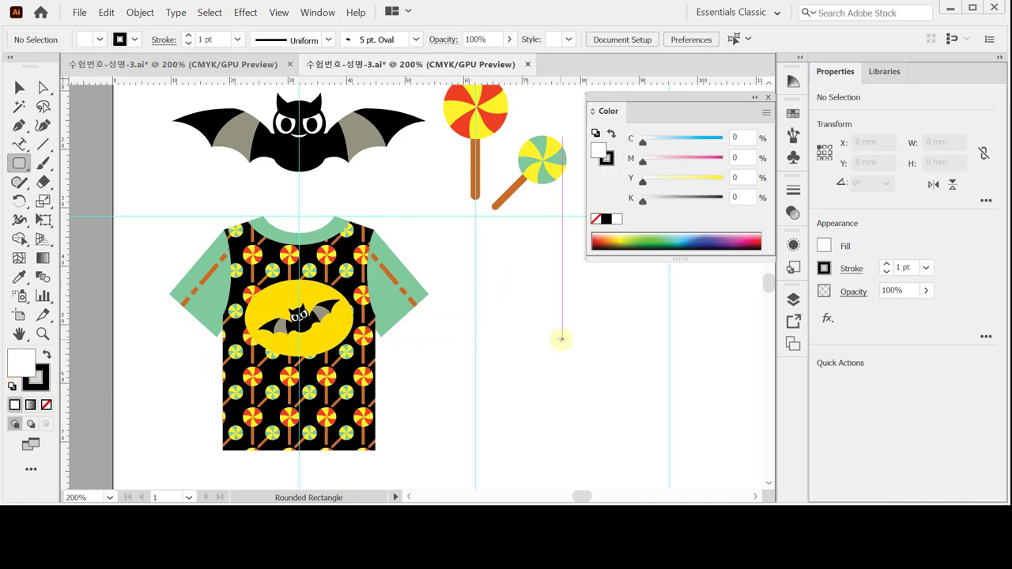
pyautogui.moveTo(558, 339); pyautogui.dragTo(292, 348)
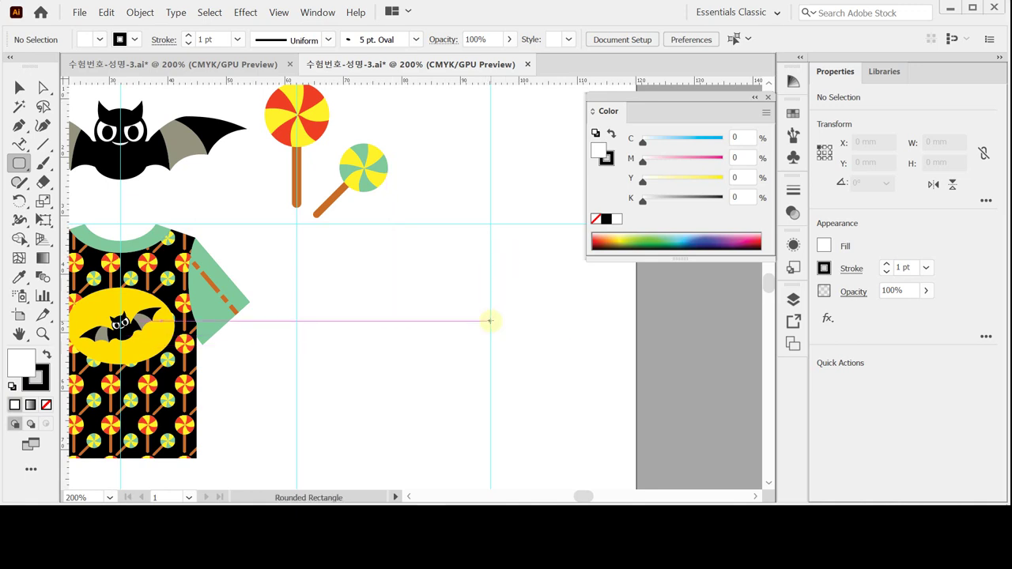
pyautogui.click(490, 320)
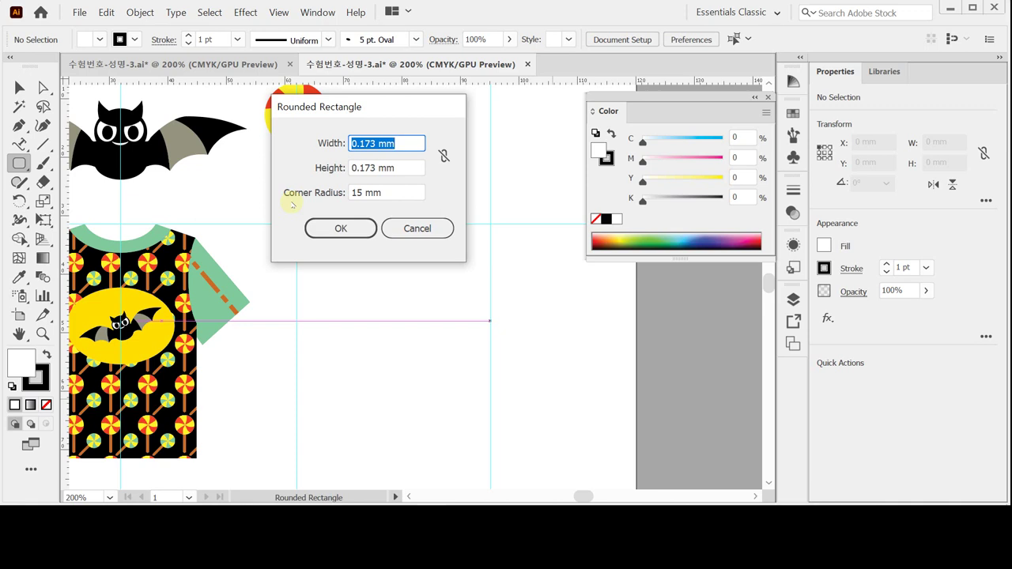
pyautogui.write('29')
pyautogui.press('Tab')
pyautogui.write('36')
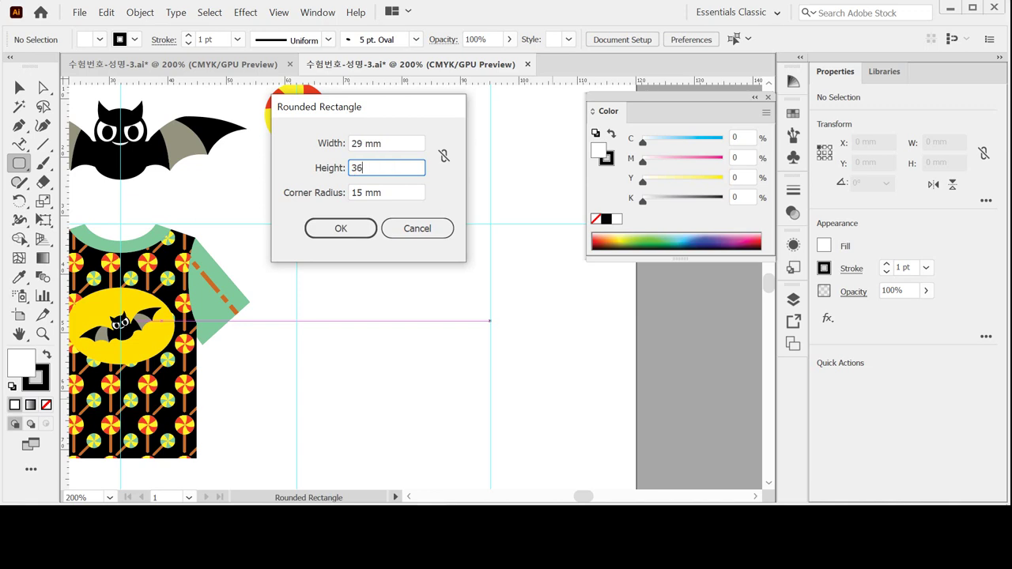
pyautogui.press('Tab')
pyautogui.write('4')
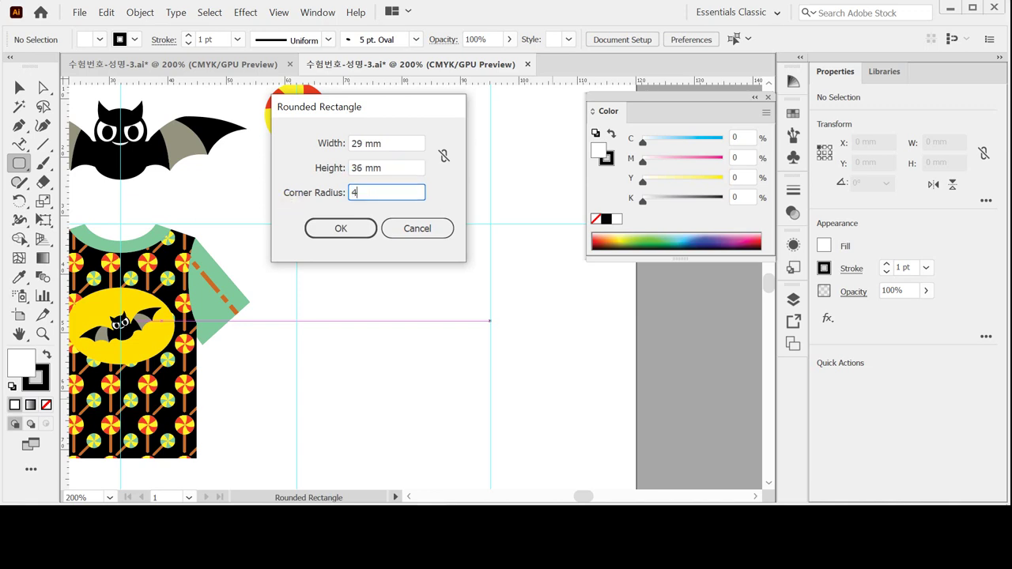
pyautogui.press('Return')
# Step: Nudge the rounded rectangle down along the guide to about Y 36.4 mm and deselect it
pyautogui.moveTo(444, 300); pyautogui.dragTo(439, 307)
pyautogui.press('Down')
pyautogui.press('Down')
pyautogui.press('Down')
pyautogui.press('Down')
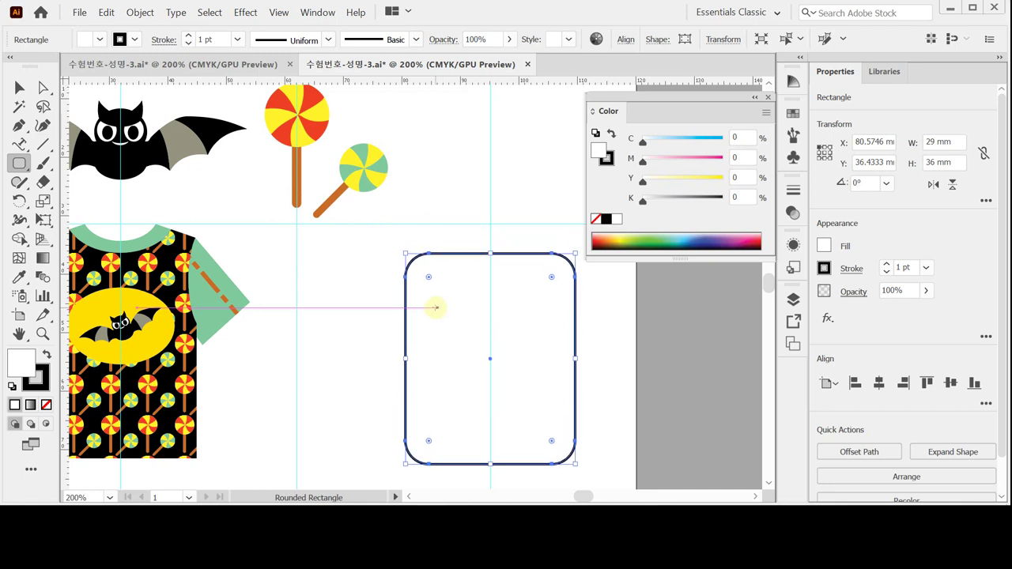
pyautogui.hotkey('ctrl', 'shift', 'a')
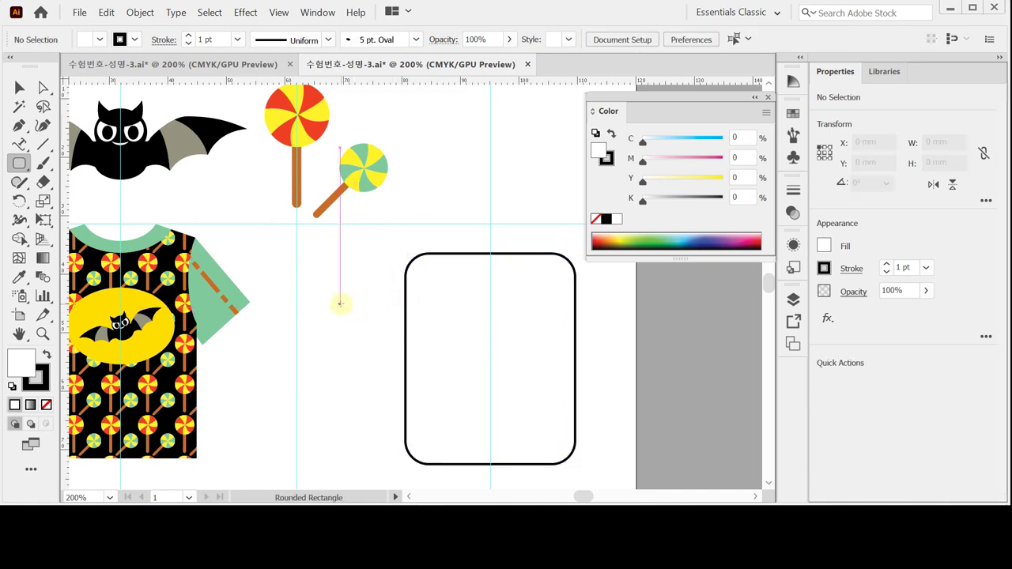
# Step: Create a 15 × 10 mm ellipse centred on the vertical guide, overlapping the rounded rectangle's upper edge
pyautogui.click(19, 145)
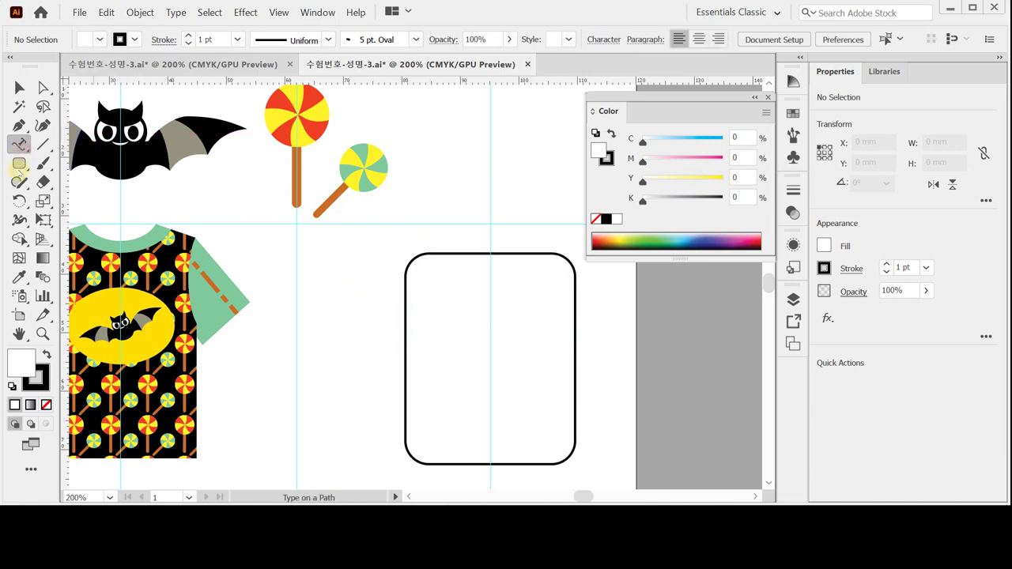
pyautogui.moveTo(19, 167); pyautogui.dragTo(76, 203)
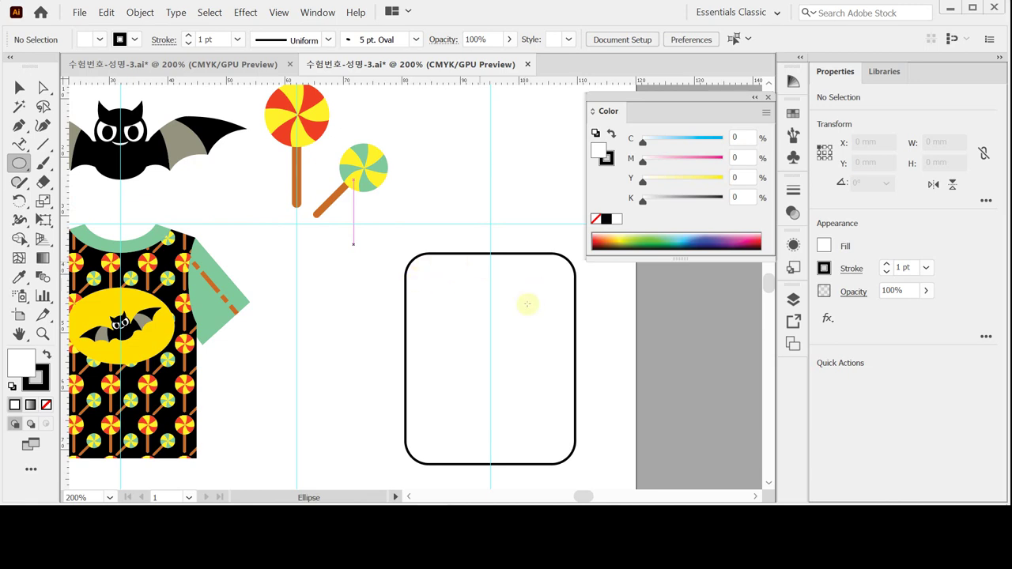
pyautogui.click(489, 246)
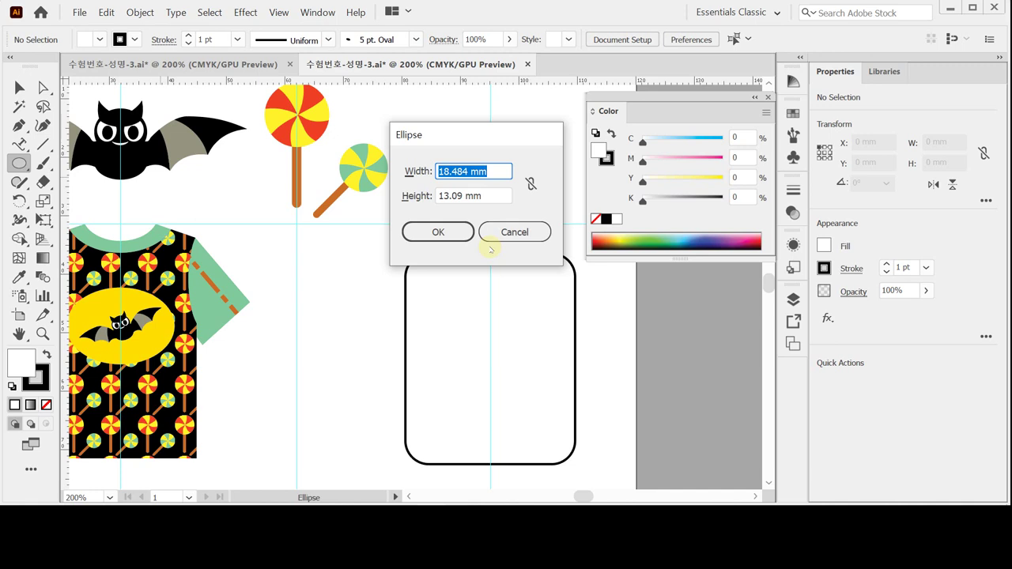
pyautogui.write('15')
pyautogui.press('Tab')
pyautogui.press('BackSpace')
pyautogui.write('10')
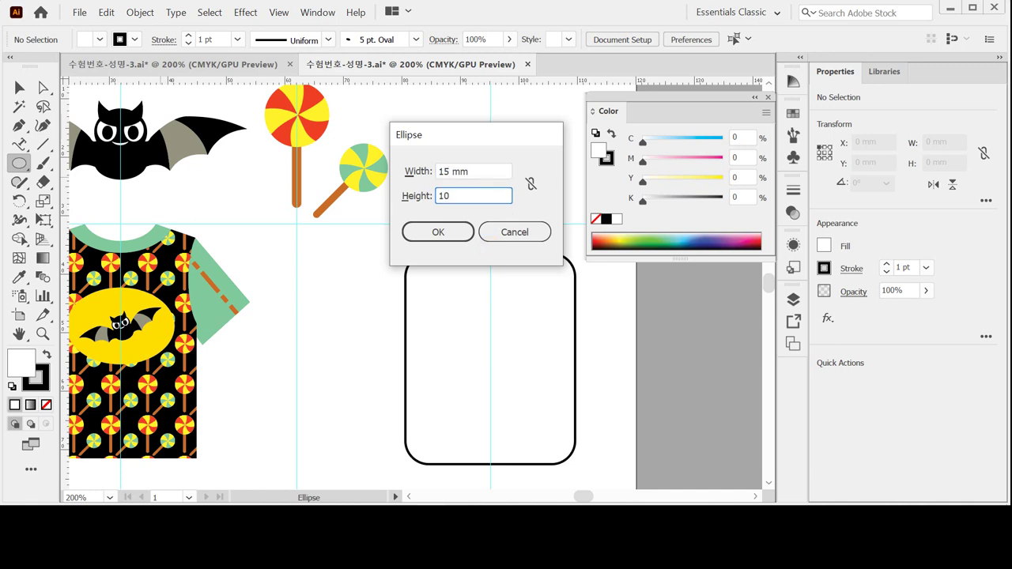
pyautogui.press('Return')
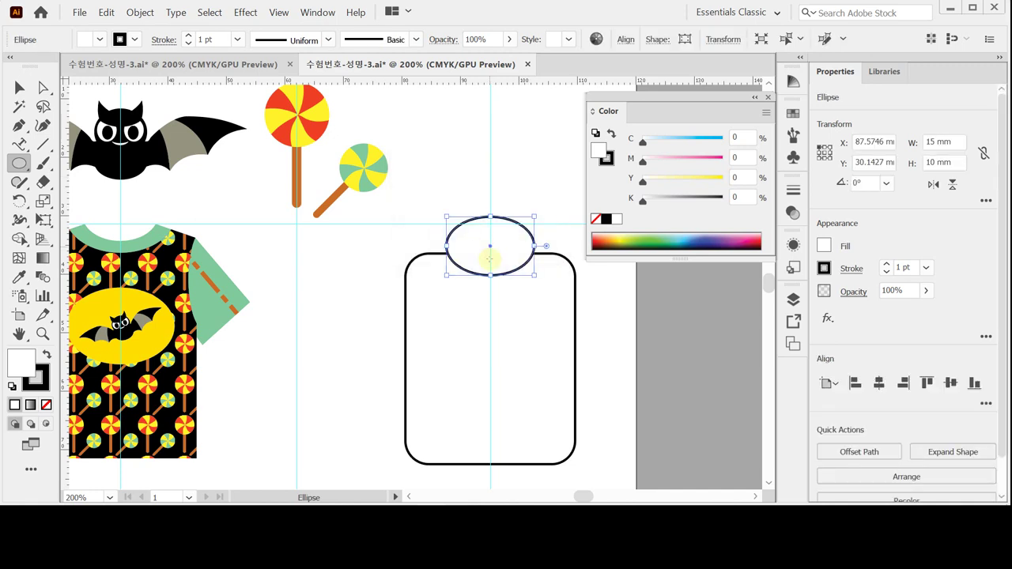
# Step: Nudge the ellipse down to about Y 31.3 mm so its top meets the horizontal guide
pyautogui.hotkey('ctrl', '=')
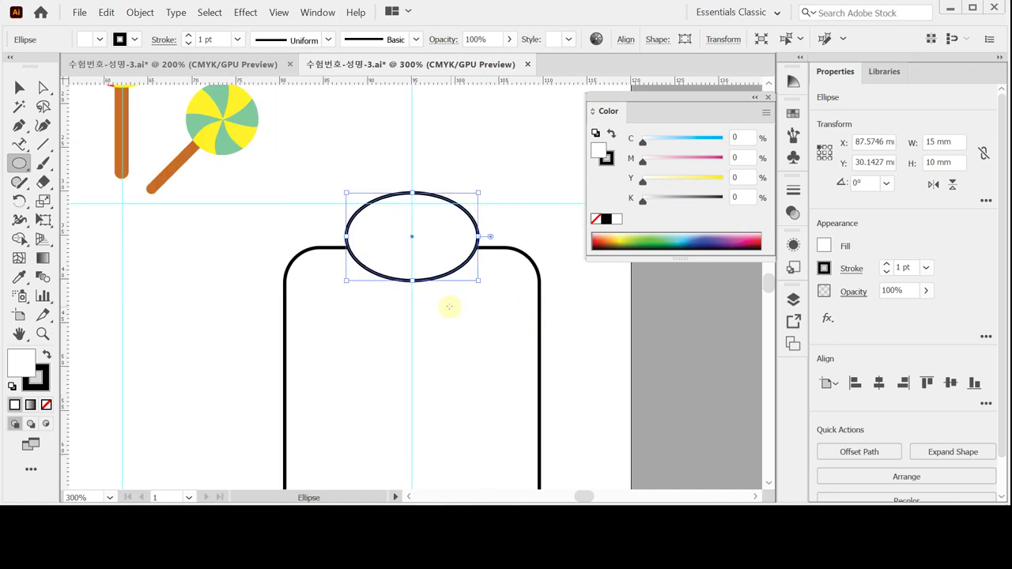
pyautogui.press('Down')
pyautogui.press('Down')
pyautogui.press('Down')
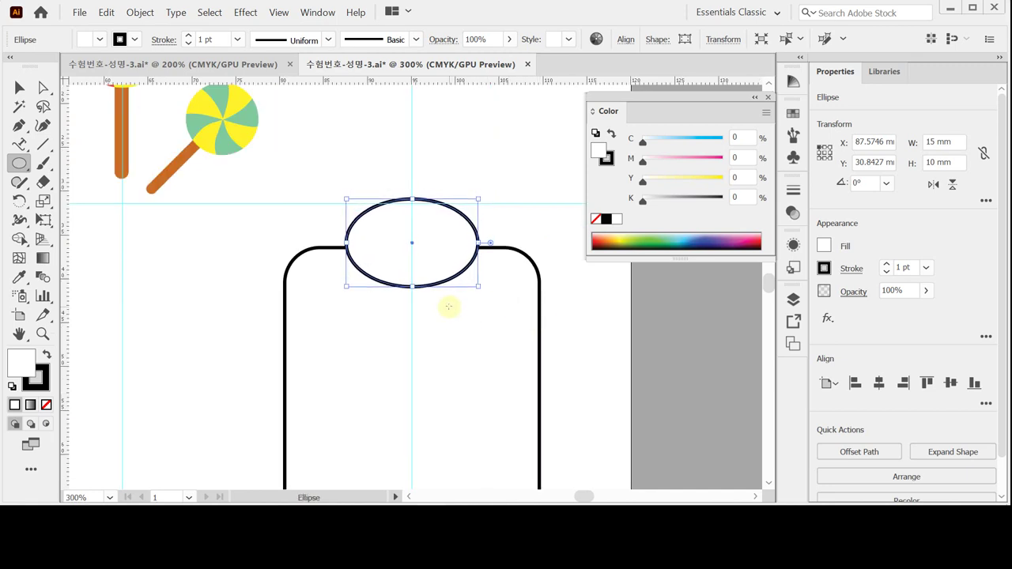
pyautogui.press('Down')
pyautogui.press('Down')
pyautogui.press('Down')
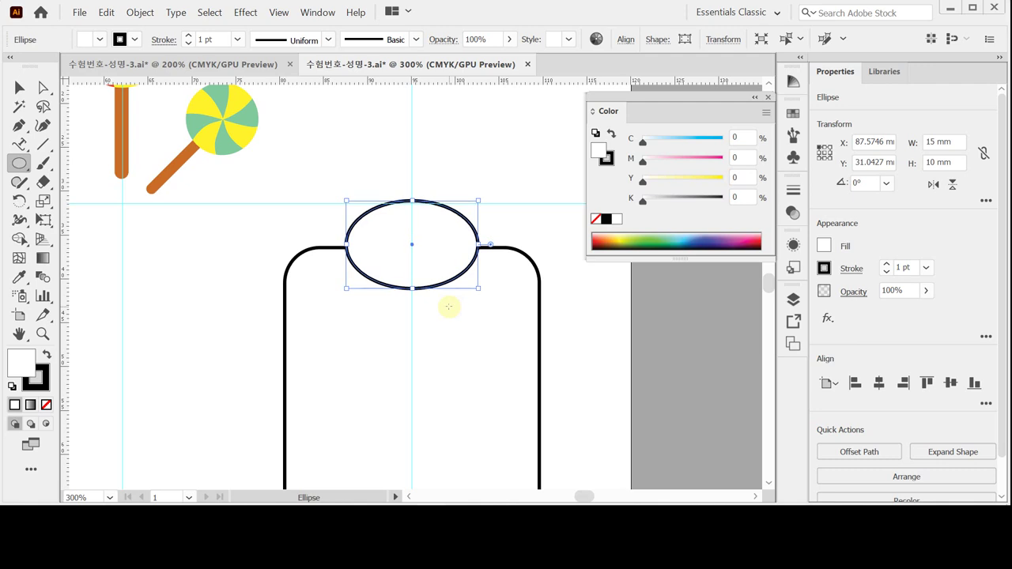
pyautogui.press('Down')
pyautogui.press('Down')
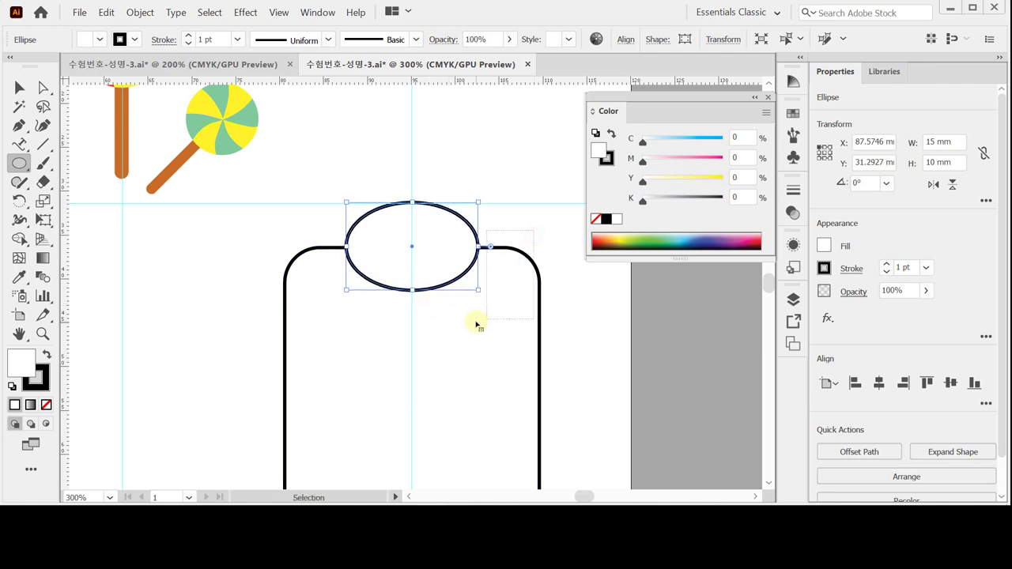
# Step: Nudge the rounded rectangle down to about Y 36.8 mm beneath the ellipse
pyautogui.keyDown('ctrl'); pyautogui.click(476, 321); pyautogui.keyUp('ctrl')
pyautogui.press('Down')
pyautogui.press('Down')
pyautogui.press('Down')
pyautogui.press('Down')
pyautogui.press('Down')
pyautogui.press('Down')
pyautogui.press('Down')
pyautogui.press('Down')
pyautogui.press('Down')
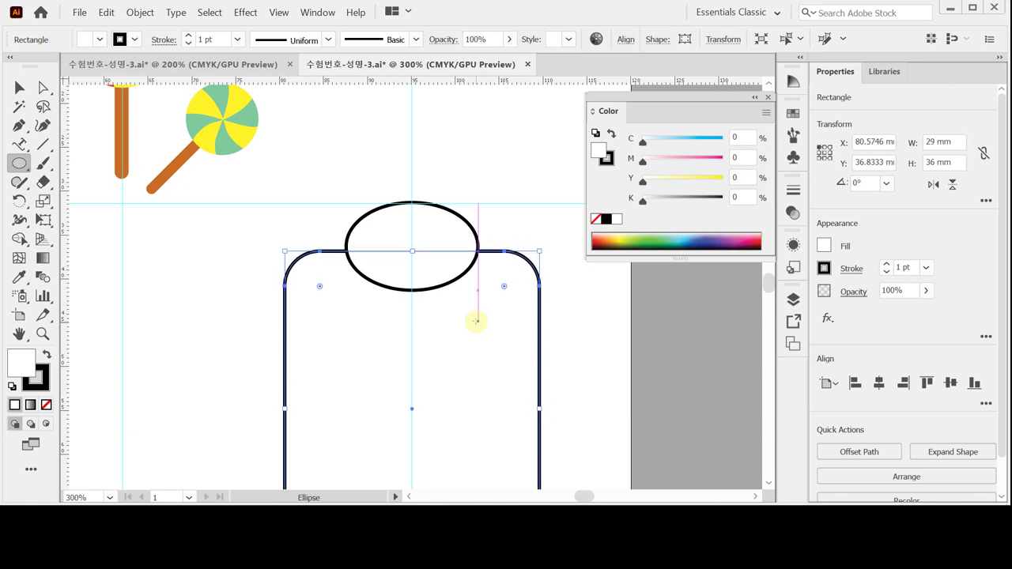
# Step: Nudge the rounded rectangle up to about Y 35.9 mm so its upper edge meets the ellipse just above its middle, and select the ellipse
pyautogui.keyDown('ctrl'); pyautogui.click(436, 232); pyautogui.keyUp('ctrl')
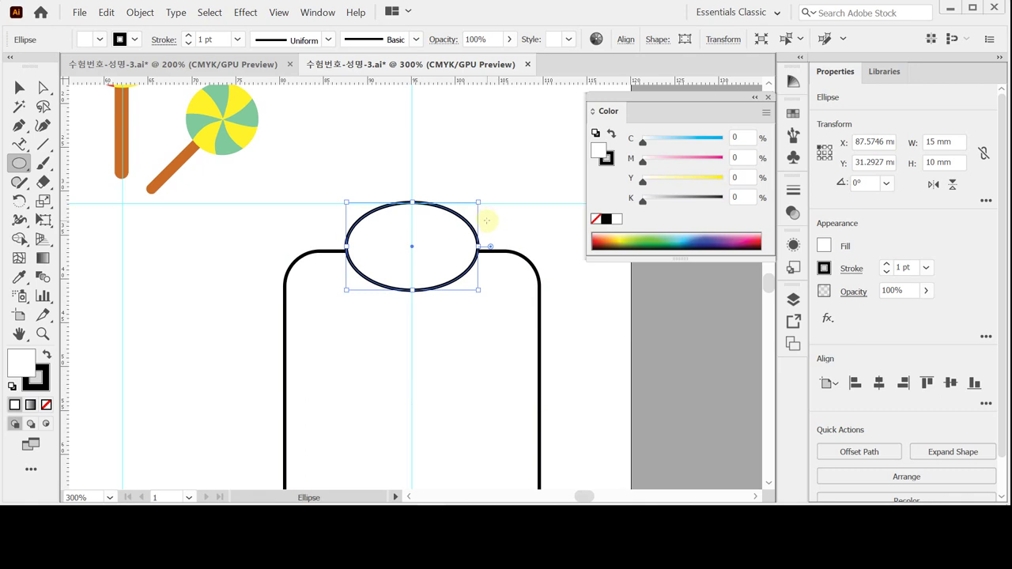
pyautogui.keyDown('ctrl'); pyautogui.click(466, 339); pyautogui.keyUp('ctrl')
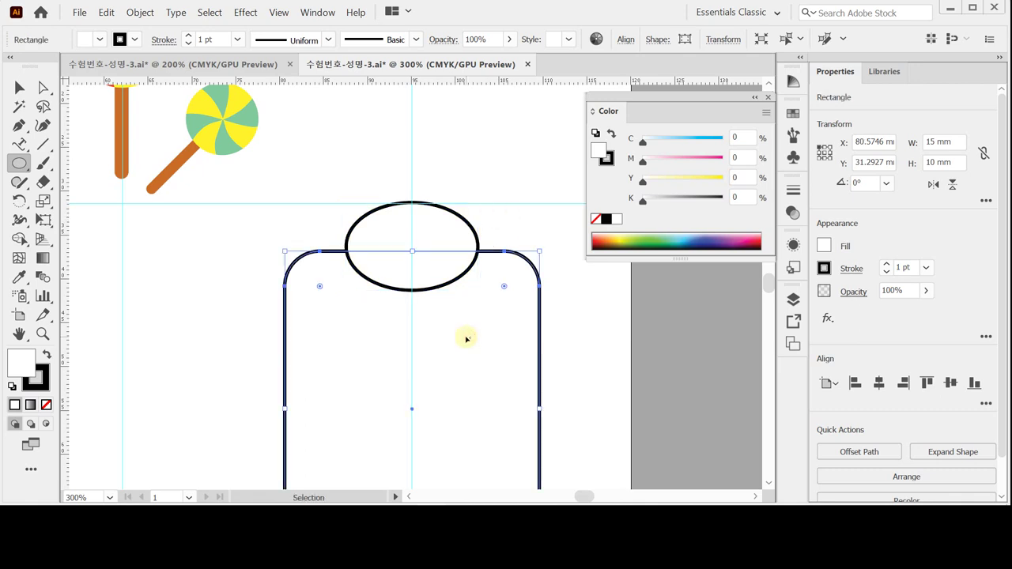
pyautogui.keyDown('ctrl'); pyautogui.click(454, 236); pyautogui.keyUp('ctrl')
pyautogui.keyDown('ctrl'); pyautogui.click(495, 276); pyautogui.keyUp('ctrl')
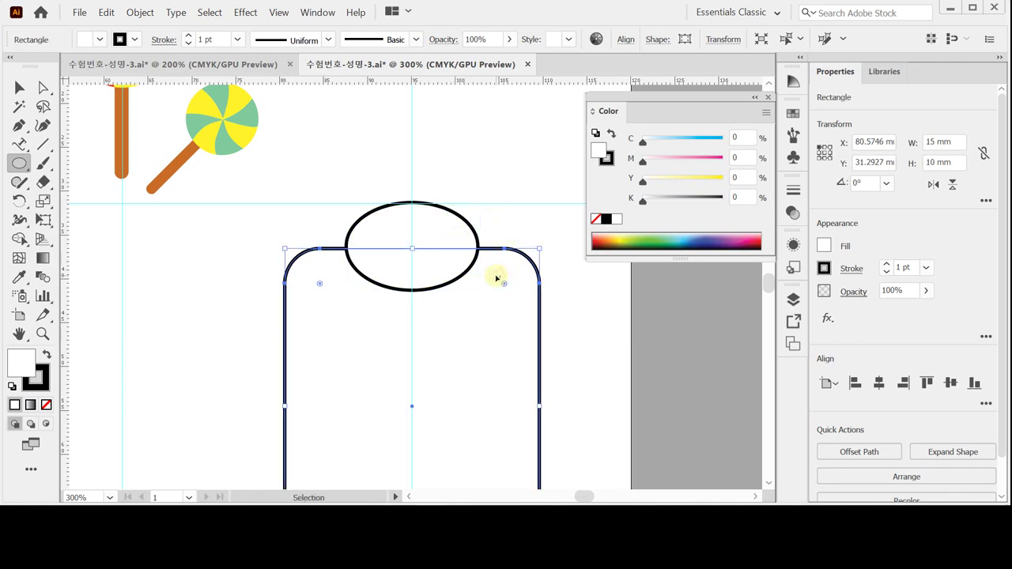
pyautogui.keyDown('ctrl'); pyautogui.click(457, 234); pyautogui.keyUp('ctrl')
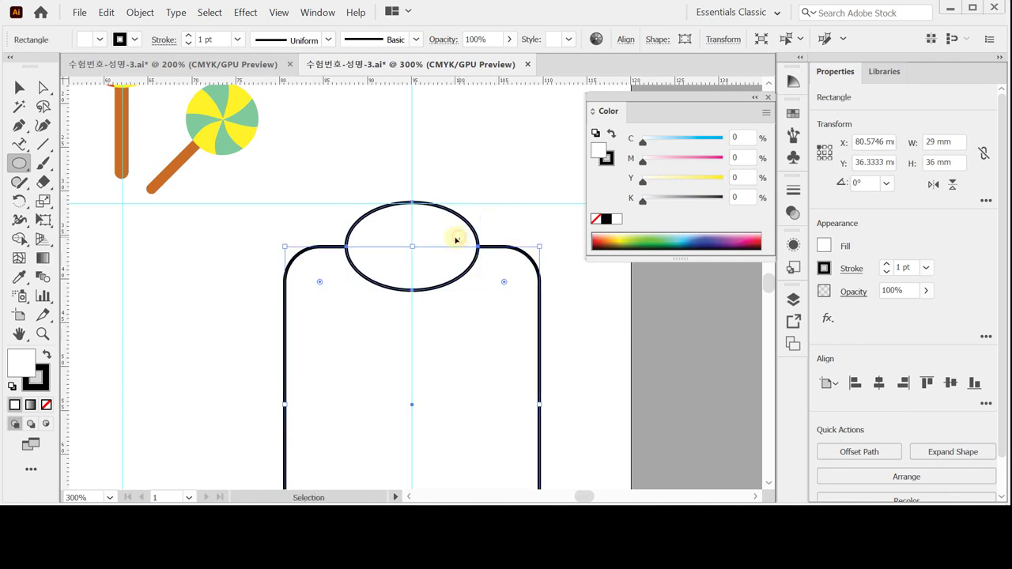
pyautogui.keyDown('ctrl'); pyautogui.click(503, 296); pyautogui.keyUp('ctrl')
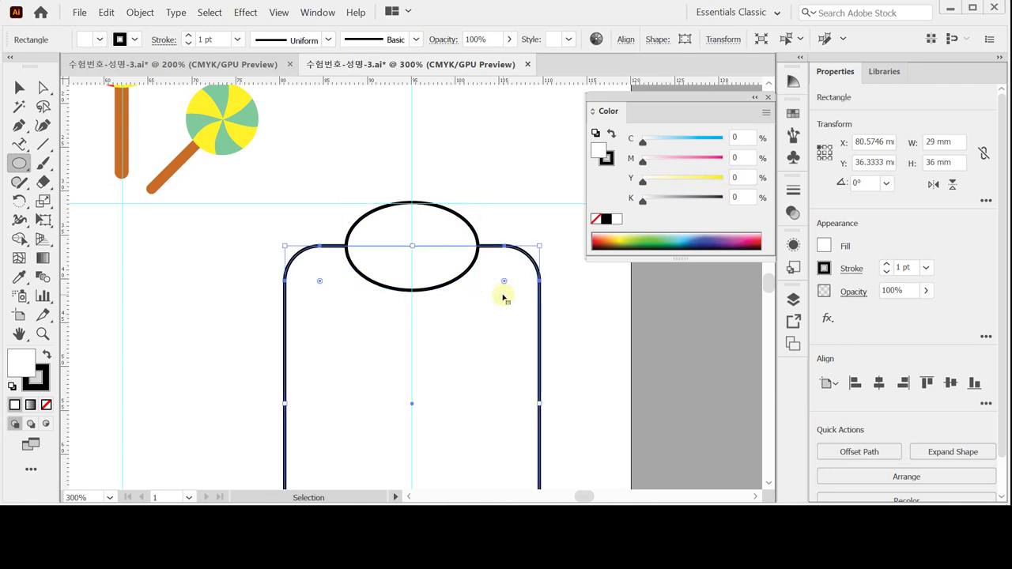
pyautogui.keyDown('ctrl'); pyautogui.click(463, 228); pyautogui.keyUp('ctrl')
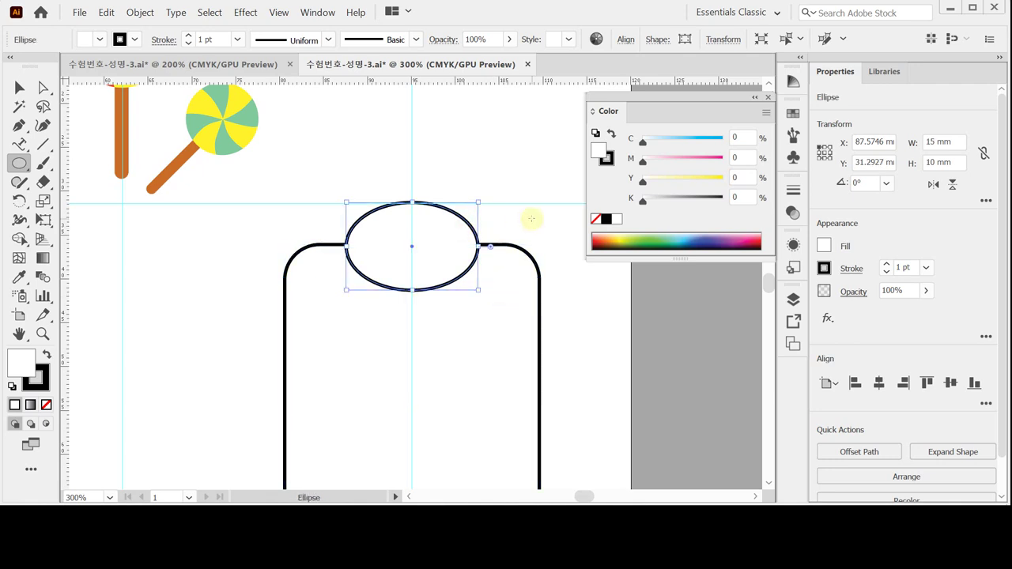
pyautogui.keyDown('ctrl'); pyautogui.click(503, 293); pyautogui.keyUp('ctrl')
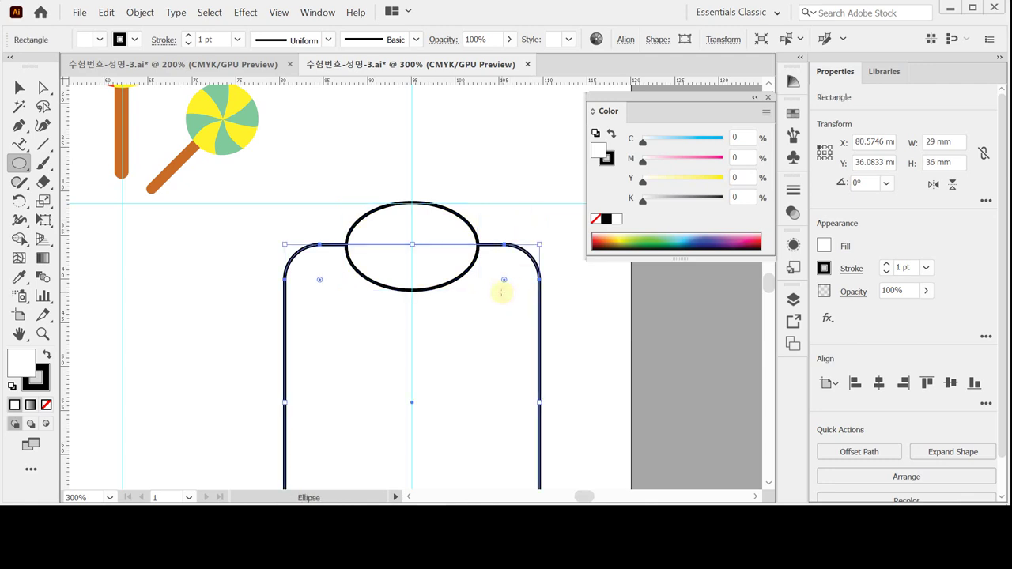
pyautogui.press('Up')
pyautogui.press('Up')
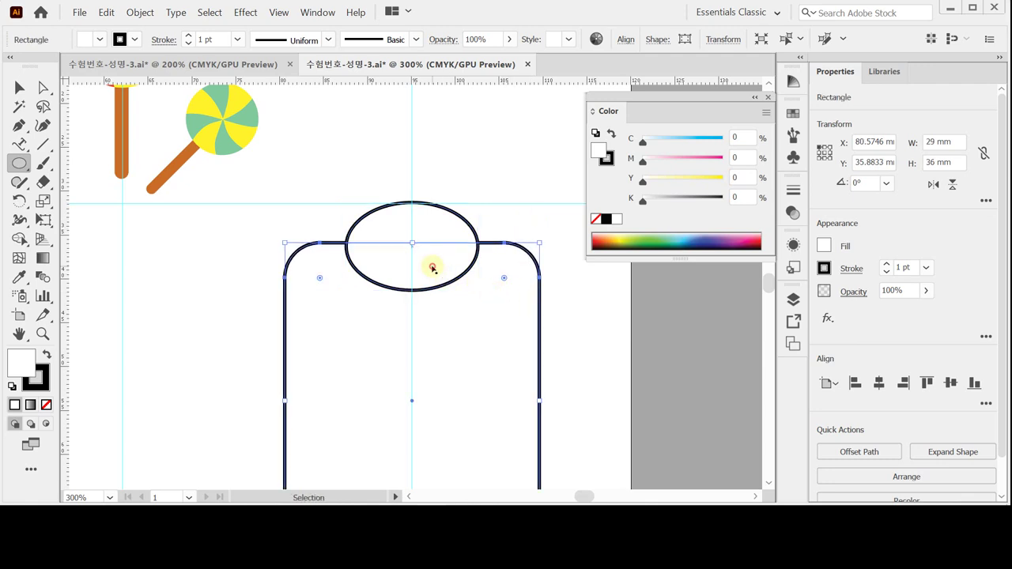
pyautogui.keyDown('ctrl'); pyautogui.click(433, 268); pyautogui.keyUp('ctrl')
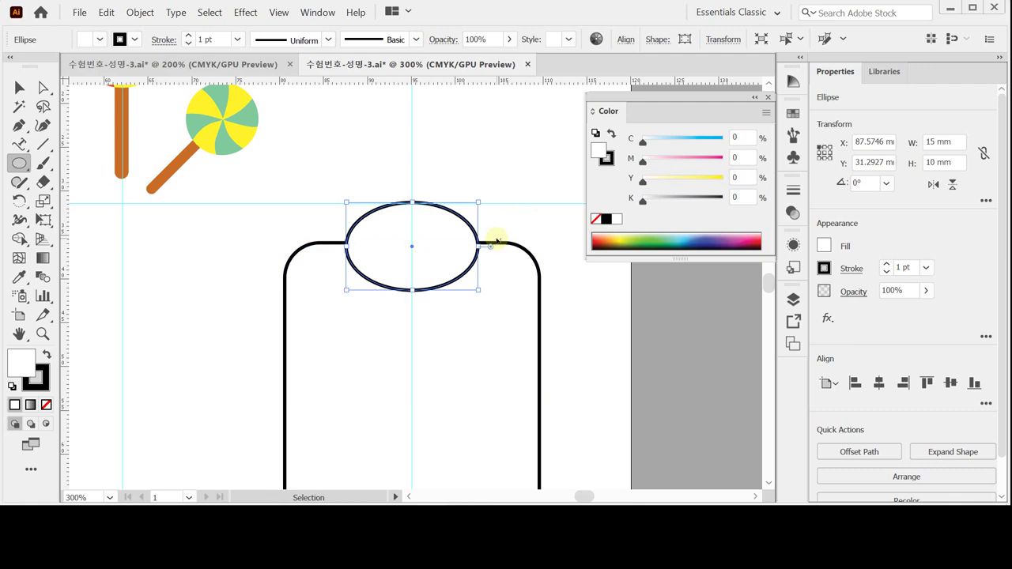
pyautogui.keyDown('ctrl'); pyautogui.click(509, 207); pyautogui.keyUp('ctrl')
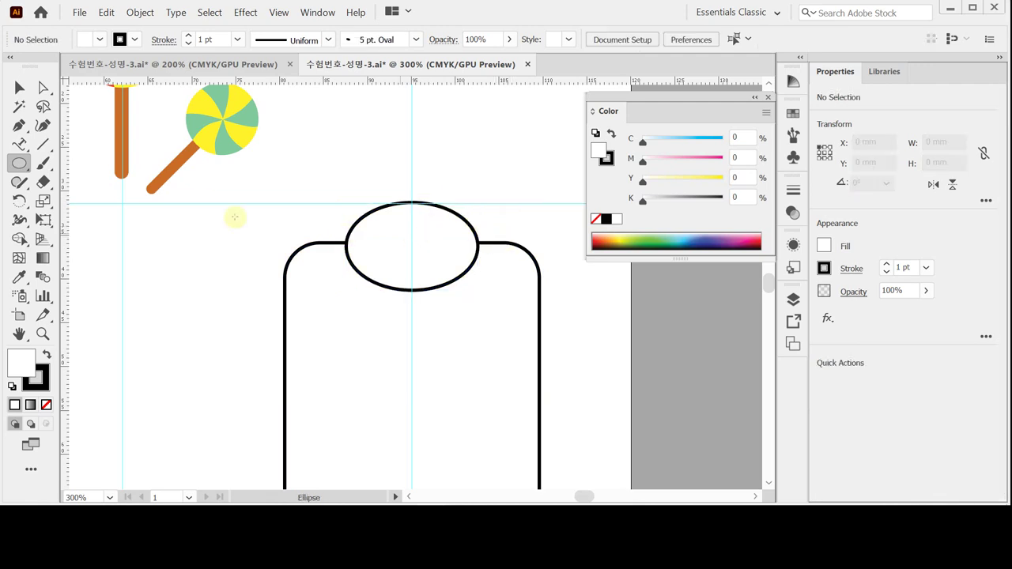
pyautogui.click(19, 87)
pyautogui.click(474, 338)
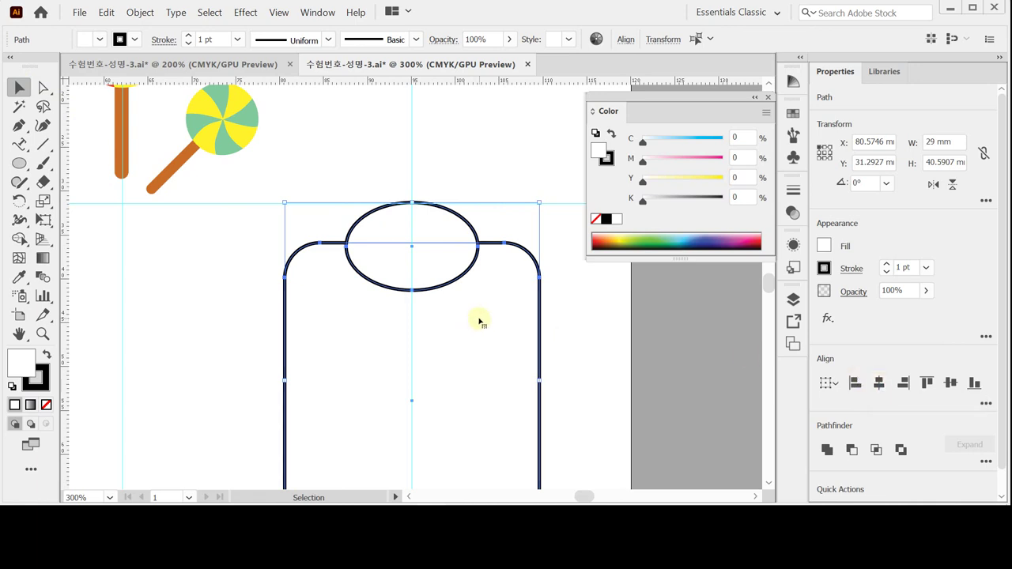
pyautogui.click(465, 348)
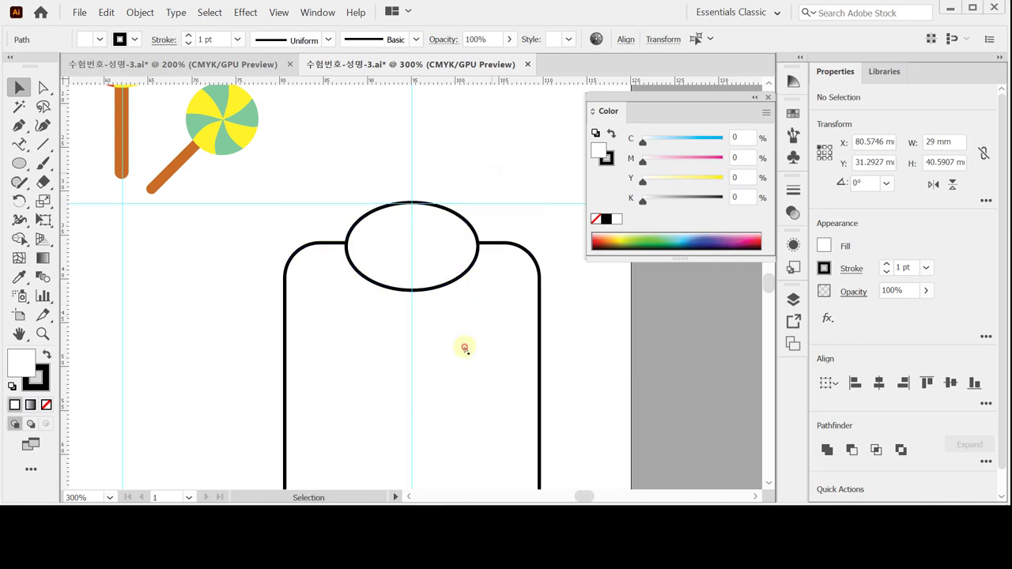
# Step: Reflect a copy of the ellipse vertically about the rounded rectangle's centre so it overlaps the lower edge
pyautogui.hotkey('ctrl', '-')
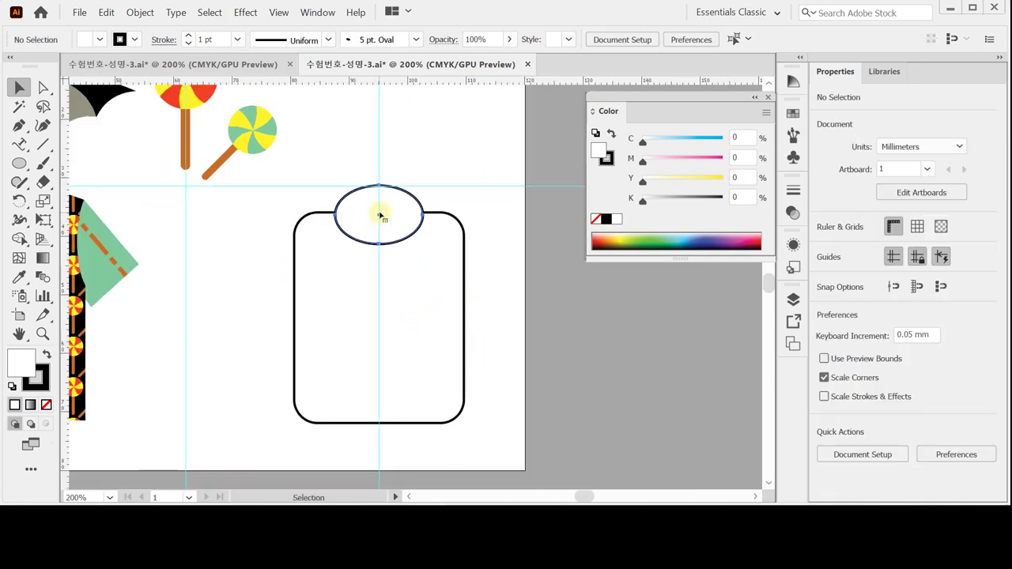
pyautogui.click(380, 215)
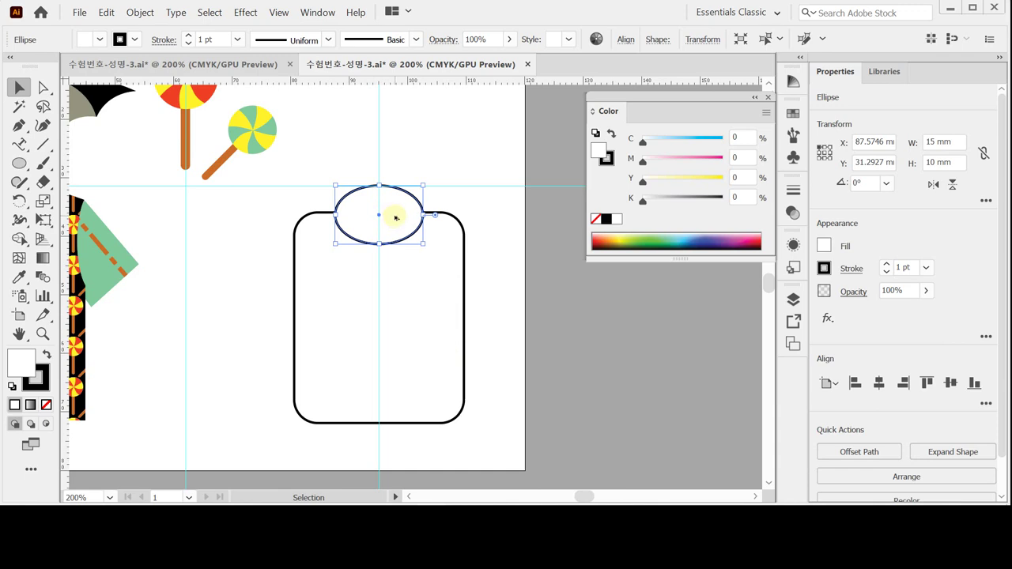
pyautogui.hotkey('ctrl', 'y')
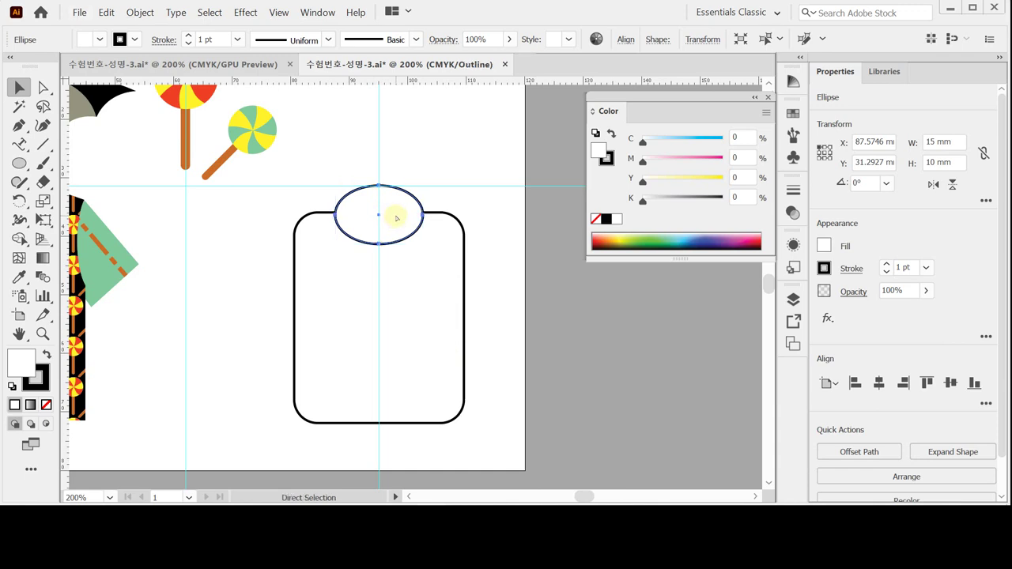
pyautogui.click(19, 201)
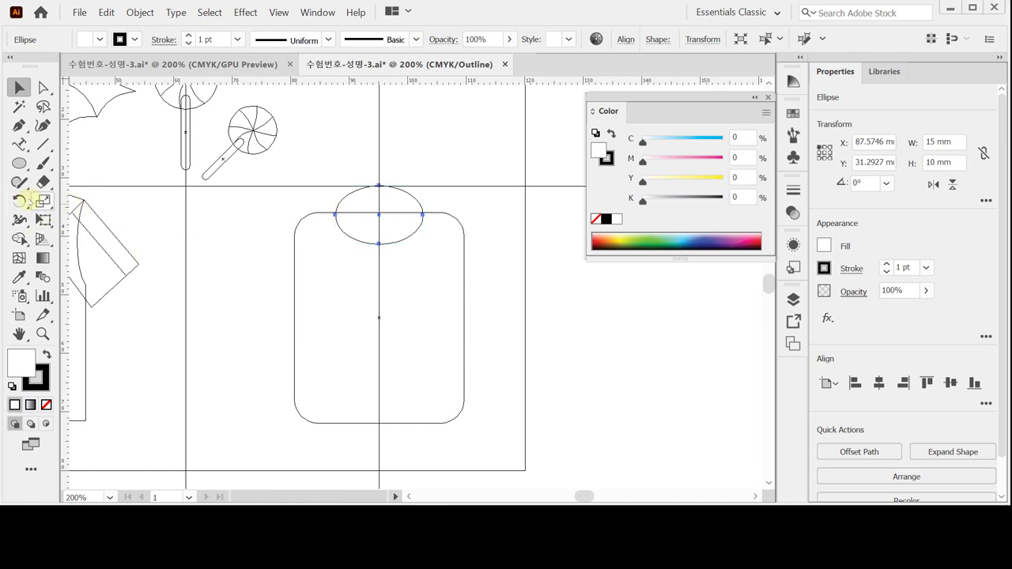
pyautogui.click(19, 201)
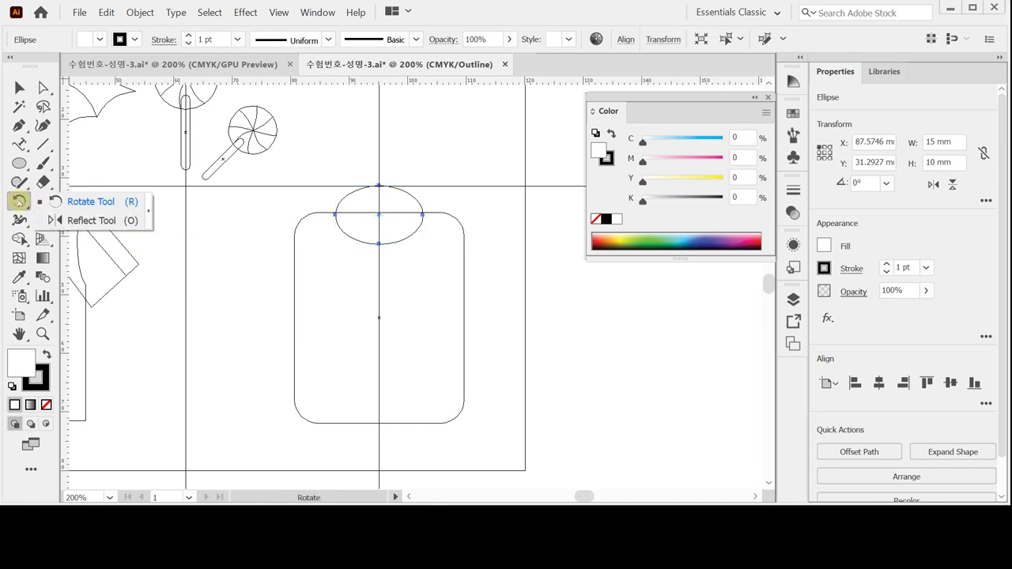
pyautogui.click(71, 221)
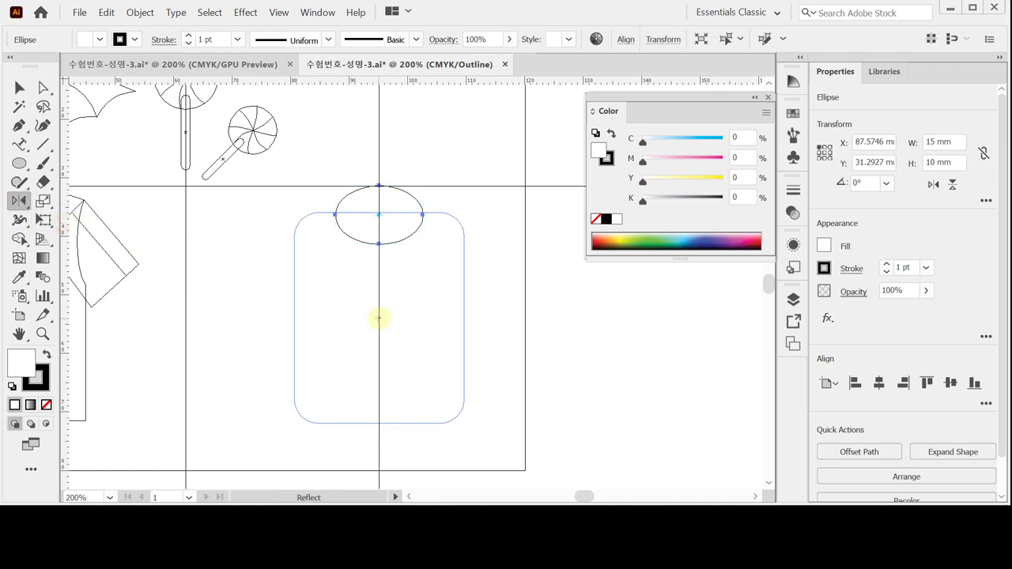
pyautogui.click(378, 317)
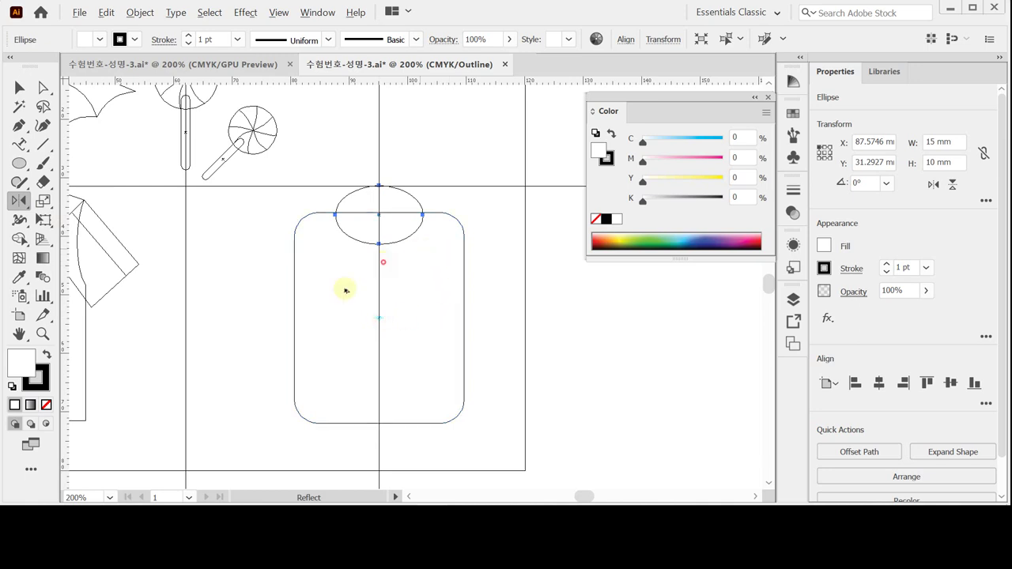
pyautogui.moveTo(344, 290); pyautogui.dragTo(501, 374)
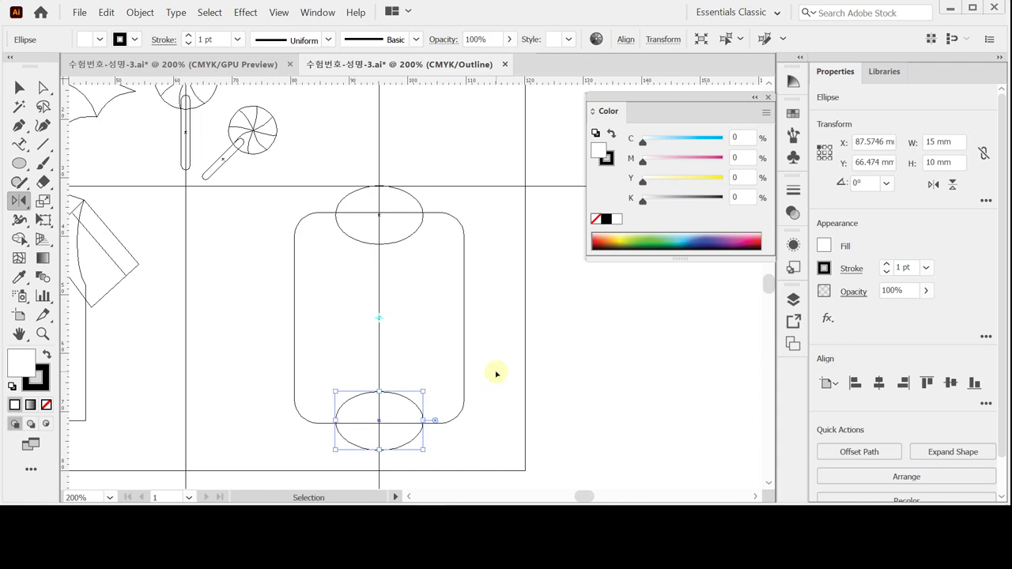
pyautogui.hotkey('ctrl', 'y')
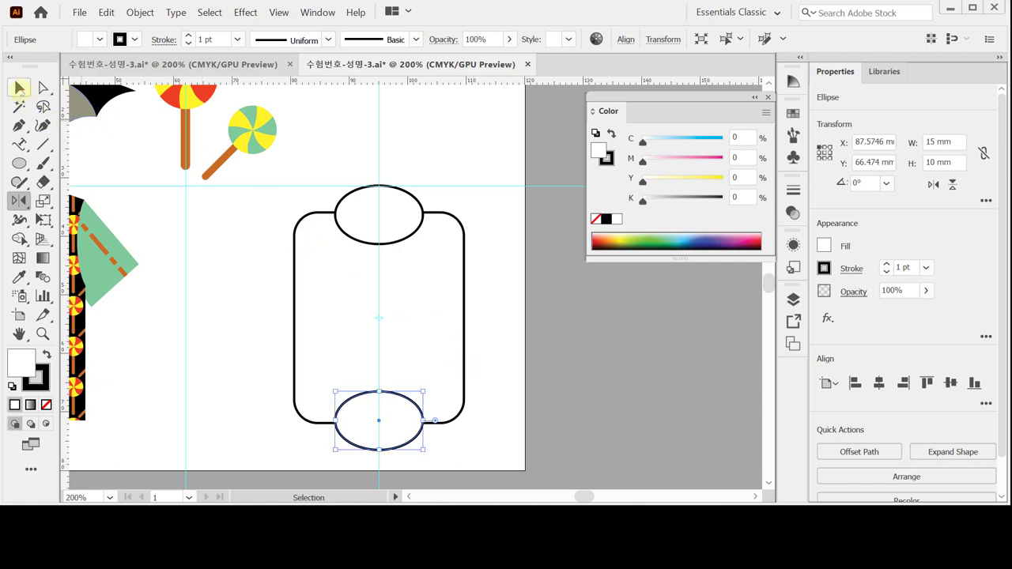
# Step: Unite the rounded rectangle and both ellipses into a single label shape
pyautogui.click(19, 87)
pyautogui.moveTo(266, 200); pyautogui.dragTo(414, 381)
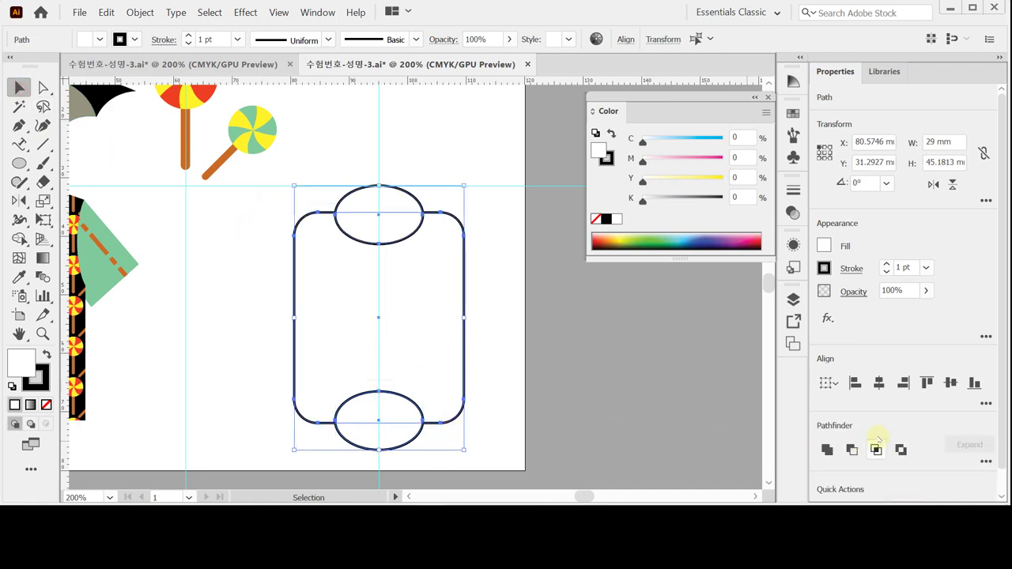
pyautogui.click(827, 449)
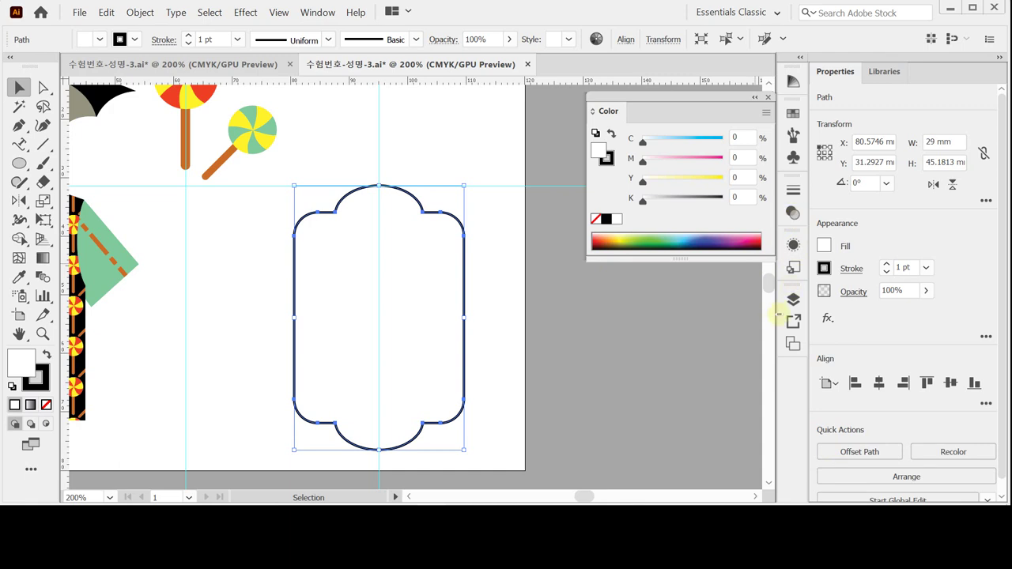
# Step: Fill the united label shape with a radial gradient
pyautogui.press('shift')
pyautogui.click(793, 267)
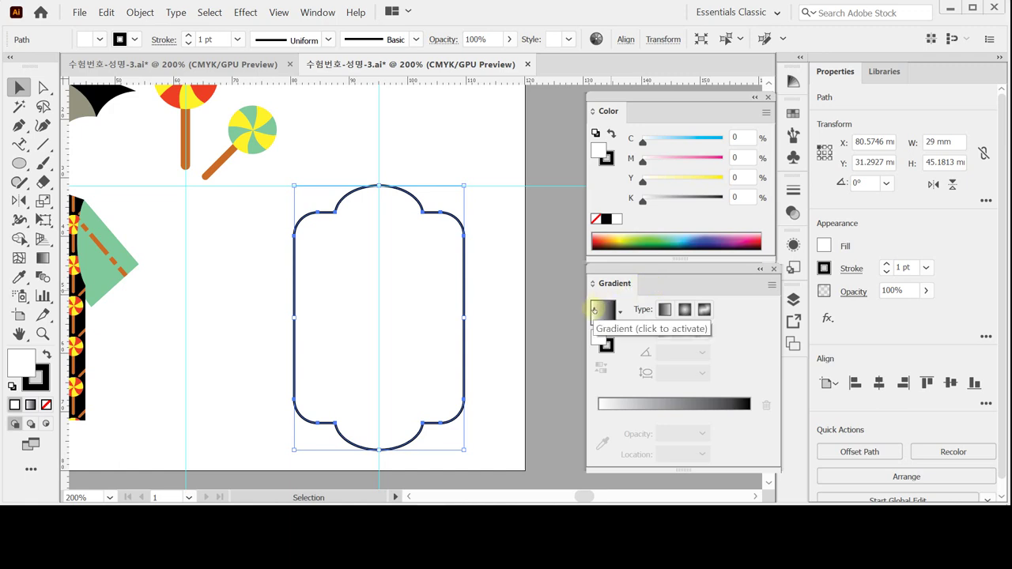
pyautogui.click(684, 309)
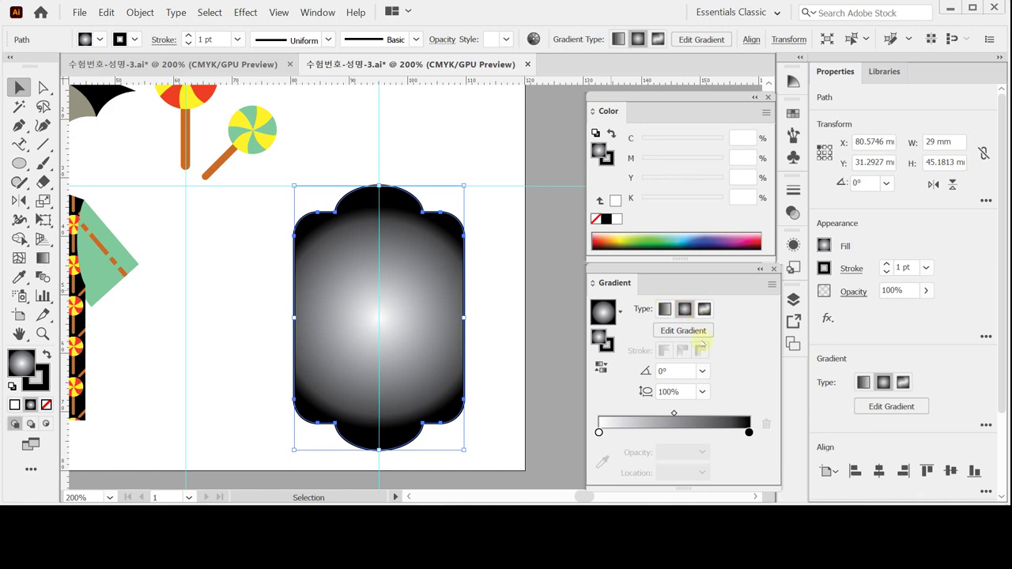
# Step: Switch the radial gradient's inner stop to CMYK and colour it C 0, M 0, Y 60, K 0
pyautogui.click(598, 432)
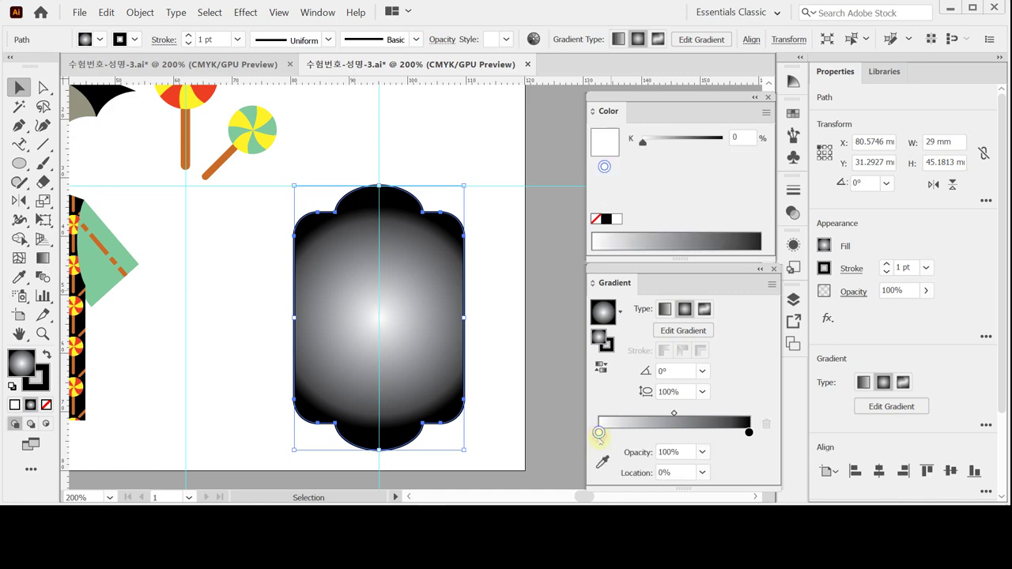
pyautogui.click(765, 113)
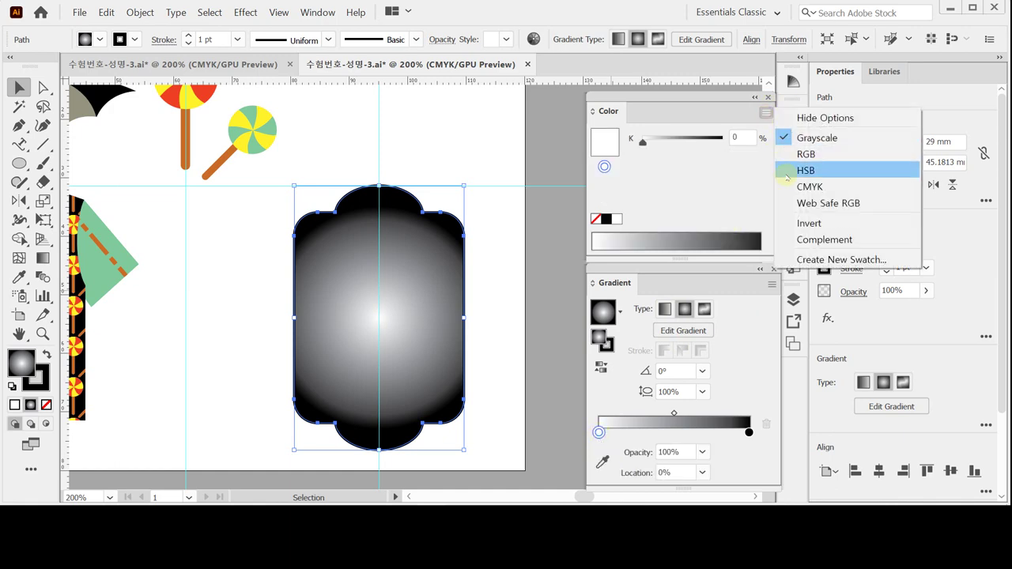
pyautogui.click(802, 185)
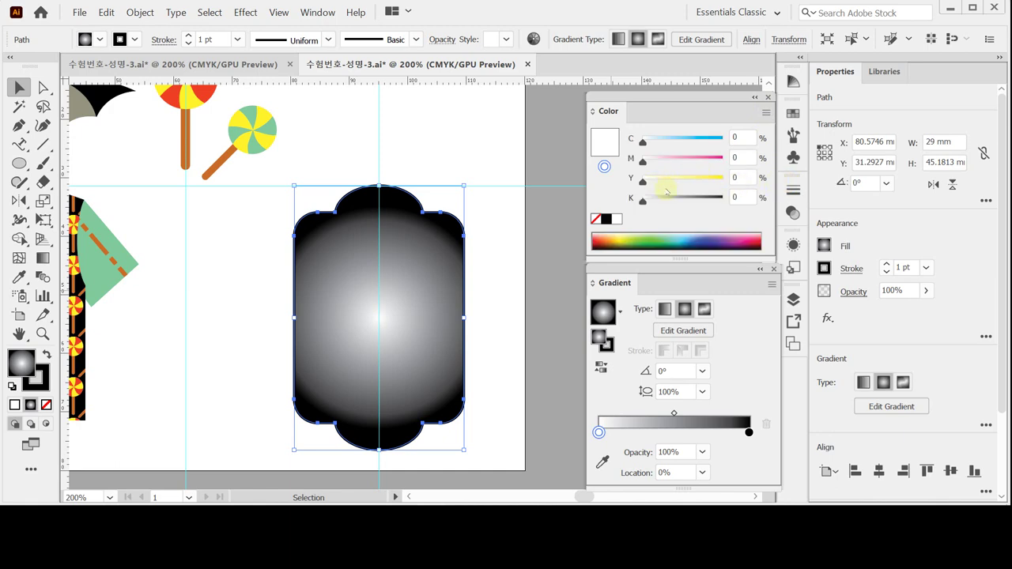
pyautogui.click(743, 177)
pyautogui.write('60')
pyautogui.press('Return')
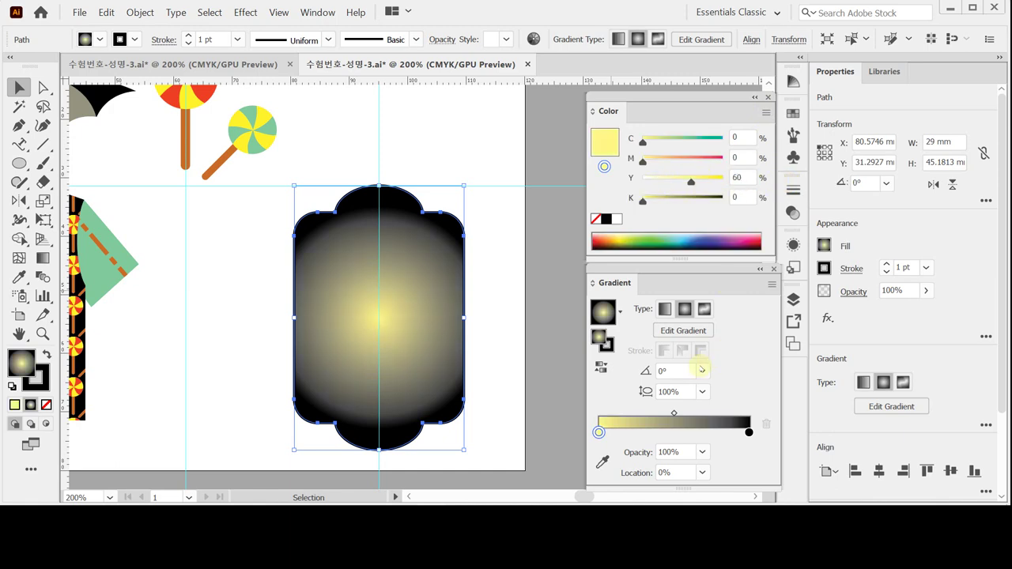
# Step: Switch the gradient's outer stop to CMYK and colour it C 30, M 90, Y 0, K 0
pyautogui.click(748, 432)
pyautogui.click(765, 113)
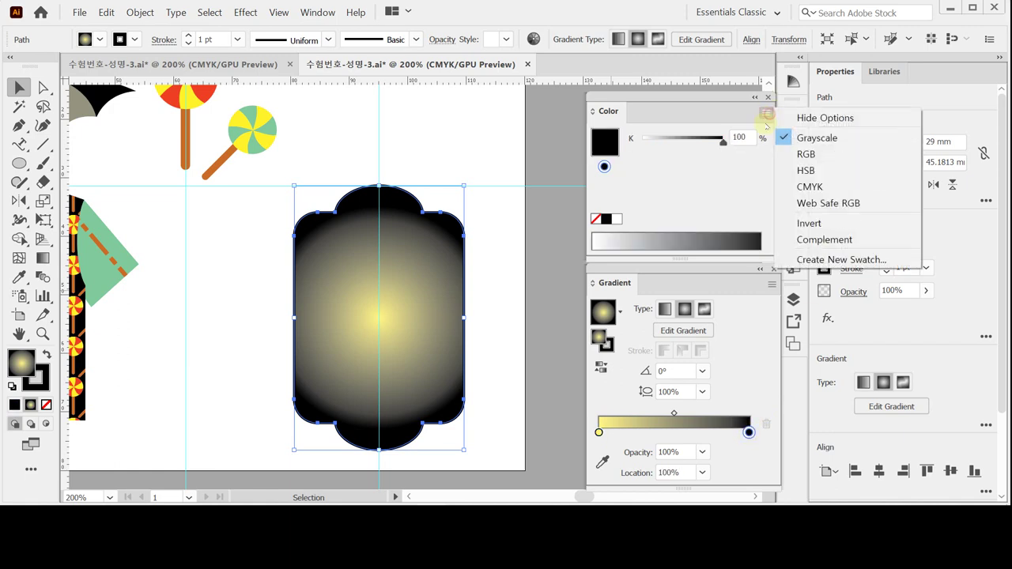
pyautogui.click(807, 186)
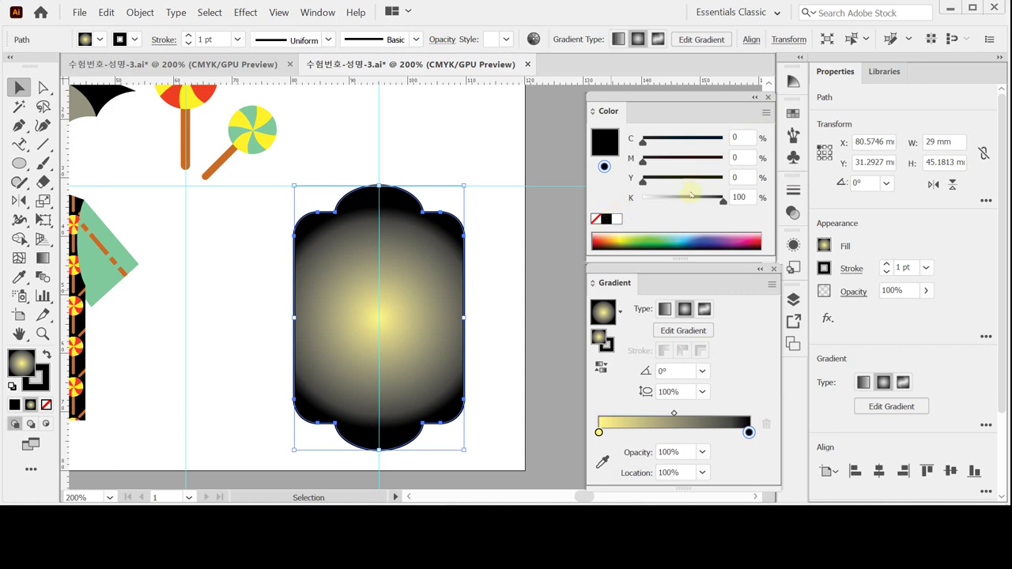
pyautogui.click(740, 138)
pyautogui.write('30')
pyautogui.press('Tab')
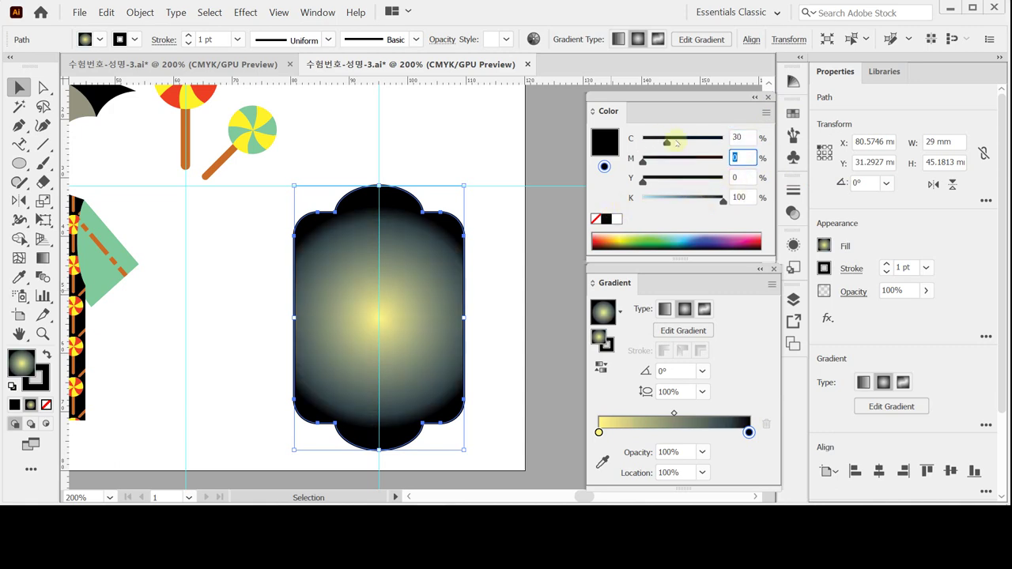
pyautogui.write('90')
pyautogui.press('Tab')
pyautogui.press('Tab')
pyautogui.write('0')
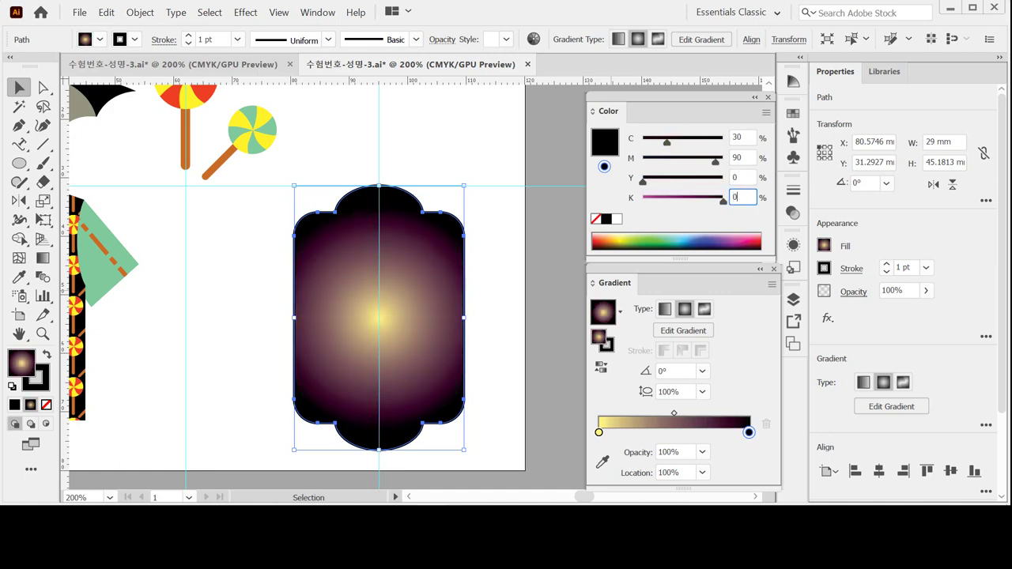
pyautogui.press('Return')
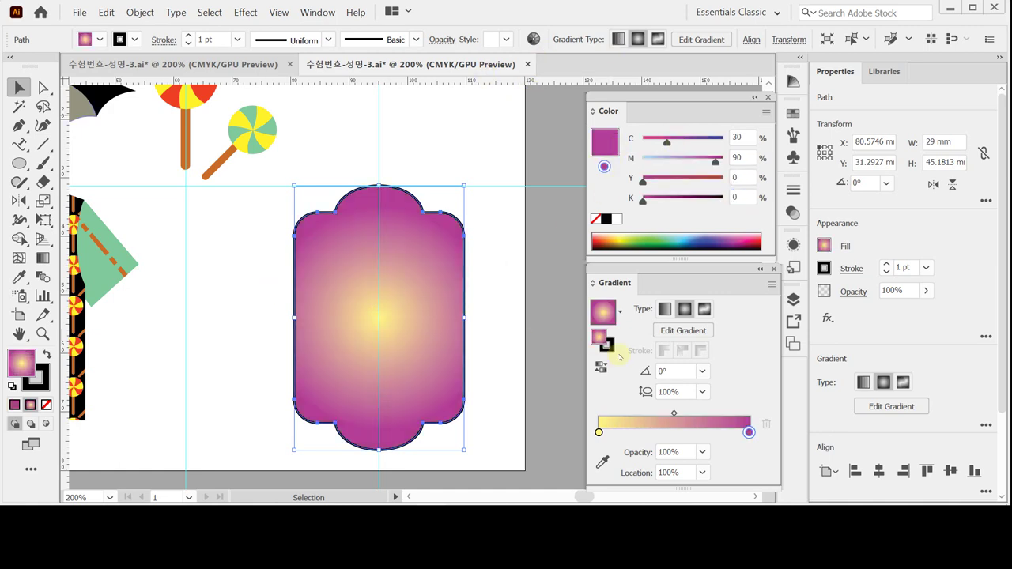
# Step: Remove the black stroke from the label shape and make its gradient fill active again
pyautogui.click(607, 346)
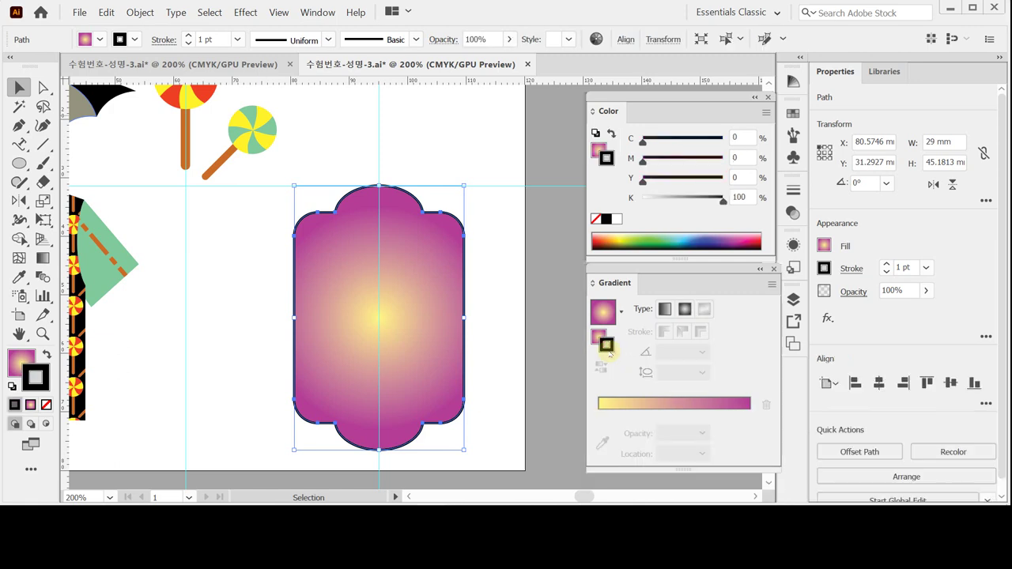
pyautogui.click(596, 219)
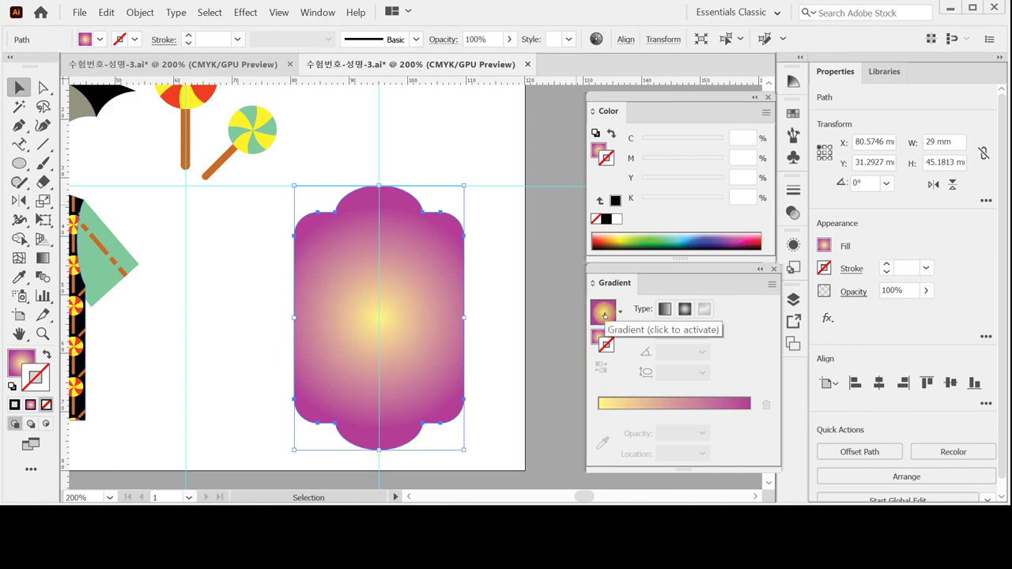
pyautogui.click(598, 150)
pyautogui.click(602, 335)
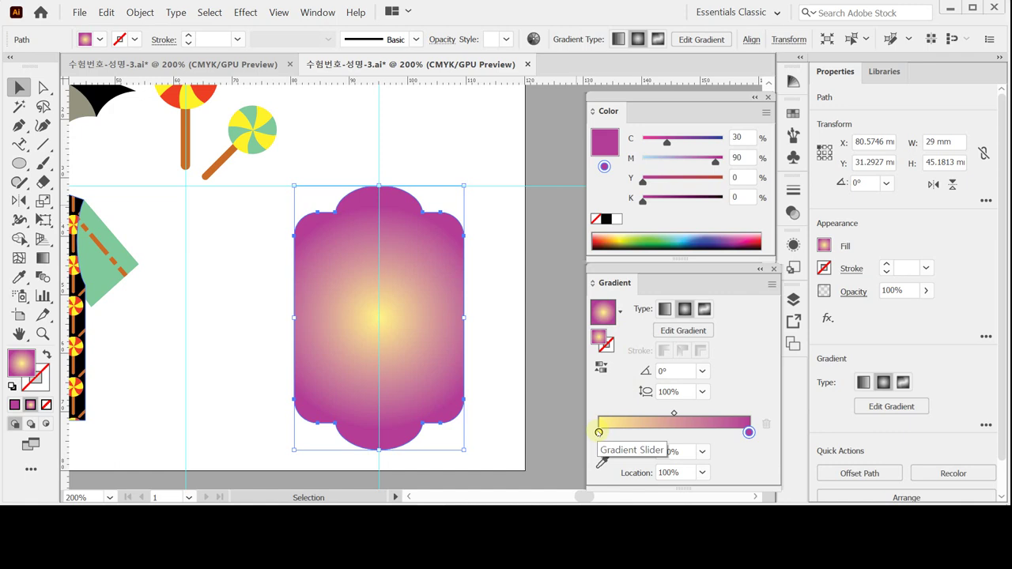
# Step: Move the gradient's yellow stop to a location of 40%
pyautogui.click(599, 432)
pyautogui.moveTo(598, 432); pyautogui.dragTo(641, 432)
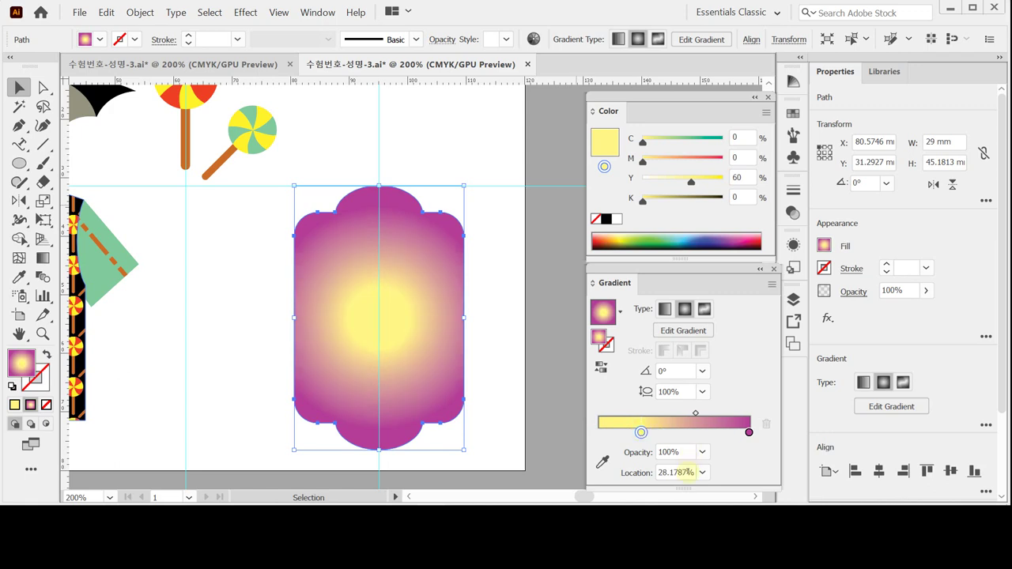
pyautogui.click(690, 472)
pyautogui.moveTo(691, 472); pyautogui.dragTo(637, 471)
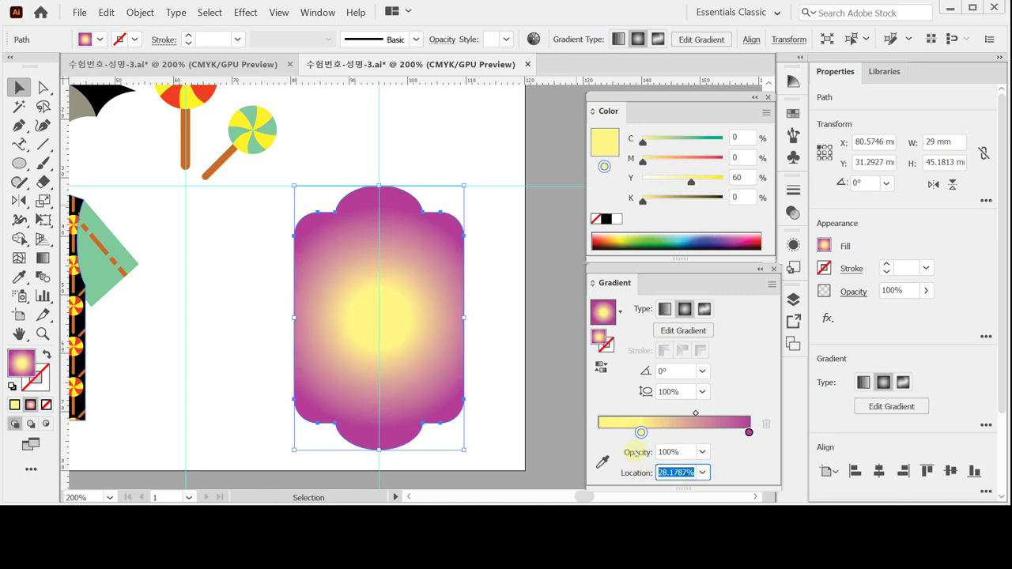
pyautogui.write('40')
pyautogui.press('Return')
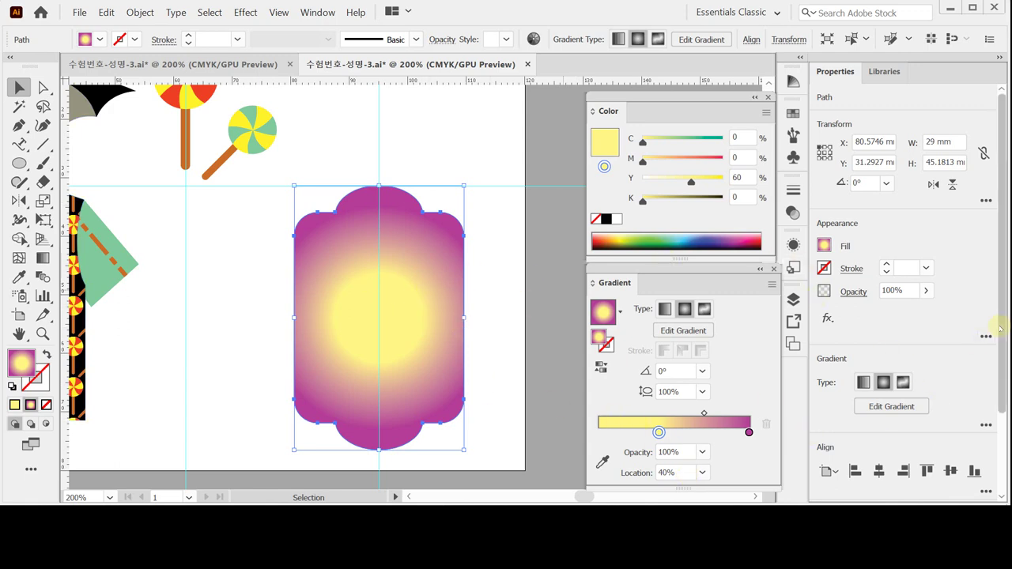
# Step: Create an inner copy of the label outline with Offset Path at -0.7 mm
pyautogui.moveTo(1002, 339); pyautogui.dragTo(1002, 418)
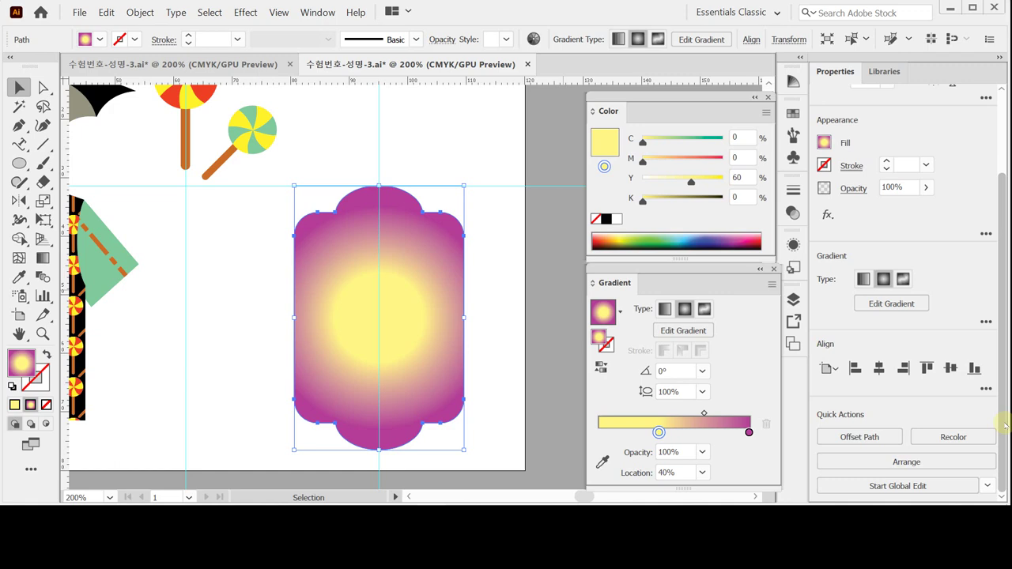
pyautogui.click(858, 437)
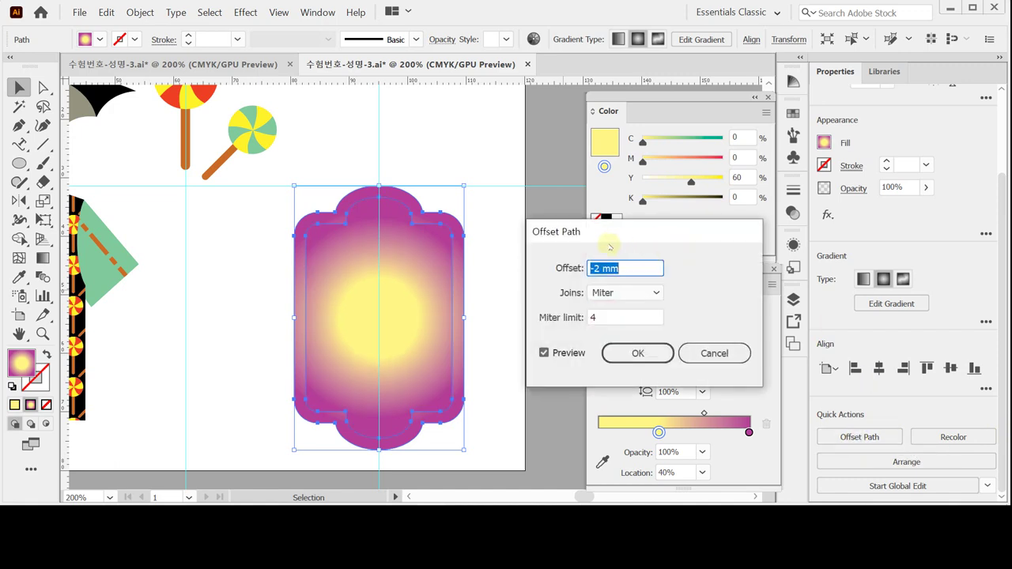
pyautogui.write('-.7')
pyautogui.press('Return')
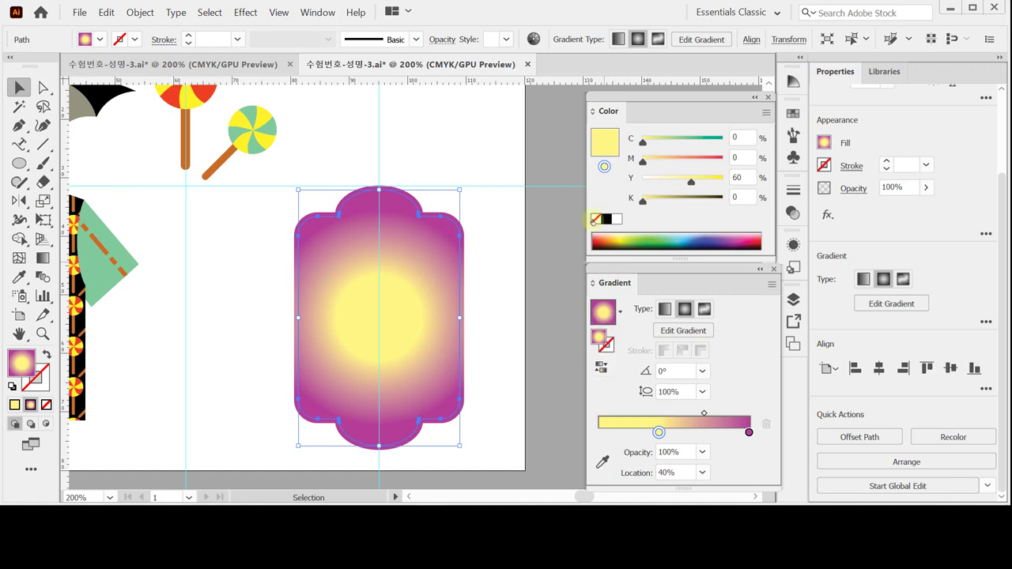
# Step: Remove the fill from the label's inner offset outline and give it a white stroke
pyautogui.click(46, 405)
pyautogui.click(35, 380)
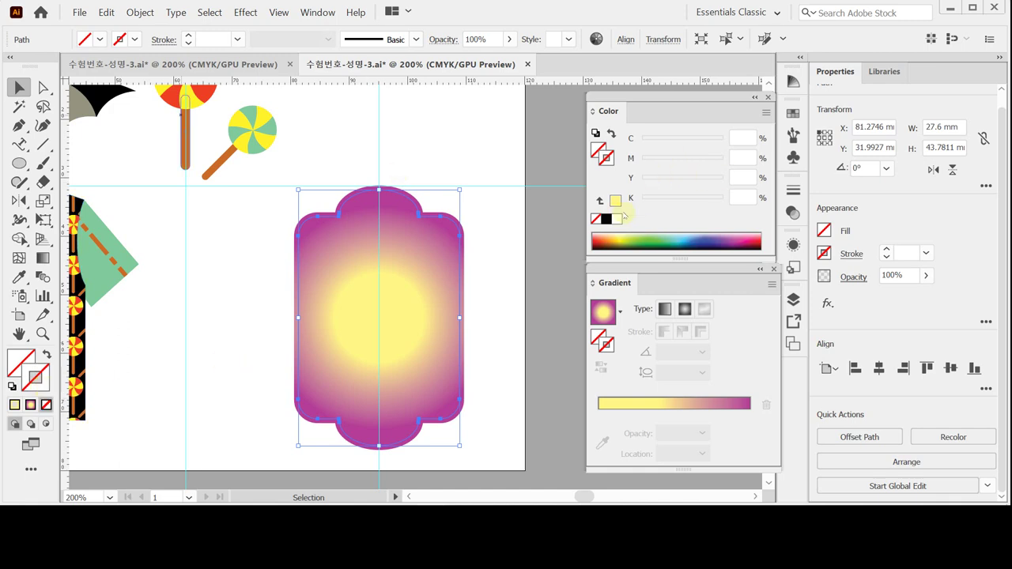
pyautogui.click(617, 219)
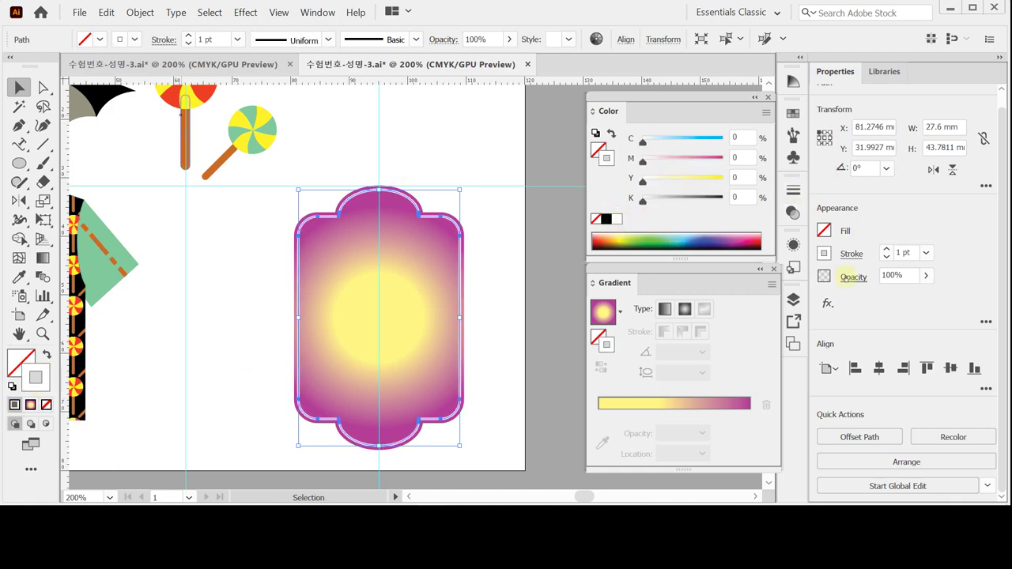
# Step: Turn on a dashed line for the inner outline's stroke with a first dash of 2 pt
pyautogui.click(845, 255)
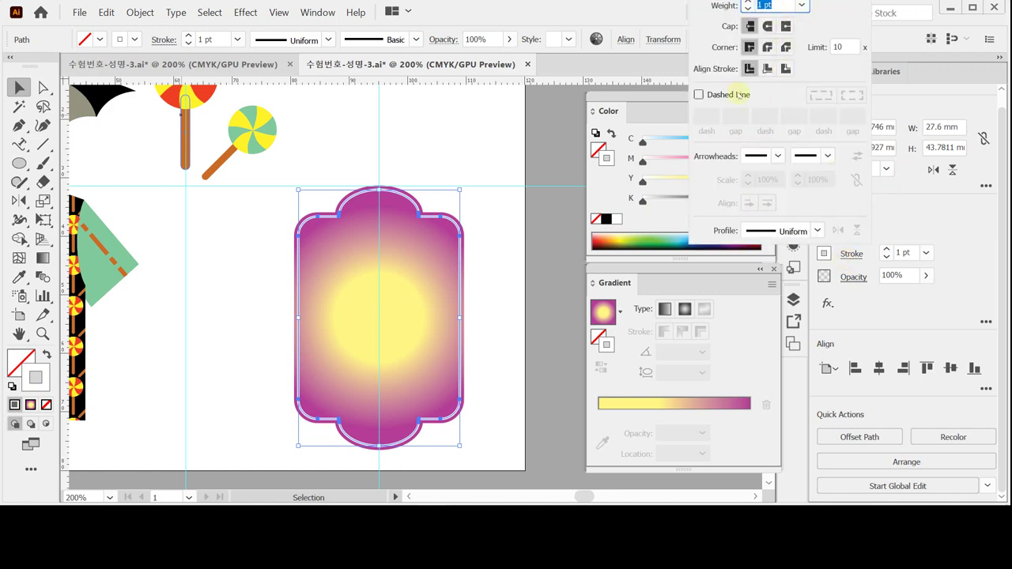
pyautogui.click(700, 94)
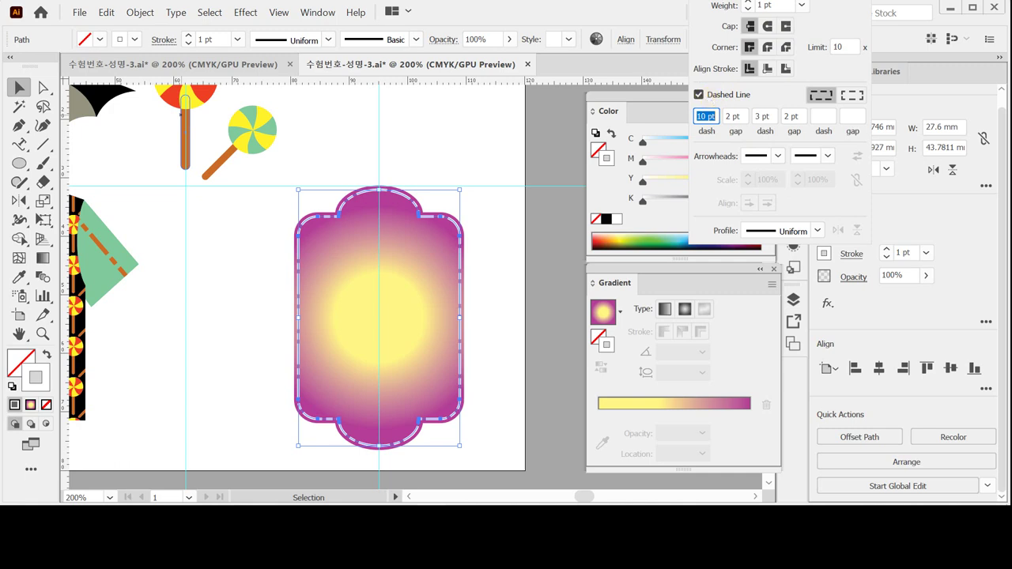
pyautogui.press('Escape')
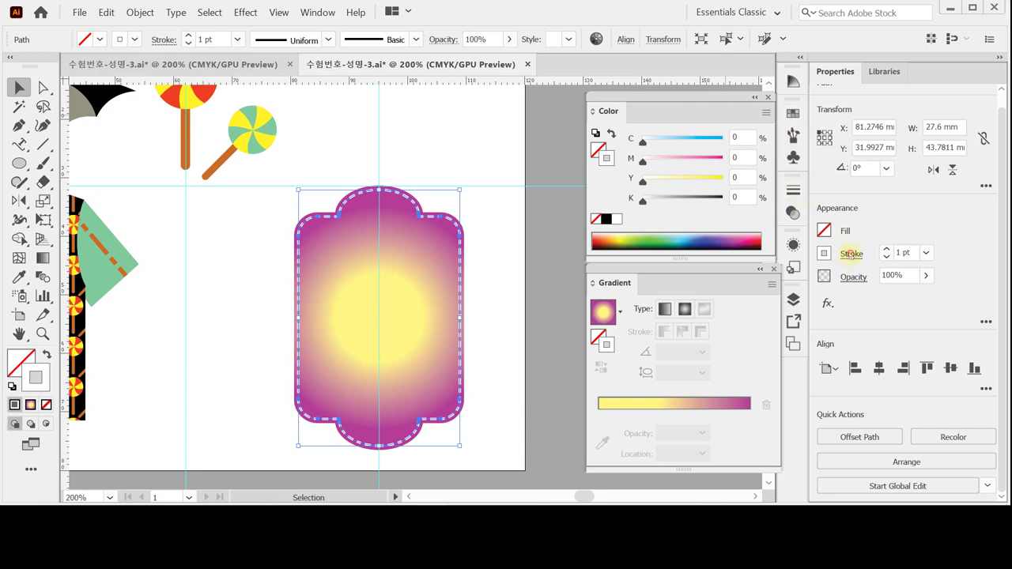
# Step: Clear the stroke's remaining gap and dash values so that only the 2 pt dash is set, save the file and deselect the outline
pyautogui.click(851, 253)
pyautogui.click(727, 116)
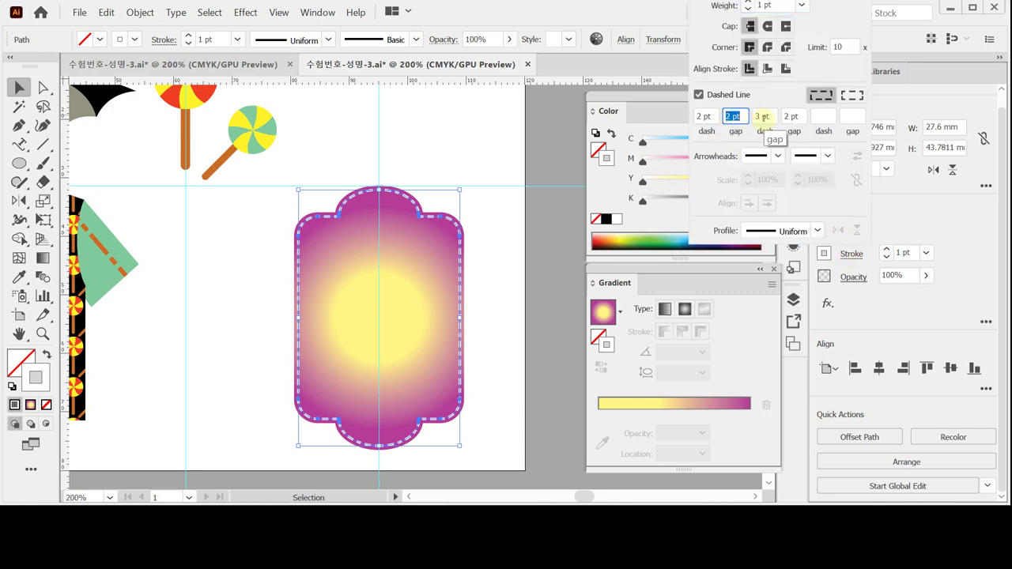
pyautogui.press('BackSpace')
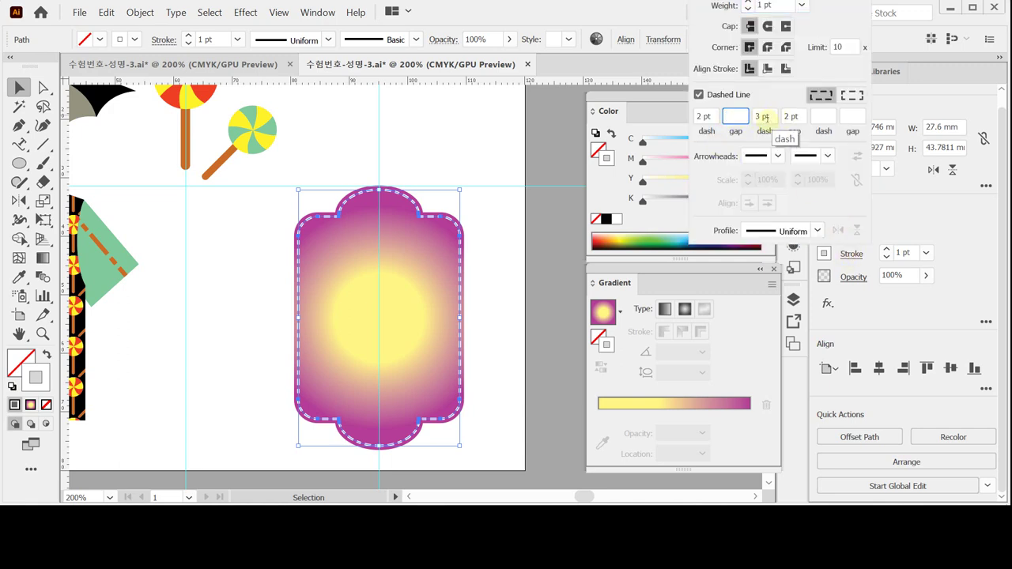
pyautogui.press('Tab')
pyautogui.press('BackSpace')
pyautogui.press('Tab')
pyautogui.press('BackSpace')
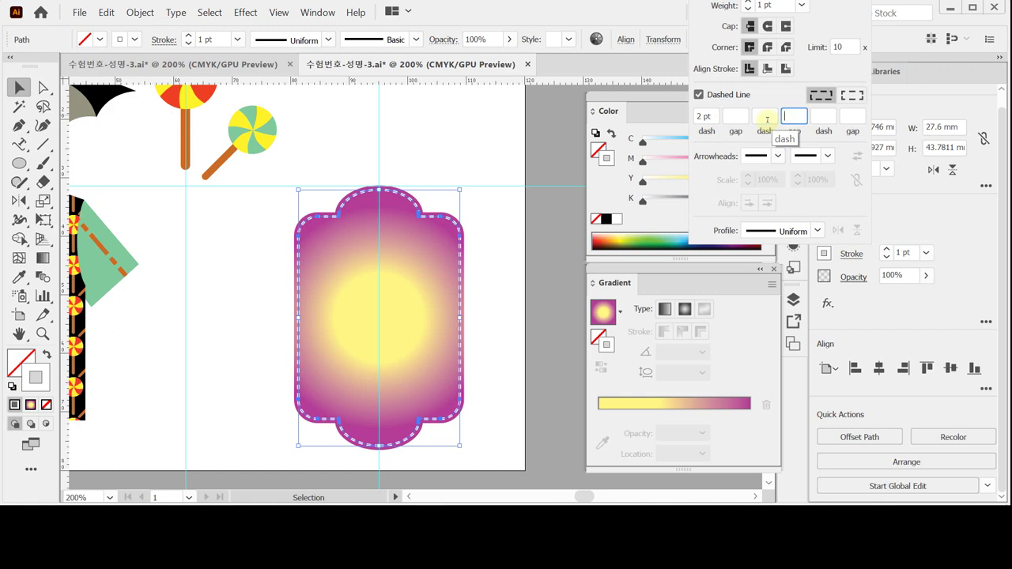
pyautogui.press('Return')
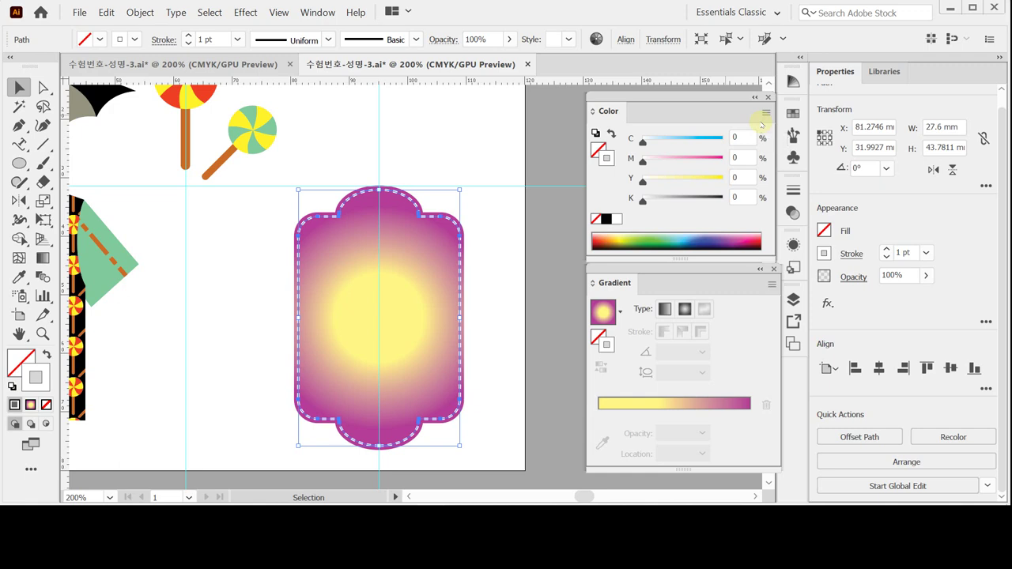
pyautogui.hotkey('ctrl', 's')
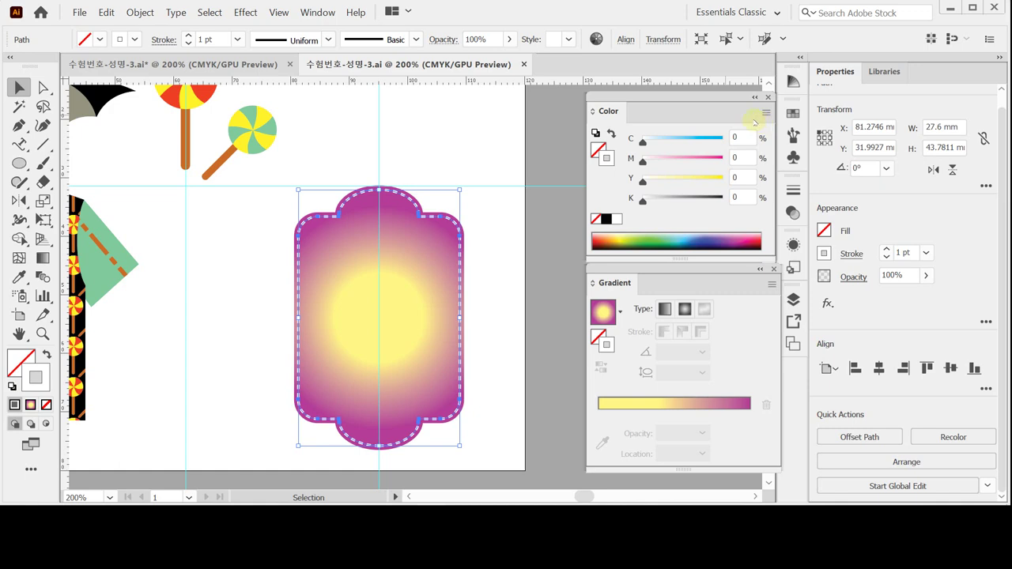
pyautogui.press('a')
pyautogui.click(417, 142)
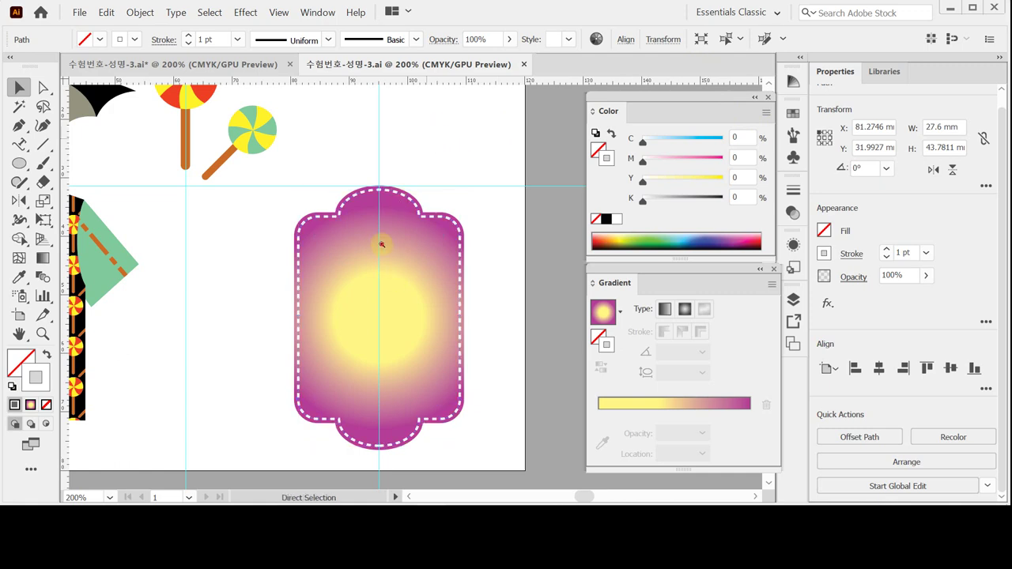
# Step: Draw a circle about 2.6 mm wide, centred on the vertical guide in the label's upper lobe, with the default white fill and black stroke
pyautogui.hotkey('ctrl', '=')
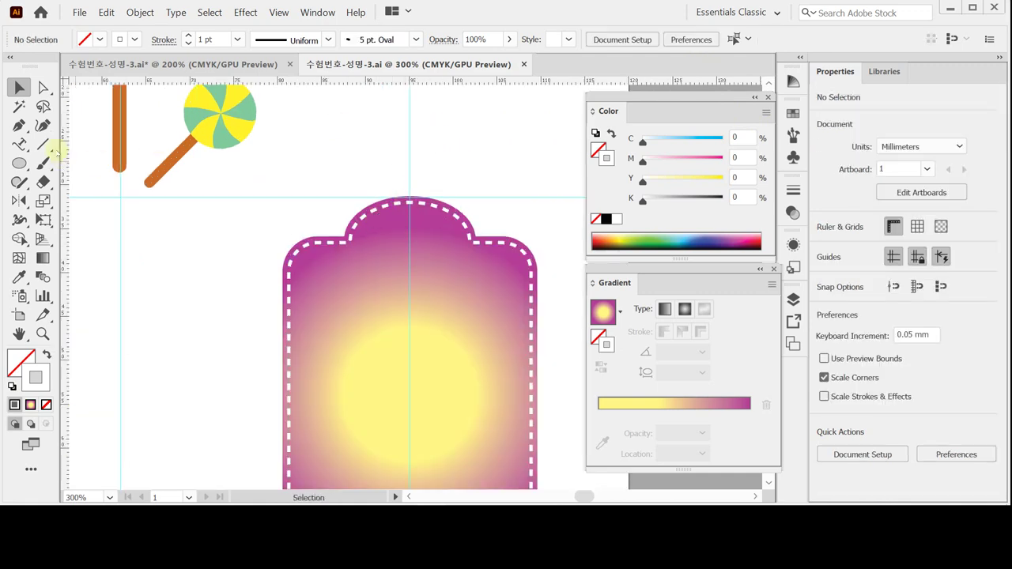
pyautogui.press('l')
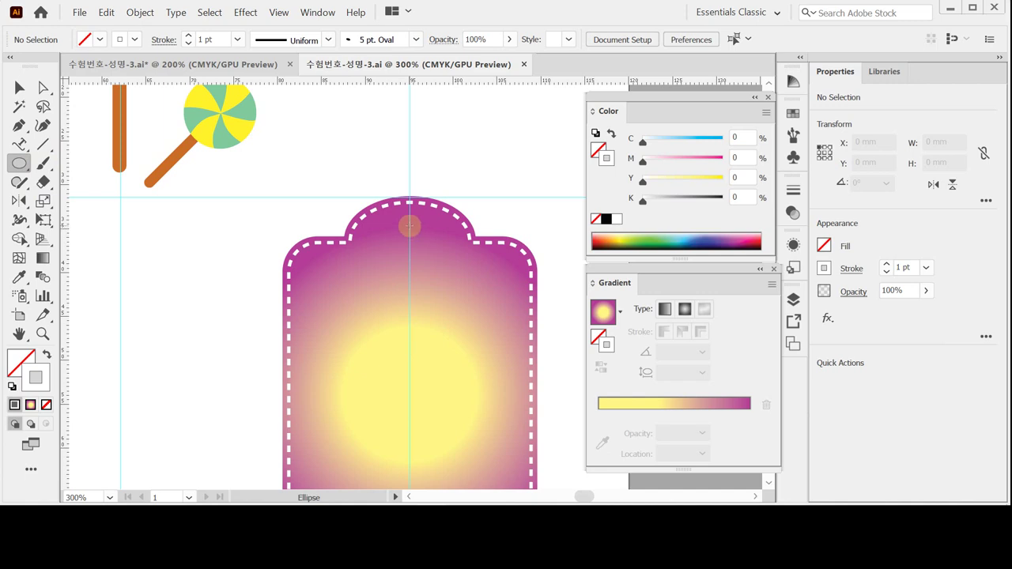
pyautogui.moveTo(409, 225); pyautogui.dragTo(420, 234)
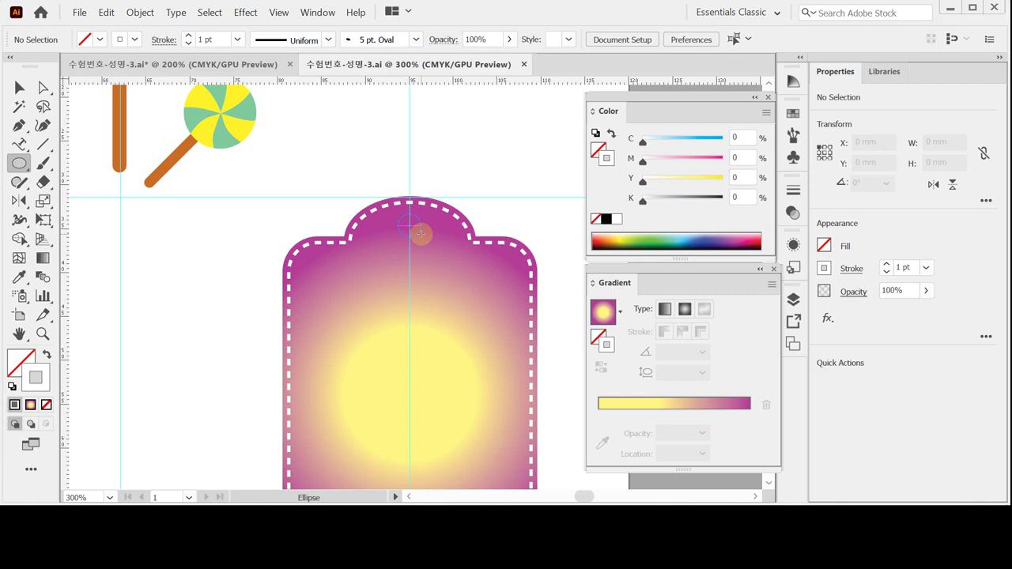
pyautogui.moveTo(420, 234); pyautogui.dragTo(421, 237)
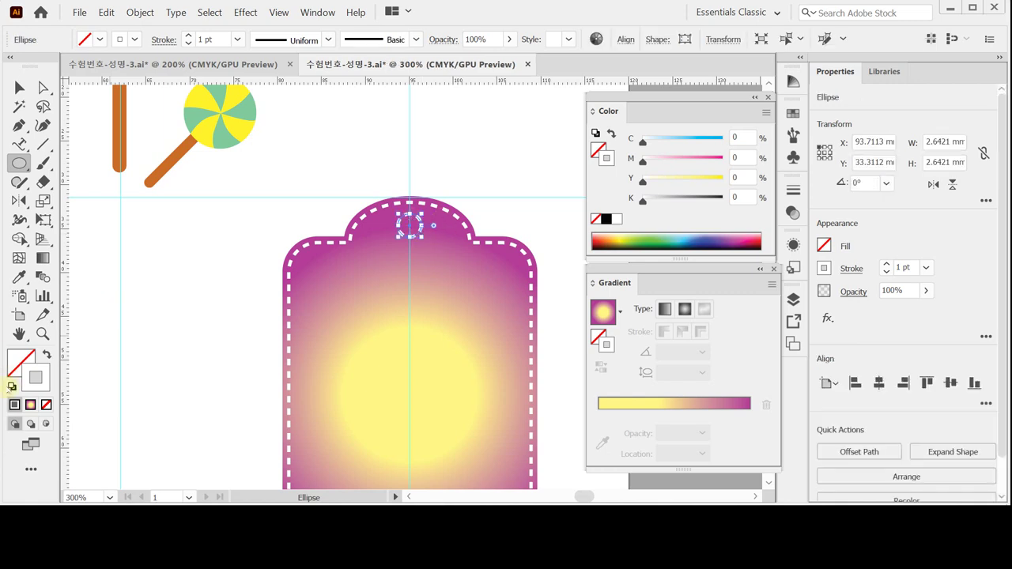
pyautogui.click(11, 386)
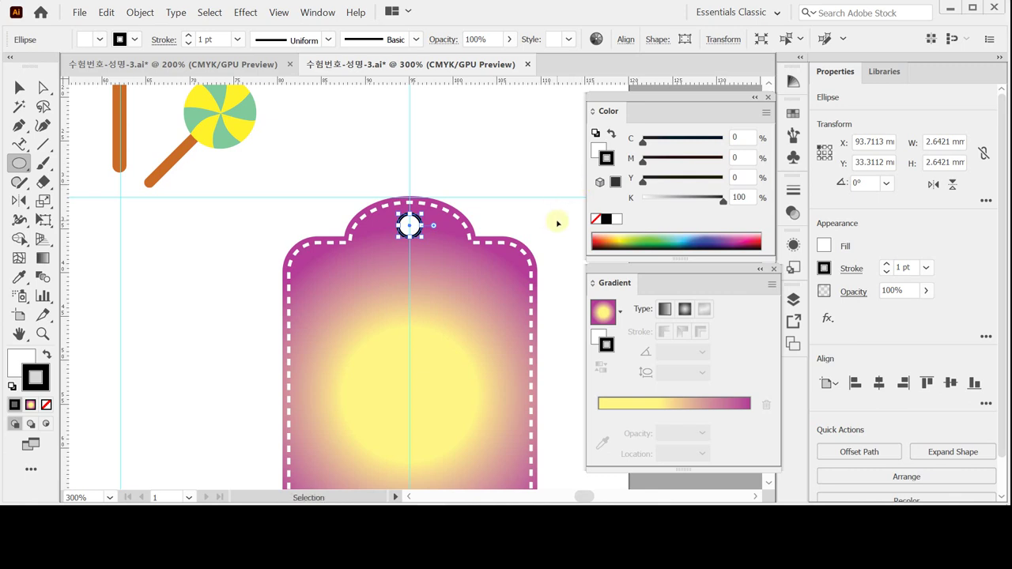
# Step: Subtract the small circle from the label shape to punch a hole, and send the label behind the dashed outline
pyautogui.keyDown('shift'); pyautogui.click(490, 296); pyautogui.keyUp('shift')
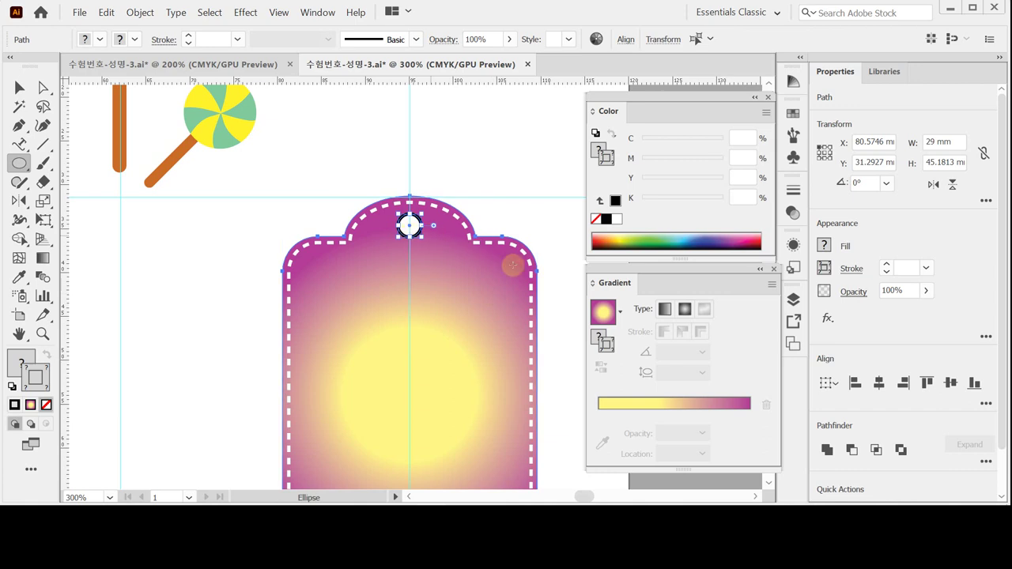
pyautogui.click(850, 449)
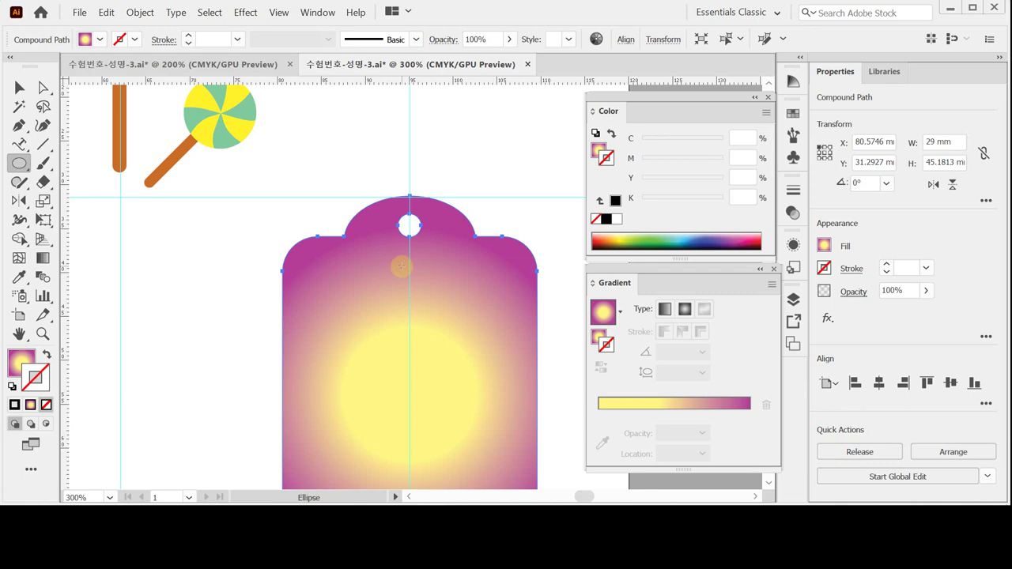
pyautogui.rightClick(401, 268)
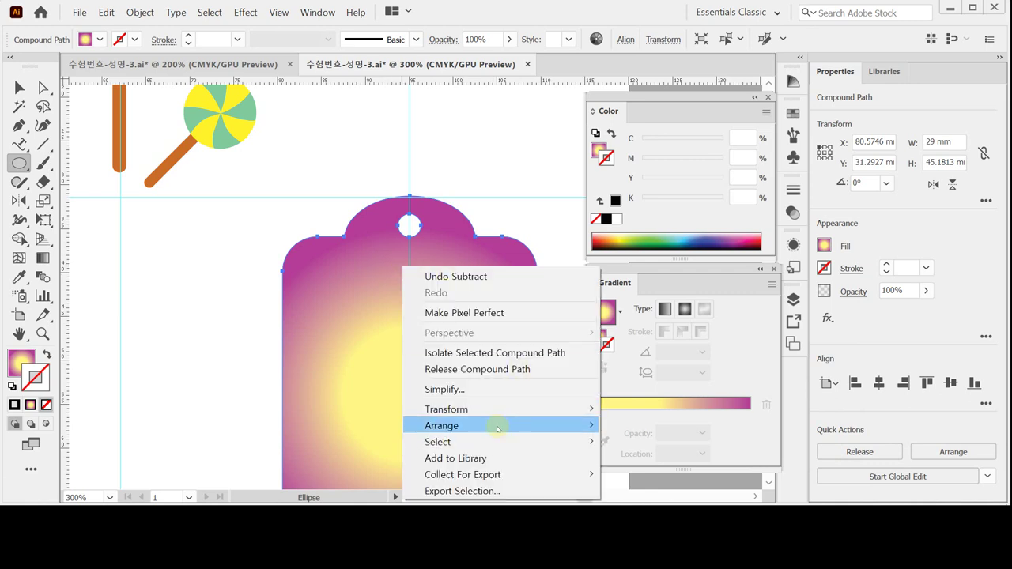
pyautogui.moveTo(498, 427)
pyautogui.click(650, 474)
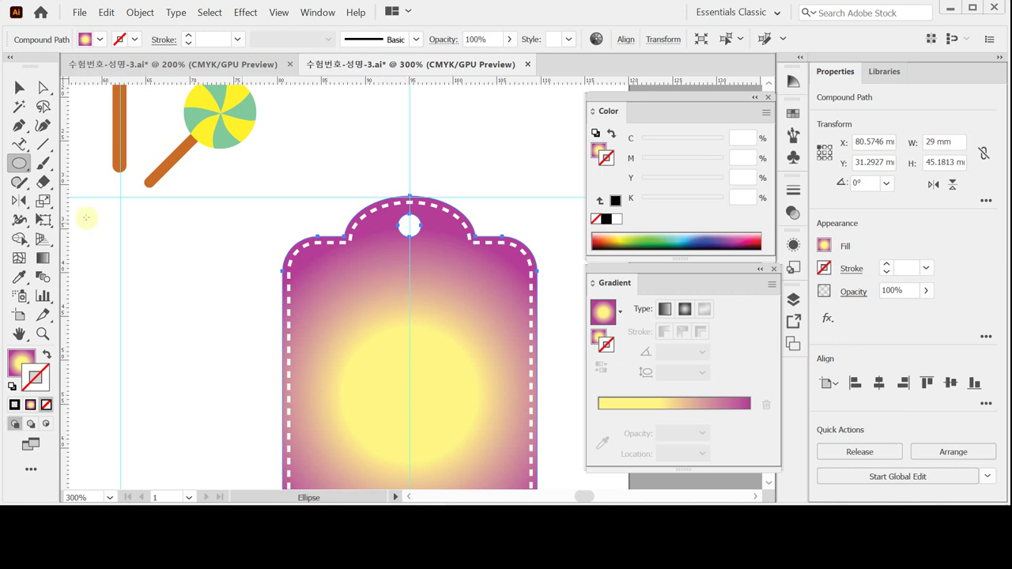
# Step: Create a copy of the label shape rotated by -30° about its top centre anchor point
pyautogui.moveTo(19, 201); pyautogui.dragTo(60, 199)
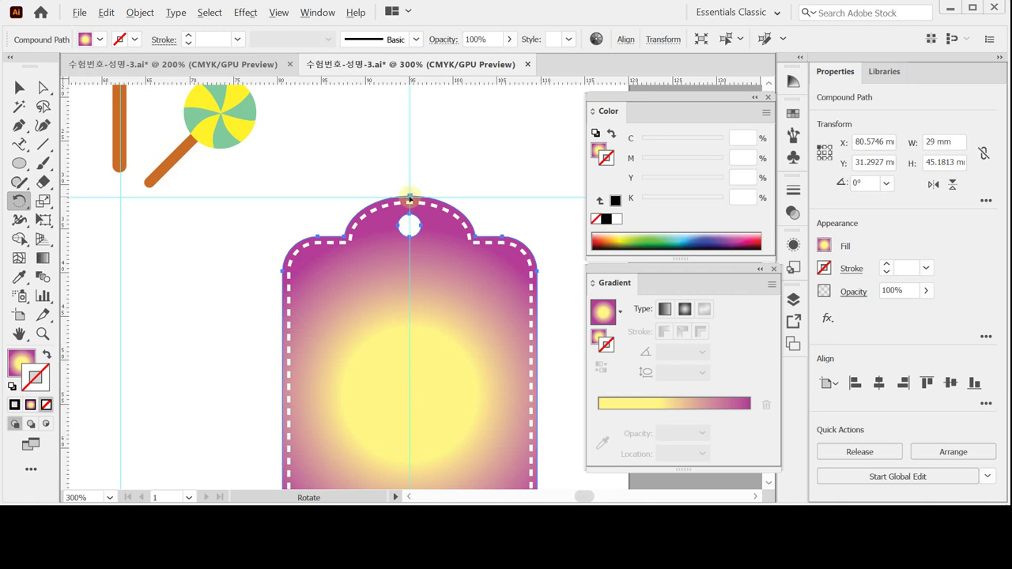
pyautogui.keyDown('alt'); pyautogui.click(409, 198); pyautogui.keyUp('alt')
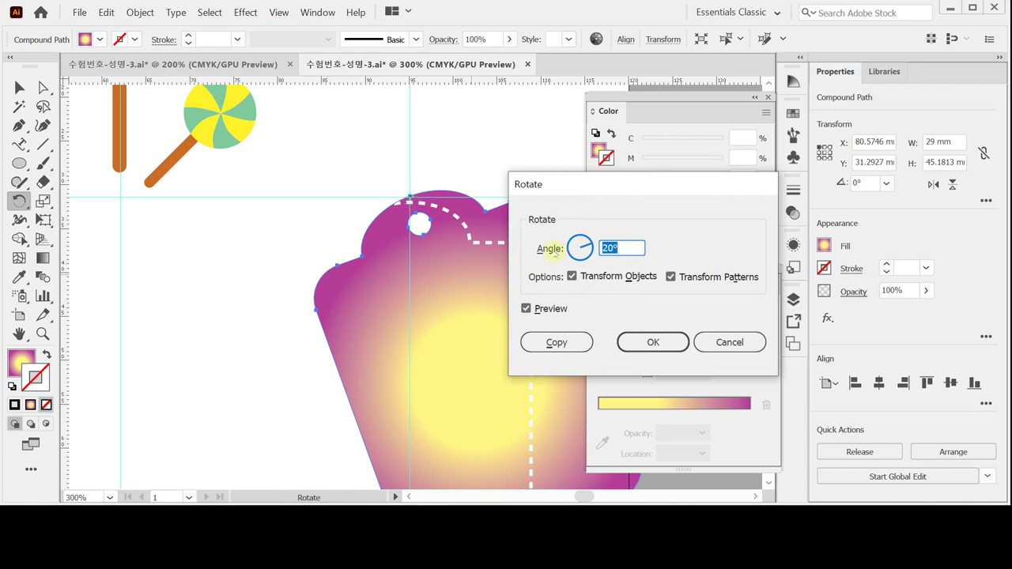
pyautogui.write('-30')
pyautogui.click(542, 253)
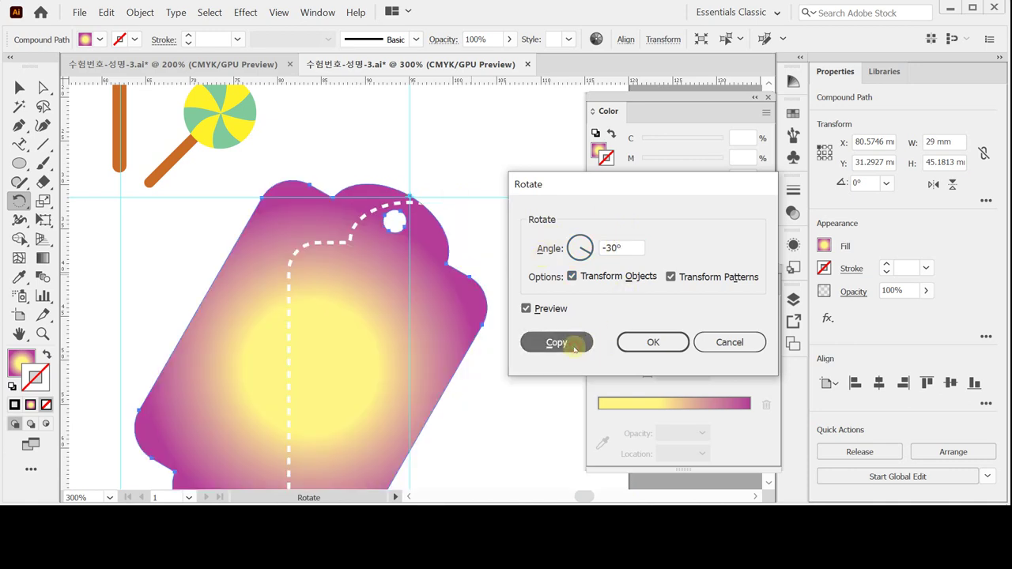
pyautogui.click(556, 342)
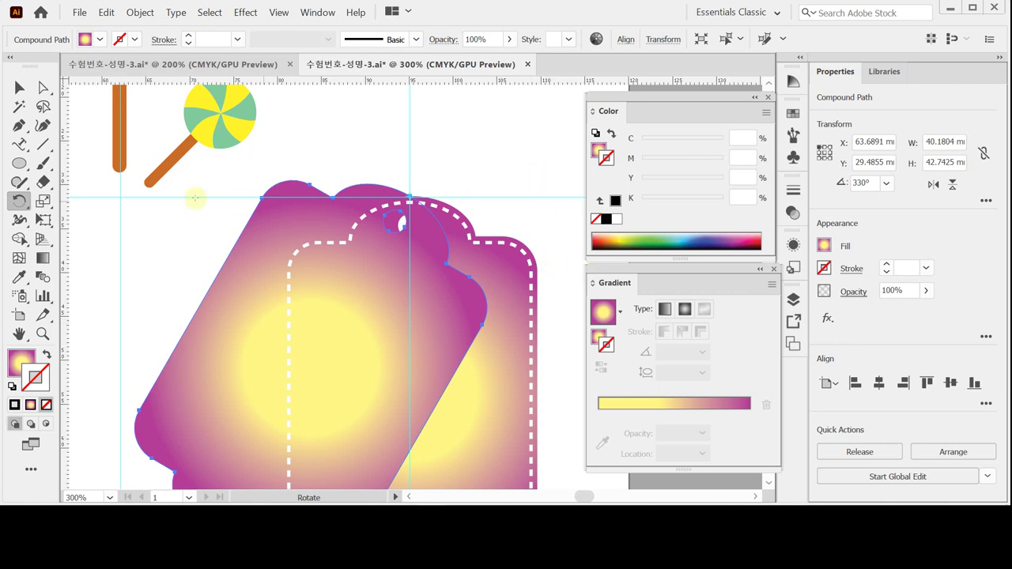
# Step: Replace the rotated copy's gradient with the default white fill and remove its stroke
pyautogui.click(603, 311)
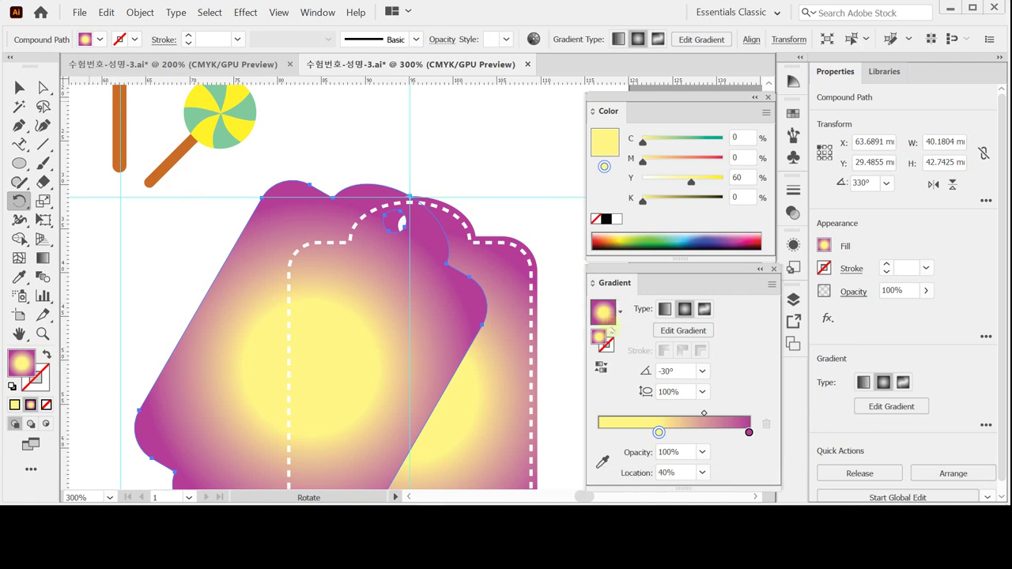
pyautogui.click(616, 219)
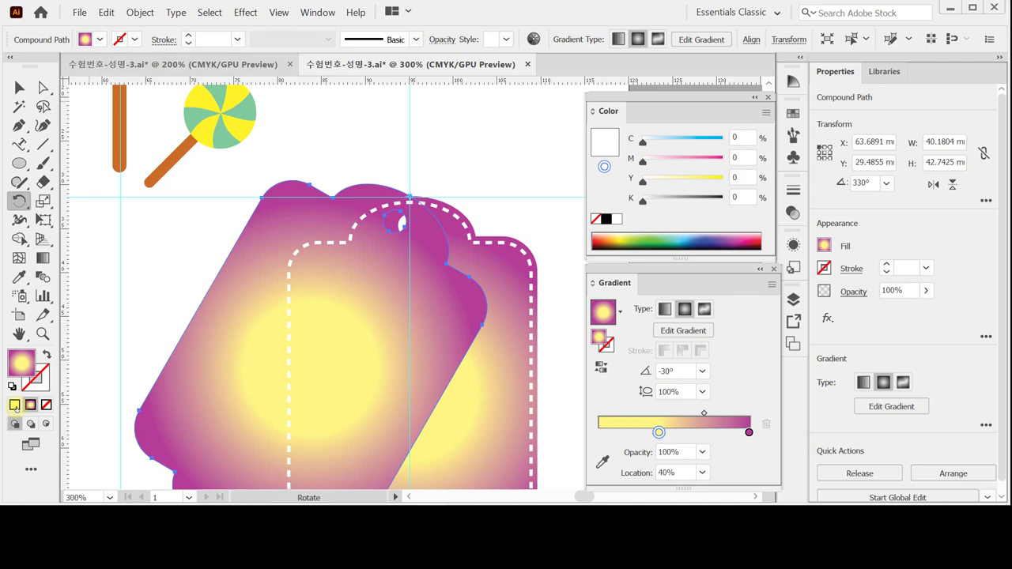
pyautogui.click(13, 386)
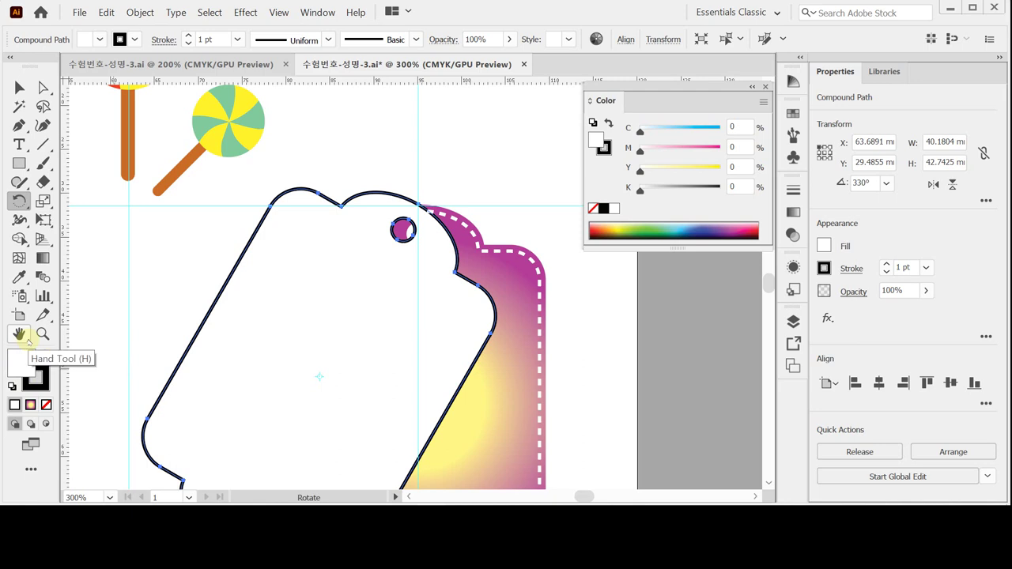
pyautogui.click(19, 357)
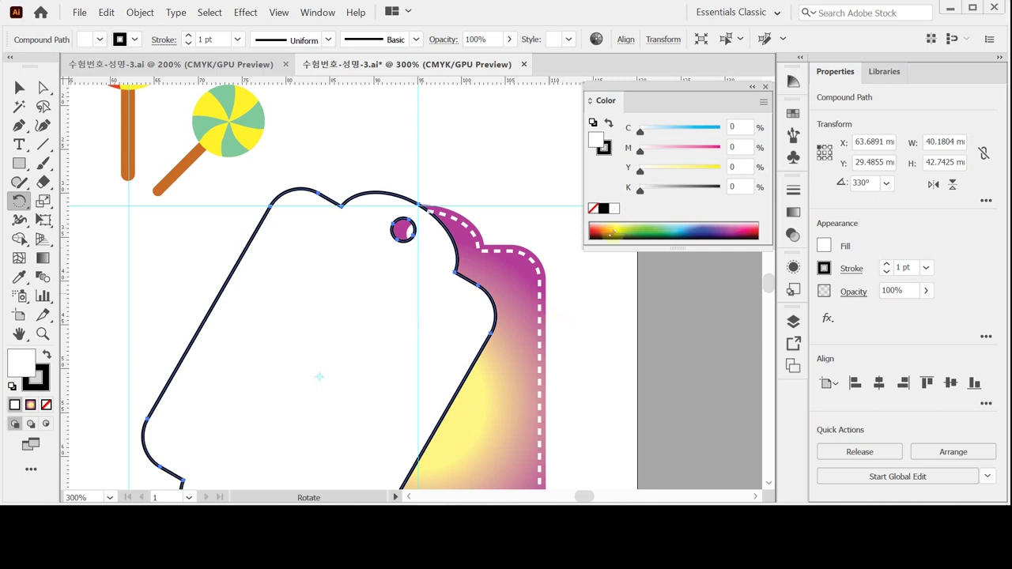
pyautogui.click(604, 150)
pyautogui.click(593, 208)
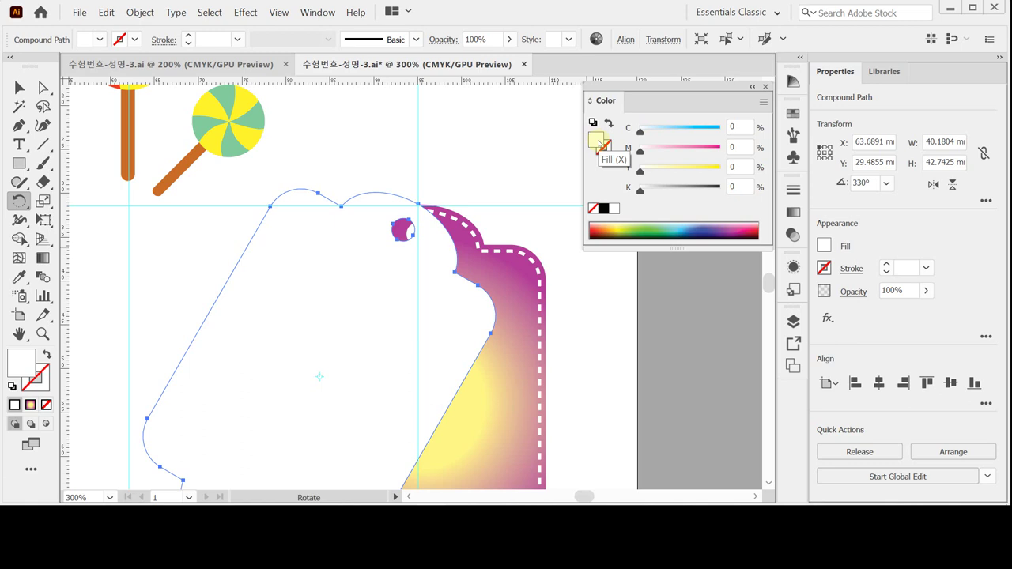
# Step: Fill the rotated label copy with C 50, M 0, Y 20, K 0
pyautogui.click(739, 127)
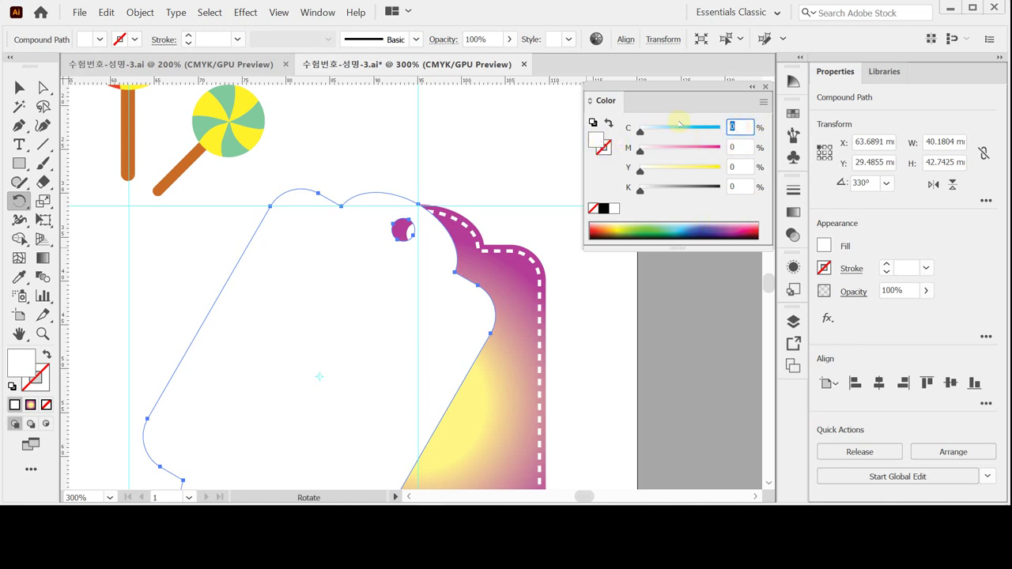
pyautogui.write('50')
pyautogui.press('Tab')
pyautogui.press('Tab')
pyautogui.write('20')
pyautogui.press('Return')
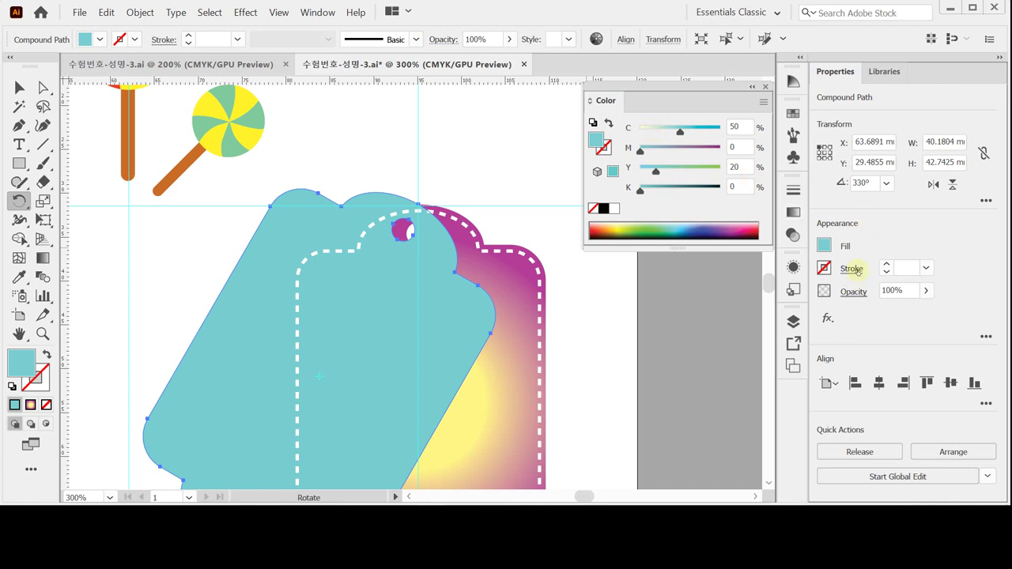
# Step: Set the rotated copy's opacity to 50%, deselect it and save the file
pyautogui.click(905, 291)
pyautogui.write('50')
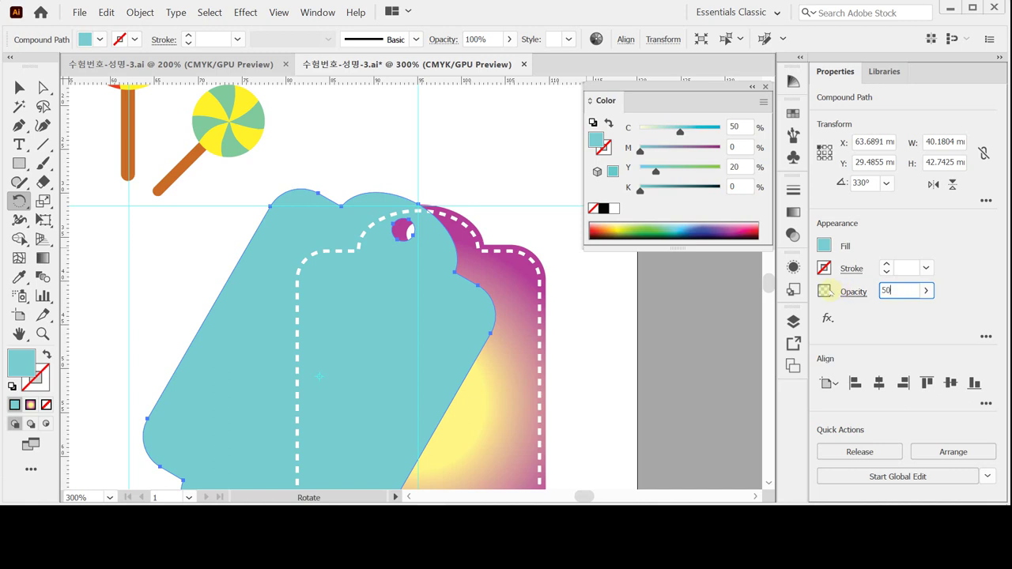
pyautogui.press('Return')
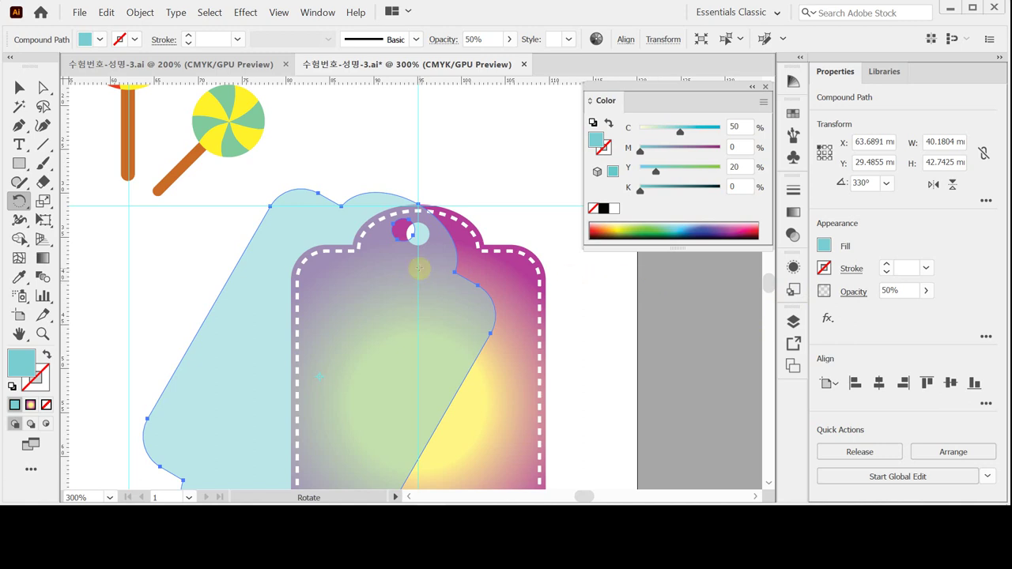
pyautogui.press('ctrl')
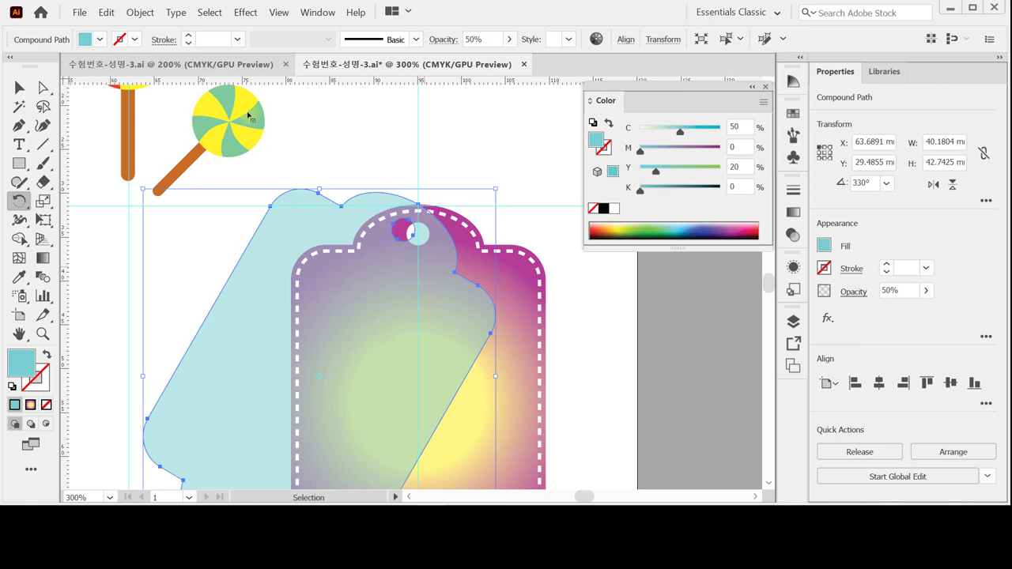
pyautogui.hotkey('ctrl', 's')
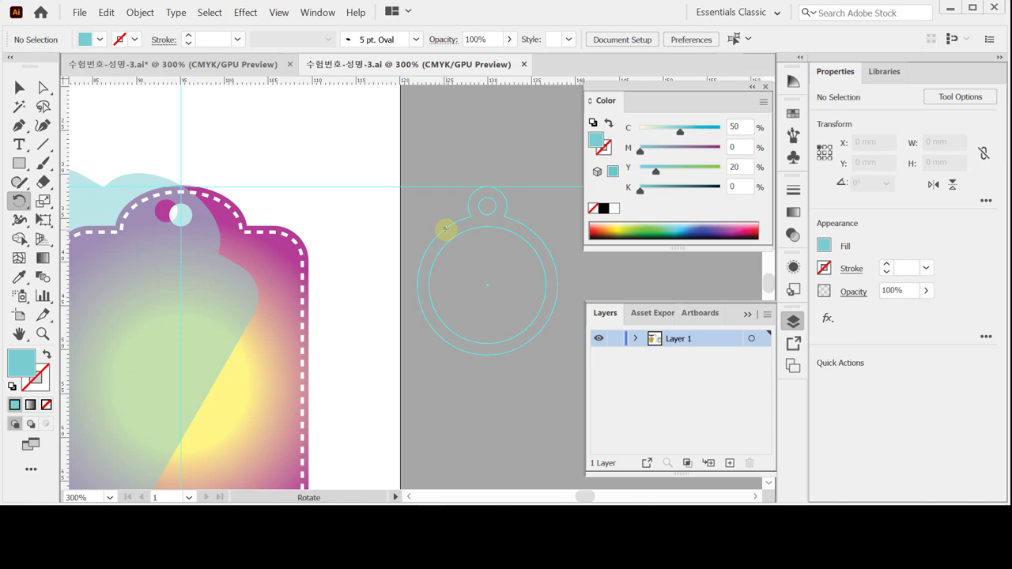
# Step: Draw a 16 x 16 mm circle centred on the large round guide and give it the default white fill and black stroke
pyautogui.click(19, 163)
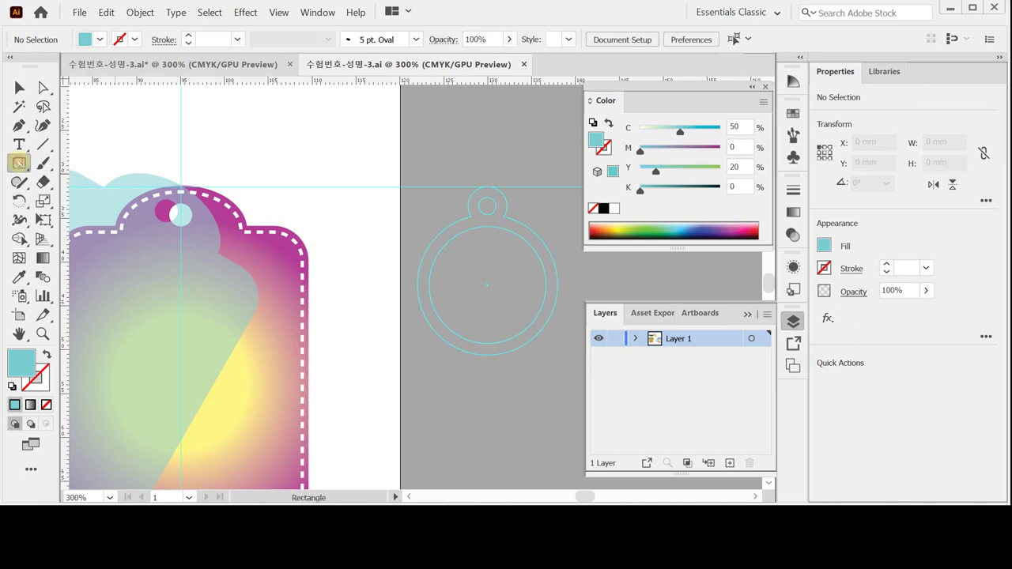
pyautogui.click(90, 201)
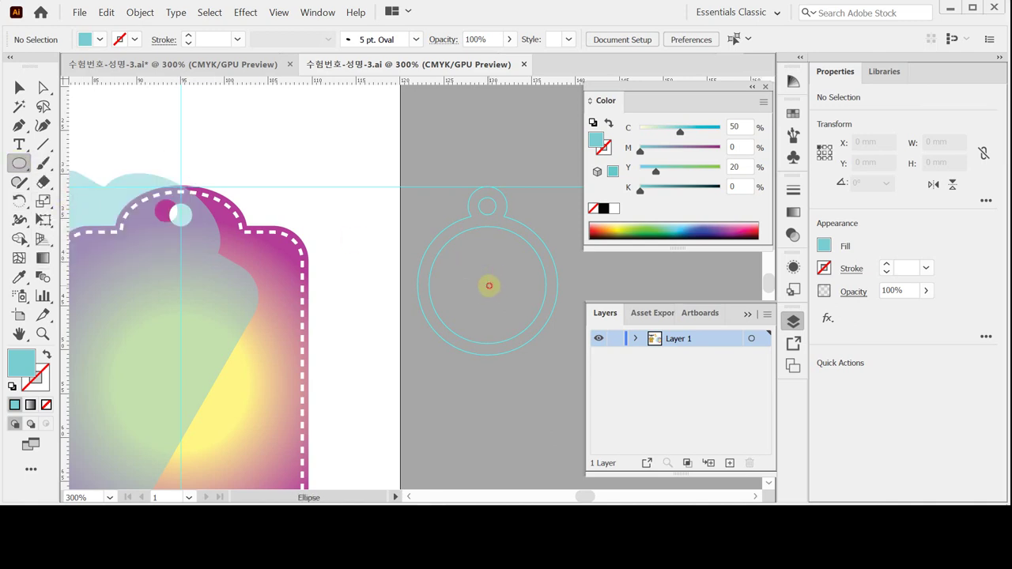
pyautogui.click(487, 286)
pyautogui.write('16')
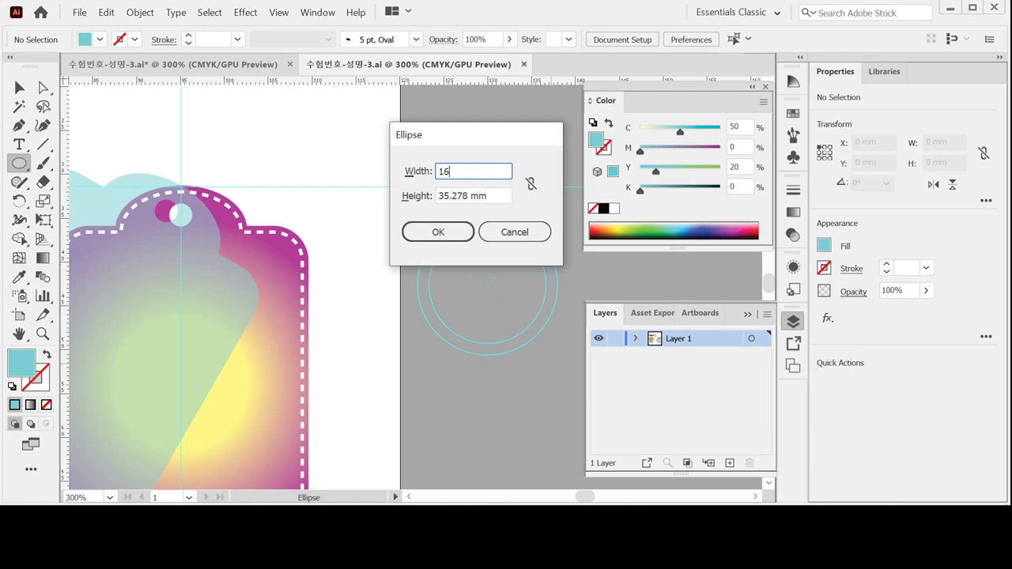
pyautogui.press('Tab')
pyautogui.write('16')
pyautogui.press('Return')
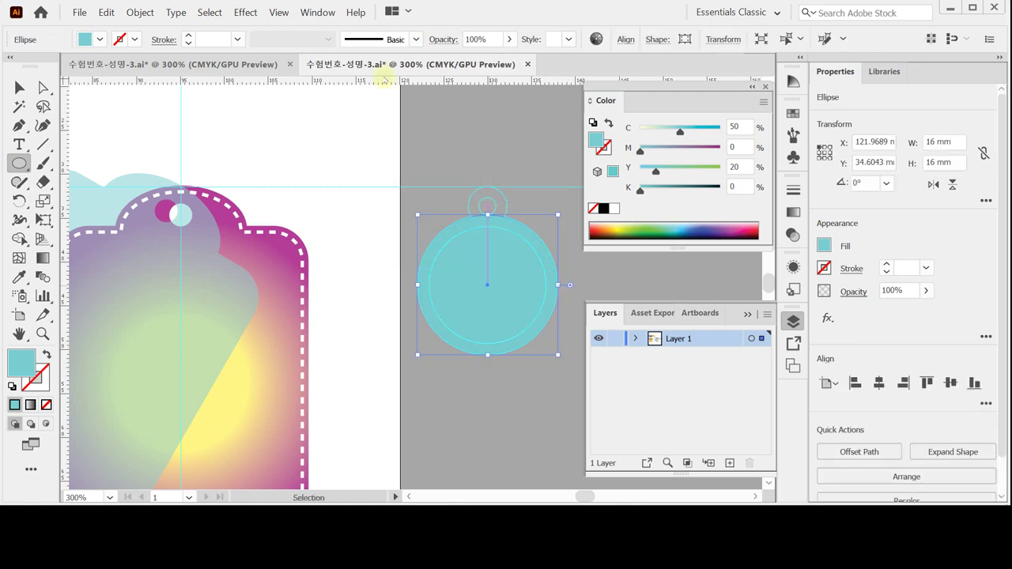
pyautogui.click(12, 386)
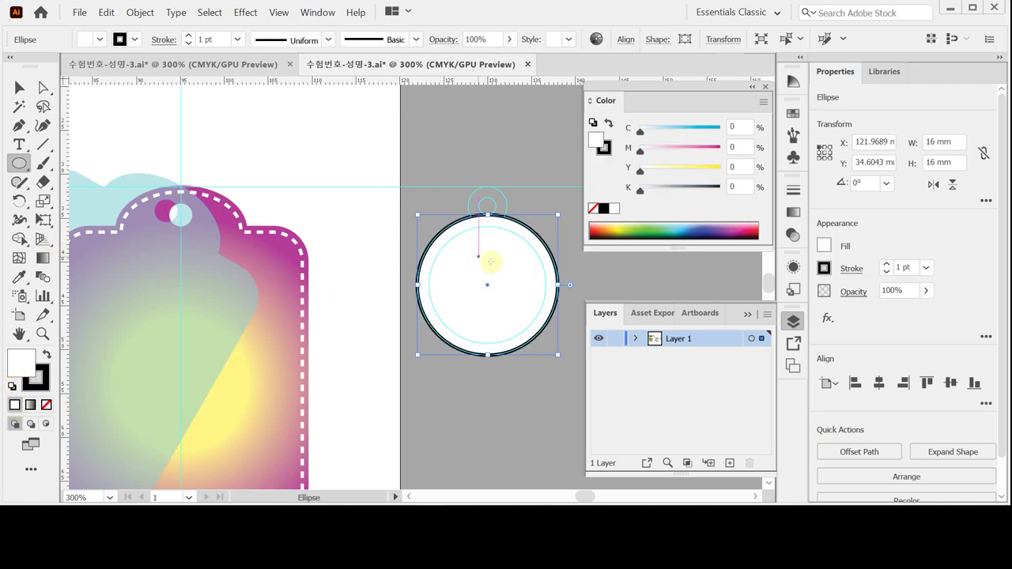
pyautogui.hotkey('ctrl', 'shift', 'a')
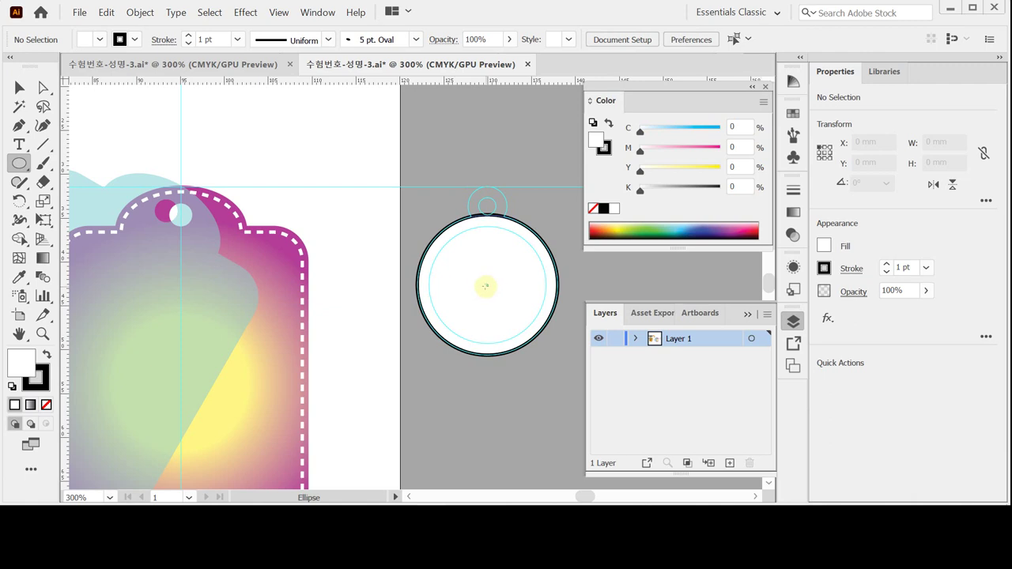
# Step: Draw an inner circle about 13.3 mm wide, a ring circle about 4.7 mm wide above it, and a small hole circle inside the ring
pyautogui.moveTo(488, 286); pyautogui.dragTo(545, 338)
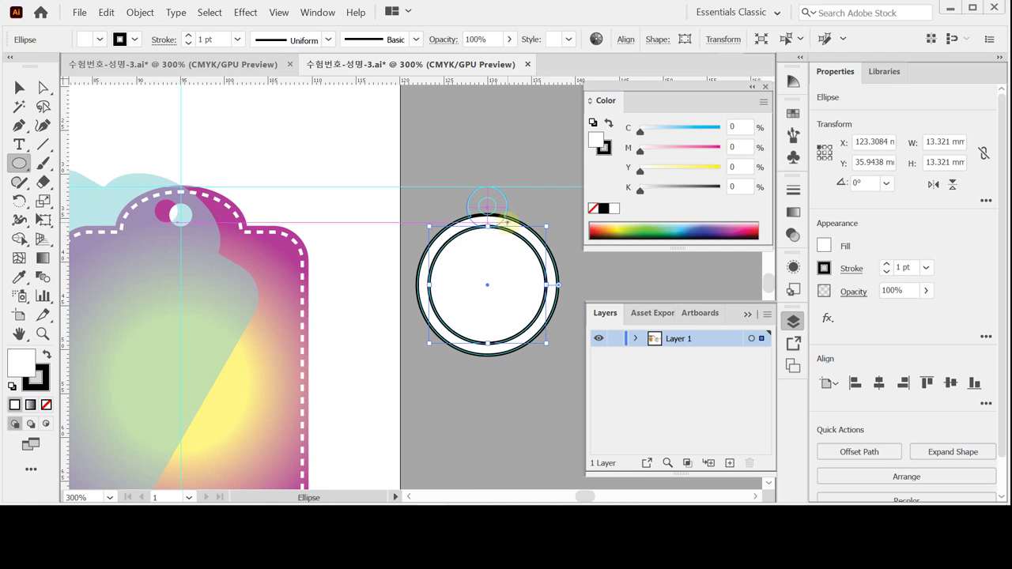
pyautogui.keyDown('ctrl'); pyautogui.click(486, 207); pyautogui.keyUp('ctrl')
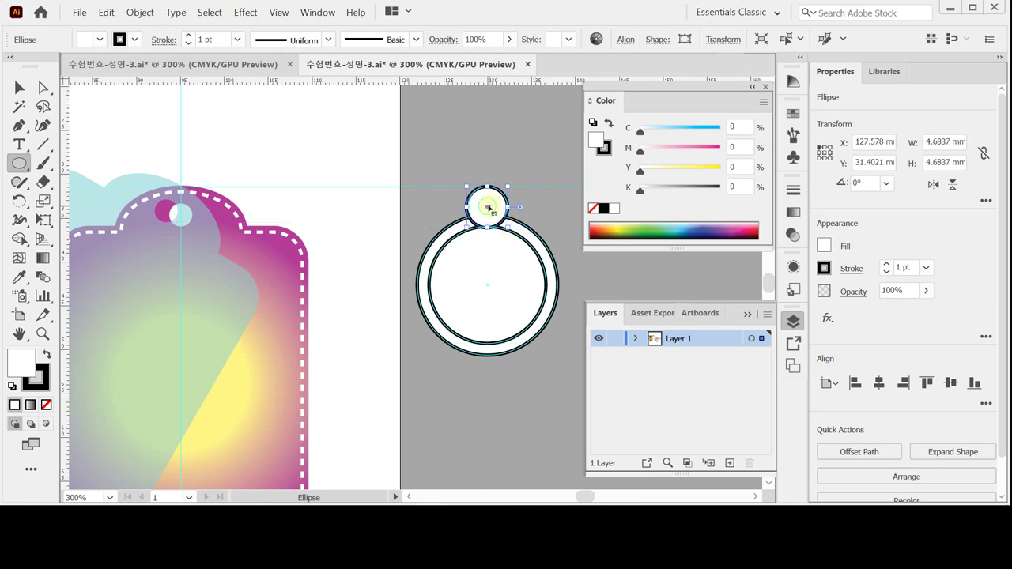
pyautogui.keyDown('ctrl'); pyautogui.click(546, 173); pyautogui.keyUp('ctrl')
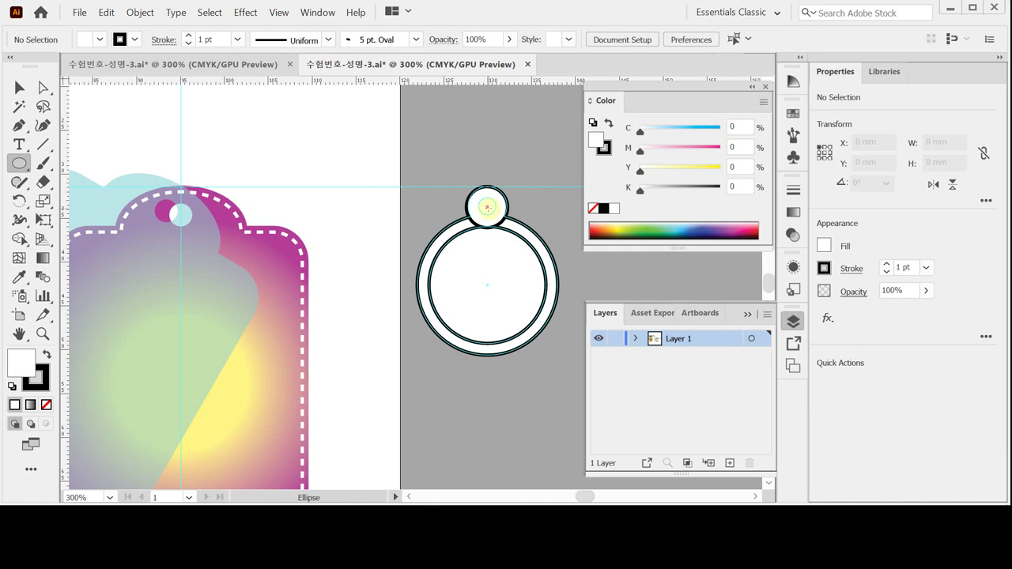
pyautogui.moveTo(487, 207); pyautogui.dragTo(511, 198)
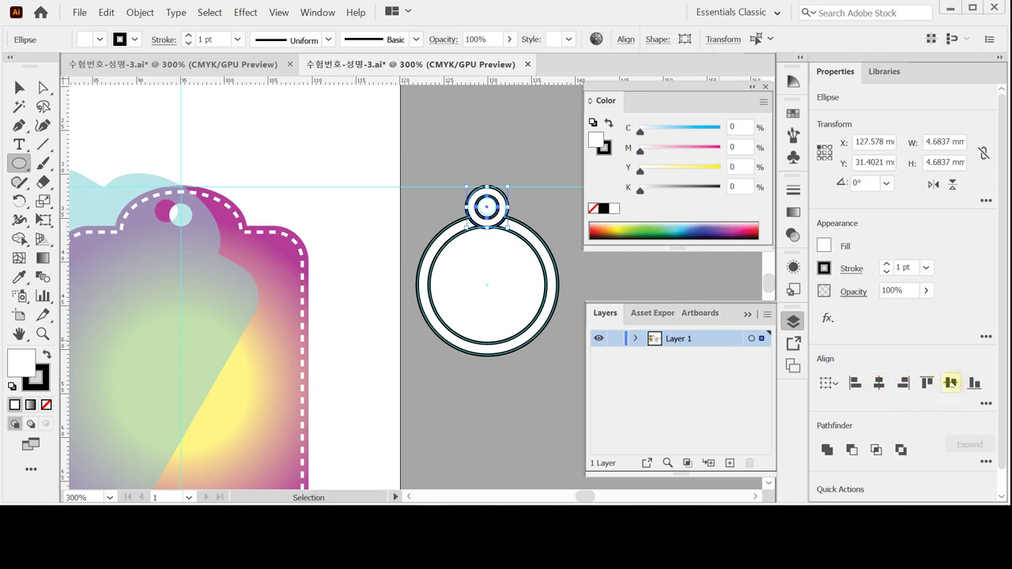
# Step: Centre the two large circles on each other and align all four circles along one vertical axis
pyautogui.click(492, 323)
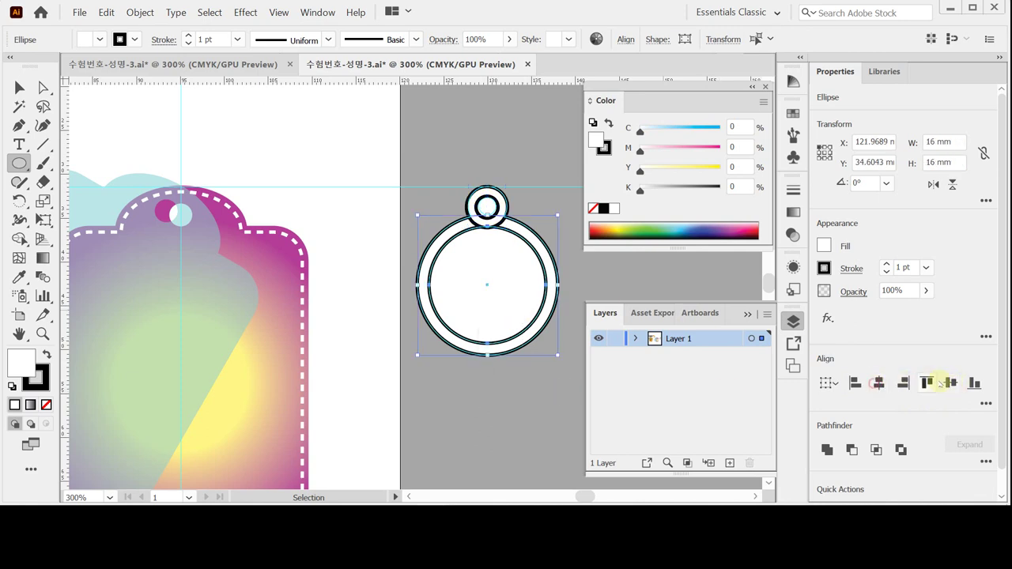
pyautogui.keyDown('ctrl'); pyautogui.click(479, 156); pyautogui.keyUp('ctrl')
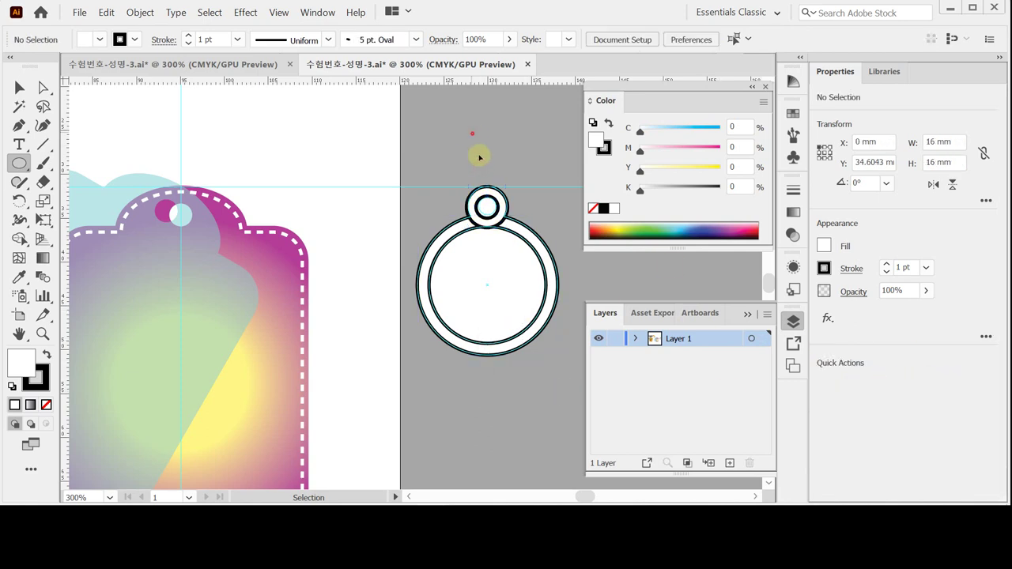
pyautogui.moveTo(479, 156); pyautogui.dragTo(515, 377)
pyautogui.moveTo(457, 151); pyautogui.dragTo(534, 397)
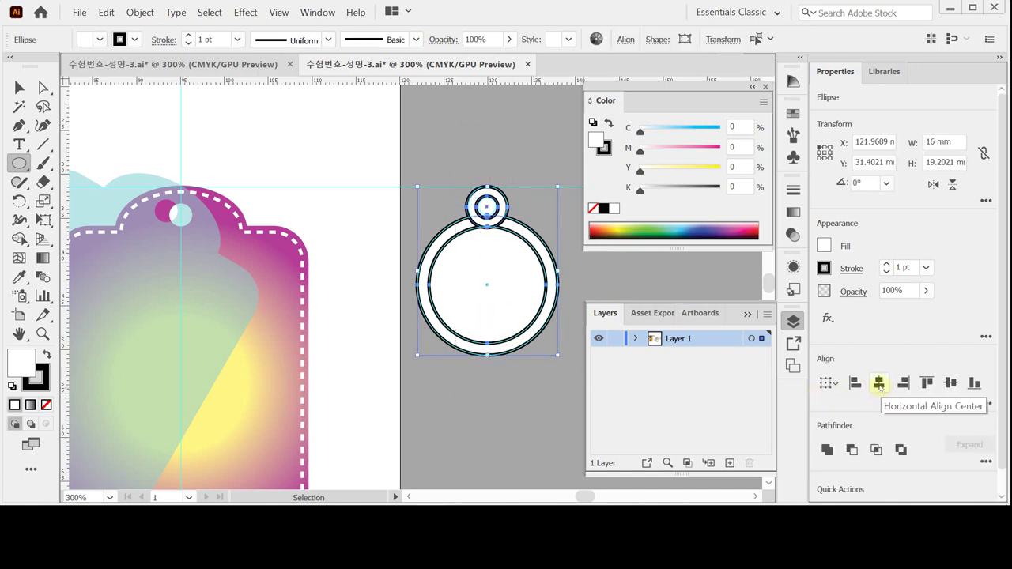
pyautogui.click(879, 383)
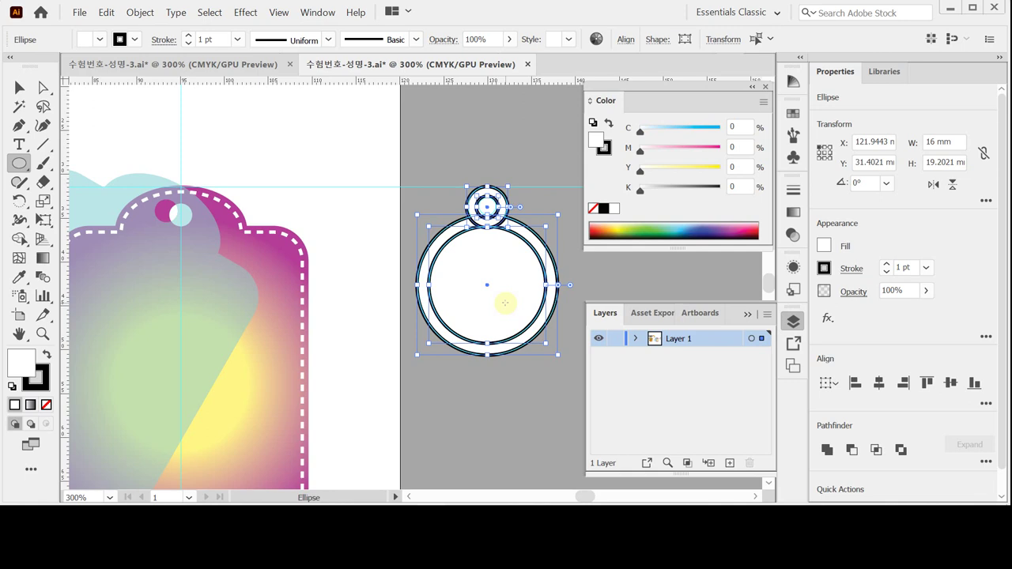
# Step: Unite the outer 16 mm circle with the ring circle and move the merged shape behind the inner circle
pyautogui.click(19, 87)
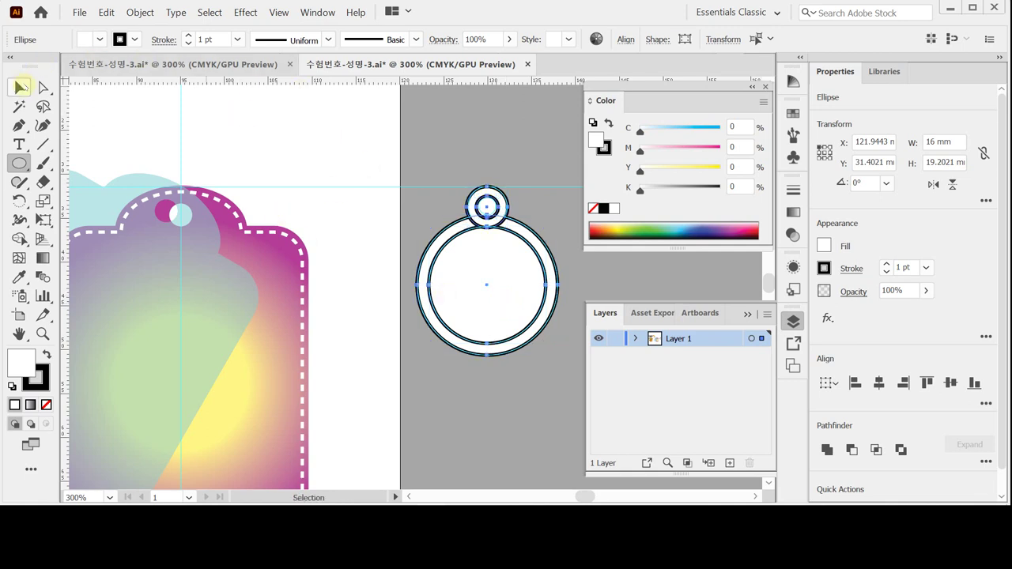
pyautogui.click(520, 172)
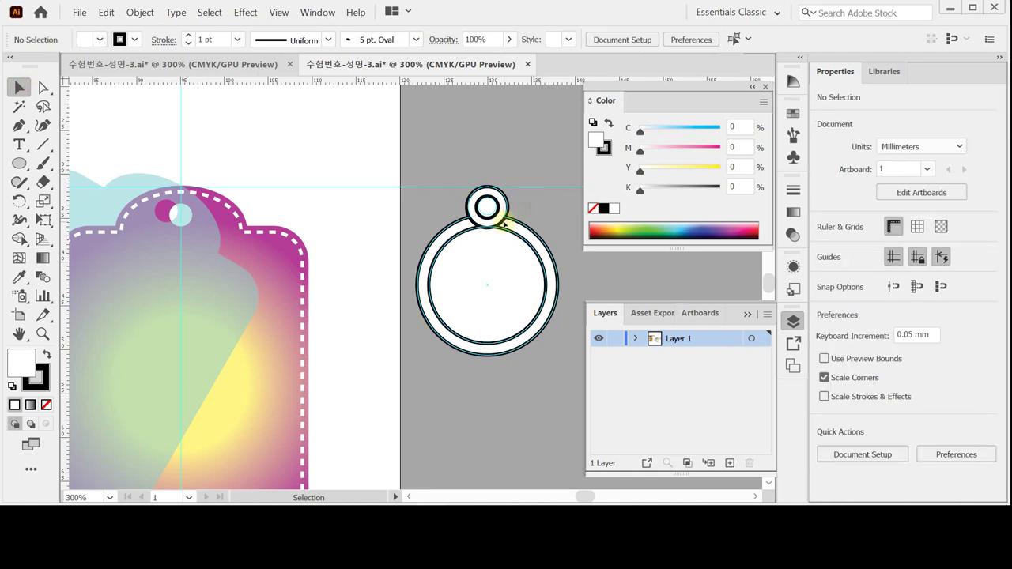
pyautogui.click(504, 224)
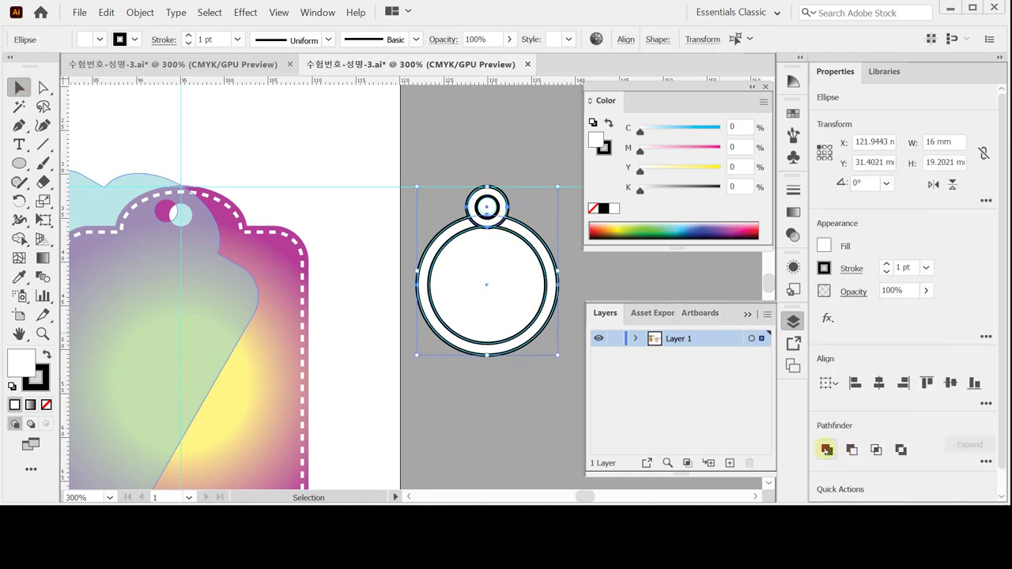
pyautogui.click(824, 451)
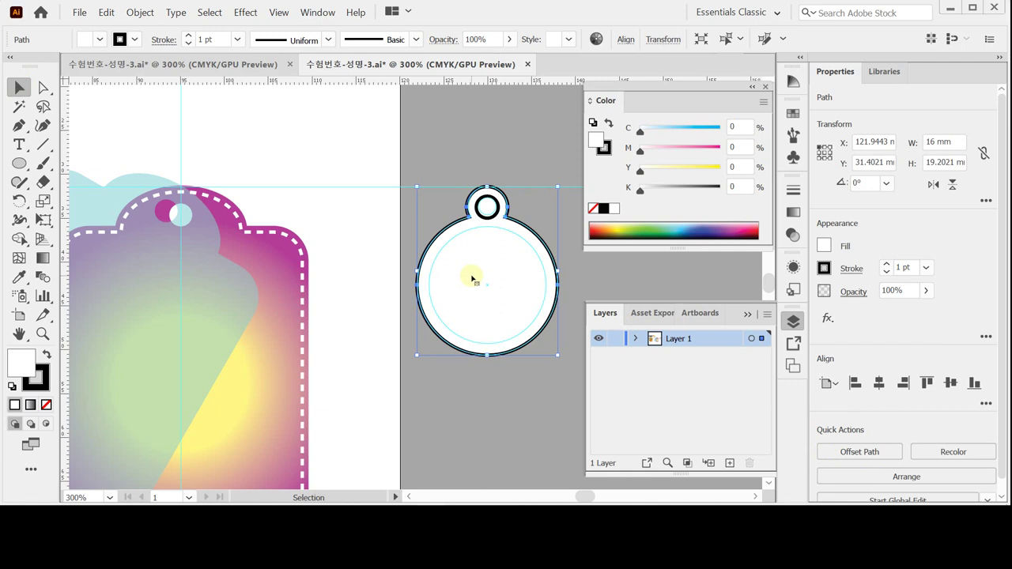
pyautogui.rightClick(472, 277)
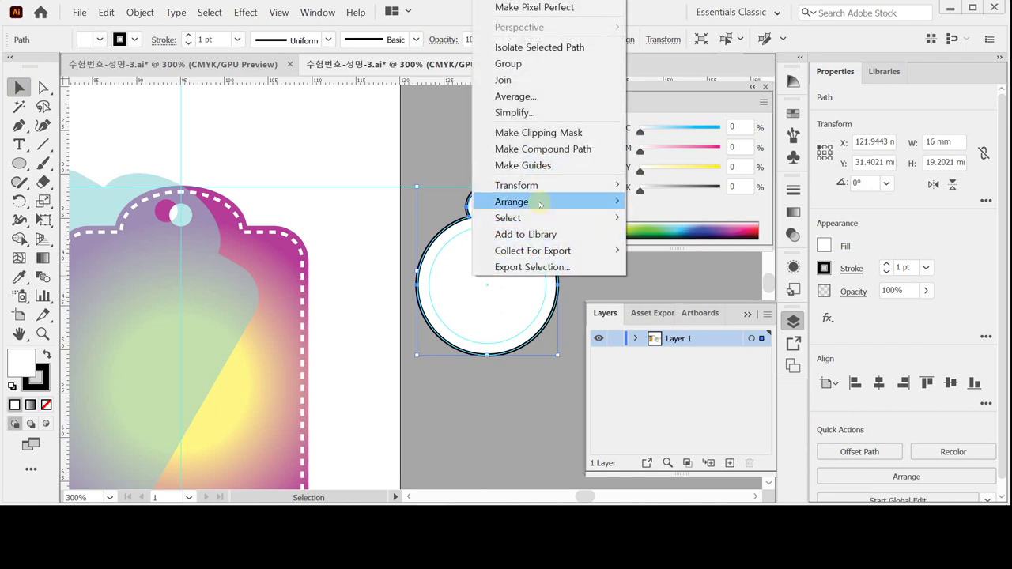
pyautogui.moveTo(537, 201)
pyautogui.click(668, 238)
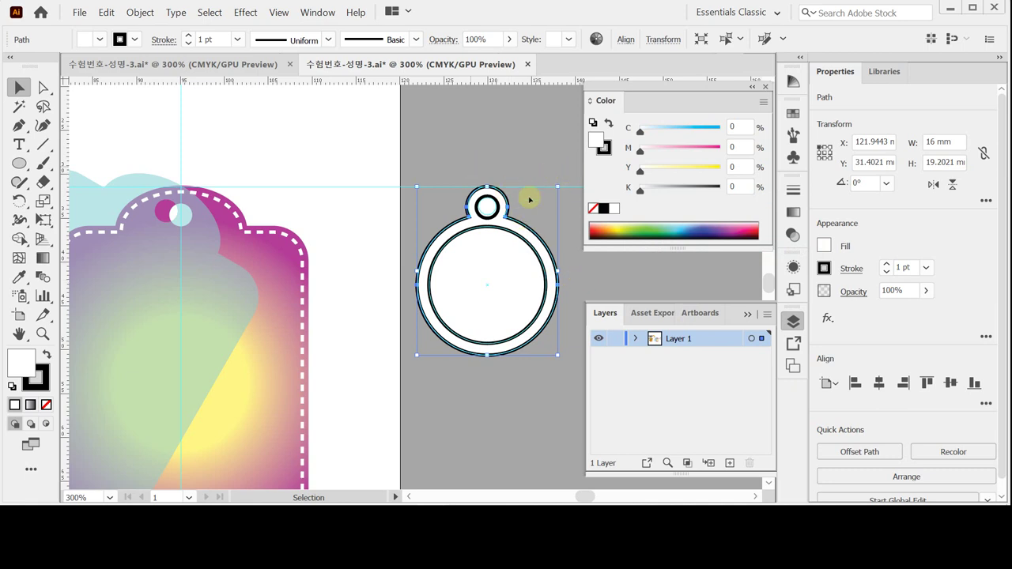
# Step: Subtract the small hole circle from the merged tag shape and send the result behind the inner circle
pyautogui.moveTo(463, 171); pyautogui.dragTo(515, 207)
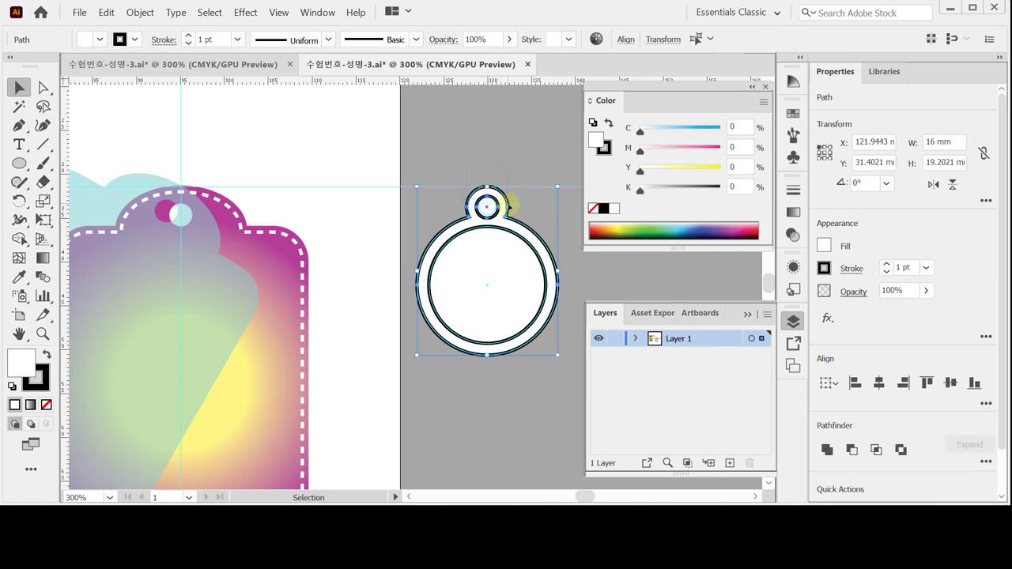
pyautogui.click(852, 449)
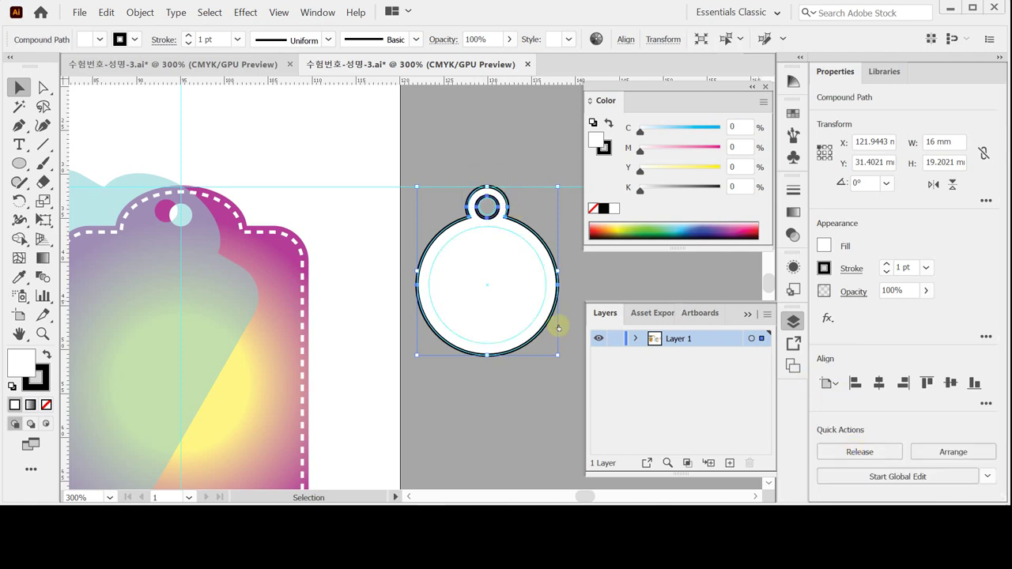
pyautogui.rightClick(478, 286)
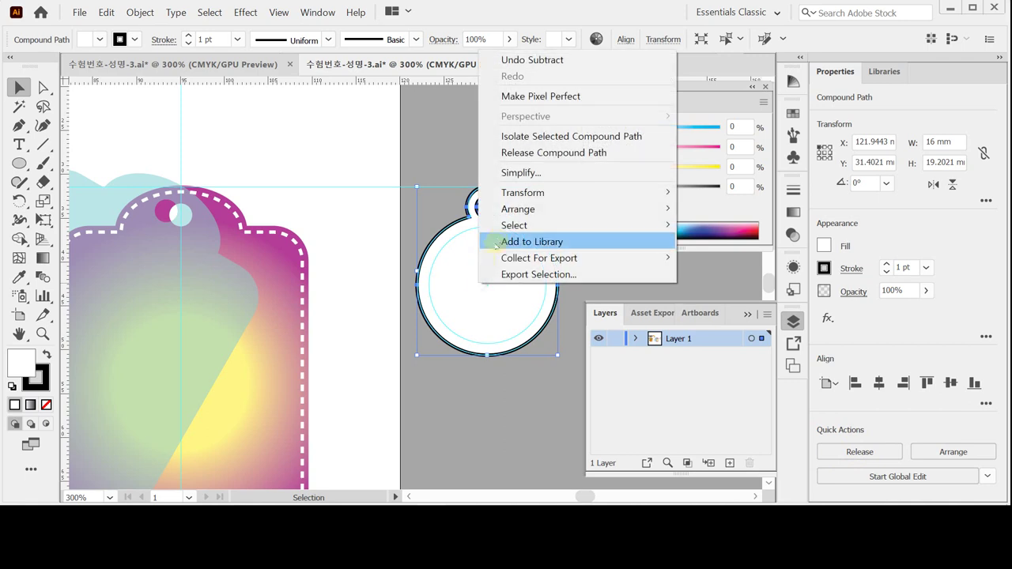
pyautogui.moveTo(553, 208)
pyautogui.click(708, 257)
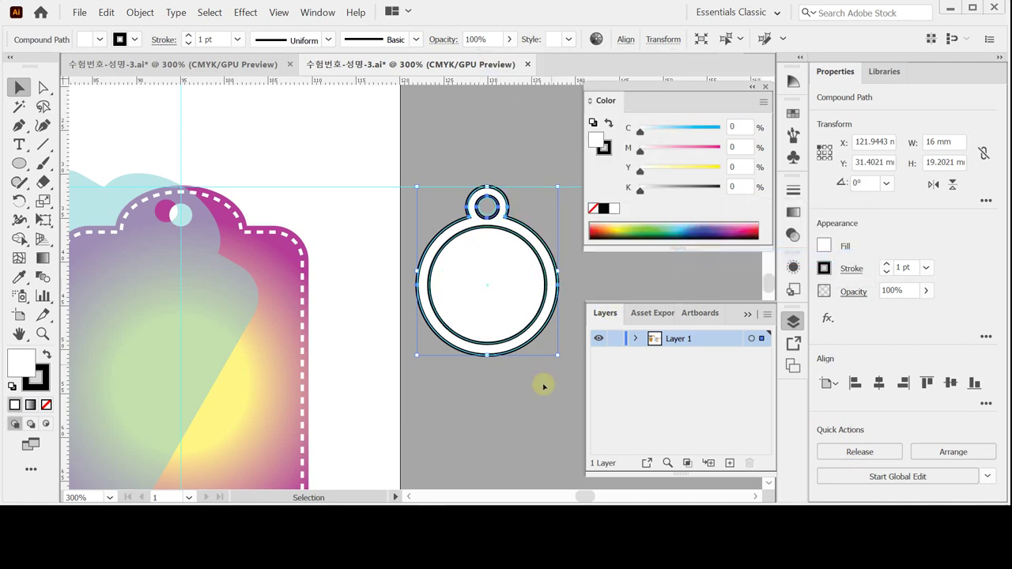
# Step: Remove the stroke from the tag's outer shape and from its inner circle
pyautogui.click(549, 381)
pyautogui.click(604, 149)
pyautogui.click(592, 208)
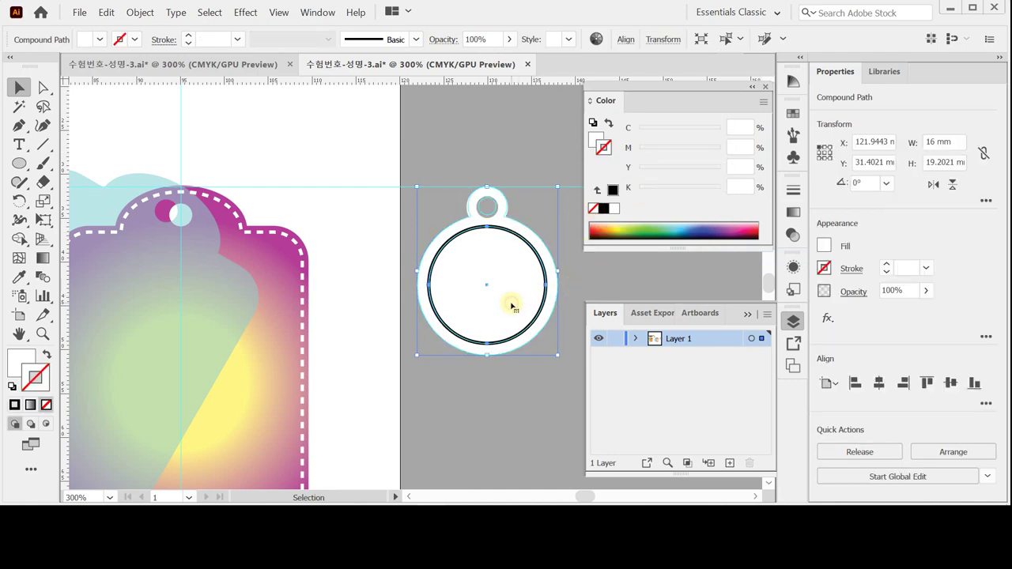
pyautogui.click(513, 299)
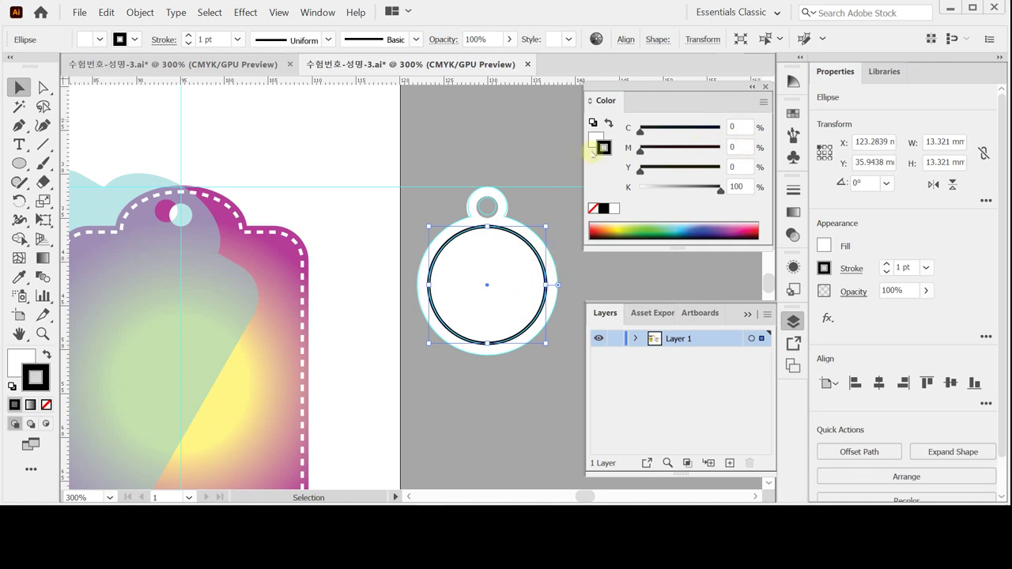
pyautogui.click(593, 208)
# Step: Fill the tag's inner circle with C 10, M 0, Y 30, K 0 and deselect it
pyautogui.click(596, 140)
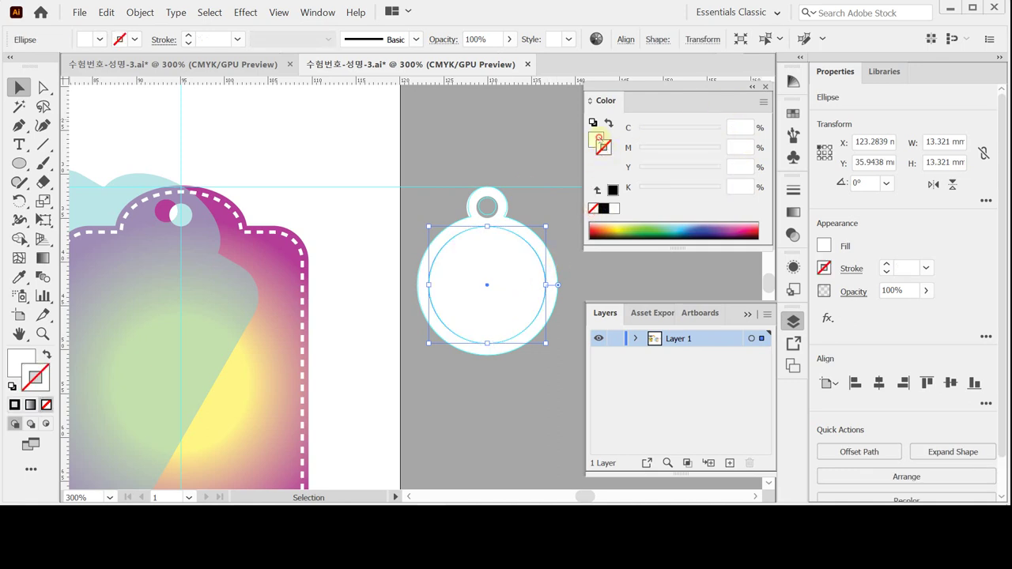
pyautogui.click(737, 147)
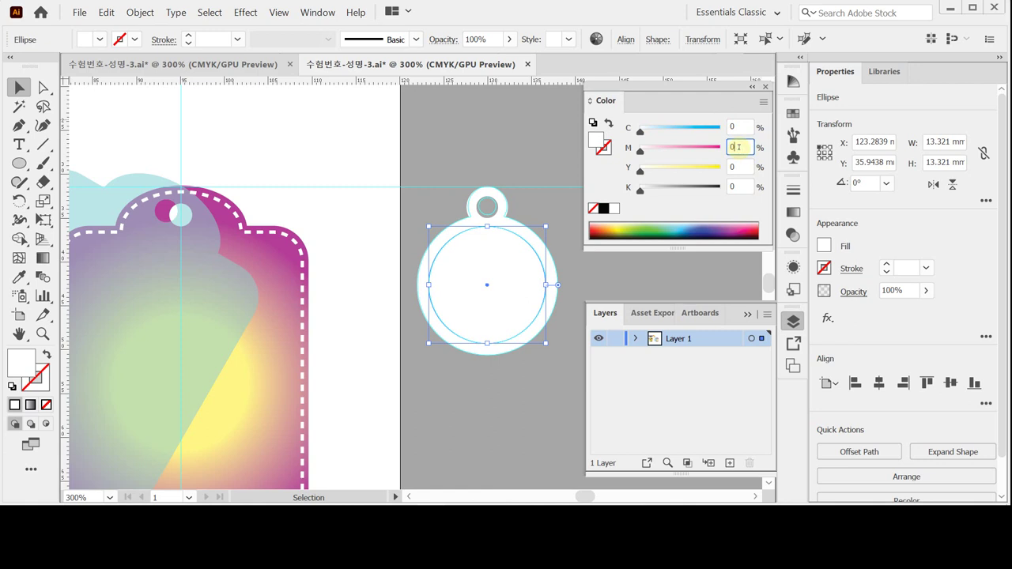
pyautogui.hotkey('shift', 'Tab')
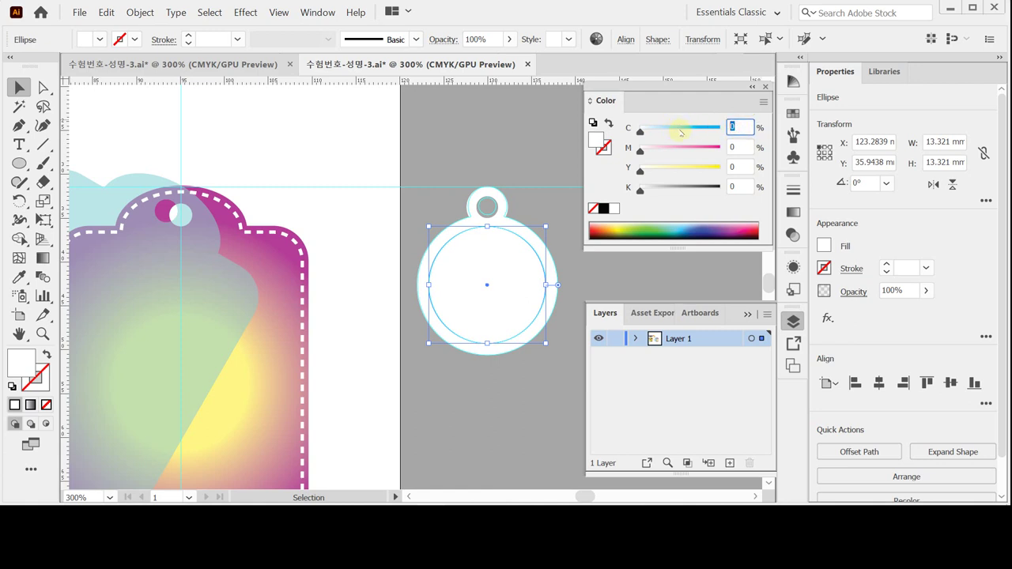
pyautogui.write('10')
pyautogui.press('Tab')
pyautogui.press('Tab')
pyautogui.write('30')
pyautogui.press('Return')
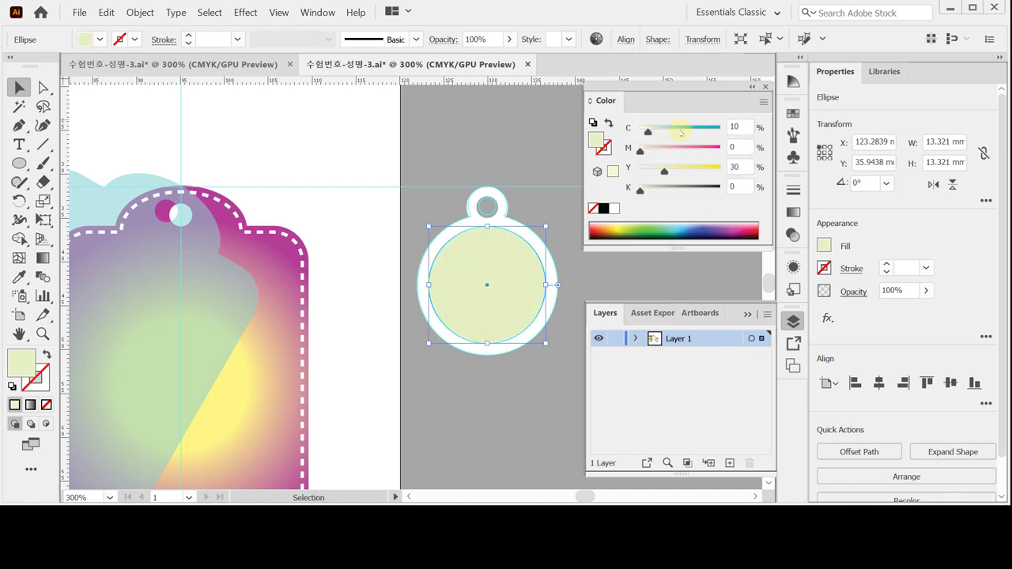
pyautogui.click(452, 168)
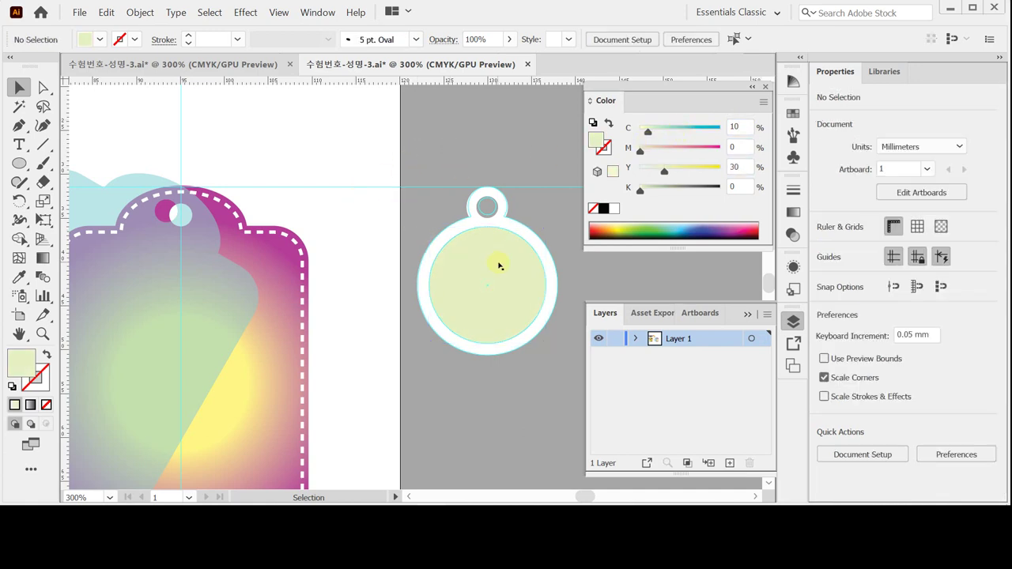
# Step: Select the tag's outer shape together with its inner circle and rotate them by -45°
pyautogui.moveTo(445, 161); pyautogui.dragTo(487, 262)
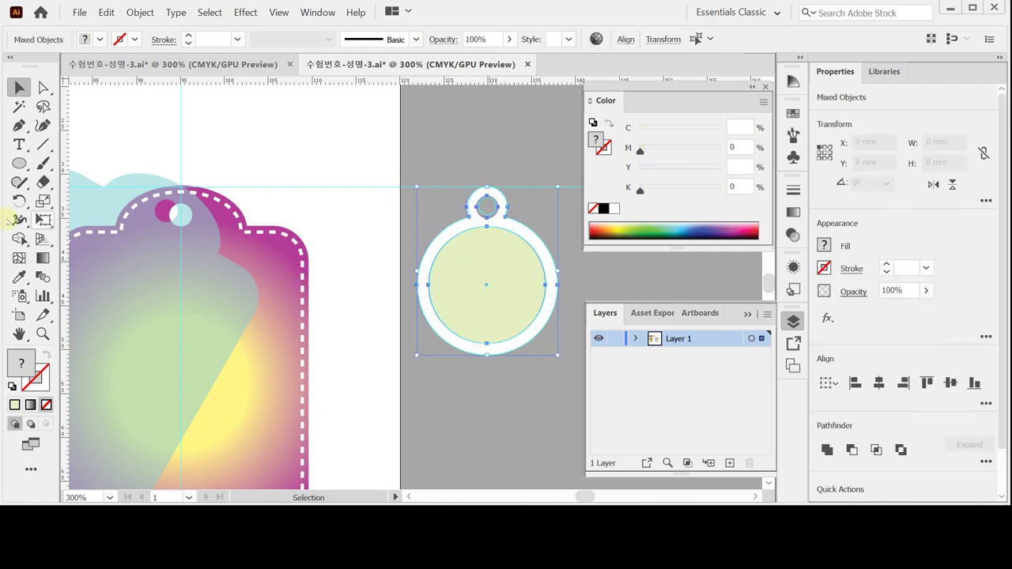
pyautogui.doubleClick(19, 201)
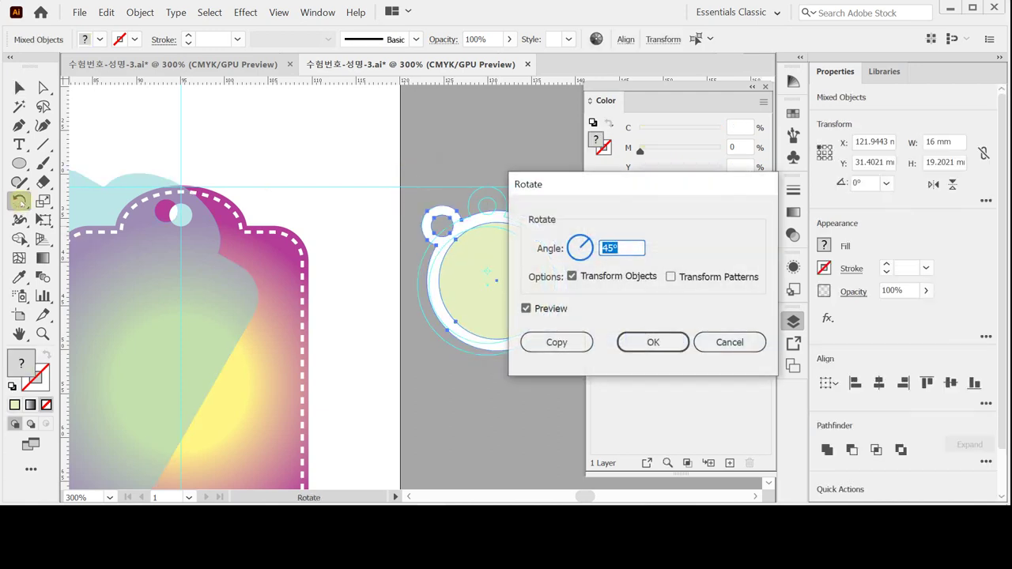
pyautogui.write('-45')
pyautogui.press('Return')
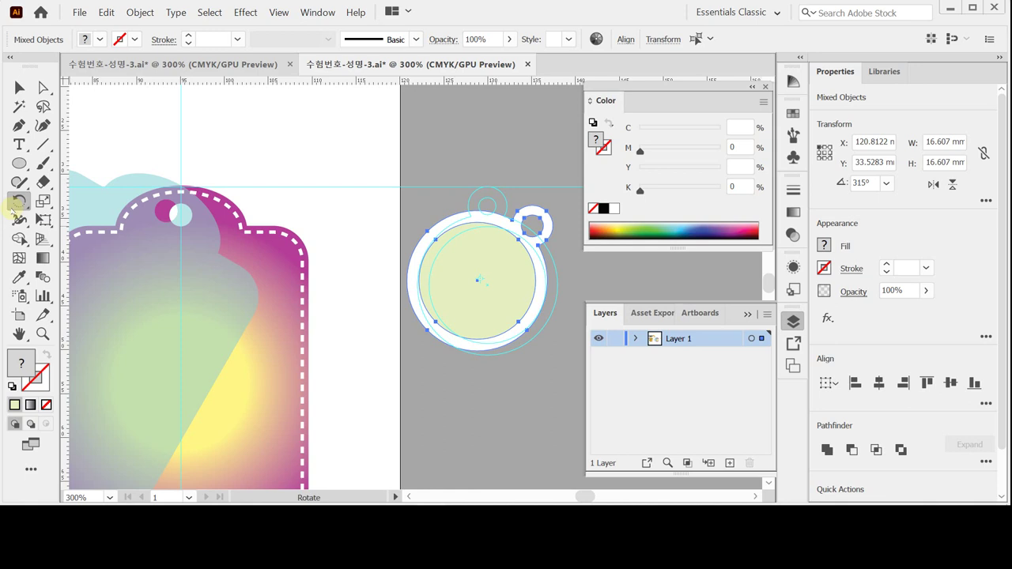
pyautogui.press('ctrl')
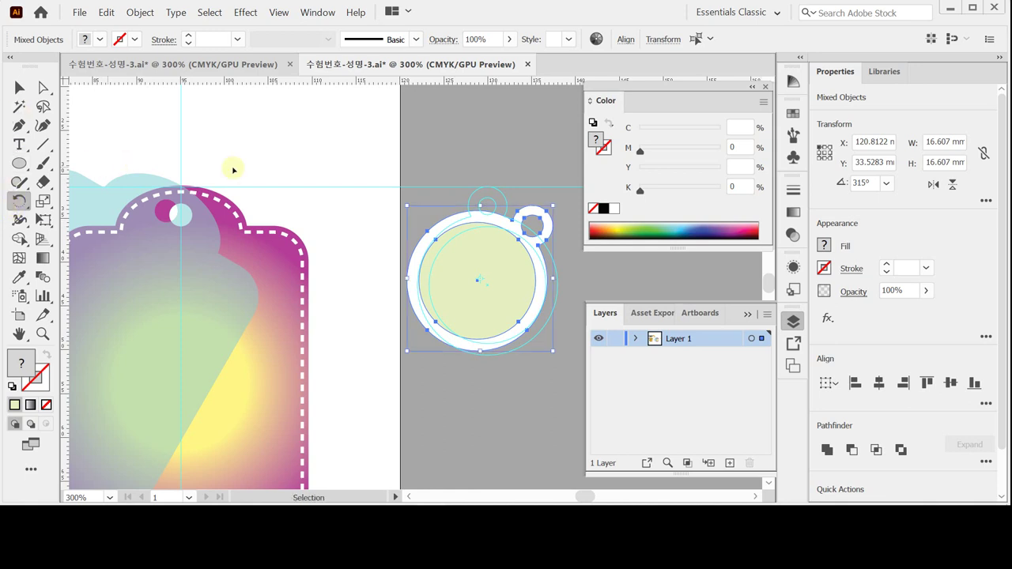
# Step: Move the rotated round tag onto the gradient label's upper-left area, with its ring near the label's hole
pyautogui.moveTo(460, 282); pyautogui.dragTo(106, 267)
pyautogui.moveTo(307, 270); pyautogui.dragTo(322, 270)
pyautogui.hscroll(-5, 322, 271)
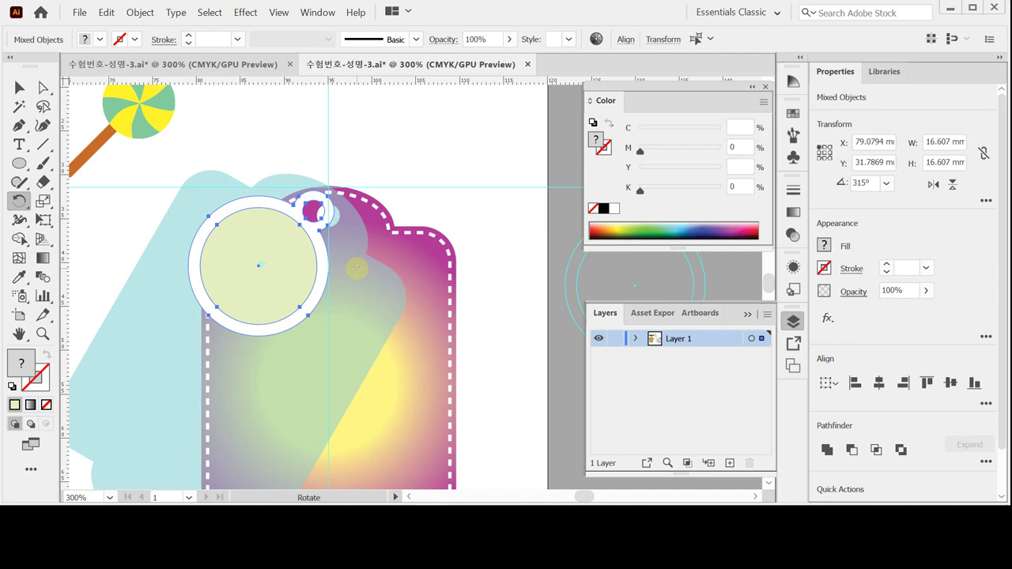
pyautogui.press('v')
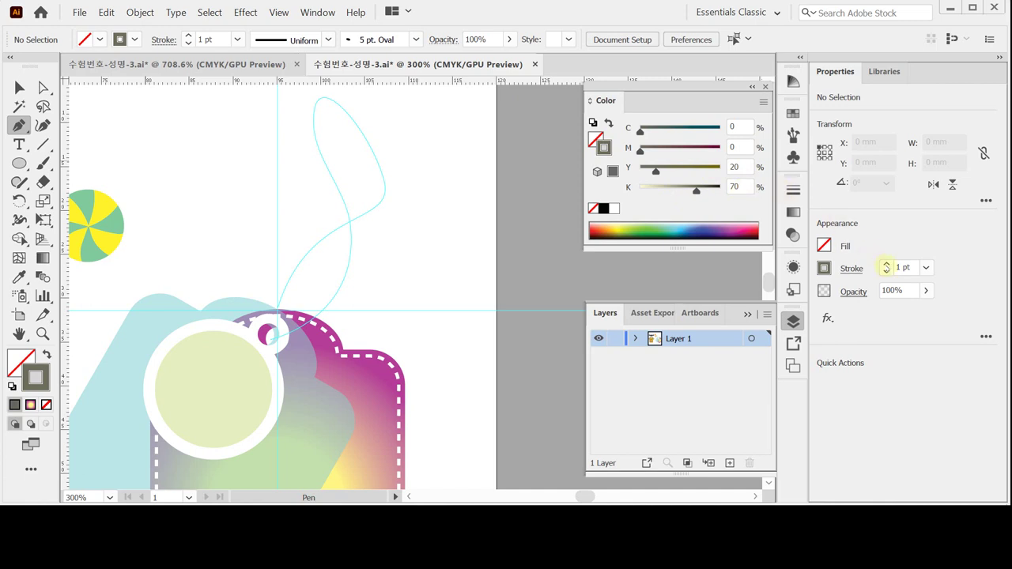
# Step: With a 2 pt stroke and no fill, trace the string from the label's top edge up to the loop's right bend using the Pen tool
pyautogui.click(887, 263)
pyautogui.moveTo(286, 285); pyautogui.dragTo(359, 336)
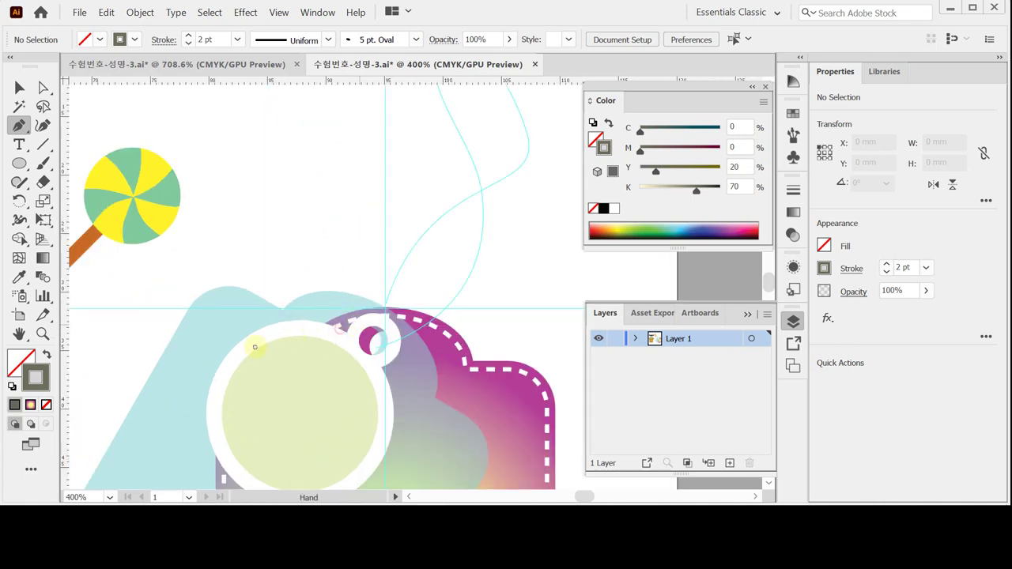
pyautogui.hotkey('ctrl', '+')
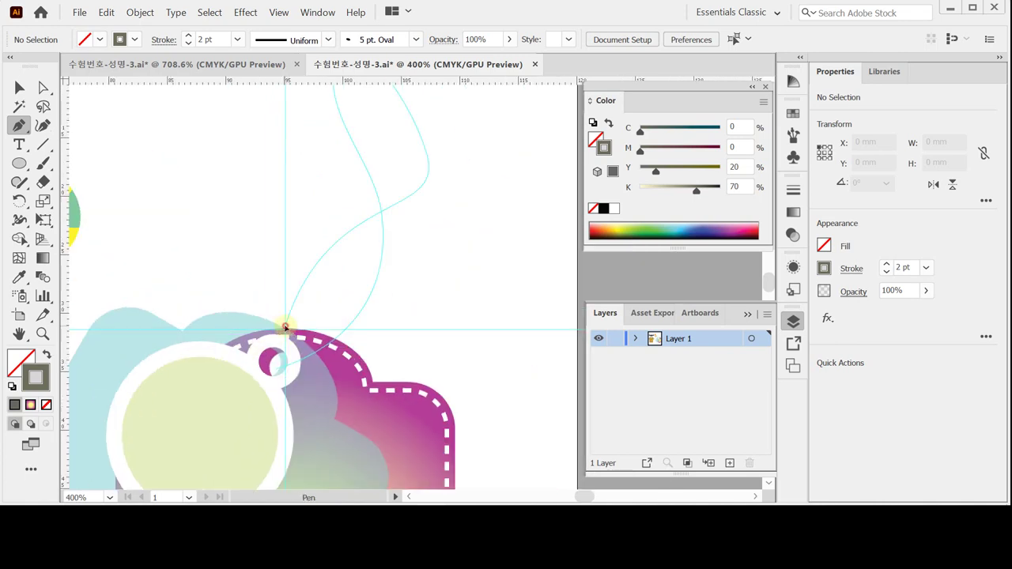
pyautogui.click(284, 325)
pyautogui.click(371, 222)
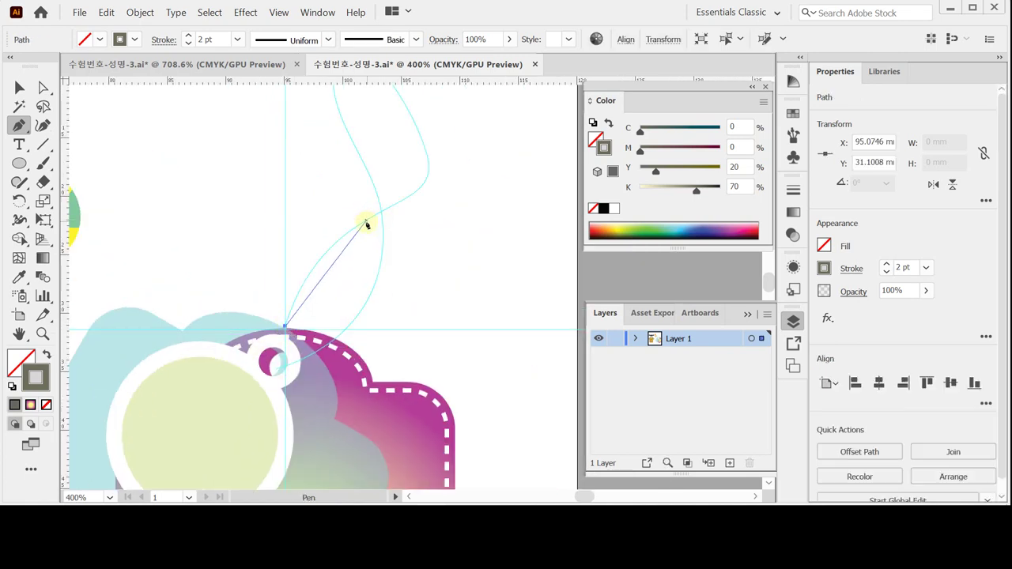
pyautogui.moveTo(368, 219); pyautogui.dragTo(436, 182)
pyautogui.moveTo(429, 244); pyautogui.dragTo(384, 361)
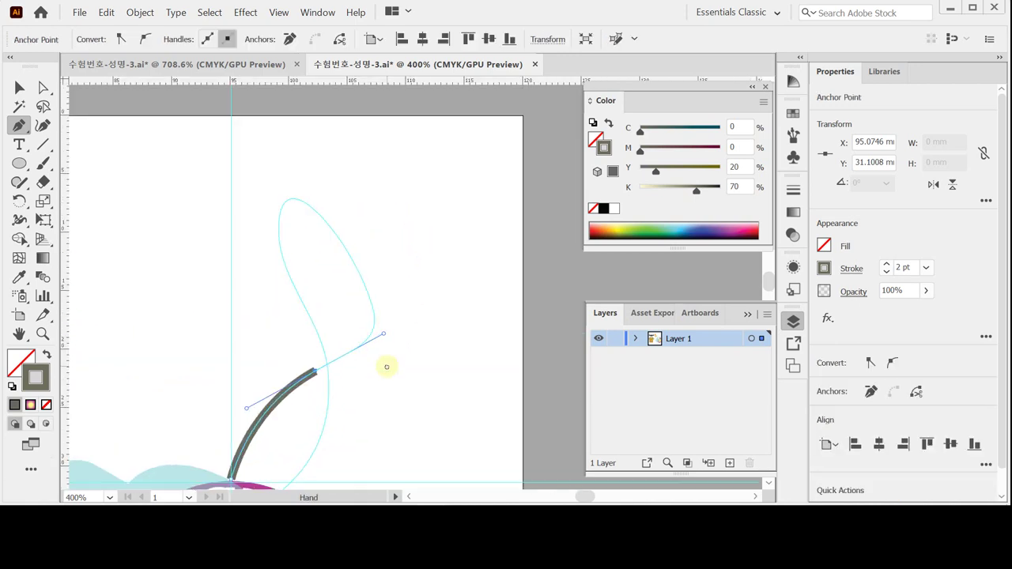
pyautogui.moveTo(372, 301); pyautogui.dragTo(361, 277)
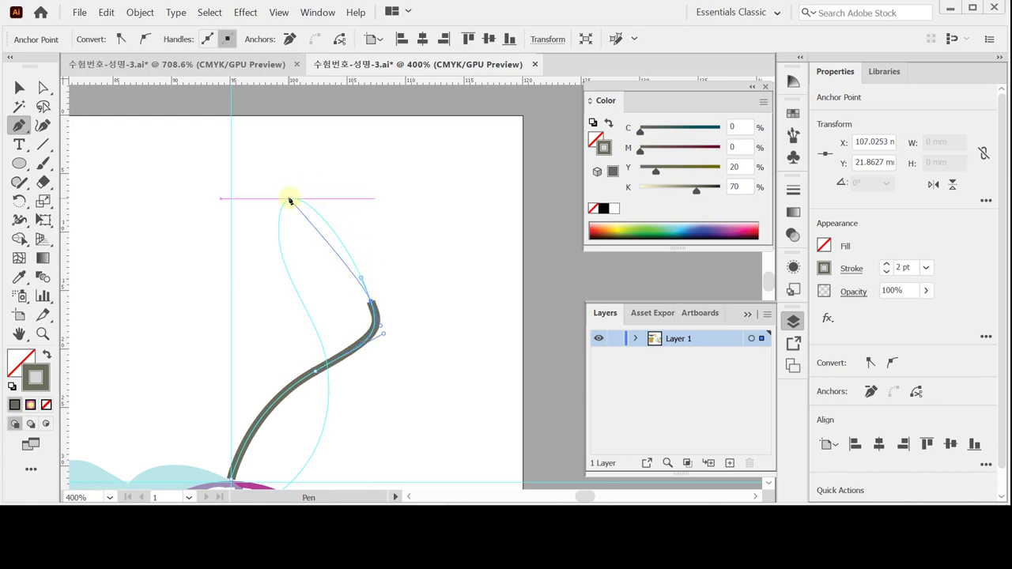
# Step: Continue the string path over the top of the loop and down into the tag's hole, ending the open path there
pyautogui.moveTo(279, 204)
pyautogui.mouseDown()
pyautogui.moveTo(258, 204)
pyautogui.moveTo(332, 366)
pyautogui.moveTo(388, 214)
pyautogui.mouseUp()
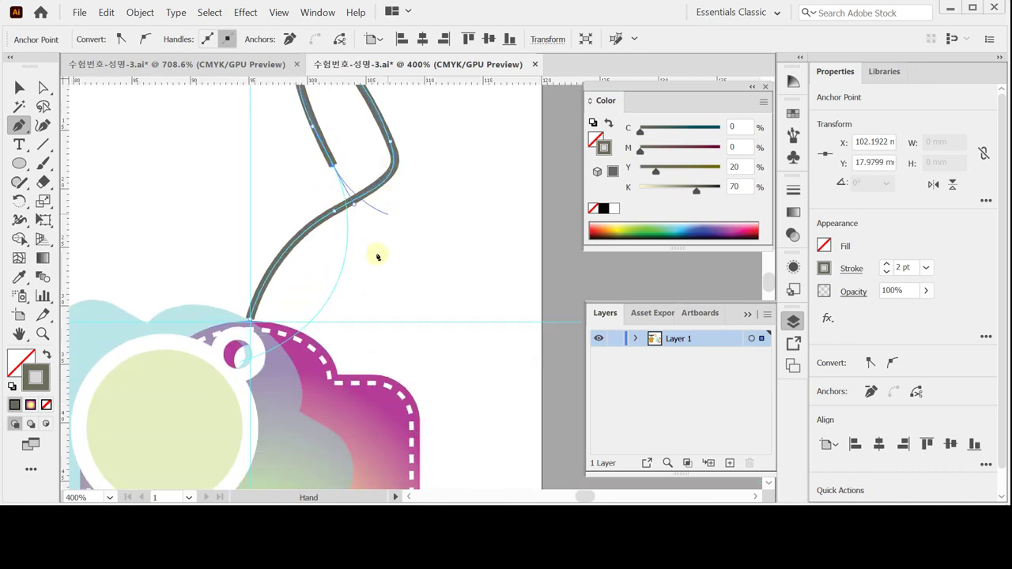
pyautogui.moveTo(322, 312)
pyautogui.mouseDown()
pyautogui.moveTo(295, 330)
pyautogui.moveTo(290, 352)
pyautogui.mouseUp()
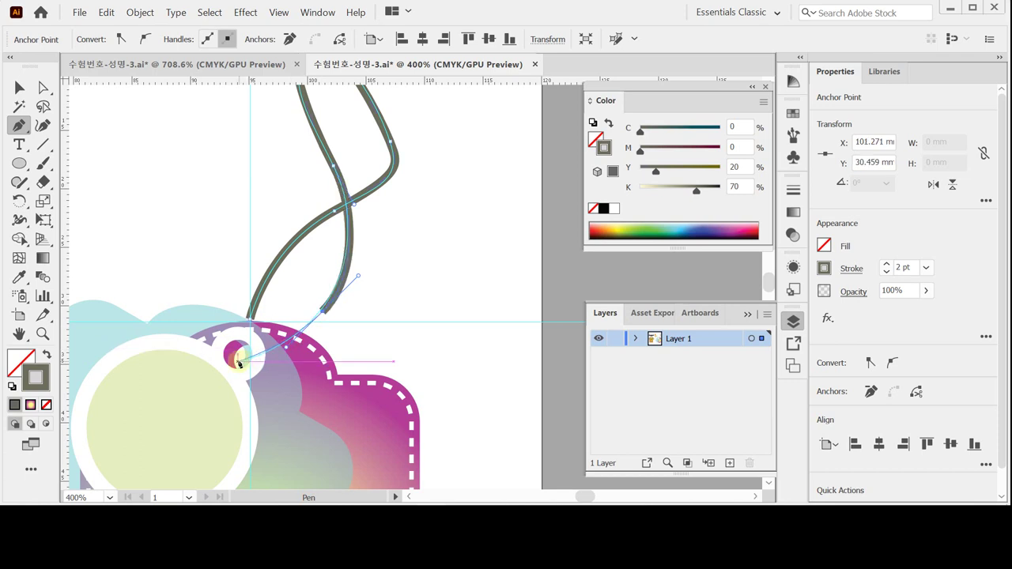
pyautogui.click(239, 362)
pyautogui.moveTo(239, 362); pyautogui.dragTo(424, 279)
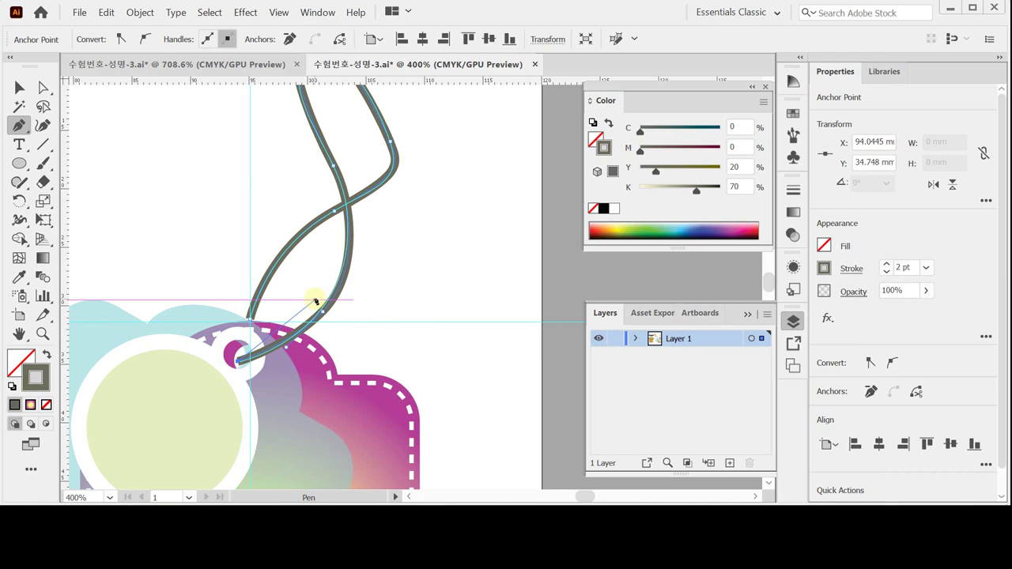
pyautogui.press('Escape')
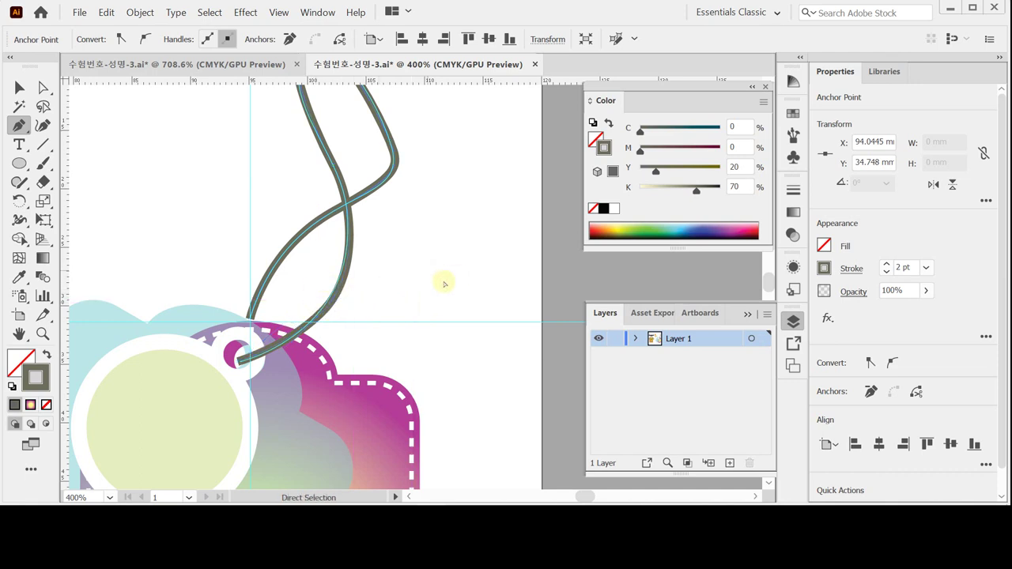
pyautogui.keyDown('ctrl'); pyautogui.click(445, 283); pyautogui.keyUp('ctrl')
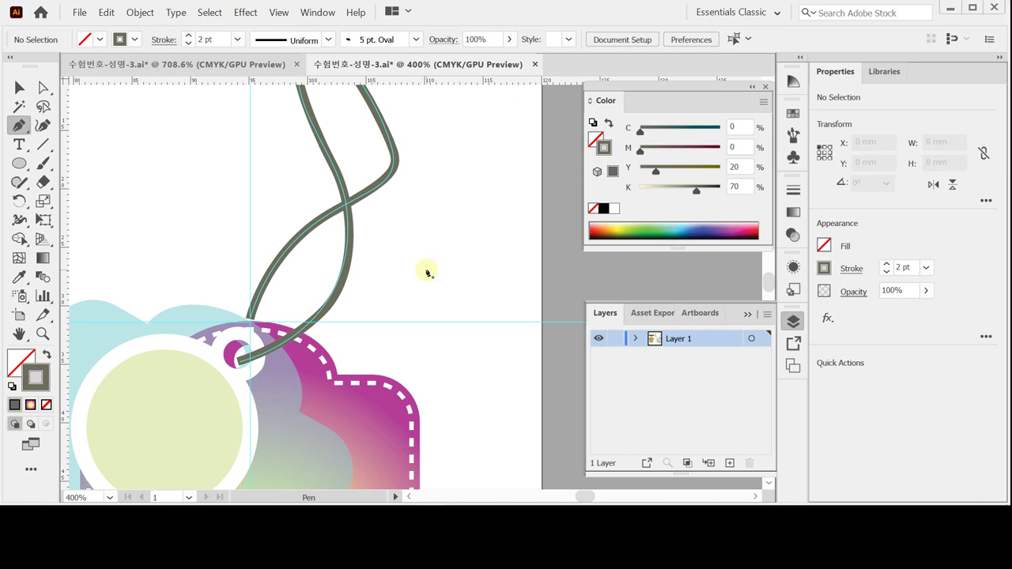
# Step: Copy the bat group above the T-shirt and paste the copy over the gradient label
pyautogui.hotkey('ctrl', '-')
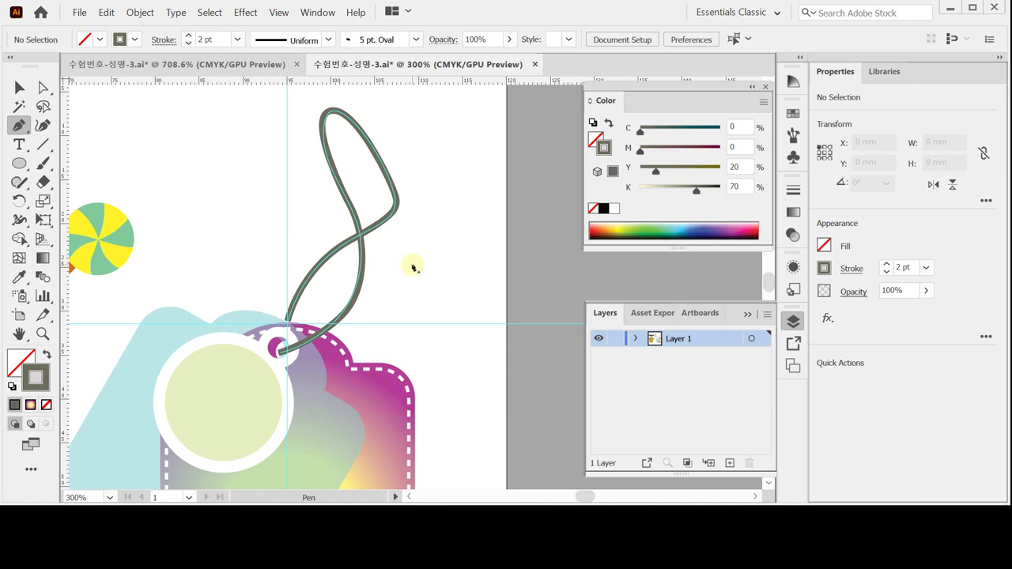
pyautogui.scroll(-4, 457, 310)
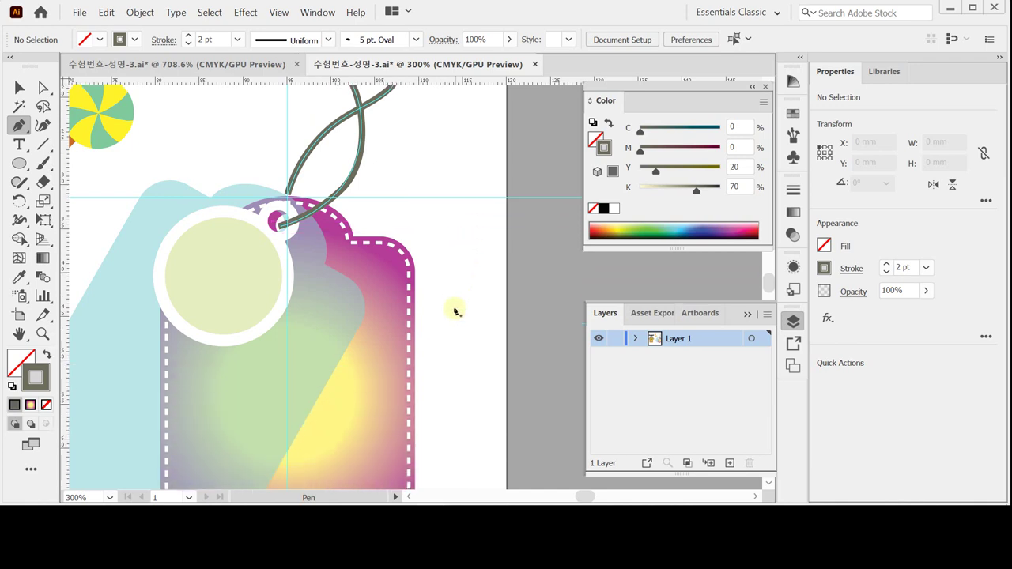
pyautogui.scroll(-3, 455, 311)
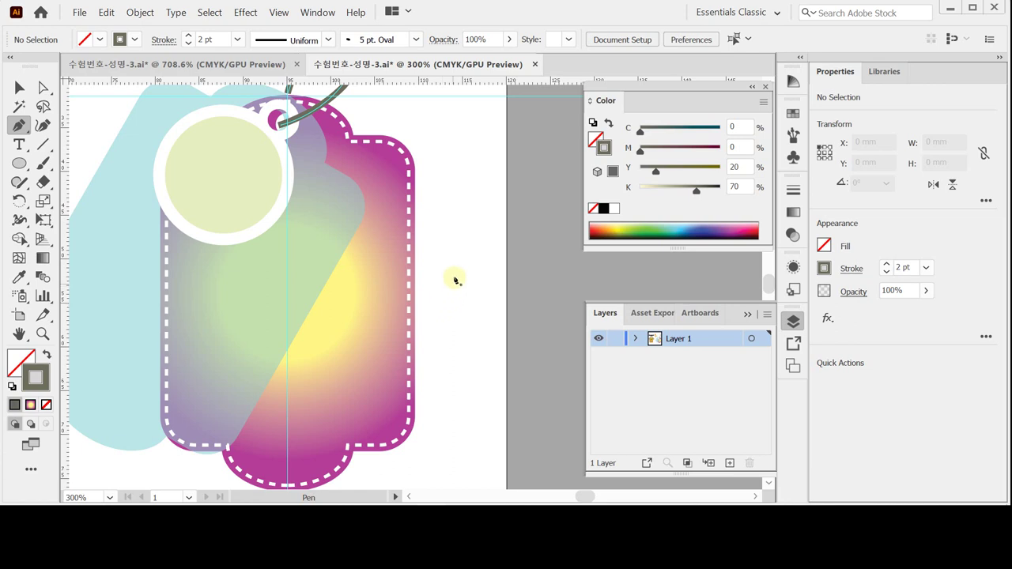
pyautogui.keyDown('ctrl'); pyautogui.keyDown('alt'); pyautogui.click(289, 261); pyautogui.keyUp('alt'); pyautogui.keyUp('ctrl')
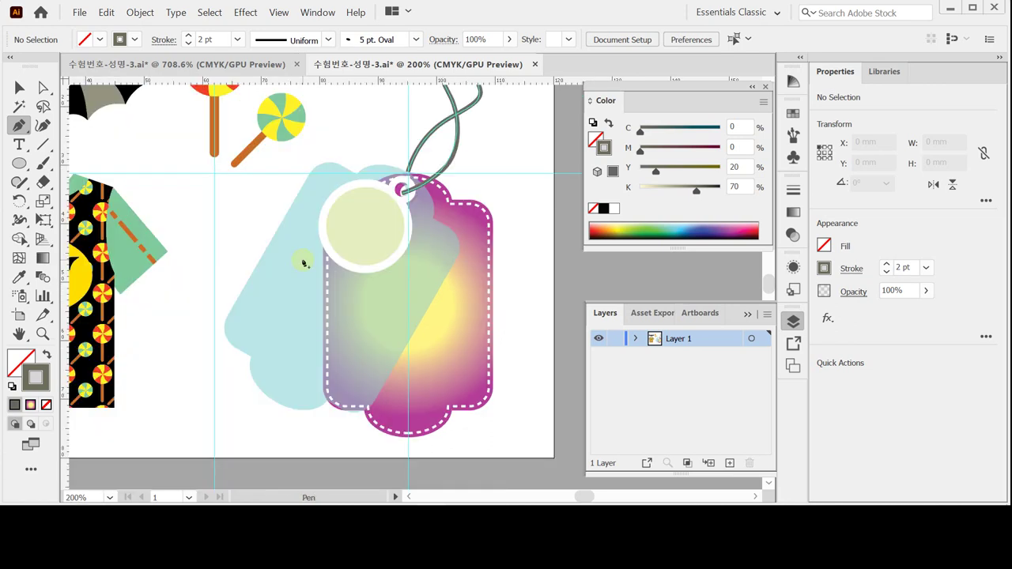
pyautogui.keyDown('ctrl'); pyautogui.keyDown('alt'); pyautogui.click(301, 260); pyautogui.keyUp('alt'); pyautogui.keyUp('ctrl')
pyautogui.moveTo(284, 216); pyautogui.dragTo(358, 266)
pyautogui.press('v')
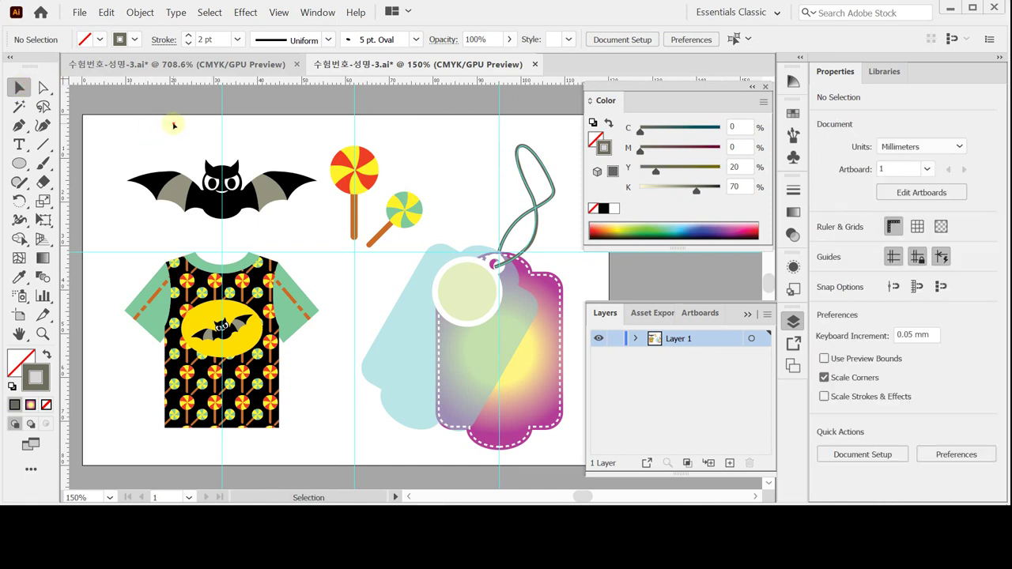
pyautogui.click(269, 186)
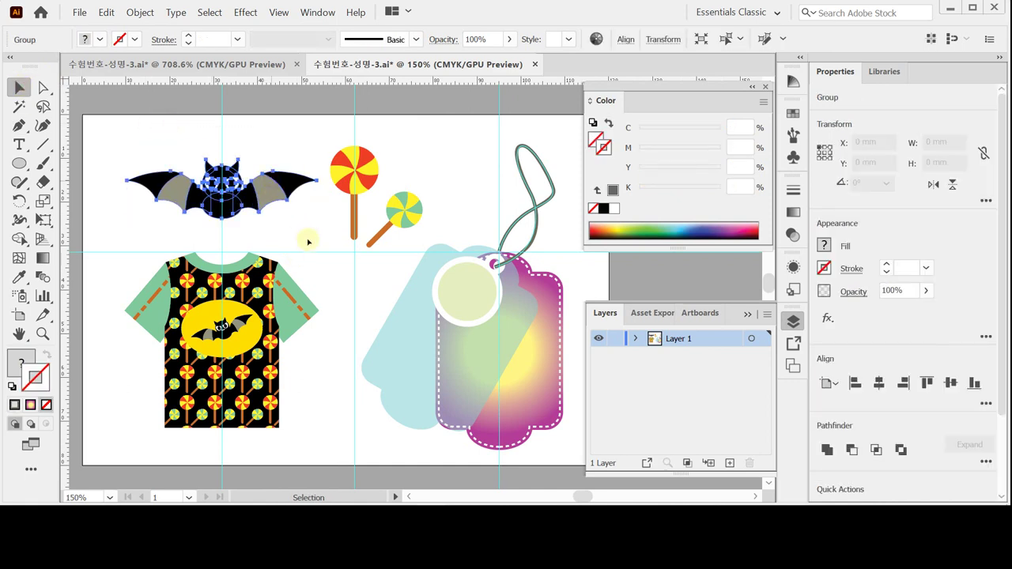
pyautogui.click(305, 231)
pyautogui.click(277, 184)
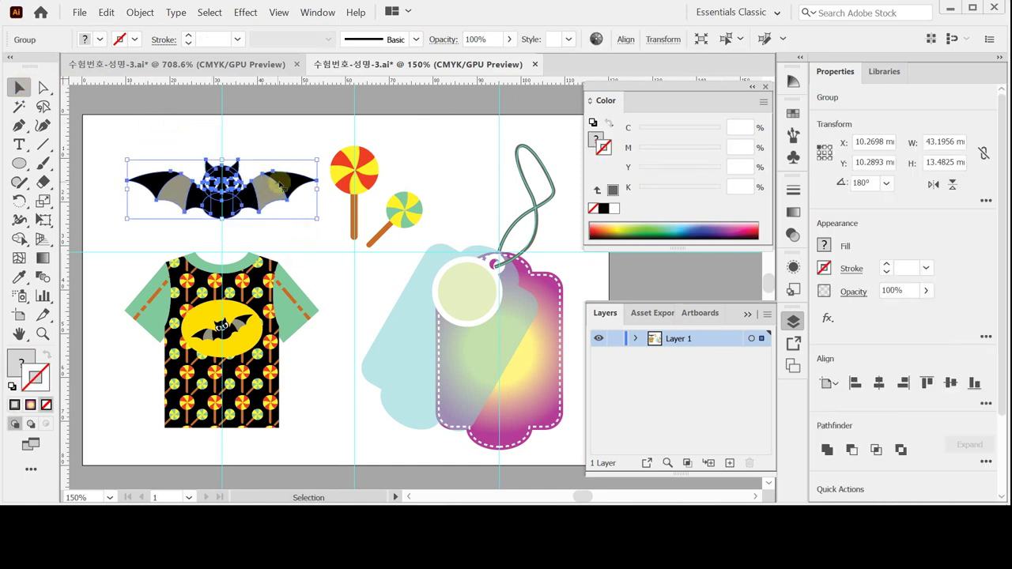
pyautogui.click(511, 336)
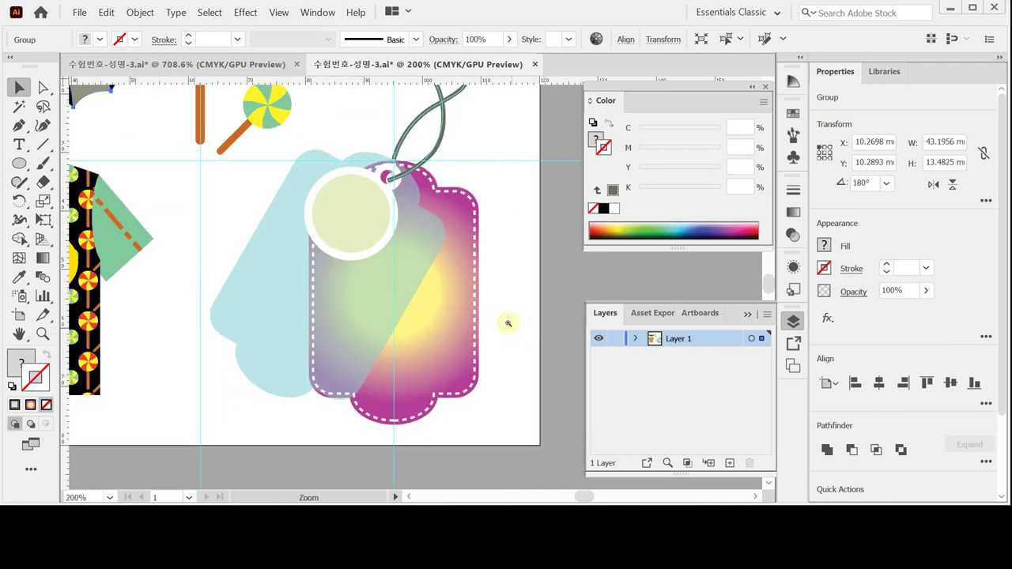
pyautogui.click(454, 283)
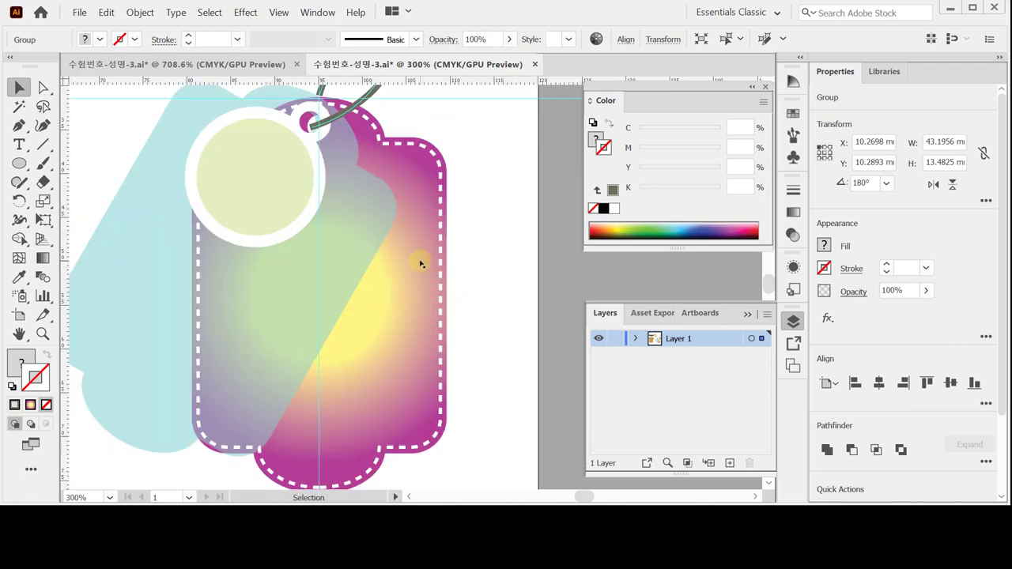
pyautogui.hotkey('ctrl', 'v')
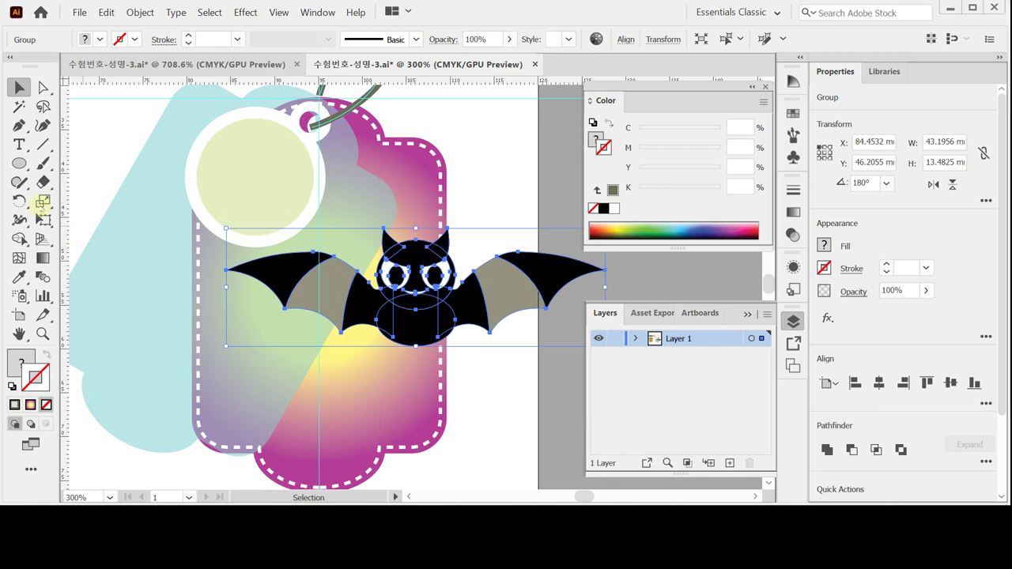
# Step: Scale the pasted bat uniformly to 30% and centre it on the label's vertical guide, overlapping the round tag's lower edge
pyautogui.doubleClick(42, 201)
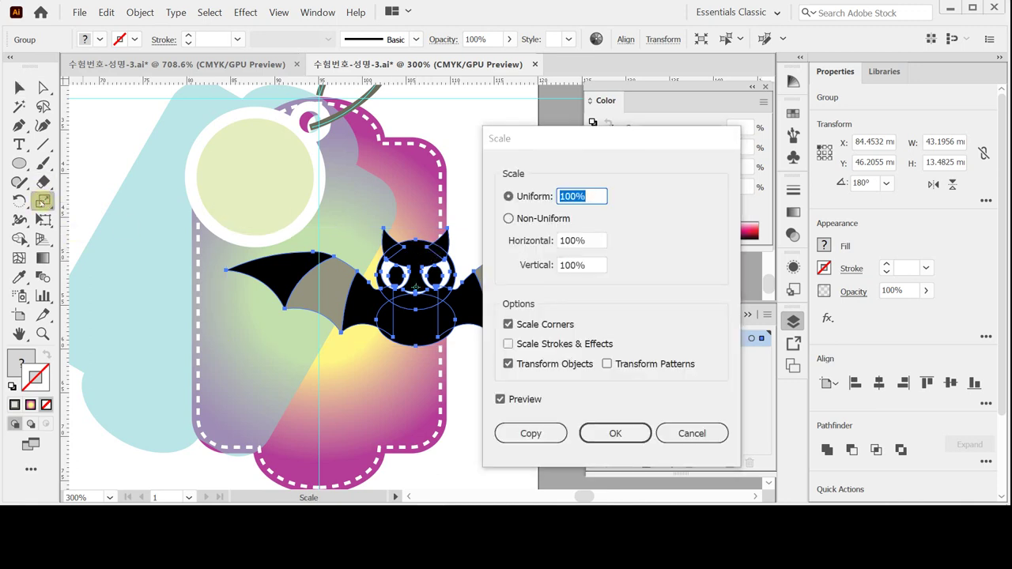
pyautogui.write('30')
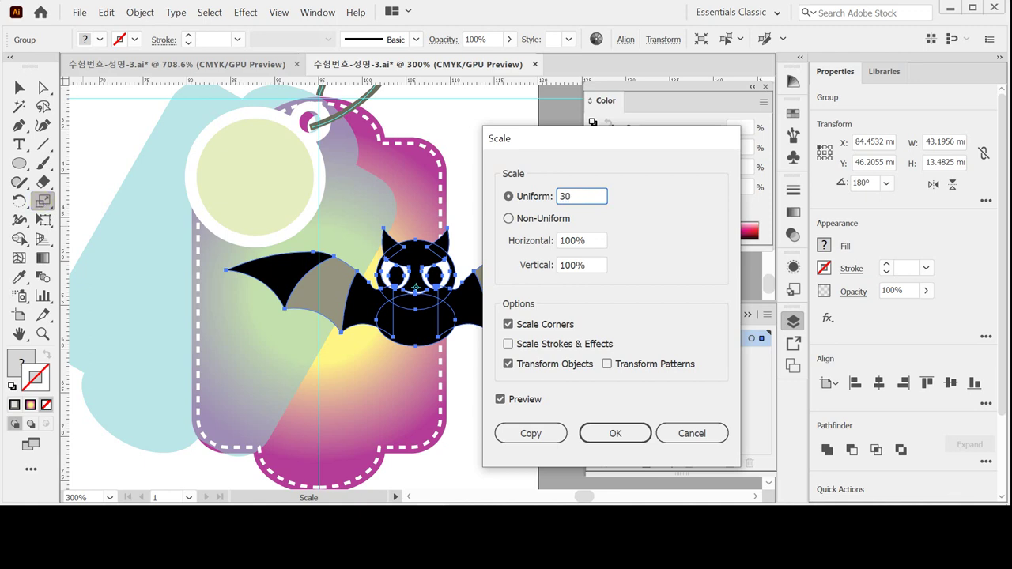
pyautogui.press('Return')
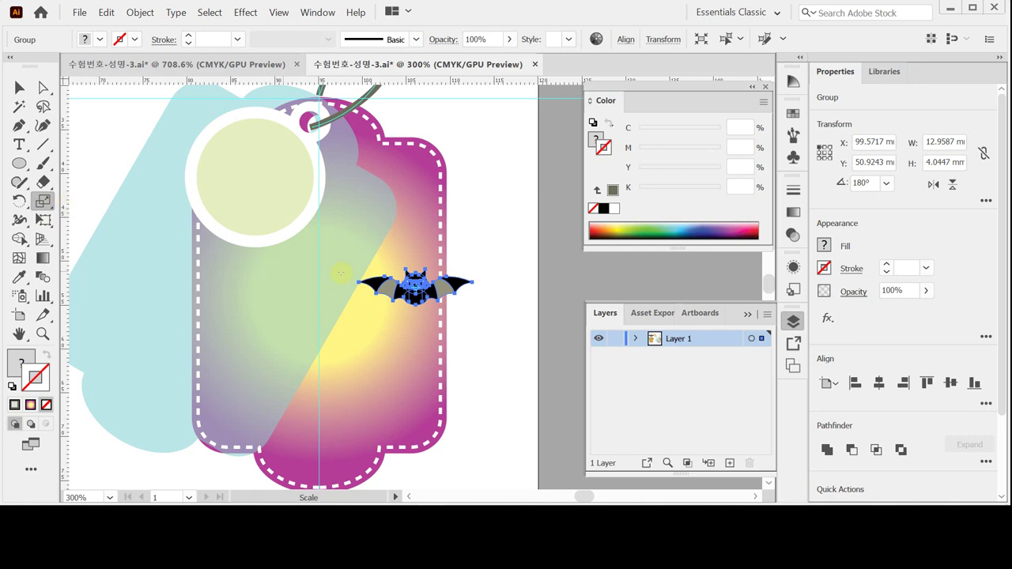
pyautogui.click(19, 87)
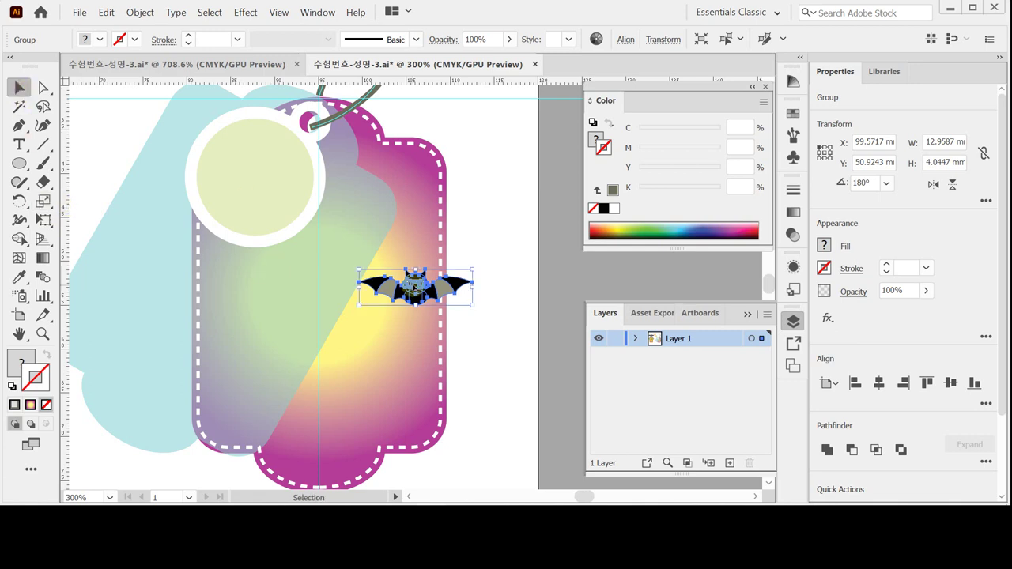
pyautogui.moveTo(415, 283); pyautogui.dragTo(327, 222)
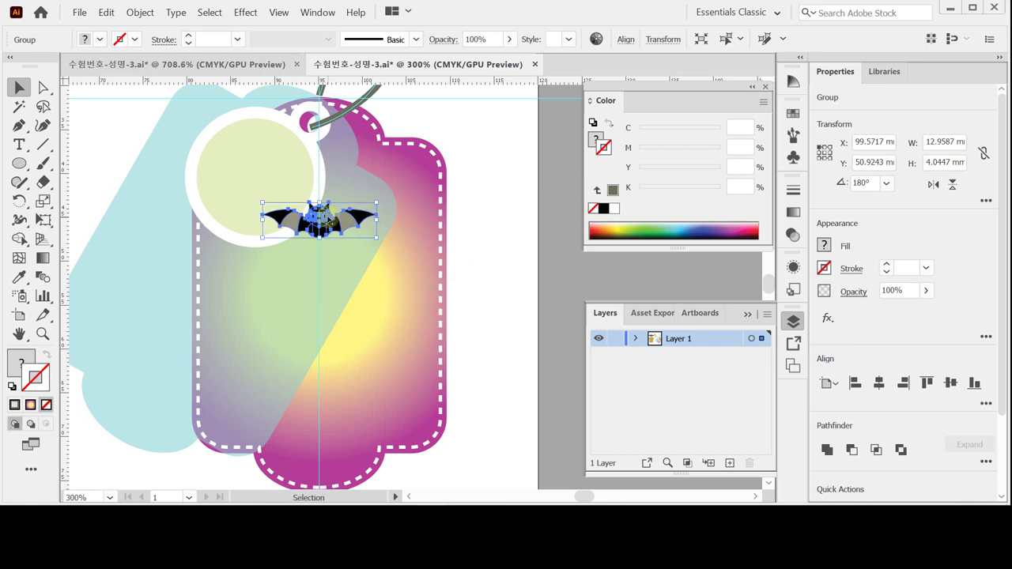
# Step: Duplicate the small bat straight down about 5.6 mm and repeat the copy twice to form a column of four bats
pyautogui.hotkey('ctrl', '=')
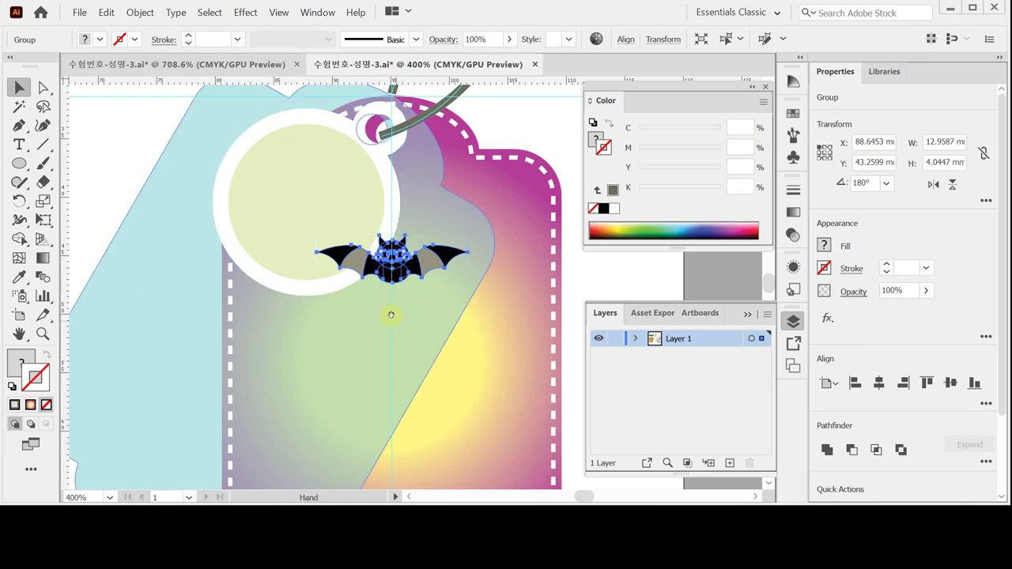
pyautogui.moveTo(390, 319); pyautogui.dragTo(359, 242)
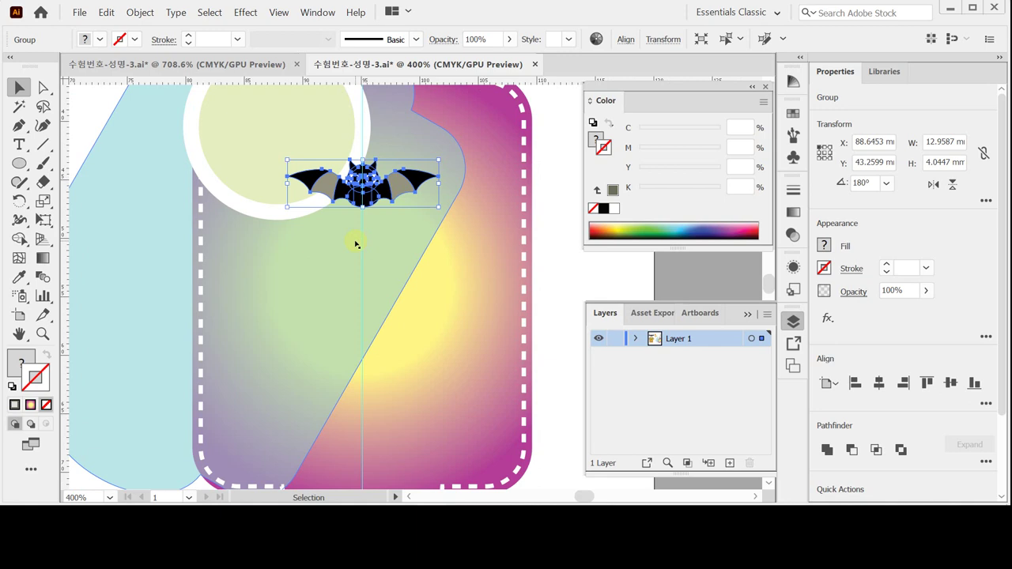
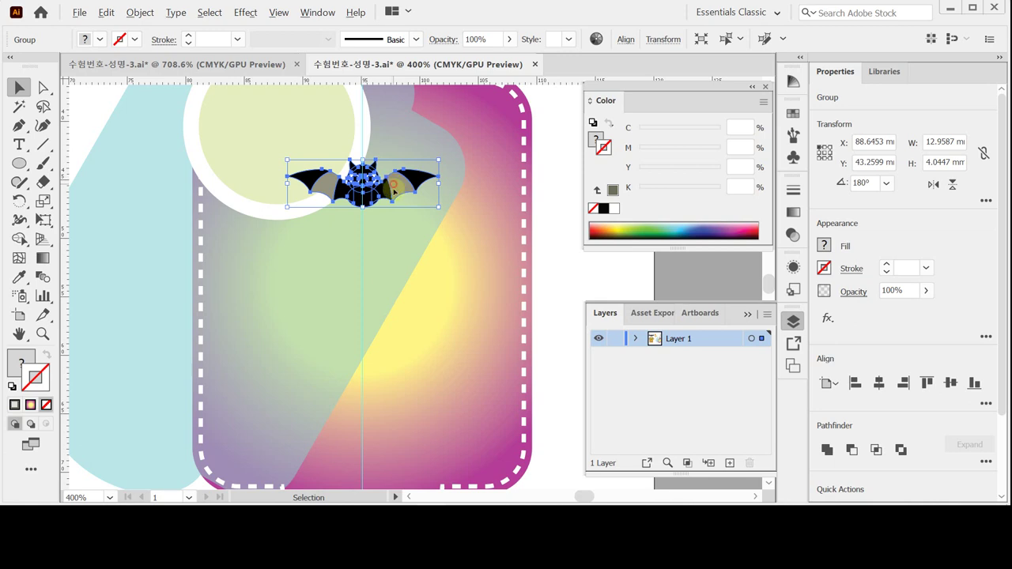
pyautogui.moveTo(393, 187); pyautogui.dragTo(398, 250)
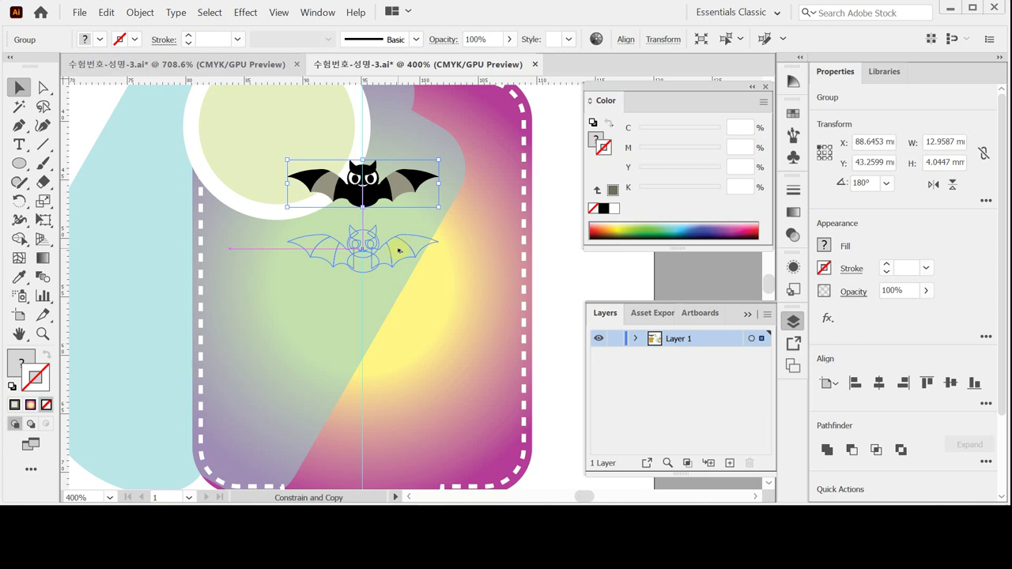
pyautogui.moveTo(398, 251); pyautogui.dragTo(398, 250)
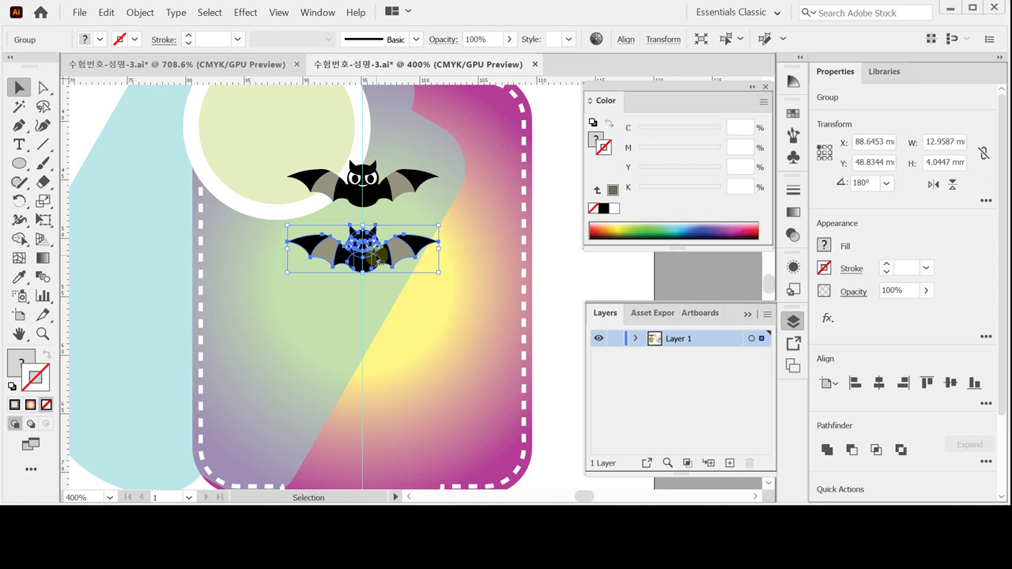
pyautogui.press('a')
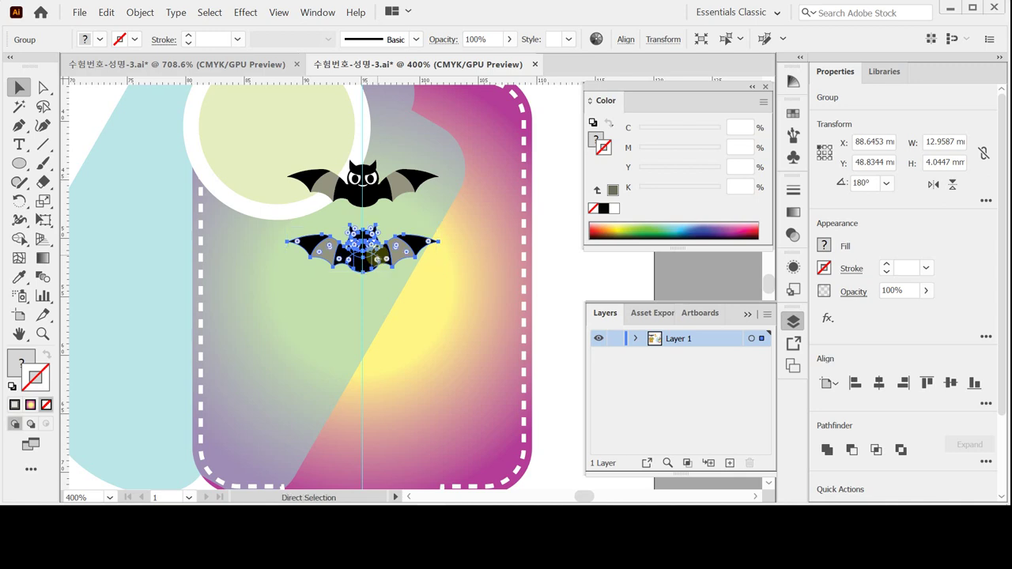
pyautogui.hotkey('ctrl', 'd')
pyautogui.hotkey('ctrl', 'd')
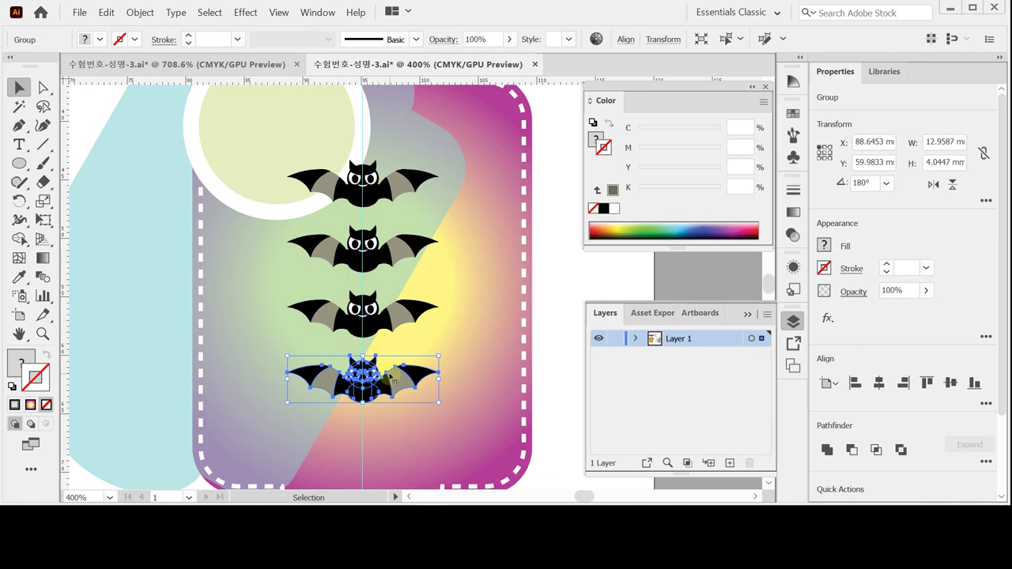
# Step: Select all four small bats in the column on the label and group them
pyautogui.keyDown('shift'); pyautogui.click(403, 316); pyautogui.keyUp('shift')
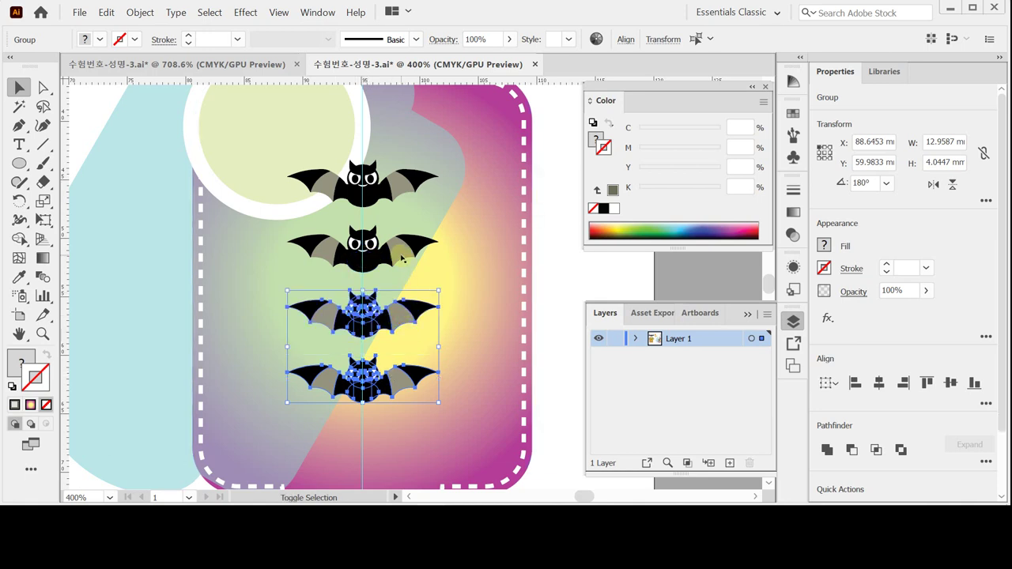
pyautogui.keyDown('shift'); pyautogui.click(403, 259); pyautogui.keyUp('shift')
pyautogui.keyDown('shift'); pyautogui.click(399, 187); pyautogui.keyUp('shift')
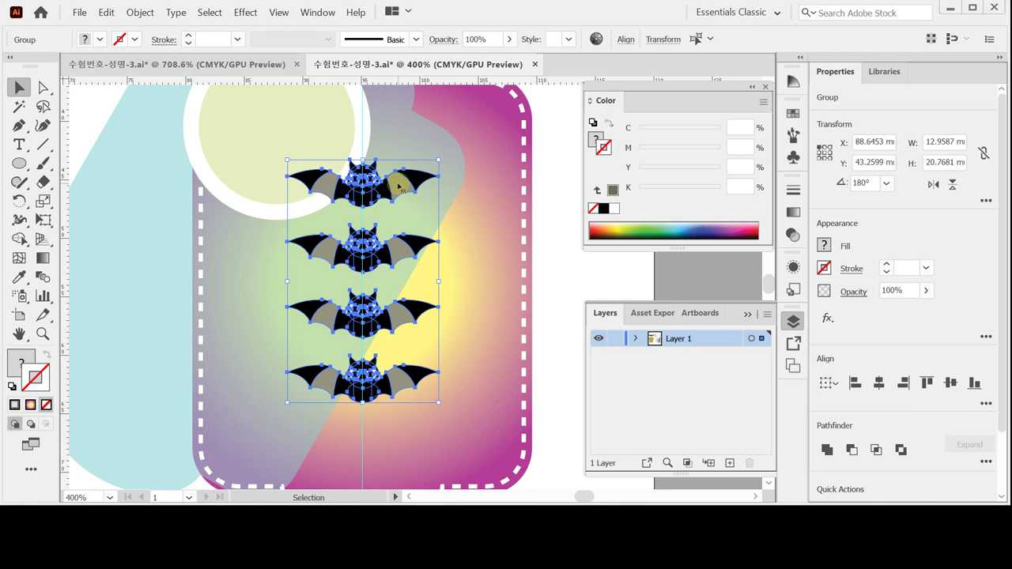
pyautogui.rightClick(399, 188)
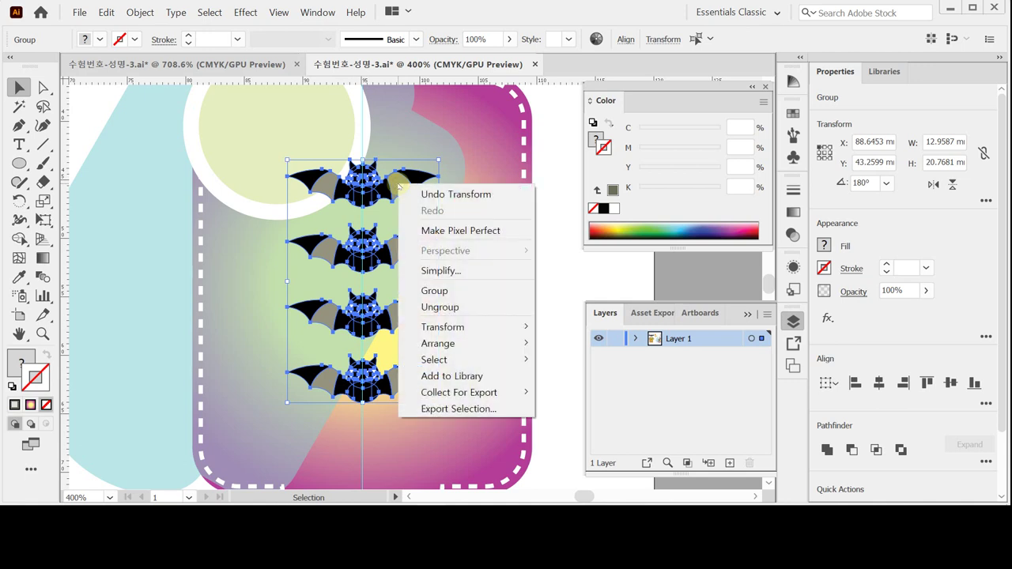
pyautogui.click(450, 290)
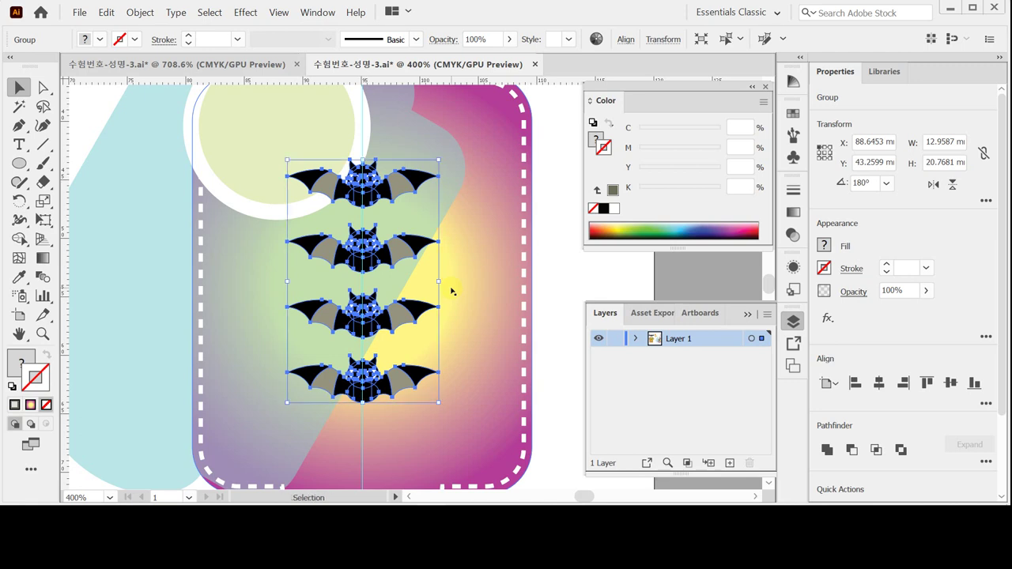
# Step: Send the bat group behind the round tag and the translucent light-blue shape, deselect it and save the document
pyautogui.press('a')
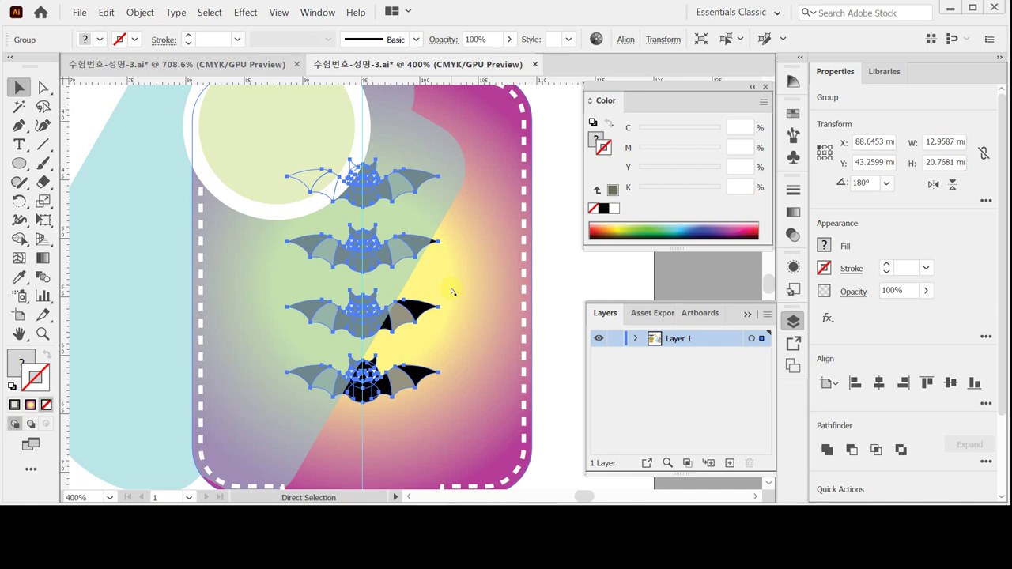
pyautogui.press('v')
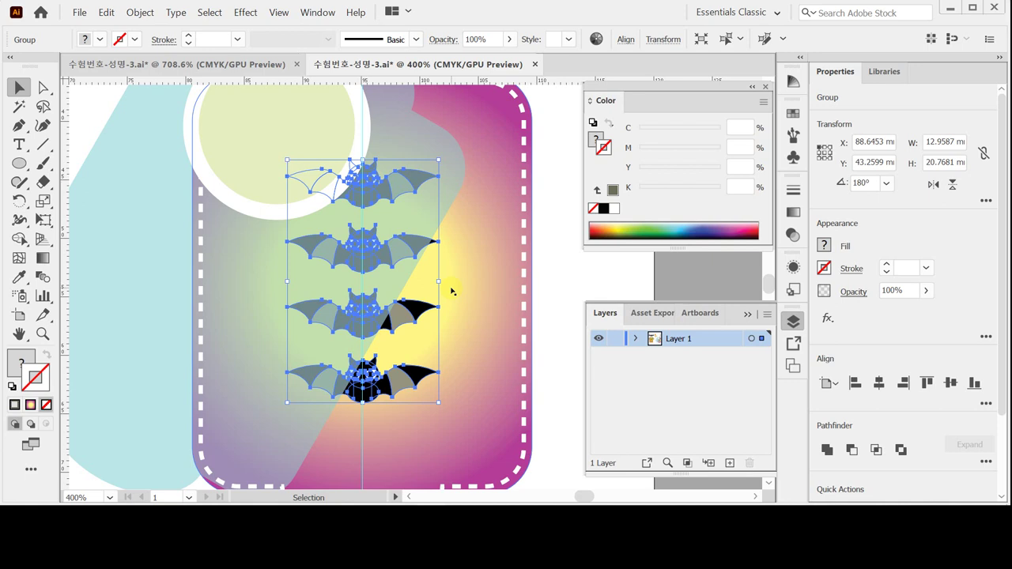
pyautogui.click(560, 309)
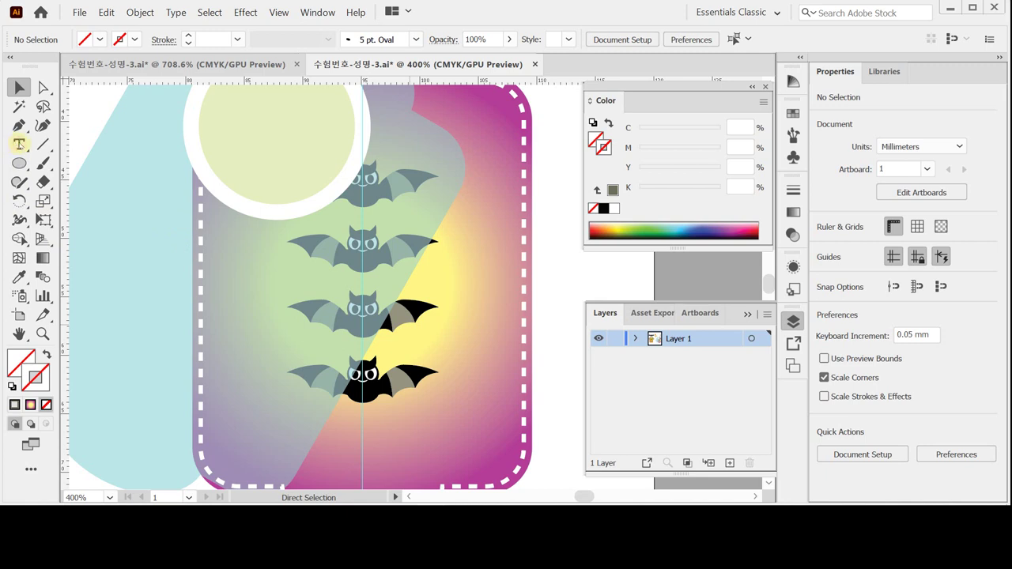
pyautogui.hotkey('ctrl', 's')
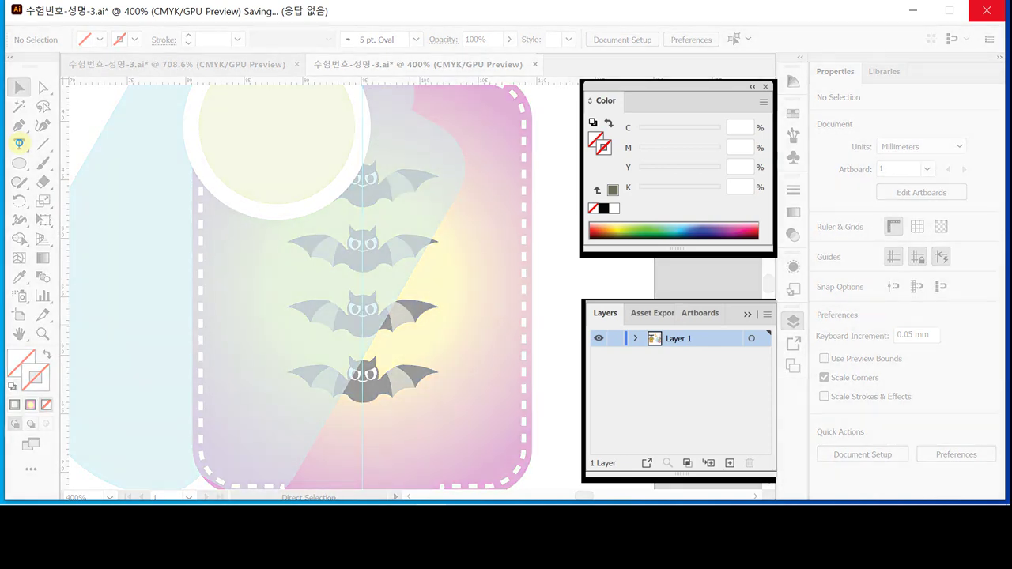
# Step: Place a point text object at the gradient label's lower-left edge, just below the dashed stitching
pyautogui.click(19, 144)
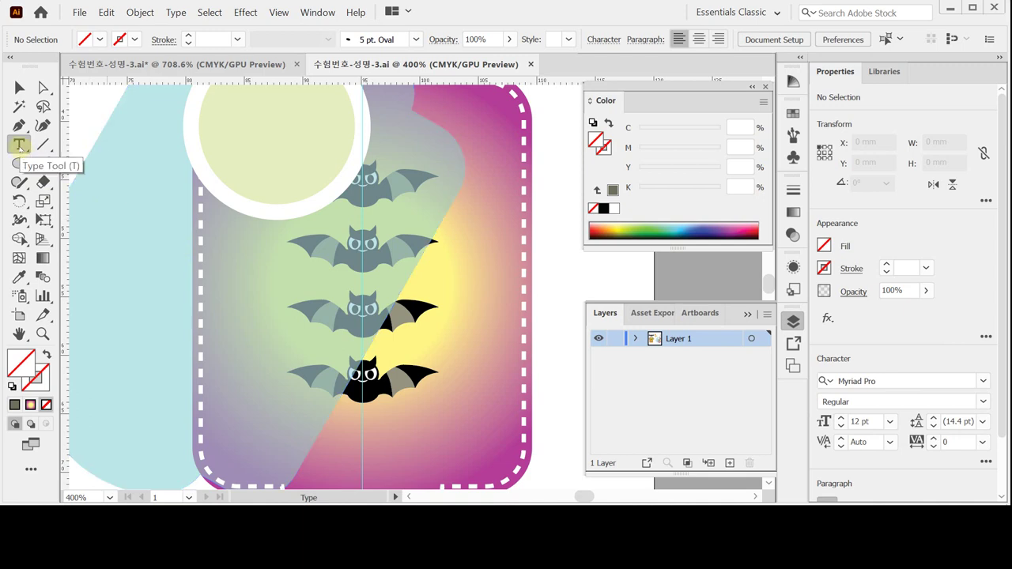
pyautogui.hotkey('ctrl', '-')
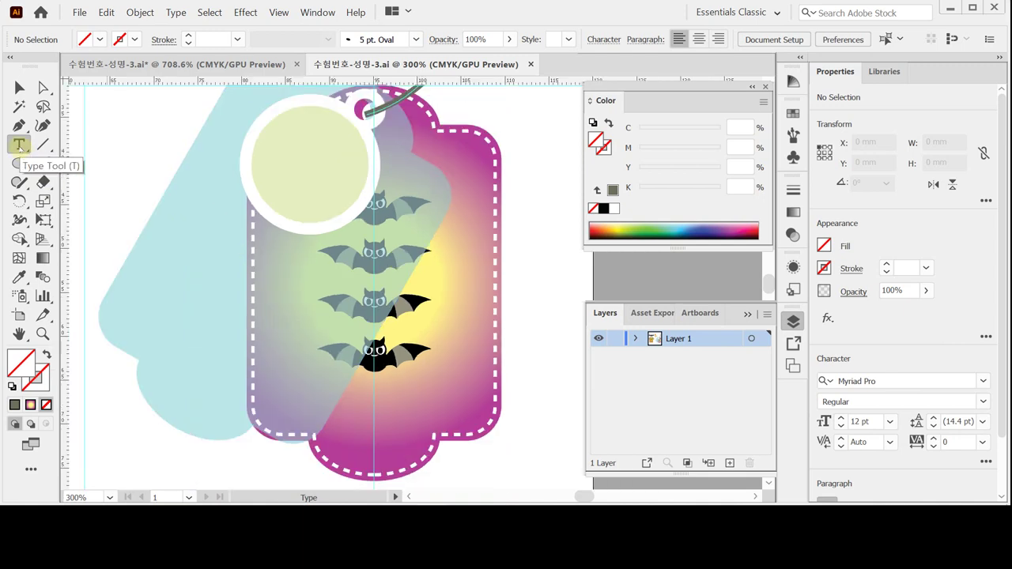
pyautogui.scroll(-5, 247, 241)
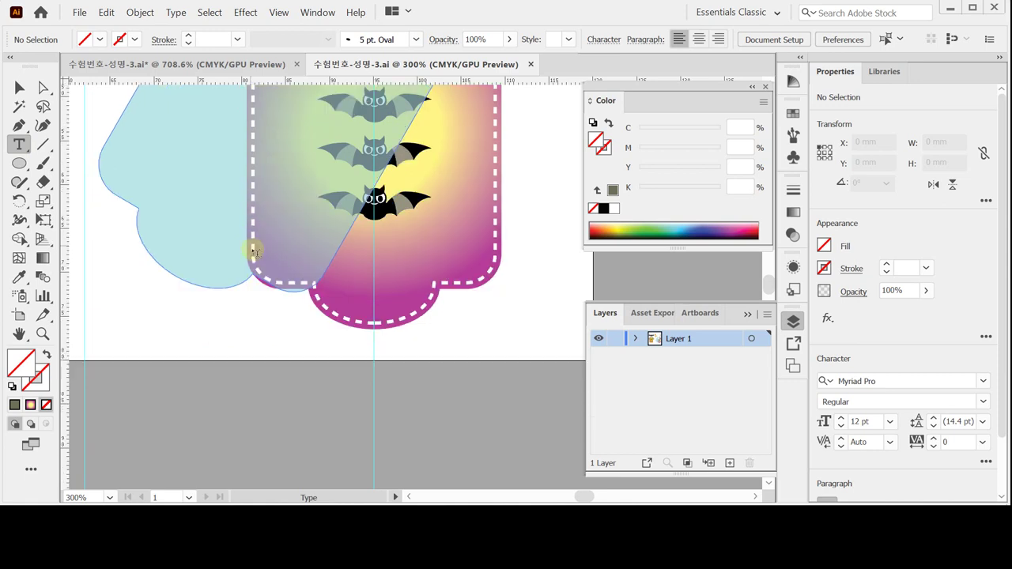
pyautogui.click(254, 331)
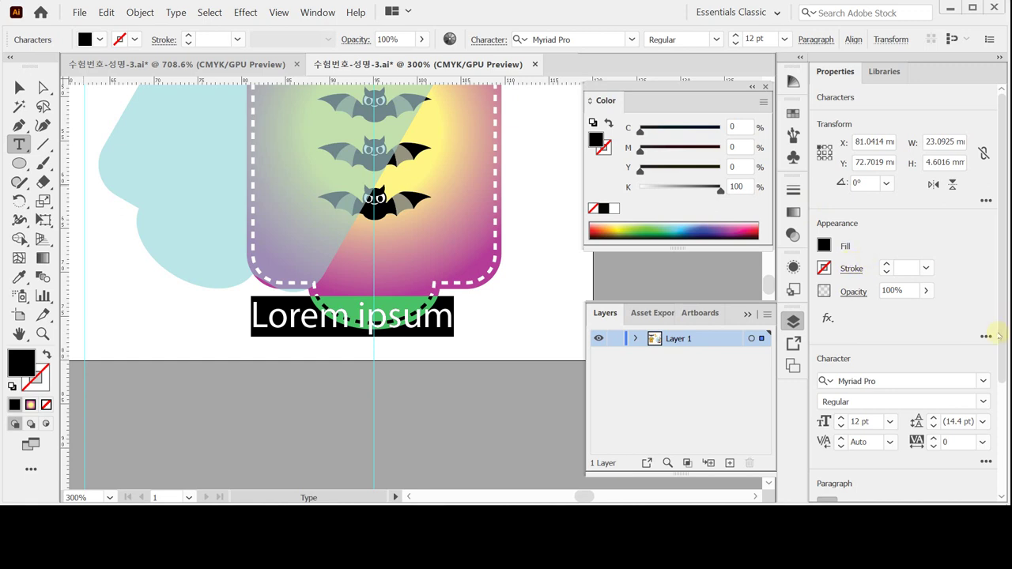
# Step: Set the placeholder text's font to Arial in the Regular style
pyautogui.moveTo(1002, 350); pyautogui.dragTo(1002, 405)
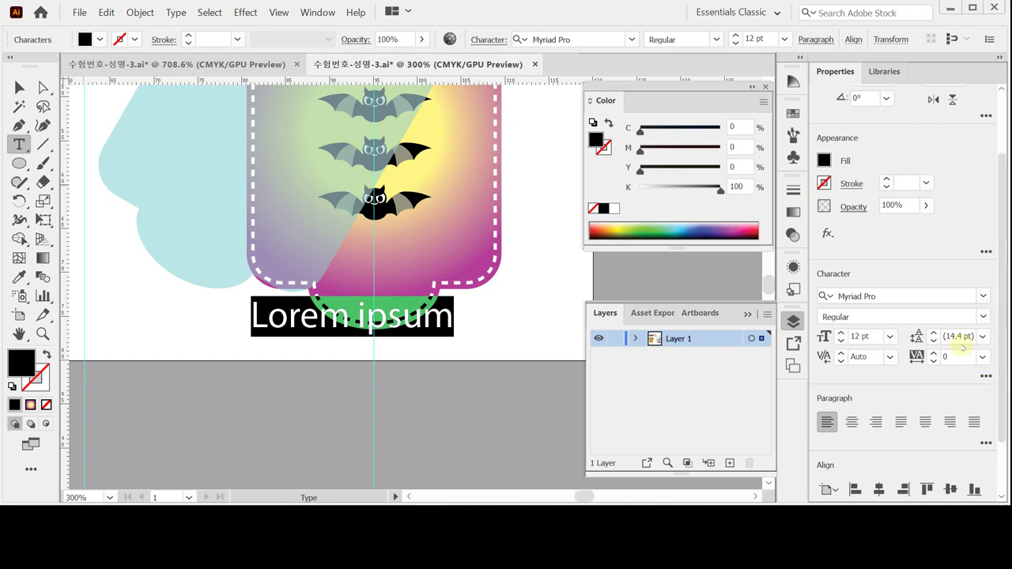
pyautogui.click(882, 296)
pyautogui.press('BackSpace')
pyautogui.click(881, 295)
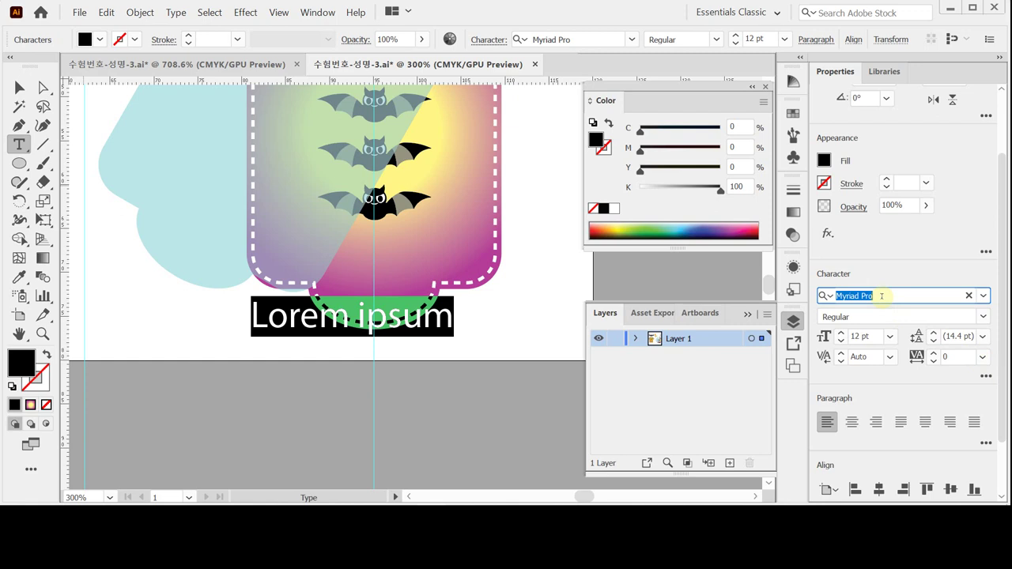
pyautogui.write('ar')
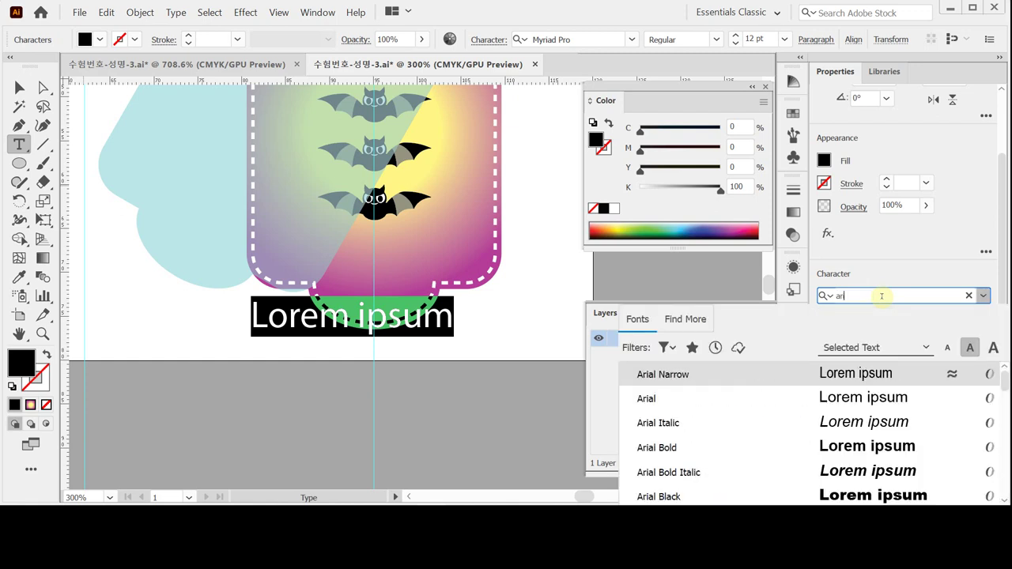
pyautogui.write('i')
pyautogui.press('Down')
pyautogui.press('Down')
pyautogui.press('Down')
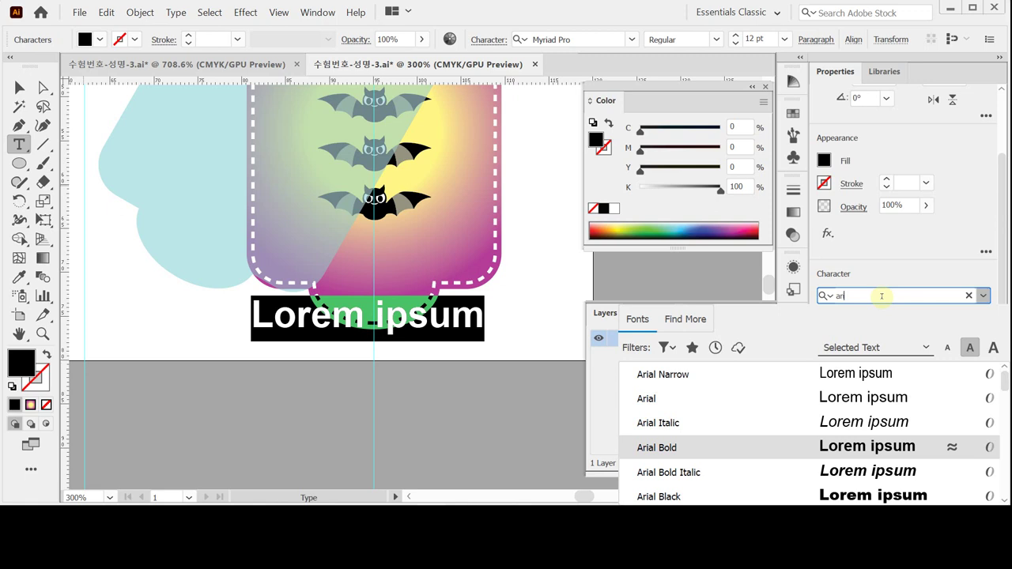
pyautogui.press('Up')
pyautogui.press('Up')
pyautogui.press('Return')
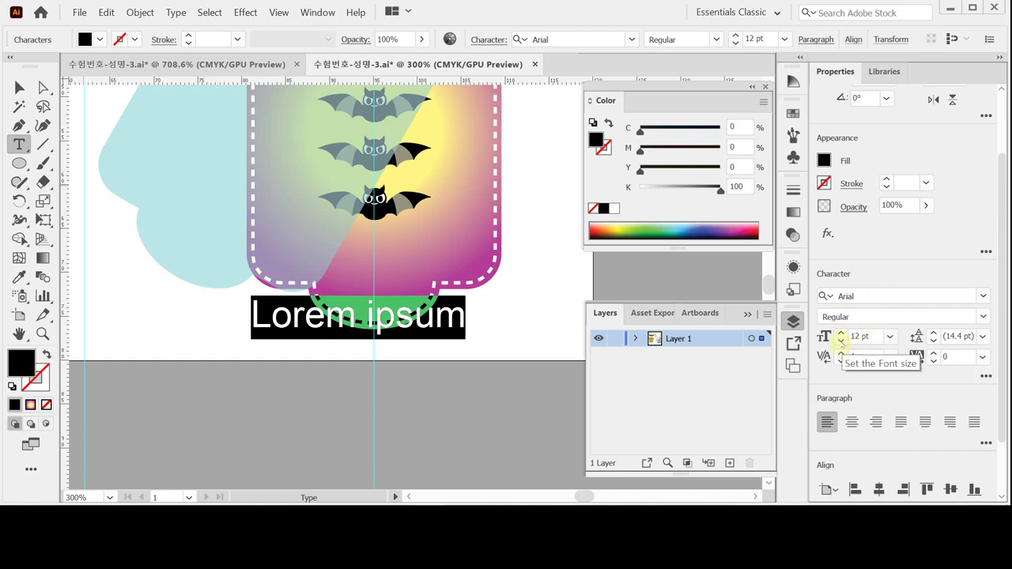
# Step: Set the text's fill colour to C 100, M 60, Y 0, K 0
pyautogui.click(739, 127)
pyautogui.write('100')
pyautogui.press('Tab')
pyautogui.write('60')
pyautogui.press('Tab')
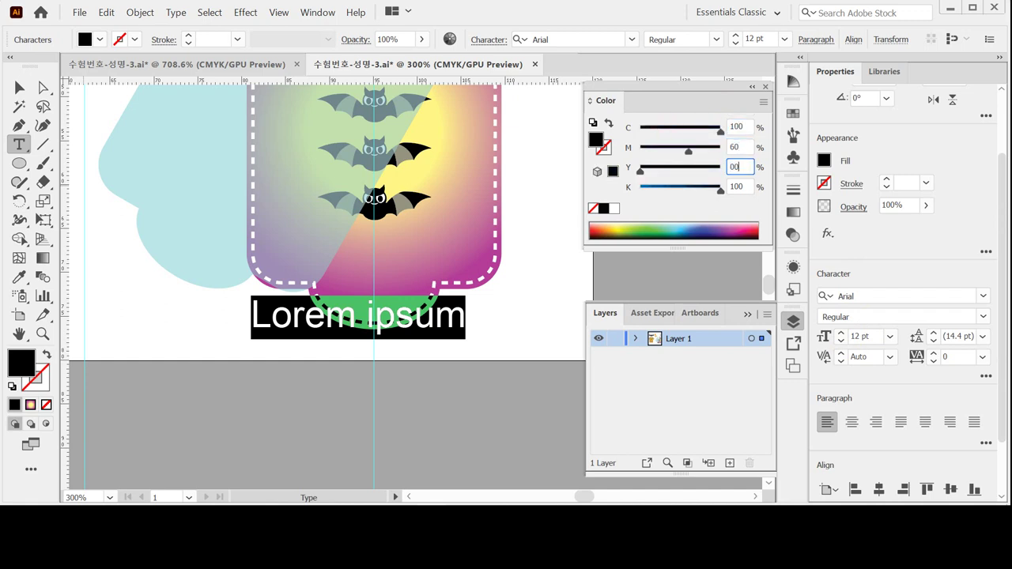
pyautogui.write('00')
pyautogui.press('Tab')
pyautogui.write('0')
pyautogui.press('Return')
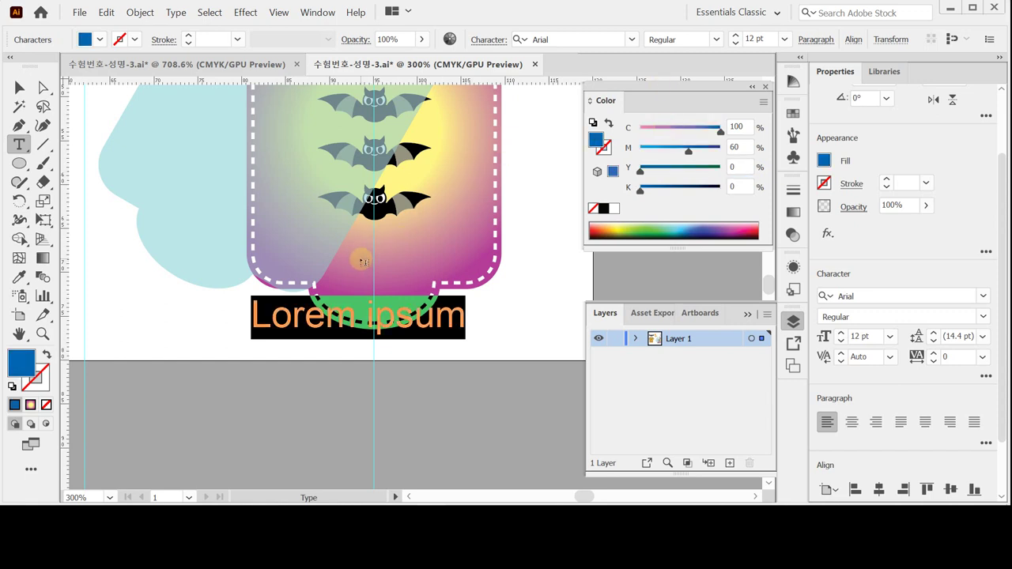
# Step: Replace the placeholder with "Enjoy!" and move the text onto the white area below the light-blue shape
pyautogui.write('E')
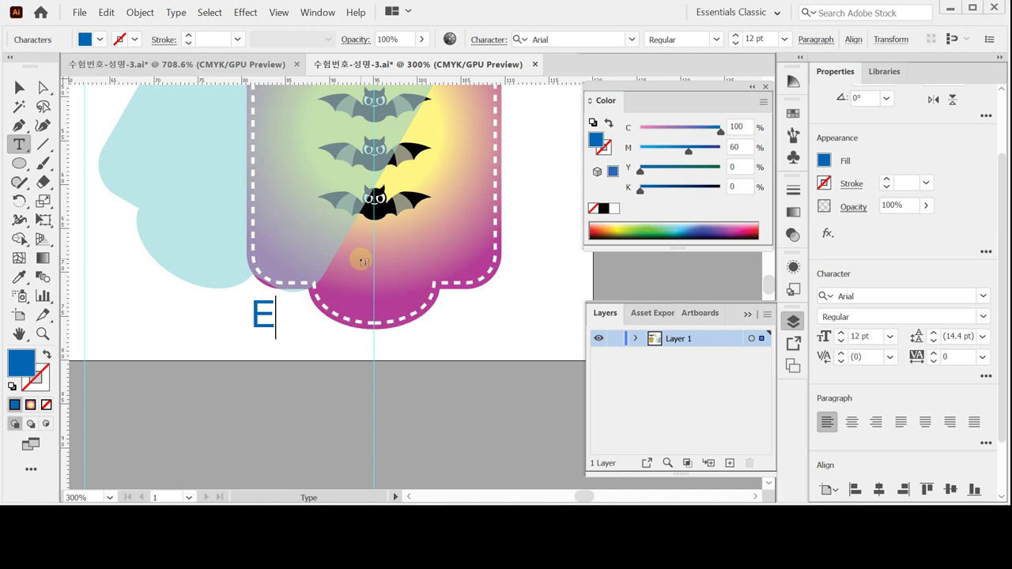
pyautogui.write('njoy')
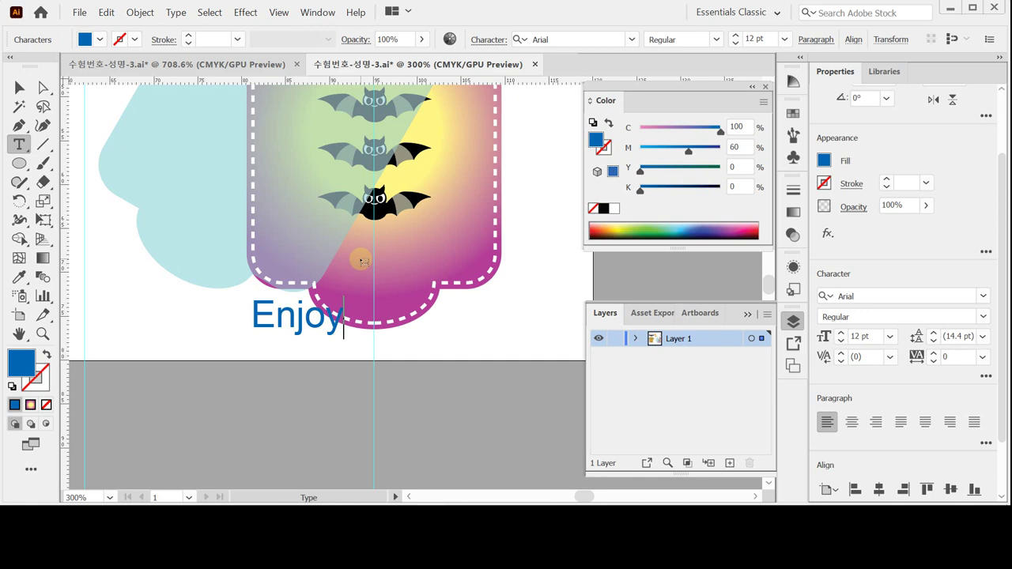
pyautogui.write('!')
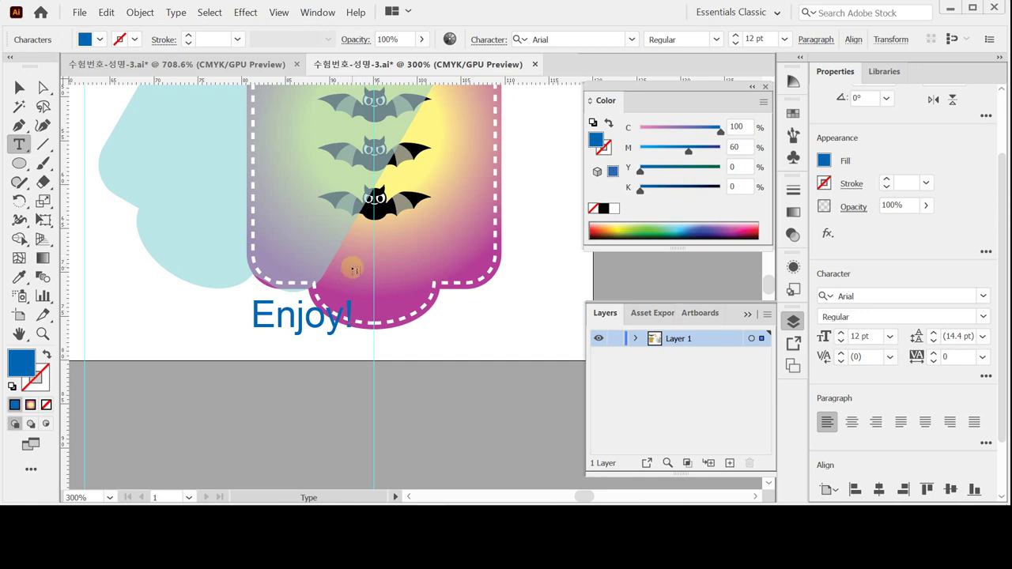
pyautogui.keyDown('ctrl'); pyautogui.click(361, 350); pyautogui.keyUp('ctrl')
pyautogui.moveTo(291, 320); pyautogui.dragTo(184, 313)
pyautogui.keyDown('ctrl'); pyautogui.click(251, 349); pyautogui.keyUp('ctrl')
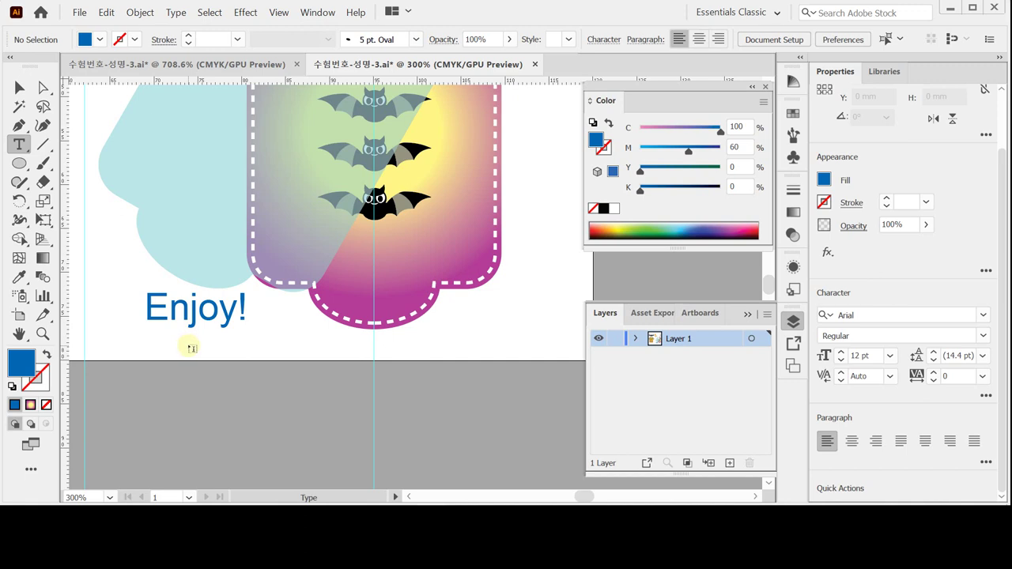
# Step: Duplicate the "Enjoy!" text directly below the original and align both texts by their left edges
pyautogui.press('ctrl')
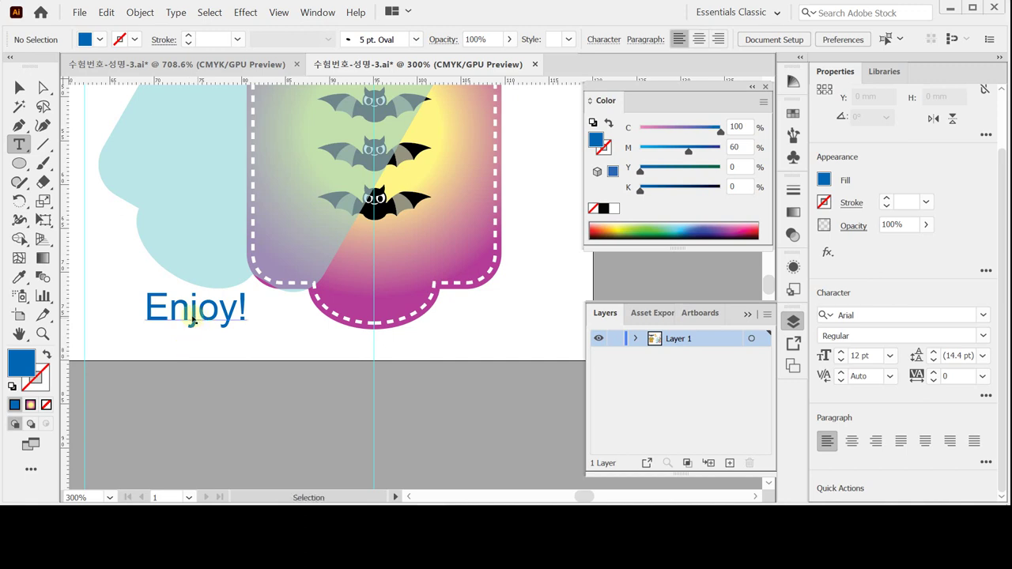
pyautogui.moveTo(192, 316); pyautogui.dragTo(195, 356)
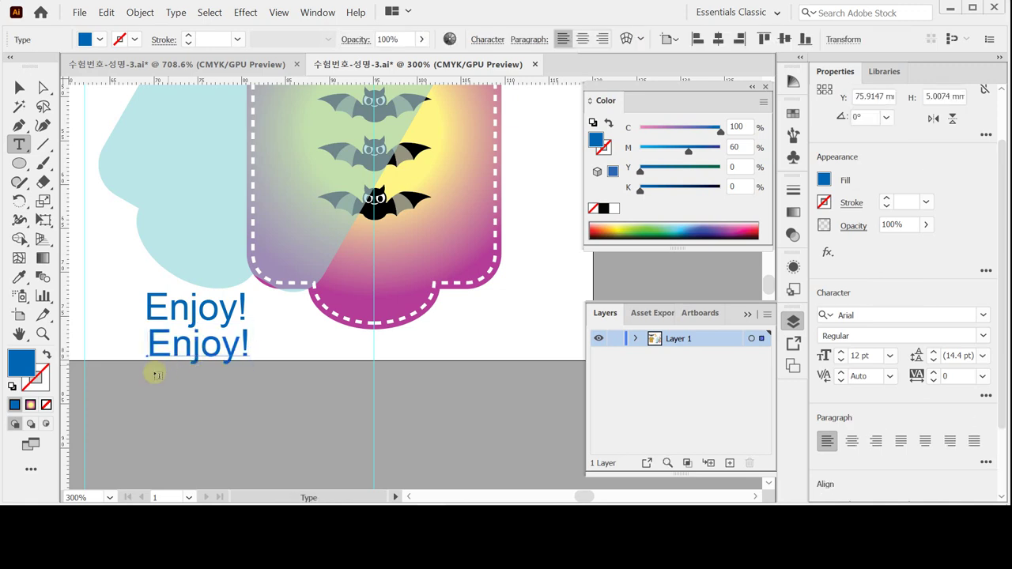
pyautogui.keyDown('ctrl'); pyautogui.keyDown('shift'); pyautogui.click(151, 307); pyautogui.keyUp('shift'); pyautogui.keyUp('ctrl')
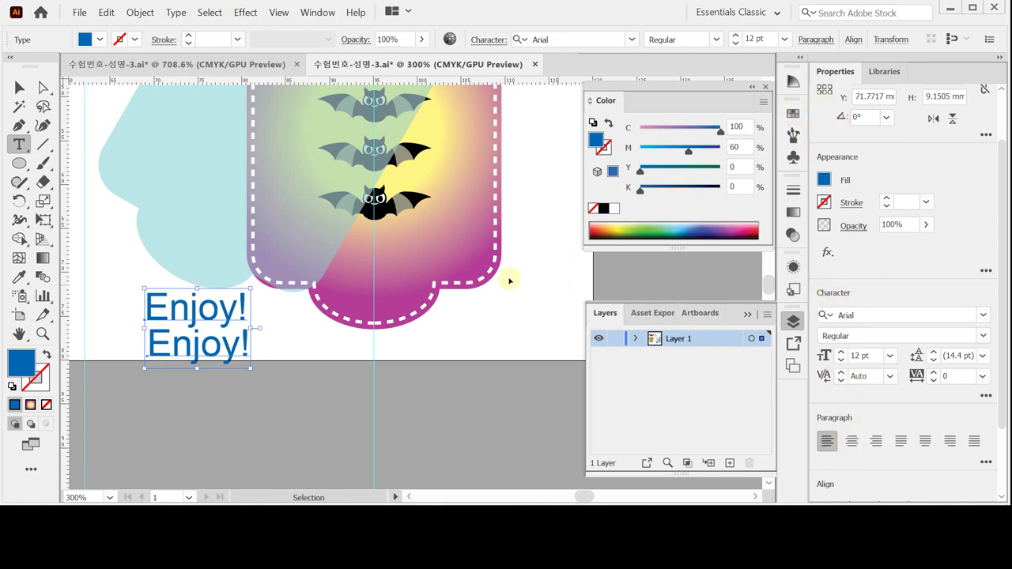
pyautogui.click(158, 402)
pyautogui.moveTo(138, 395); pyautogui.dragTo(174, 320)
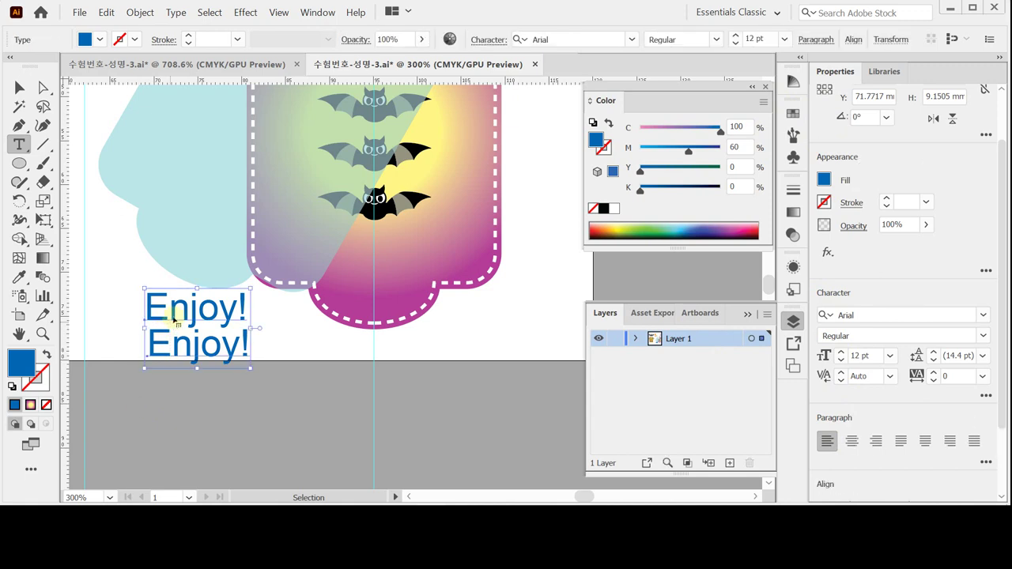
pyautogui.click(852, 41)
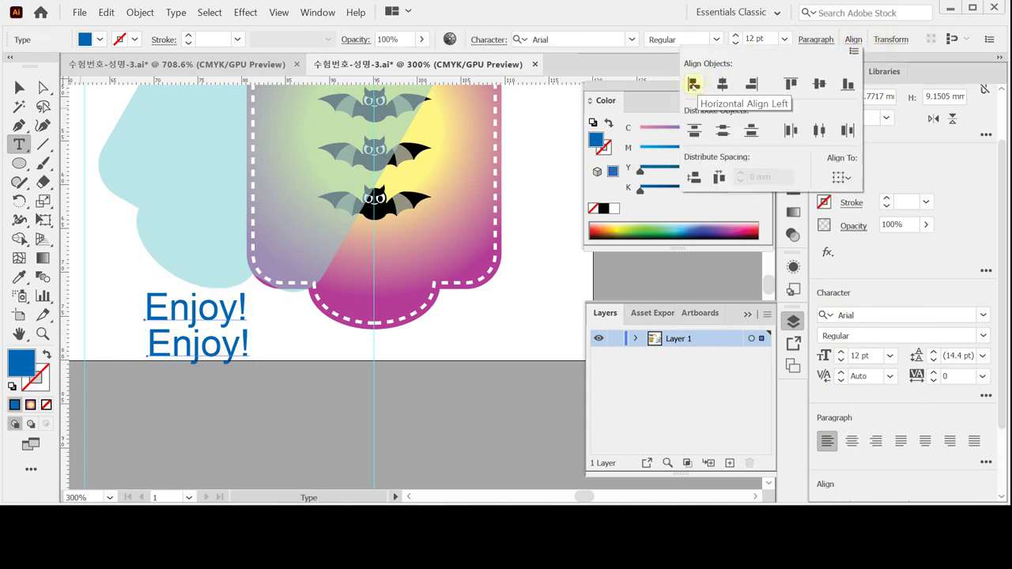
pyautogui.click(693, 83)
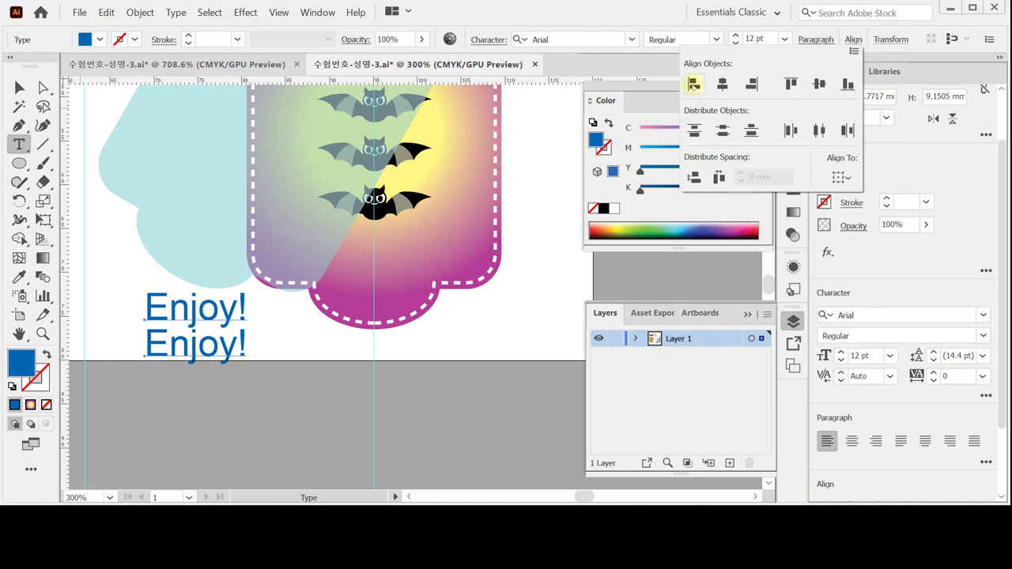
pyautogui.click(853, 39)
pyautogui.click(200, 360)
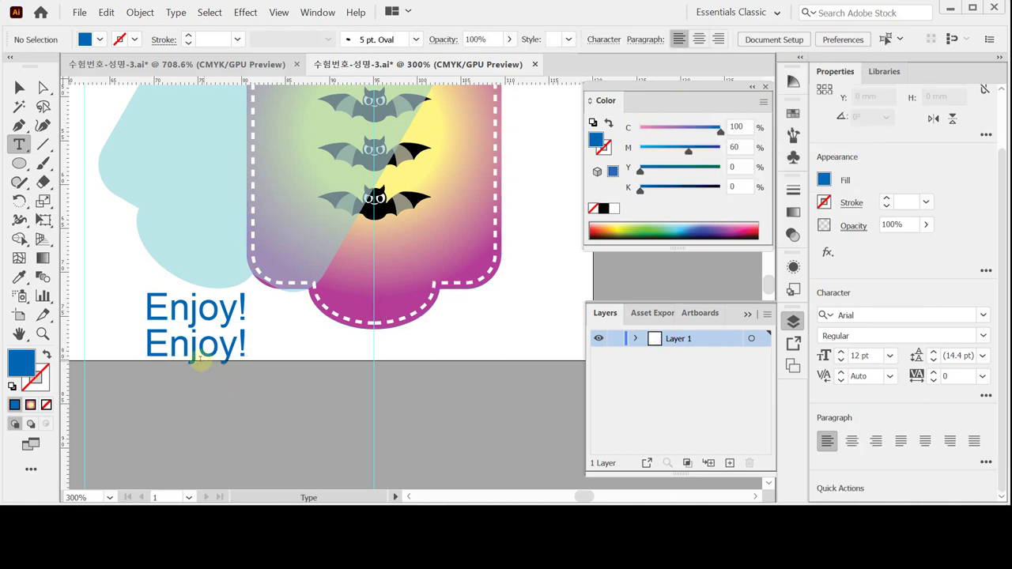
# Step: Select the lower "Enjoy!" text's characters and set their font style to Bold
pyautogui.click(180, 350)
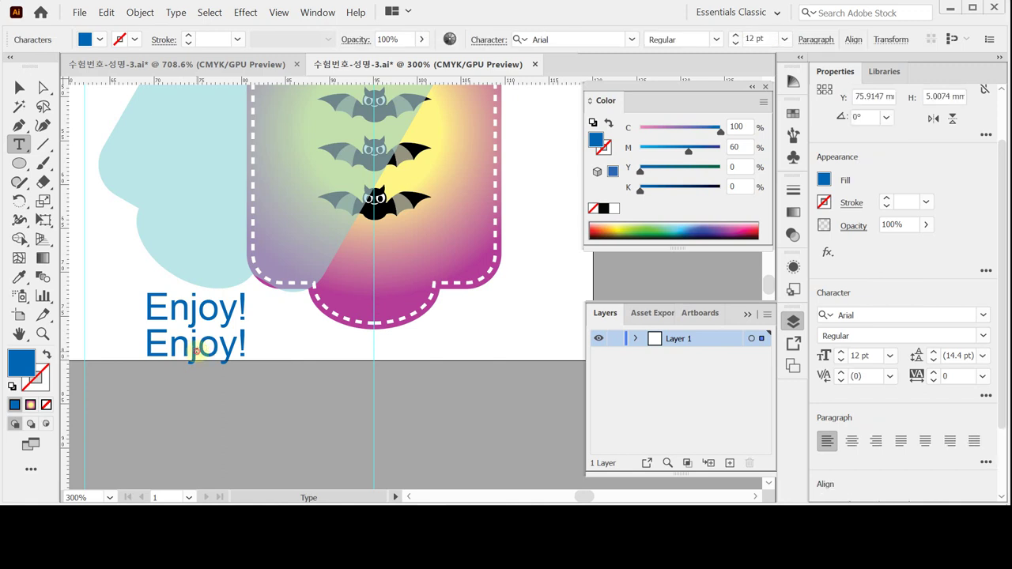
pyautogui.tripleClick(196, 352)
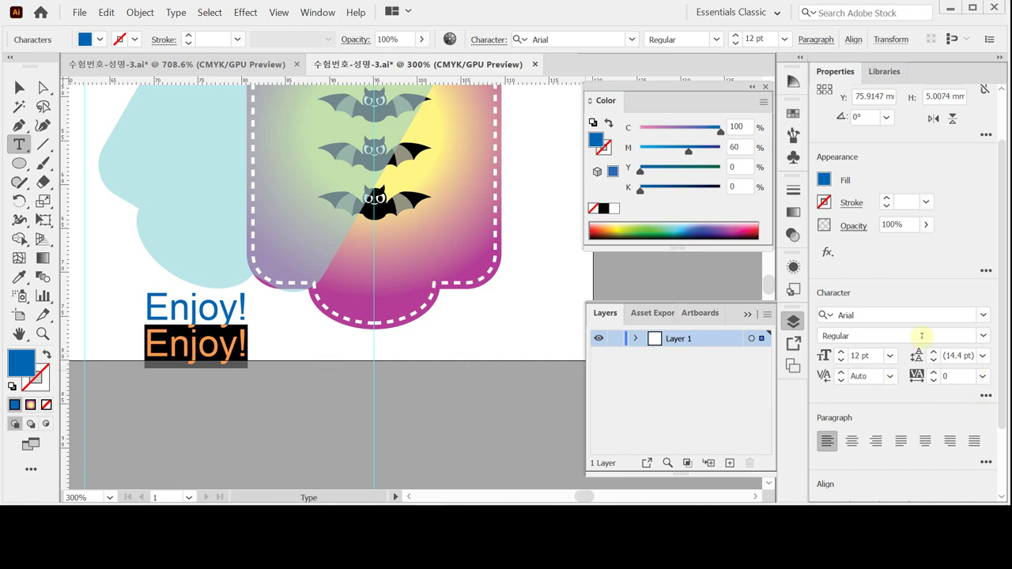
pyautogui.click(876, 335)
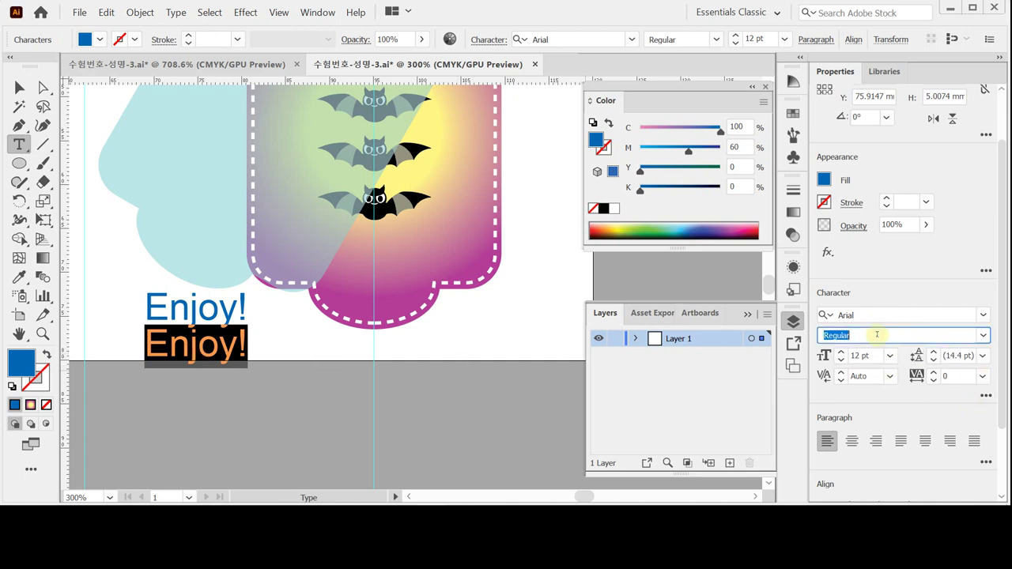
pyautogui.click(983, 335)
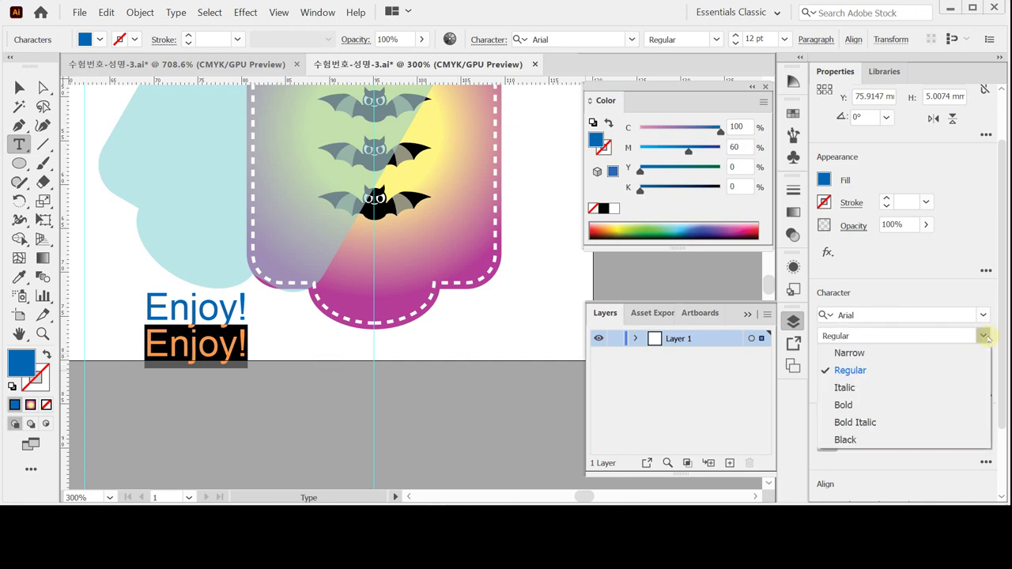
pyautogui.click(882, 404)
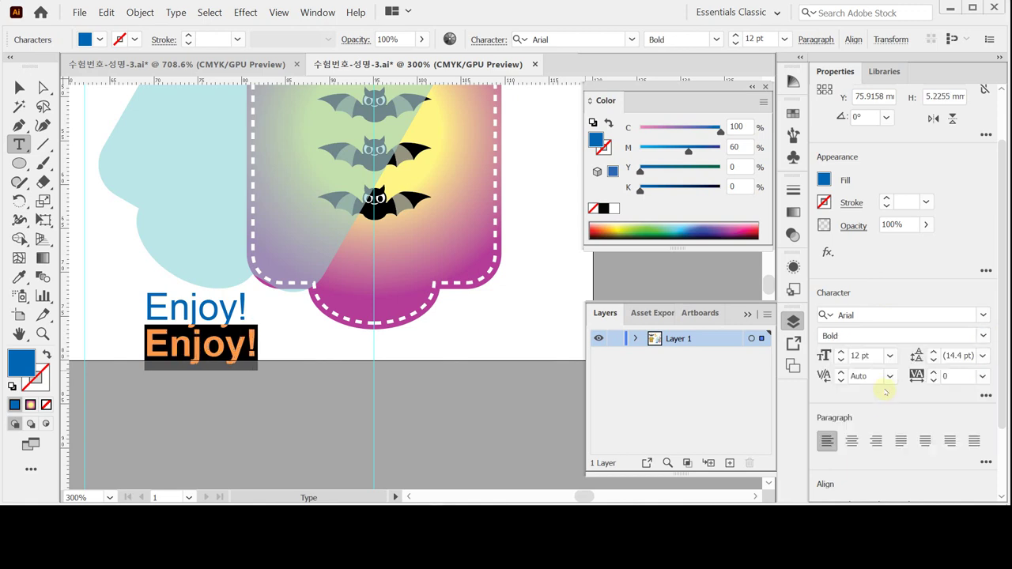
# Step: Set the lower "Enjoy!" text's font size to 10 pt and its fill to black
pyautogui.click(840, 359)
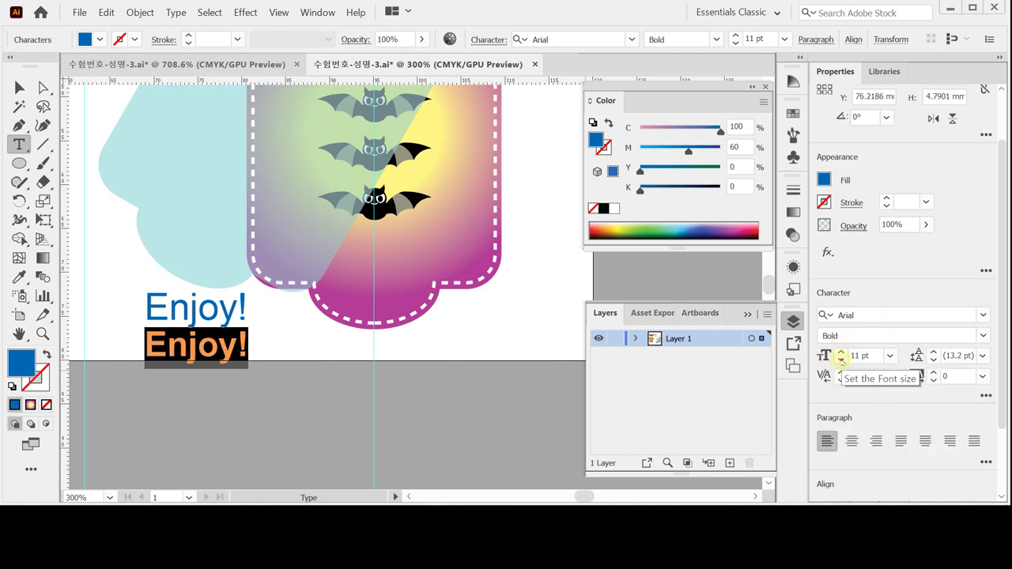
pyautogui.click(841, 359)
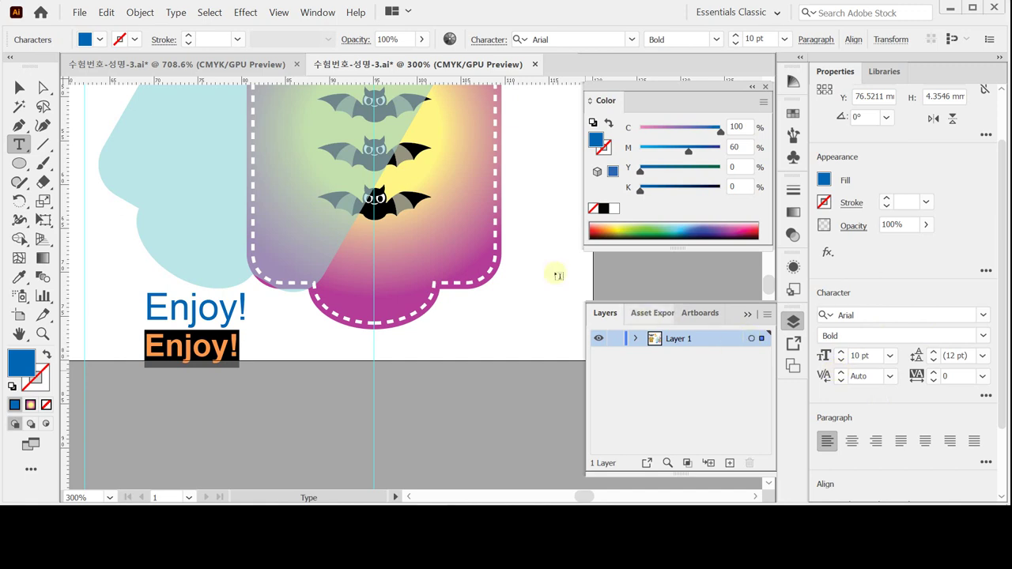
pyautogui.click(603, 208)
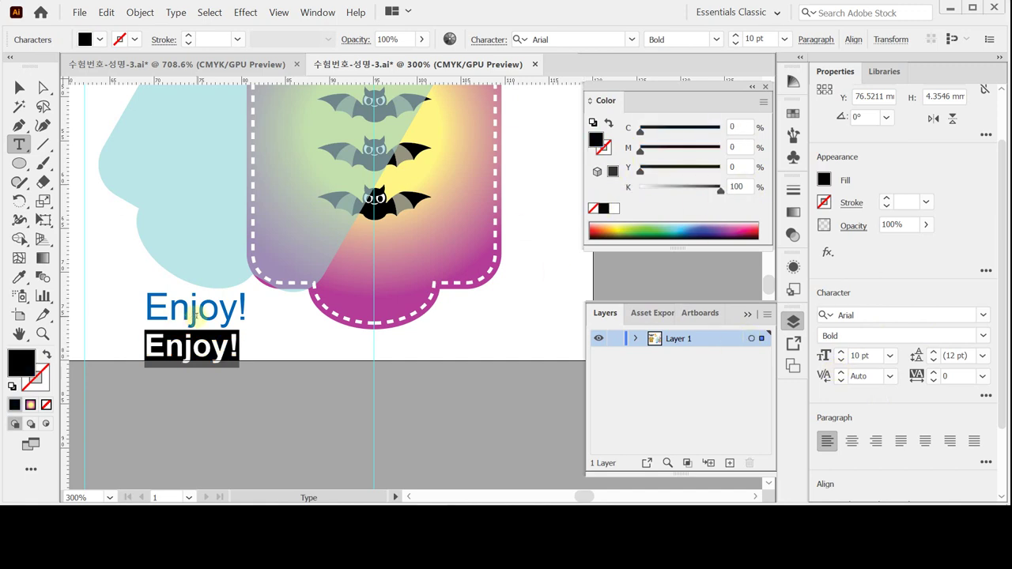
# Step: Replace the lower text with "NIGHT PARTY" in capitals and deselect it
pyautogui.press('capslock')
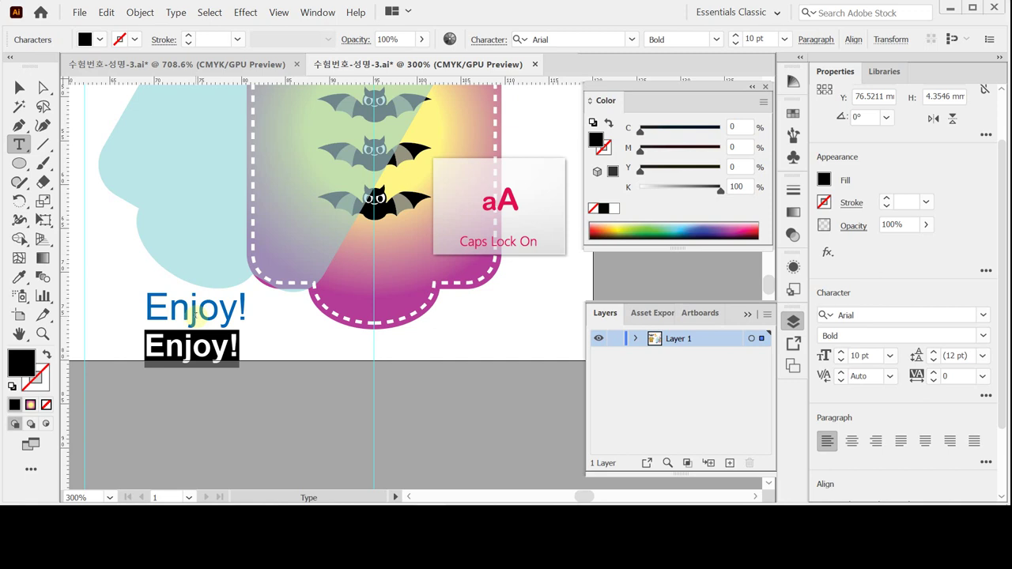
pyautogui.write('N')
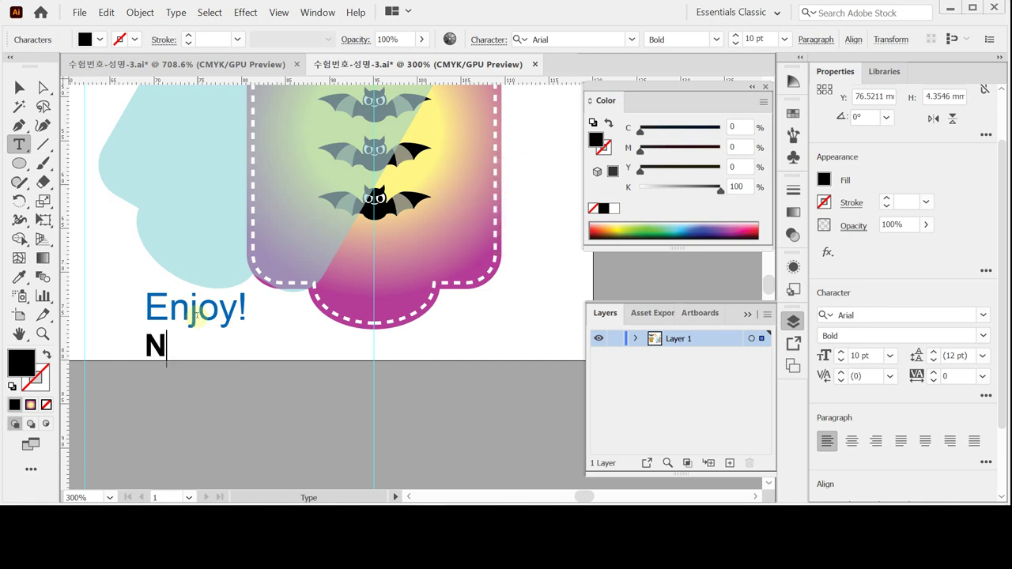
pyautogui.write('IGHT')
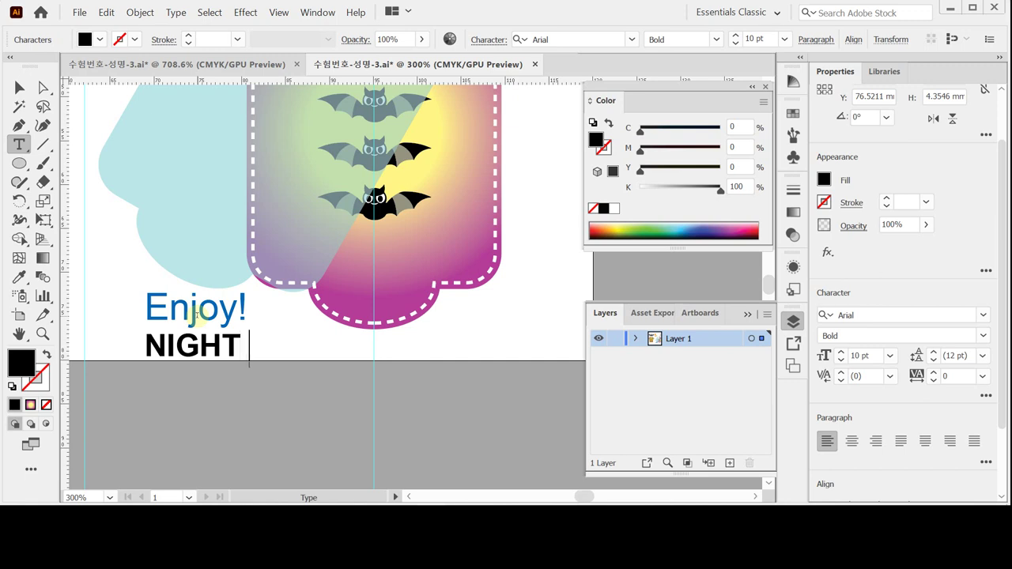
pyautogui.write(' PARTY')
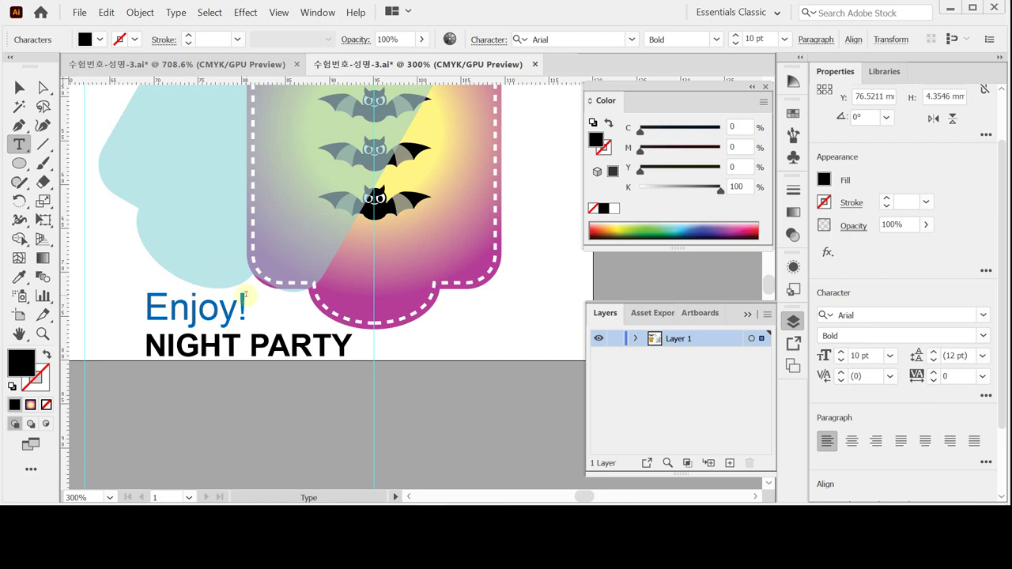
pyautogui.click(20, 87)
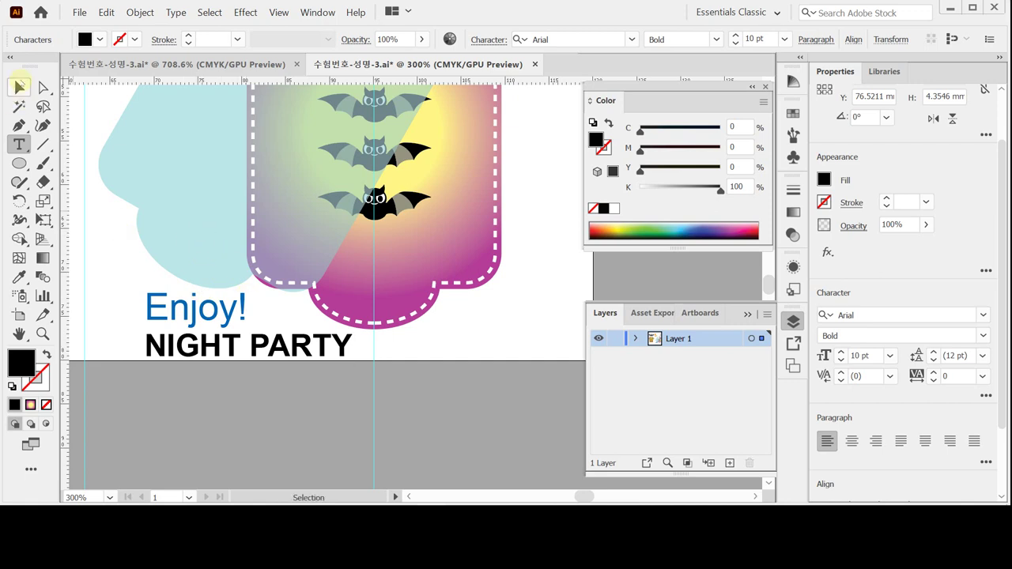
pyautogui.click(136, 385)
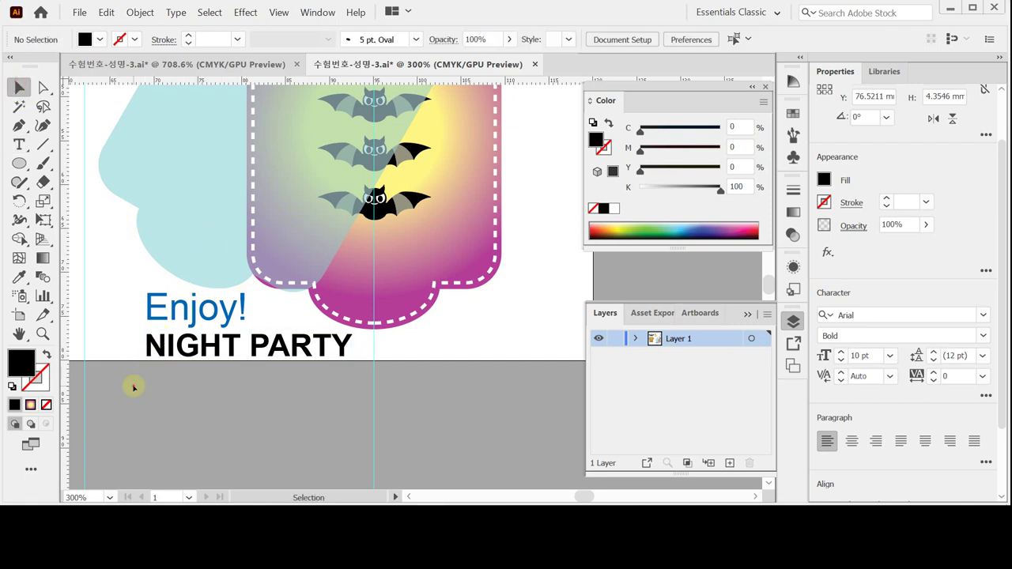
# Step: Rotate the "Enjoy!" and "NIGHT PARTY" texts together by -30° about a point at their left end
pyautogui.click(167, 304)
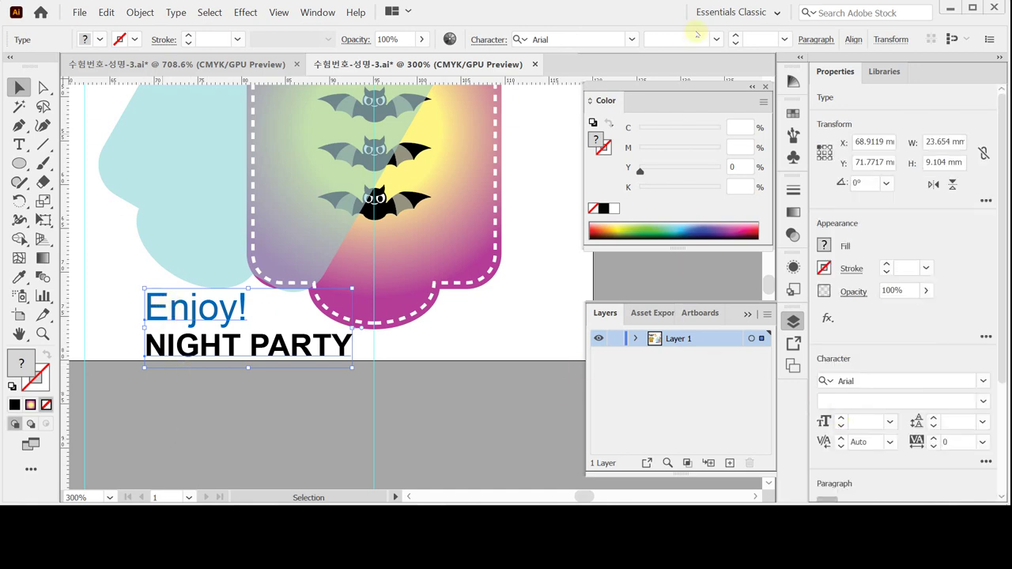
pyautogui.hotkey('ctrl', 'space')
pyautogui.click(434, 345)
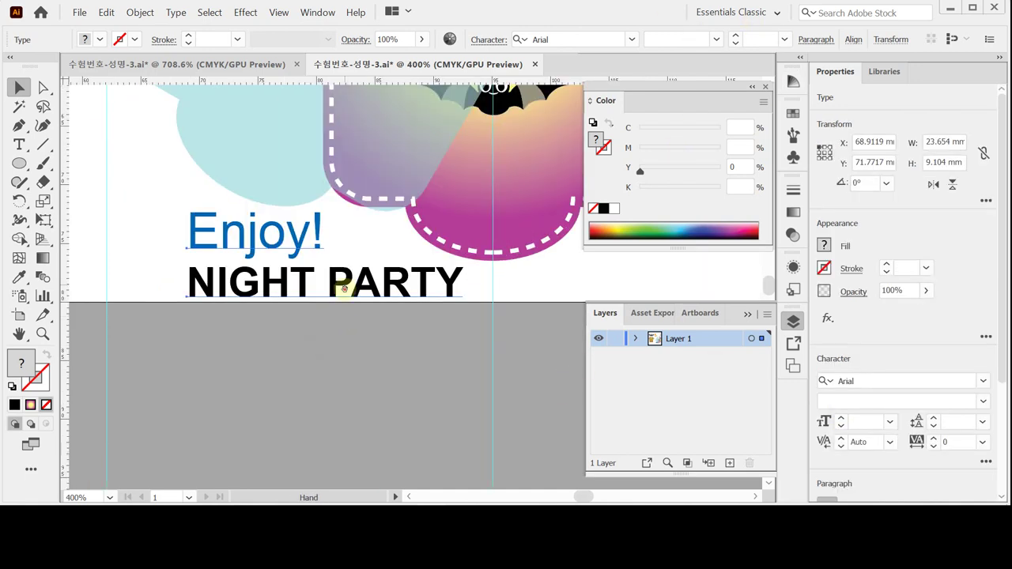
pyautogui.scroll(3, 339, 388)
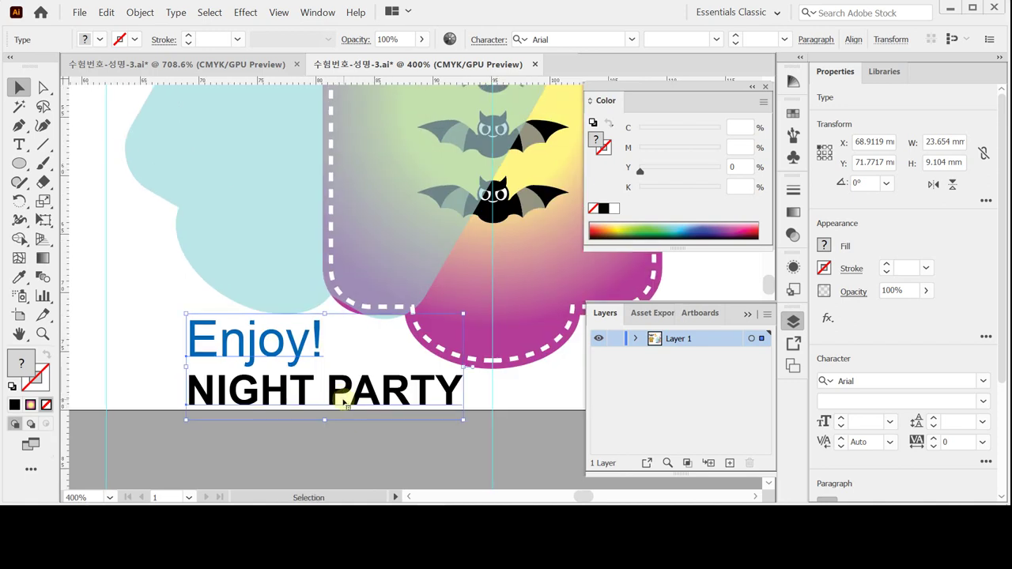
pyautogui.click(846, 43)
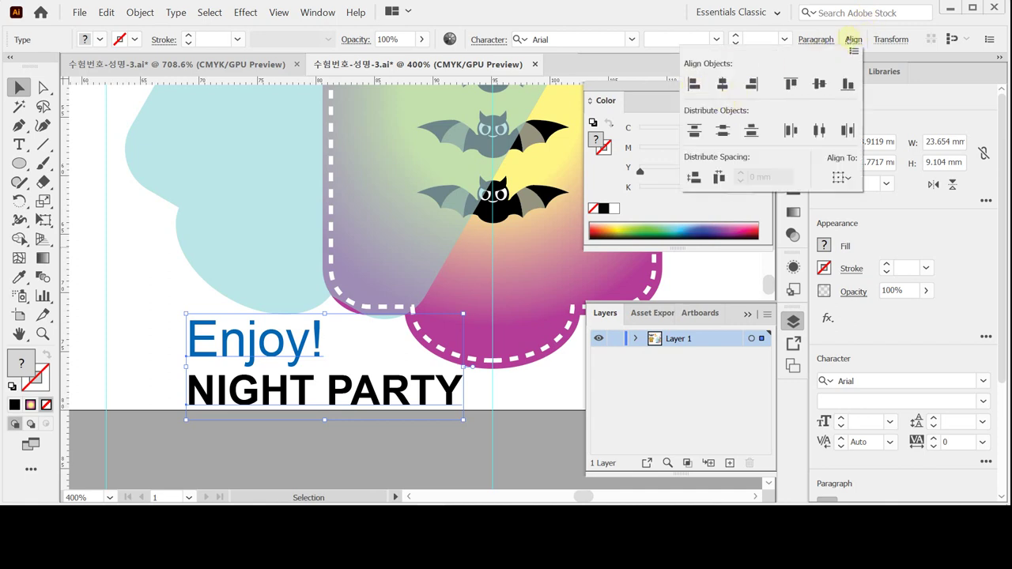
pyautogui.click(852, 39)
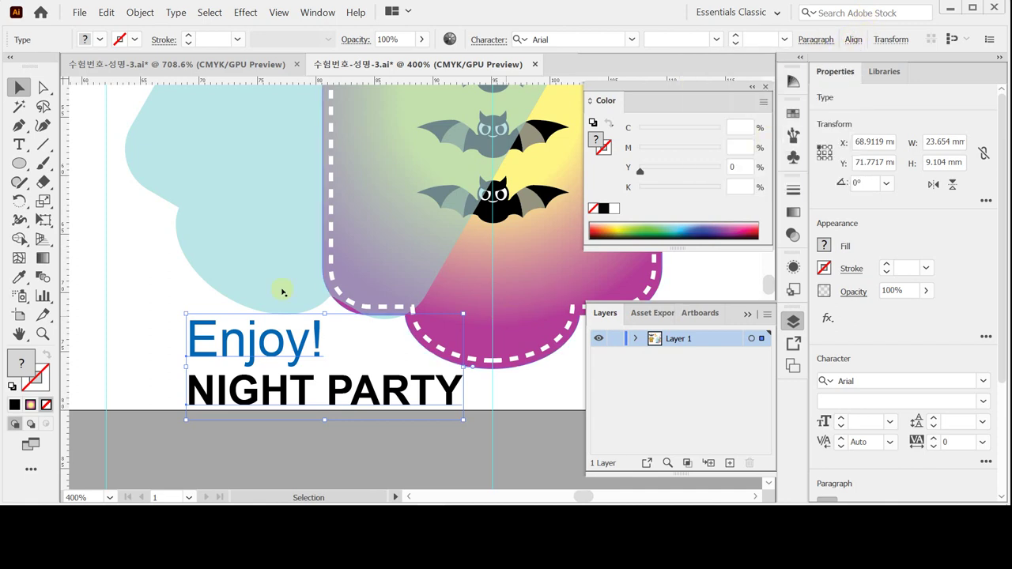
pyautogui.click(19, 202)
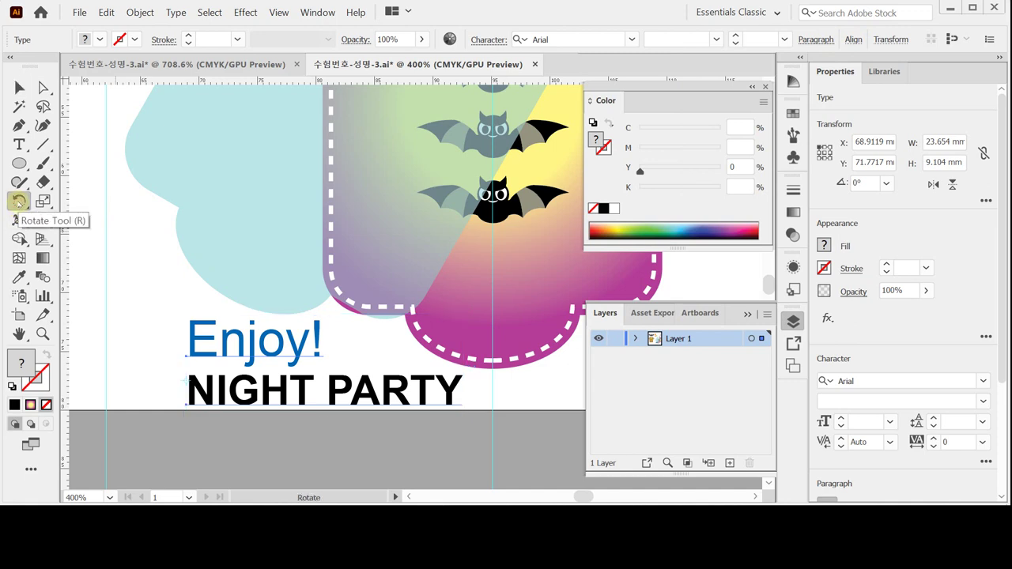
pyautogui.keyDown('alt'); pyautogui.click(183, 380); pyautogui.keyUp('alt')
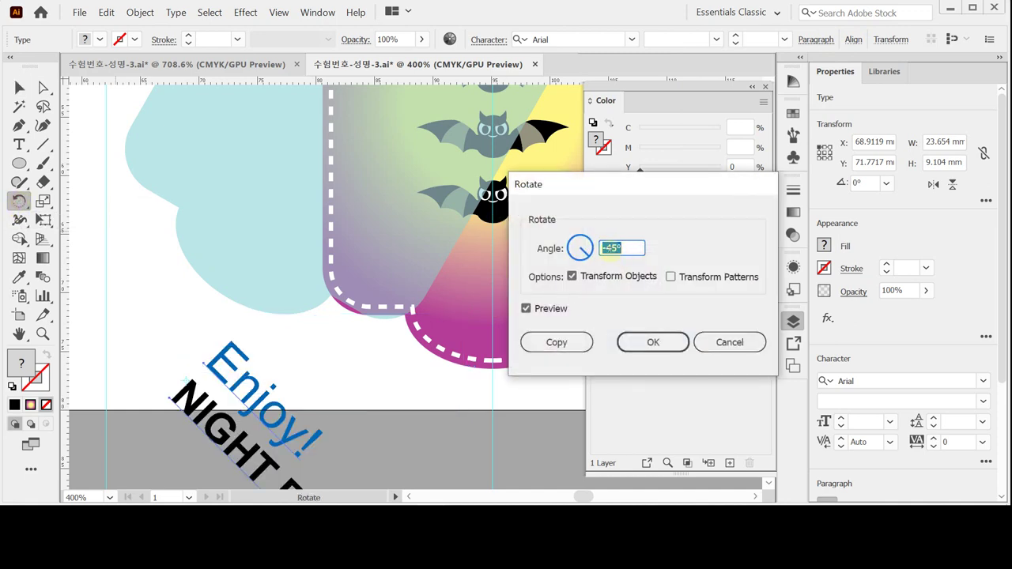
pyautogui.write('-30')
pyautogui.click(624, 345)
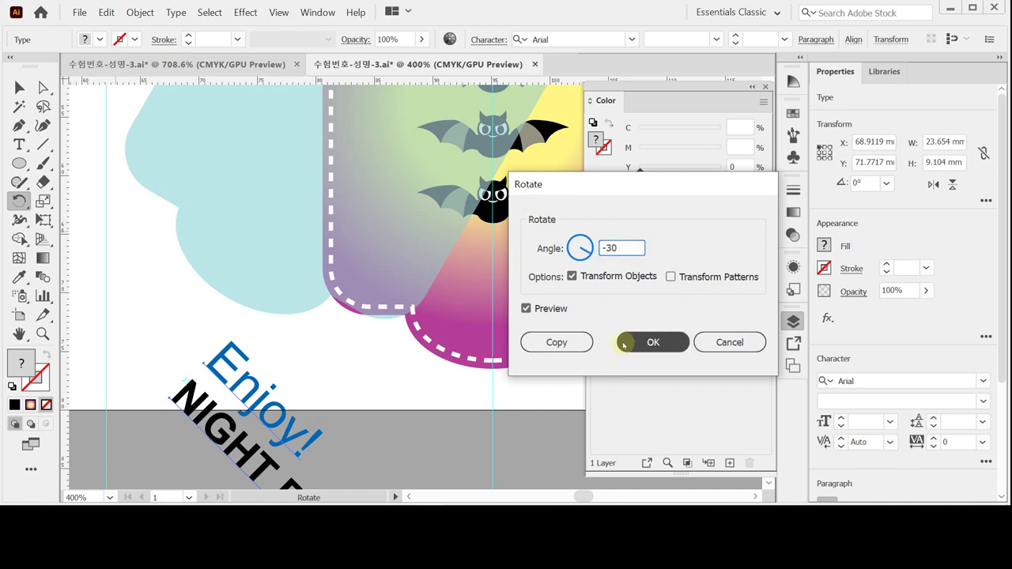
# Step: Move the two rotated texts up onto the light-blue label shape, parallel to its slanted edge
pyautogui.moveTo(278, 373); pyautogui.dragTo(277, 143)
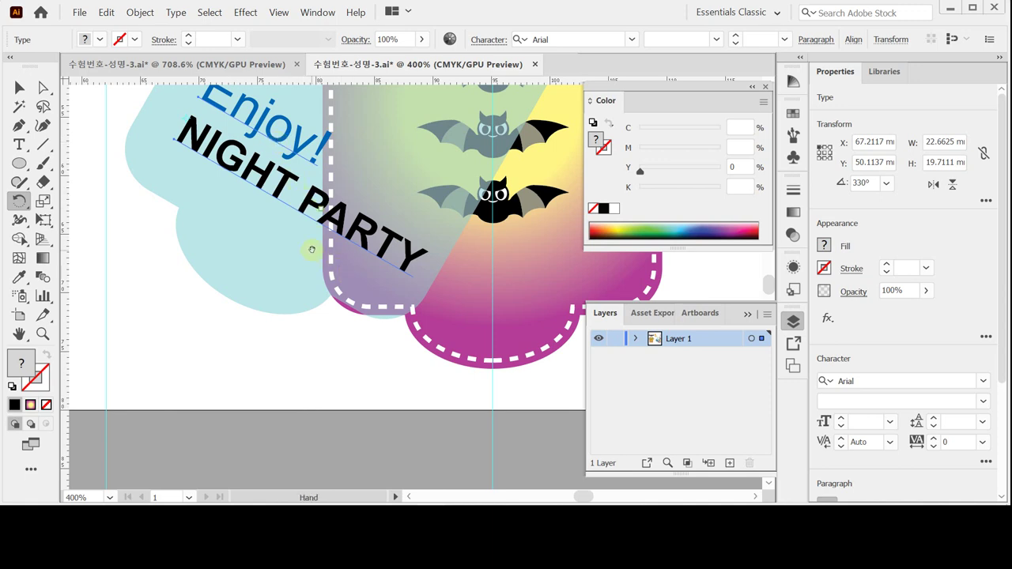
pyautogui.moveTo(309, 249); pyautogui.dragTo(271, 355)
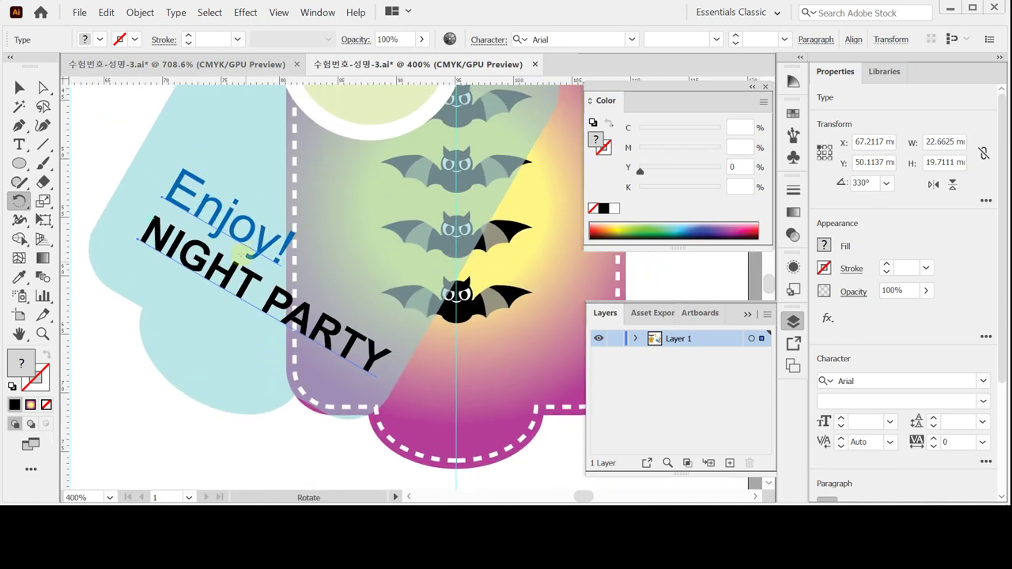
pyautogui.keyDown('ctrl'); pyautogui.click(226, 256); pyautogui.keyUp('ctrl')
pyautogui.moveTo(223, 256); pyautogui.dragTo(213, 253)
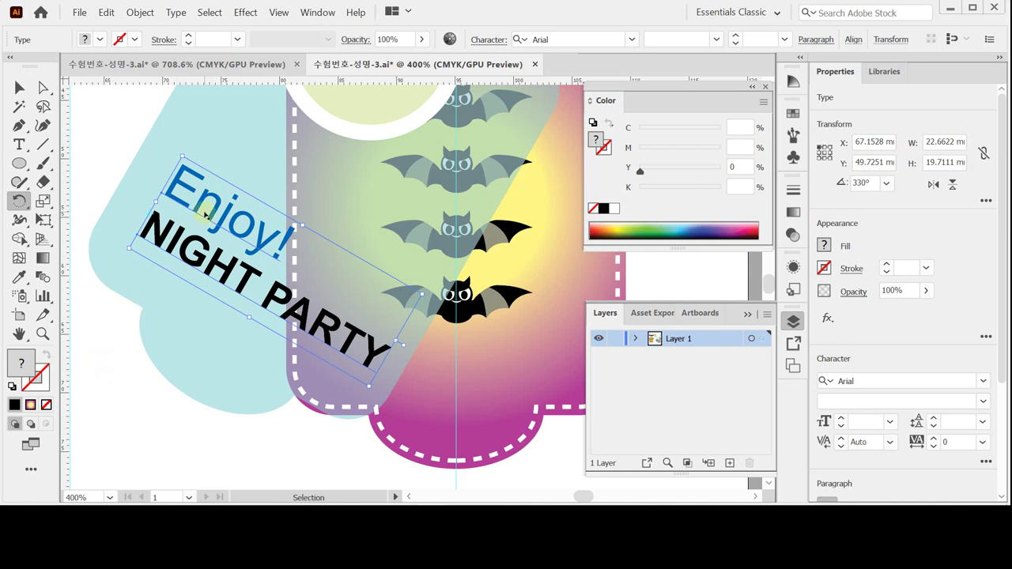
# Step: Shift only the "Enjoy!" text slightly up and to the right to widen its gap above "NIGHT PARTY"
pyautogui.click(119, 127)
pyautogui.moveTo(211, 201); pyautogui.dragTo(220, 191)
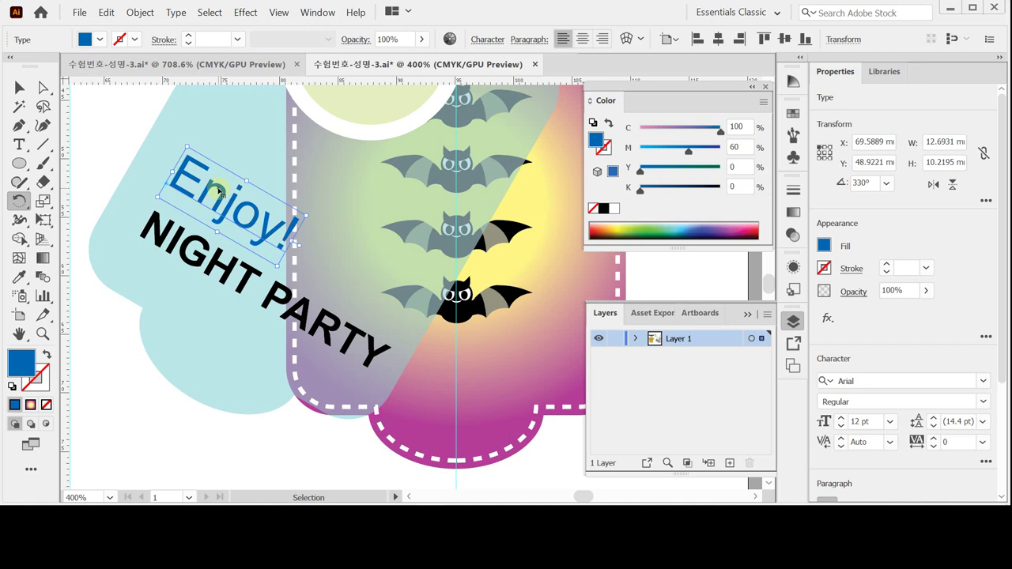
pyautogui.click(218, 190)
pyautogui.moveTo(238, 198); pyautogui.dragTo(238, 196)
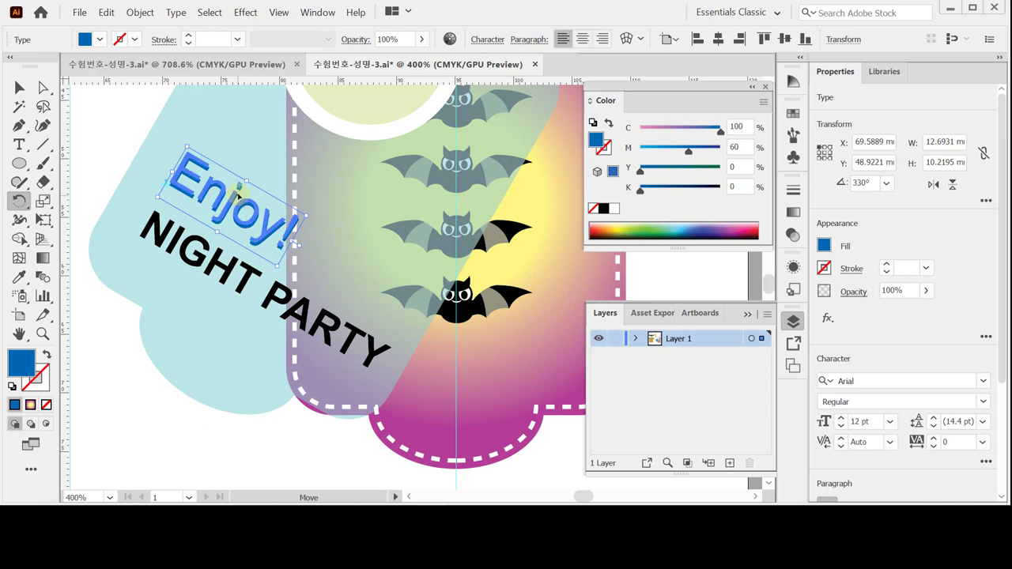
pyautogui.hotkey('ctrl', 'd')
pyautogui.hotkey('ctrl', 'z')
pyautogui.hotkey('ctrl', 'z')
pyautogui.hotkey('ctrl', 'z')
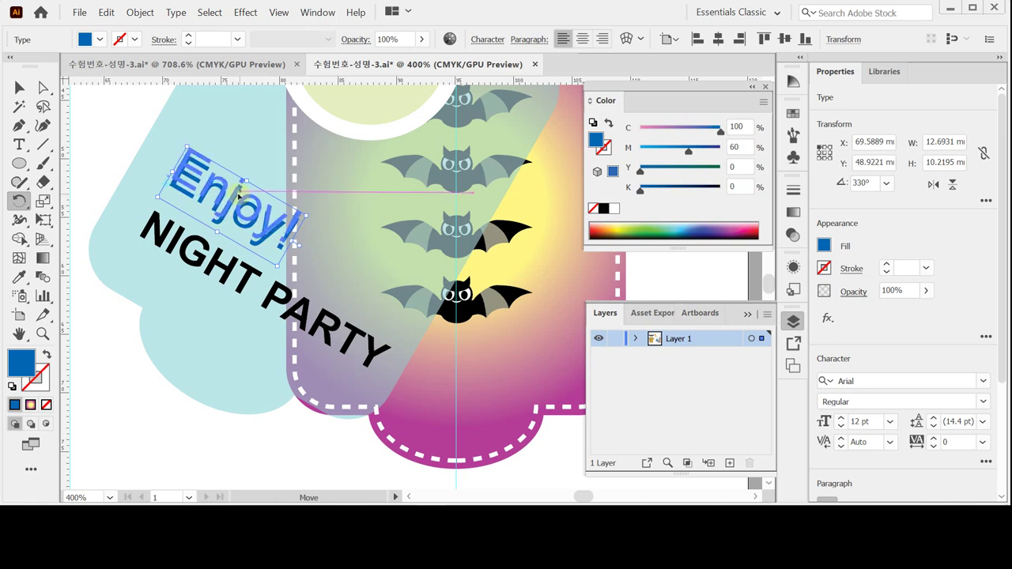
# Step: Select both tilted texts, save the document and fit the whole artboard in view
pyautogui.keyDown('ctrl'); pyautogui.keyDown('shift'); pyautogui.click(215, 279); pyautogui.keyUp('shift'); pyautogui.keyUp('ctrl')
pyautogui.press('ctrl')
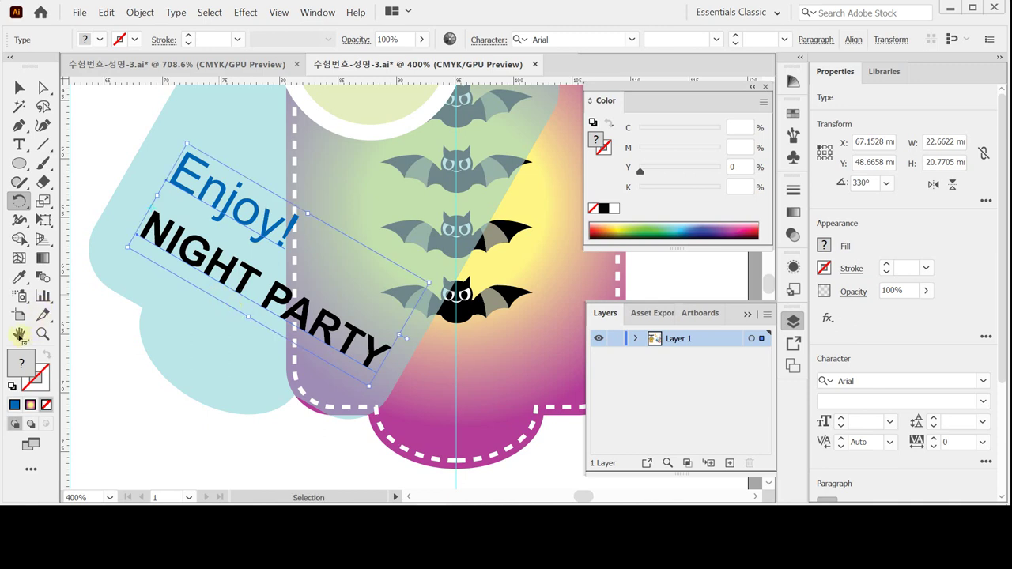
pyautogui.hotkey('ctrl', 's')
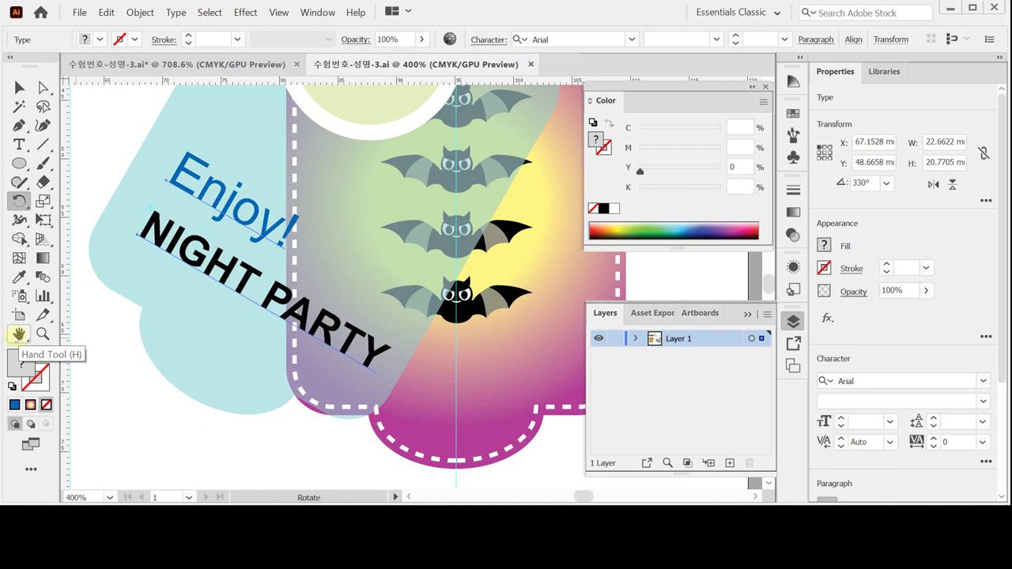
pyautogui.doubleClick(19, 336)
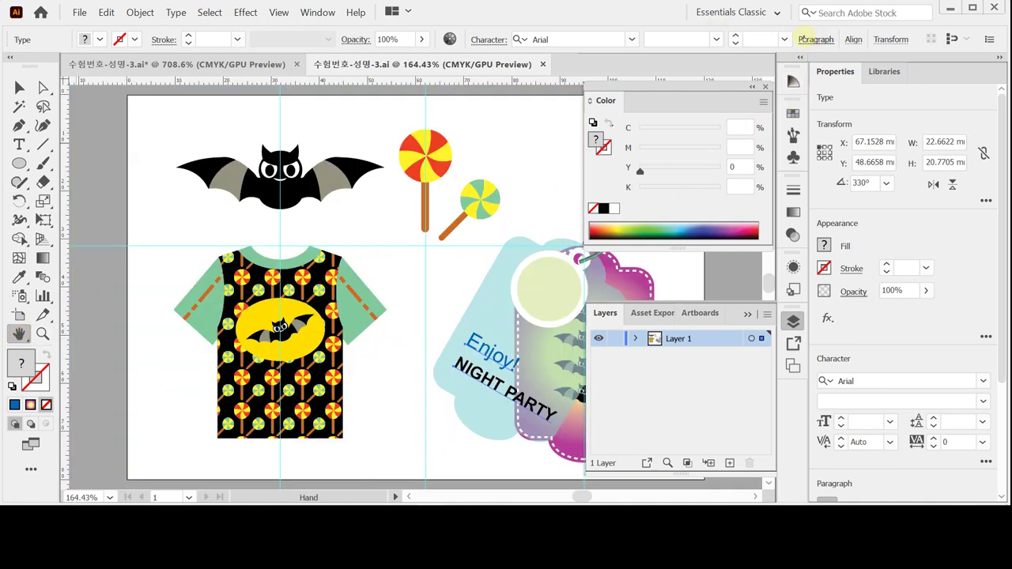
# Step: Reset the Essentials Classic workspace and hide the guides on the artboard
pyautogui.click(747, 14)
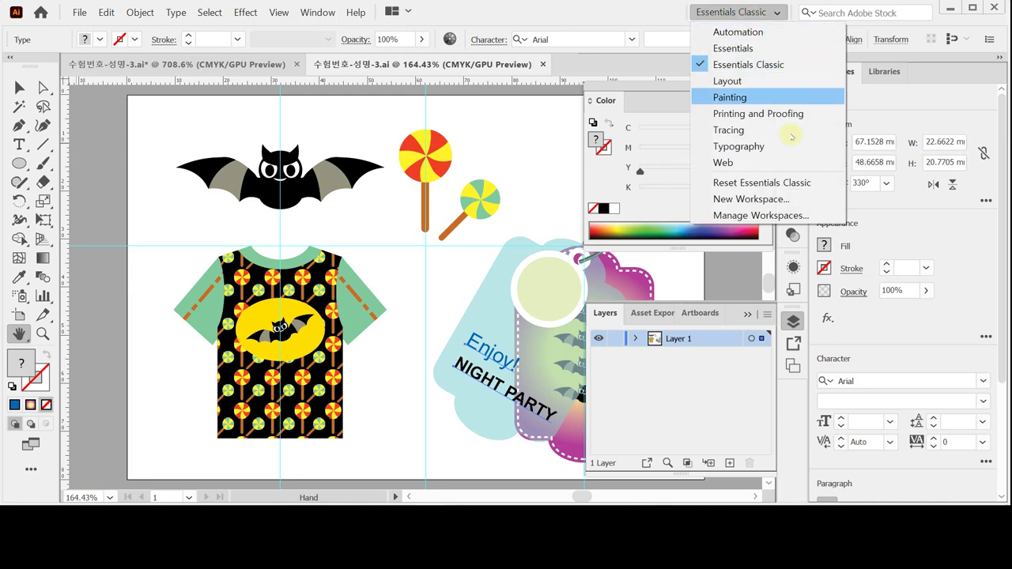
pyautogui.click(790, 182)
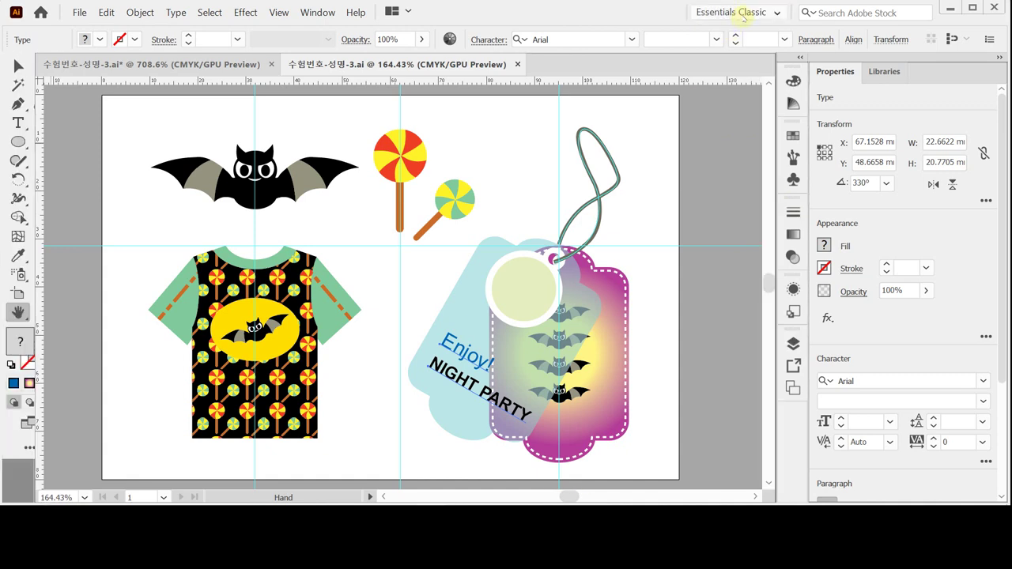
pyautogui.click(743, 14)
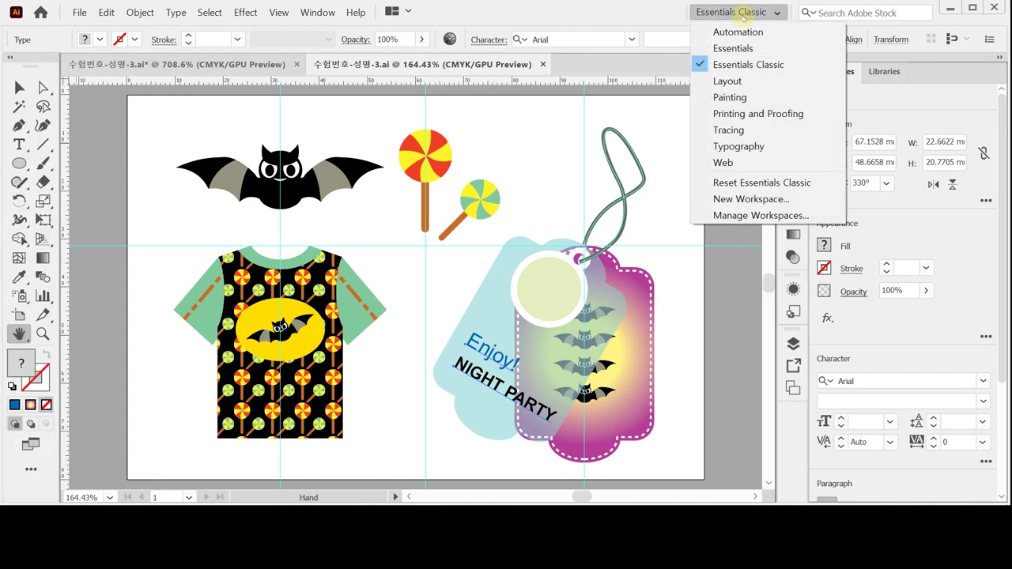
pyautogui.click(809, 185)
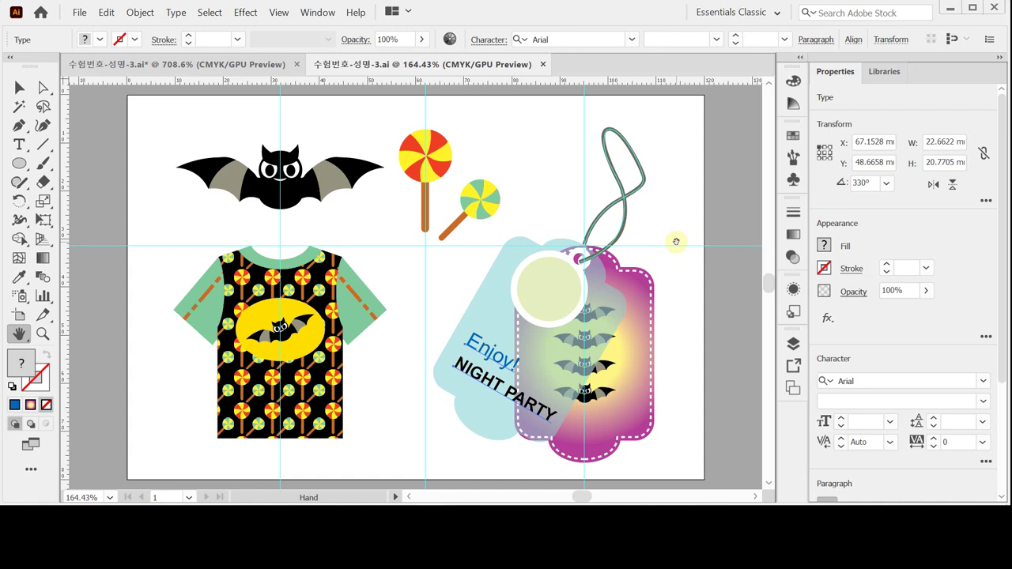
pyautogui.rightClick(680, 147)
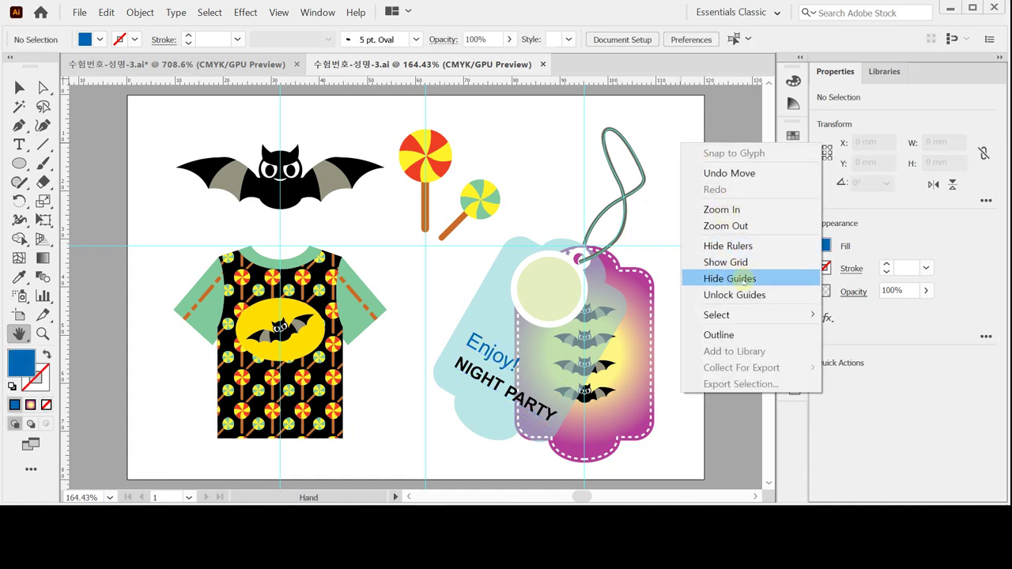
pyautogui.click(743, 279)
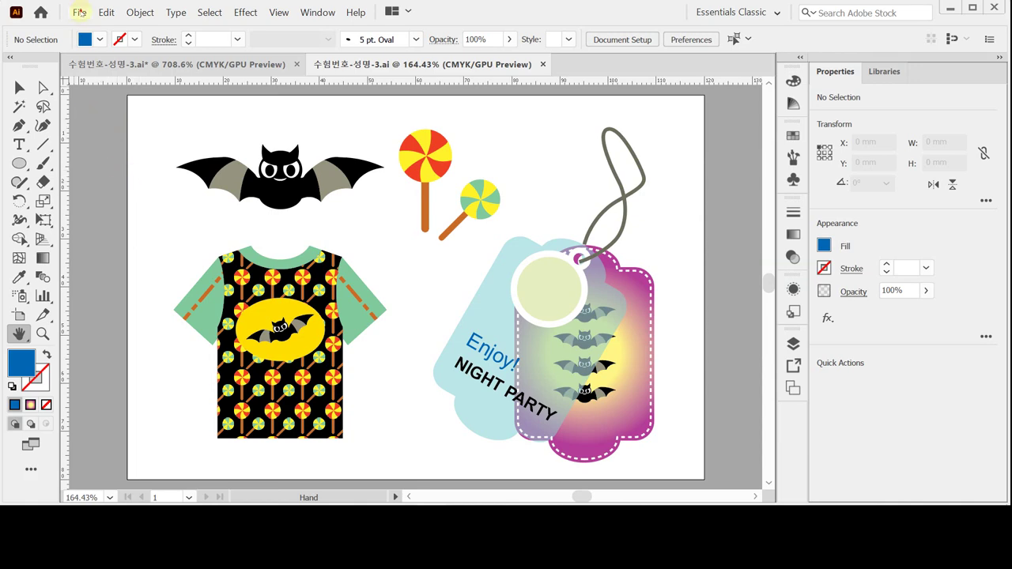
# Step: Save the document as 수험번호-성명-3.ai in the GTQ folder, replacing the existing file with the Illustrator 2020 version options
pyautogui.click(79, 12)
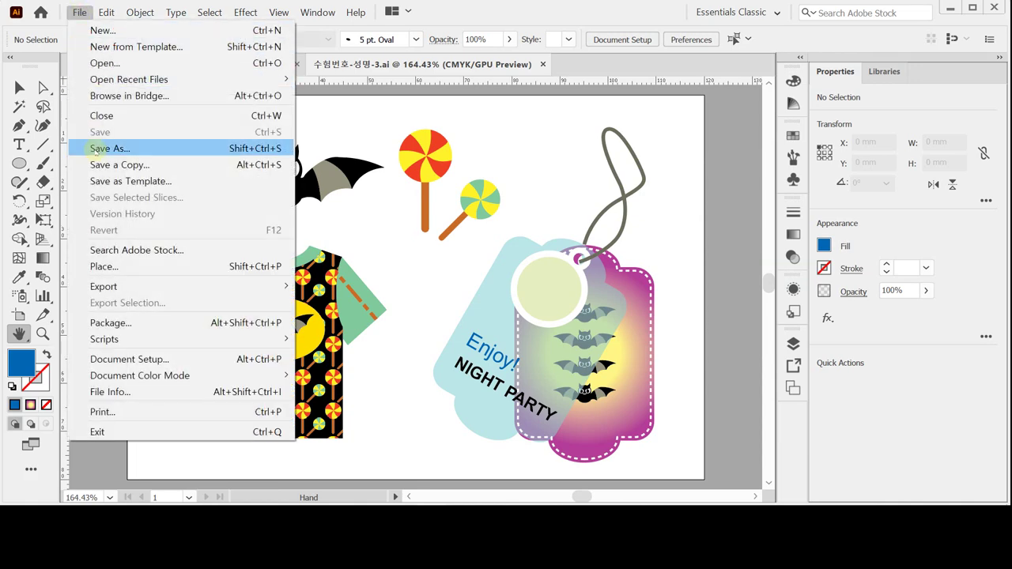
pyautogui.click(95, 149)
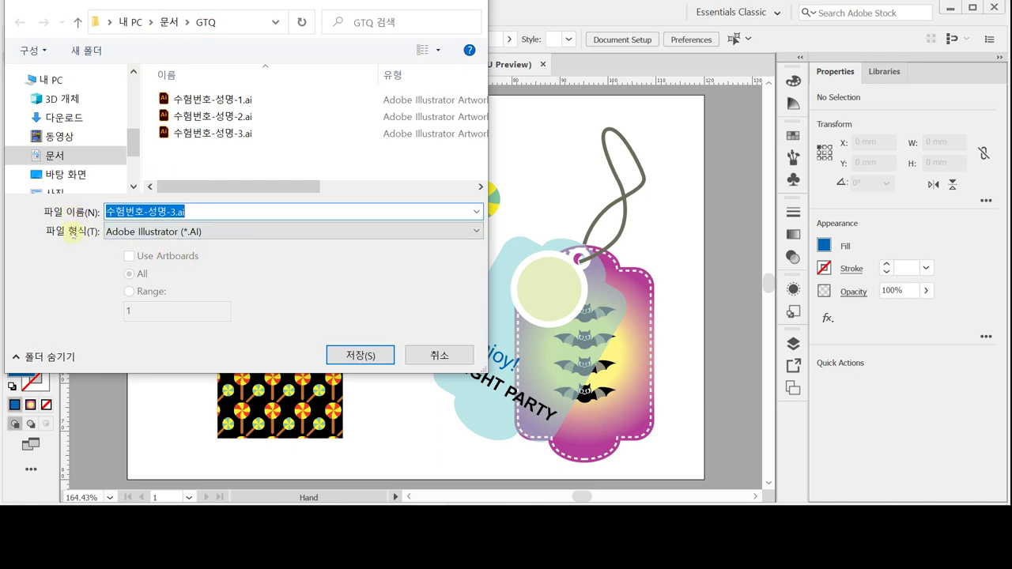
pyautogui.click(360, 355)
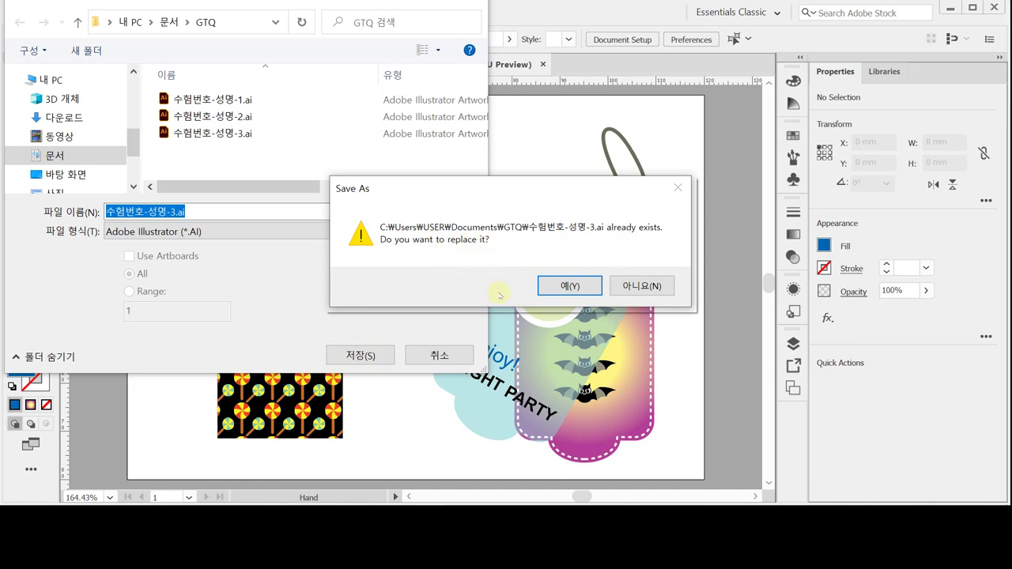
pyautogui.click(551, 283)
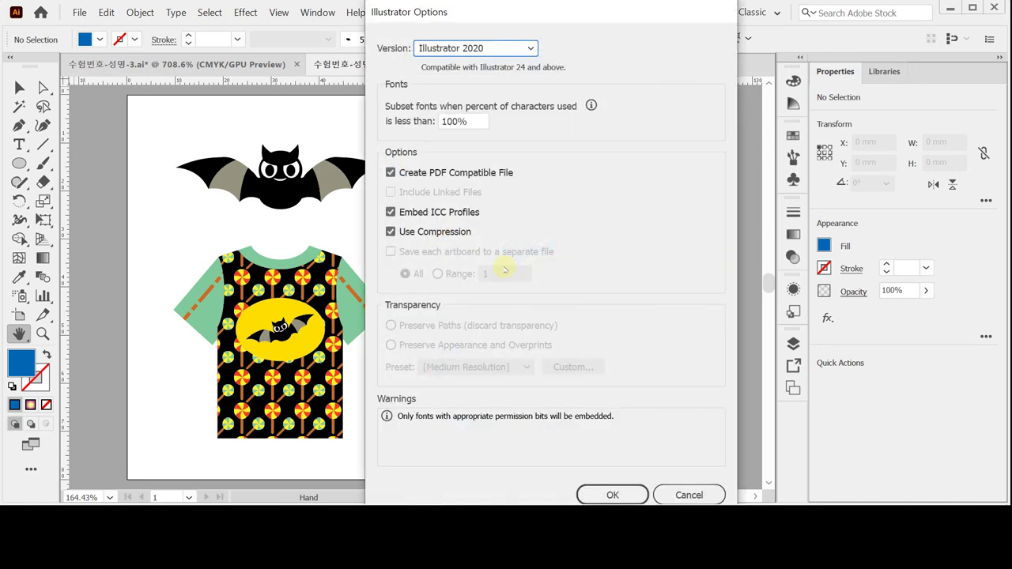
pyautogui.click(628, 493)
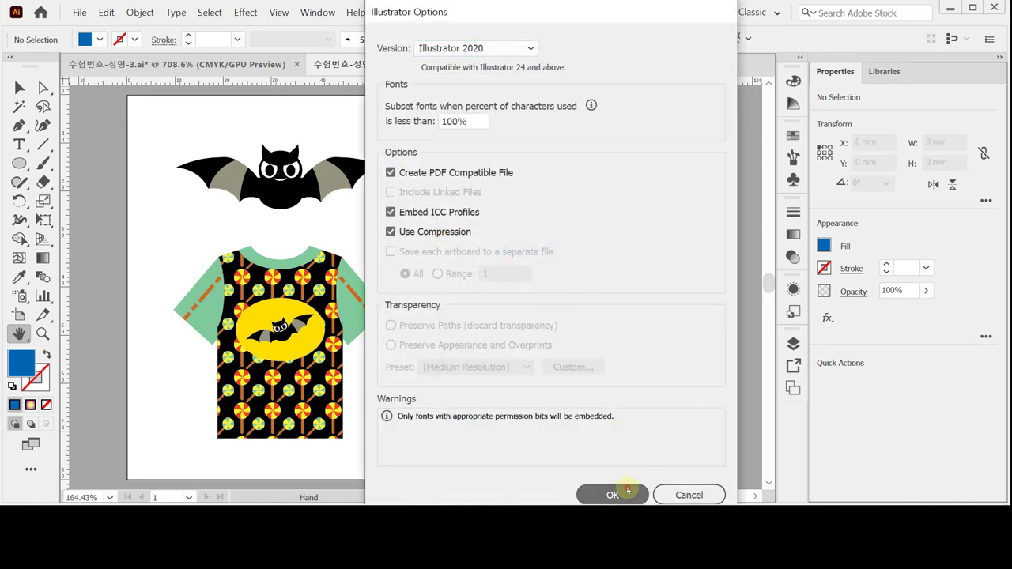